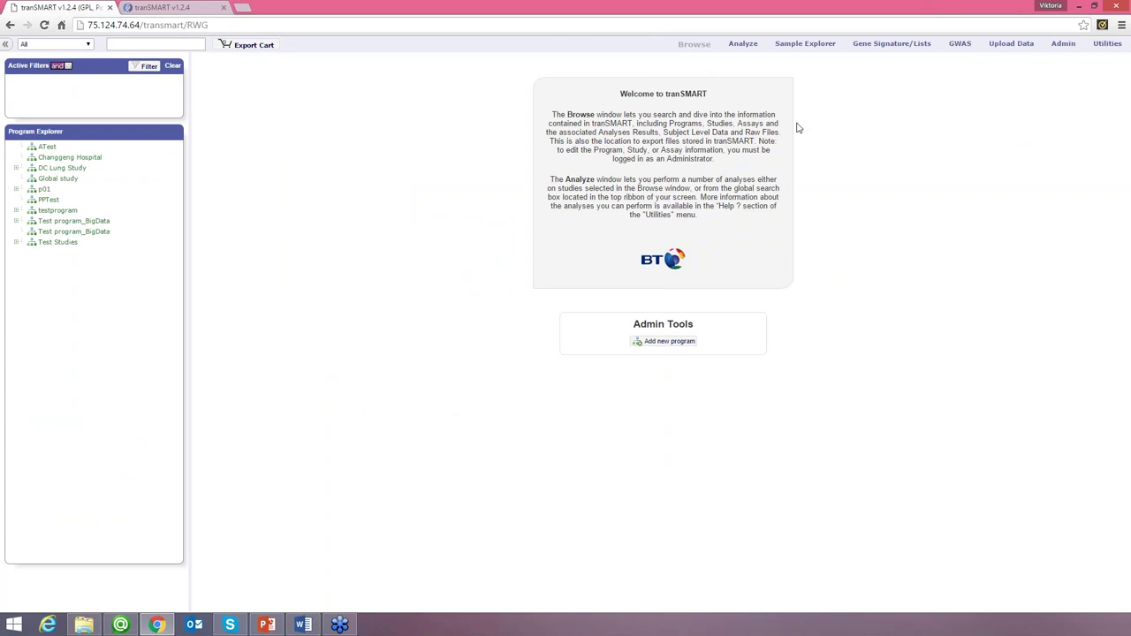
- Enlarge the page and review the DC Lung Study program, its two DC Lung - 1 studies and the NGS Files folder
{"action": "key", "text": "ctrl+plus"}
{"action": "key", "text": "ctrl+plus"}
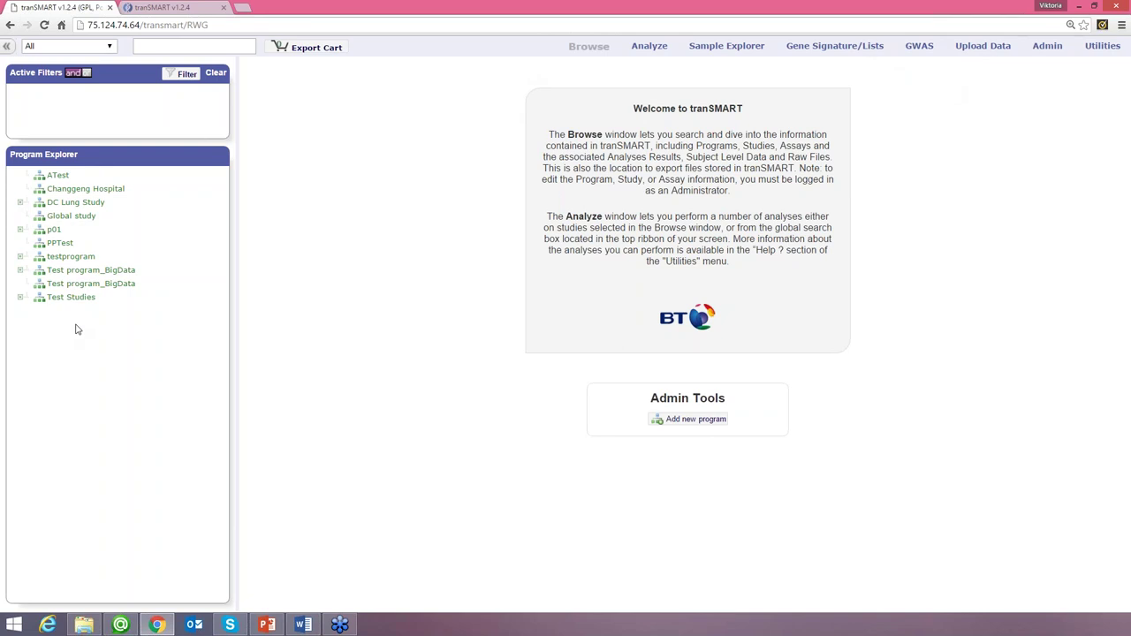
{"action": "left_click", "coordinate": [20, 203]}
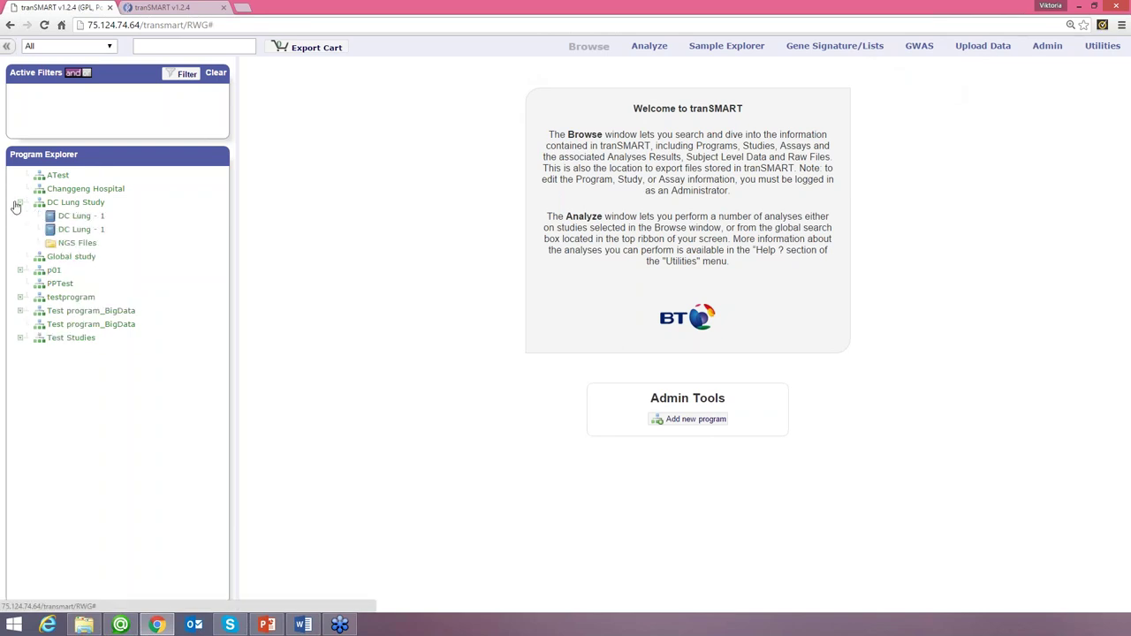
{"action": "left_click", "coordinate": [69, 204]}
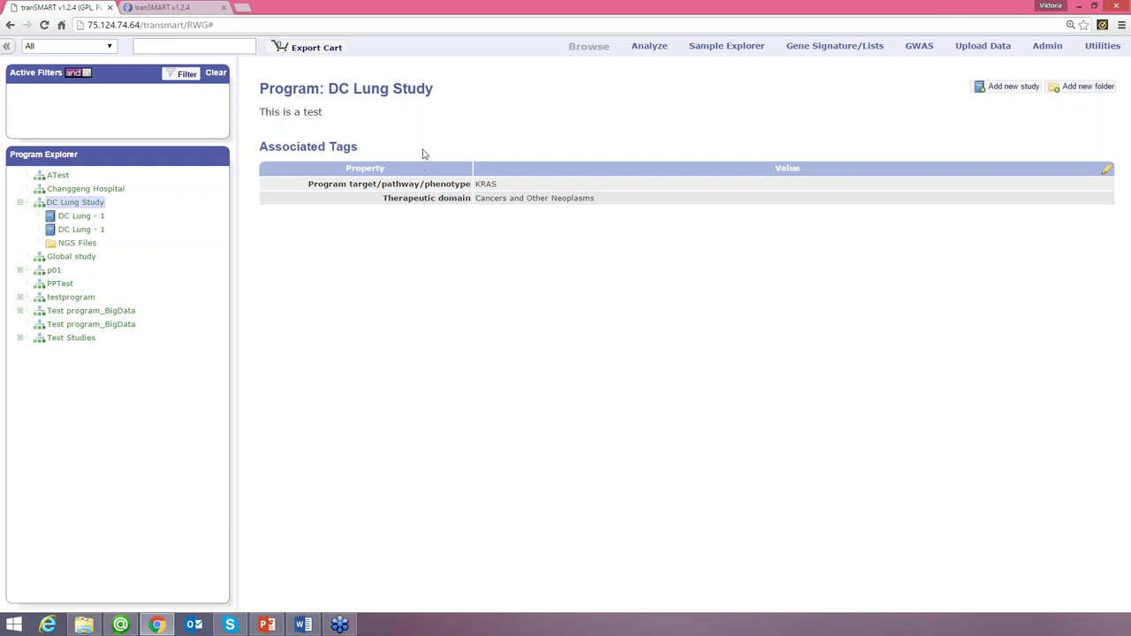
{"action": "left_click", "coordinate": [79, 217]}
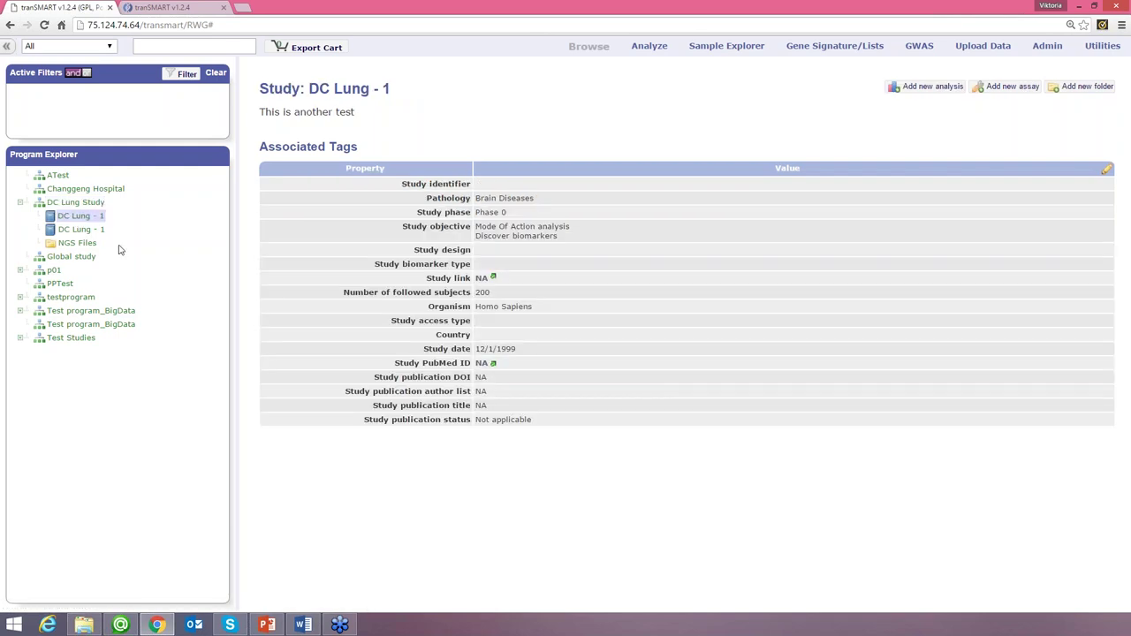
{"action": "left_click", "coordinate": [81, 229]}
{"action": "left_click", "coordinate": [76, 243]}
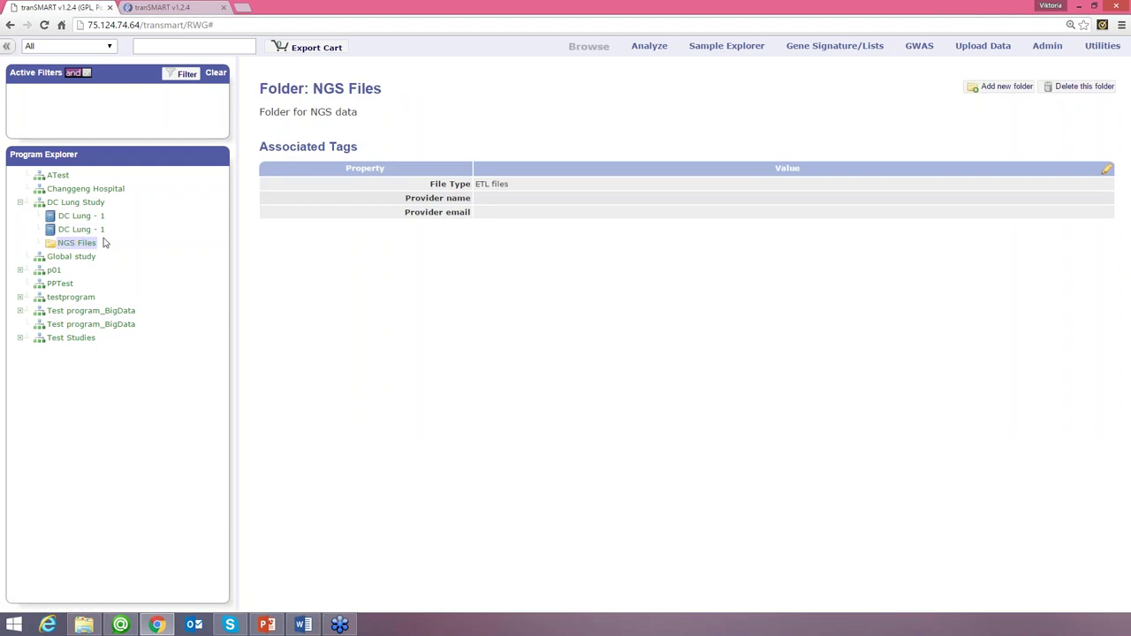
{"action": "left_click", "coordinate": [21, 202]}
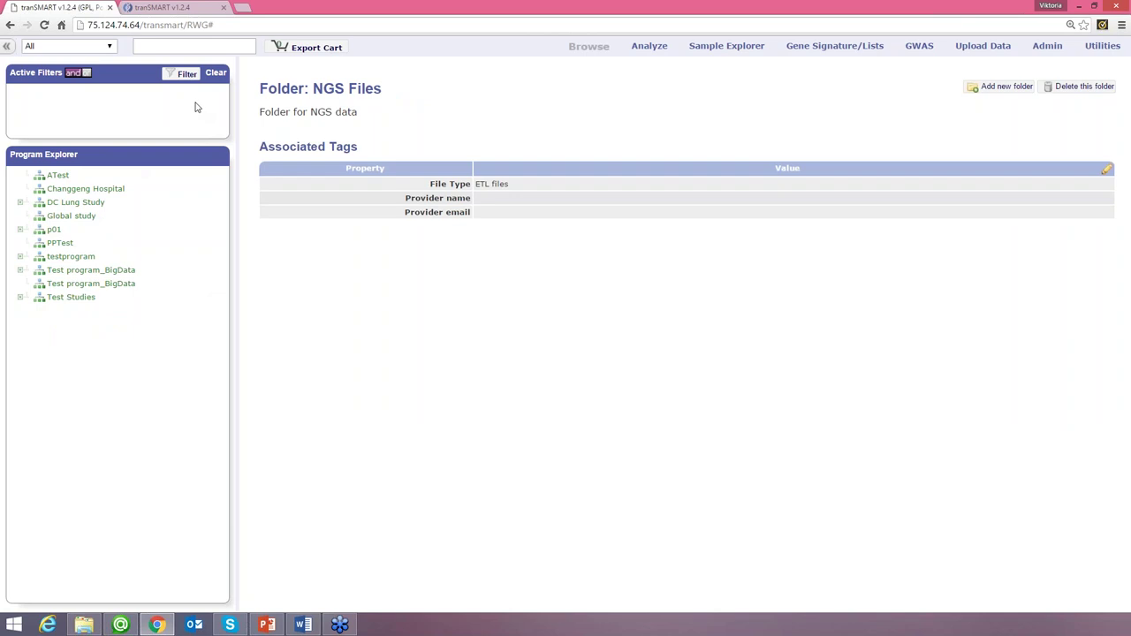
- Search all categories for AKT, filter by the human gene AKT1, and view the details of Assay_RNA seq
{"action": "left_click", "coordinate": [152, 48]}
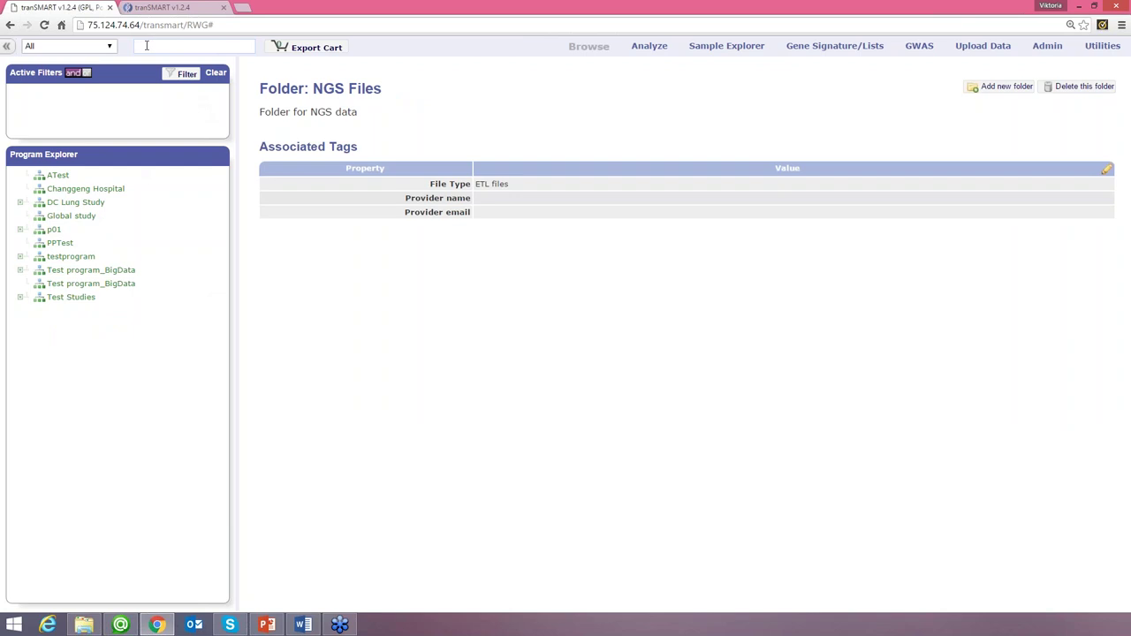
{"action": "left_click", "coordinate": [108, 46]}
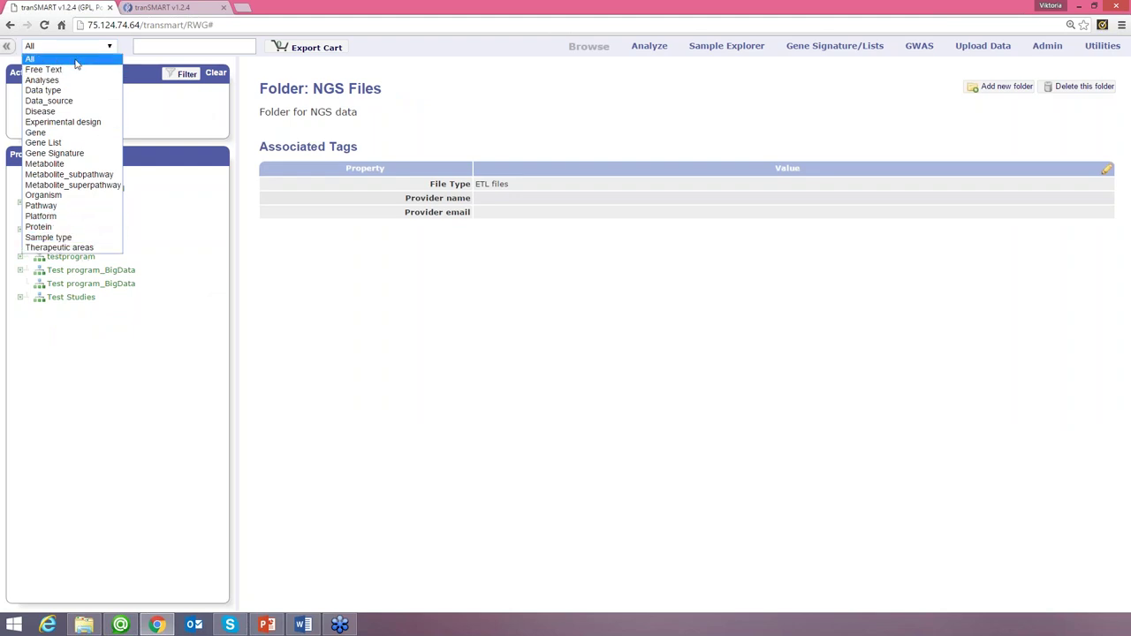
{"action": "left_click", "coordinate": [76, 62]}
{"action": "left_click", "coordinate": [165, 46]}
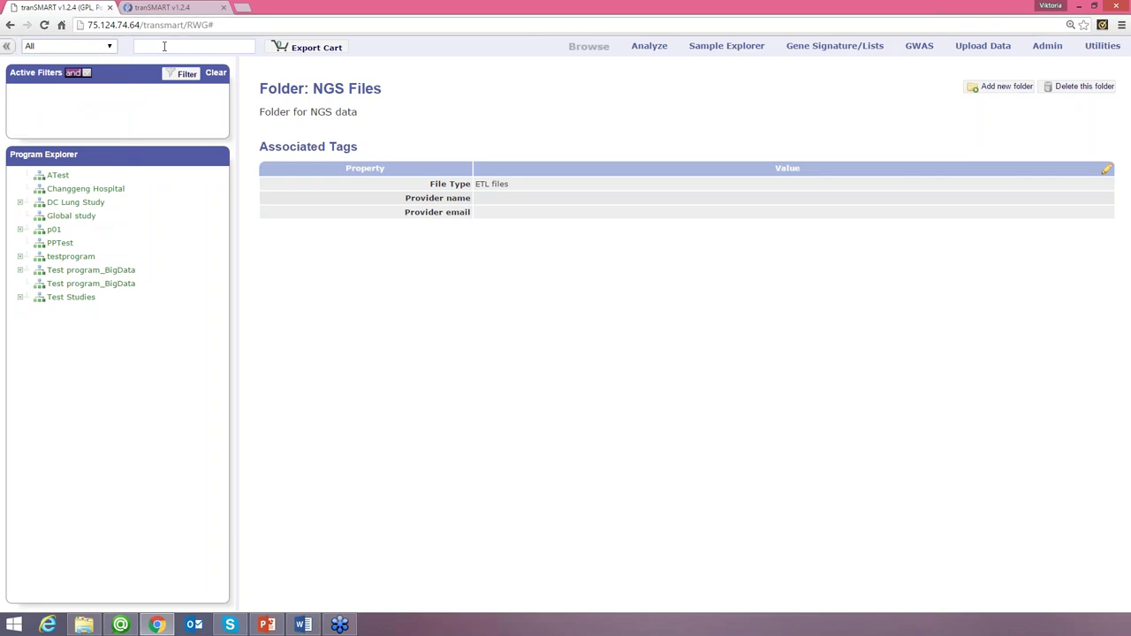
{"action": "type", "text": "AKT"}
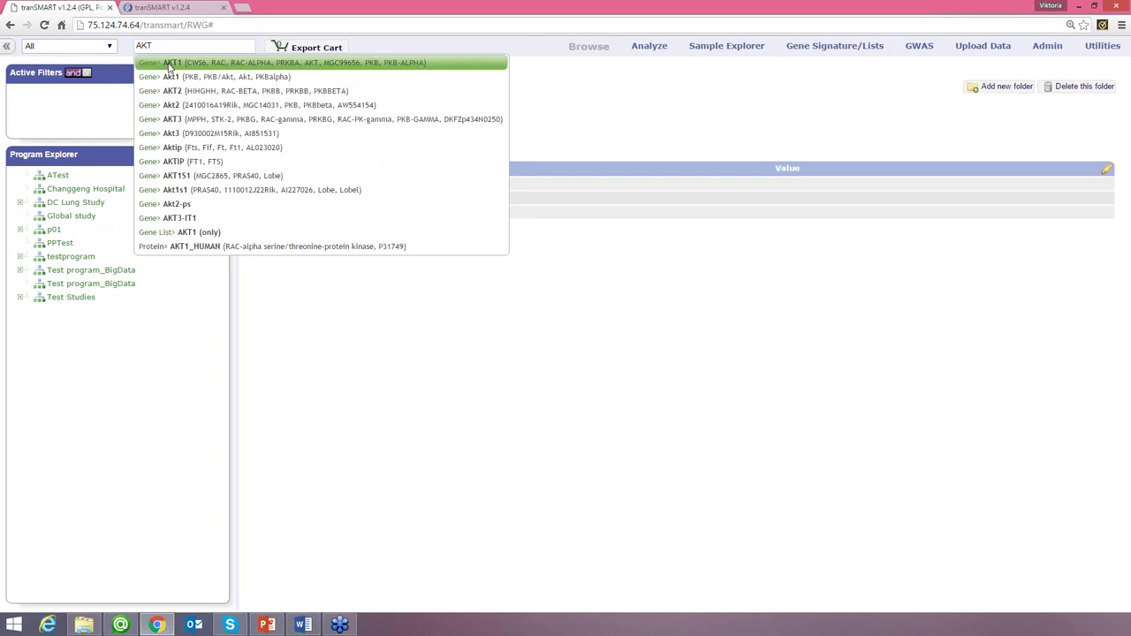
{"action": "left_click", "coordinate": [171, 64]}
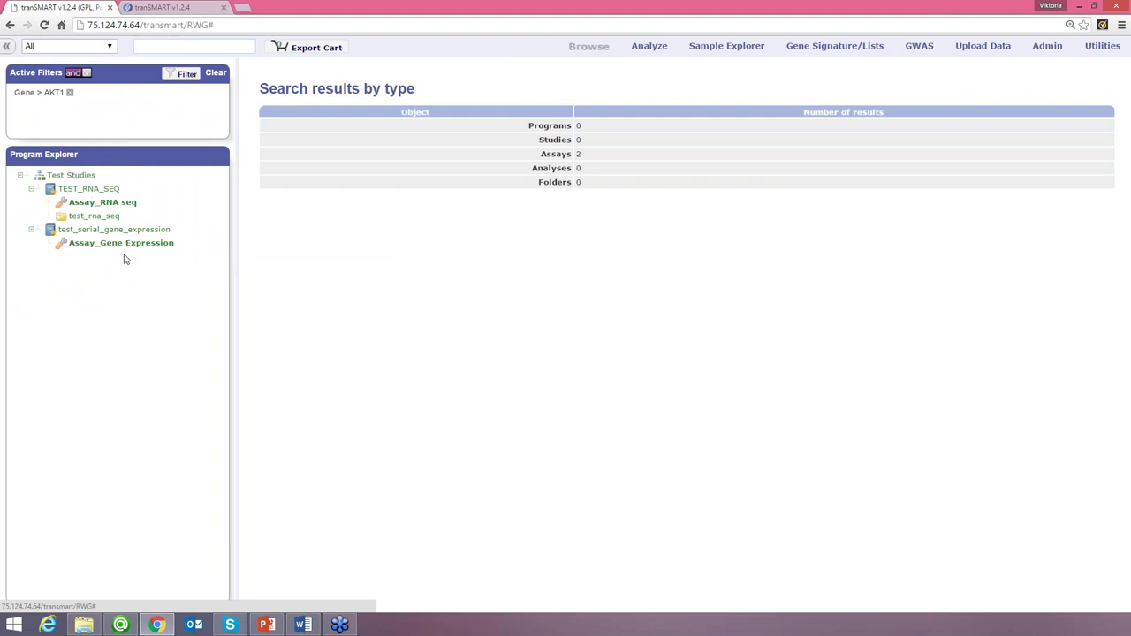
{"action": "left_click", "coordinate": [116, 203]}
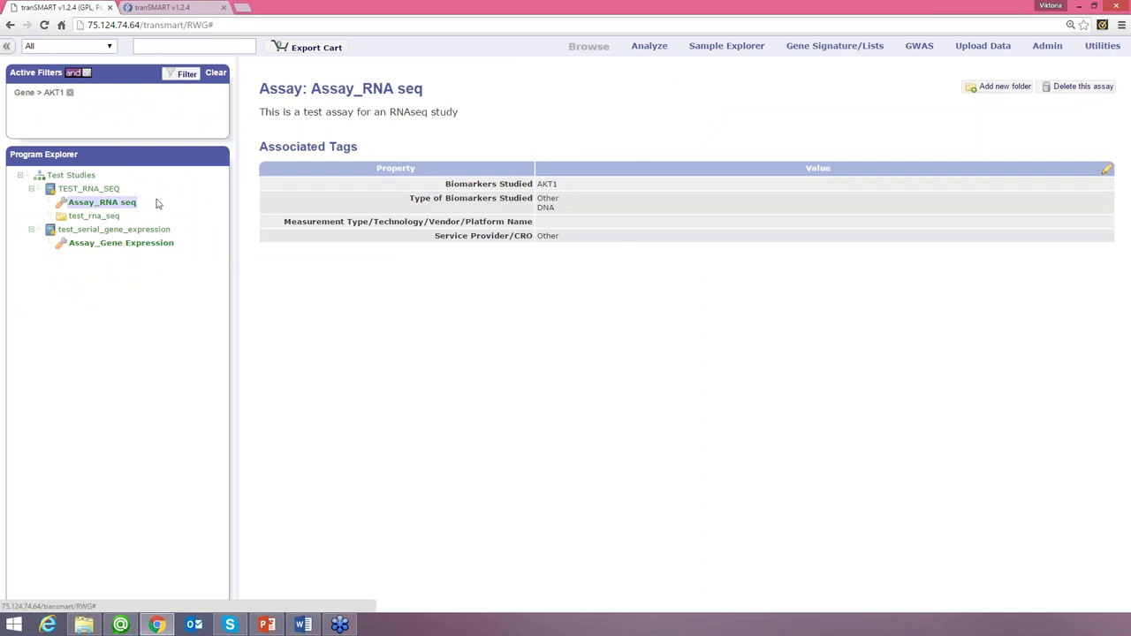
- Replace the AKT1 gene filter with the Program Therapeutic Domain filter Cancers and Other Neoplasms
{"action": "left_click", "coordinate": [71, 94]}
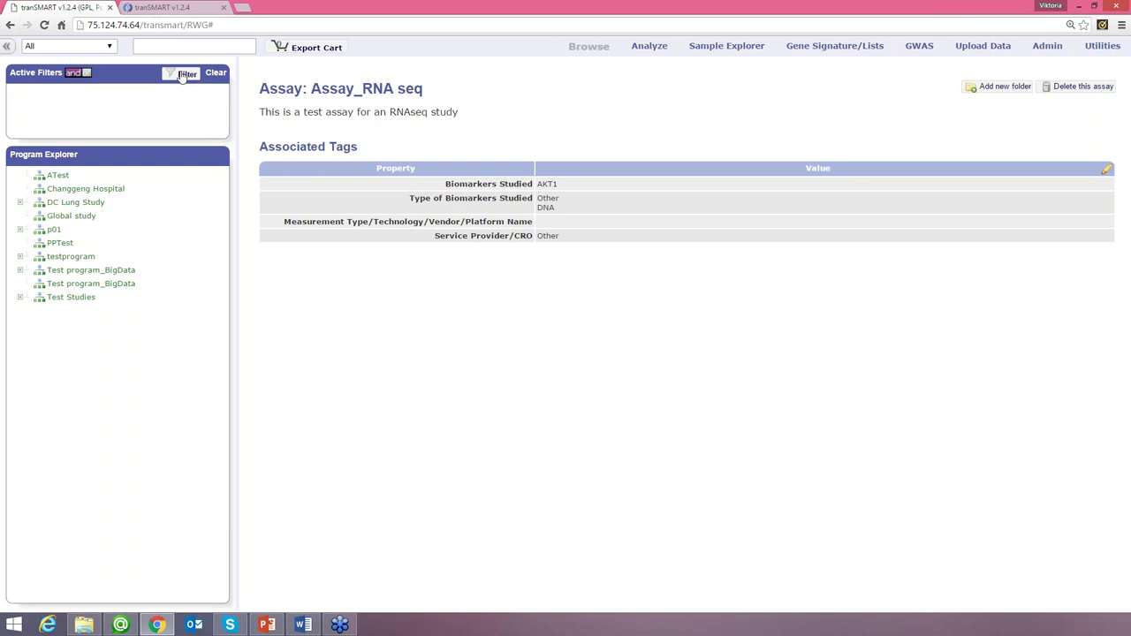
{"action": "left_click", "coordinate": [183, 75]}
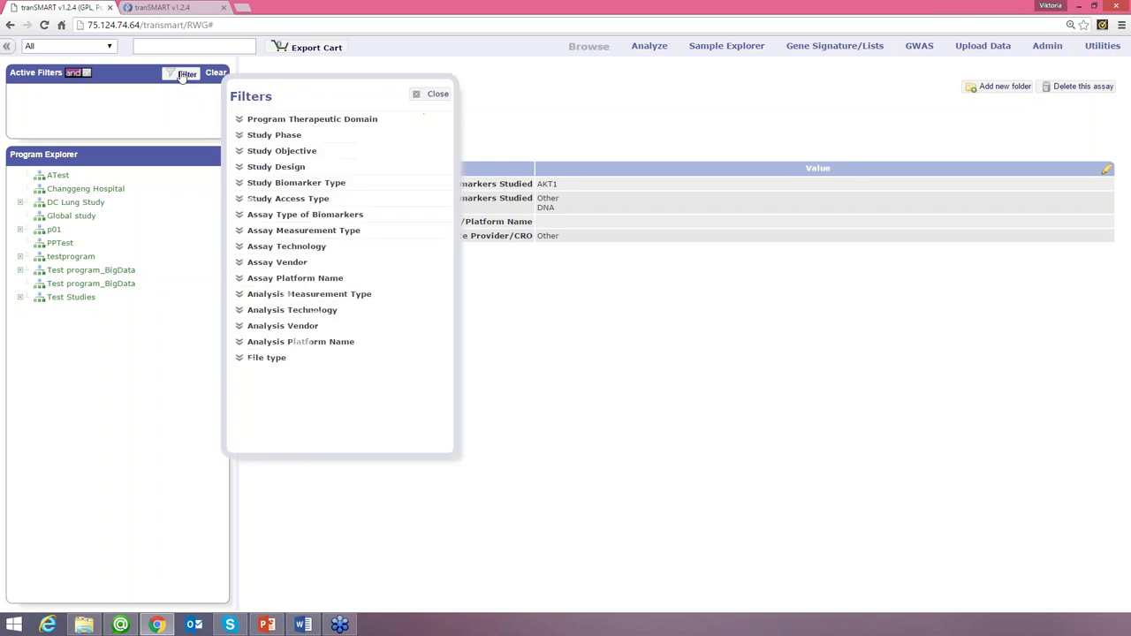
{"action": "left_click", "coordinate": [183, 75]}
{"action": "left_click", "coordinate": [183, 75]}
{"action": "left_click", "coordinate": [240, 120]}
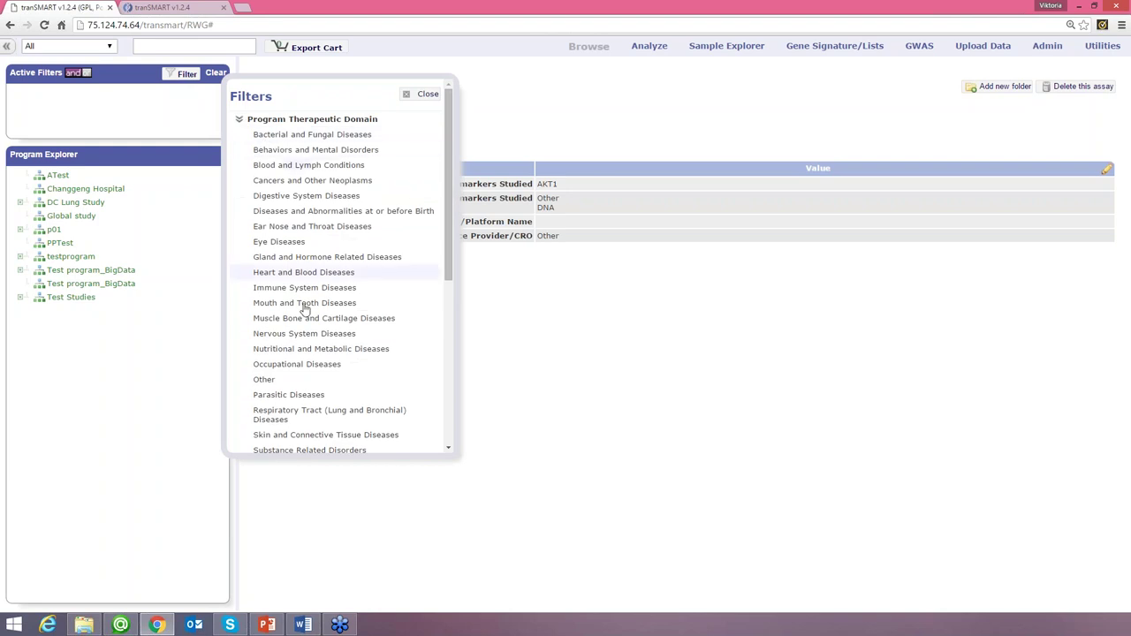
{"action": "left_click", "coordinate": [367, 182]}
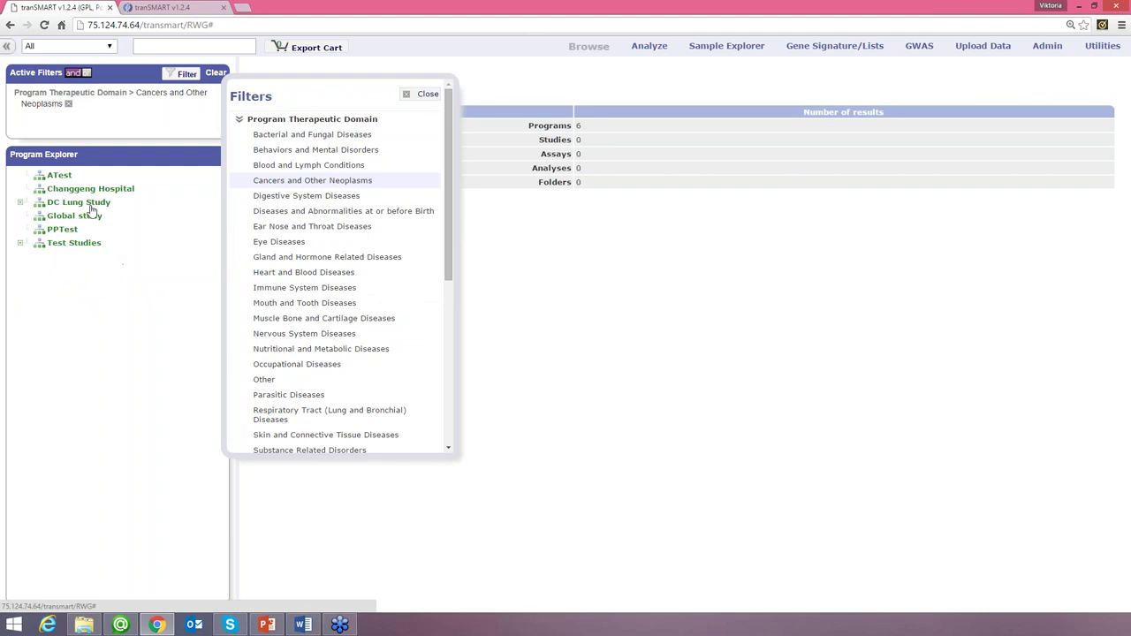
{"action": "left_click", "coordinate": [427, 94]}
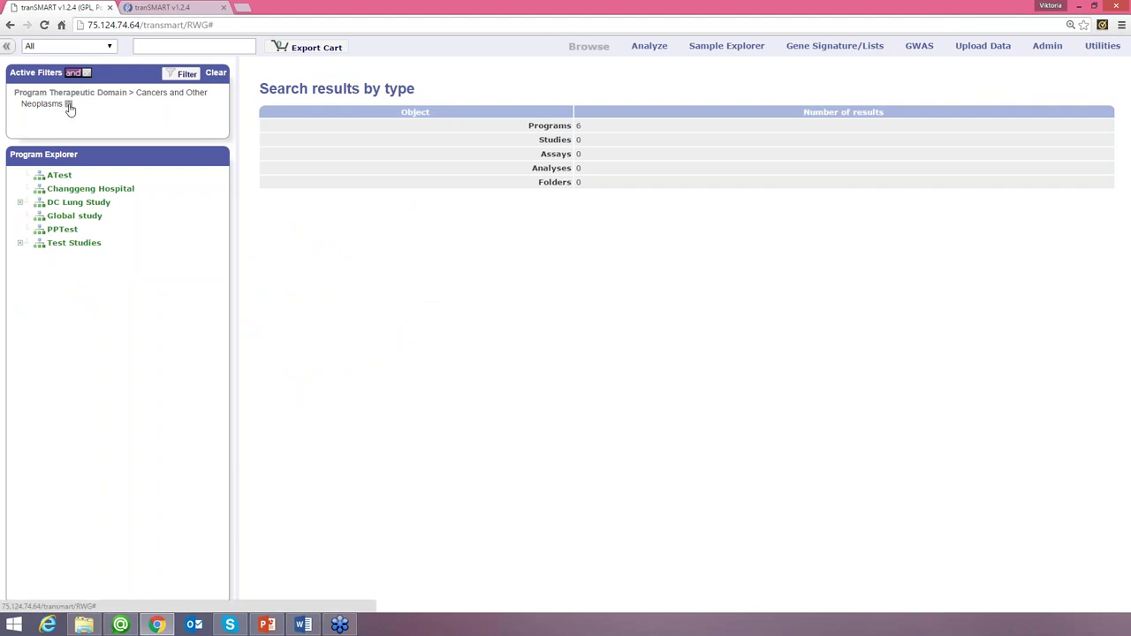
- Clear the active filters and open the TEST_METABOLOMICS study from Test Studies in the Analyze view
{"action": "left_click", "coordinate": [217, 75]}
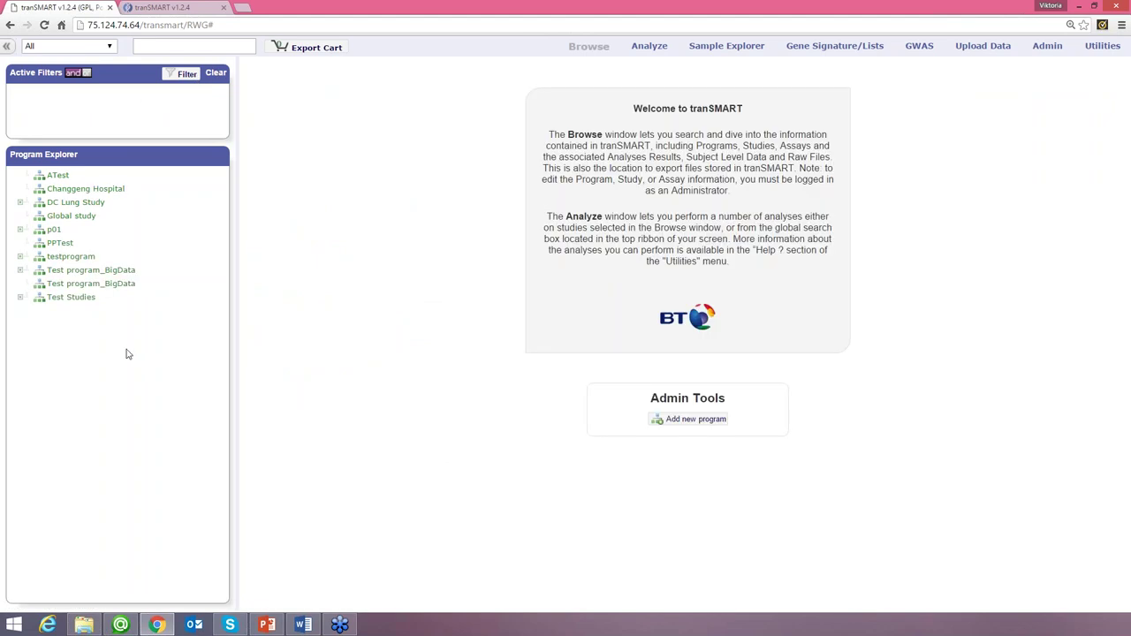
{"action": "left_click", "coordinate": [19, 297]}
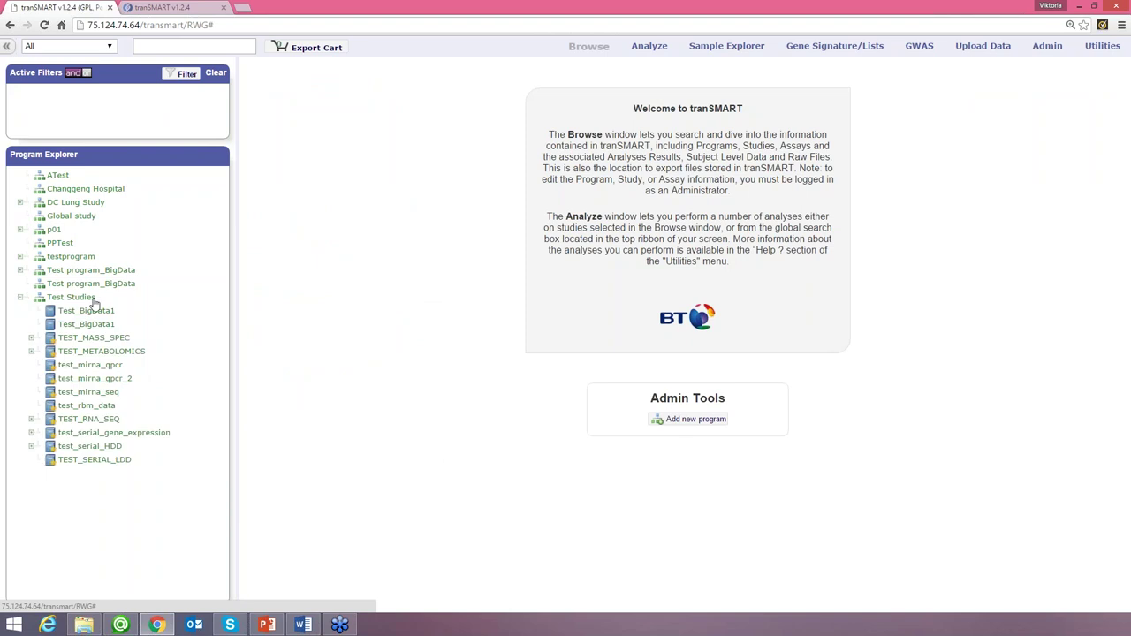
{"action": "left_click", "coordinate": [31, 352]}
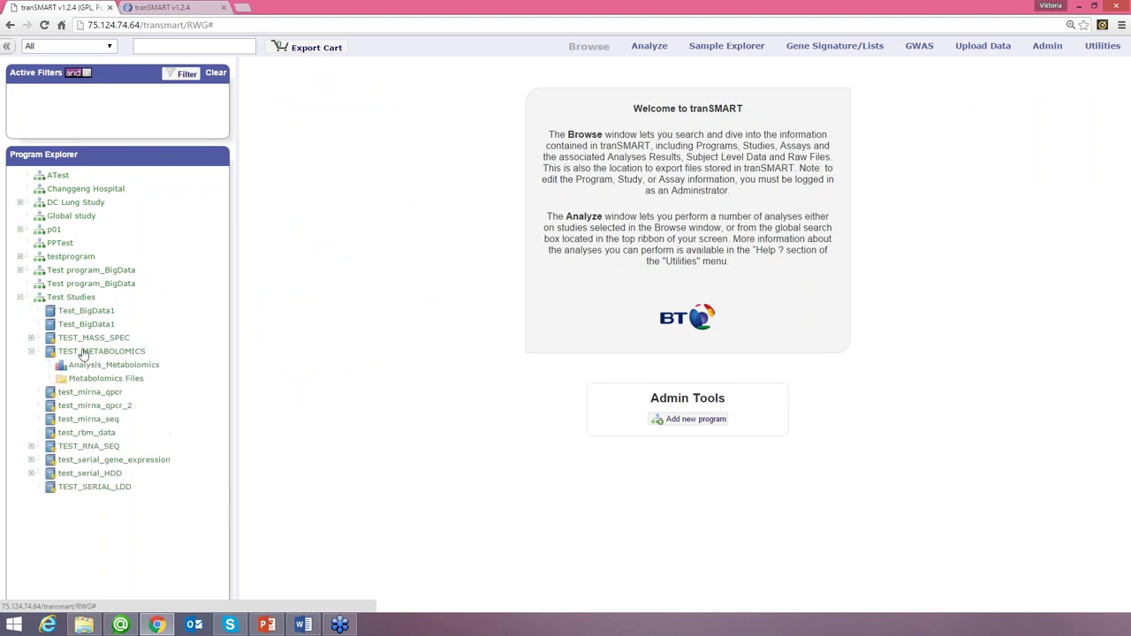
{"action": "left_click", "coordinate": [97, 351]}
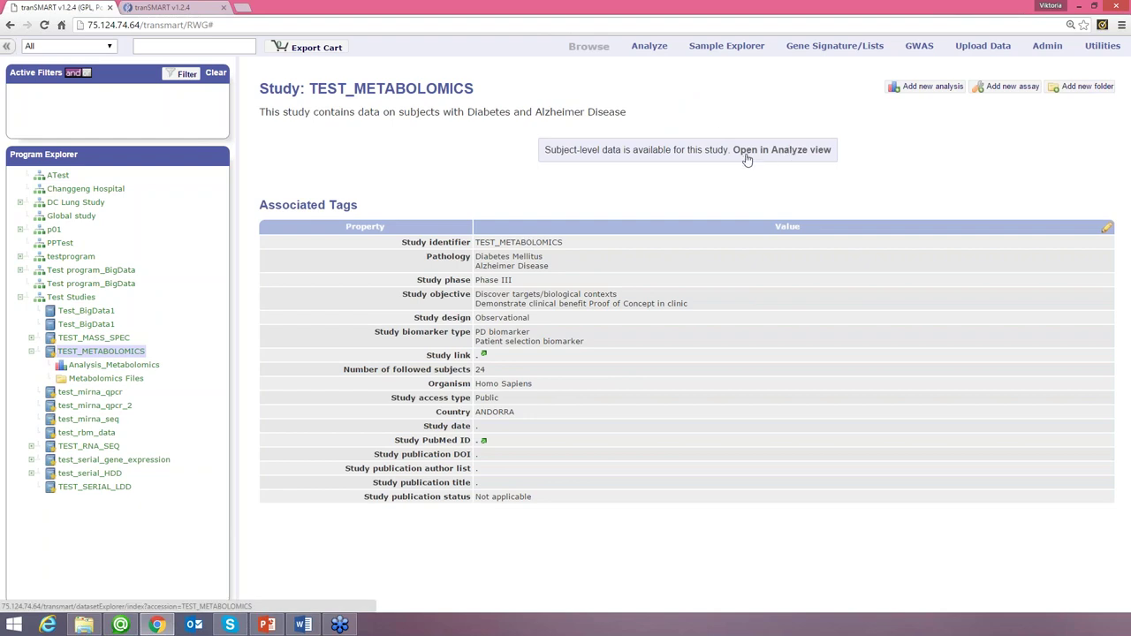
{"action": "left_click", "coordinate": [801, 150]}
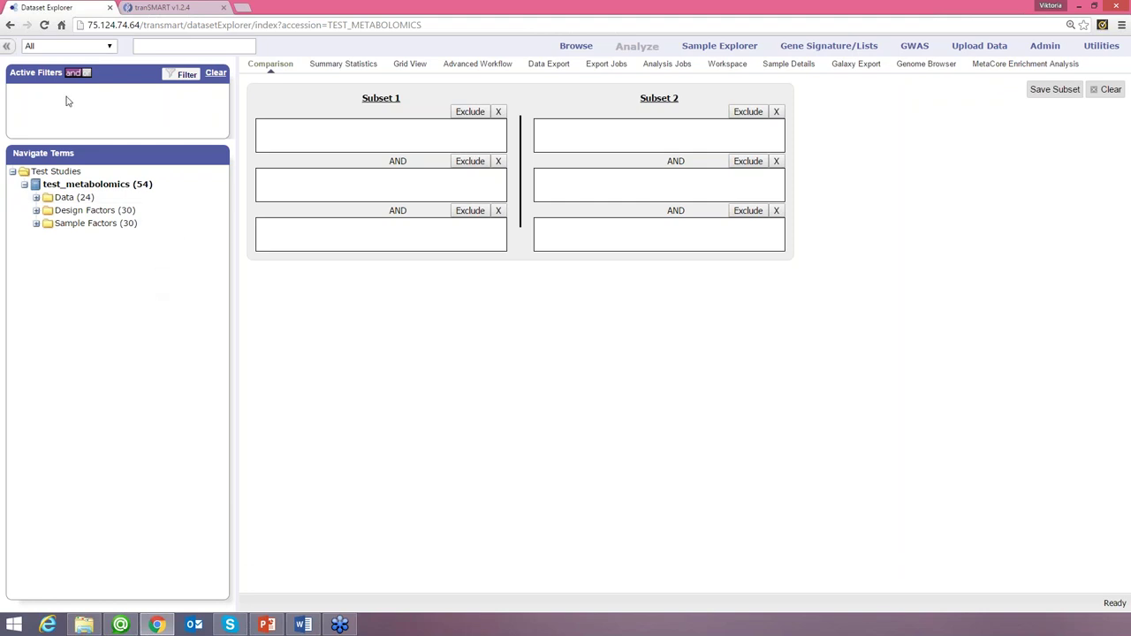
- Clear the restriction to the metabolomics study and expand GSE27831 under Public Studies
{"action": "left_click", "coordinate": [215, 74]}
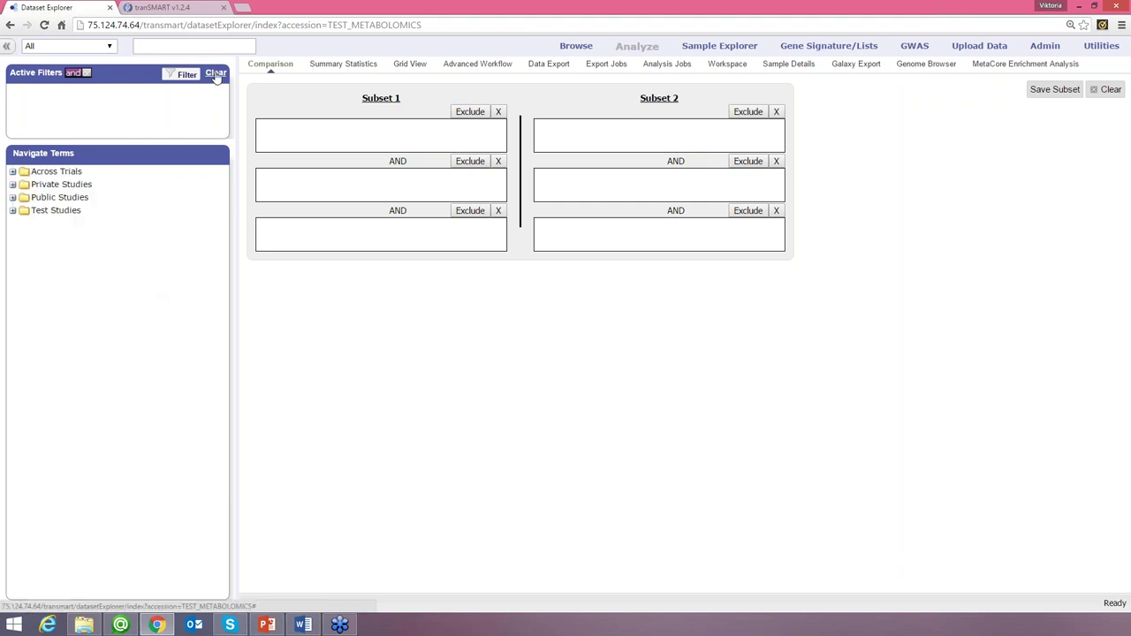
{"action": "left_click", "coordinate": [13, 197]}
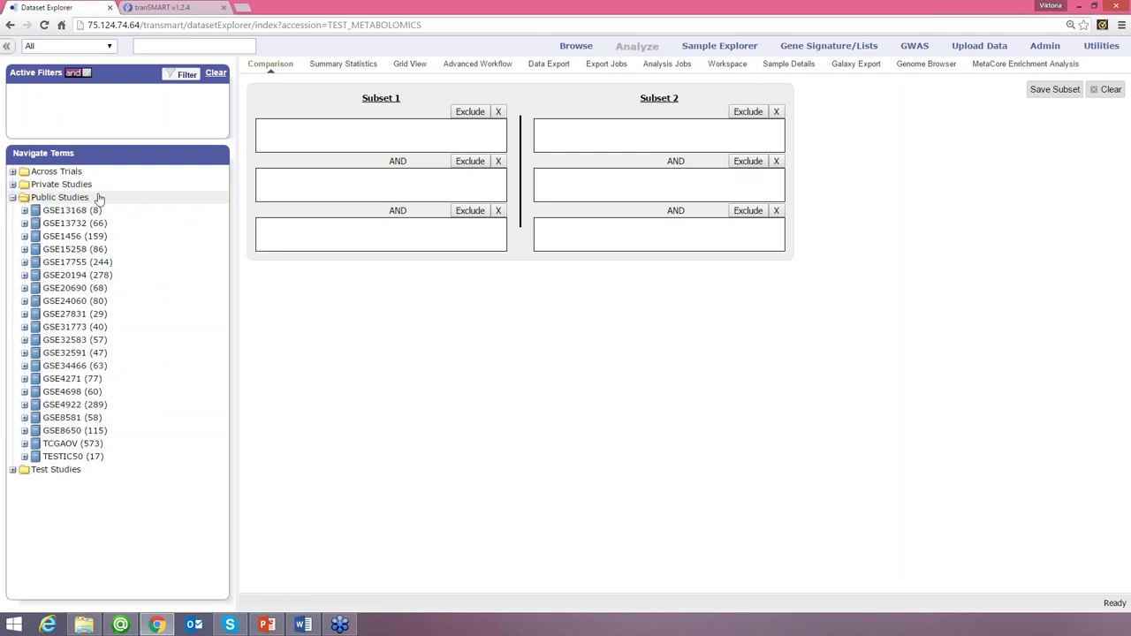
{"action": "left_click_drag", "start_coordinate": [25, 318], "coordinate": [24, 313]}
{"action": "left_click", "coordinate": [25, 313]}
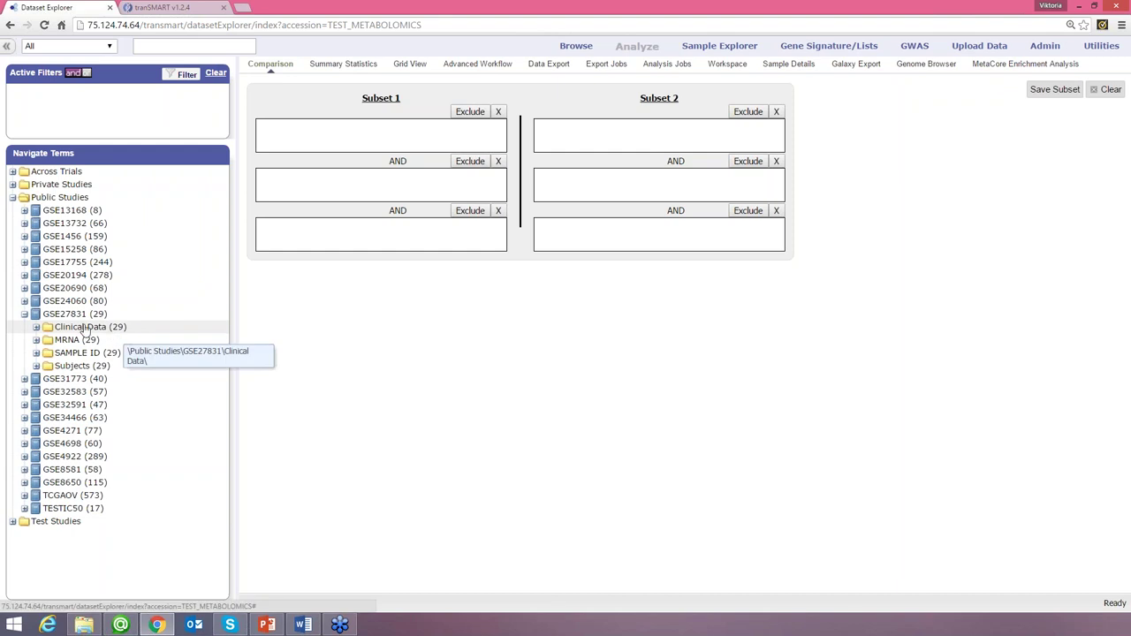
- Examine the Demographics folder in GSE27831's Subjects branch and expand its Medical History folder
{"action": "left_click", "coordinate": [36, 365]}
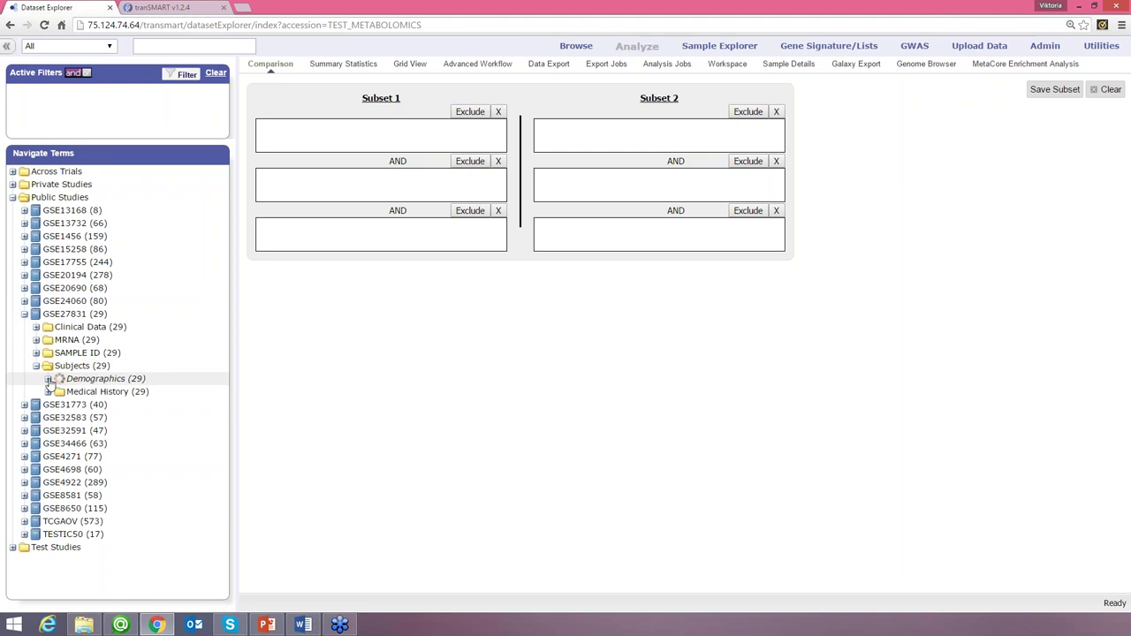
{"action": "left_click", "coordinate": [47, 379]}
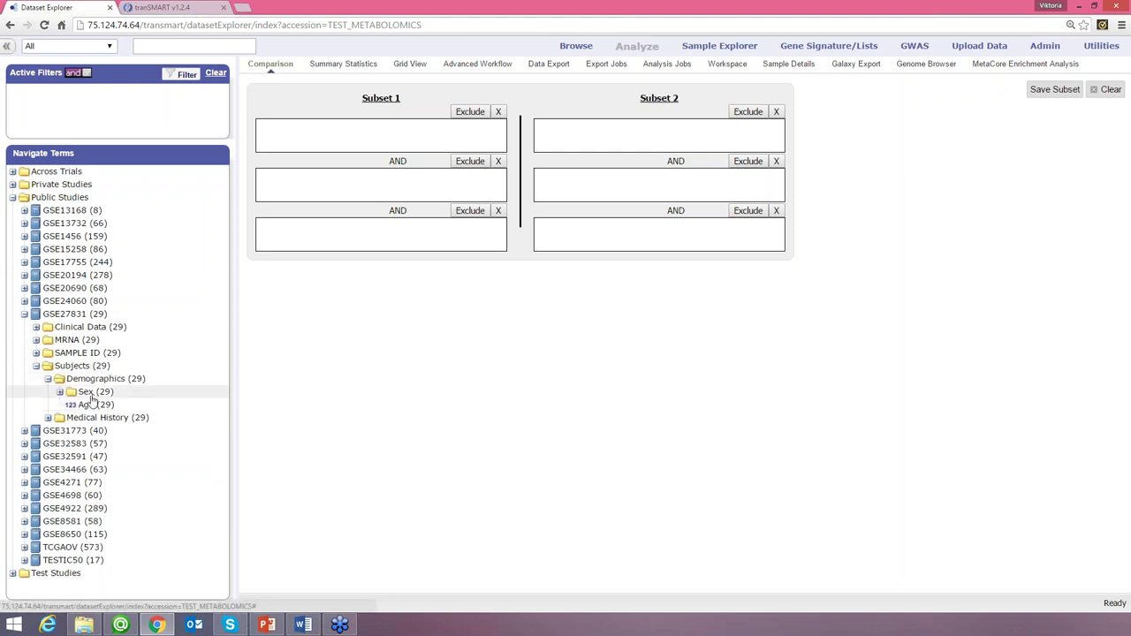
{"action": "left_click", "coordinate": [49, 380]}
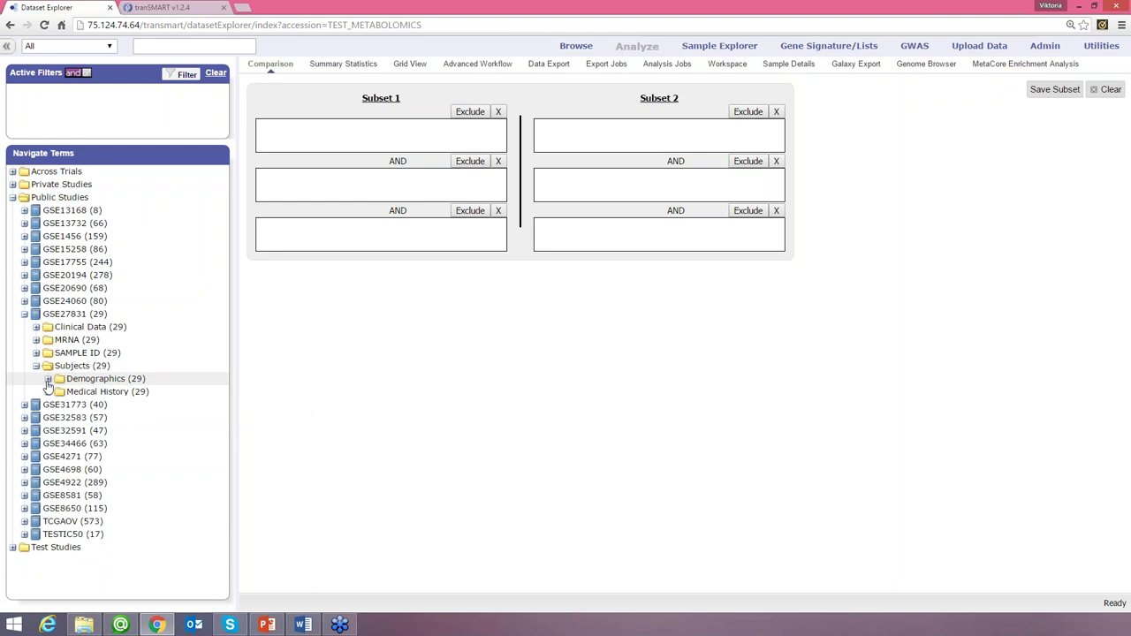
{"action": "left_click", "coordinate": [47, 392]}
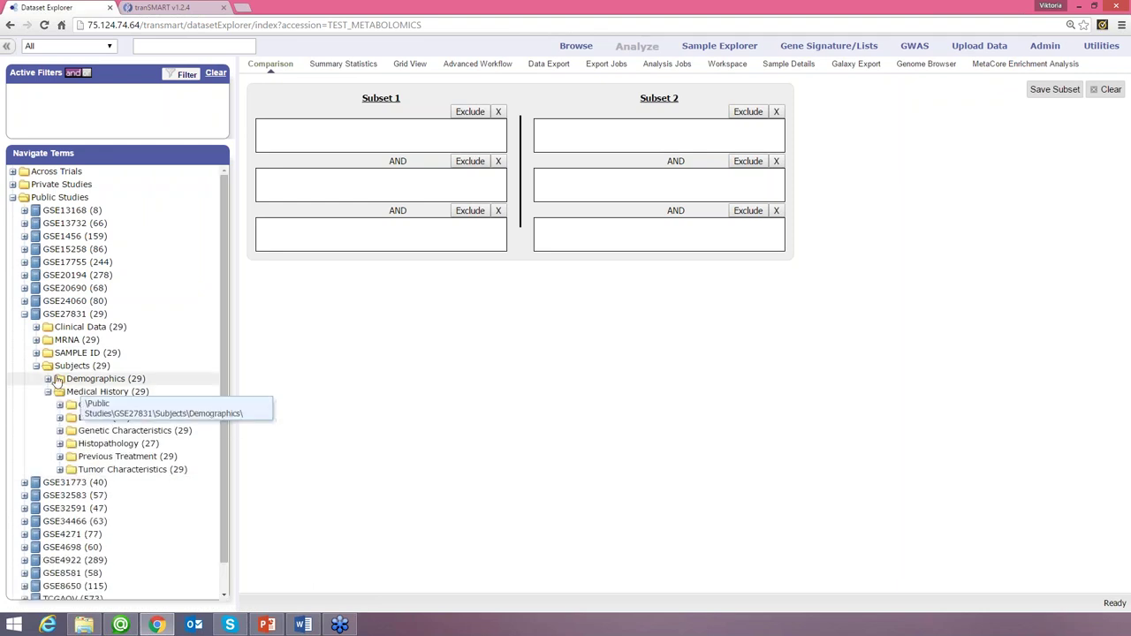
- Expand GSE27831's MRNA branch through Biomarker Data and GPL570 down to the Eye node
{"action": "left_click", "coordinate": [36, 327]}
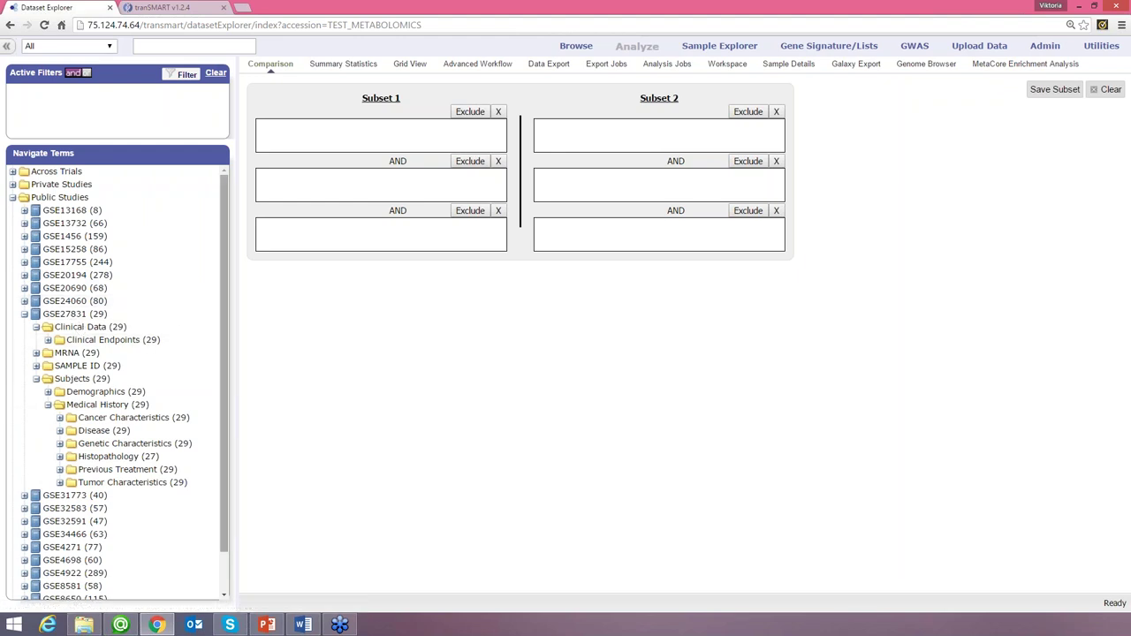
{"action": "left_click", "coordinate": [36, 327]}
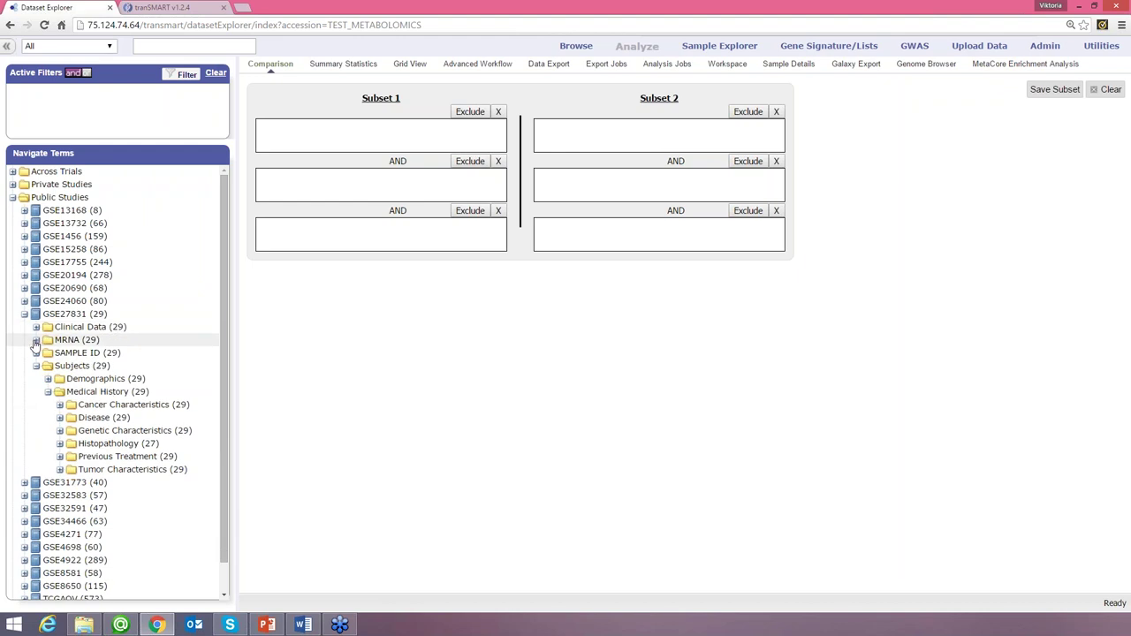
{"action": "left_click", "coordinate": [36, 340]}
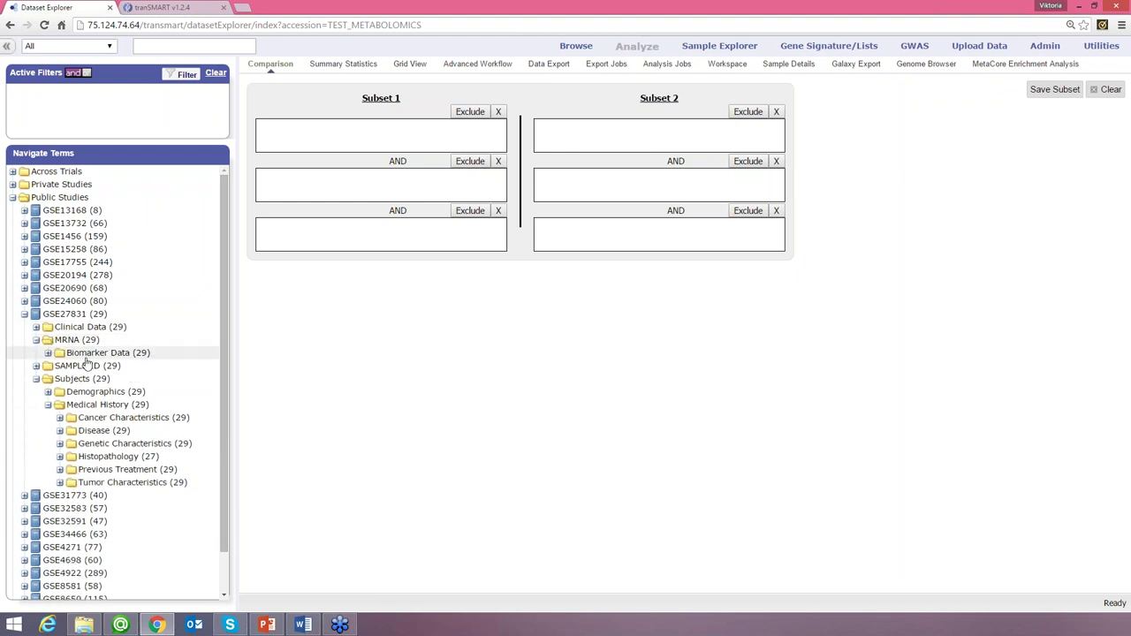
{"action": "left_click", "coordinate": [48, 353]}
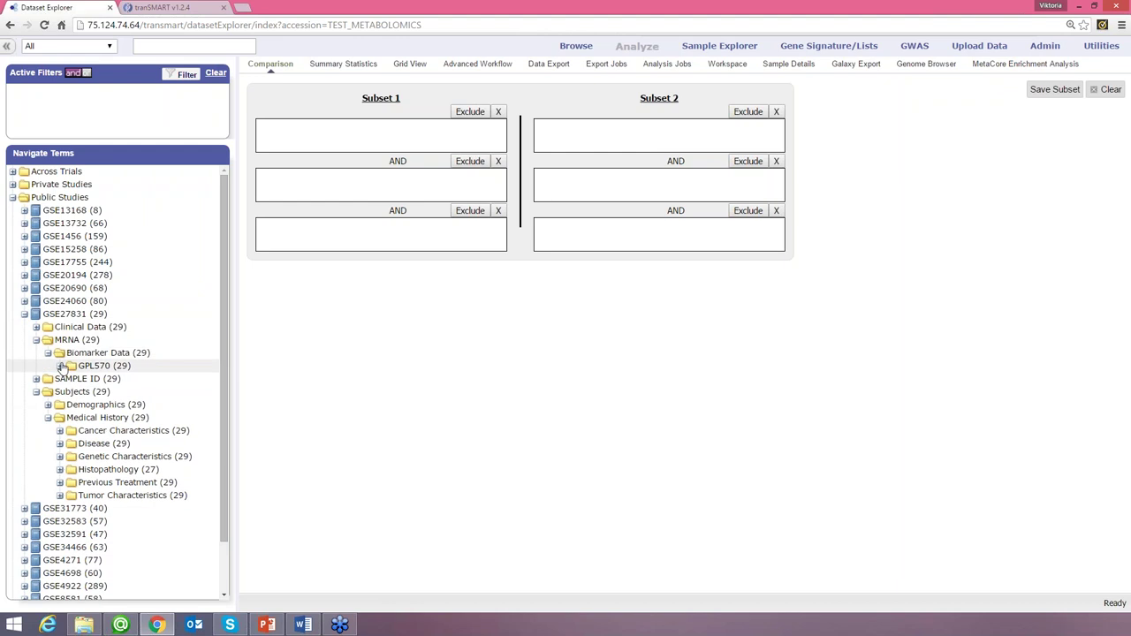
{"action": "left_click", "coordinate": [60, 365]}
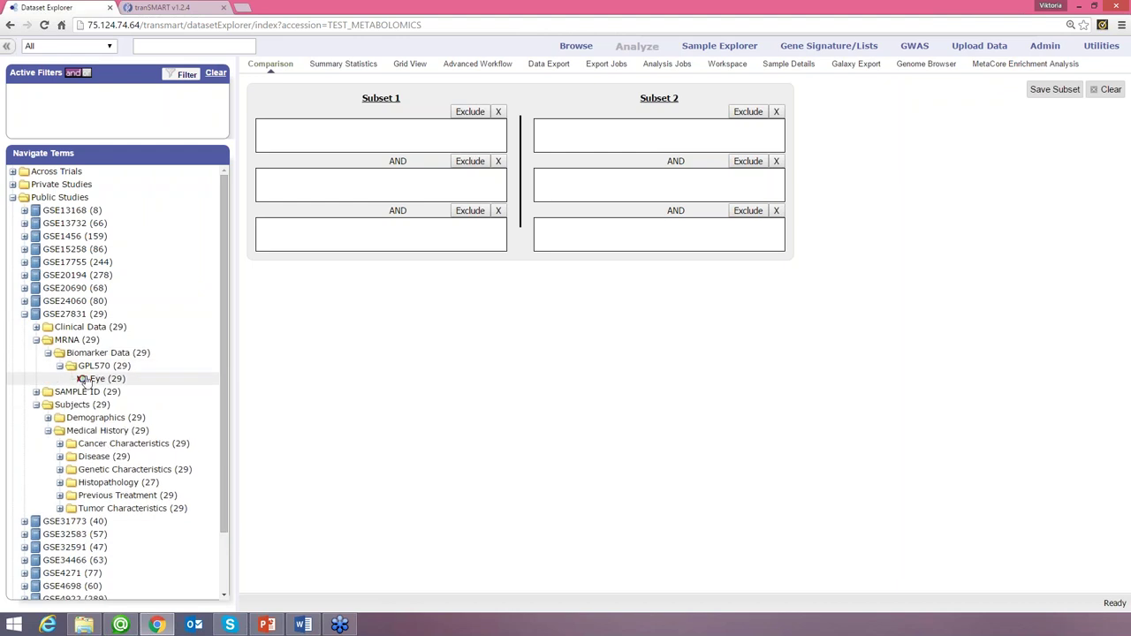
- Expand GSE27831's Clinical Data branch through Clinical Endpoints to the Metastasis values, and slightly widen the Navigate Terms panel
{"action": "left_click", "coordinate": [37, 327]}
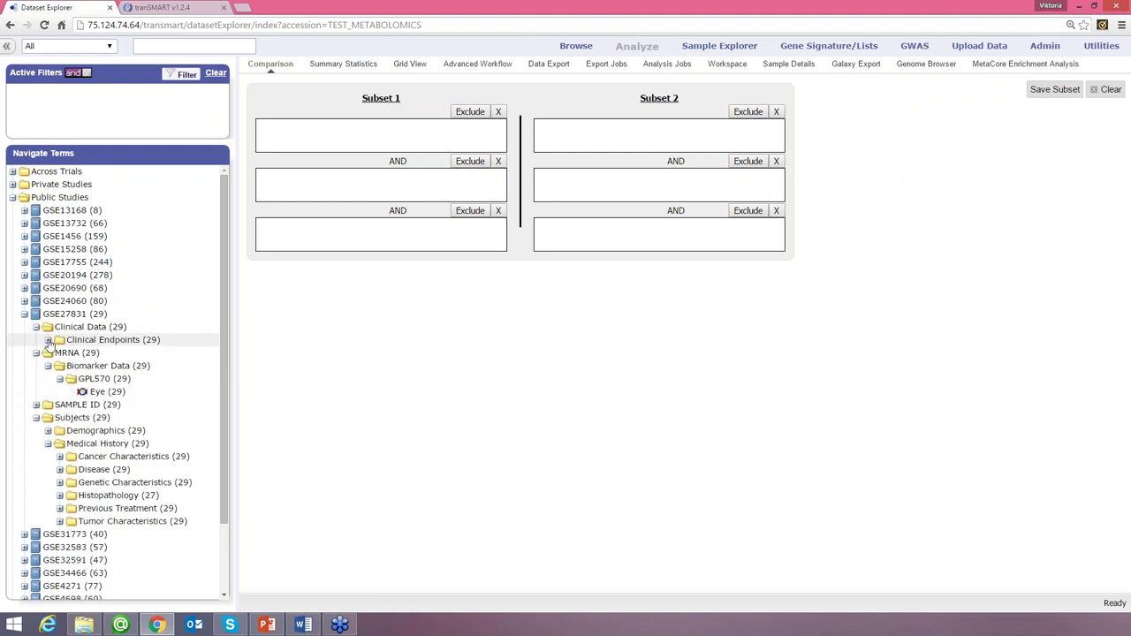
{"action": "left_click", "coordinate": [48, 340]}
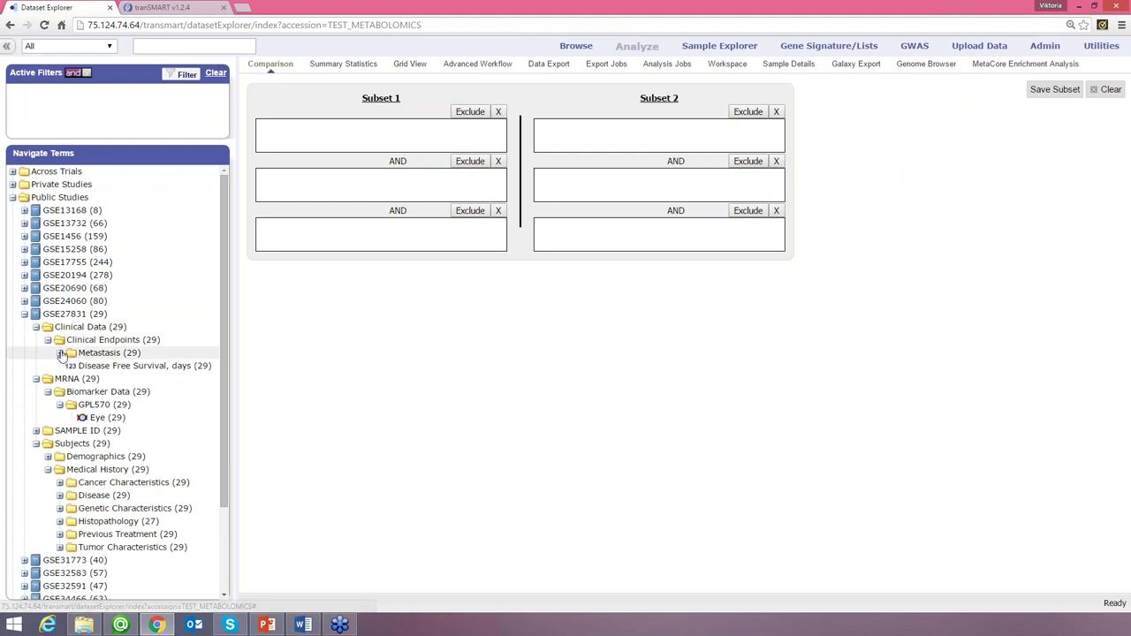
{"action": "left_click", "coordinate": [59, 352]}
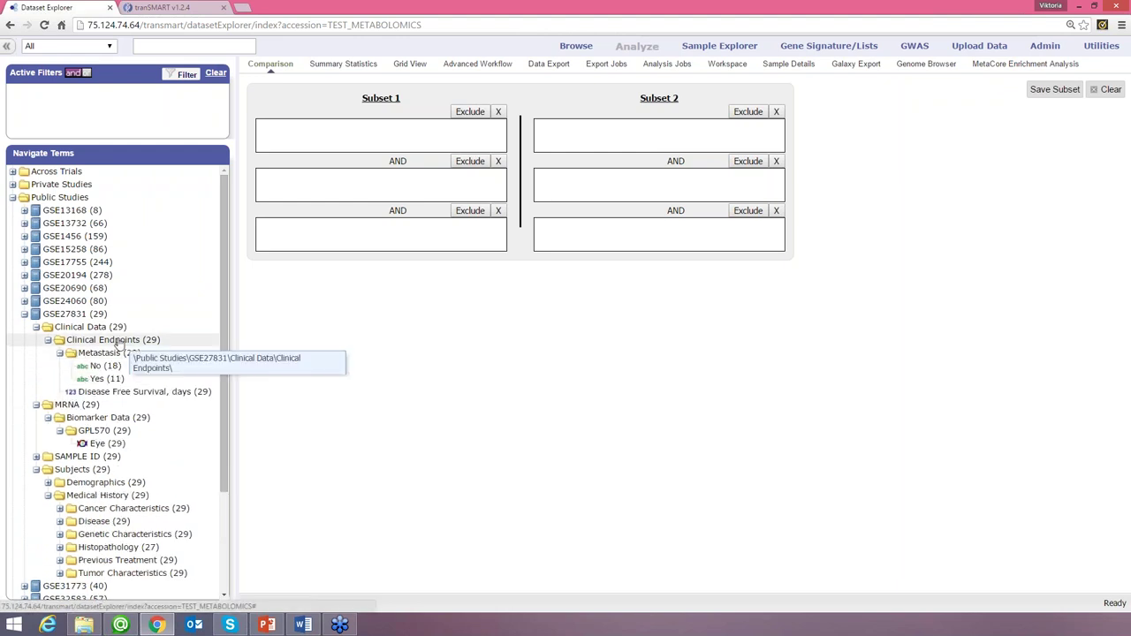
{"action": "left_click_drag", "start_coordinate": [227, 276], "coordinate": [224, 334]}
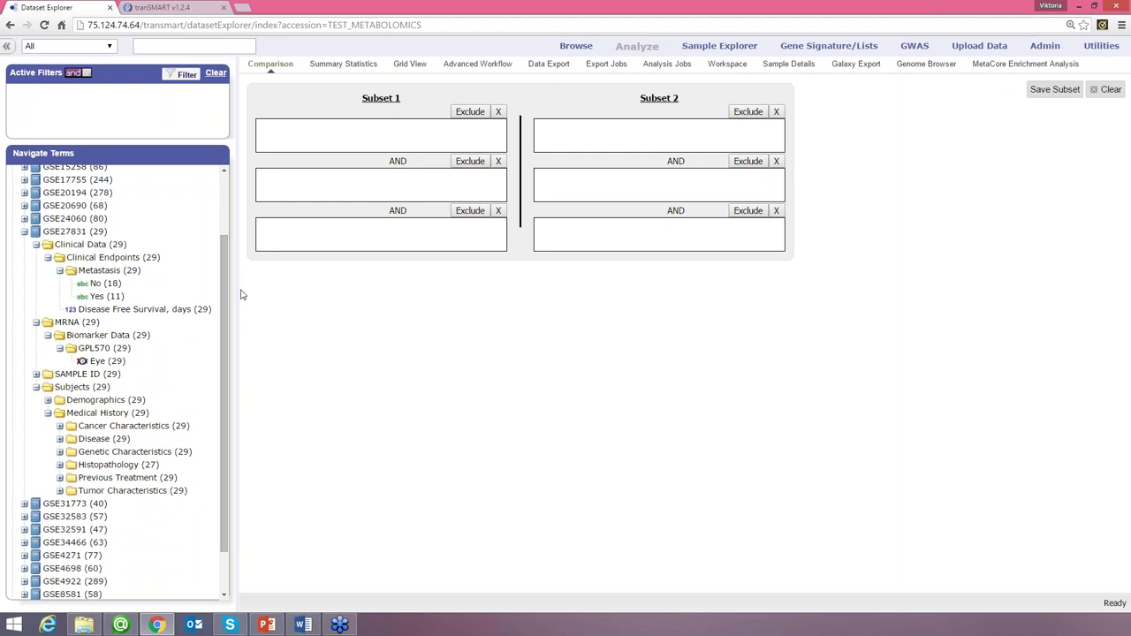
{"action": "left_click_drag", "start_coordinate": [240, 290], "coordinate": [245, 290]}
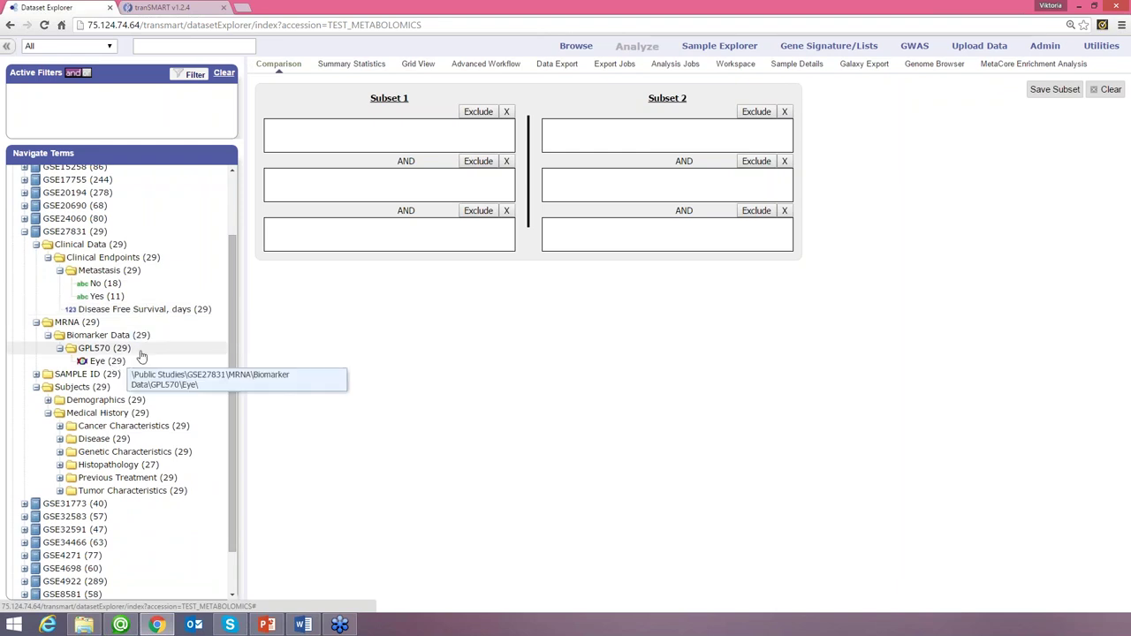
- Assign the whole GSE27831 study to Subset 1 and generate its summary statistics
{"action": "scroll", "coordinate": [132, 354], "scroll_direction": "down", "scroll_amount": 1}
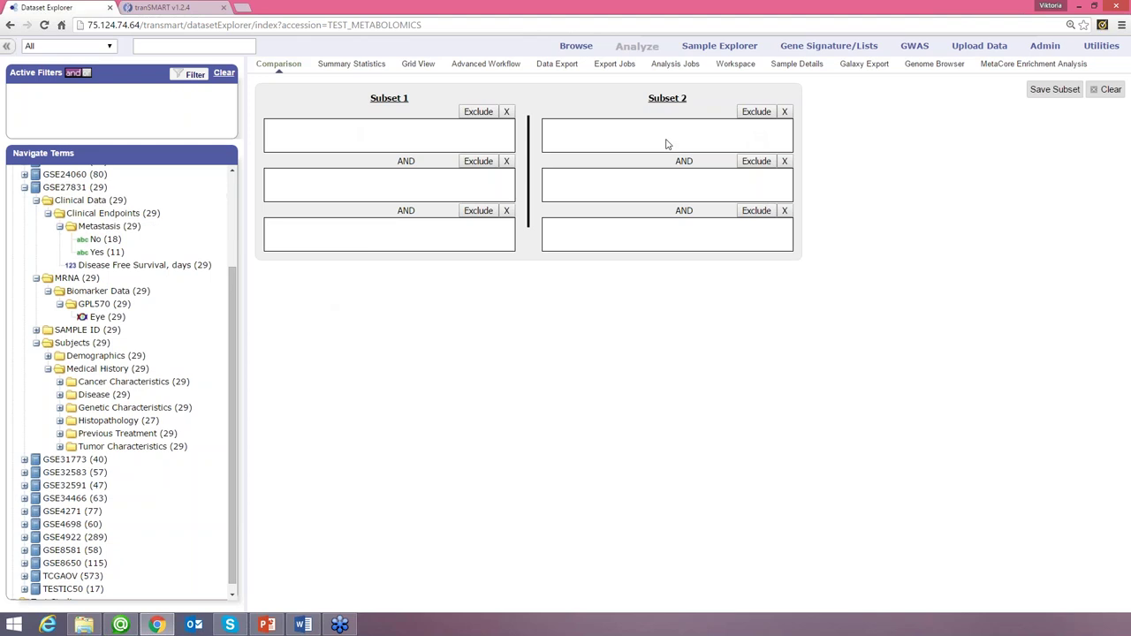
{"action": "left_click", "coordinate": [58, 188]}
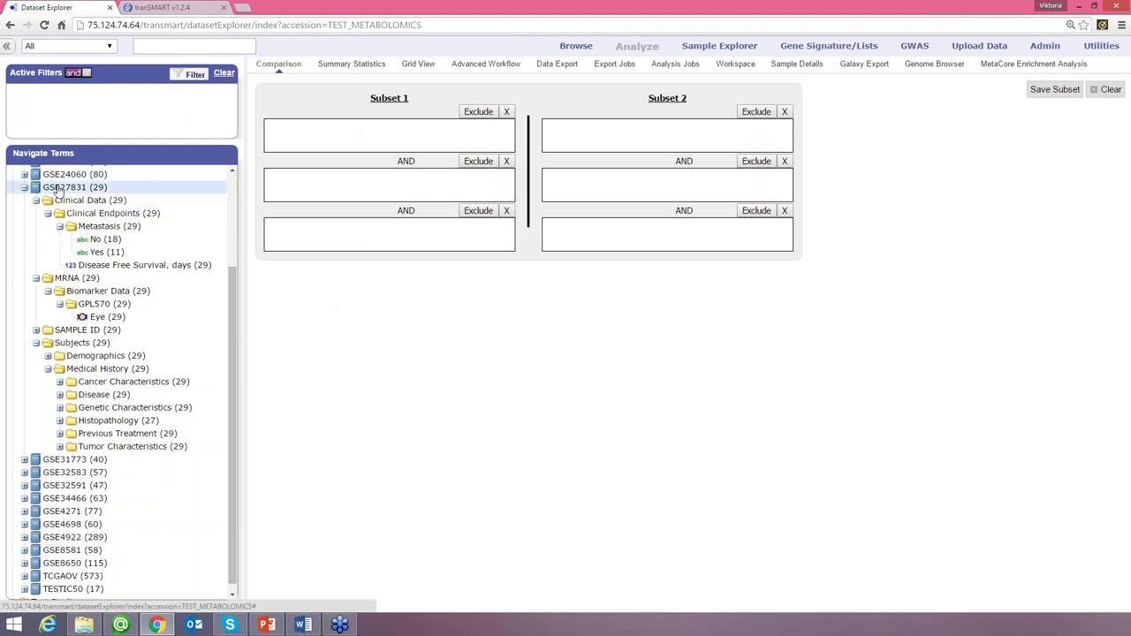
{"action": "left_click_drag", "start_coordinate": [55, 189], "coordinate": [281, 129]}
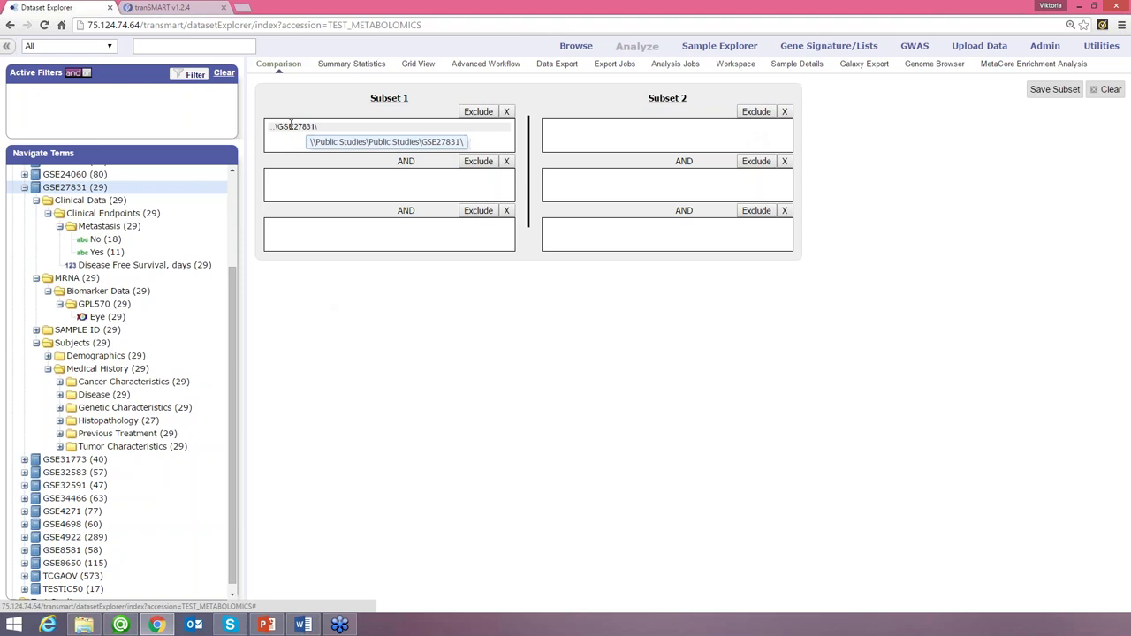
{"action": "left_click", "coordinate": [352, 65]}
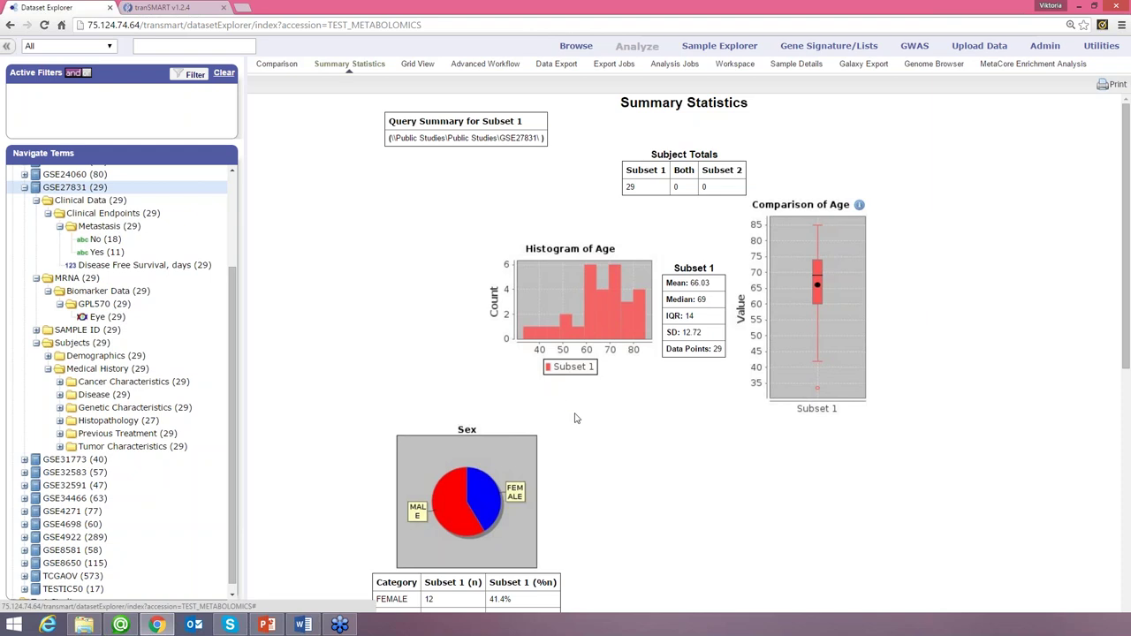
- Examine the age, sex and race charts and the concept analysis in the summary statistics for Subset 1
{"action": "scroll", "coordinate": [574, 416], "scroll_direction": "down", "scroll_amount": 1}
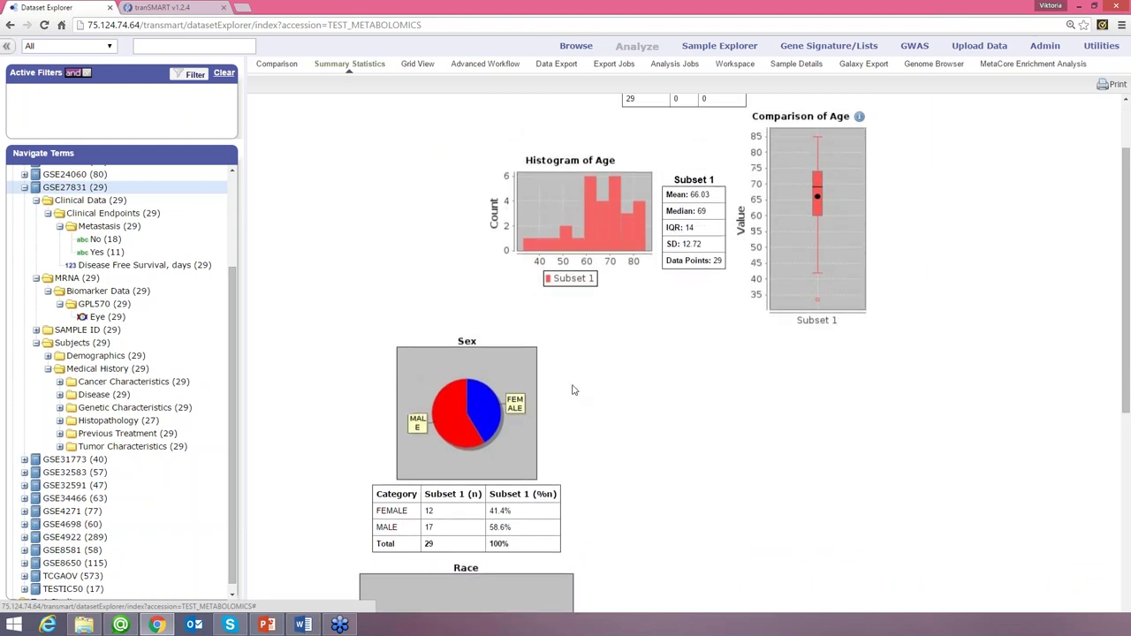
{"action": "scroll", "coordinate": [571, 389], "scroll_direction": "up", "scroll_amount": 1}
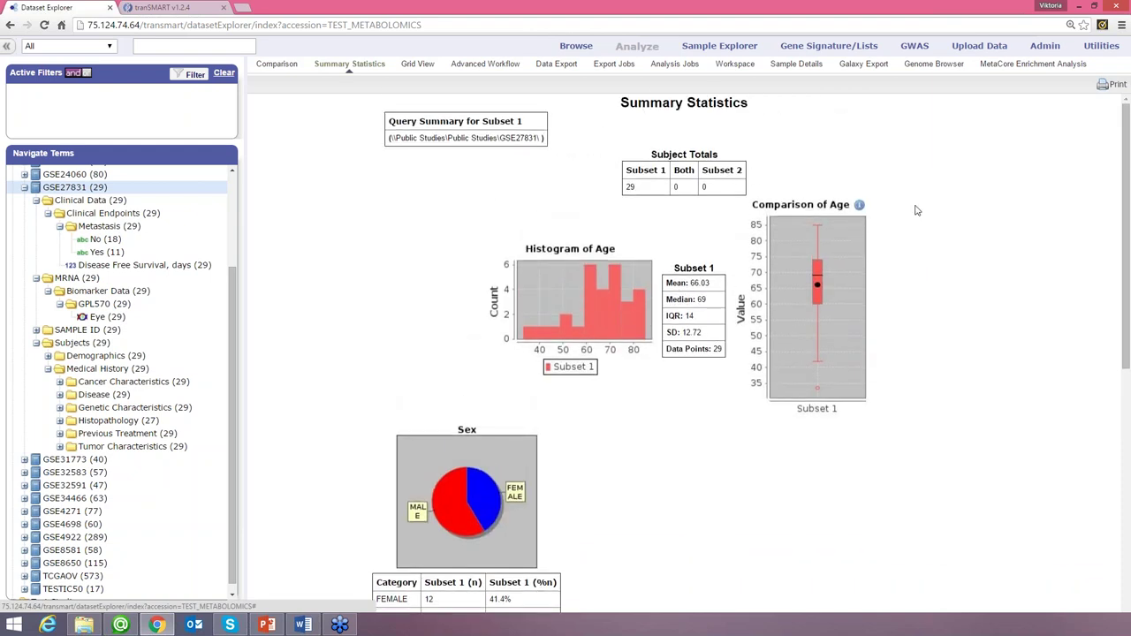
{"action": "scroll", "coordinate": [745, 300], "scroll_direction": "down", "scroll_amount": 1}
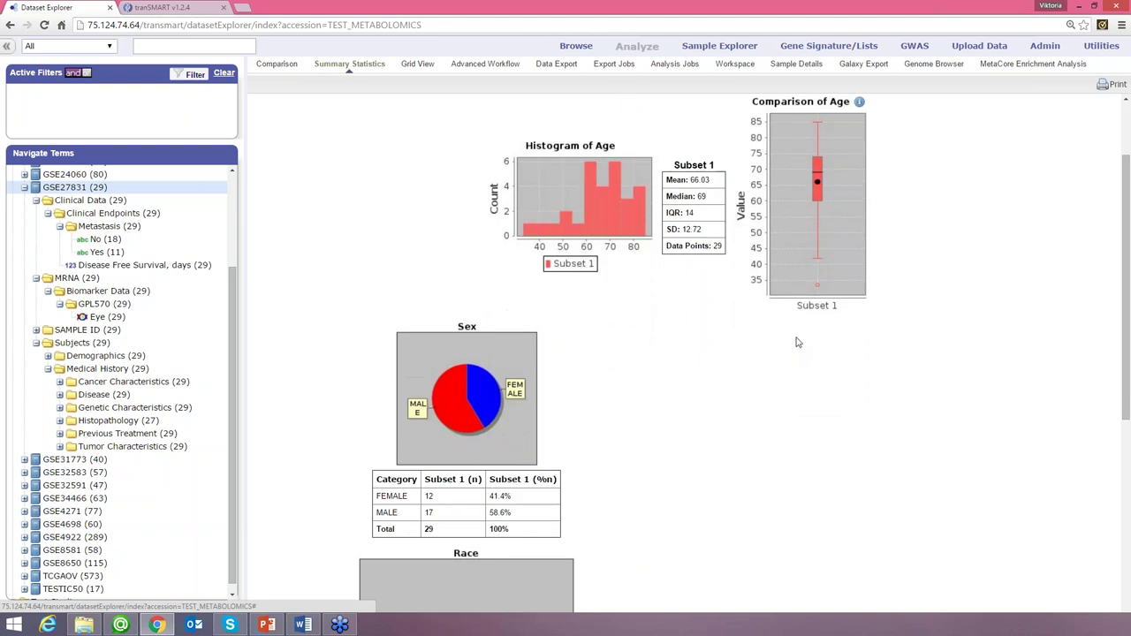
{"action": "scroll", "coordinate": [797, 342], "scroll_direction": "down", "scroll_amount": 2}
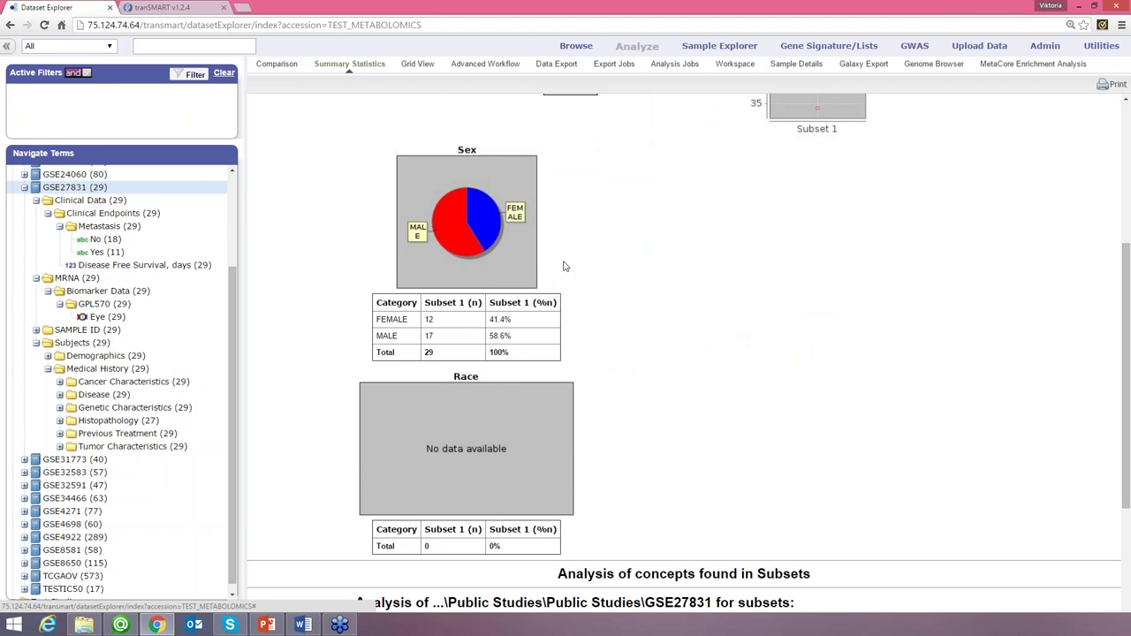
{"action": "scroll", "coordinate": [618, 261], "scroll_direction": "down", "scroll_amount": 2}
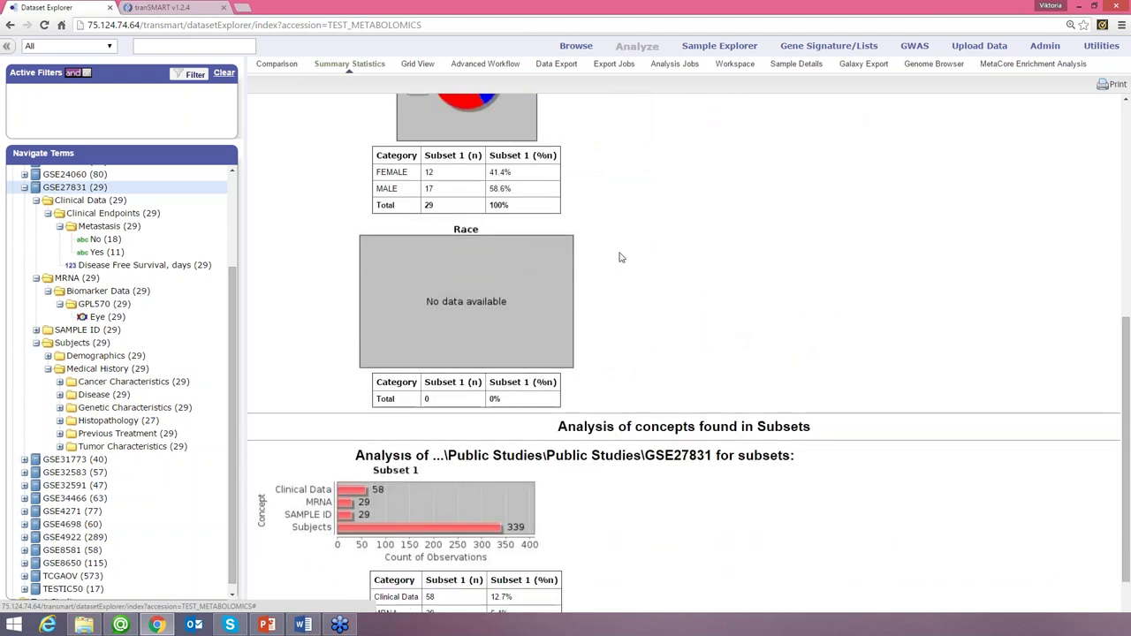
{"action": "scroll", "coordinate": [593, 281], "scroll_direction": "up", "scroll_amount": 2}
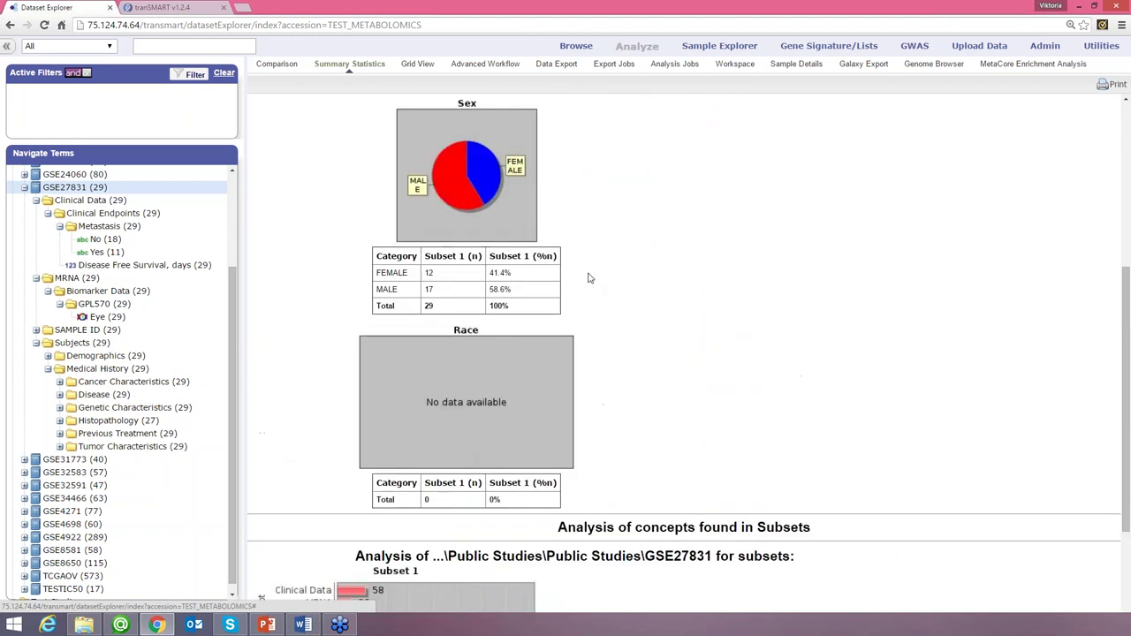
{"action": "scroll", "coordinate": [614, 281], "scroll_direction": "up", "scroll_amount": 3}
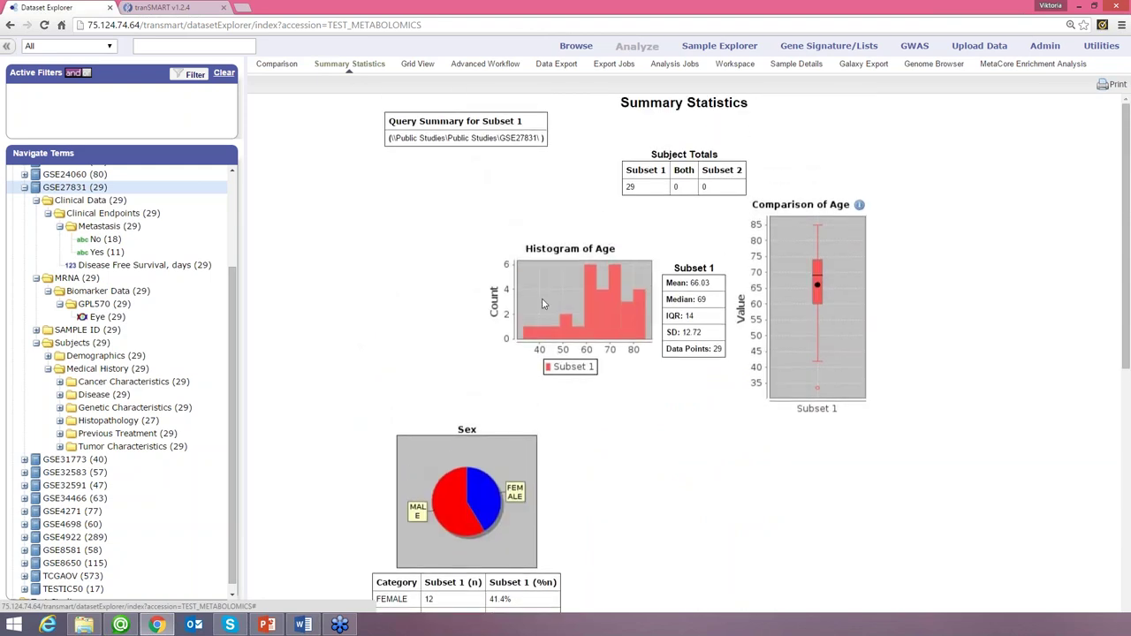
{"action": "scroll", "coordinate": [837, 481], "scroll_direction": "down", "scroll_amount": 1}
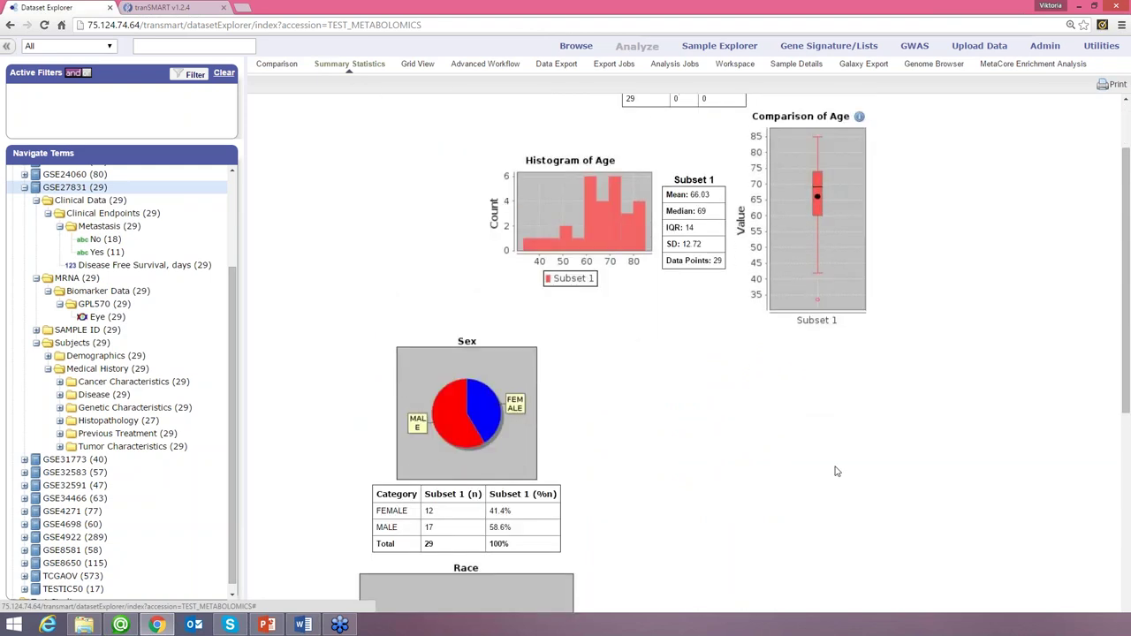
{"action": "scroll", "coordinate": [833, 467], "scroll_direction": "up", "scroll_amount": 1}
- Return to the comparison, clear the study from Subset 1, and assign Metastasis No to Subset 1 and Yes to Subset 2
{"action": "left_click", "coordinate": [274, 67]}
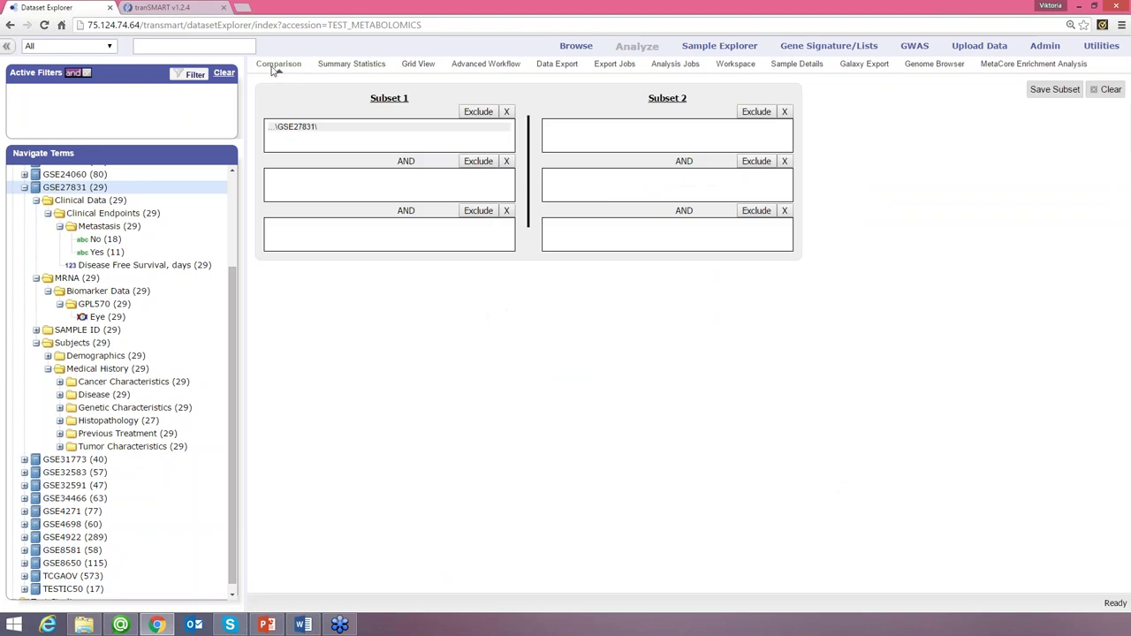
{"action": "left_click", "coordinate": [507, 112]}
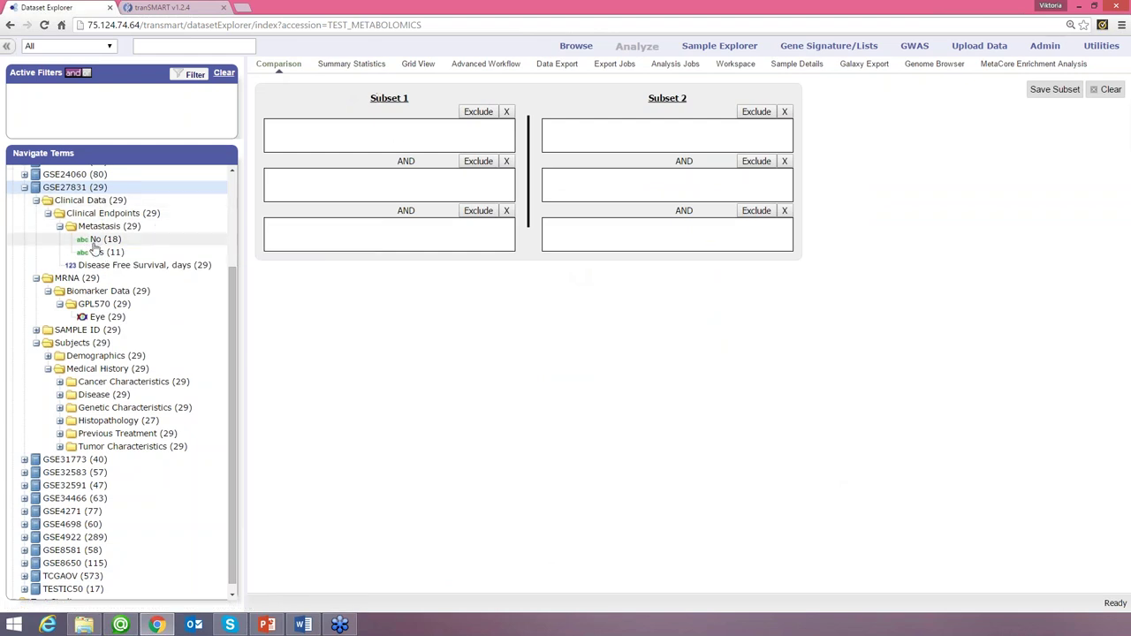
{"action": "left_click_drag", "start_coordinate": [98, 240], "coordinate": [284, 128]}
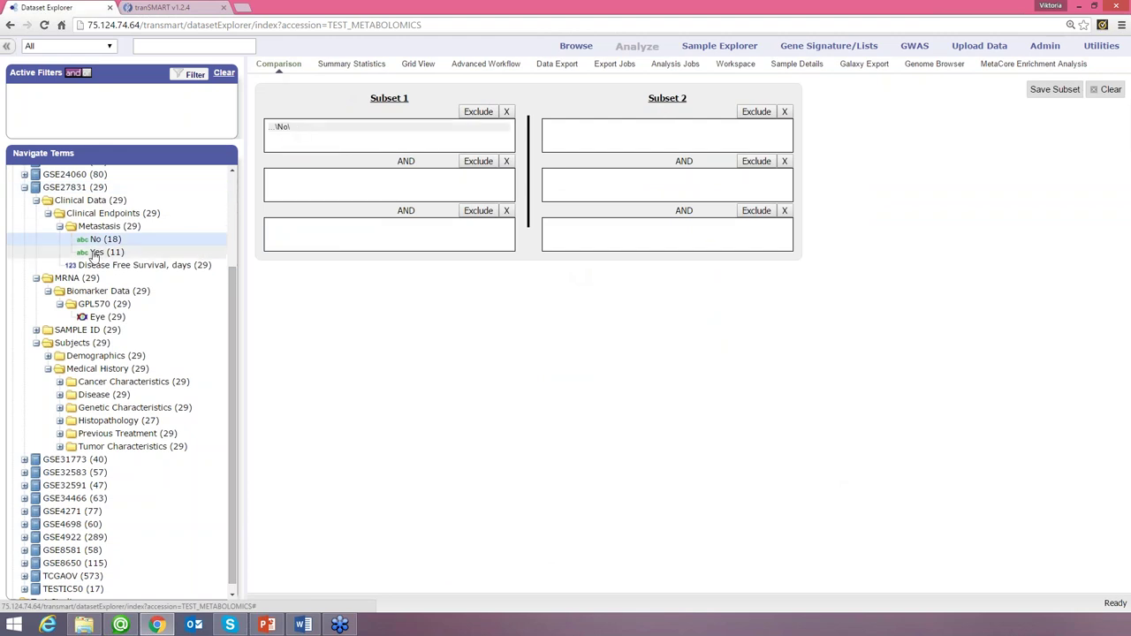
{"action": "left_click_drag", "start_coordinate": [97, 253], "coordinate": [579, 132]}
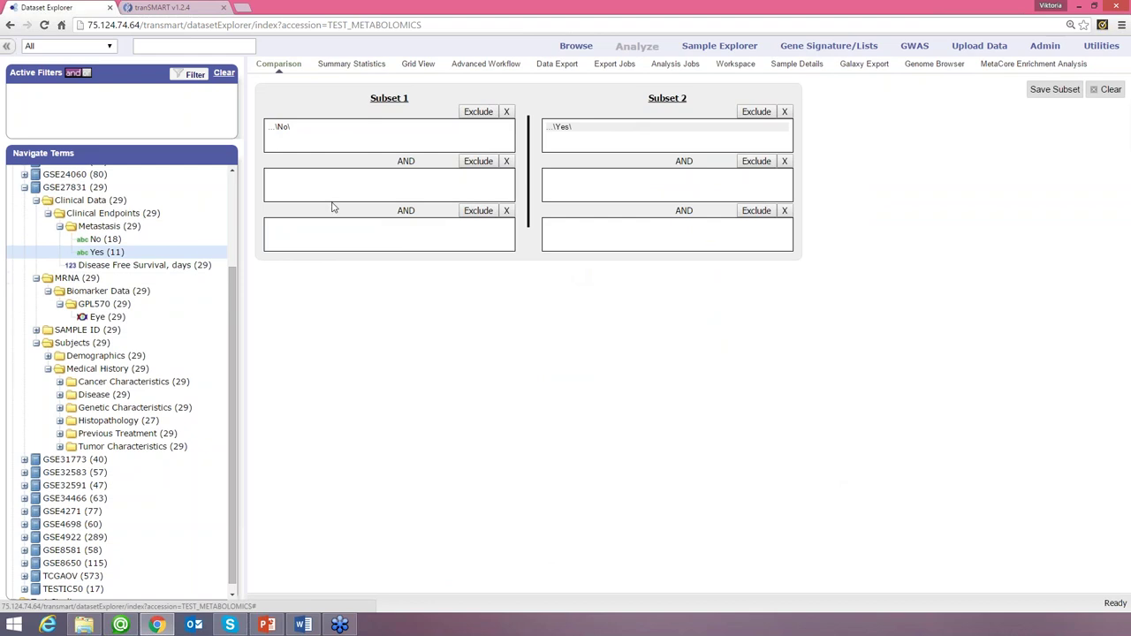
- Add Mda-9/Syntenin Expression Level High, set to be excluded, and Sclera Involvement No as further criteria for Subset 1
{"action": "left_click", "coordinate": [60, 382]}
{"action": "left_click", "coordinate": [71, 394]}
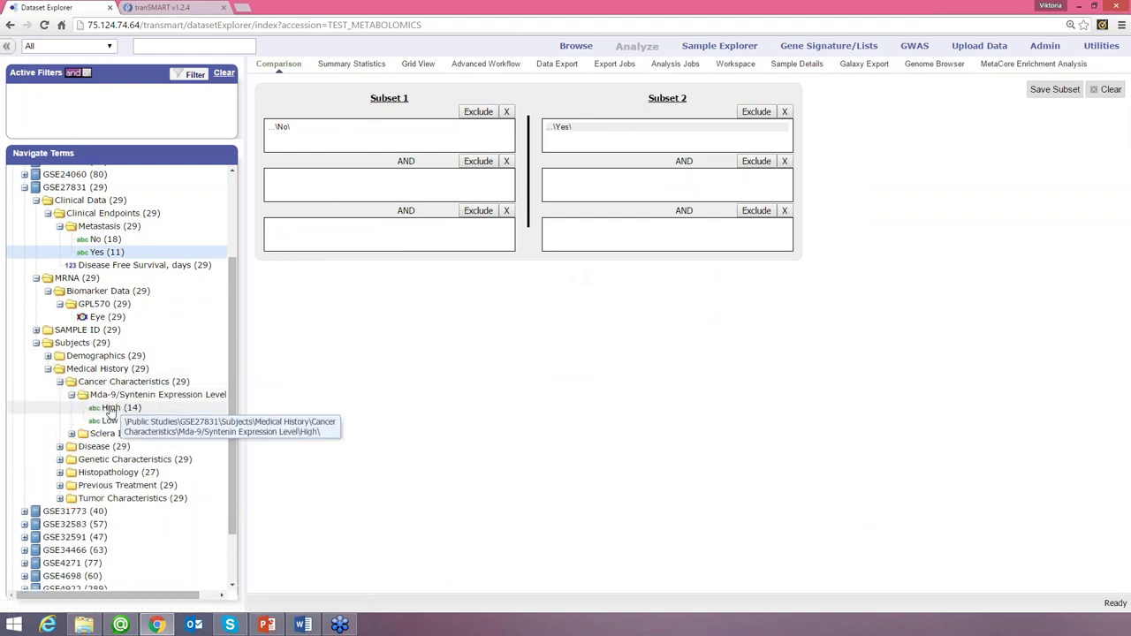
{"action": "left_click_drag", "start_coordinate": [115, 407], "coordinate": [292, 190]}
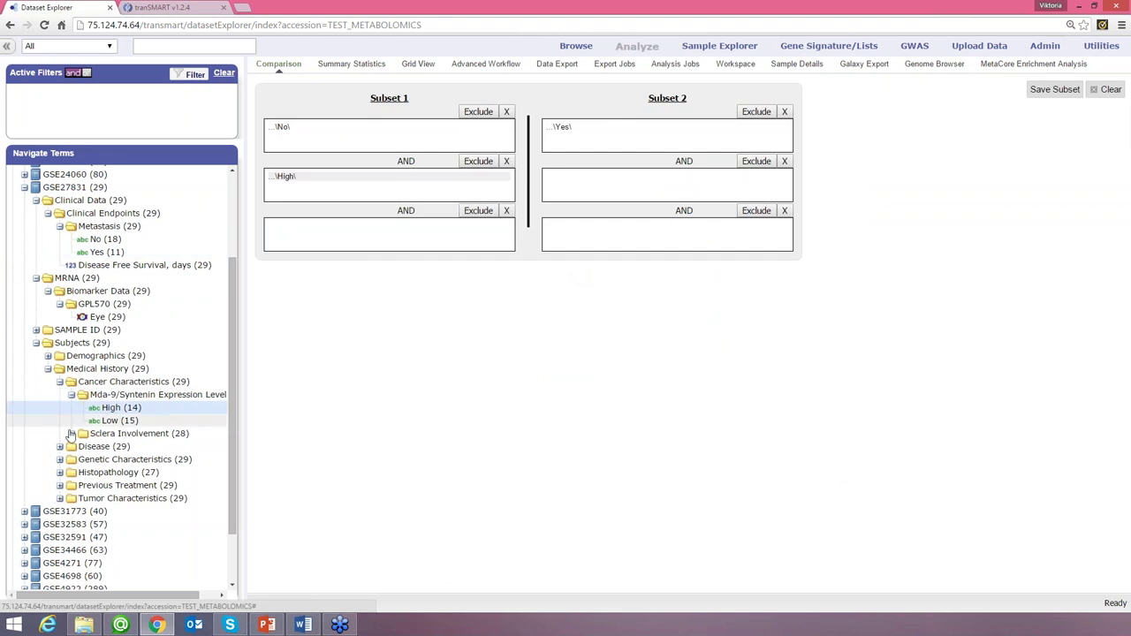
{"action": "left_click_drag", "start_coordinate": [115, 446], "coordinate": [358, 240]}
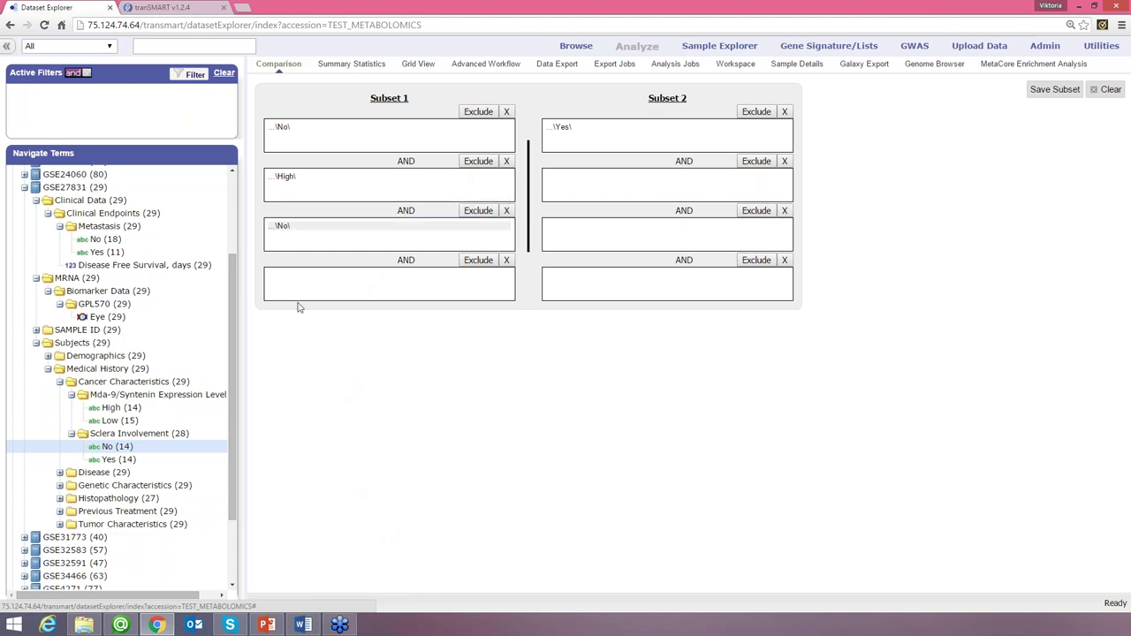
{"action": "left_click", "coordinate": [476, 163]}
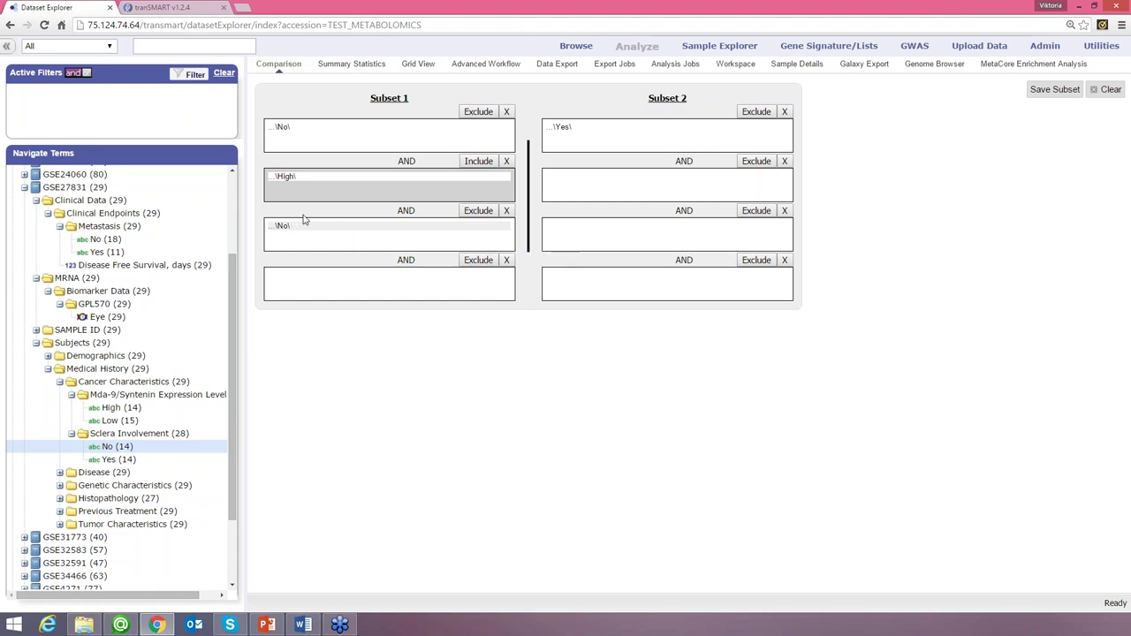
- Remove the sclera involvement and expression level criteria from Subset 1 and switch the excluded criterion box back to include
{"action": "left_click", "coordinate": [507, 211]}
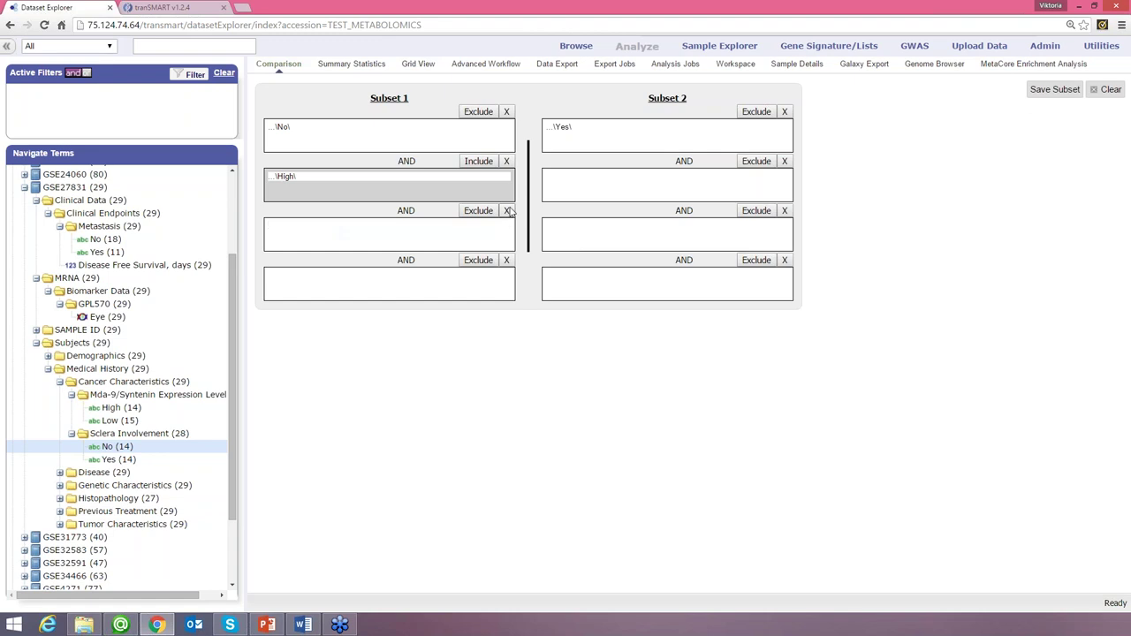
{"action": "right_click", "coordinate": [287, 177]}
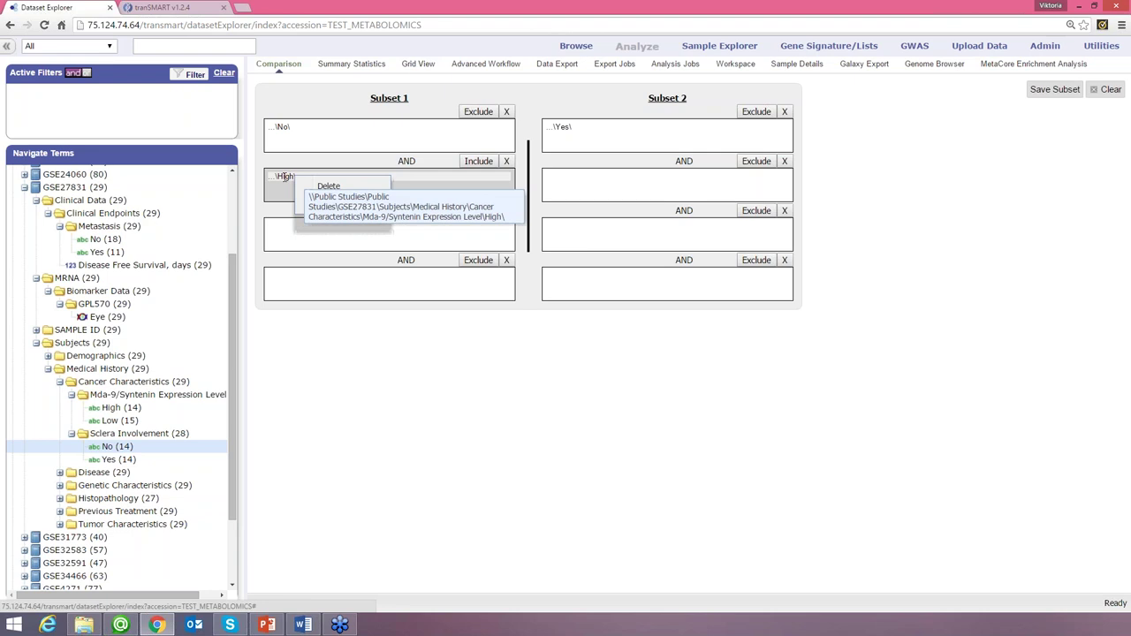
{"action": "left_click", "coordinate": [328, 188]}
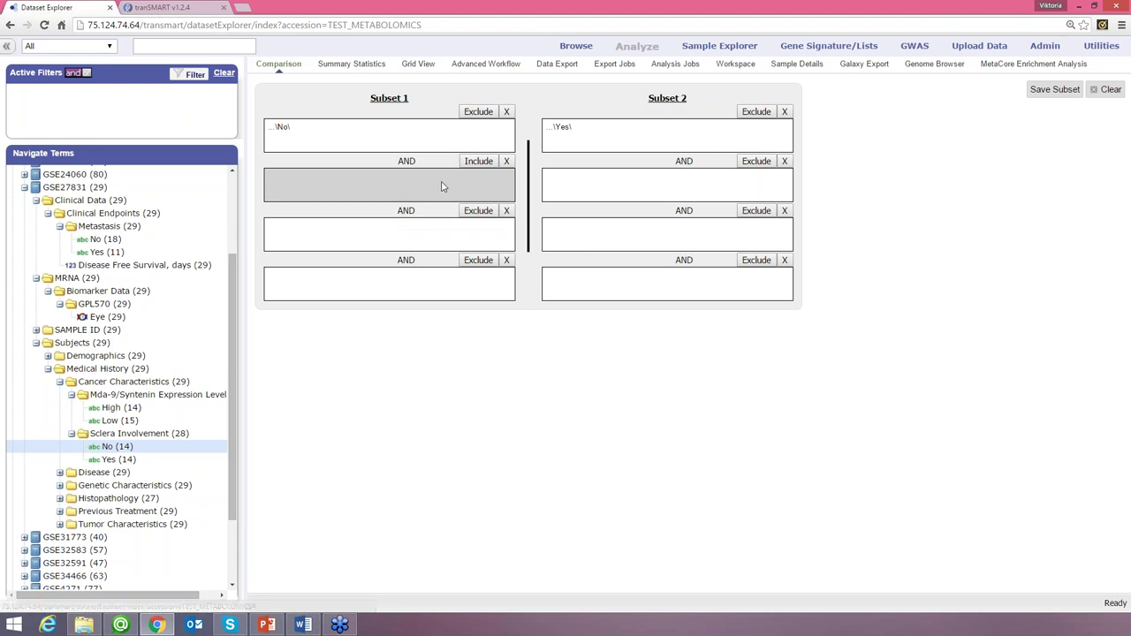
{"action": "left_click", "coordinate": [484, 162]}
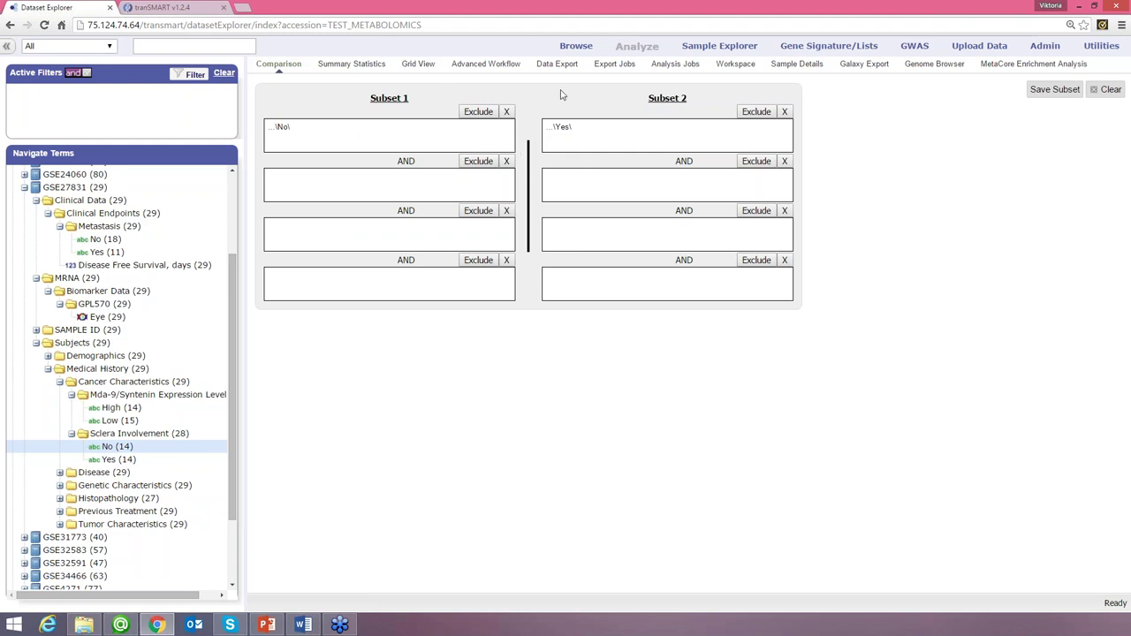
- Save the current metastasis subsets with the description "training" and make them public
{"action": "left_click", "coordinate": [1050, 92]}
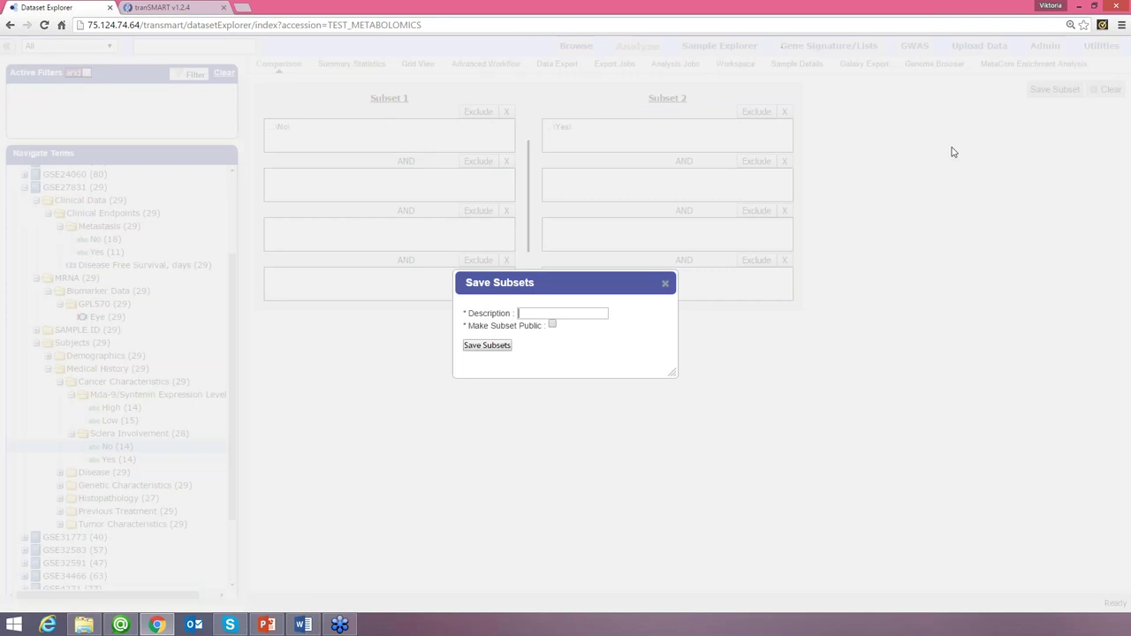
{"action": "left_click", "coordinate": [528, 313]}
{"action": "type", "text": "training"}
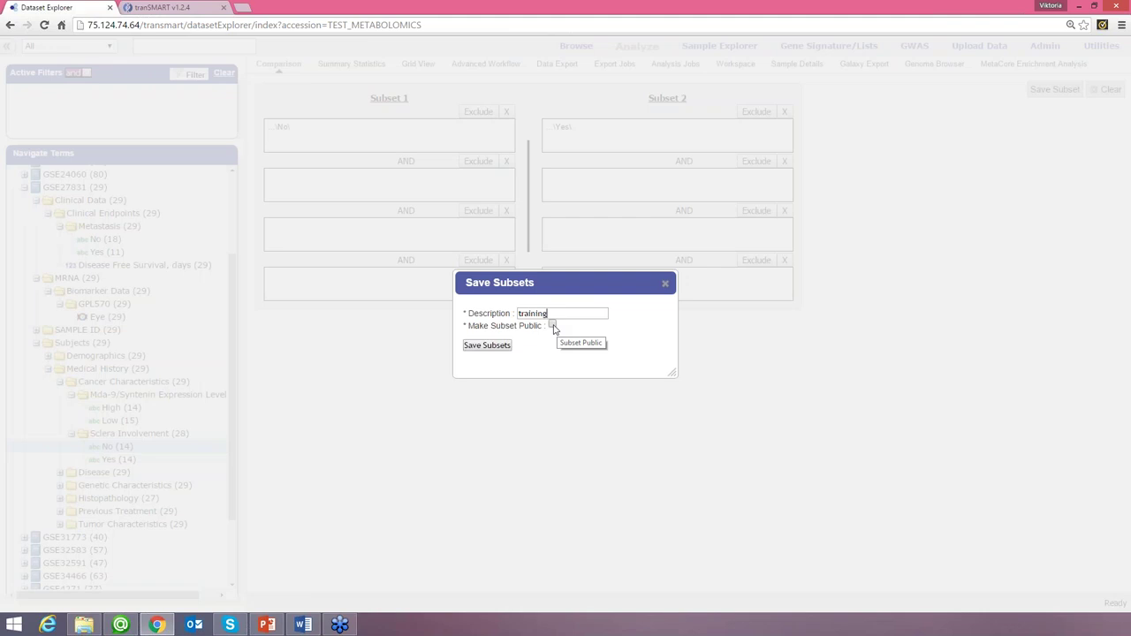
{"action": "left_click", "coordinate": [552, 326]}
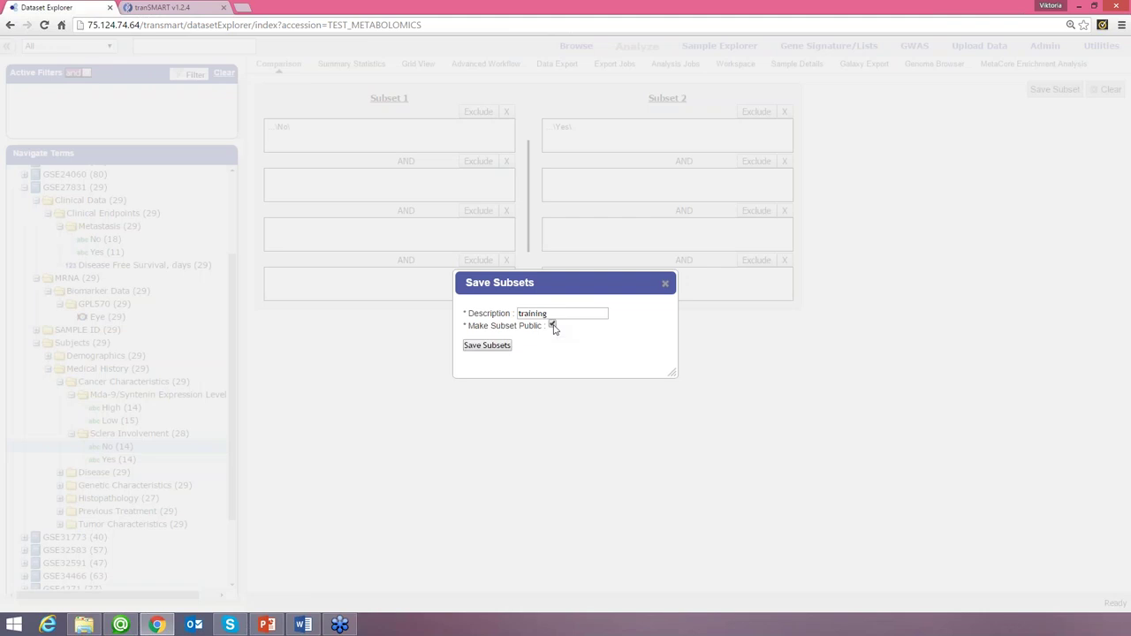
{"action": "left_click", "coordinate": [491, 346]}
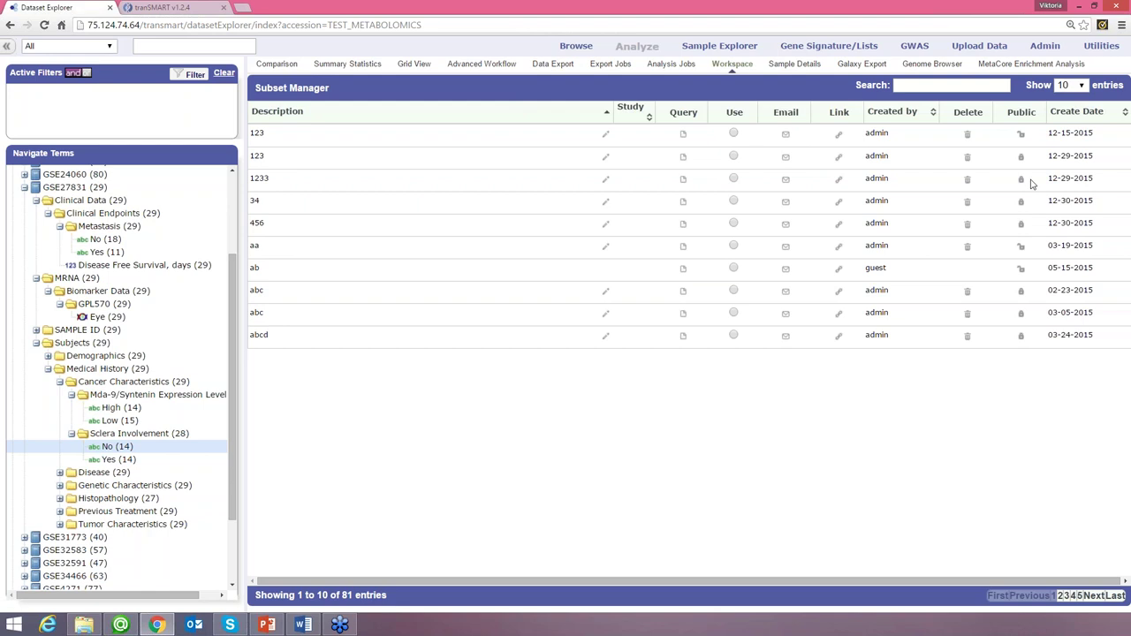
- Load the saved subset "123" created 12-15-2015 from the workspace, overriding the current comparison criteria
{"action": "left_click", "coordinate": [734, 134]}
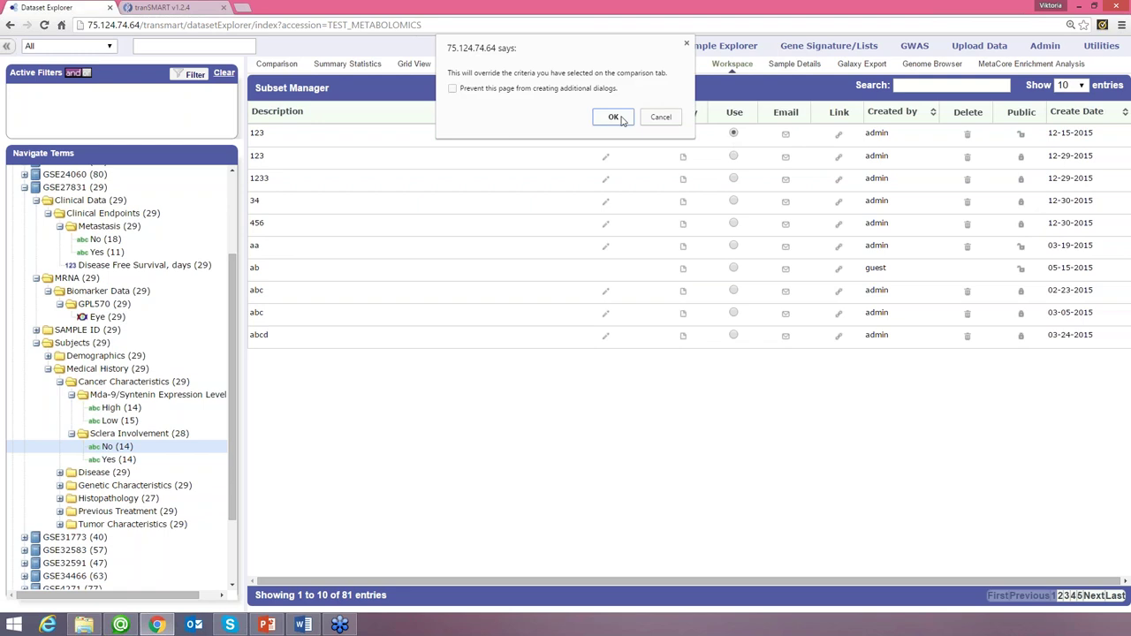
{"action": "left_click", "coordinate": [613, 118]}
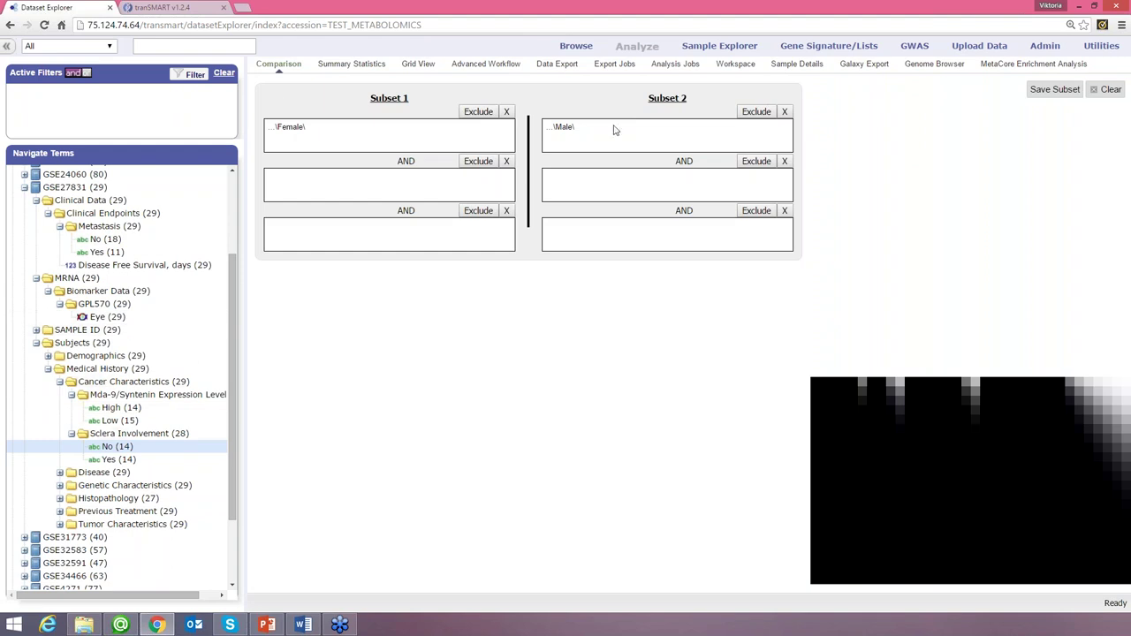
- Clear the Female and Male criteria, and assign GSE27831's Metastasis No to Subset 1 and Yes to Subset 2
{"action": "left_click", "coordinate": [504, 113]}
{"action": "left_click", "coordinate": [785, 112]}
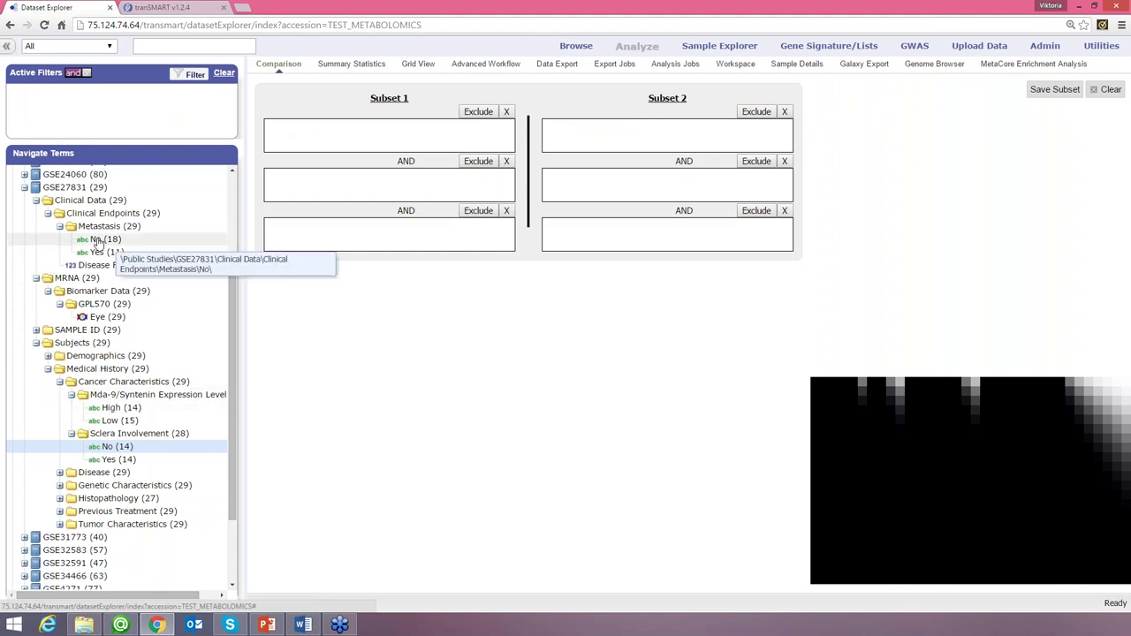
{"action": "left_click_drag", "start_coordinate": [97, 238], "coordinate": [271, 124]}
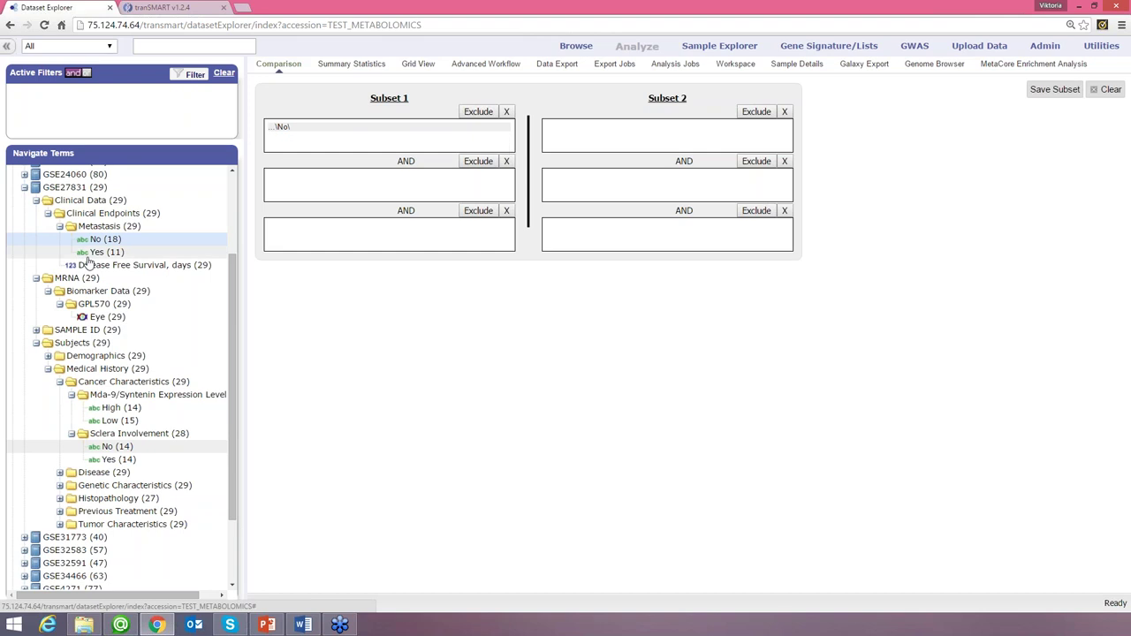
{"action": "left_click_drag", "start_coordinate": [104, 252], "coordinate": [579, 134]}
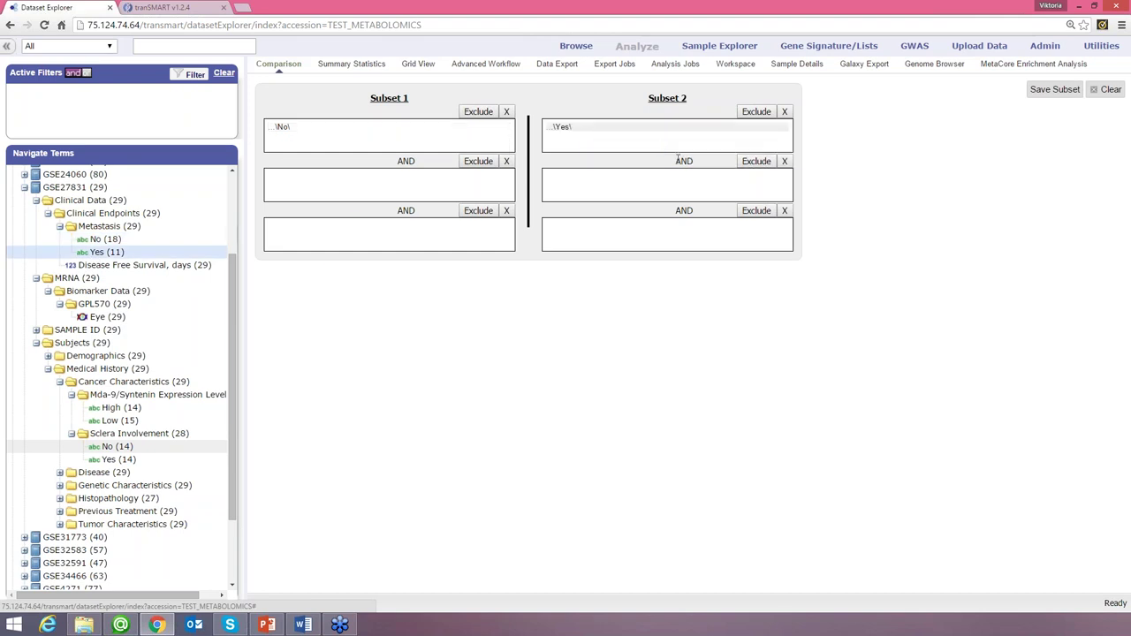
- Generate summary statistics for the two metastasis subsets and examine their age, sex and race comparisons
{"action": "left_click", "coordinate": [362, 64]}
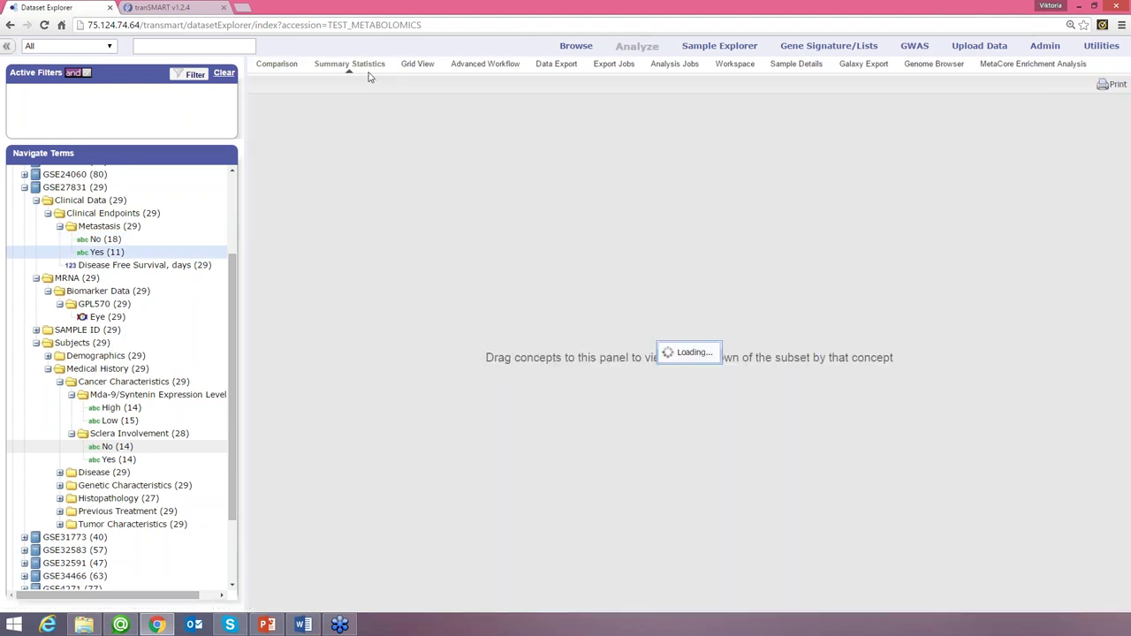
{"action": "scroll", "coordinate": [677, 332], "scroll_direction": "down", "scroll_amount": 2}
{"action": "scroll", "coordinate": [716, 246], "scroll_direction": "up", "scroll_amount": 1}
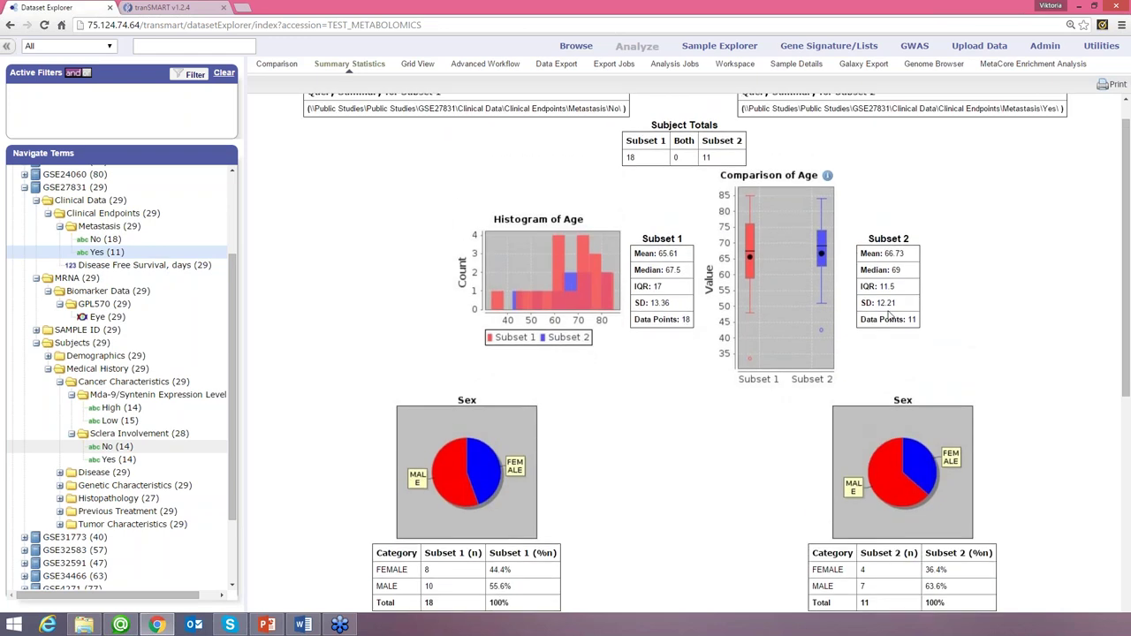
{"action": "scroll", "coordinate": [890, 315], "scroll_direction": "down", "scroll_amount": 2}
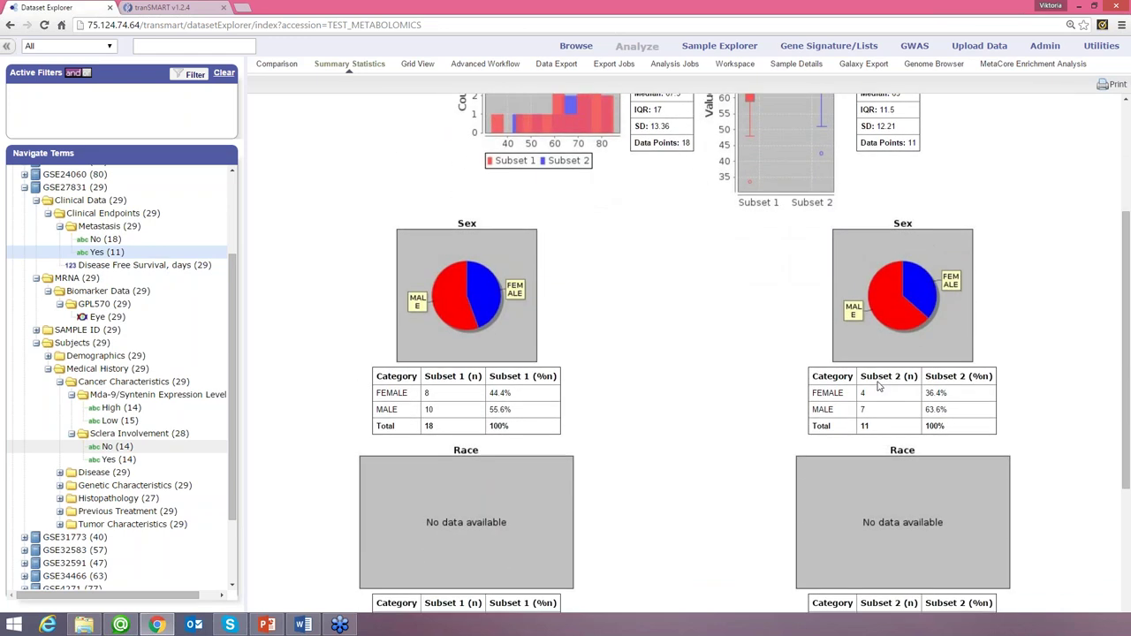
{"action": "scroll", "coordinate": [879, 386], "scroll_direction": "up", "scroll_amount": 2}
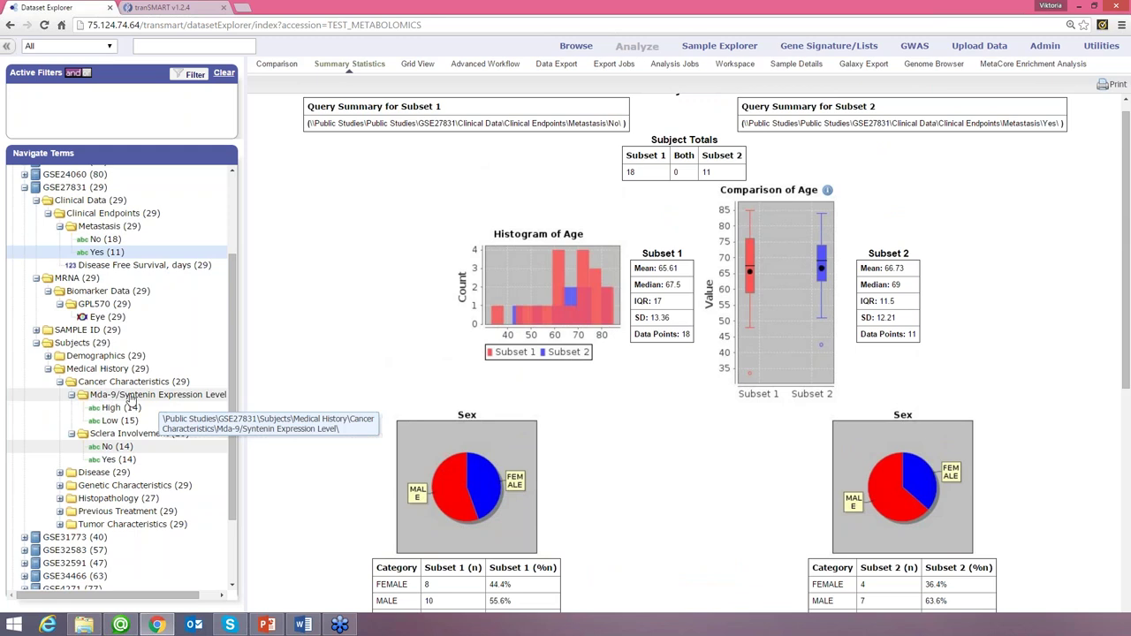
- Widen the terms tree slightly and add an analysis of Mda-9/Syntenin Expression Level to the summary statistics
{"action": "left_click_drag", "start_coordinate": [132, 399], "coordinate": [138, 398]}
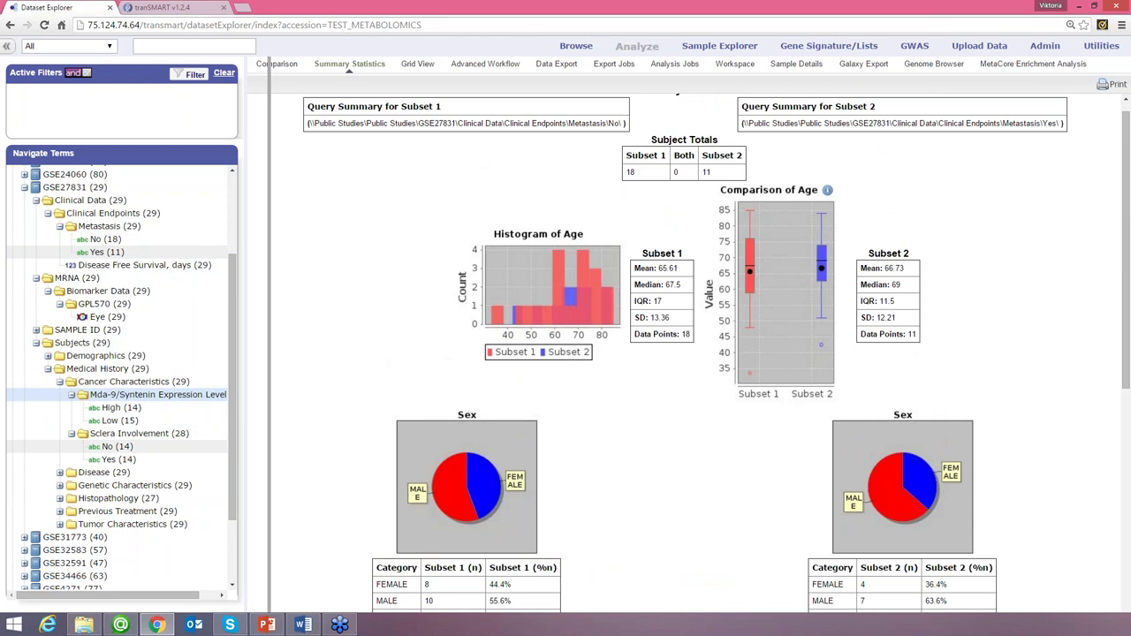
{"action": "left_click_drag", "start_coordinate": [253, 394], "coordinate": [270, 394]}
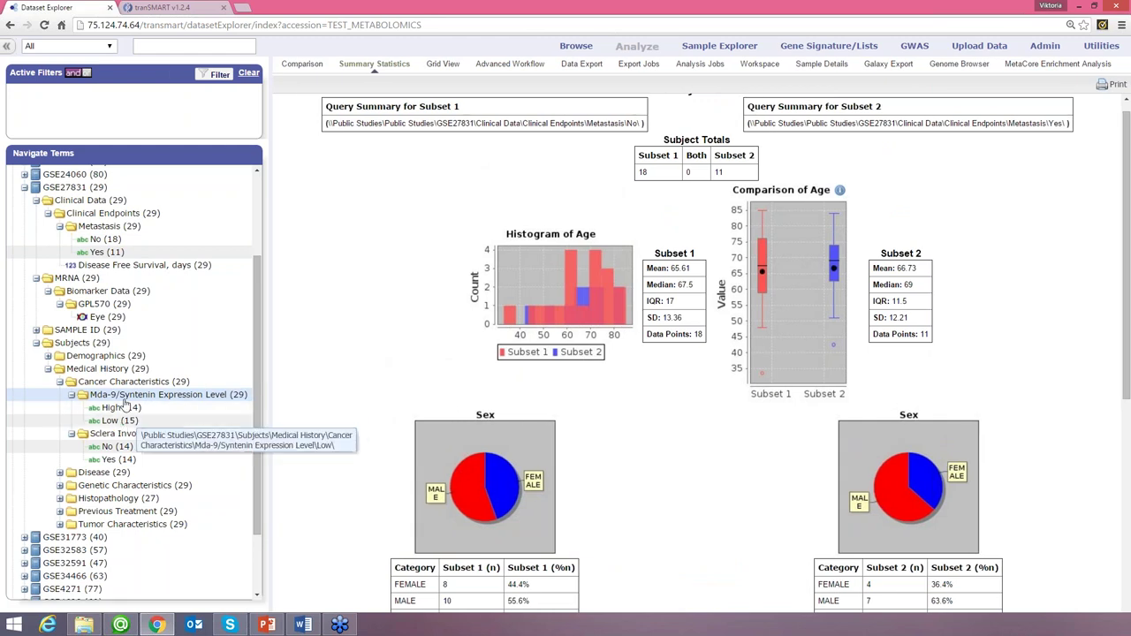
{"action": "left_click_drag", "start_coordinate": [126, 397], "coordinate": [583, 187]}
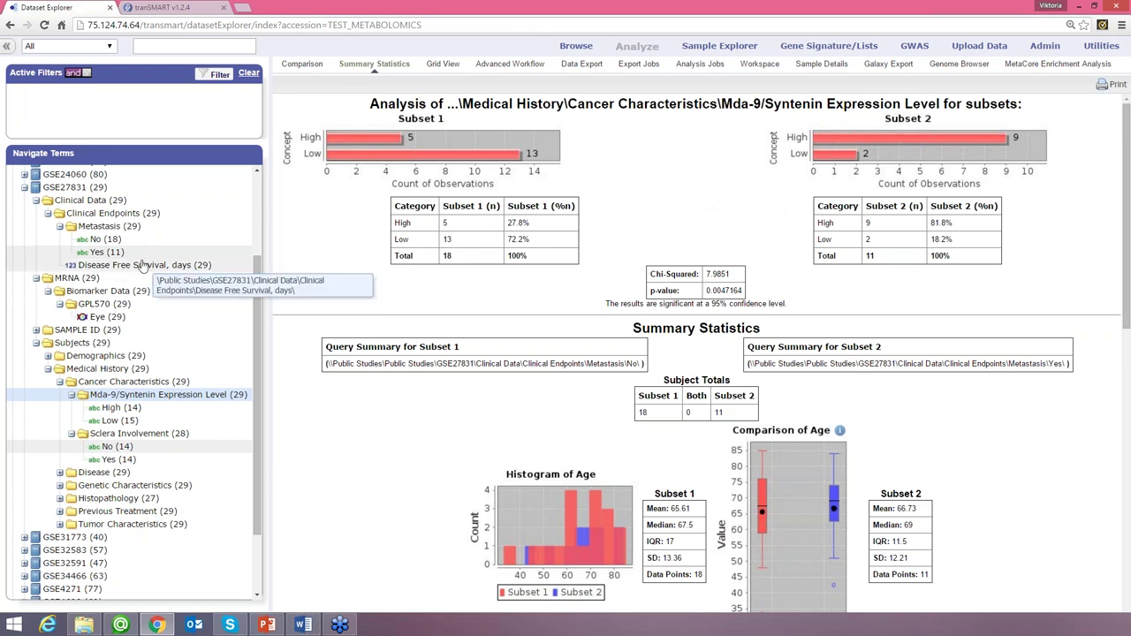
- Add an analysis of Disease Free Survival, days to the summary statistics and review it for both subsets
{"action": "left_click_drag", "start_coordinate": [135, 267], "coordinate": [660, 158]}
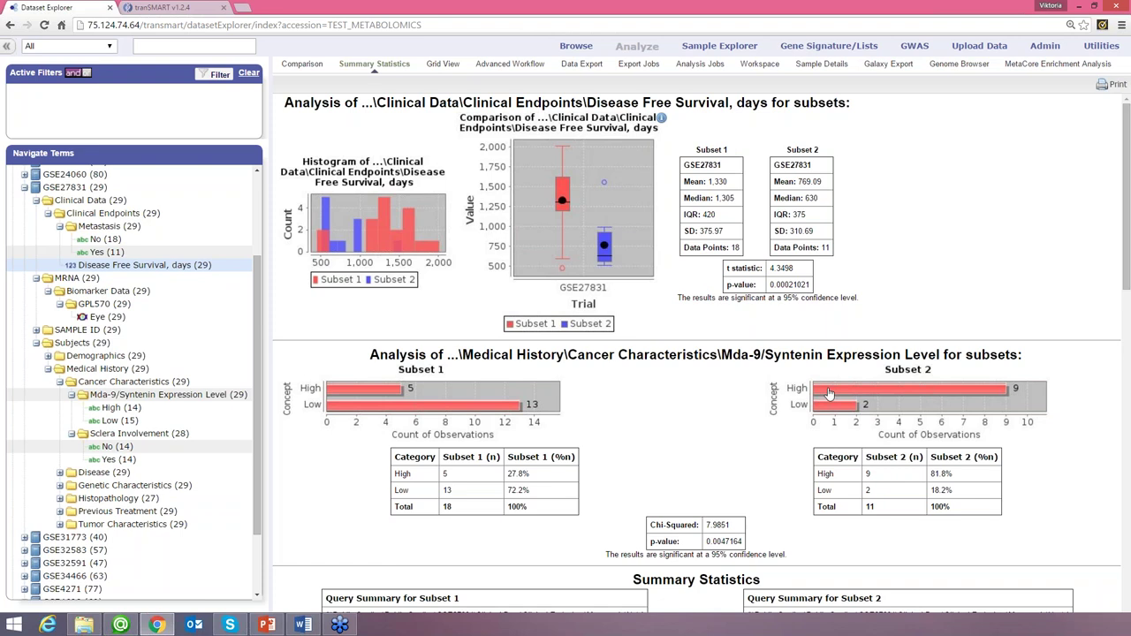
{"action": "scroll", "coordinate": [829, 393], "scroll_direction": "down", "scroll_amount": 1}
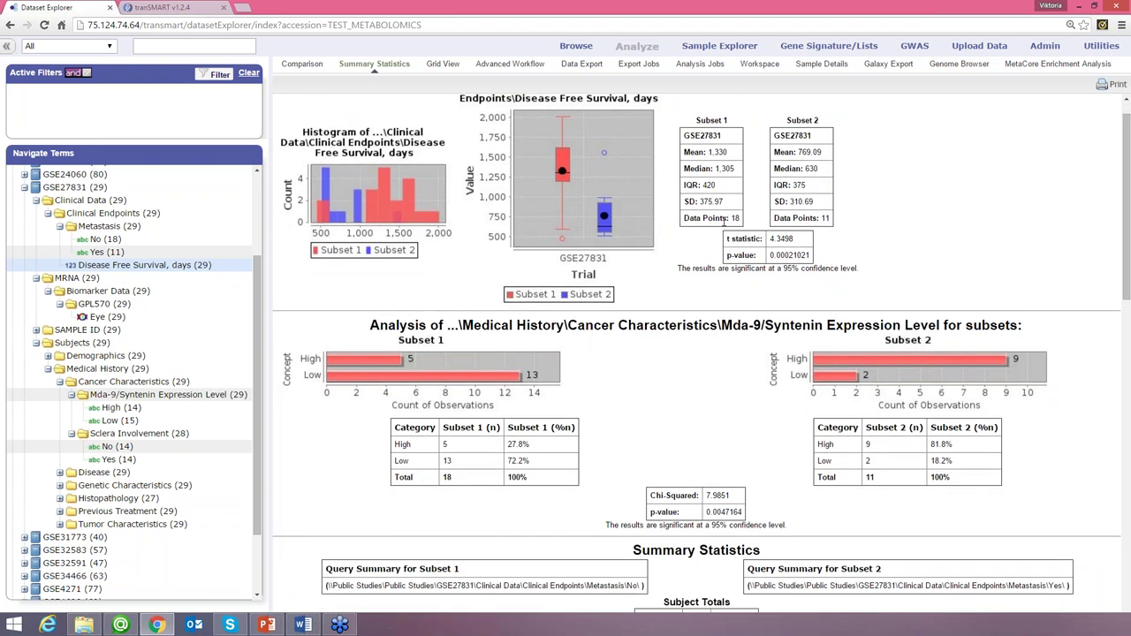
{"action": "scroll", "coordinate": [724, 222], "scroll_direction": "up", "scroll_amount": 1}
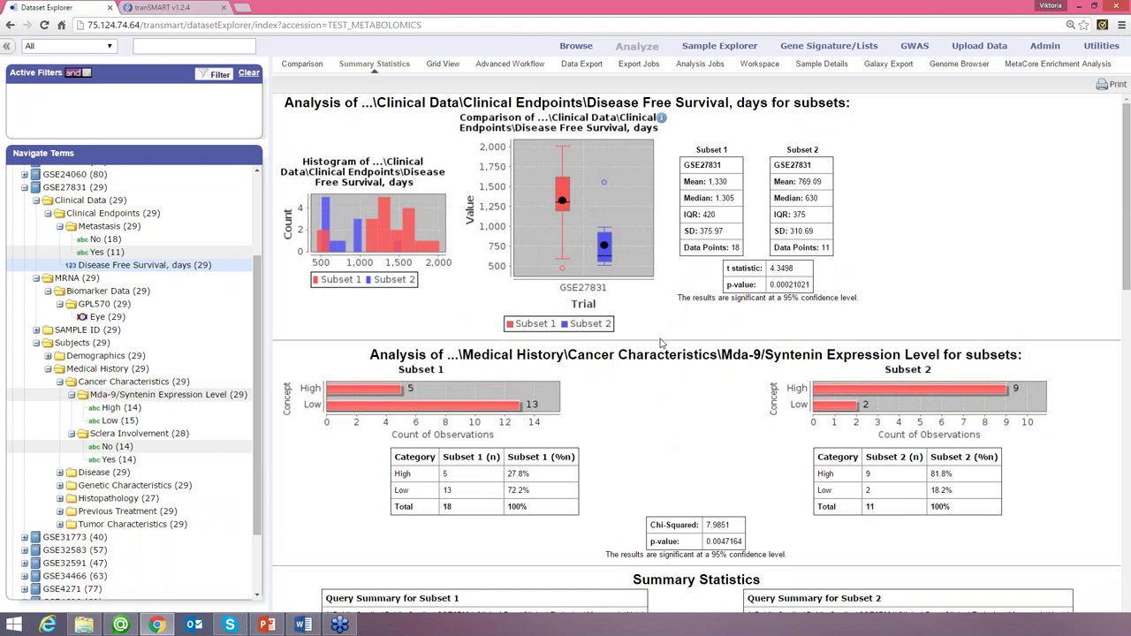
- Return to the comparison and clear the metastasis criteria from both subsets
{"action": "left_click", "coordinate": [297, 65]}
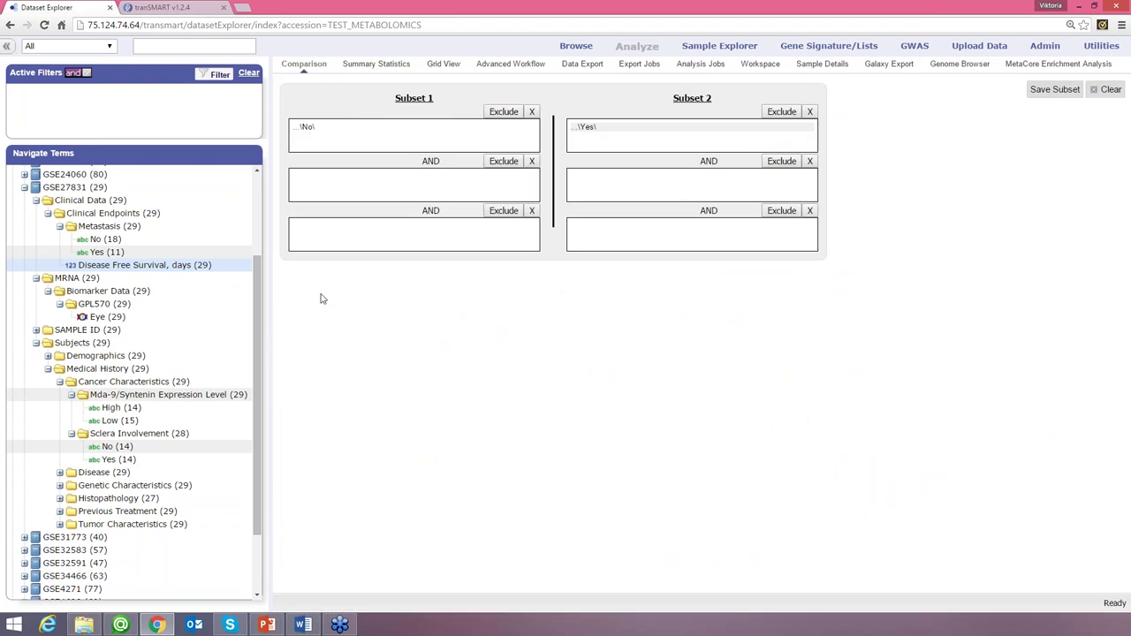
{"action": "left_click", "coordinate": [531, 111]}
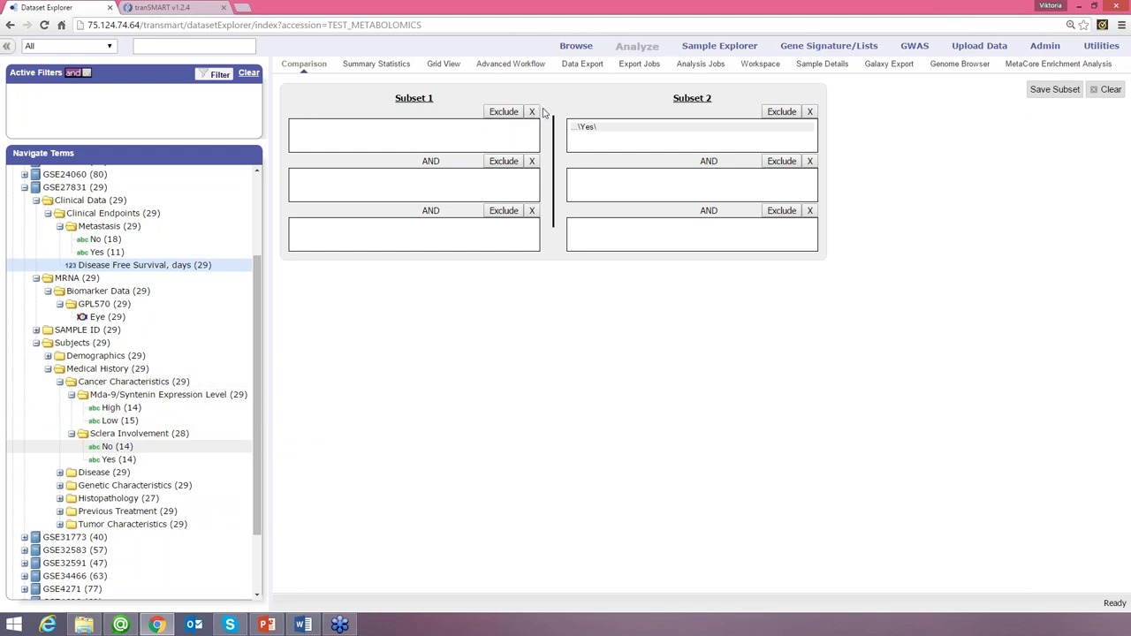
{"action": "left_click", "coordinate": [811, 113]}
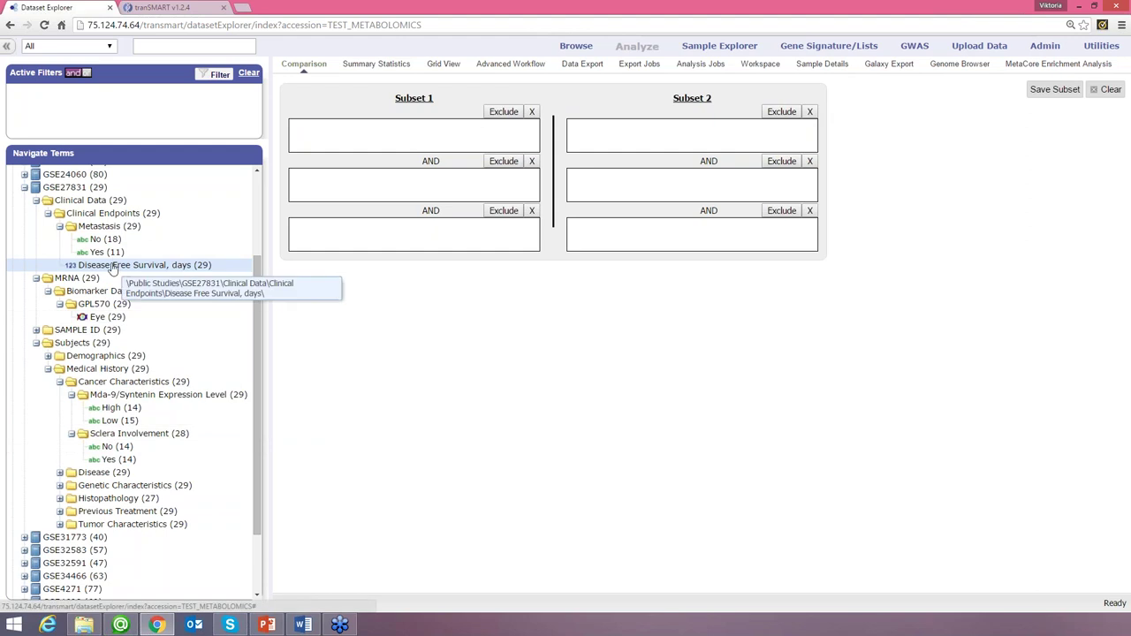
- Add Disease Free Survival, days to Subset 1, choose to constrain it by numeric value, and show its histogram
{"action": "left_click_drag", "start_coordinate": [112, 267], "coordinate": [304, 132]}
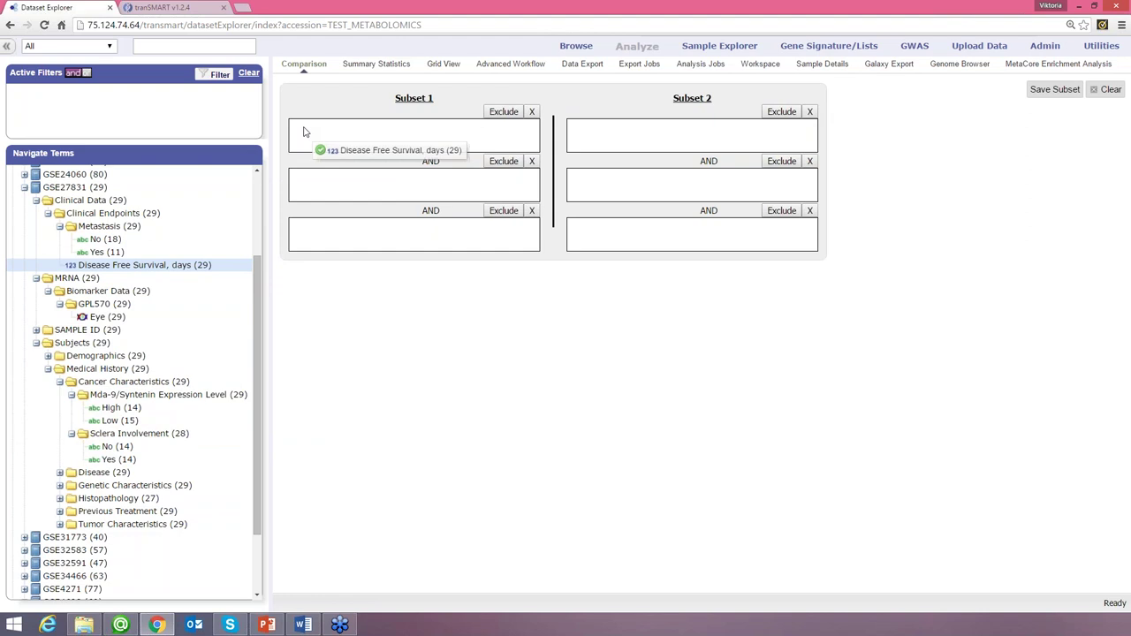
{"action": "left_click_drag", "start_coordinate": [304, 131], "coordinate": [304, 132]}
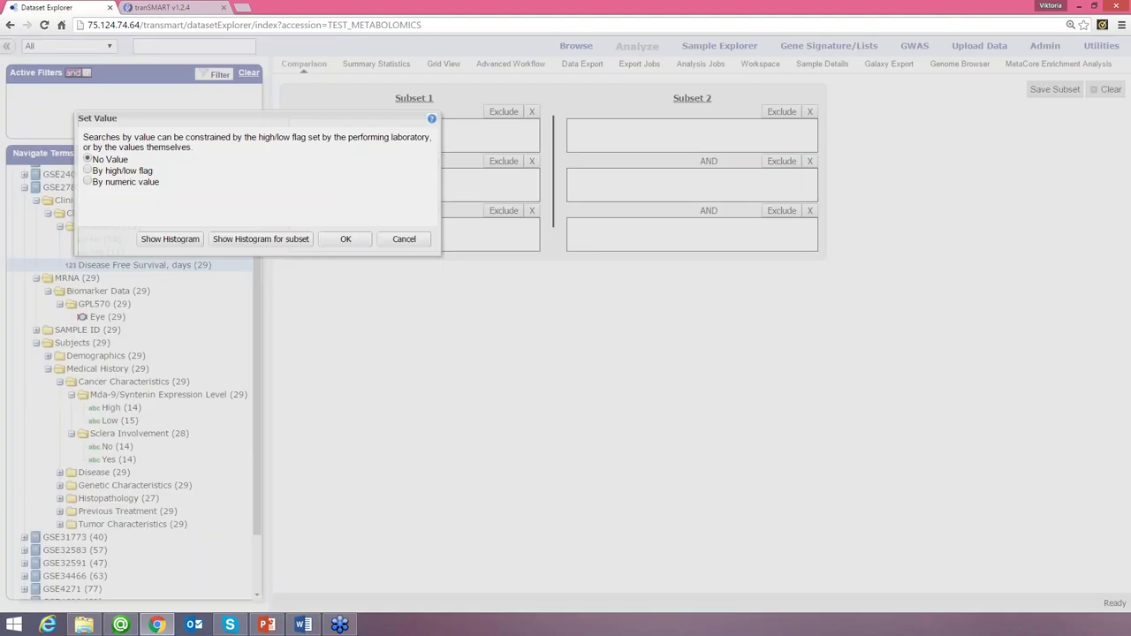
{"action": "left_click_drag", "start_coordinate": [232, 115], "coordinate": [460, 118]}
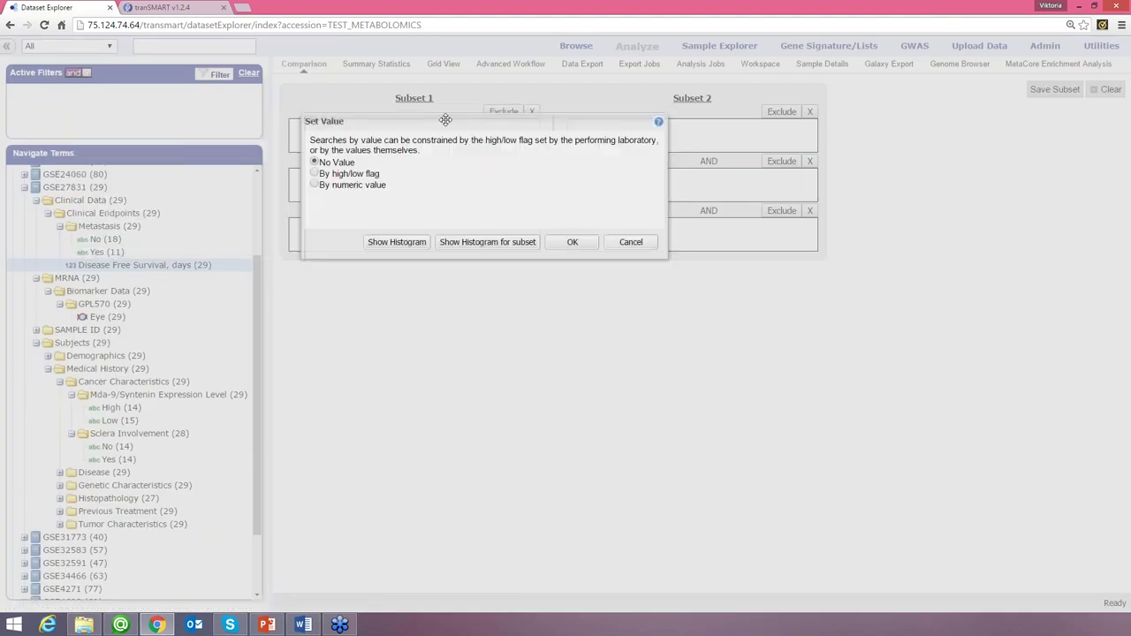
{"action": "left_click", "coordinate": [313, 186]}
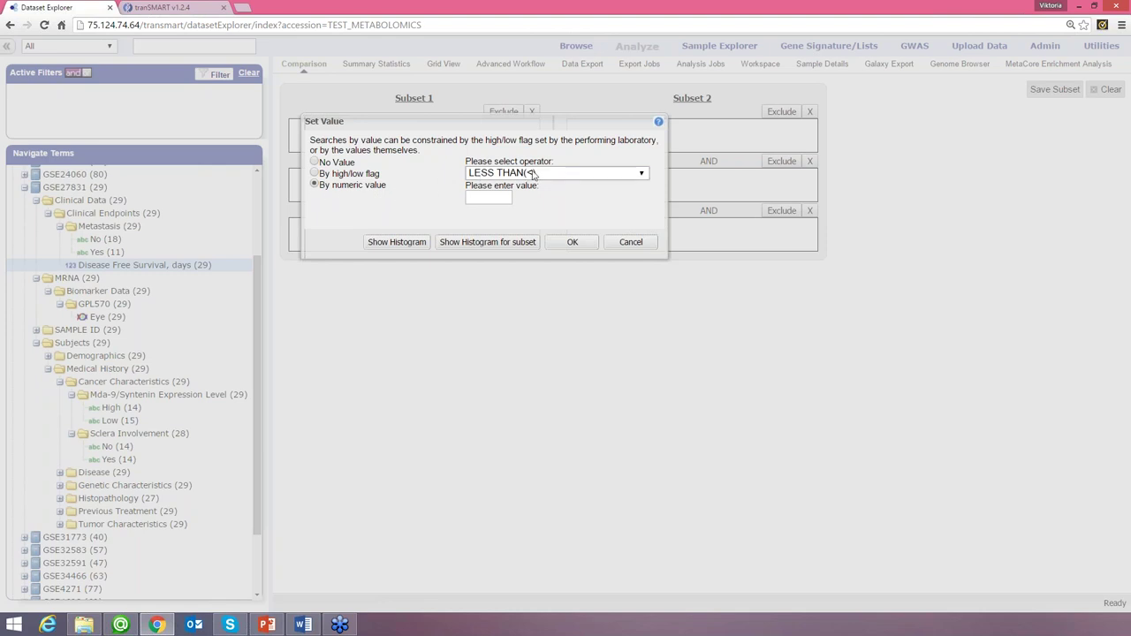
{"action": "left_click", "coordinate": [642, 174]}
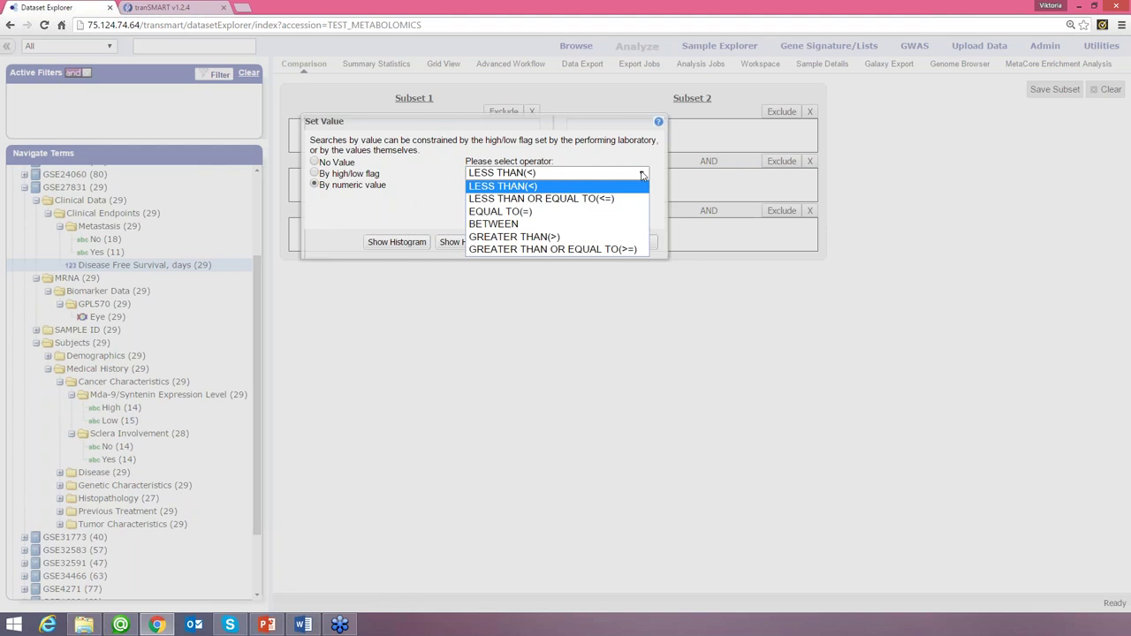
{"action": "left_click", "coordinate": [642, 175]}
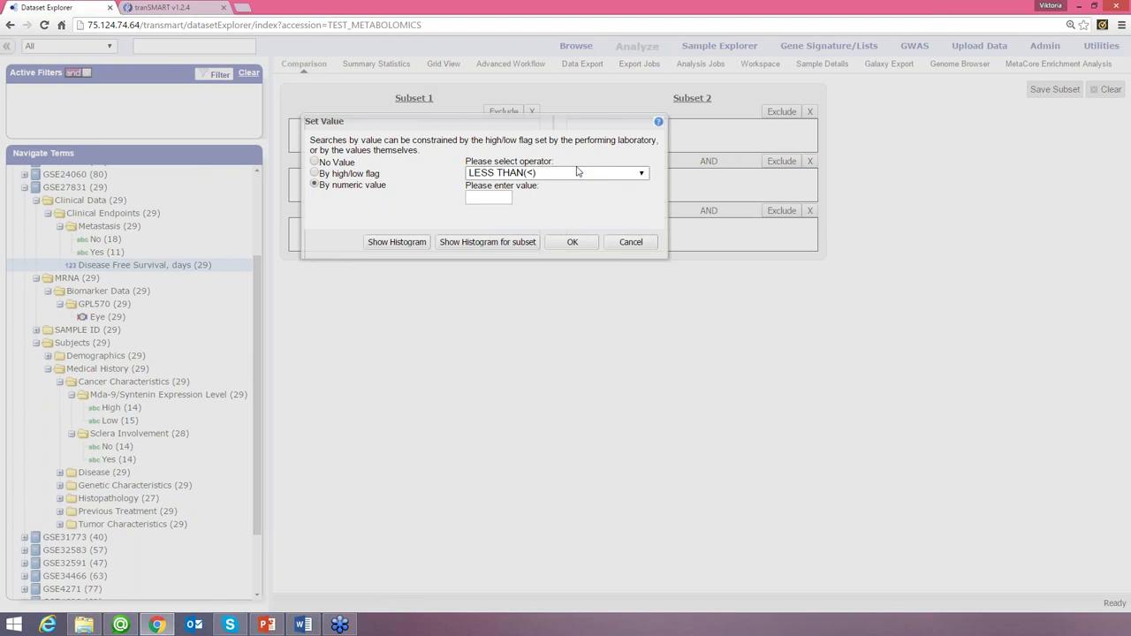
{"action": "left_click", "coordinate": [396, 242]}
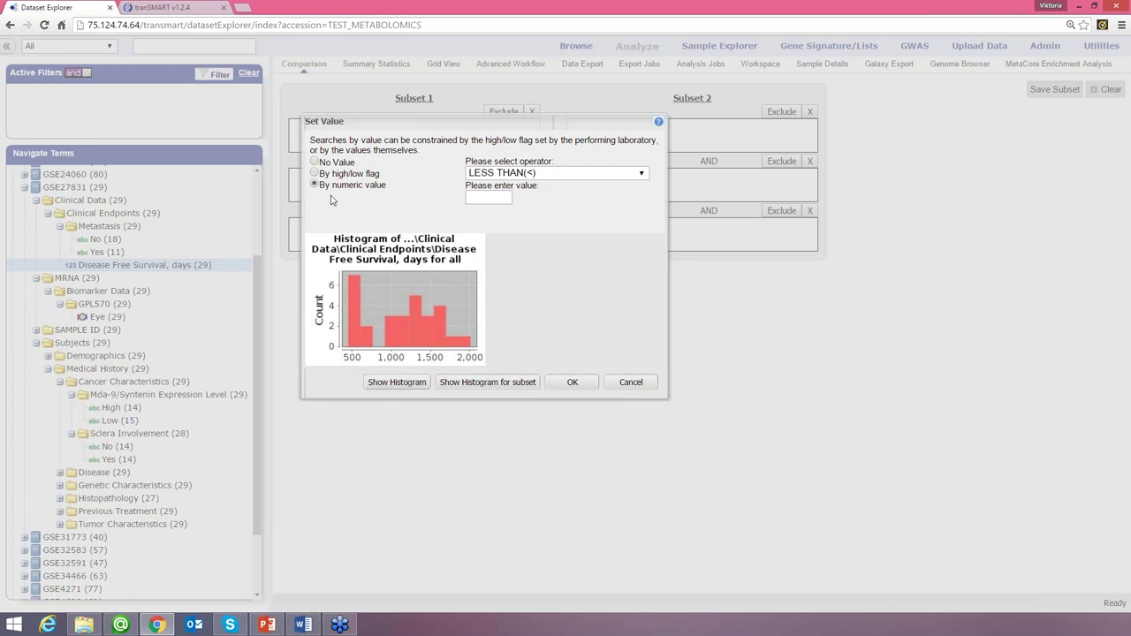
- Constrain Subset 1's disease free survival to LESS THAN(<) 1000 days and accept the value
{"action": "left_click", "coordinate": [625, 174]}
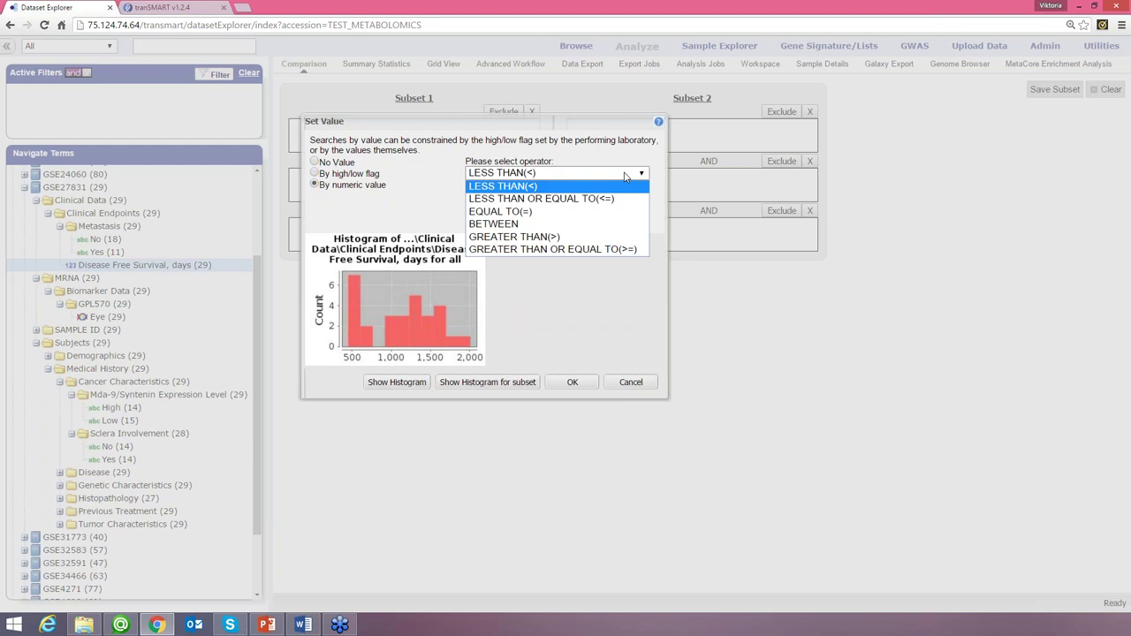
{"action": "left_click", "coordinate": [612, 186]}
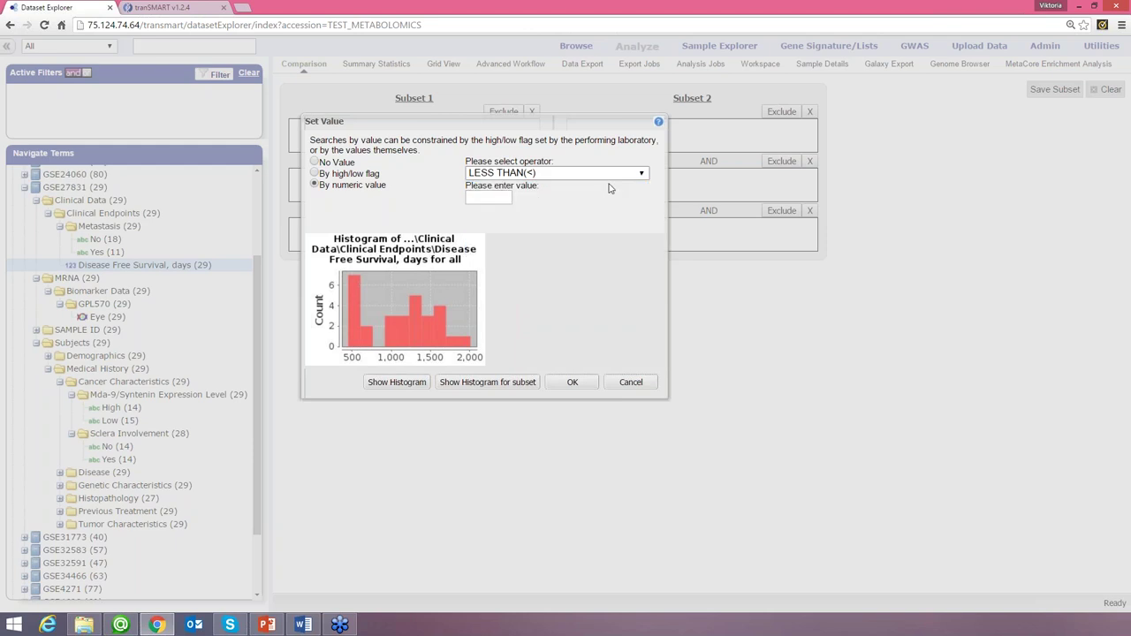
{"action": "left_click", "coordinate": [487, 197]}
{"action": "left_click", "coordinate": [572, 382]}
- Add Disease Free Survival, days to Subset 2, constrained by numeric value to GREATER THAN OR EQUAL TO(>=) 1000
{"action": "left_click_drag", "start_coordinate": [106, 265], "coordinate": [583, 131]}
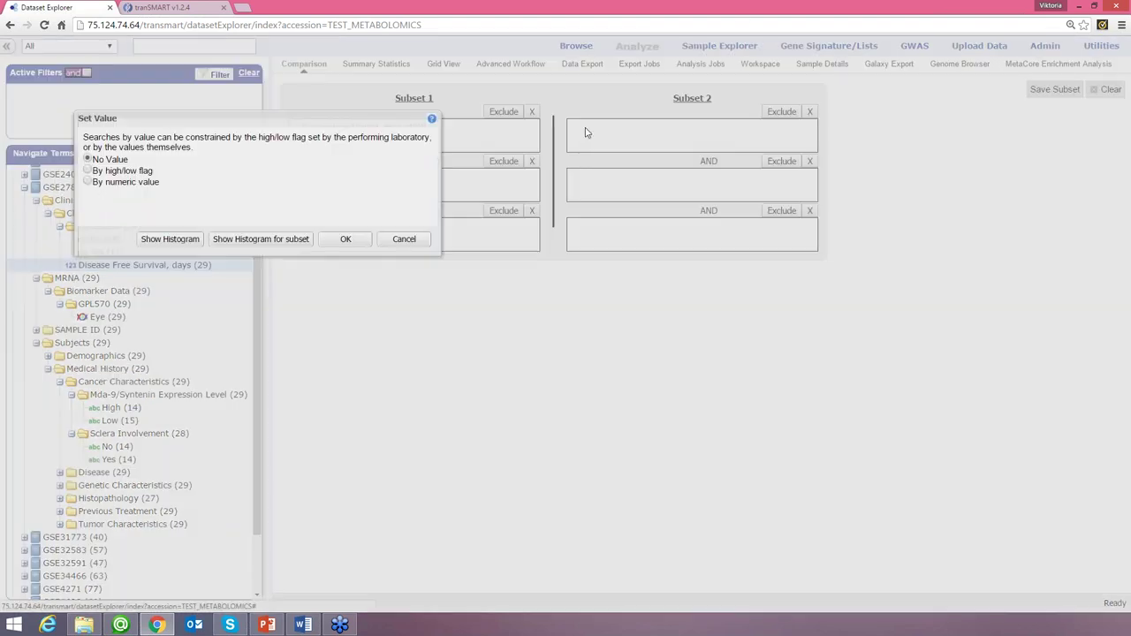
{"action": "left_click", "coordinate": [90, 182]}
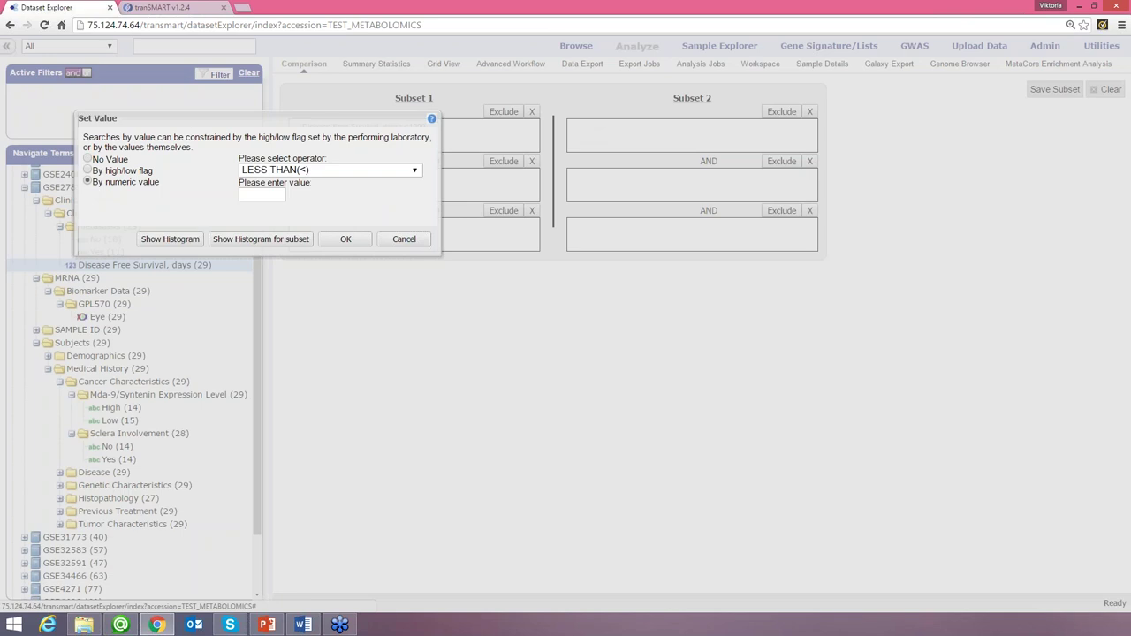
{"action": "left_click", "coordinate": [339, 170]}
{"action": "left_click", "coordinate": [340, 246]}
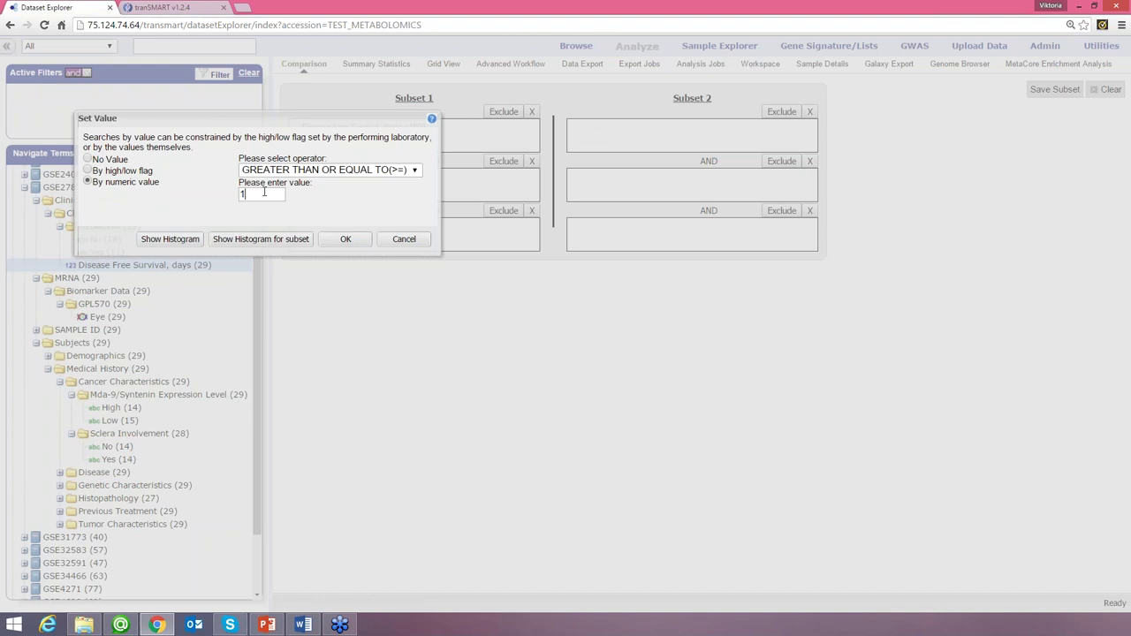
{"action": "left_click", "coordinate": [346, 239]}
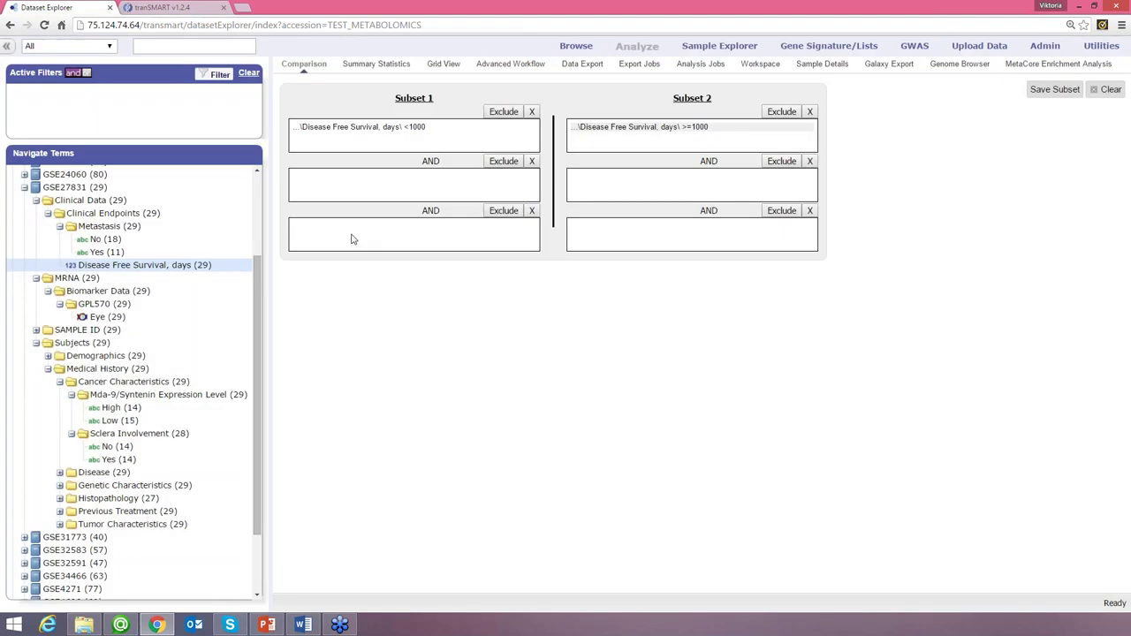
- Examine the summary statistics of the two disease free survival subsets, including age, sex, race and the disease free survival comparison
{"action": "left_click", "coordinate": [364, 65]}
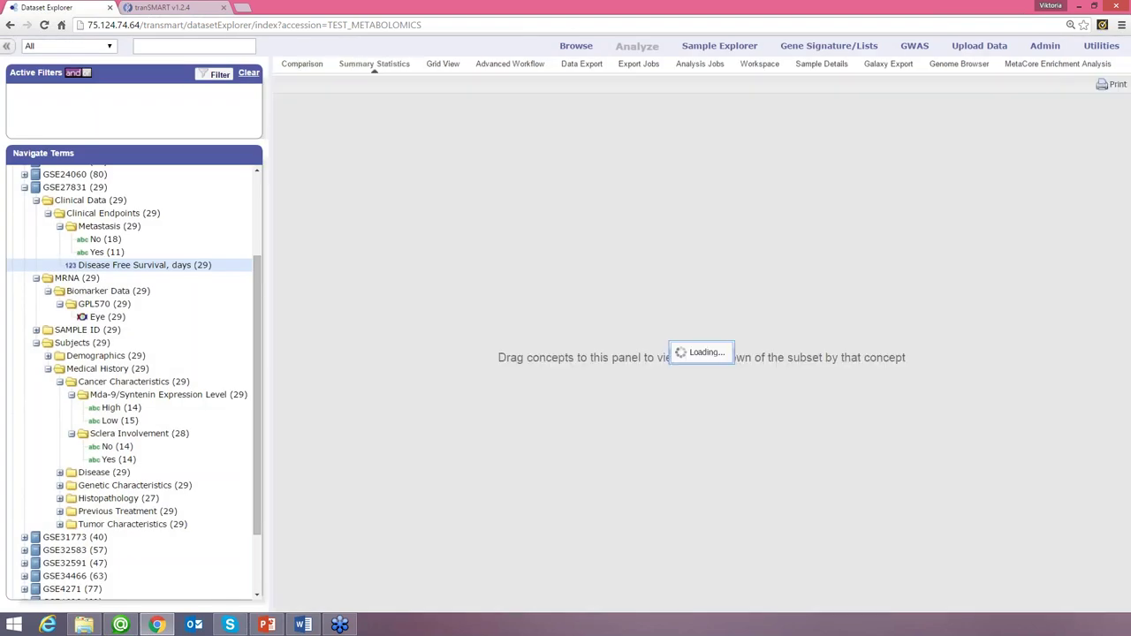
{"action": "scroll", "coordinate": [843, 194], "scroll_direction": "down", "scroll_amount": 3}
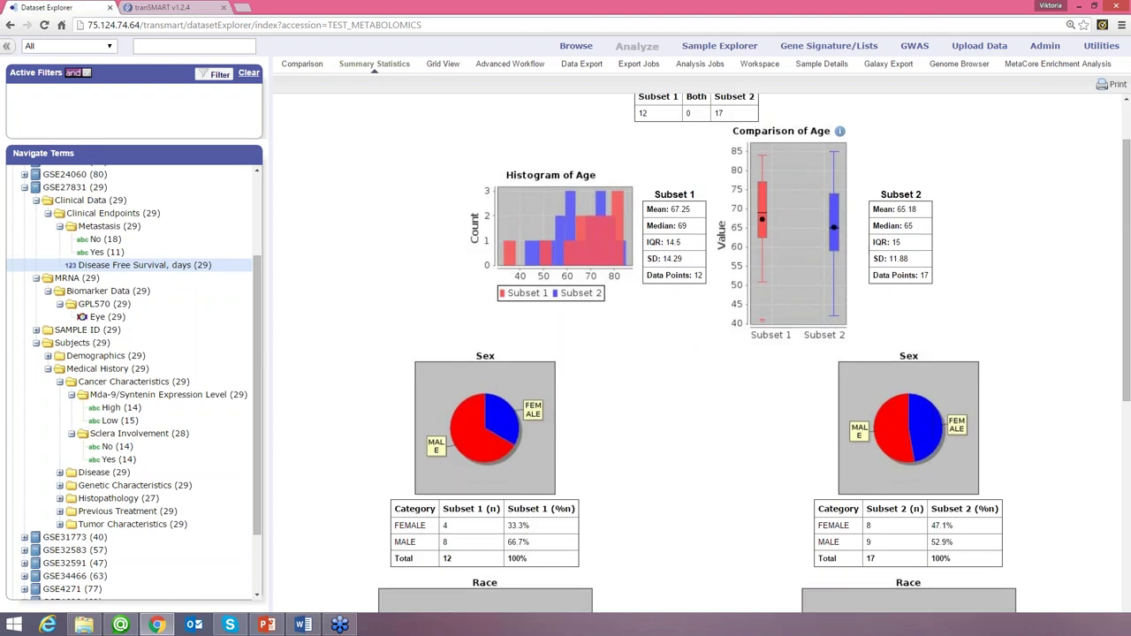
{"action": "scroll", "coordinate": [756, 276], "scroll_direction": "up", "scroll_amount": 3}
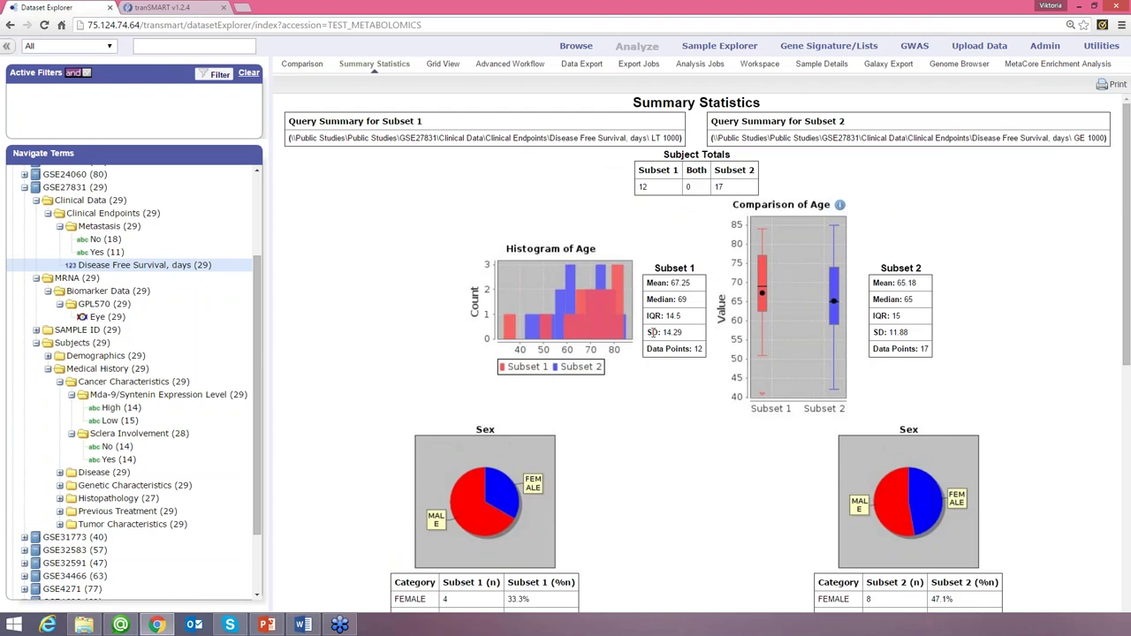
{"action": "scroll", "coordinate": [651, 332], "scroll_direction": "down", "scroll_amount": 2}
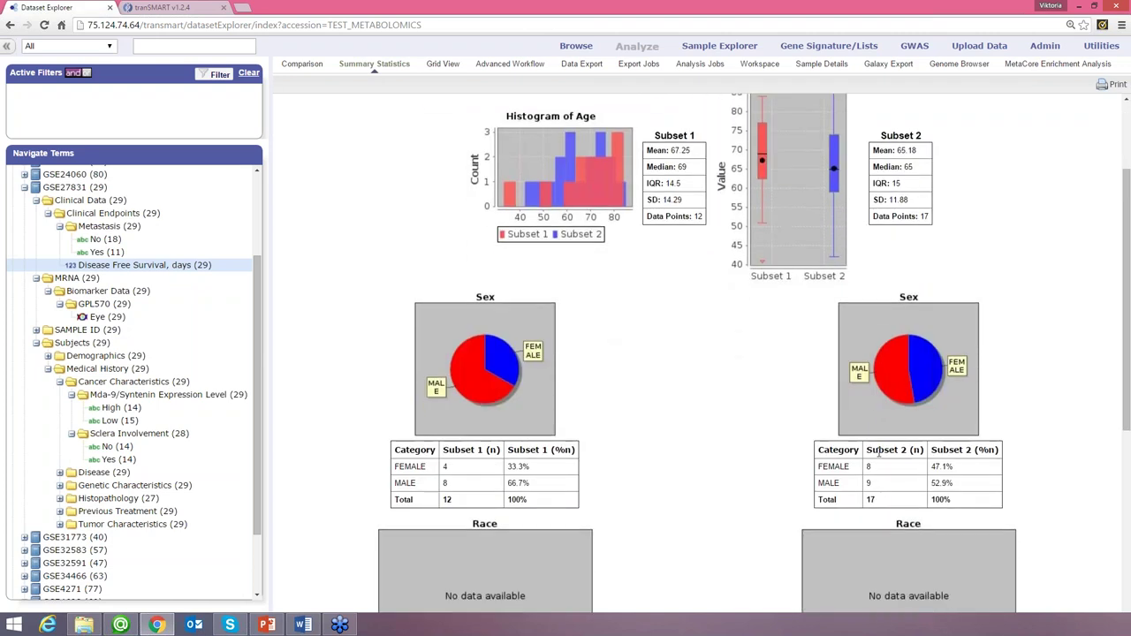
{"action": "scroll", "coordinate": [879, 453], "scroll_direction": "down", "scroll_amount": 5}
{"action": "scroll", "coordinate": [776, 340], "scroll_direction": "up", "scroll_amount": 6}
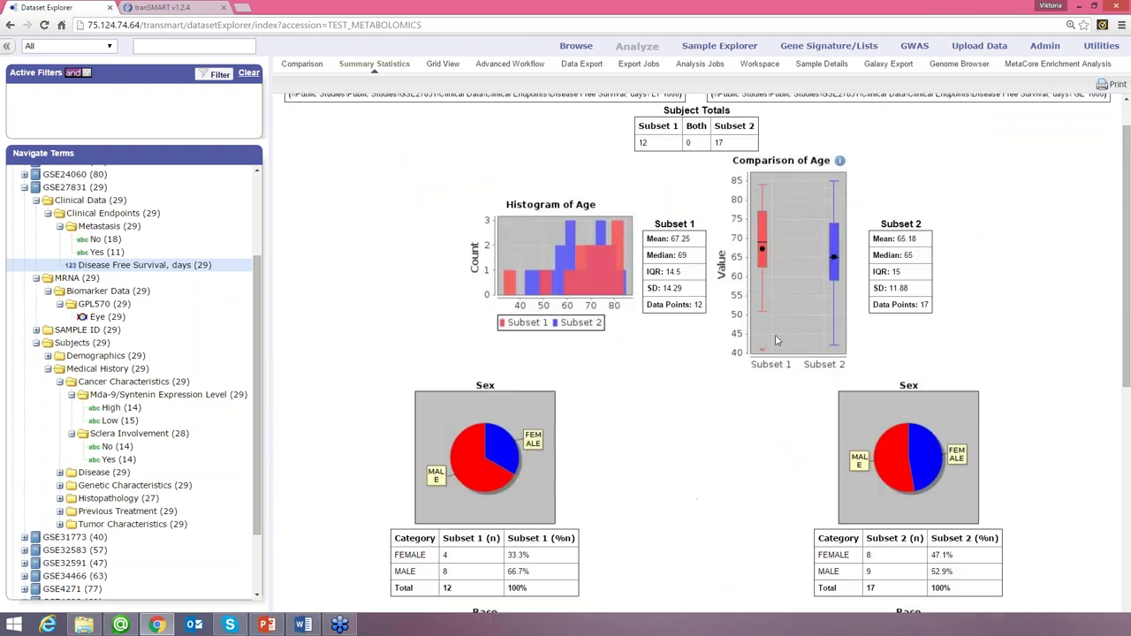
{"action": "scroll", "coordinate": [618, 213], "scroll_direction": "up", "scroll_amount": 1}
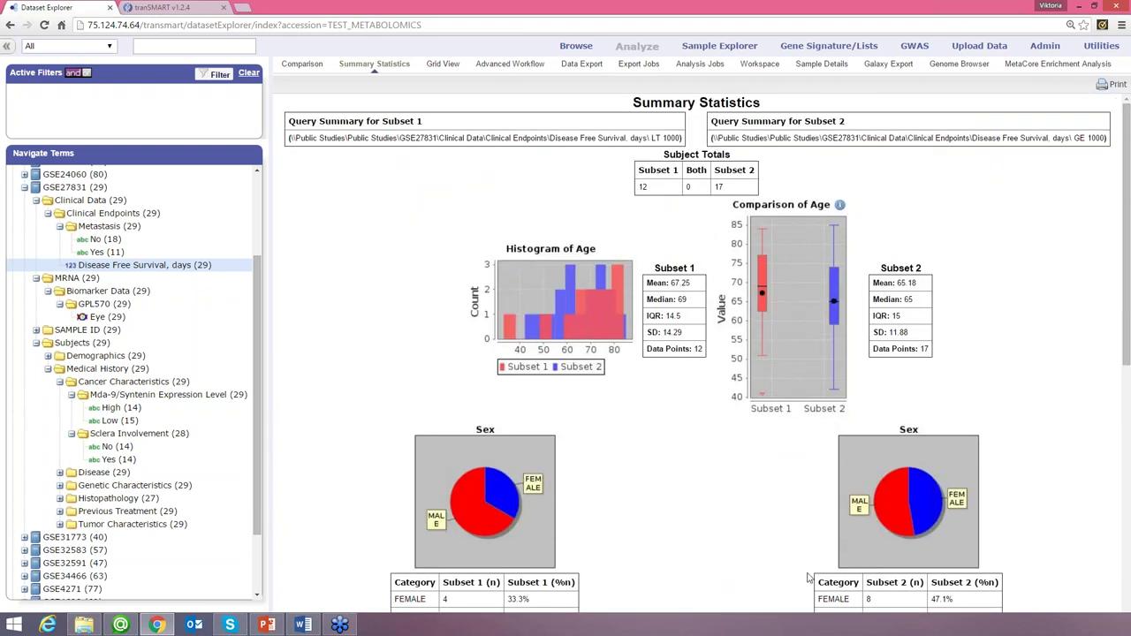
{"action": "scroll", "coordinate": [806, 577], "scroll_direction": "down", "scroll_amount": 2}
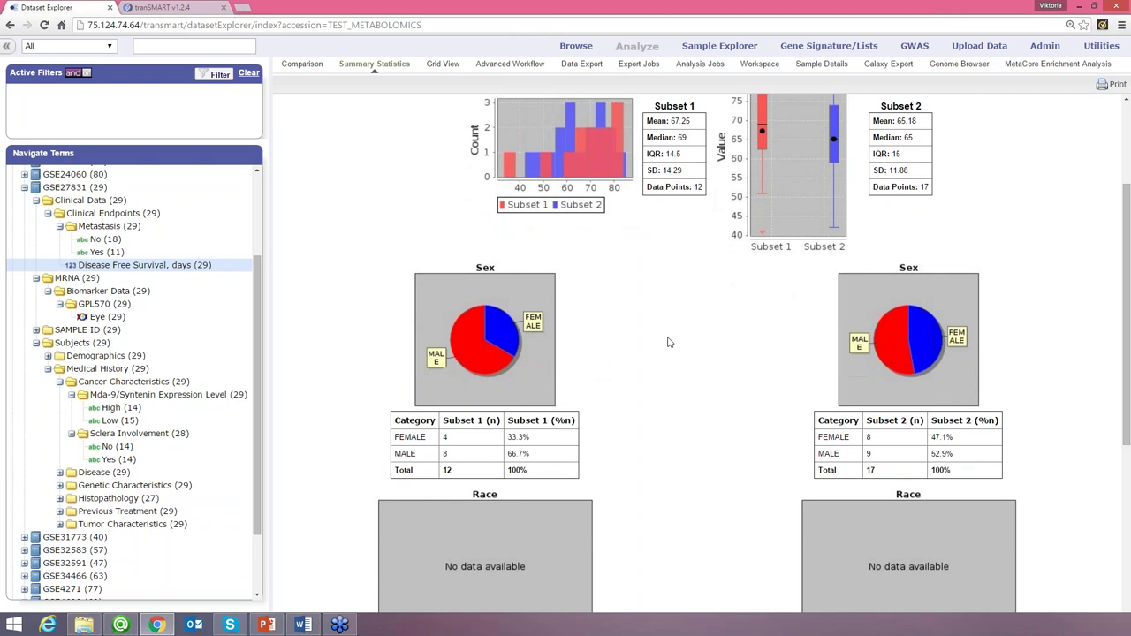
{"action": "scroll", "coordinate": [669, 342], "scroll_direction": "down", "scroll_amount": 4}
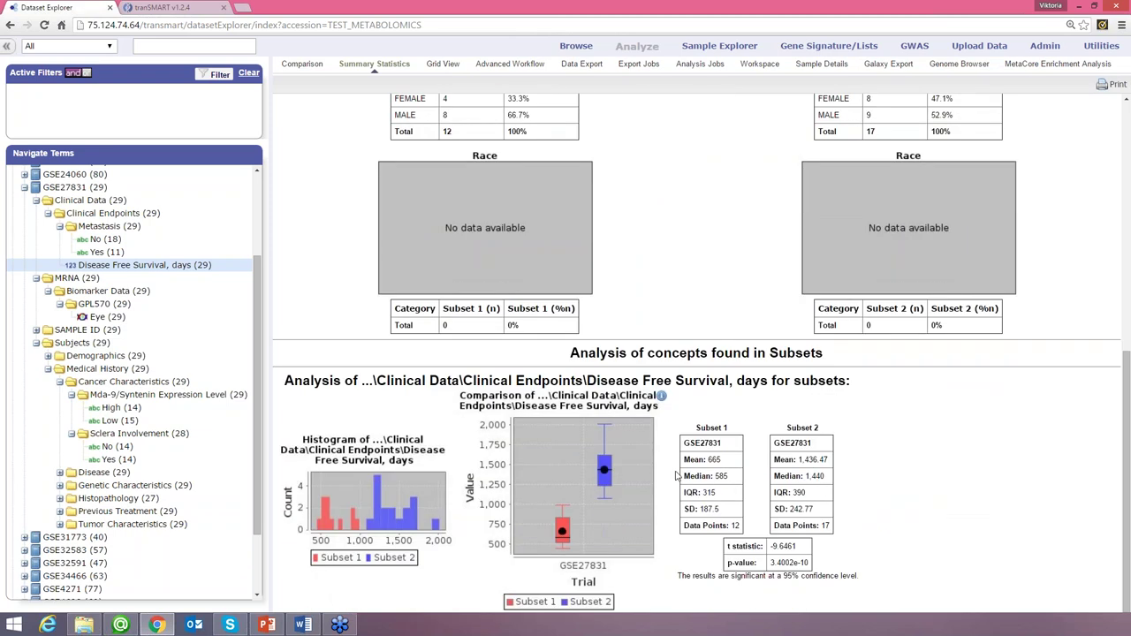
{"action": "scroll", "coordinate": [677, 477], "scroll_direction": "up", "scroll_amount": 2}
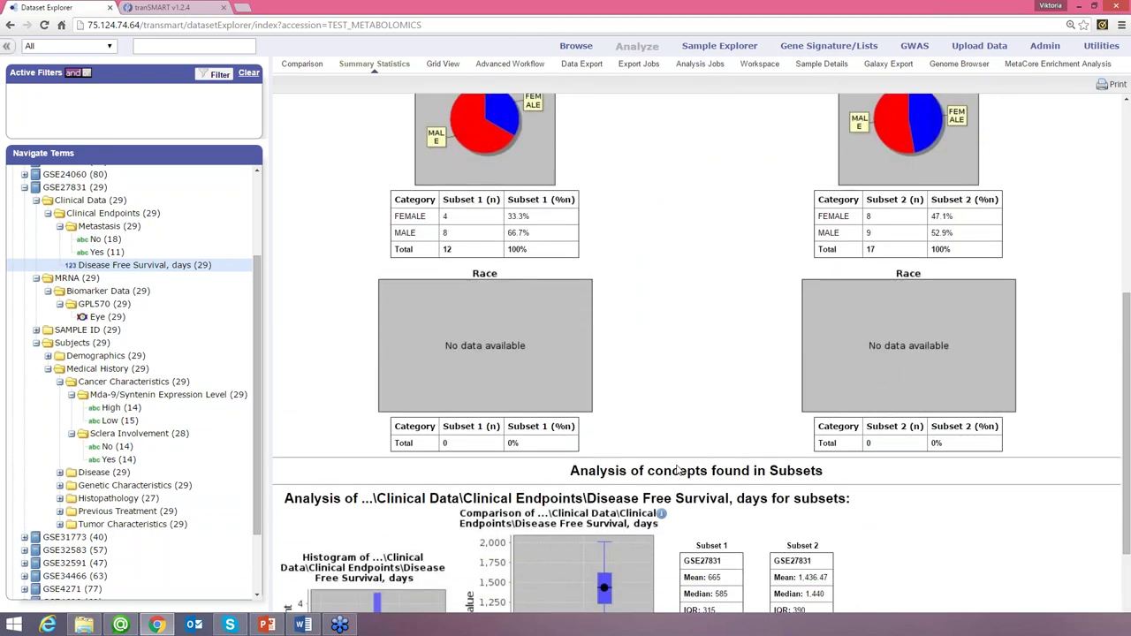
{"action": "scroll", "coordinate": [677, 470], "scroll_direction": "down", "scroll_amount": 2}
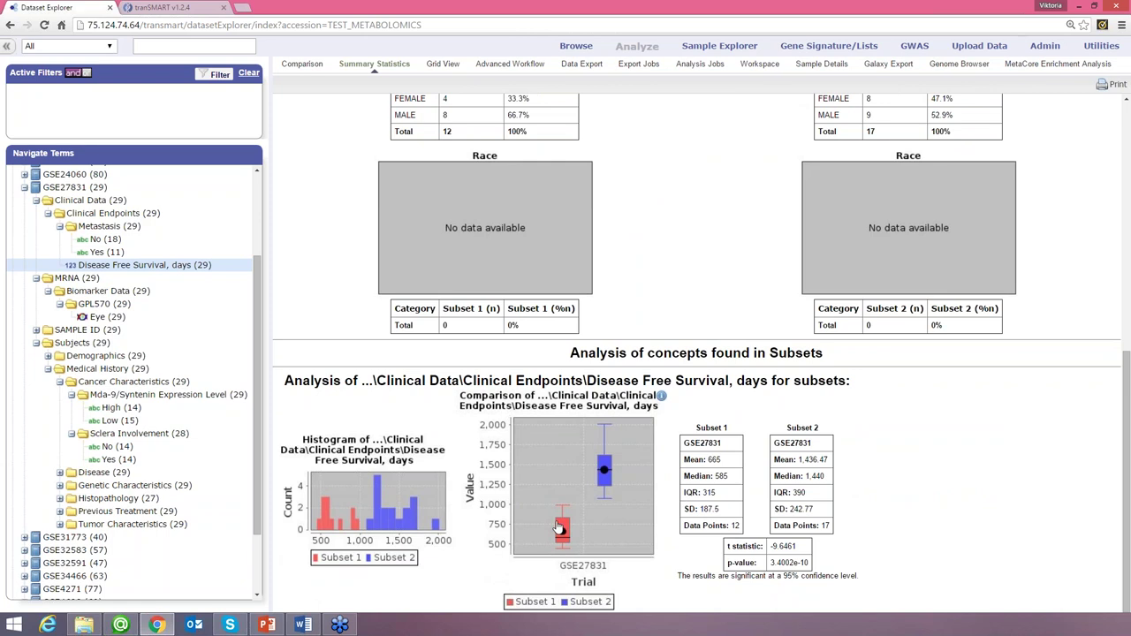
{"action": "scroll", "coordinate": [795, 386], "scroll_direction": "up", "scroll_amount": 2}
{"action": "scroll", "coordinate": [795, 386], "scroll_direction": "up", "scroll_amount": 3}
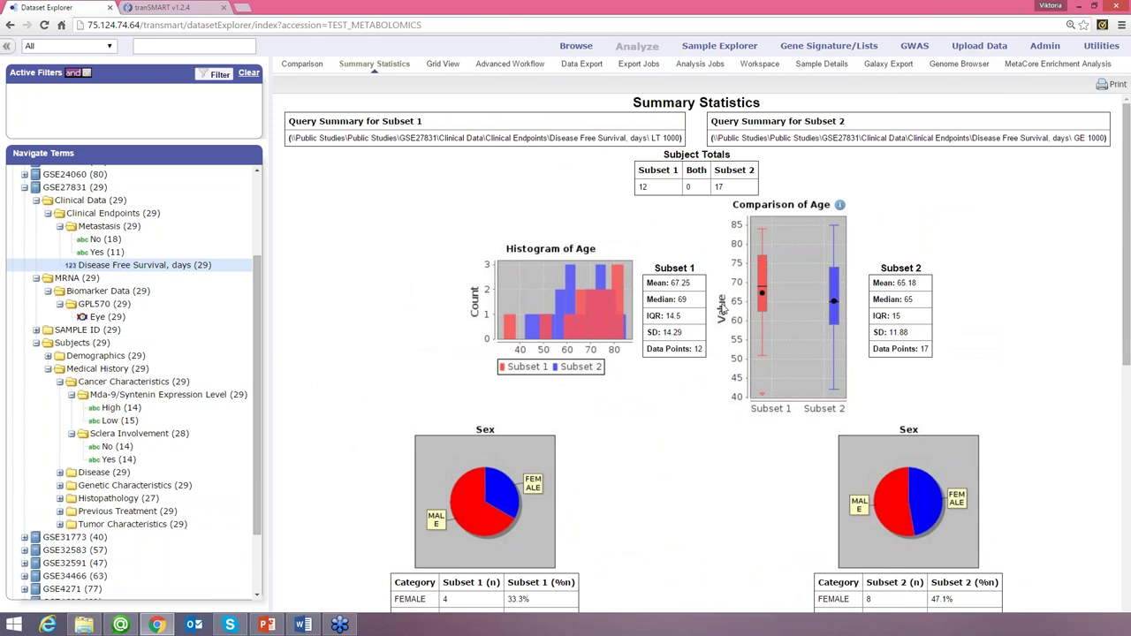
- Show the subsets' patients in Grid View and add Mda-9/Syntenin Expression Level as a column
{"action": "left_click", "coordinate": [444, 65]}
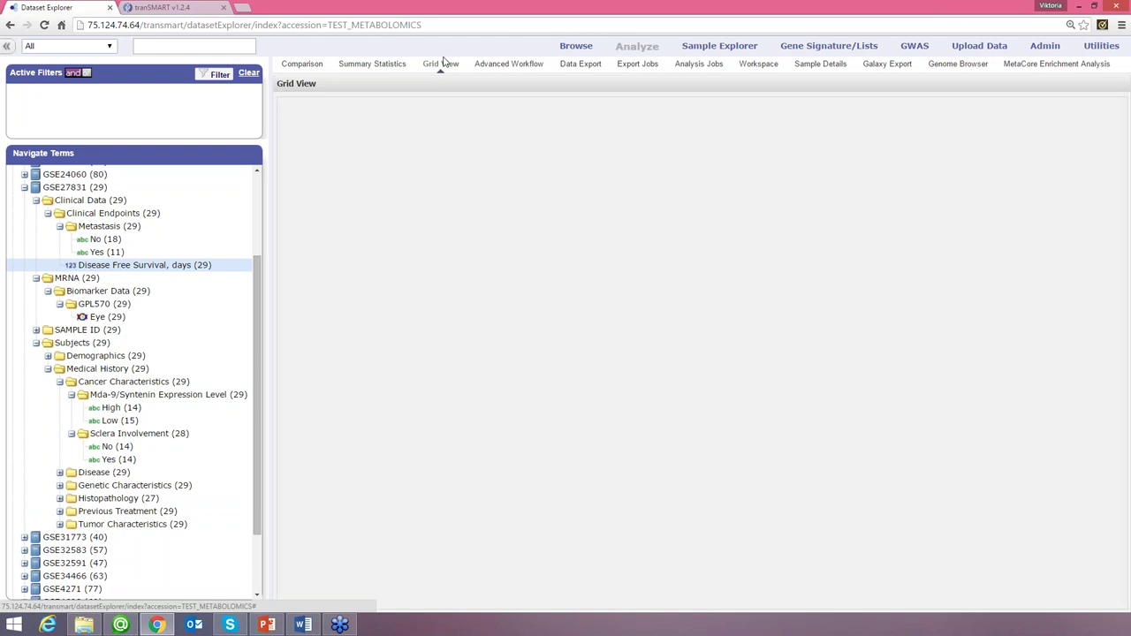
{"action": "left_click", "coordinate": [380, 65]}
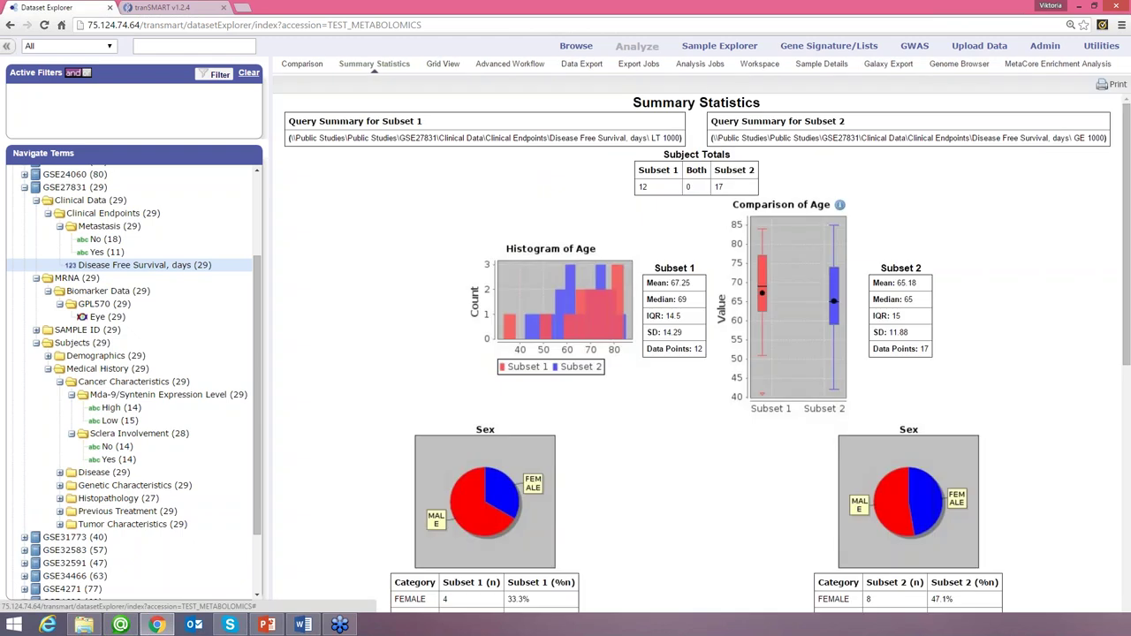
{"action": "left_click", "coordinate": [435, 66]}
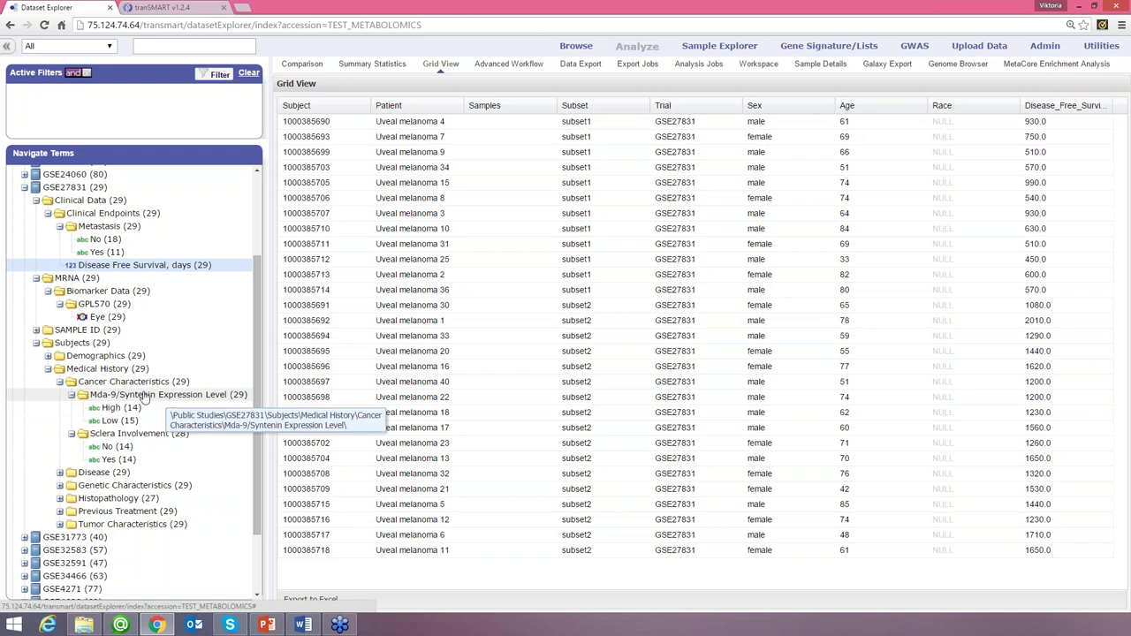
{"action": "left_click_drag", "start_coordinate": [146, 398], "coordinate": [846, 231]}
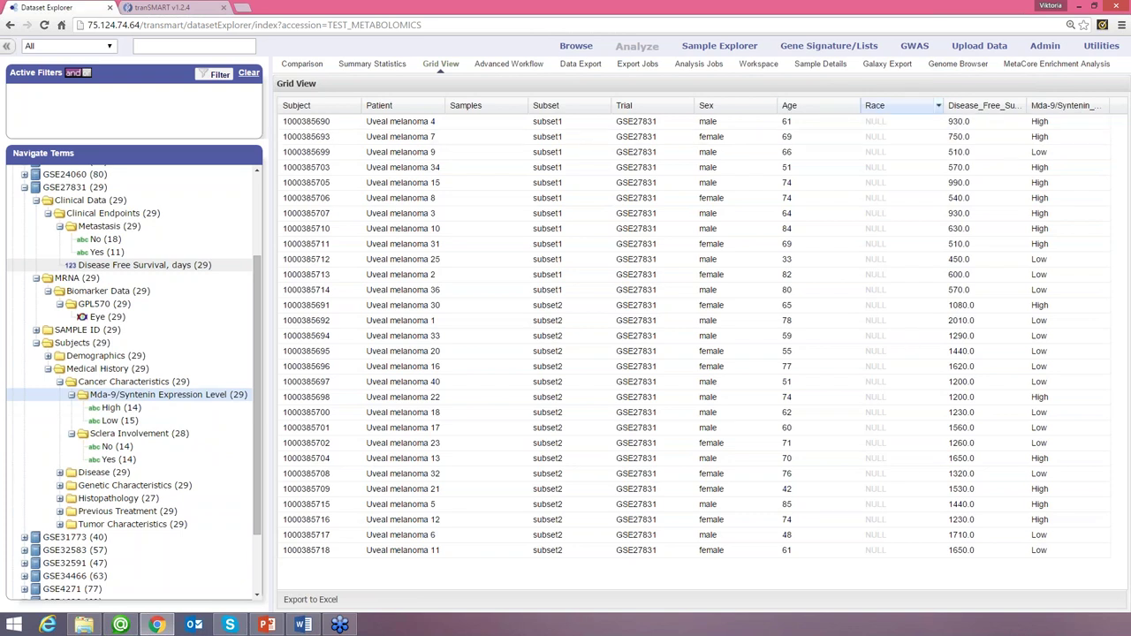
- Hide the Race column in the patient grid
{"action": "left_click", "coordinate": [939, 106]}
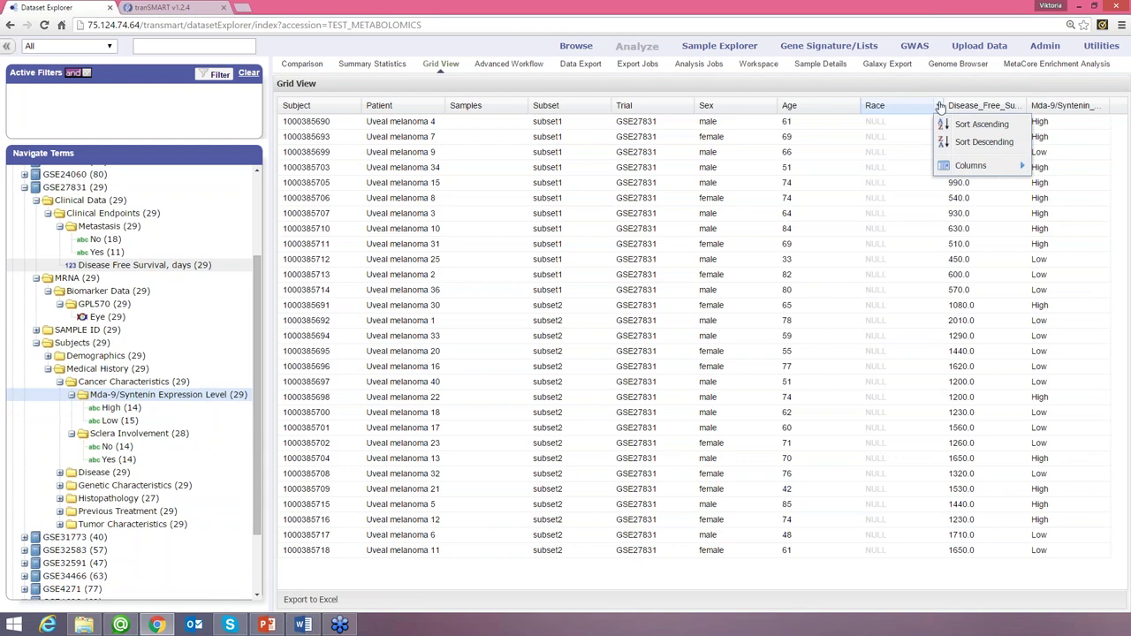
{"action": "mouse_move", "coordinate": [961, 166]}
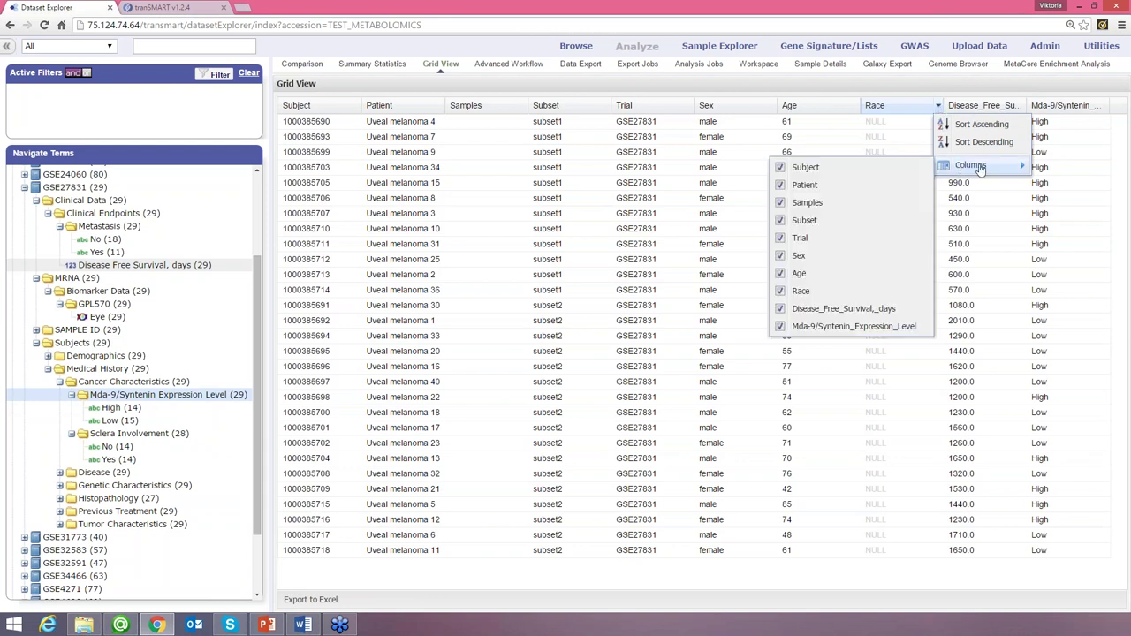
{"action": "left_click", "coordinate": [787, 290]}
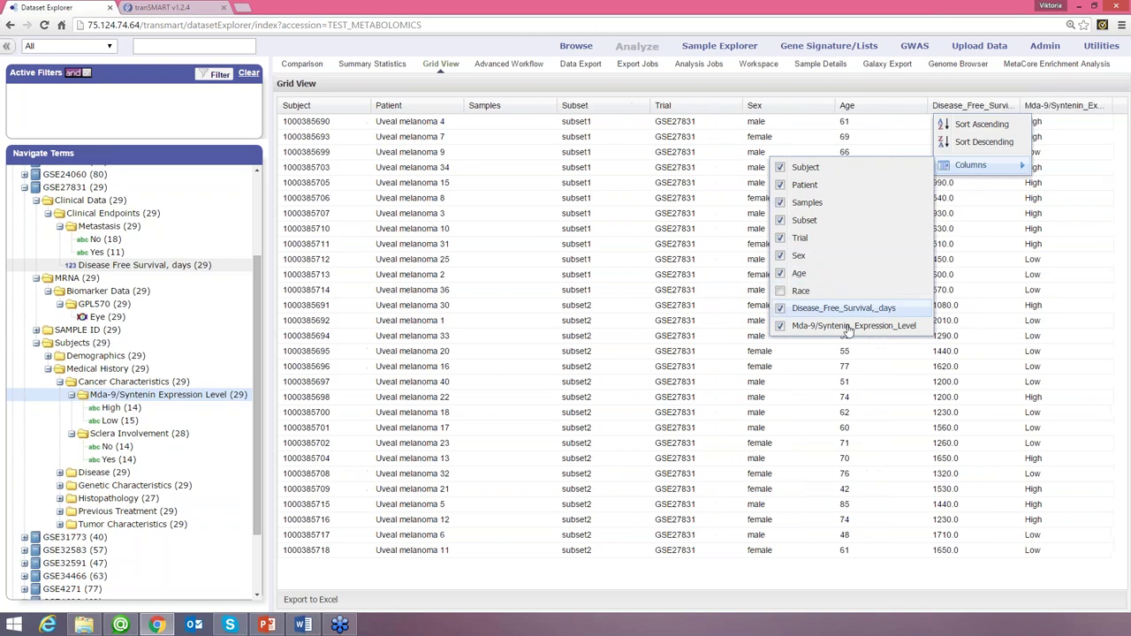
{"action": "left_click", "coordinate": [886, 388]}
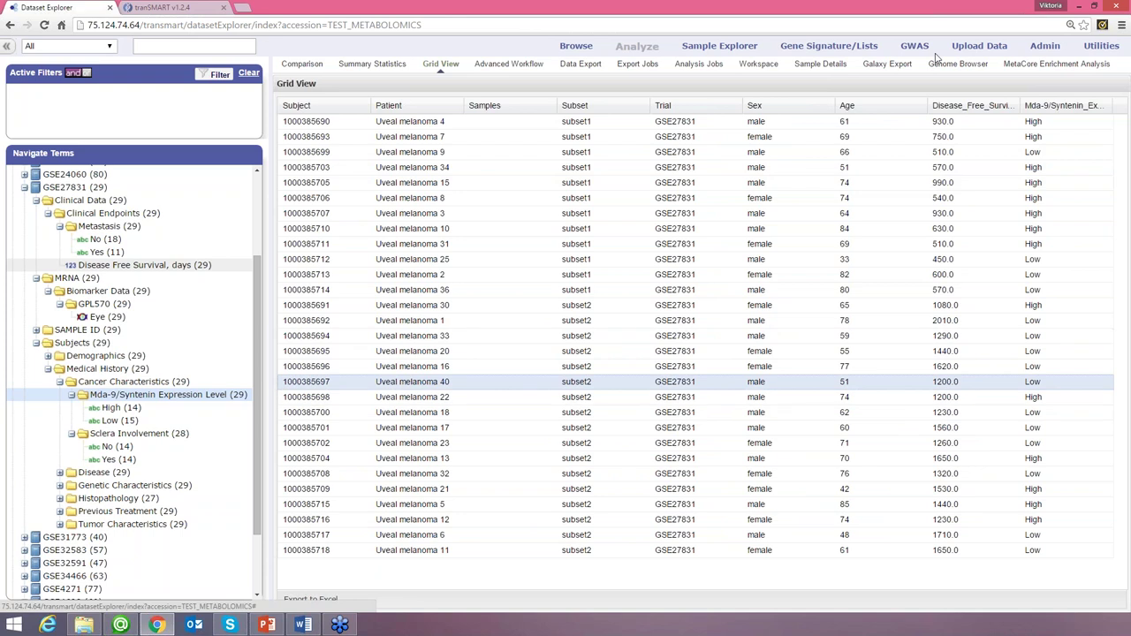
{"action": "left_click_drag", "start_coordinate": [398, 593], "coordinate": [450, 582]}
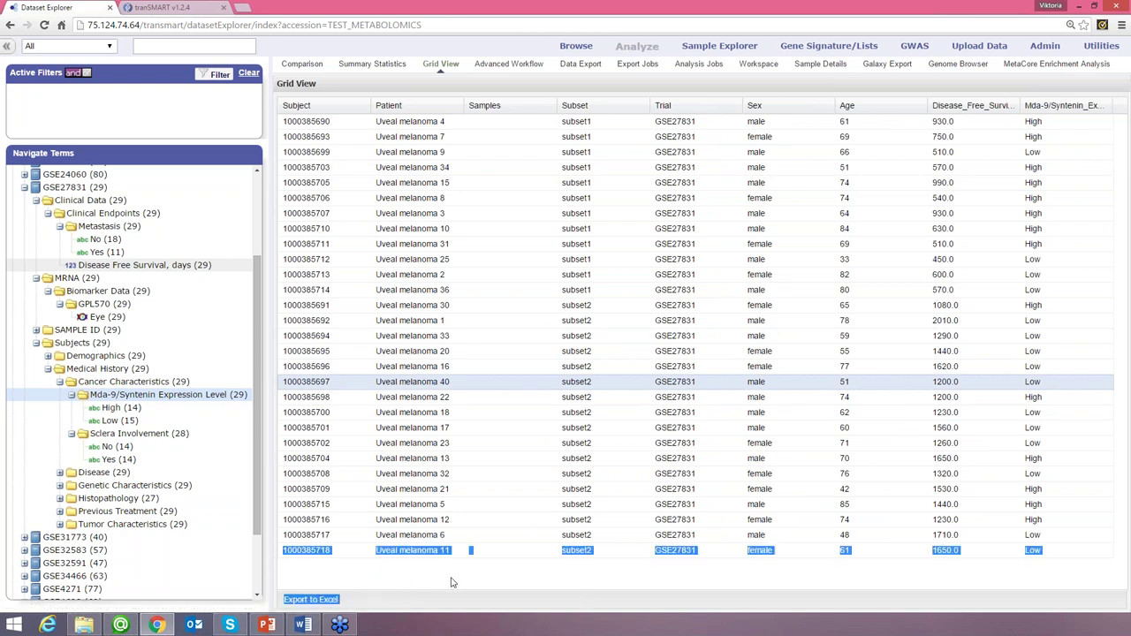
{"action": "left_click", "coordinate": [450, 582]}
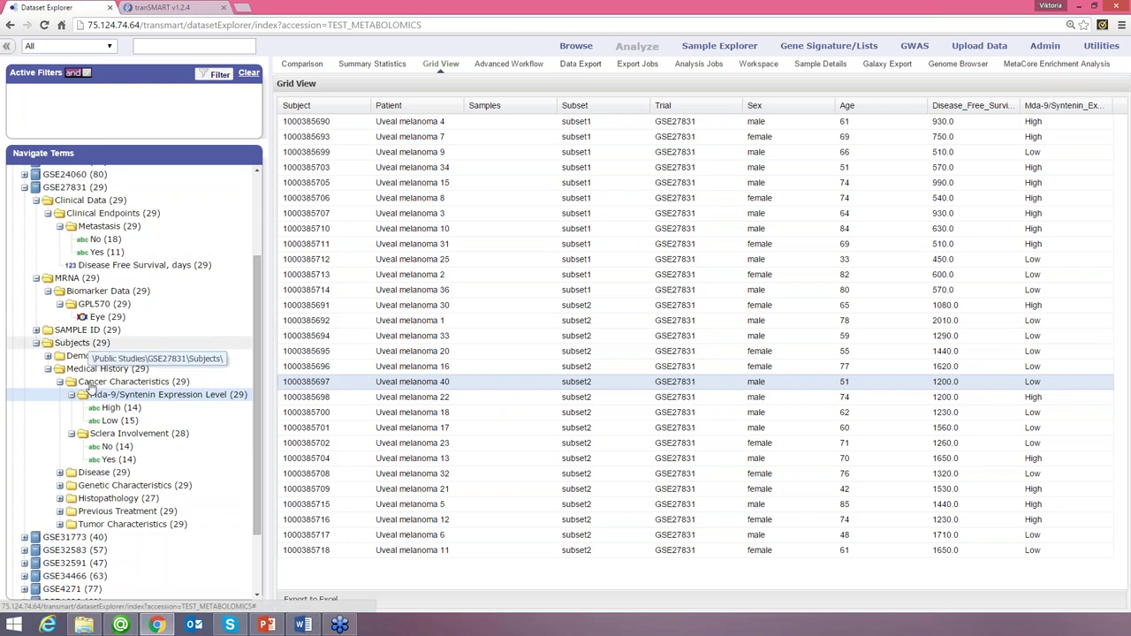
- Export the Messenger RNA data (Microarray) for both subsets and let the export job run in the background
{"action": "left_click", "coordinate": [578, 65]}
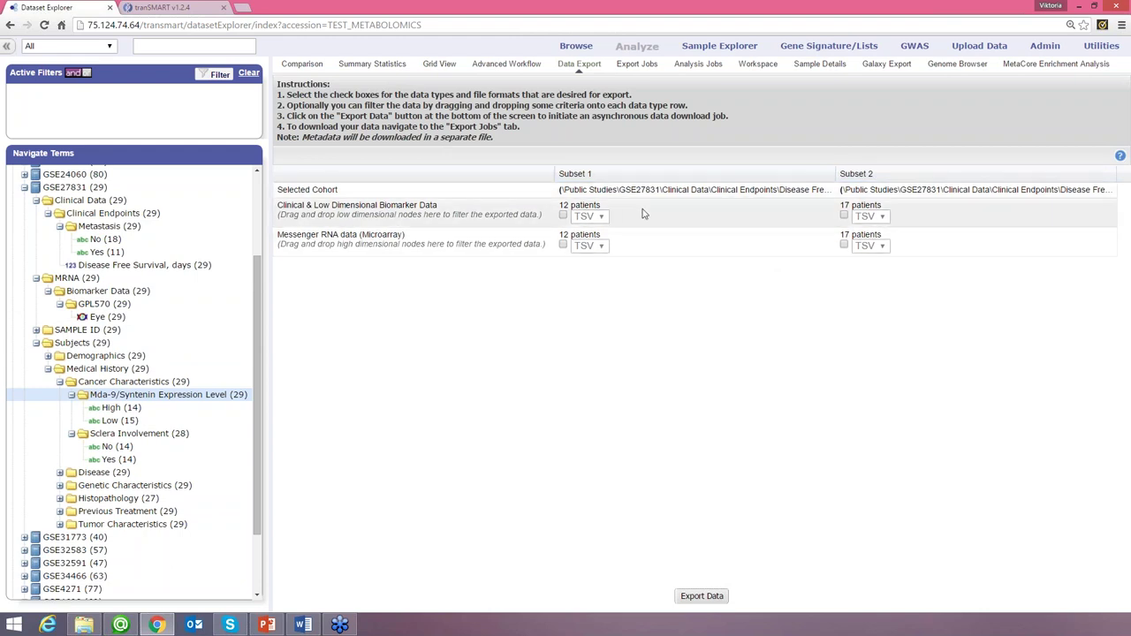
{"action": "left_click", "coordinate": [562, 245]}
{"action": "left_click", "coordinate": [844, 244]}
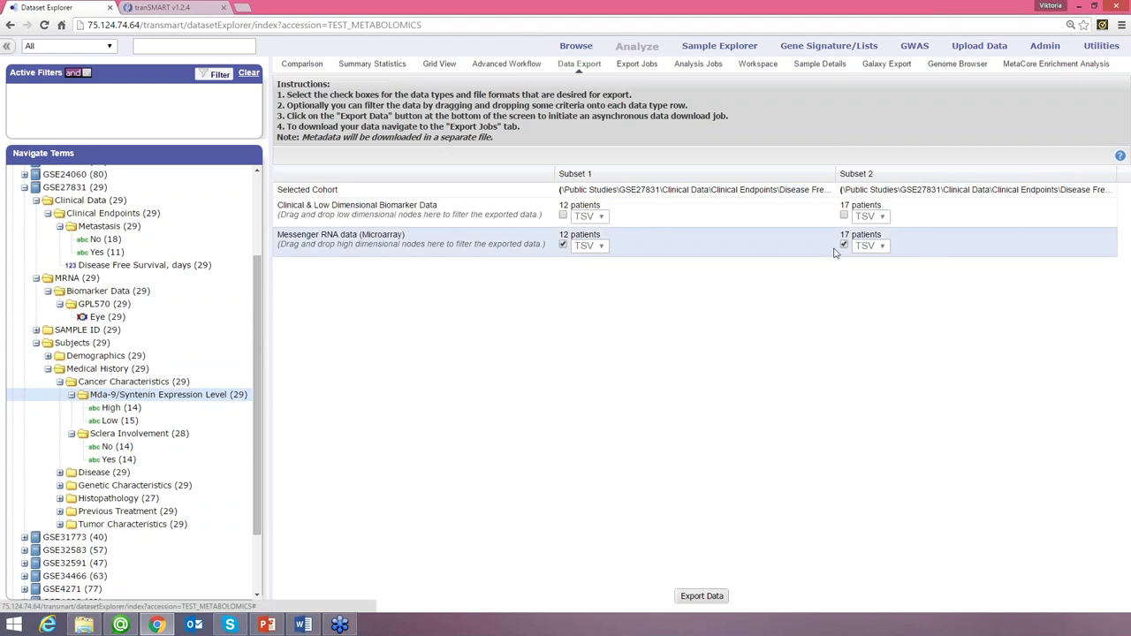
{"action": "left_click", "coordinate": [700, 597]}
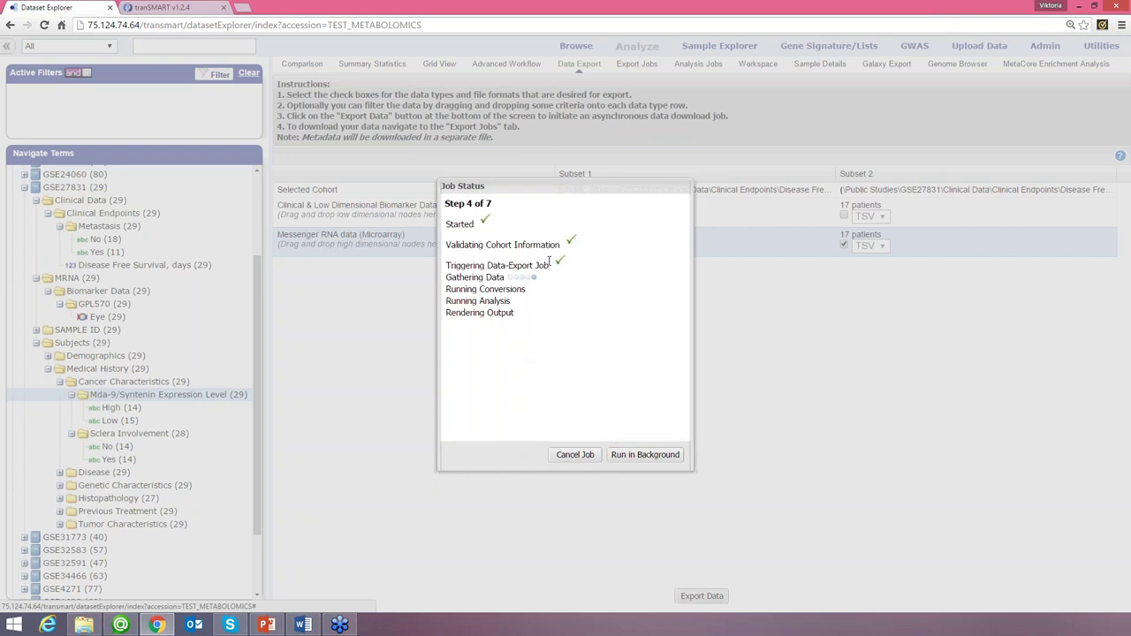
{"action": "left_click", "coordinate": [645, 456]}
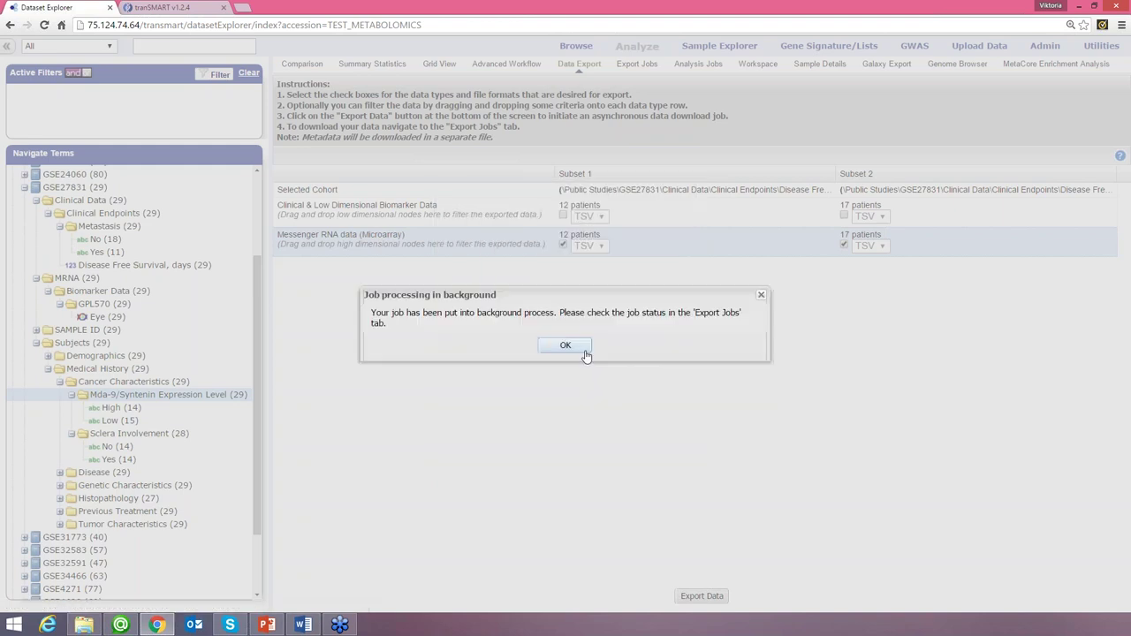
{"action": "left_click", "coordinate": [575, 348]}
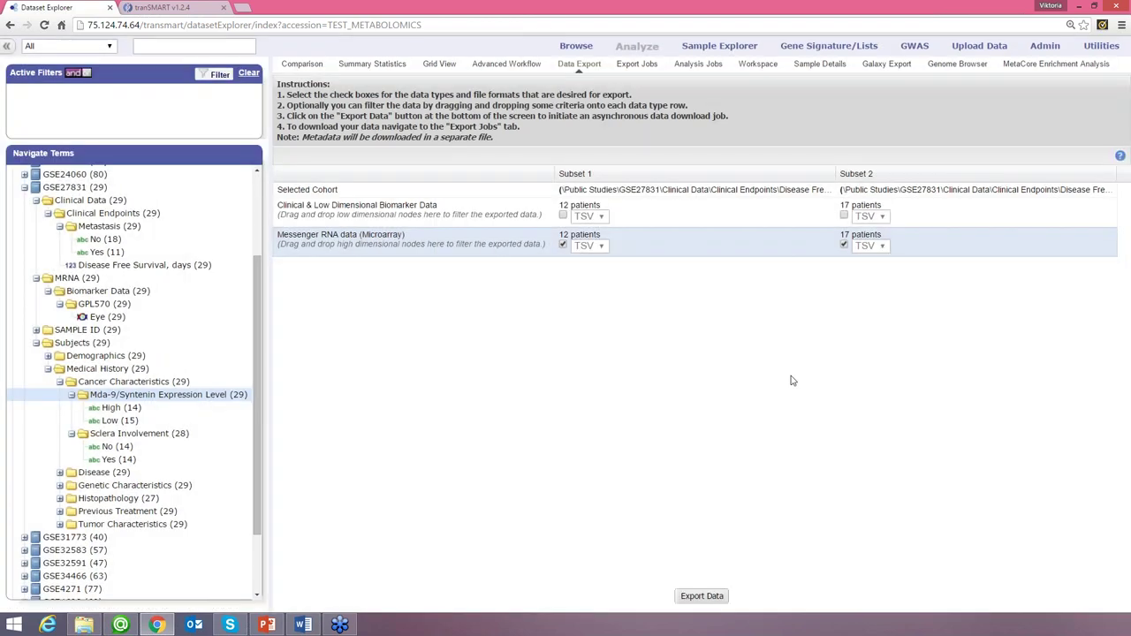
- Check the status of the data export job, and return to the subset comparison
{"action": "left_click", "coordinate": [633, 69]}
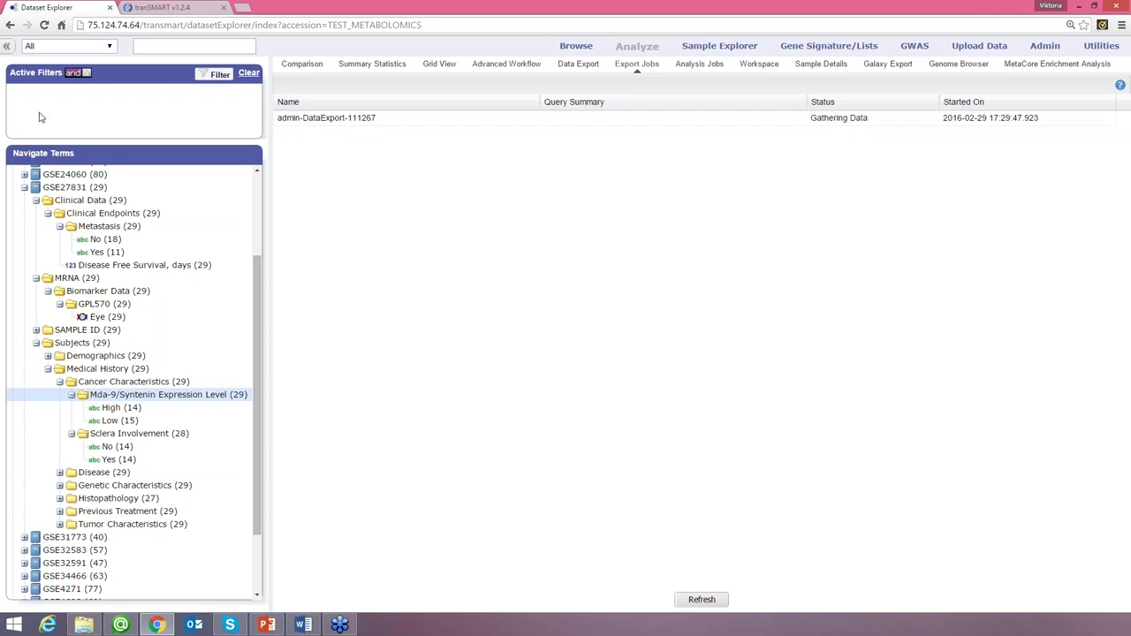
{"action": "key", "text": "alt+Tab"}
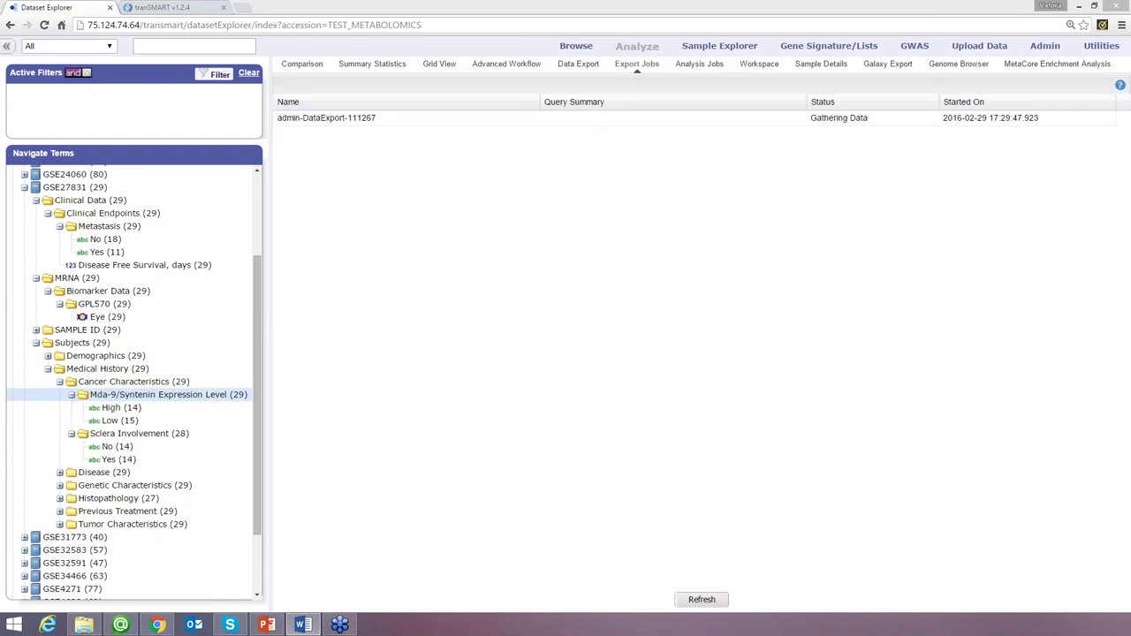
{"action": "key", "text": "alt+Tab"}
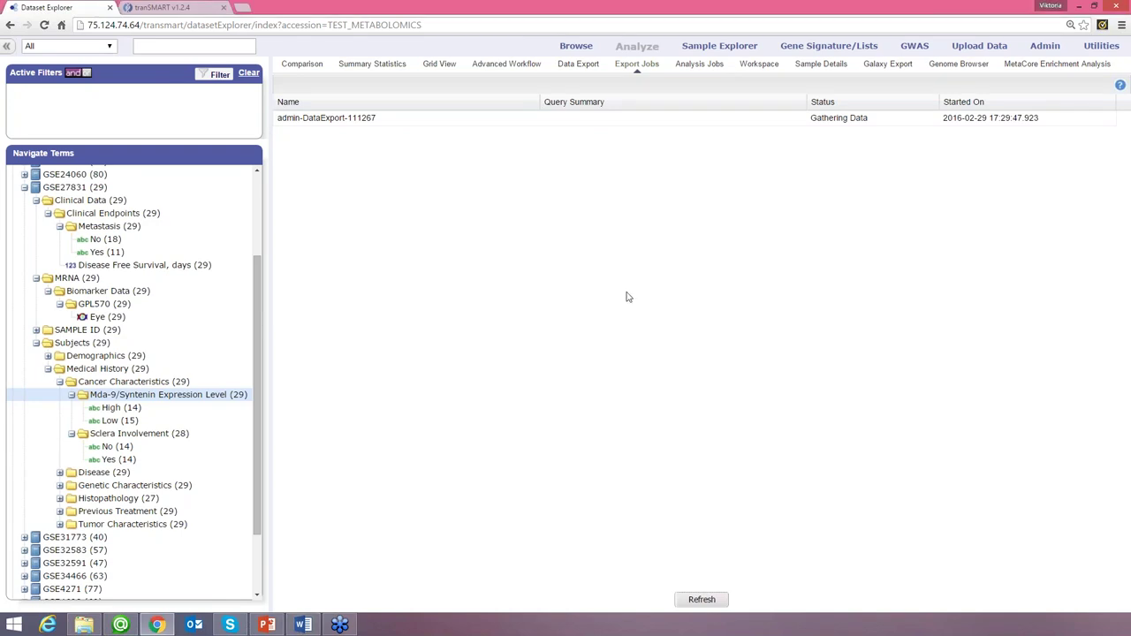
{"action": "left_click", "coordinate": [302, 65]}
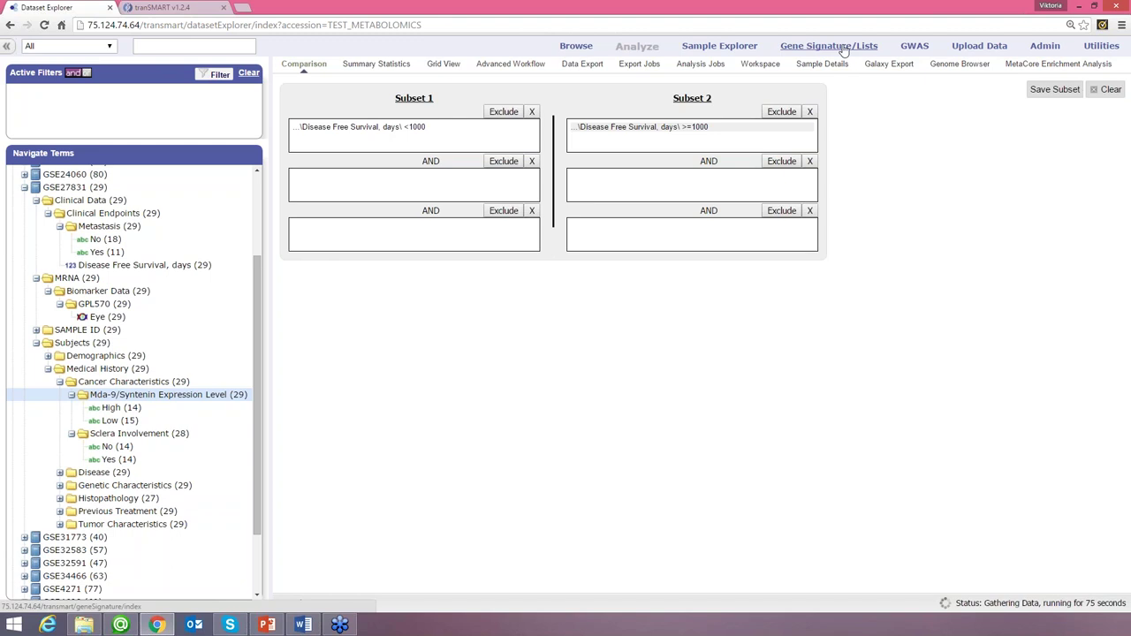
- Open the gene signature list and review the signature items and analysis meta-data of AF_asthma_1, closing its details when done
{"action": "left_click", "coordinate": [843, 50]}
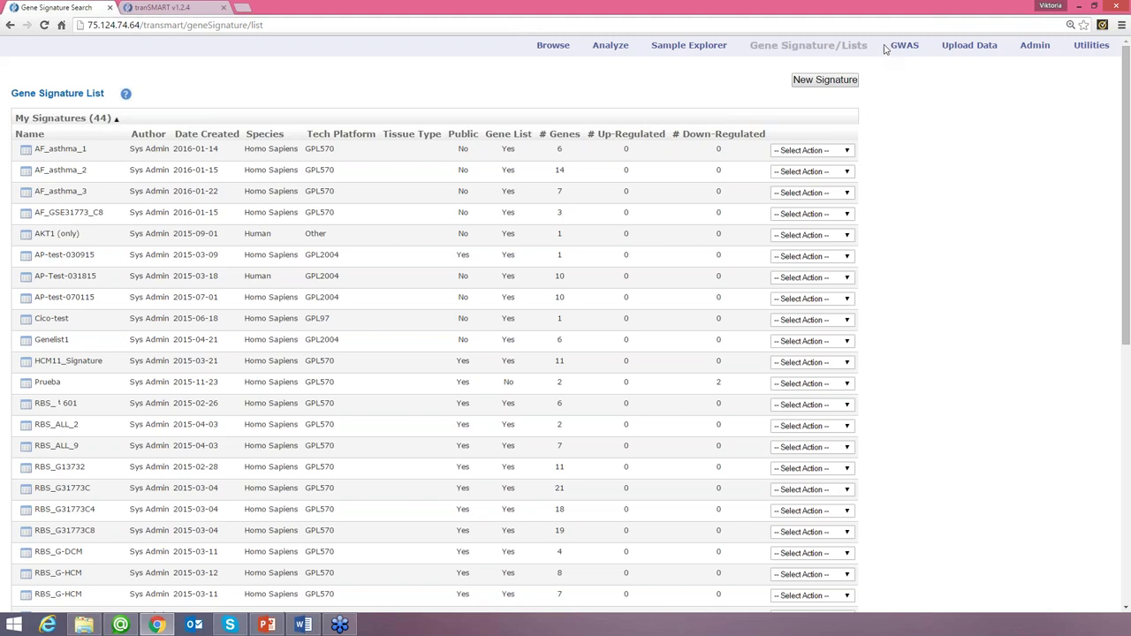
{"action": "left_click", "coordinate": [64, 150]}
{"action": "left_click", "coordinate": [468, 250]}
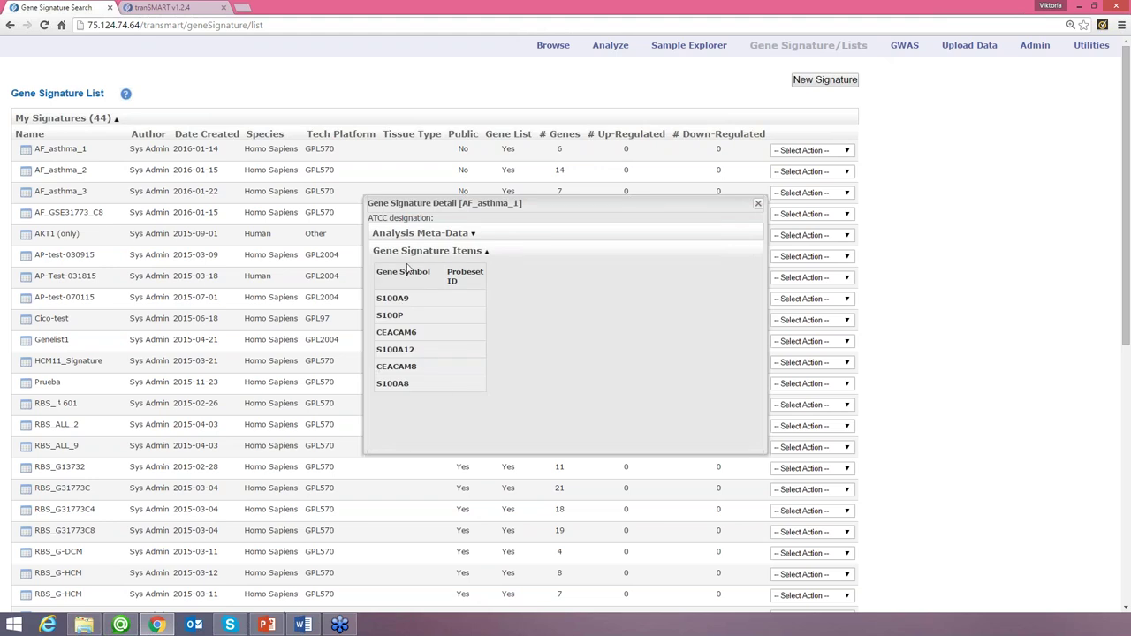
{"action": "left_click", "coordinate": [470, 234]}
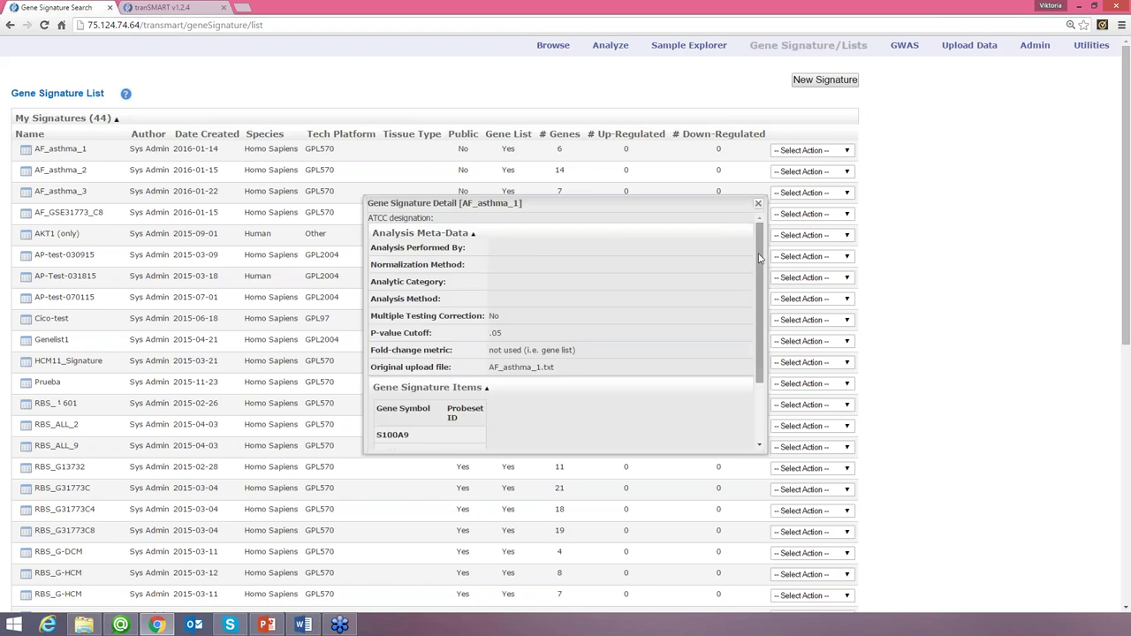
{"action": "left_click_drag", "start_coordinate": [764, 261], "coordinate": [455, 423]}
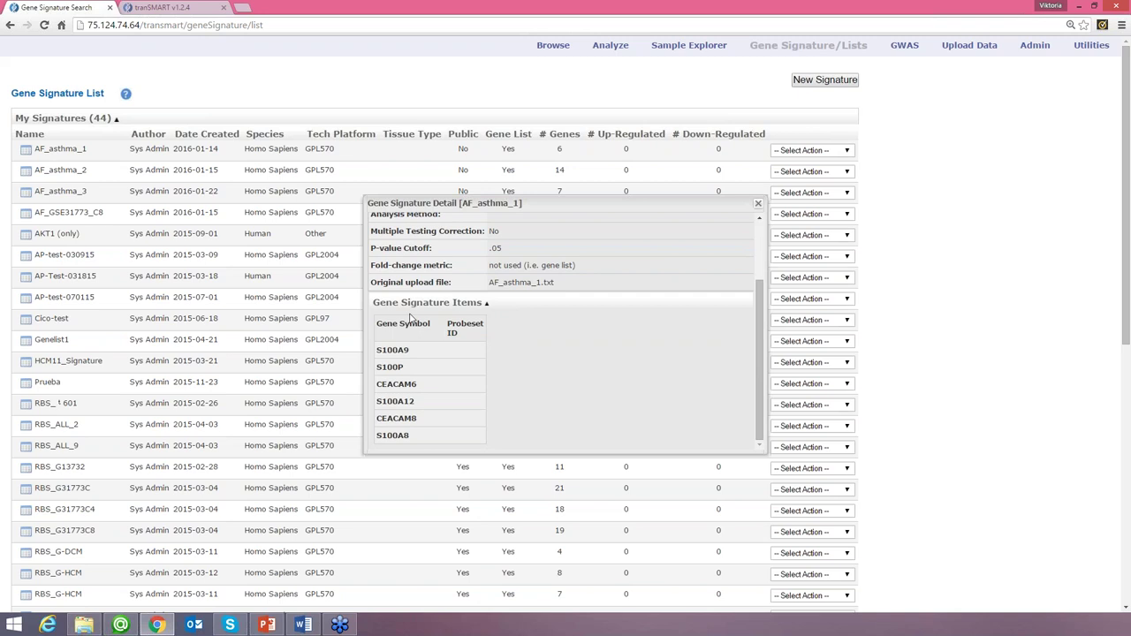
{"action": "left_click", "coordinate": [757, 203]}
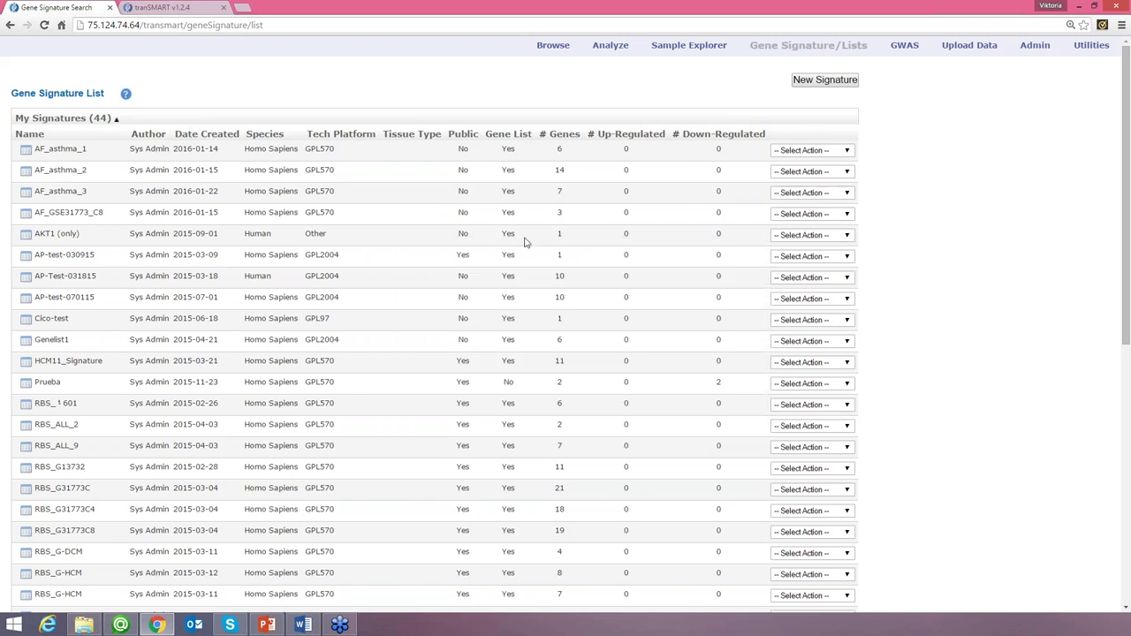
- Review the gene signature items of the Prueba signature and close its details
{"action": "left_click", "coordinate": [54, 382]}
{"action": "left_click", "coordinate": [430, 252]}
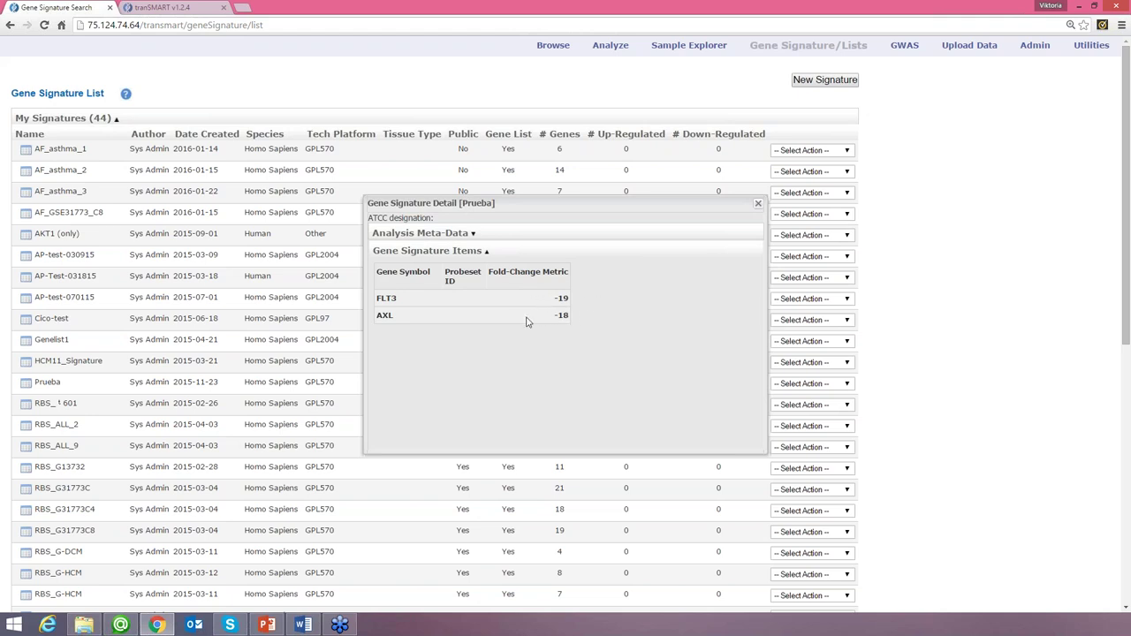
{"action": "left_click", "coordinate": [757, 203]}
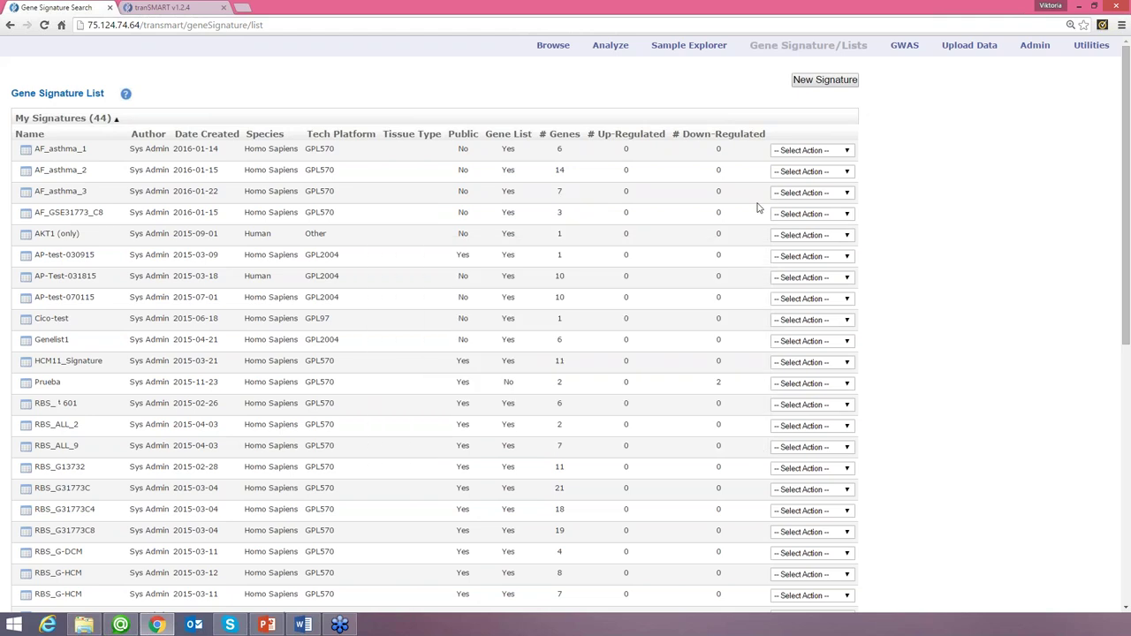
- Create a new gene signature named RBS_syntenin with no description, and continue to its meta-data page
{"action": "left_click", "coordinate": [829, 81]}
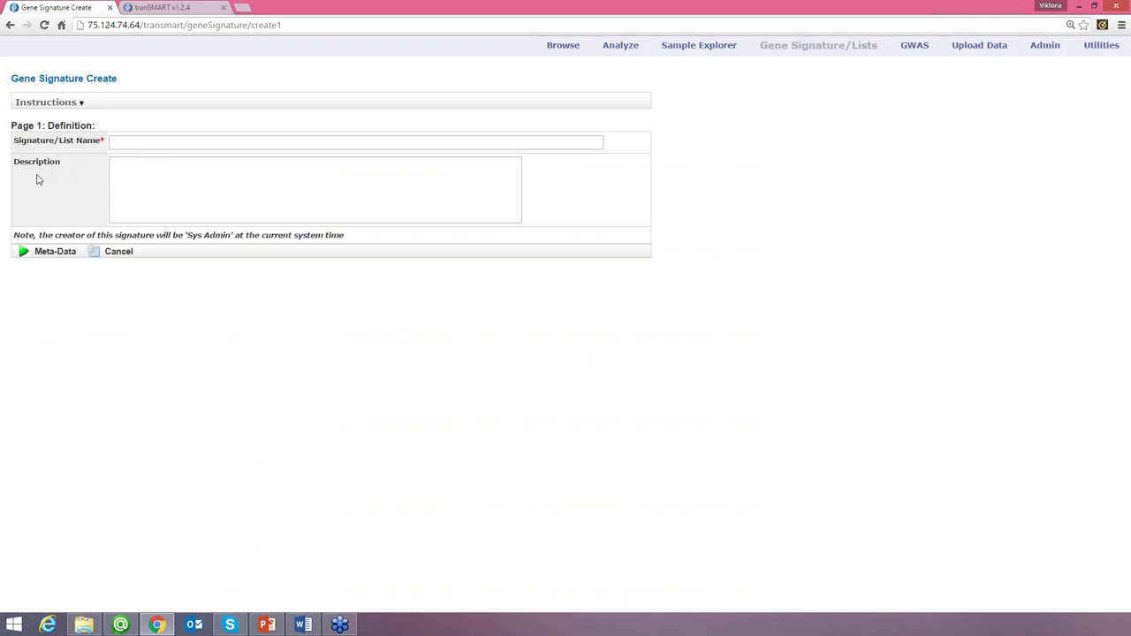
{"action": "left_click", "coordinate": [127, 142]}
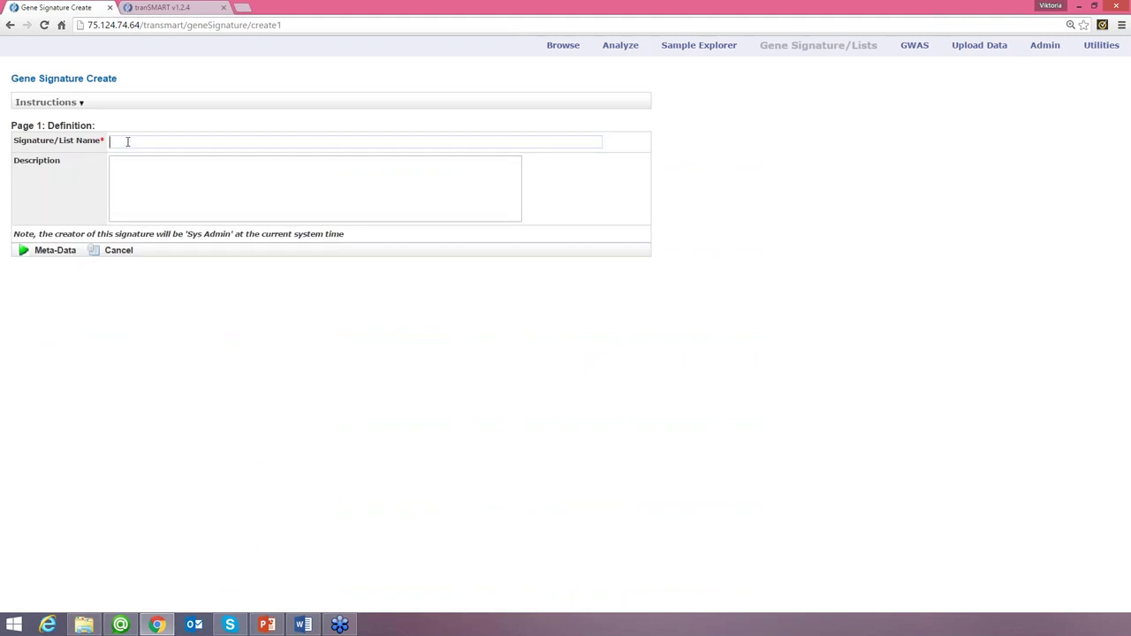
{"action": "type", "text": "R"}
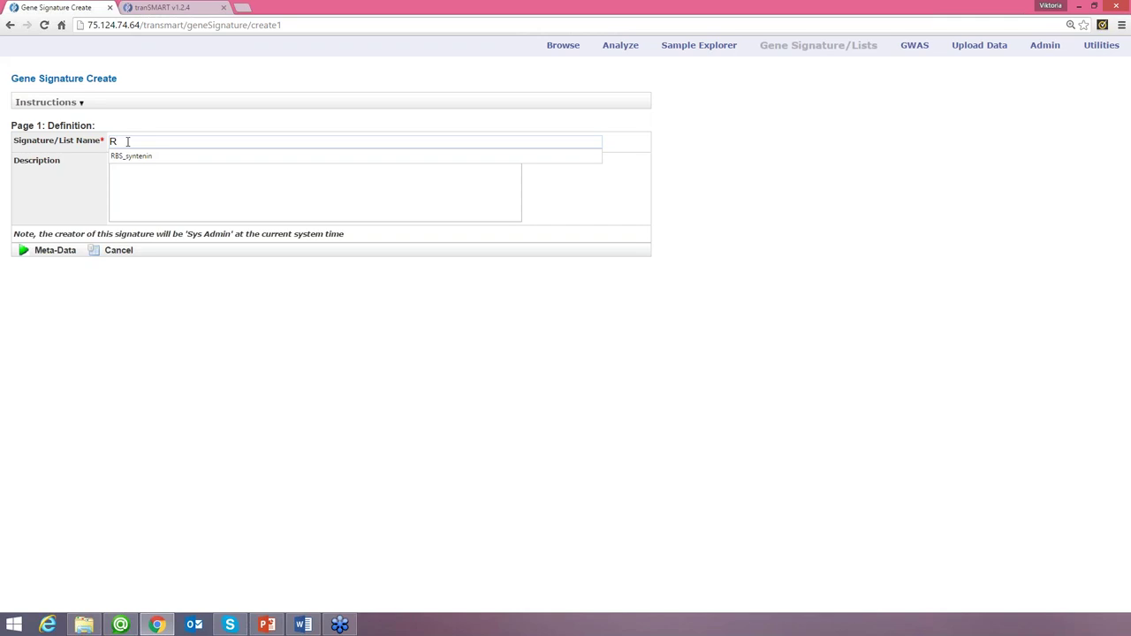
{"action": "type", "text": "BS_syntenin"}
{"action": "left_click", "coordinate": [143, 157]}
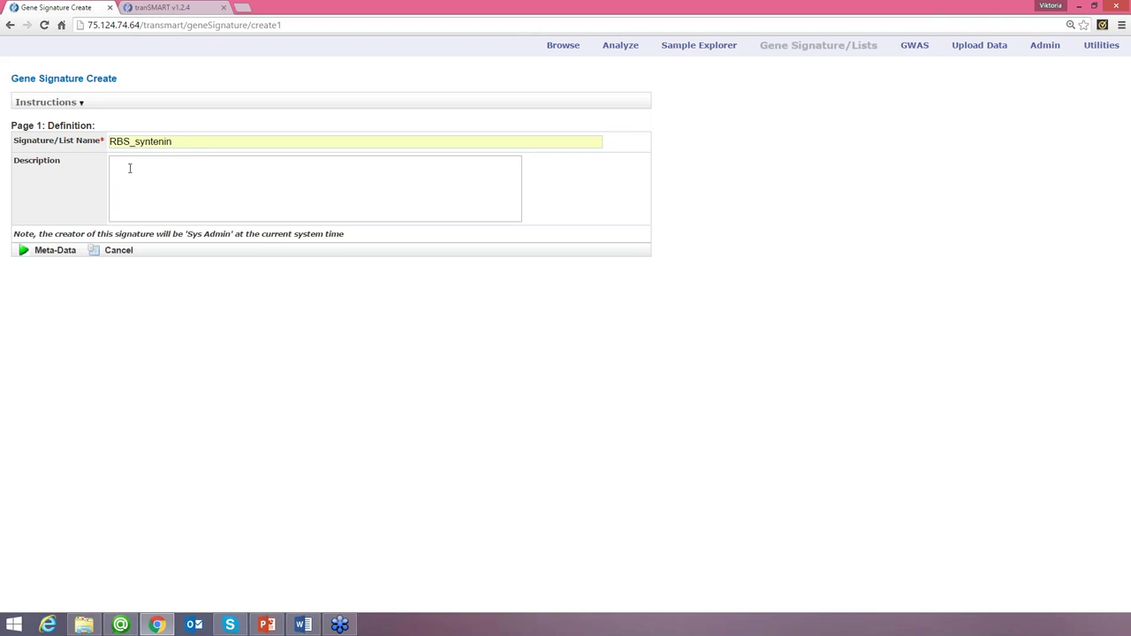
{"action": "left_click", "coordinate": [130, 168]}
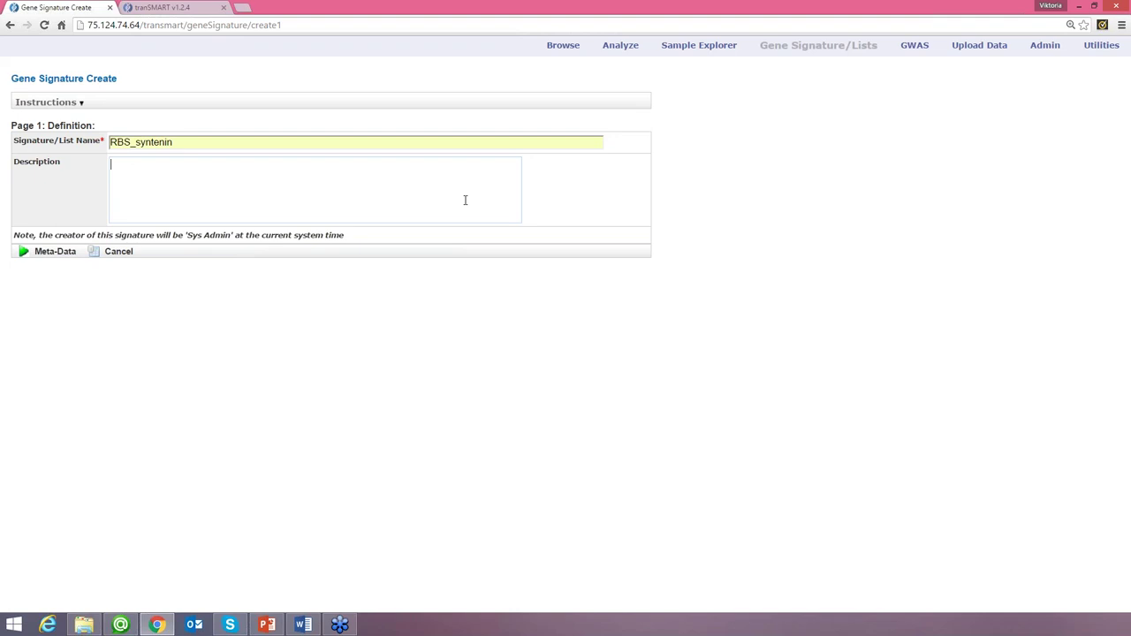
{"action": "left_click", "coordinate": [50, 254]}
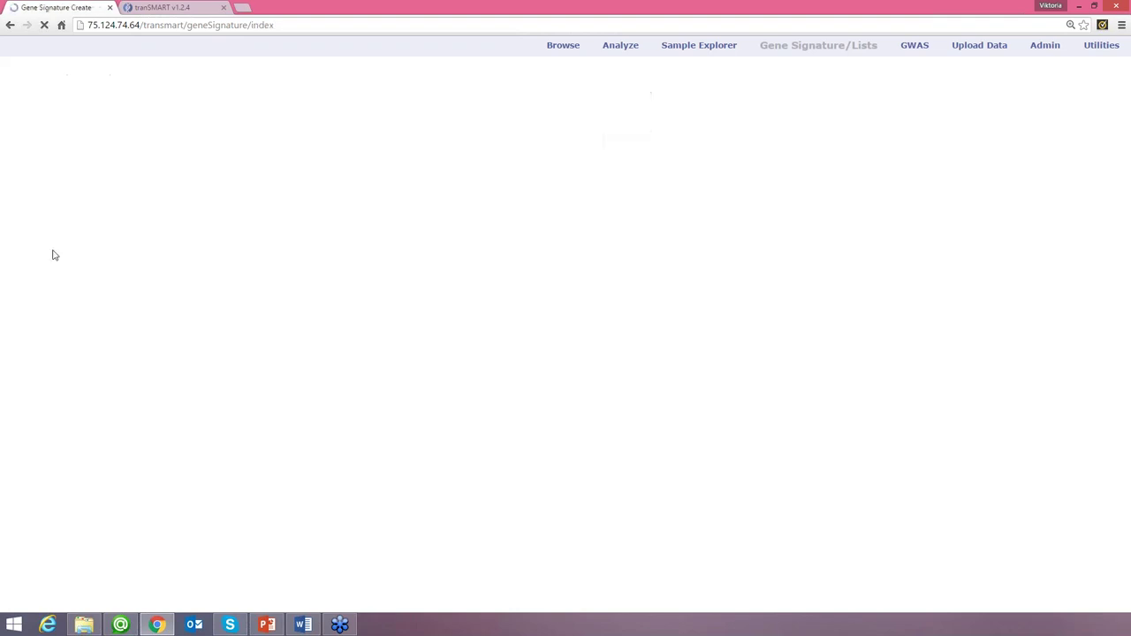
- Set the signature's source of list to Literature and its species to Homo Sapiens, leaving the PMIDs empty
{"action": "scroll", "coordinate": [116, 136], "scroll_direction": "down", "scroll_amount": 1}
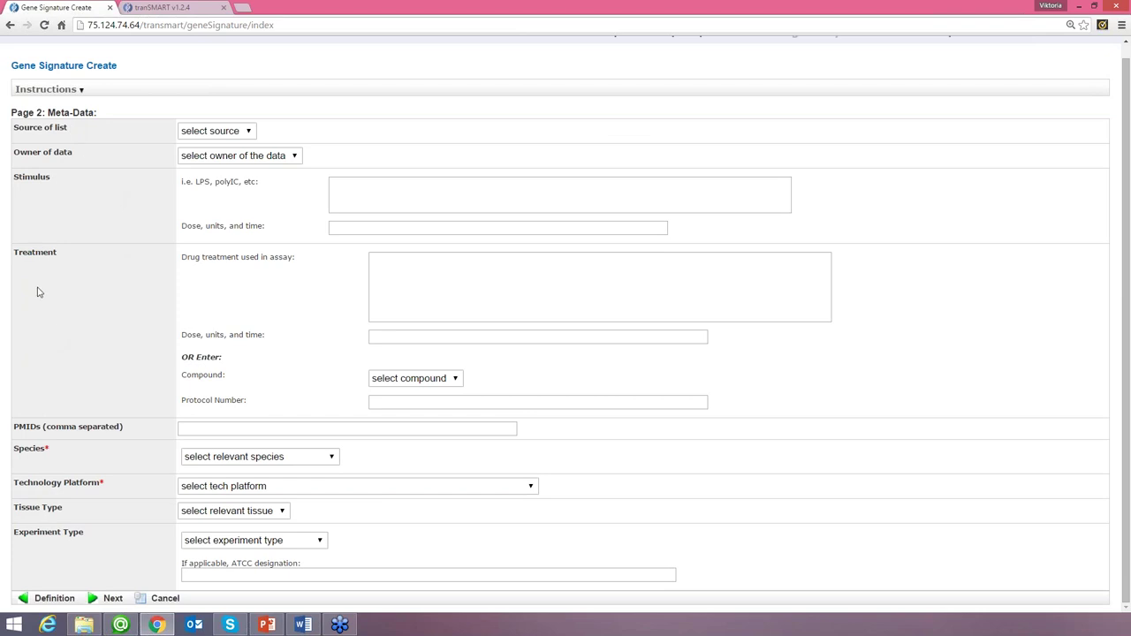
{"action": "left_click", "coordinate": [249, 131]}
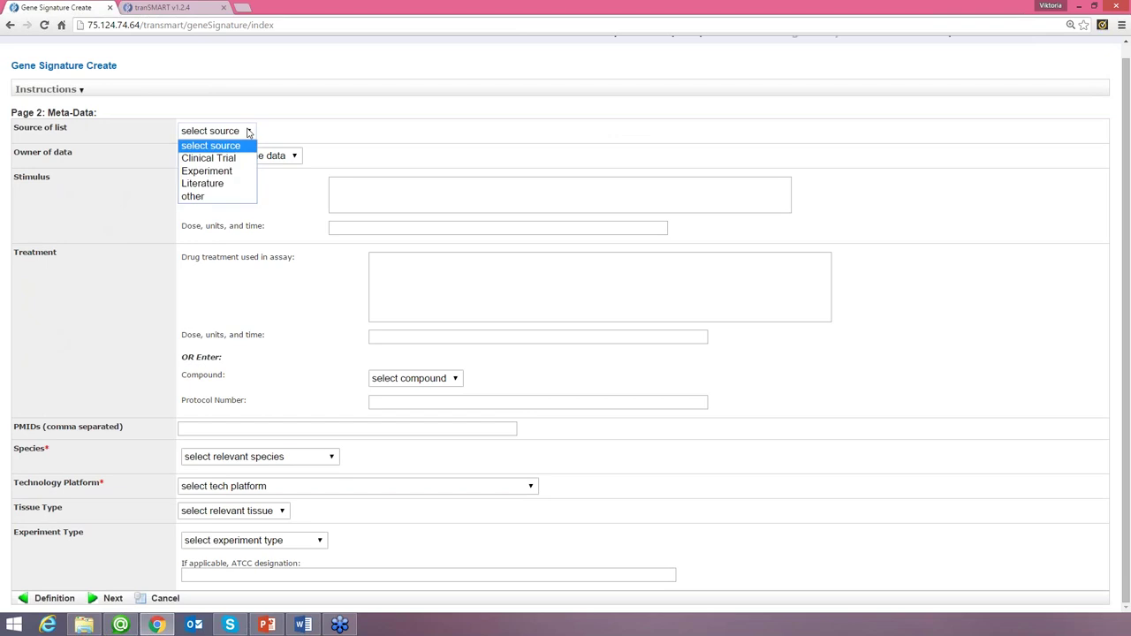
{"action": "left_click", "coordinate": [223, 188]}
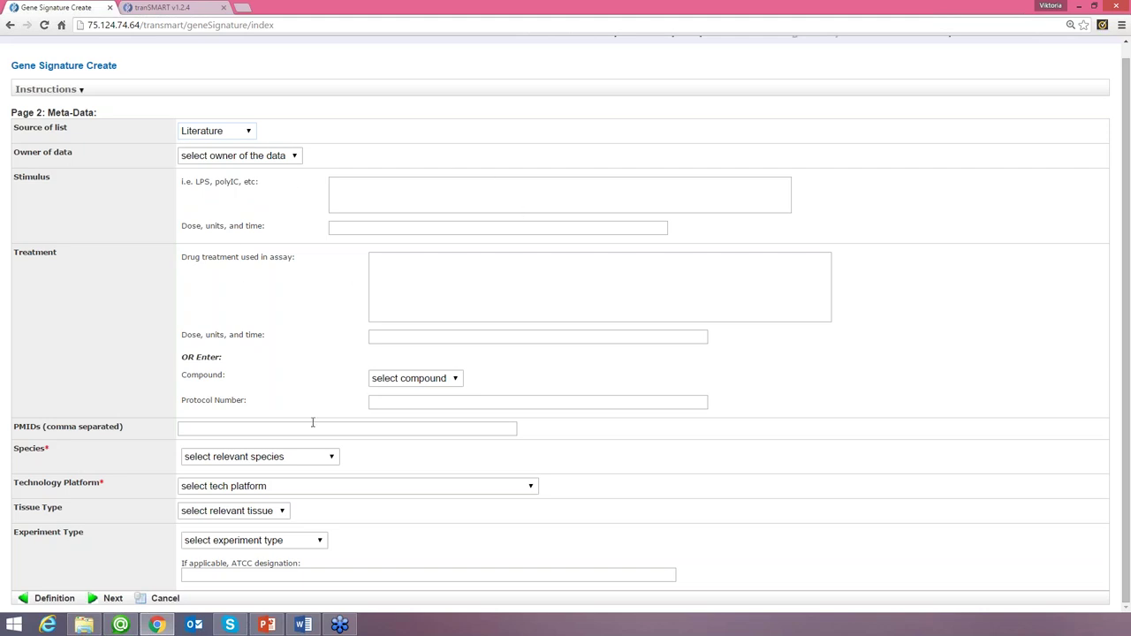
{"action": "left_click", "coordinate": [212, 431]}
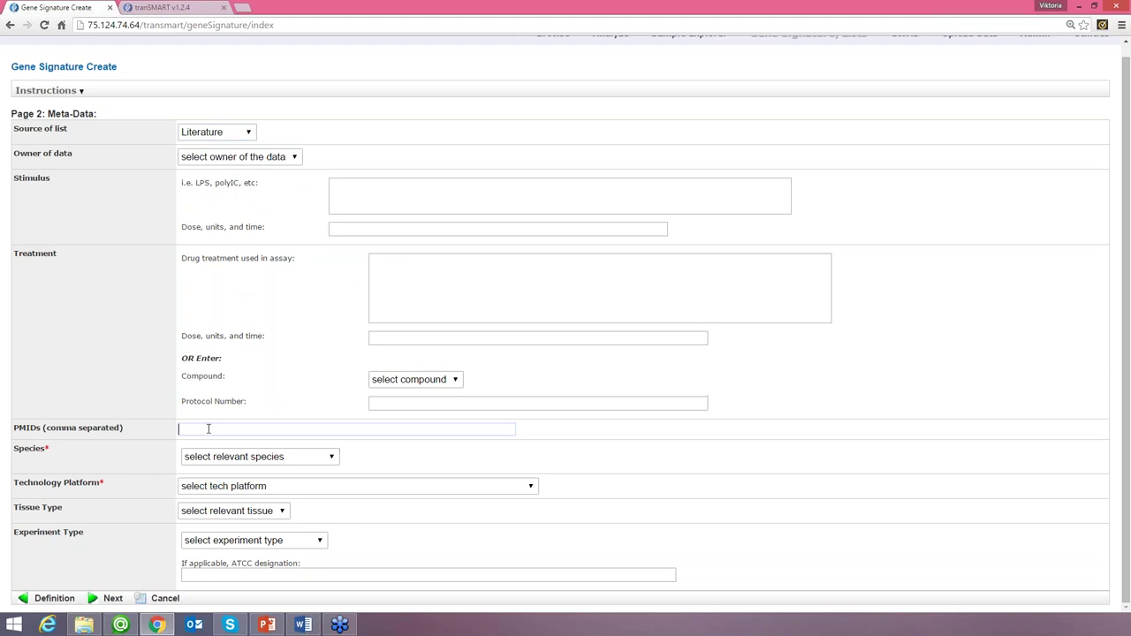
{"action": "left_click", "coordinate": [333, 458]}
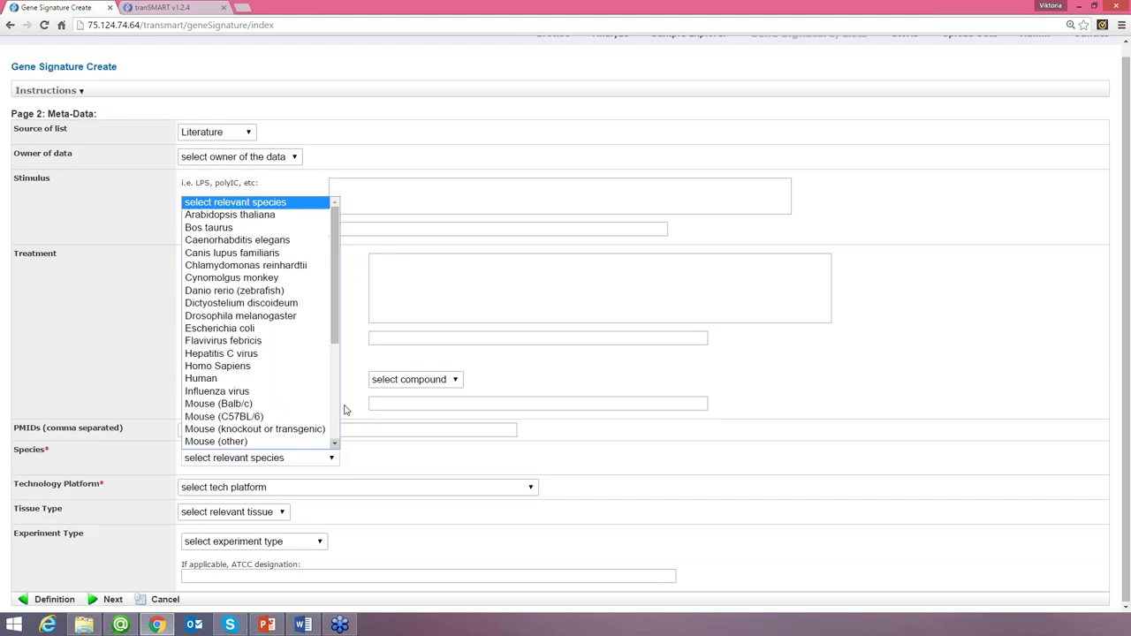
{"action": "left_click", "coordinate": [271, 367]}
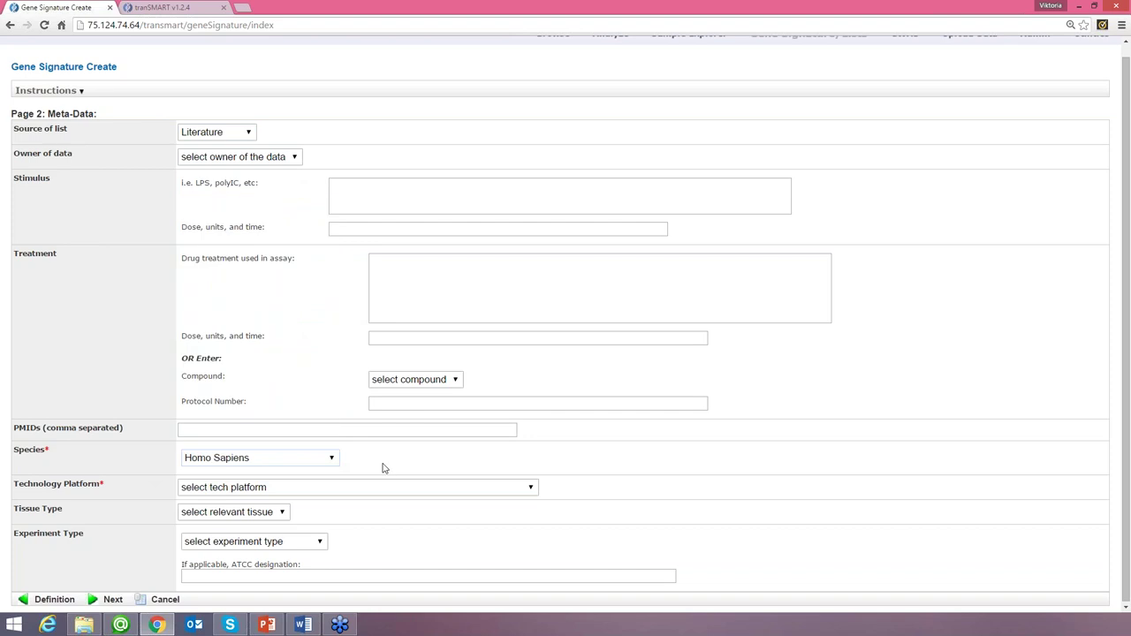
- Set the technology platform to Affymetrix HG-U133_Plus_2 [GPL570], leave the experiment type unselected, and continue to the analysis meta-data page
{"action": "left_click", "coordinate": [297, 487]}
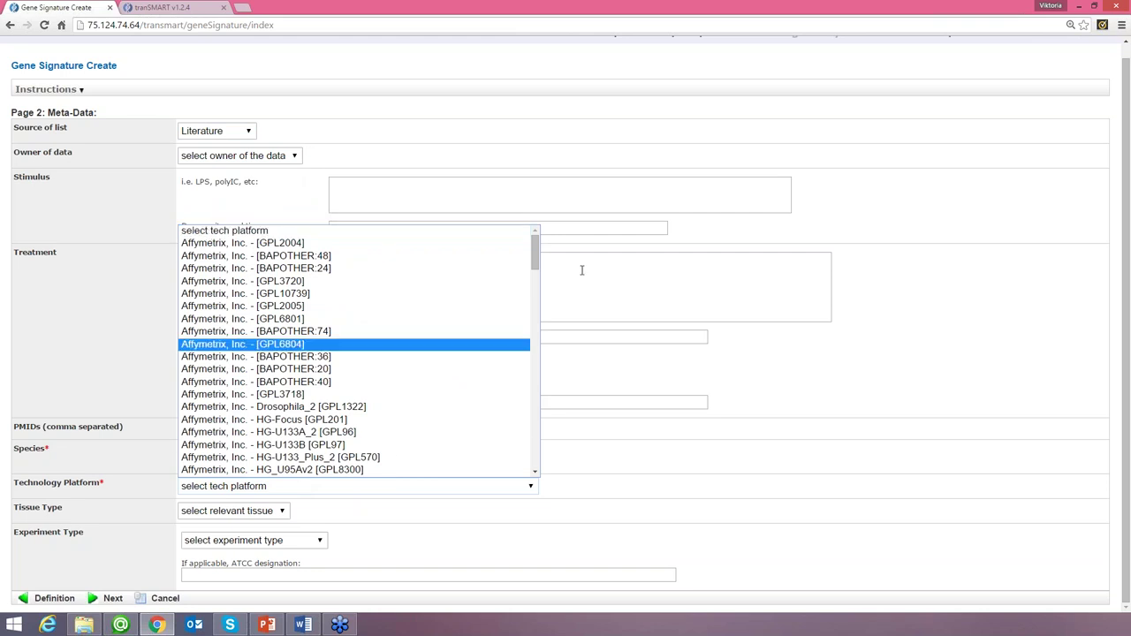
{"action": "mouse_move", "coordinate": [534, 255]}
{"action": "left_mouse_down"}
{"action": "mouse_move", "coordinate": [537, 295]}
{"action": "mouse_move", "coordinate": [545, 268]}
{"action": "left_mouse_up"}
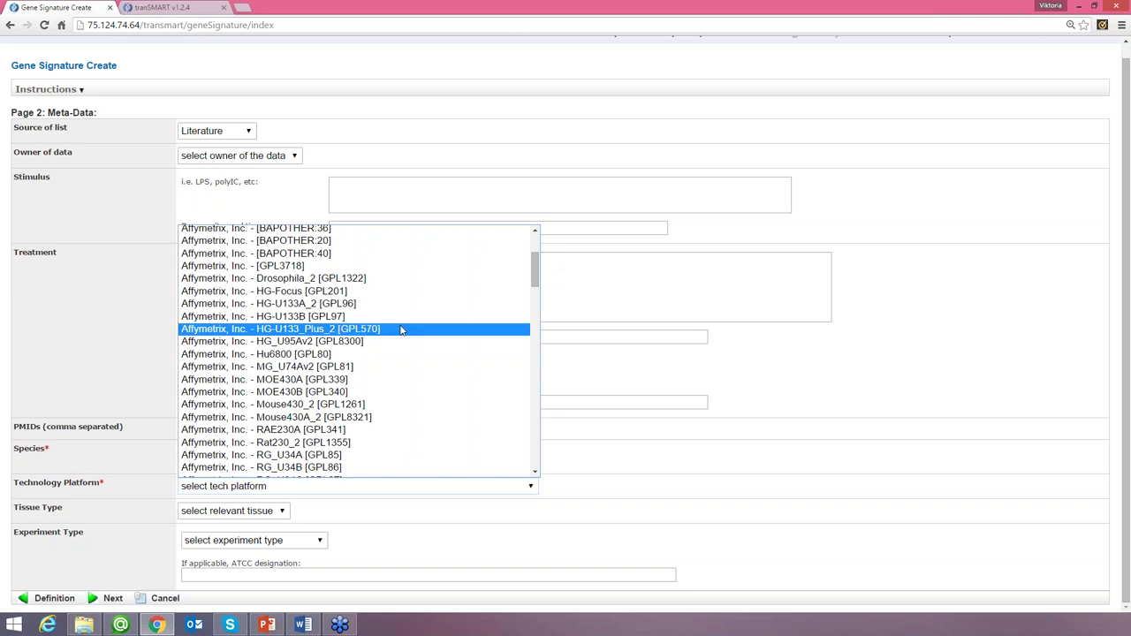
{"action": "left_click", "coordinate": [401, 330]}
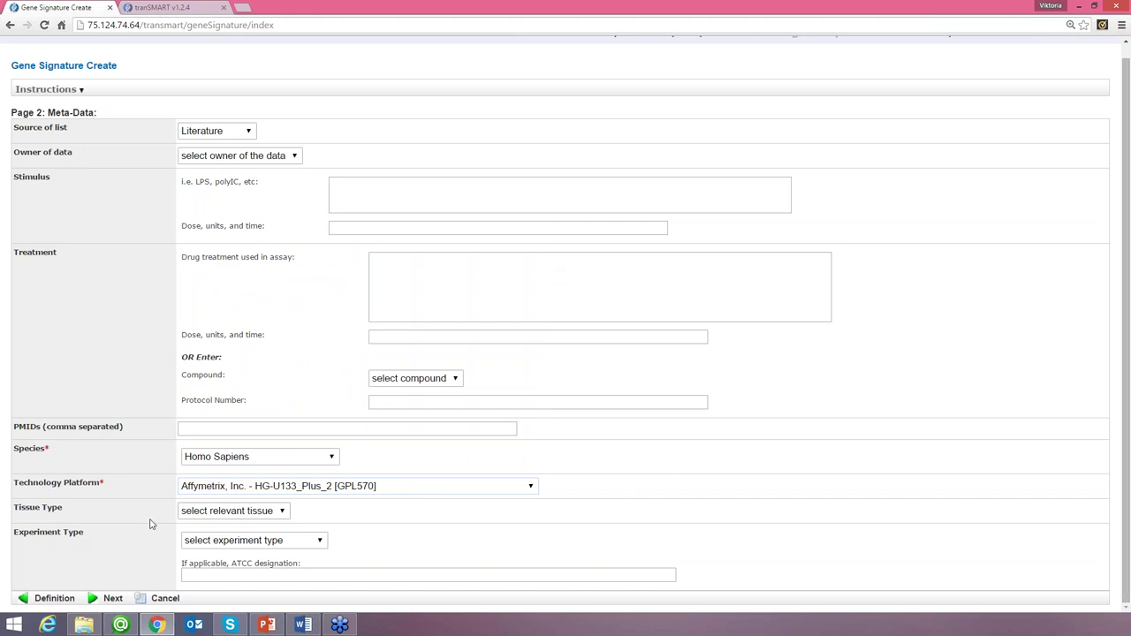
{"action": "left_click", "coordinate": [248, 542]}
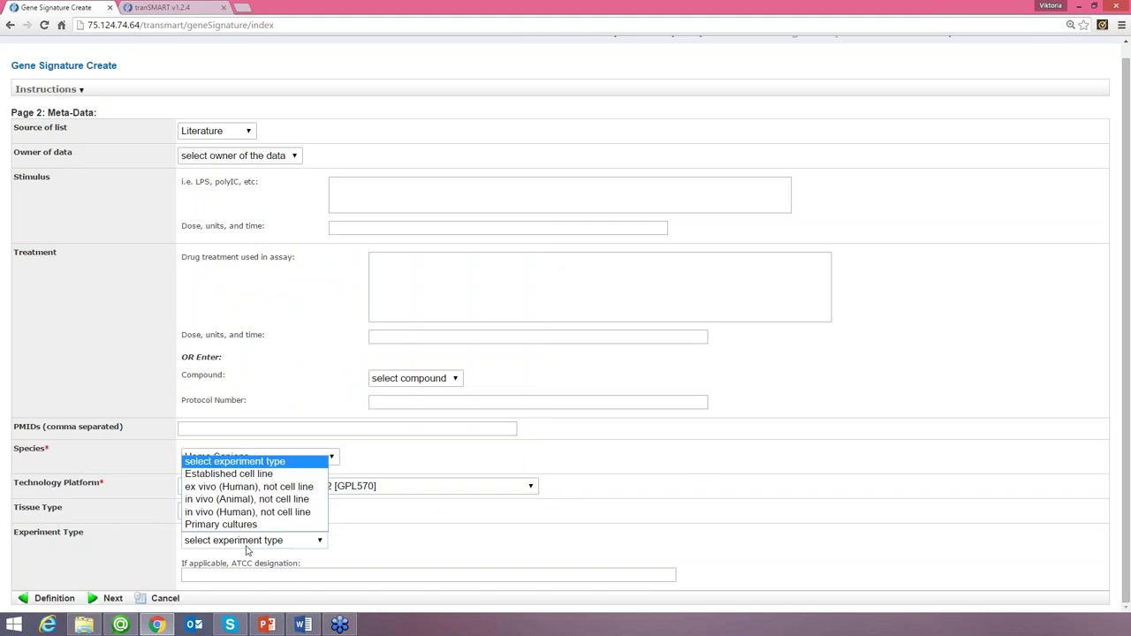
{"action": "left_click", "coordinate": [248, 545]}
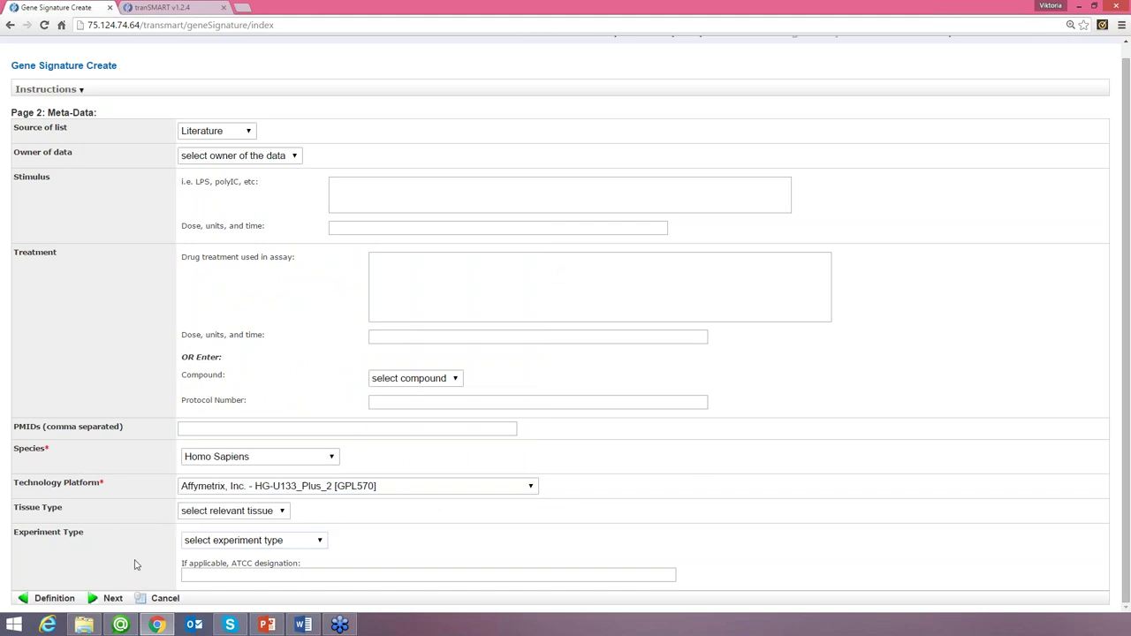
{"action": "left_click", "coordinate": [105, 600]}
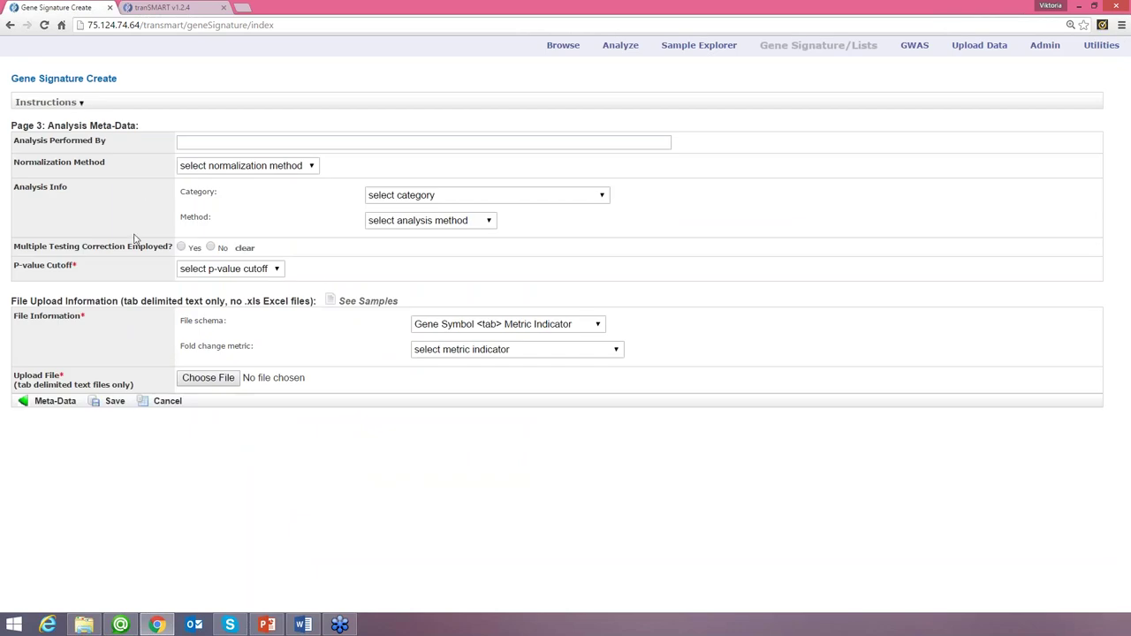
- Examine the available normalization methods, analysis categories and analysis methods without selecting any
{"action": "left_click", "coordinate": [311, 166]}
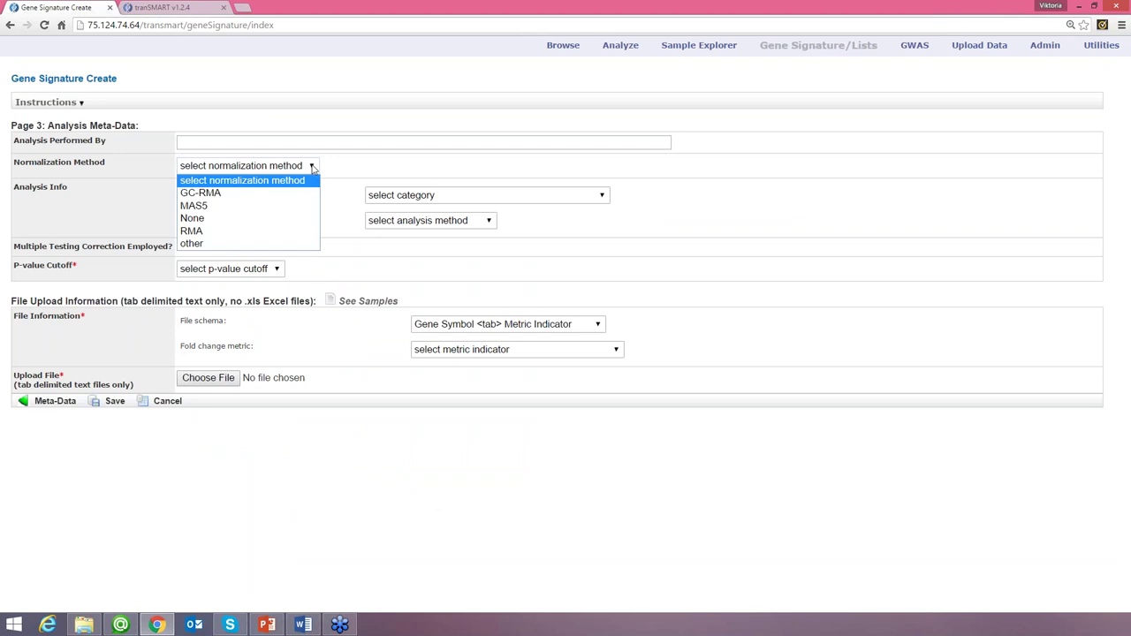
{"action": "left_click", "coordinate": [311, 166]}
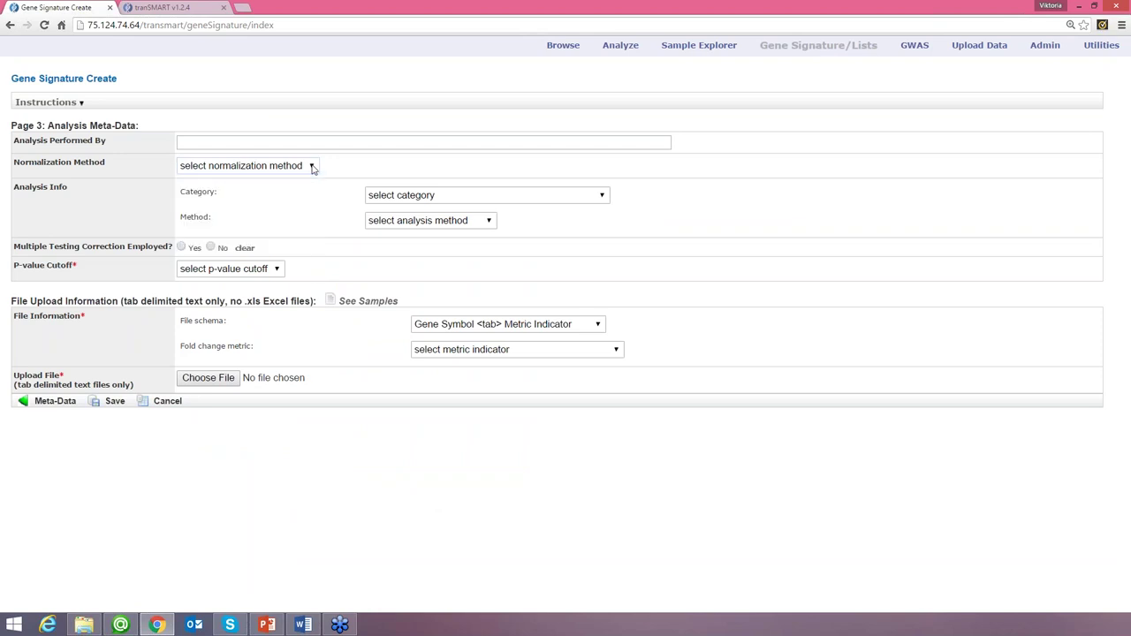
{"action": "left_click", "coordinate": [437, 195]}
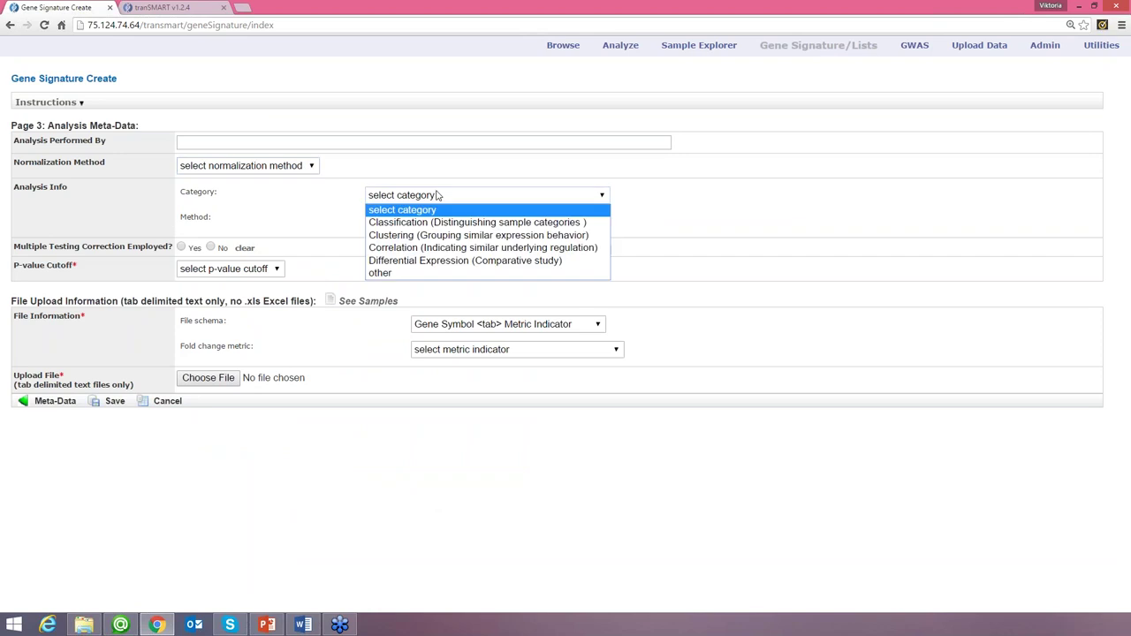
{"action": "left_click", "coordinate": [436, 195]}
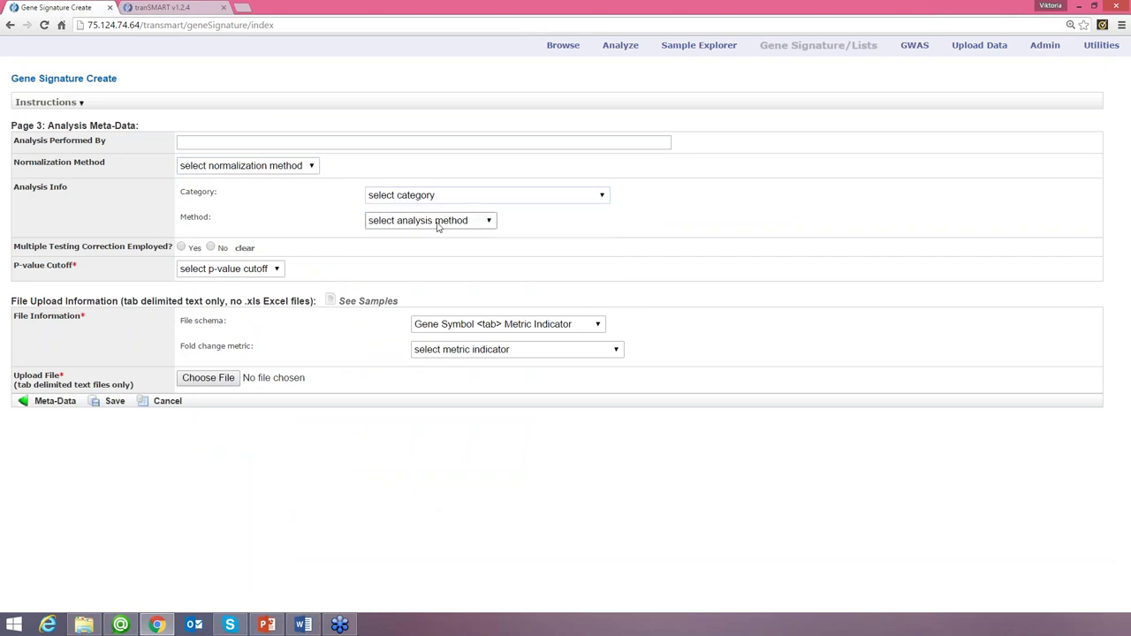
{"action": "left_click", "coordinate": [436, 222]}
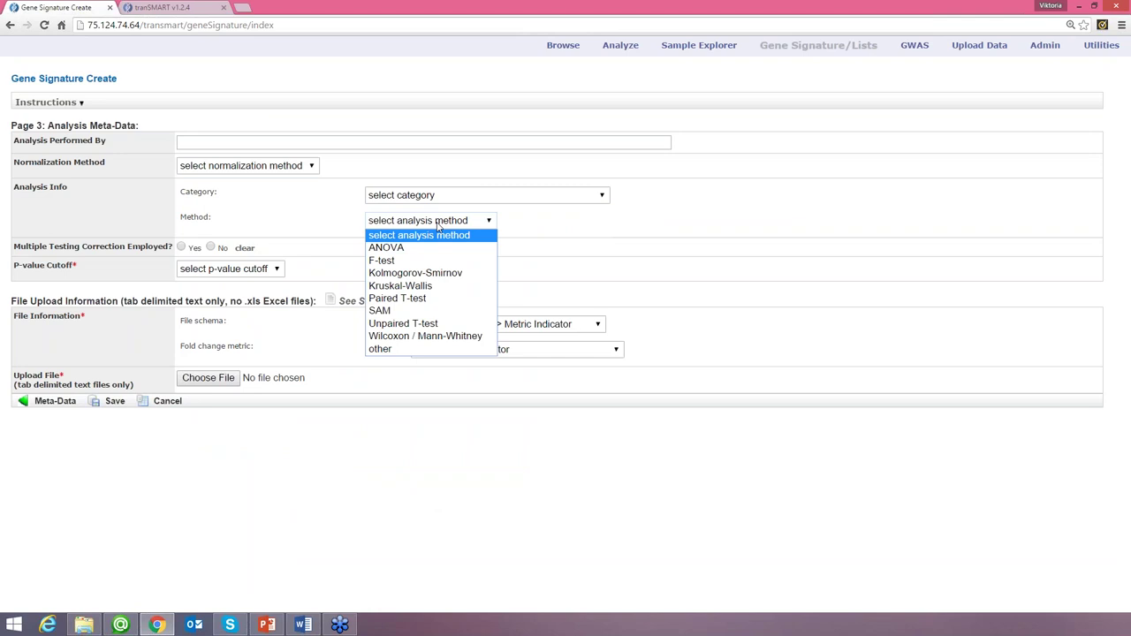
{"action": "left_click", "coordinate": [436, 225]}
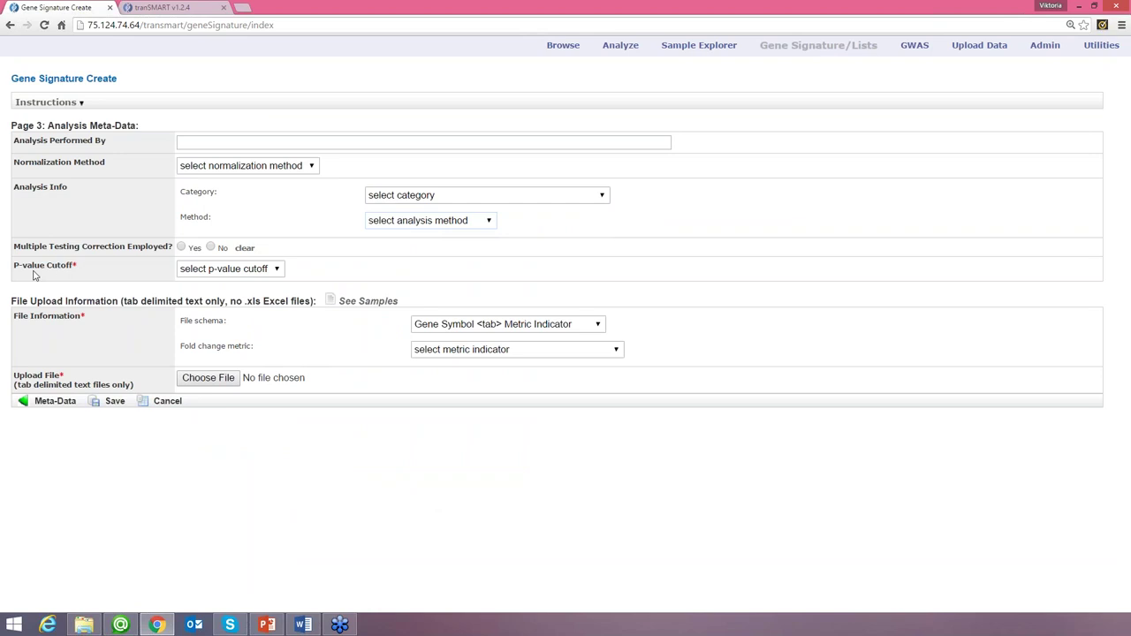
- Set the p-value cutoff to undefined, the file schema to Gene Symbol <tab> Metric Indicator, and the fold change metric to not used (i.e. gene list)
{"action": "left_click", "coordinate": [276, 269]}
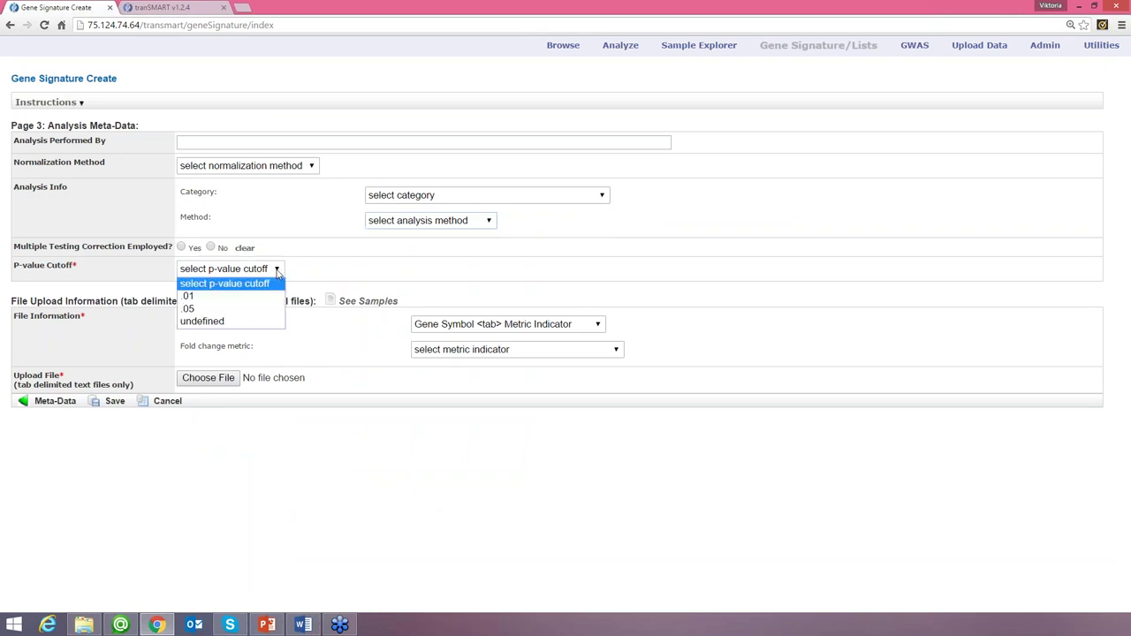
{"action": "left_click", "coordinate": [252, 324]}
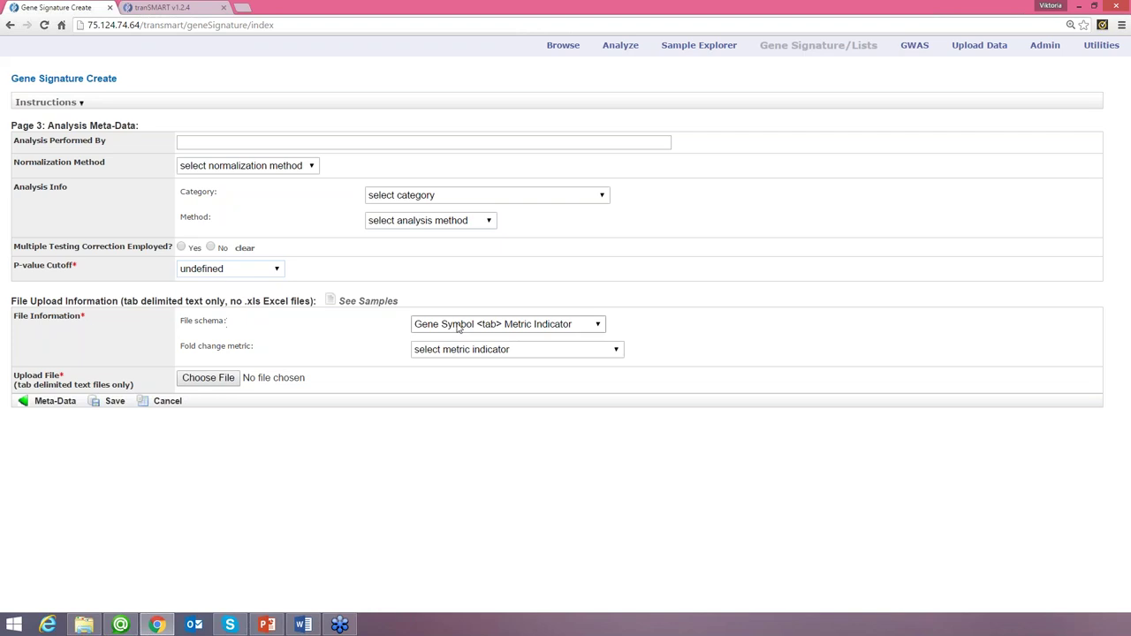
{"action": "left_click", "coordinate": [596, 325]}
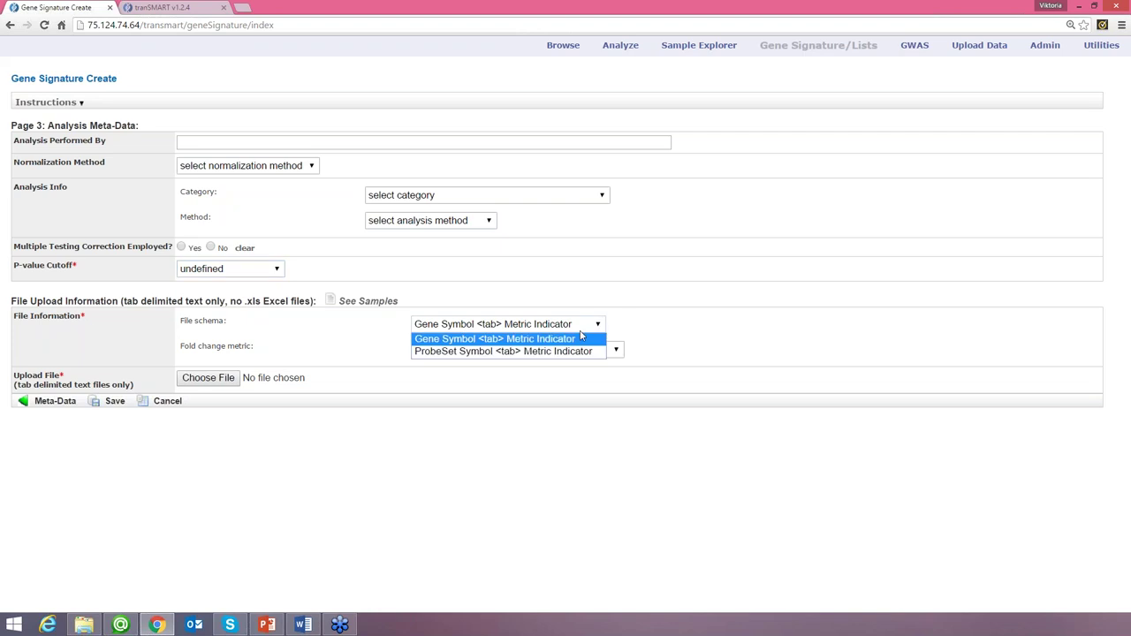
{"action": "left_click", "coordinate": [461, 344]}
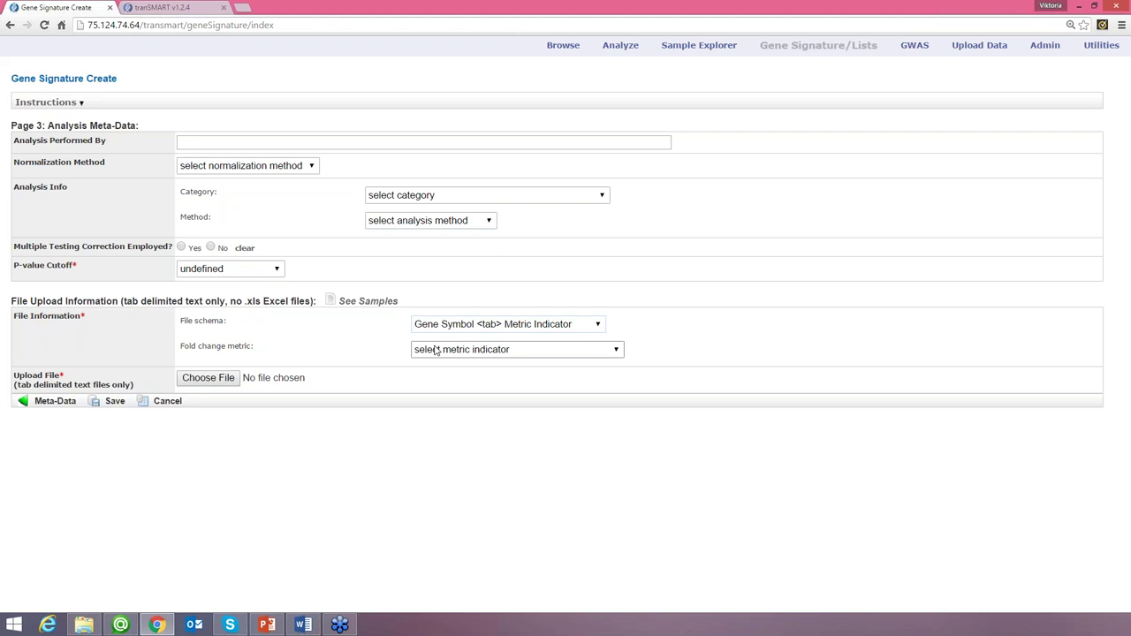
{"action": "left_click", "coordinate": [435, 351]}
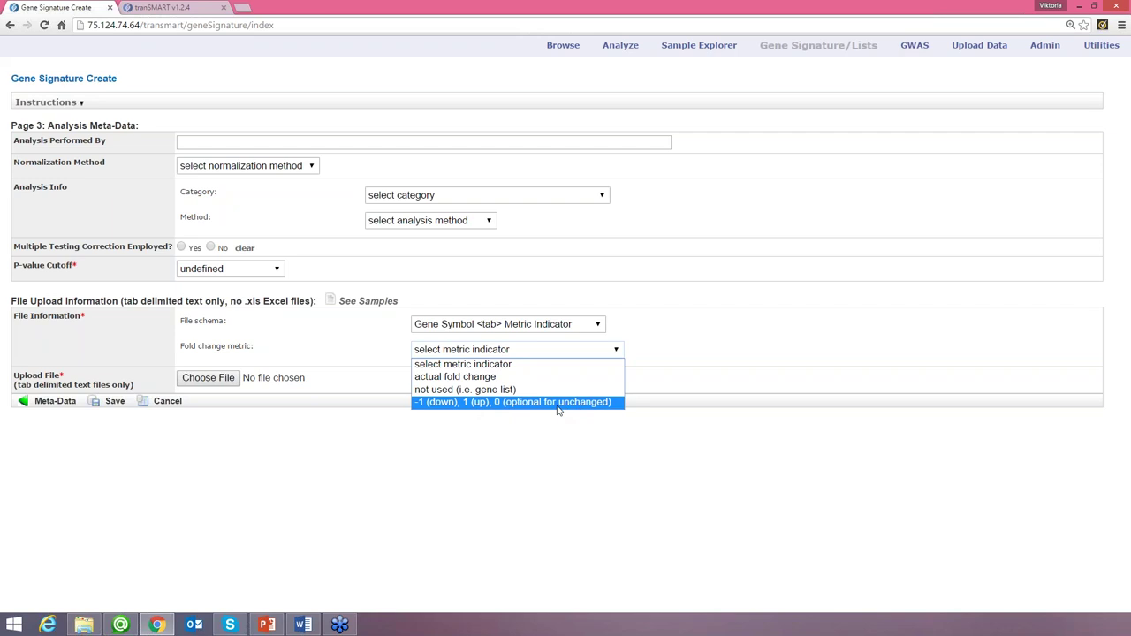
{"action": "left_click", "coordinate": [512, 389]}
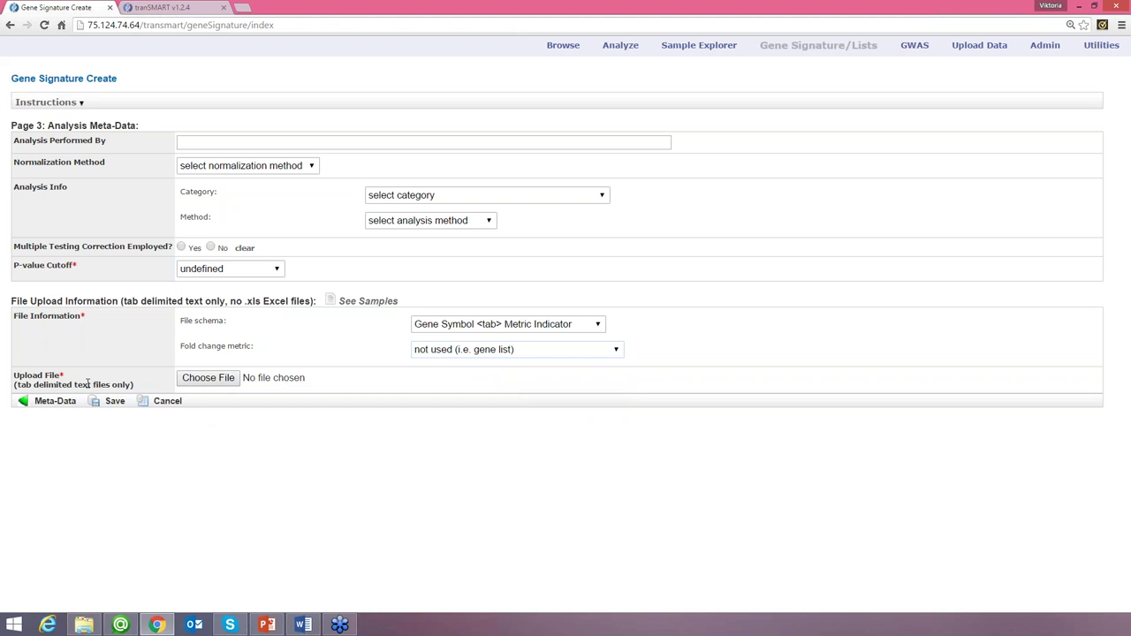
- Open the sample upload files and examine the example formats for gene lists and gene signatures
{"action": "left_click", "coordinate": [356, 303]}
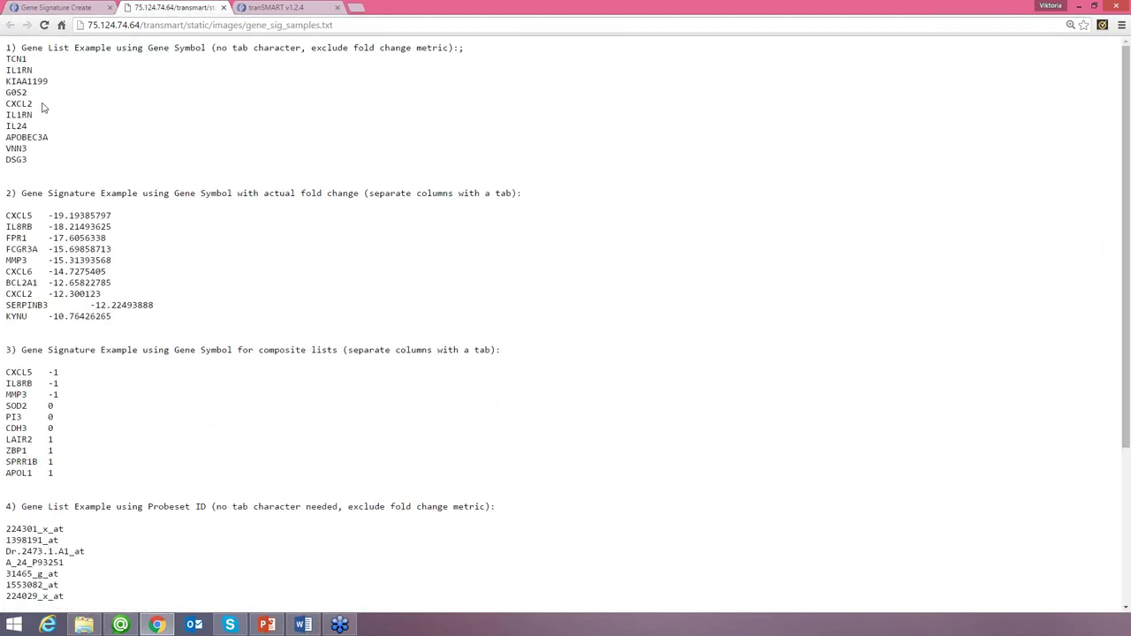
{"action": "scroll", "coordinate": [157, 256], "scroll_direction": "down", "scroll_amount": 1}
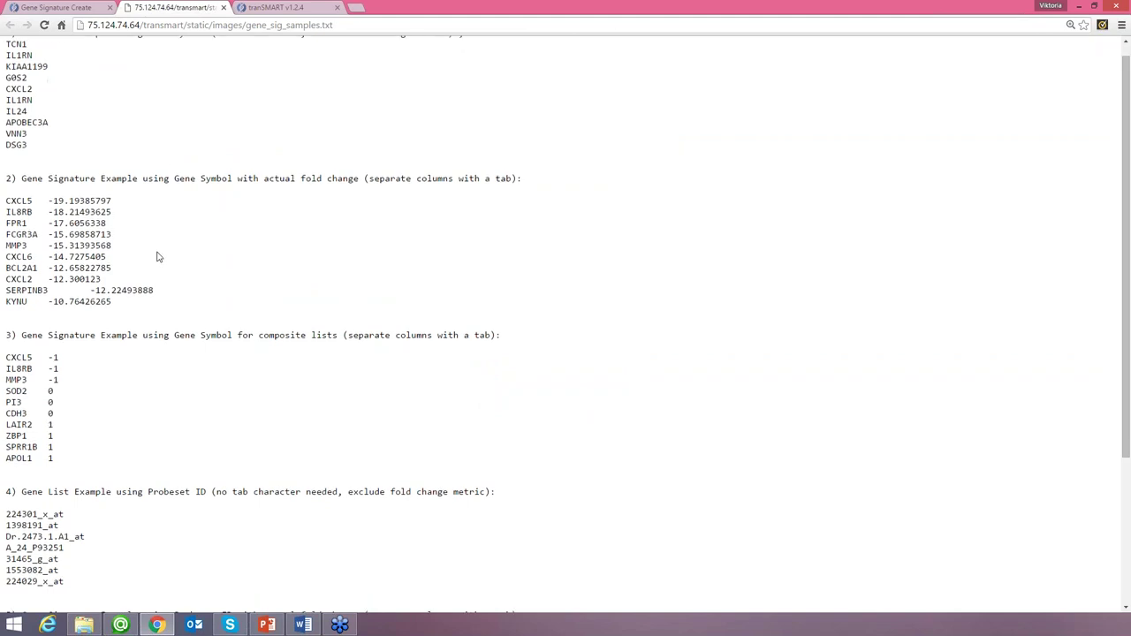
{"action": "scroll", "coordinate": [159, 260], "scroll_direction": "down", "scroll_amount": 2}
{"action": "scroll", "coordinate": [150, 256], "scroll_direction": "up", "scroll_amount": 4}
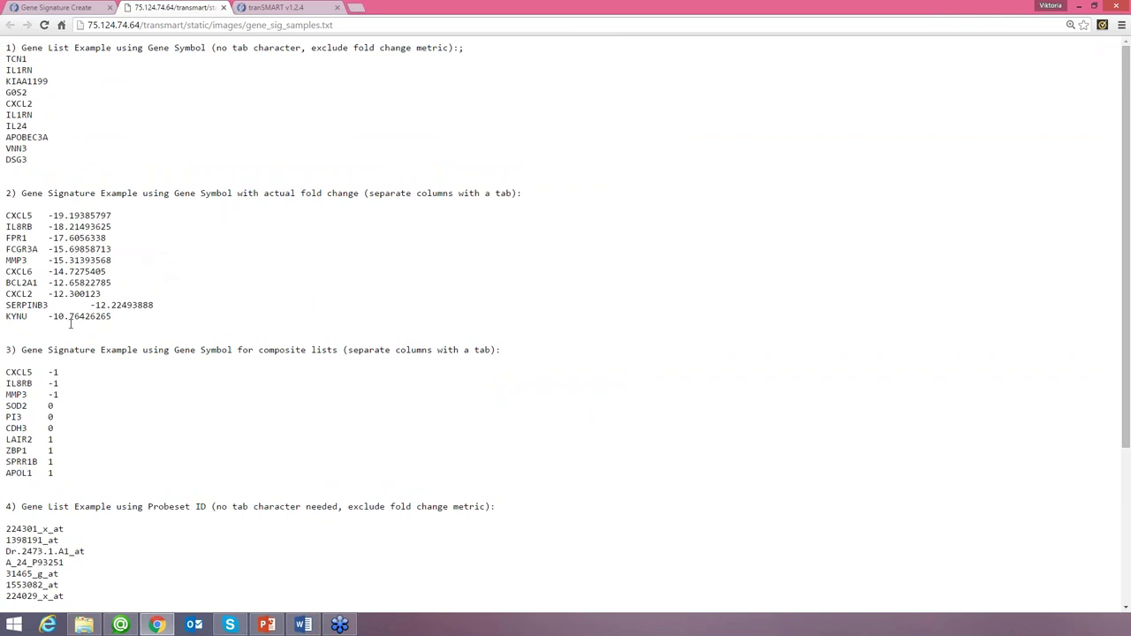
- Review the remaining composite-list and Probeset ID examples, and close the sample formats page
{"action": "scroll", "coordinate": [105, 302], "scroll_direction": "down", "scroll_amount": 5}
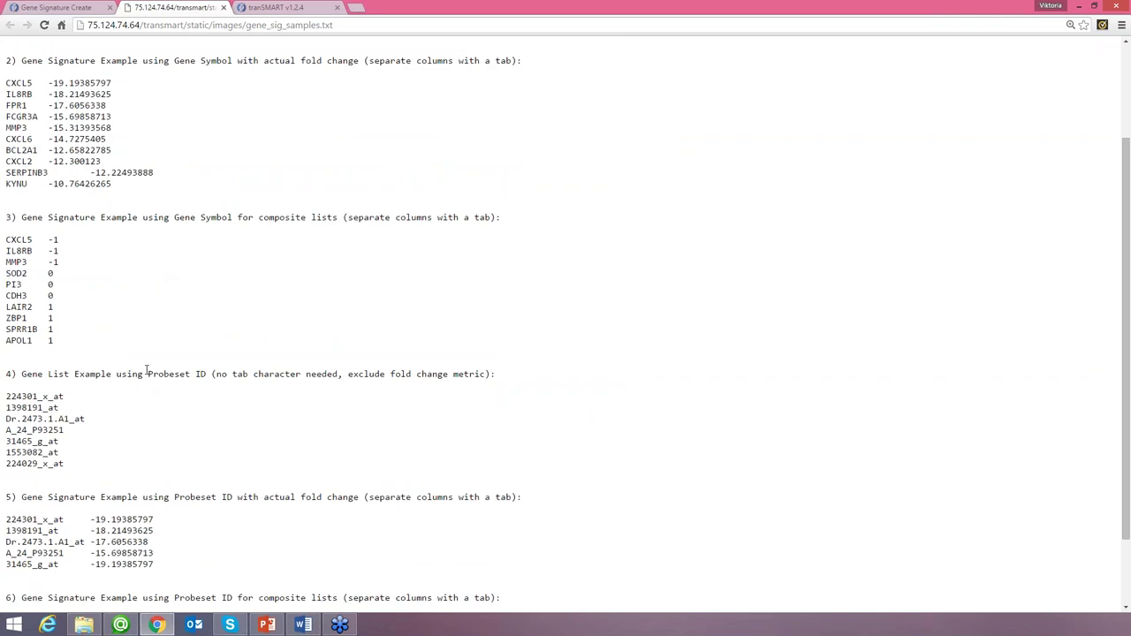
{"action": "scroll", "coordinate": [139, 159], "scroll_direction": "up", "scroll_amount": 5}
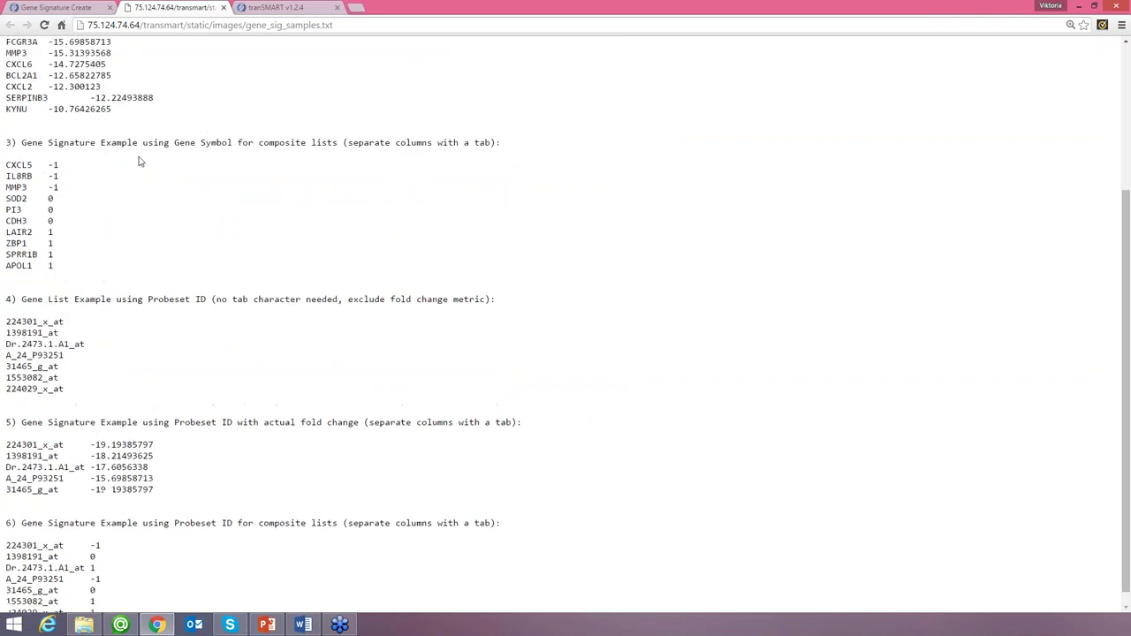
{"action": "left_click", "coordinate": [224, 8]}
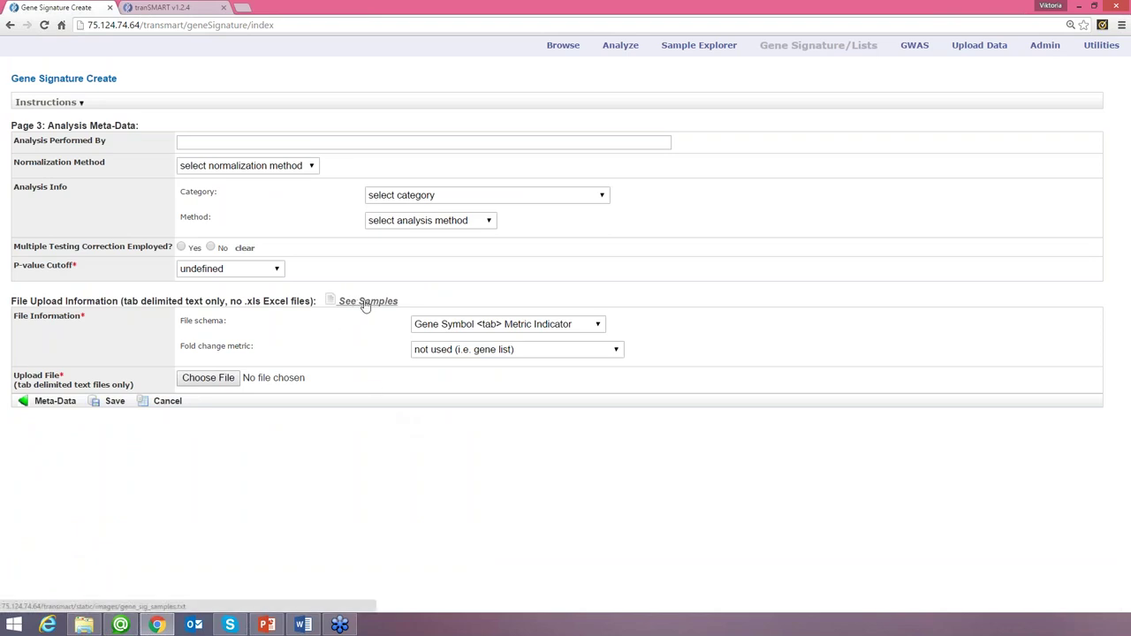
- Choose syntenin_list.txt as the upload file and save the new gene list
{"action": "left_click", "coordinate": [208, 377]}
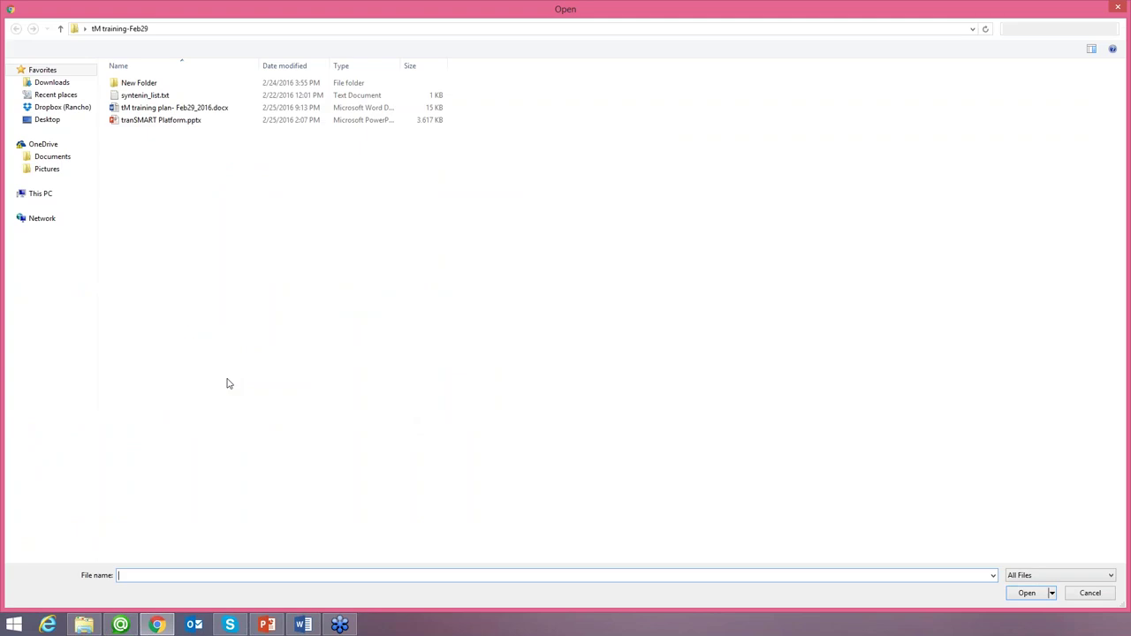
{"action": "left_click", "coordinate": [157, 97]}
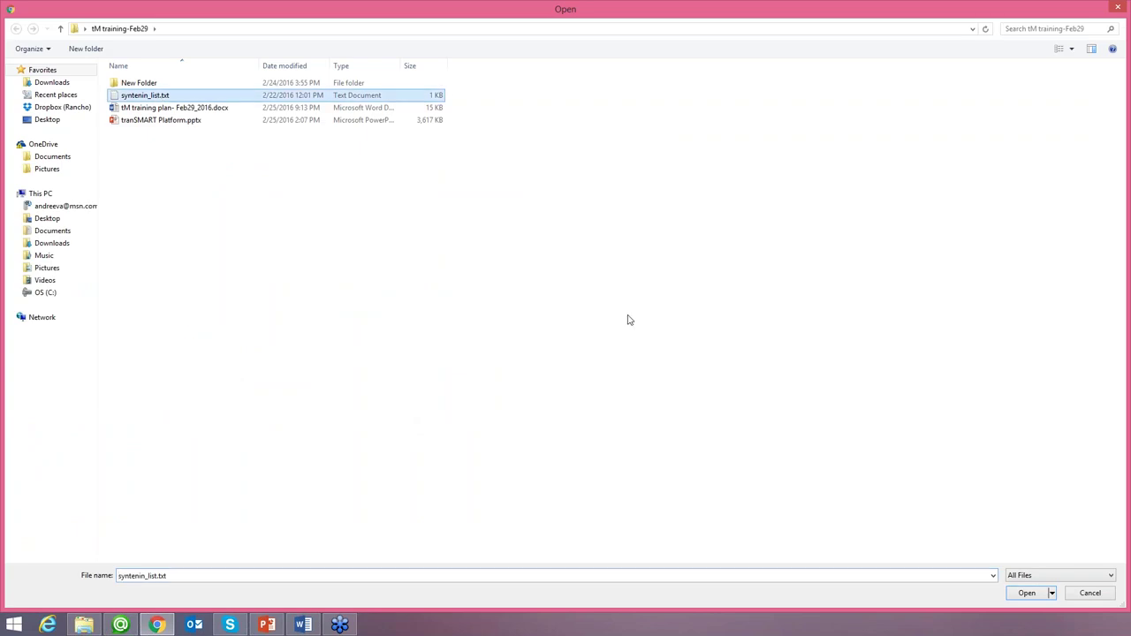
{"action": "left_click", "coordinate": [1027, 592]}
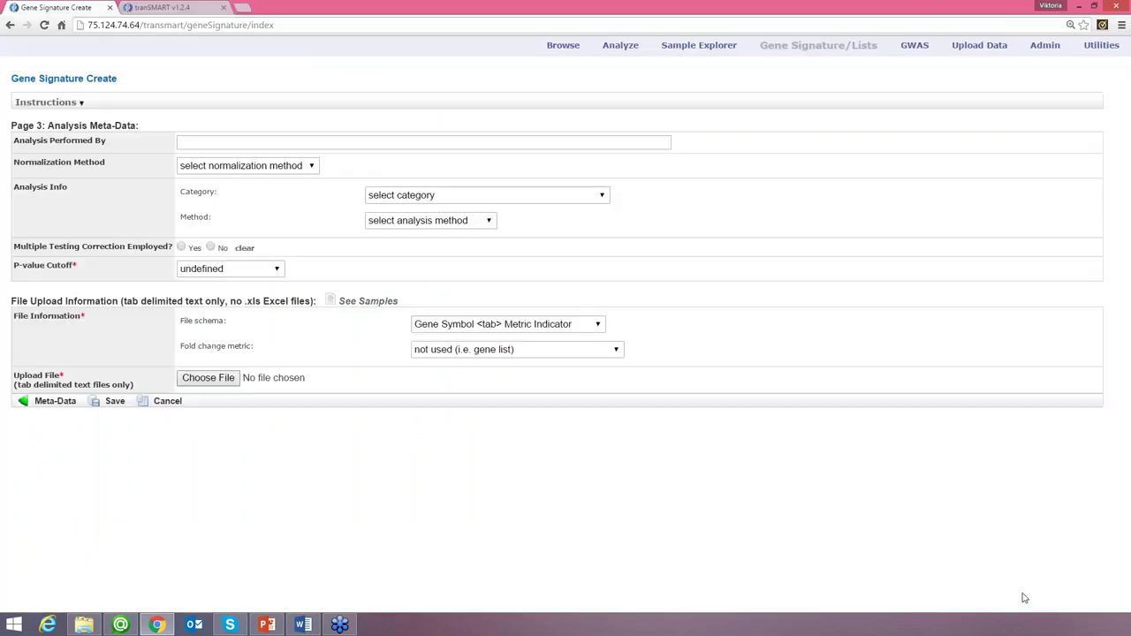
{"action": "left_click", "coordinate": [104, 402]}
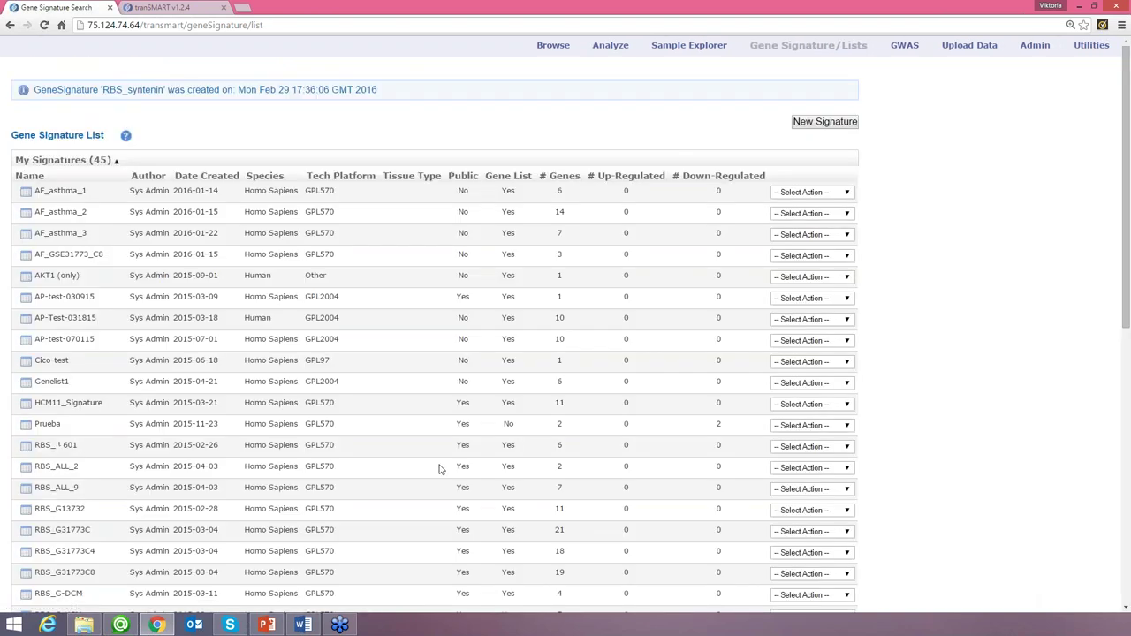
- Find RBS_syntenin in the signature list, inspect its gene signature items, and close the details
{"action": "scroll", "coordinate": [1120, 155], "scroll_direction": "down", "scroll_amount": 1}
{"action": "left_click_drag", "start_coordinate": [1120, 156], "coordinate": [1094, 379]}
{"action": "left_click", "coordinate": [53, 308]}
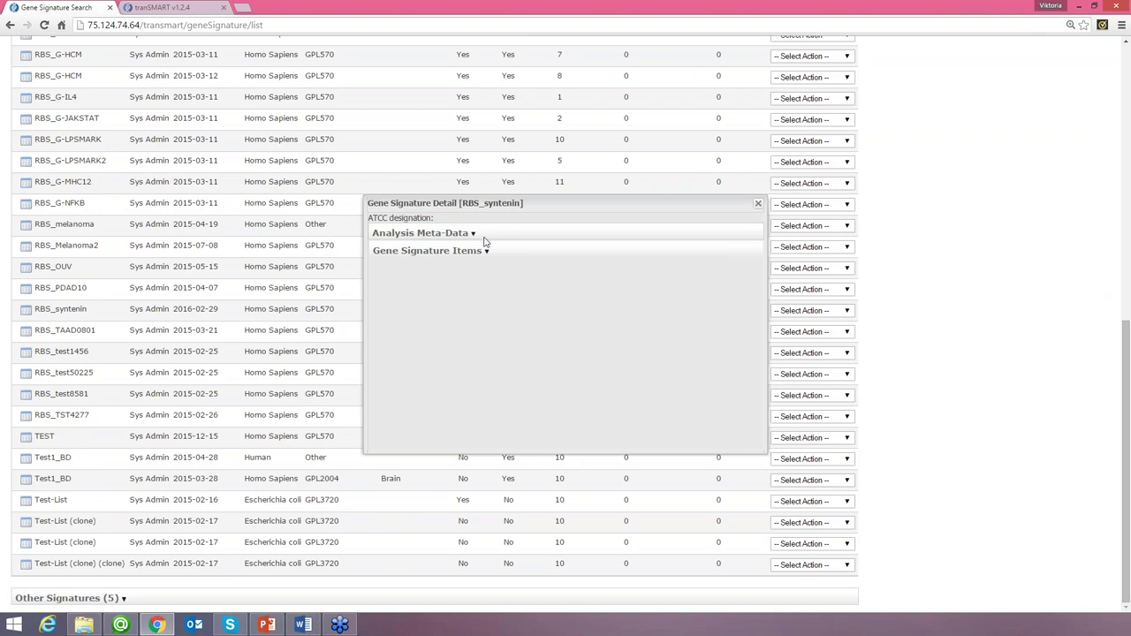
{"action": "left_click", "coordinate": [460, 251]}
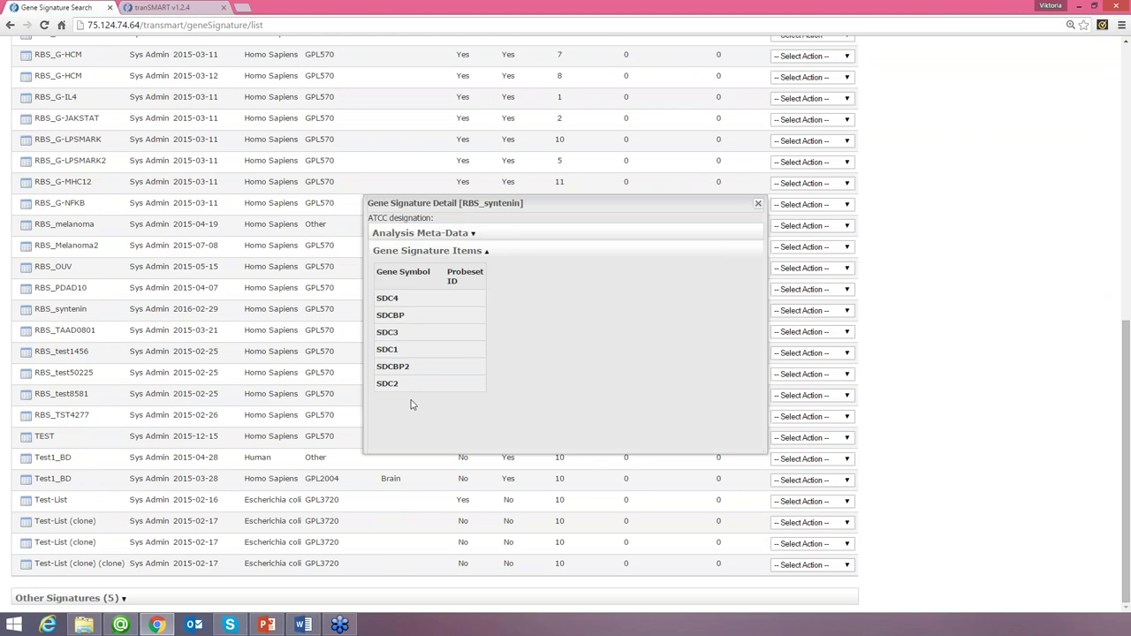
{"action": "left_click", "coordinate": [758, 204]}
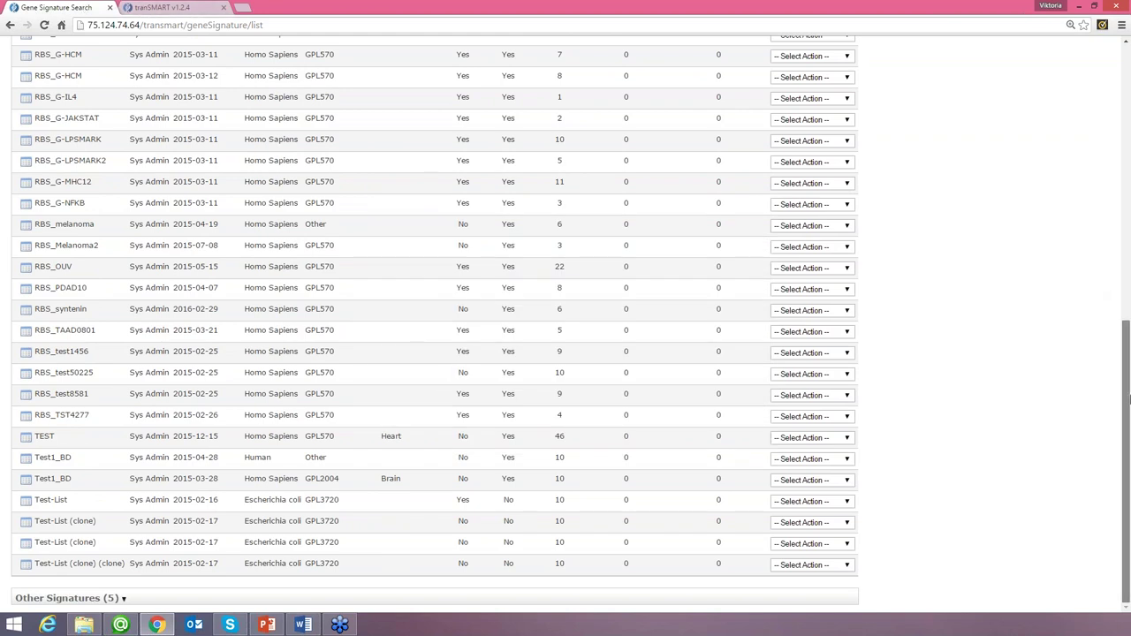
- Return to Analyze and define Subset 1 as Metastasis No and Subset 2 as Metastasis Yes from GSE27831
{"action": "left_click_drag", "start_coordinate": [1125, 318], "coordinate": [1126, 53]}
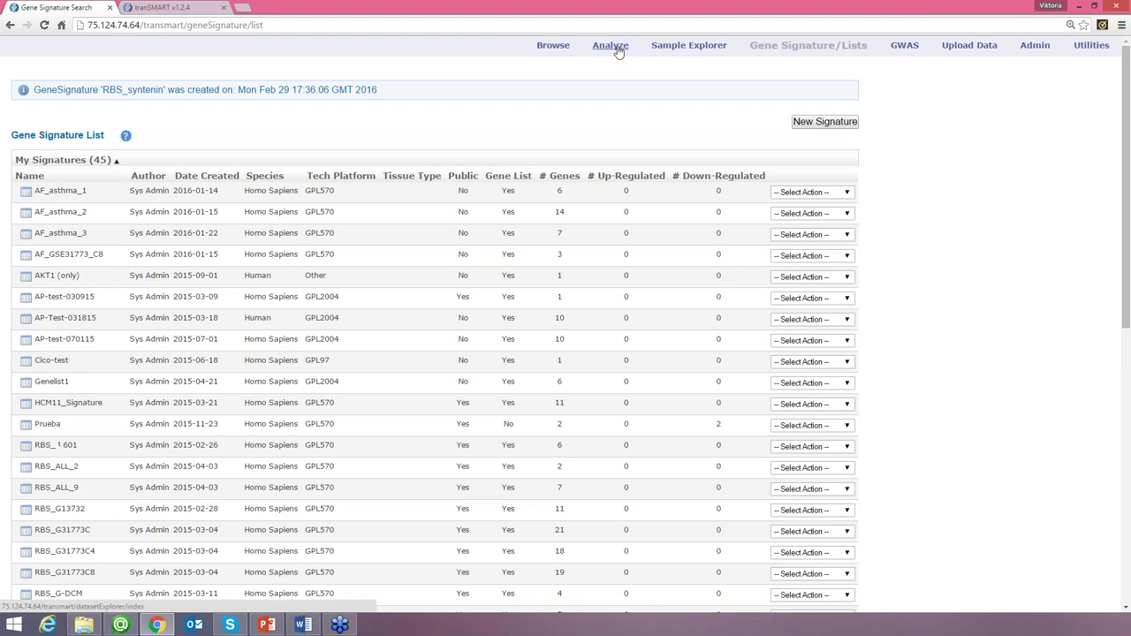
{"action": "left_click", "coordinate": [616, 46]}
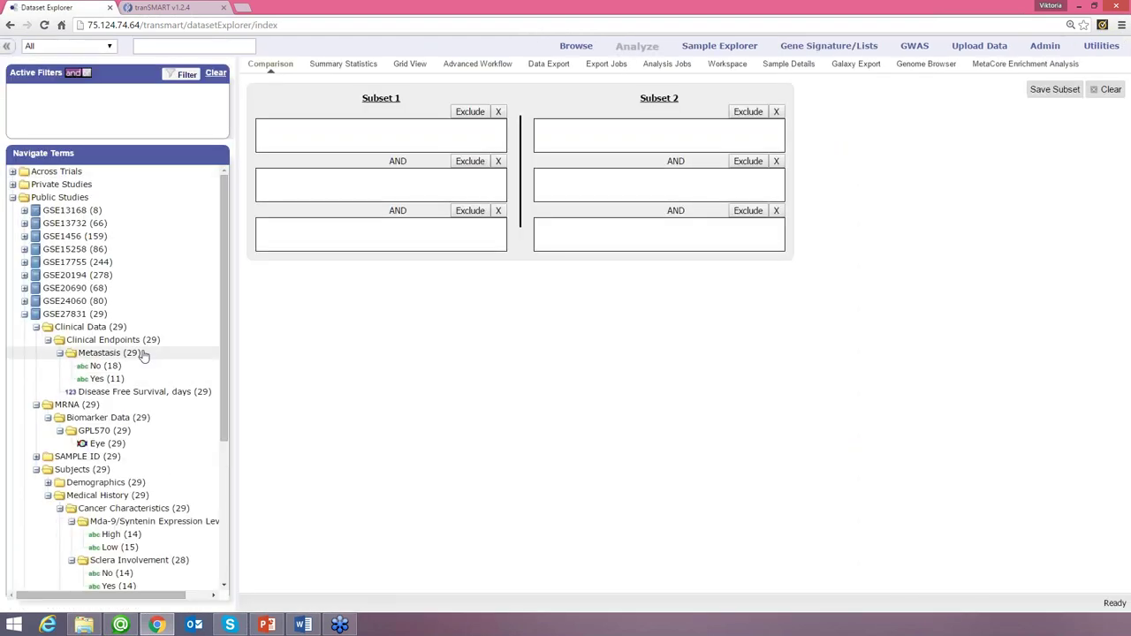
{"action": "left_click_drag", "start_coordinate": [224, 193], "coordinate": [221, 279]}
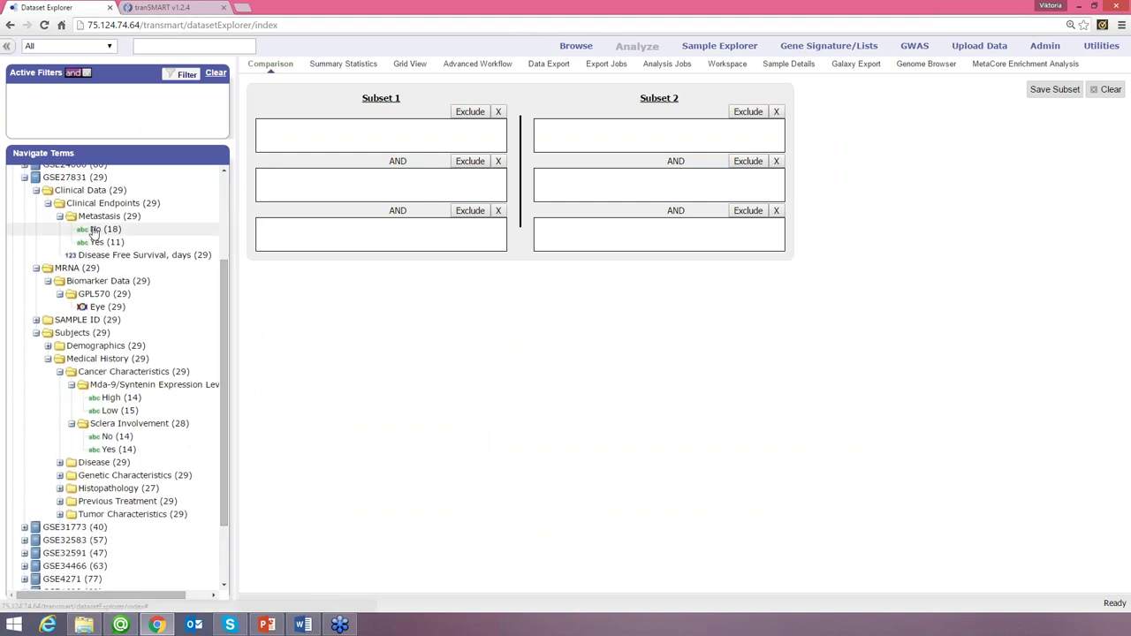
{"action": "left_click_drag", "start_coordinate": [95, 229], "coordinate": [269, 132]}
{"action": "left_click_drag", "start_coordinate": [98, 242], "coordinate": [565, 131]}
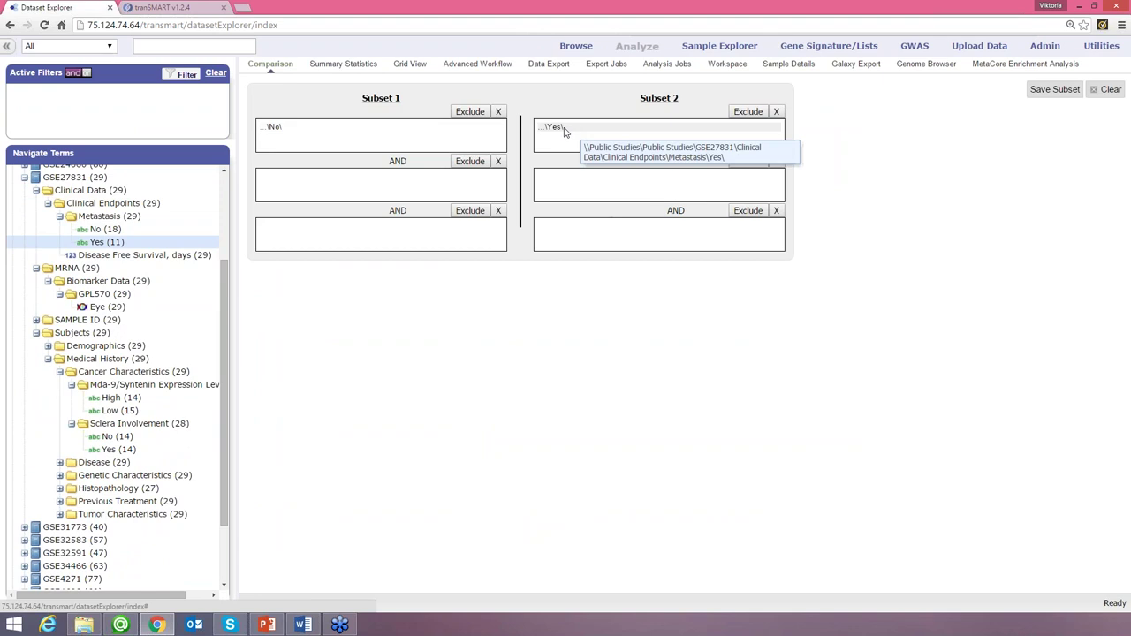
- Select Table with Fisher Test as the advanced workflow analysis for the two cohorts
{"action": "left_click", "coordinate": [474, 67]}
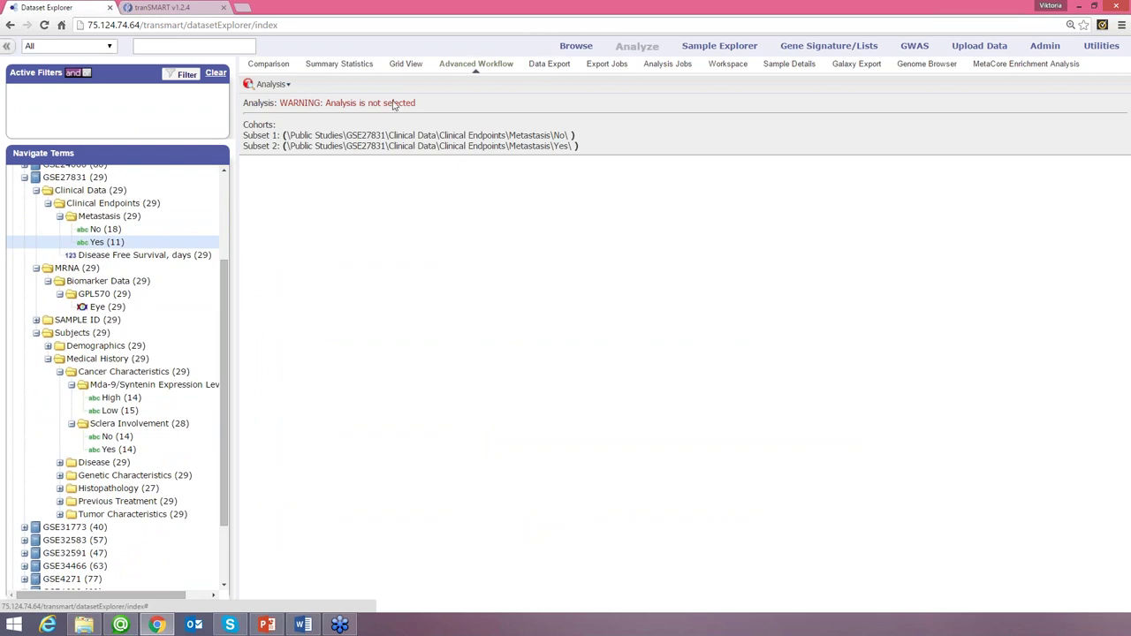
{"action": "left_click", "coordinate": [287, 85]}
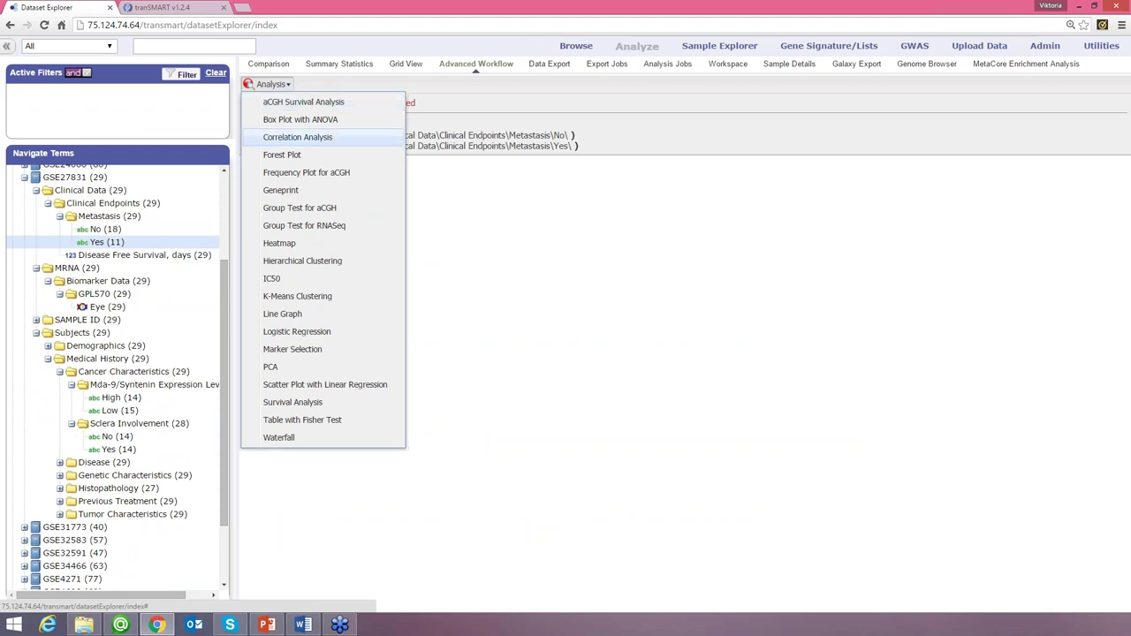
{"action": "left_click", "coordinate": [304, 422]}
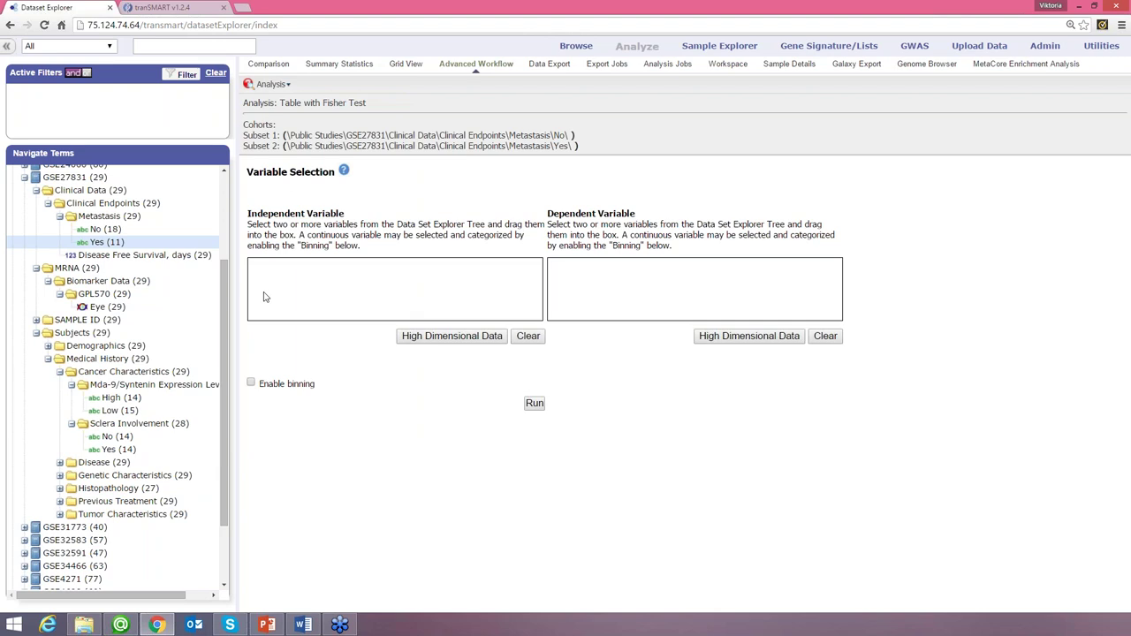
- Run the Fisher test with Metastasis as the independent variable and Mda-9/Syntenin Expression Level as the dependent variable
{"action": "key", "text": "alt+Tab"}
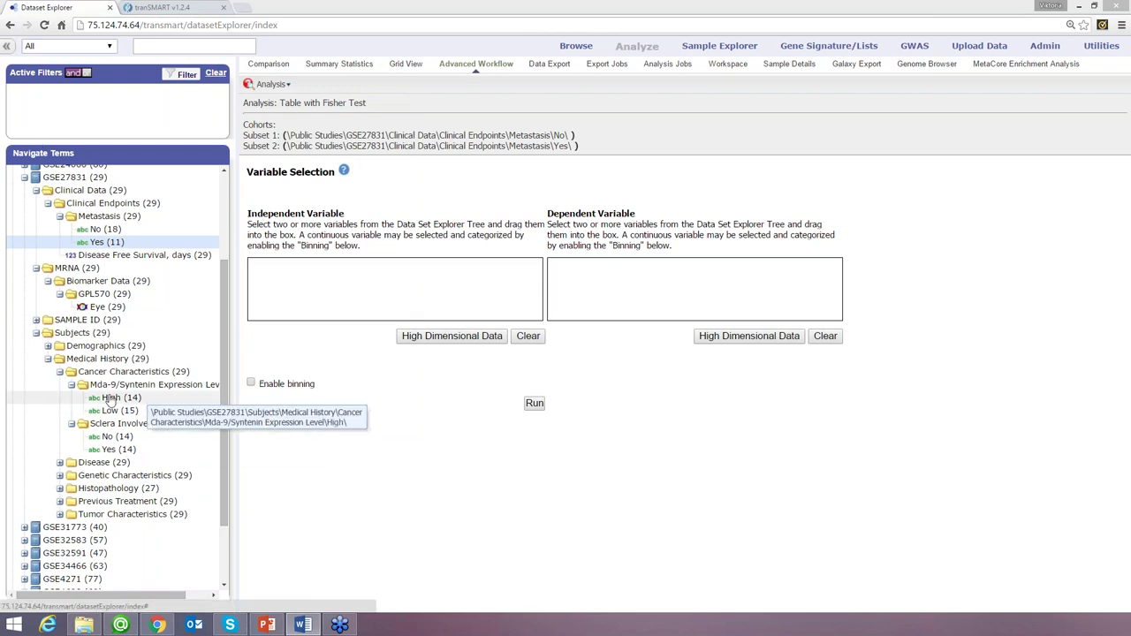
{"action": "left_click", "coordinate": [94, 217]}
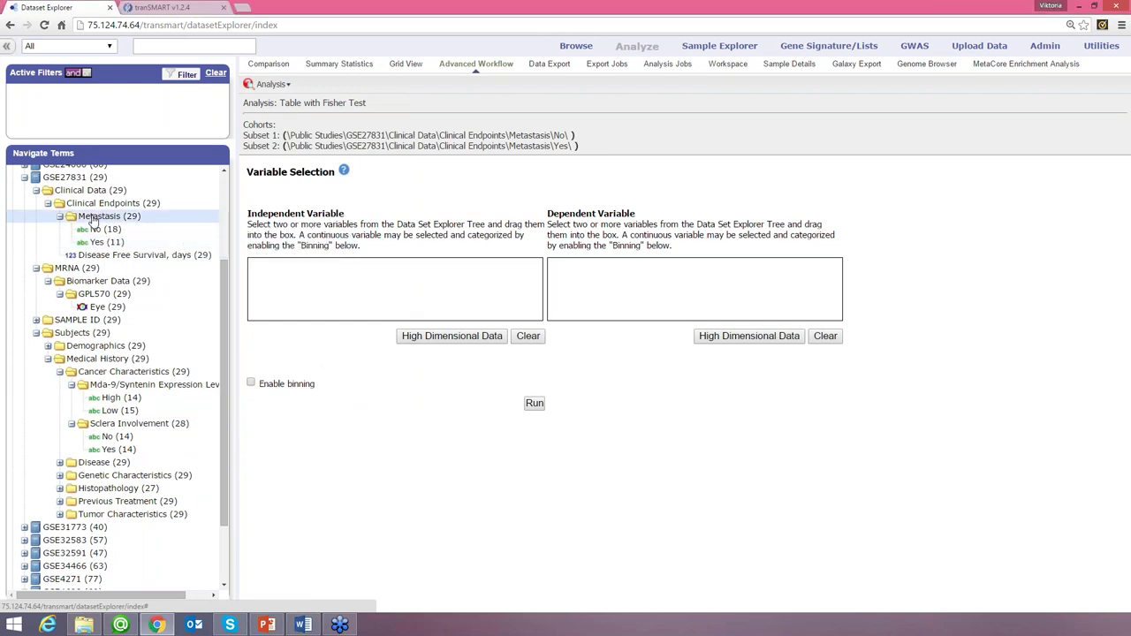
{"action": "left_click", "coordinate": [94, 217]}
{"action": "left_click_drag", "start_coordinate": [141, 387], "coordinate": [576, 266]}
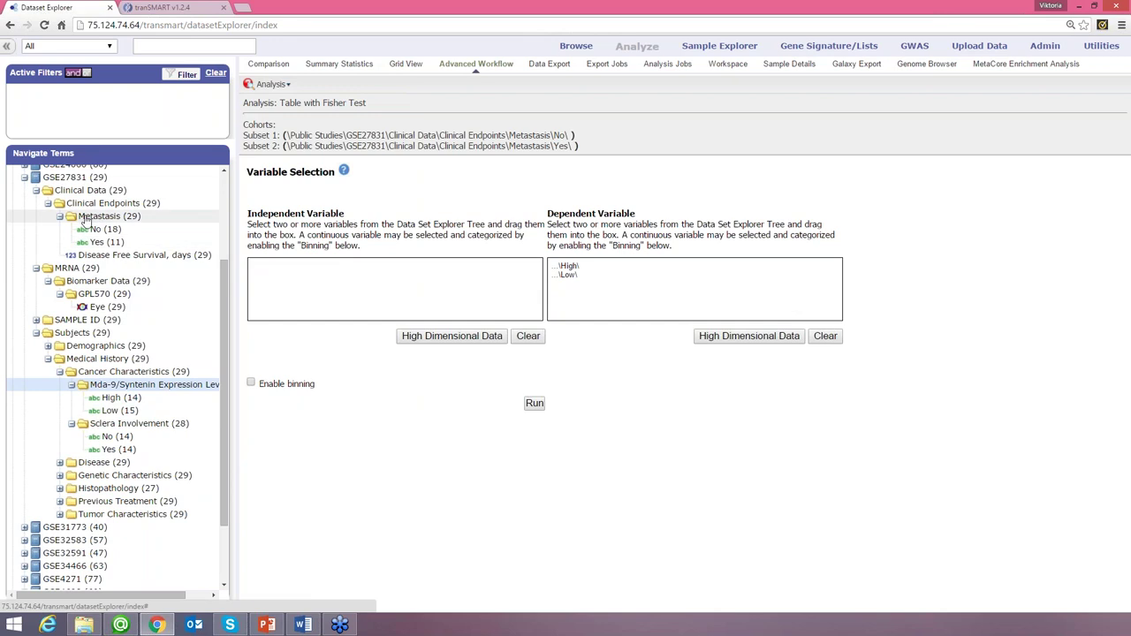
{"action": "left_click_drag", "start_coordinate": [86, 220], "coordinate": [269, 272]}
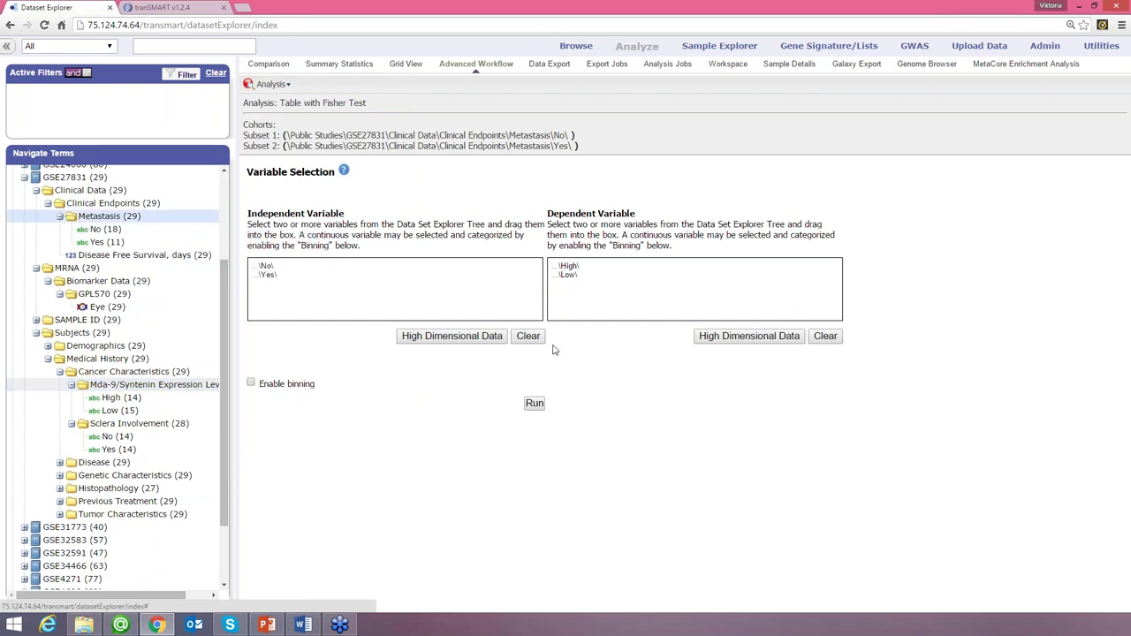
{"action": "left_click", "coordinate": [534, 403]}
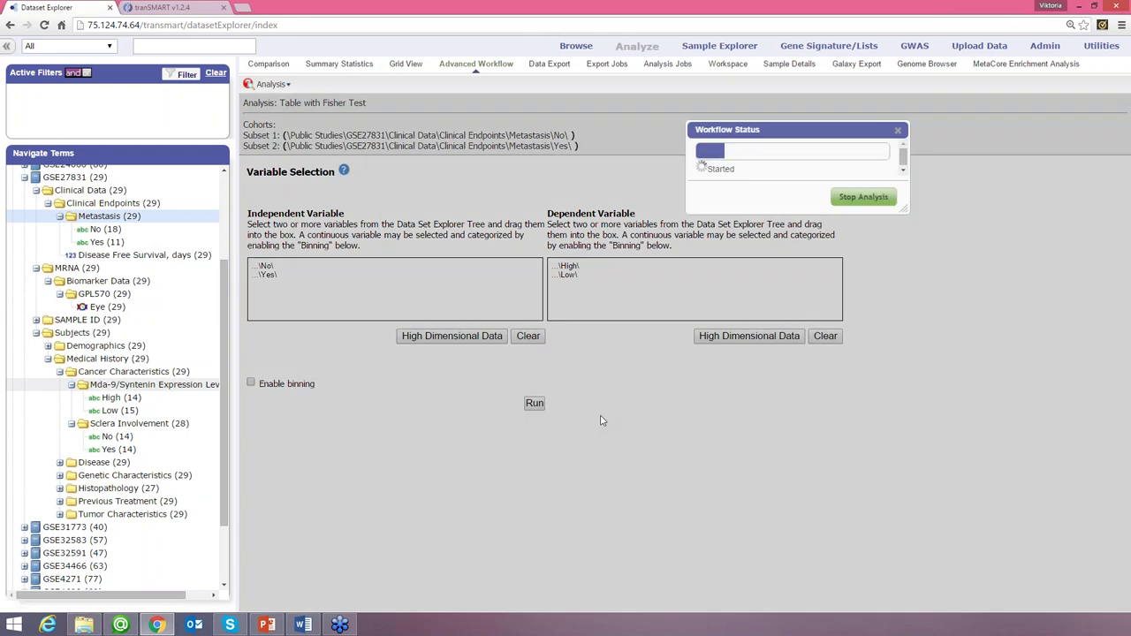
{"action": "scroll", "coordinate": [543, 369], "scroll_direction": "down", "scroll_amount": 1}
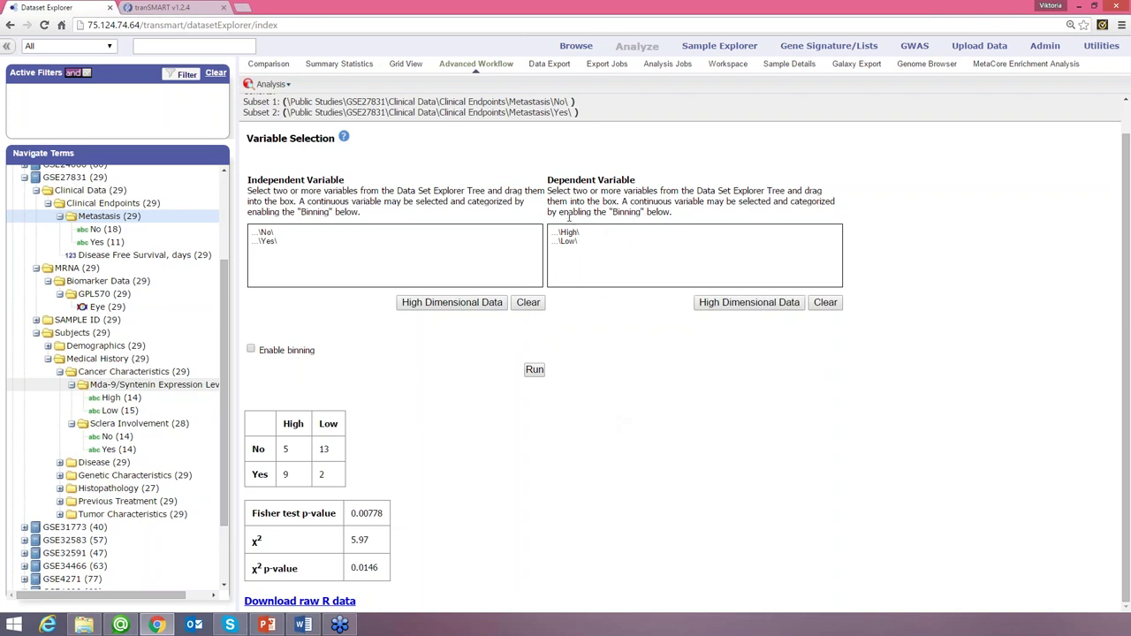
- Replace the dependent variable with Disease Free Survival, days, and enable binning for it
{"action": "left_click", "coordinate": [827, 303]}
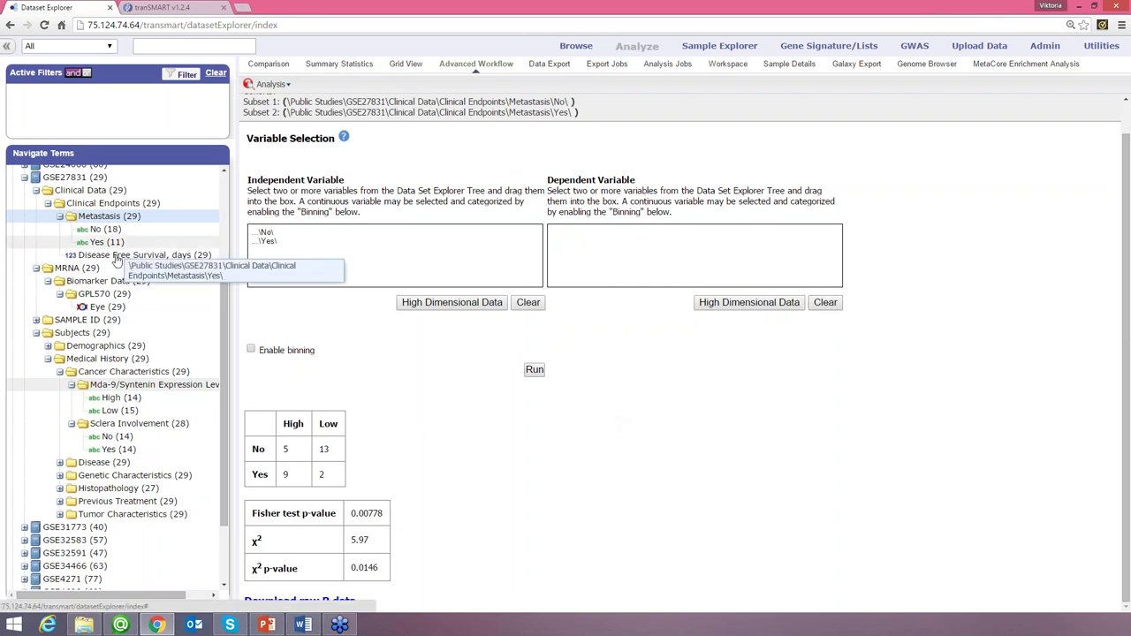
{"action": "left_click_drag", "start_coordinate": [116, 260], "coordinate": [573, 242]}
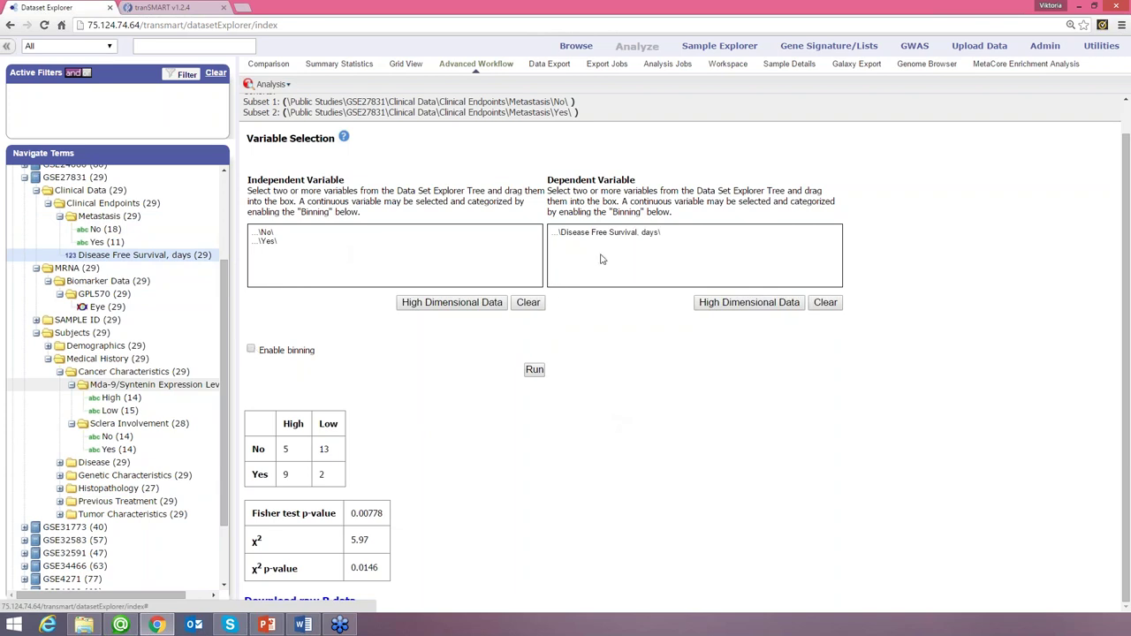
{"action": "left_click", "coordinate": [252, 351]}
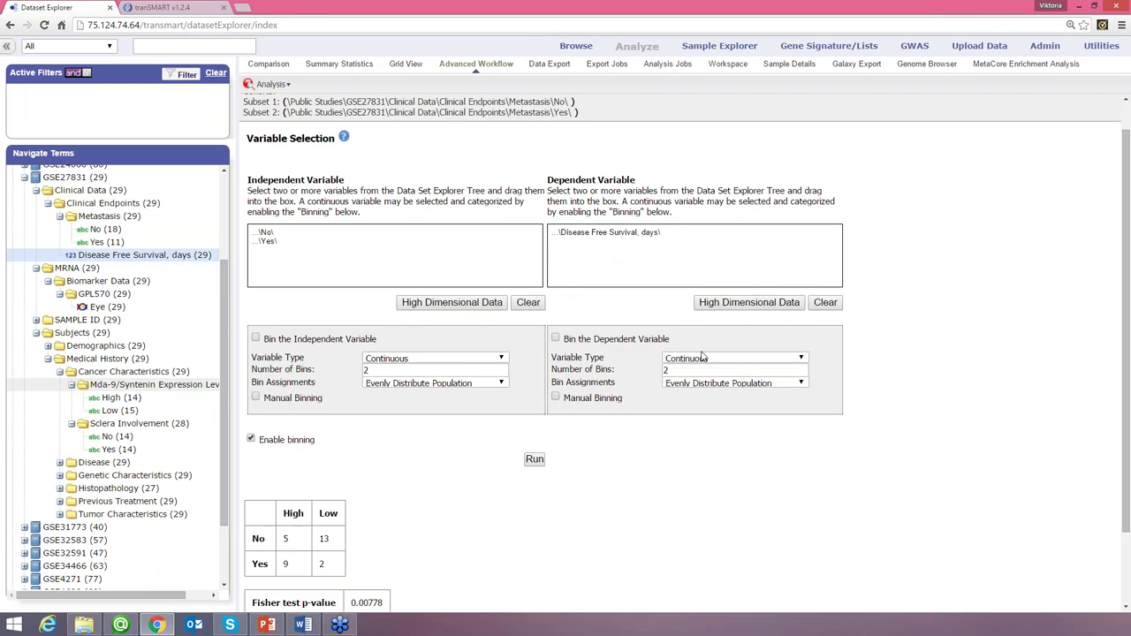
{"action": "left_click", "coordinate": [555, 338]}
- Bin the dependent variable as Continuous with 2 bins and Evenly Distribute Population, run the analysis, and review its results
{"action": "left_click", "coordinate": [712, 358]}
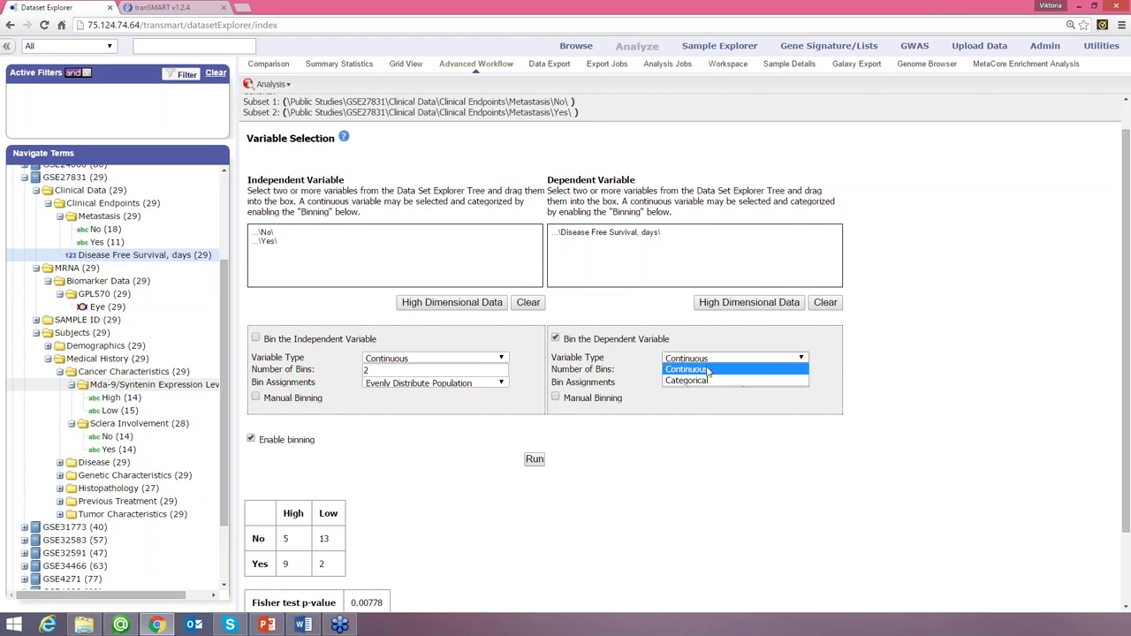
{"action": "left_click", "coordinate": [707, 371]}
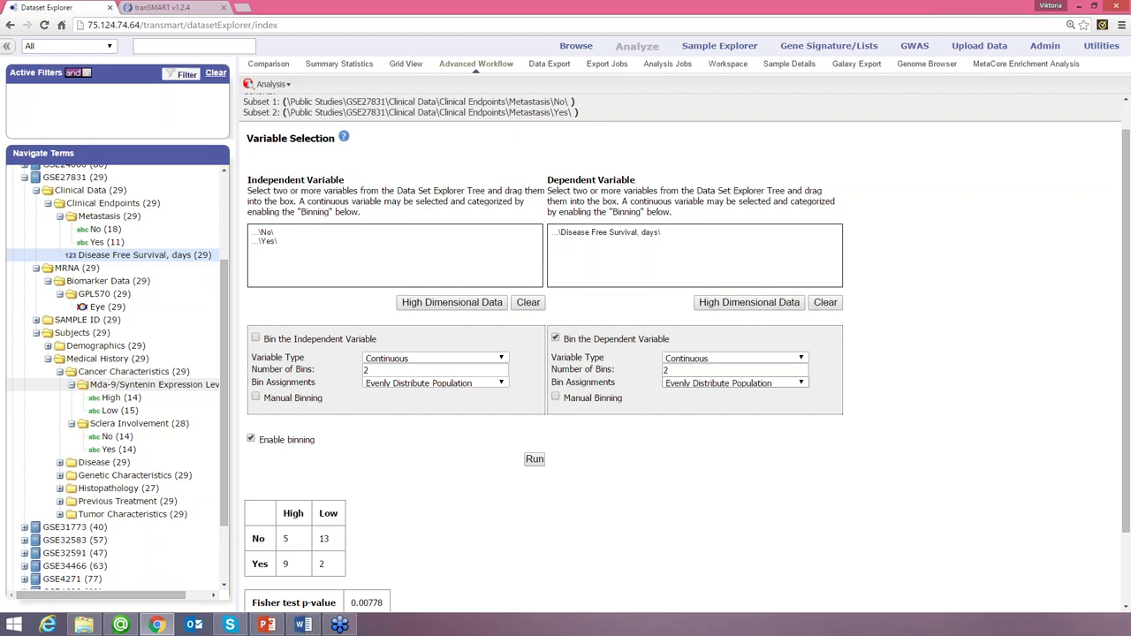
{"action": "left_click", "coordinate": [675, 371]}
{"action": "left_click", "coordinate": [696, 385]}
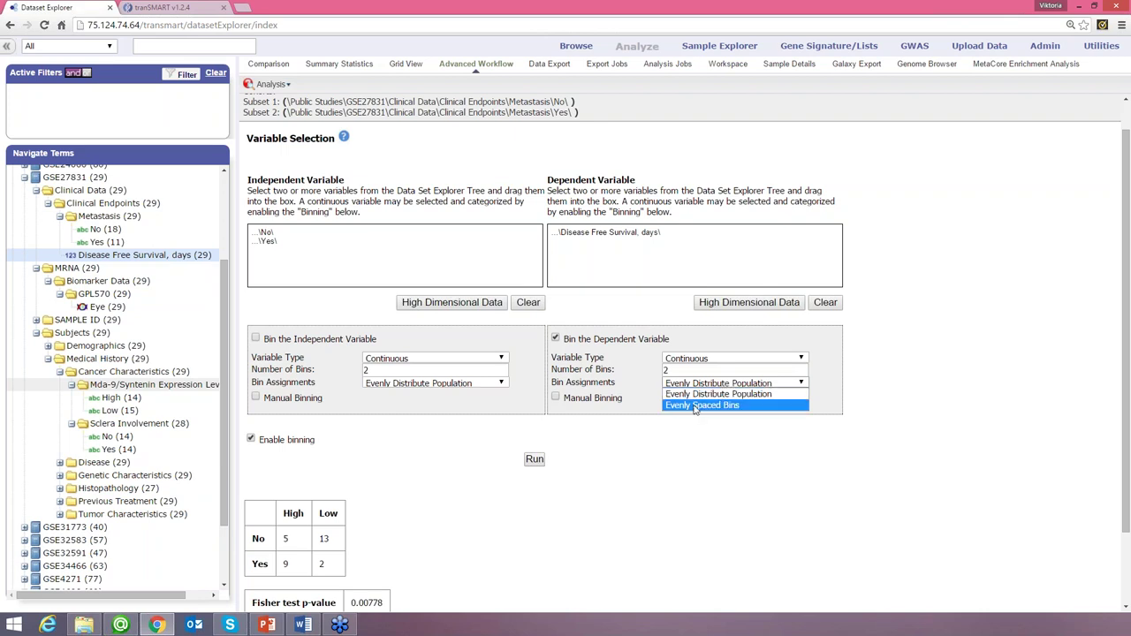
{"action": "left_click", "coordinate": [750, 395]}
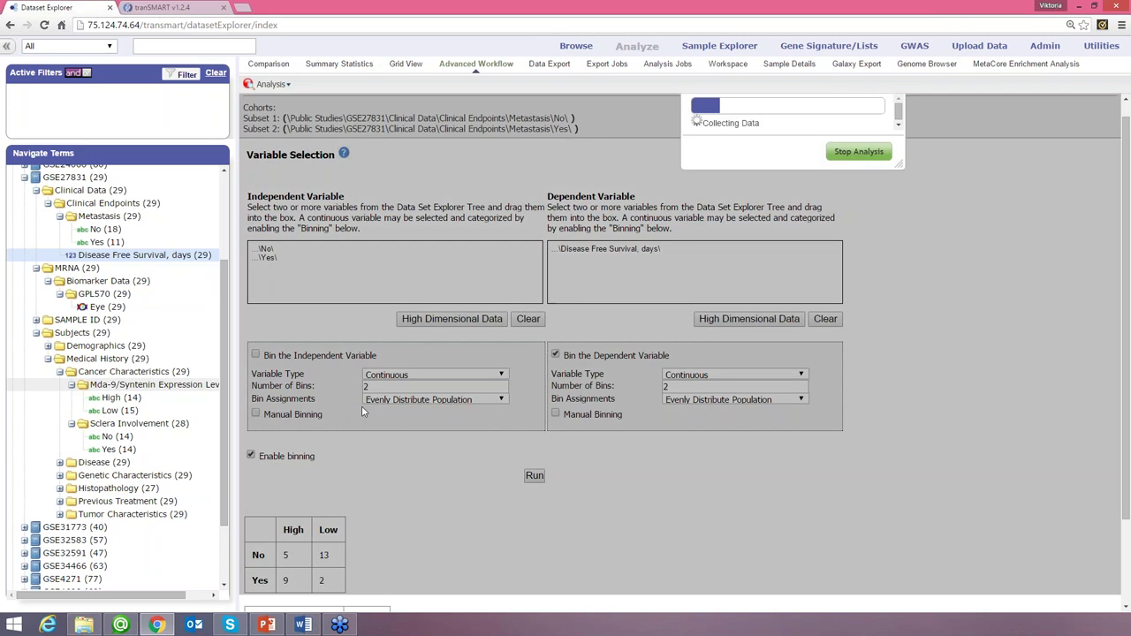
{"action": "scroll", "coordinate": [795, 433], "scroll_direction": "down", "scroll_amount": 2}
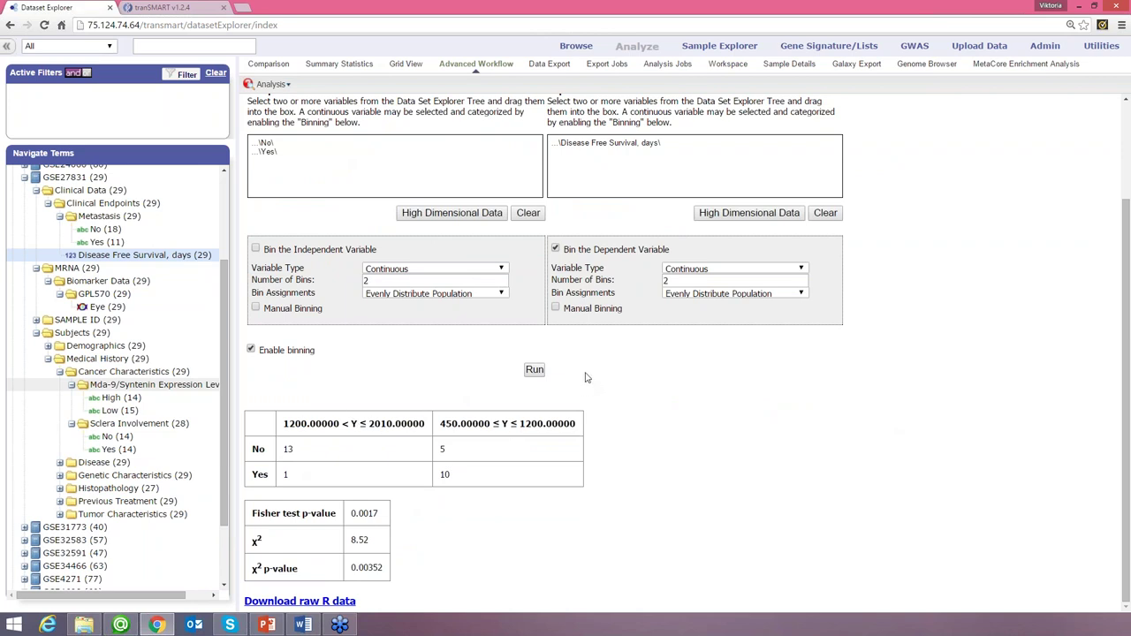
{"action": "scroll", "coordinate": [389, 469], "scroll_direction": "up", "scroll_amount": 1}
{"action": "scroll", "coordinate": [390, 424], "scroll_direction": "up", "scroll_amount": 2}
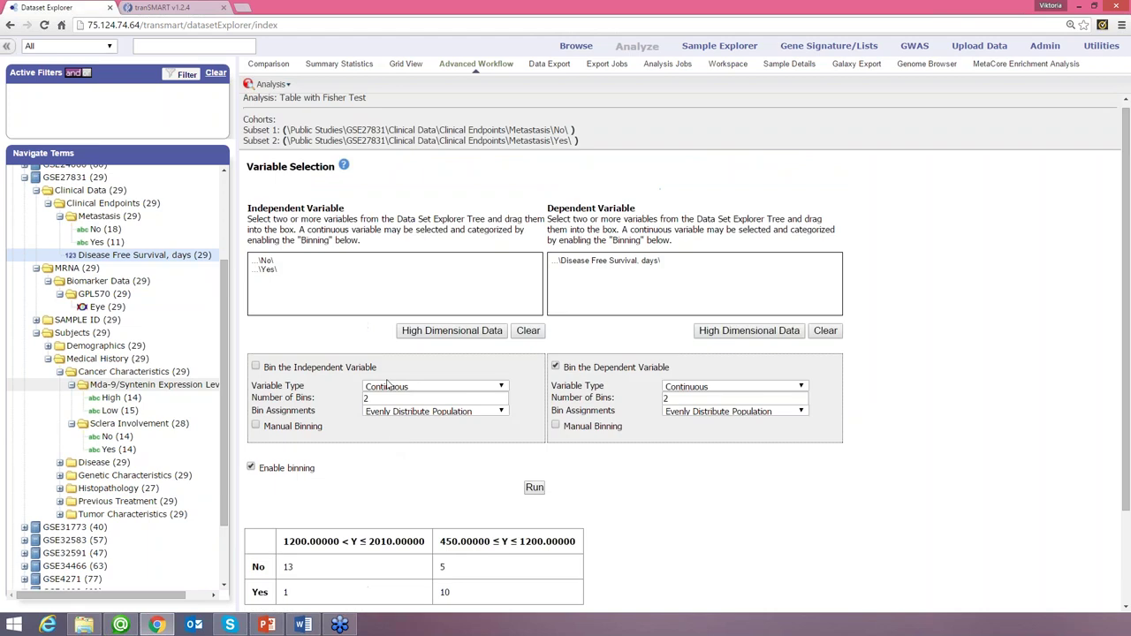
{"action": "scroll", "coordinate": [437, 427], "scroll_direction": "down", "scroll_amount": 4}
{"action": "scroll", "coordinate": [367, 326], "scroll_direction": "up", "scroll_amount": 3}
{"action": "scroll", "coordinate": [367, 326], "scroll_direction": "up", "scroll_amount": 2}
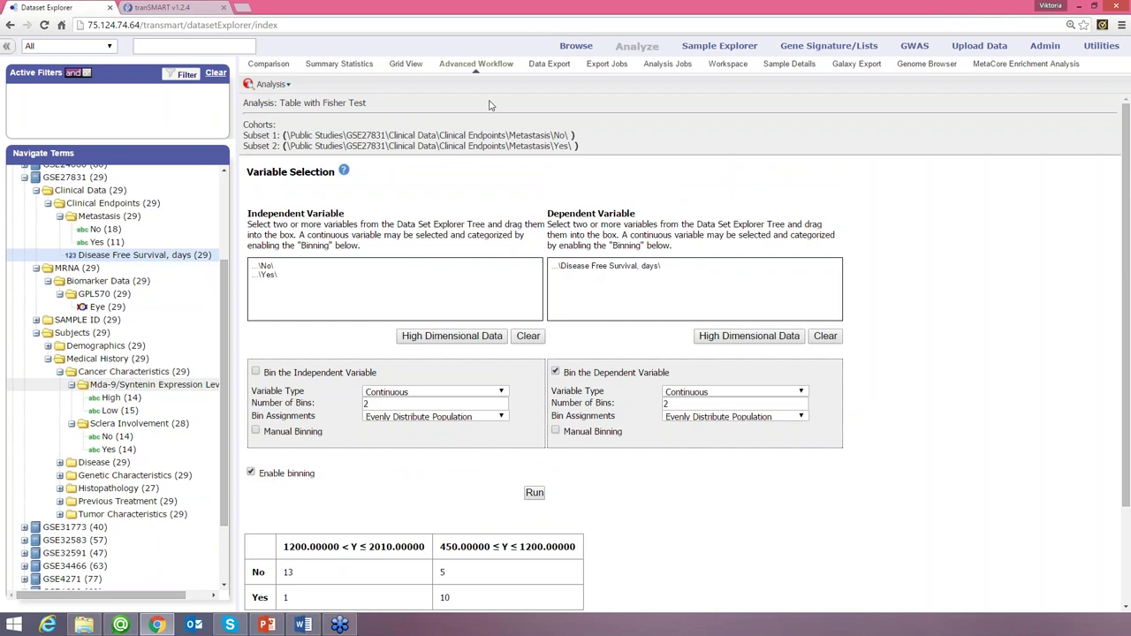
- Switch the advanced workflow to Box Plot with ANOVA and accept clearing the current analysis results
{"action": "left_click", "coordinate": [274, 86]}
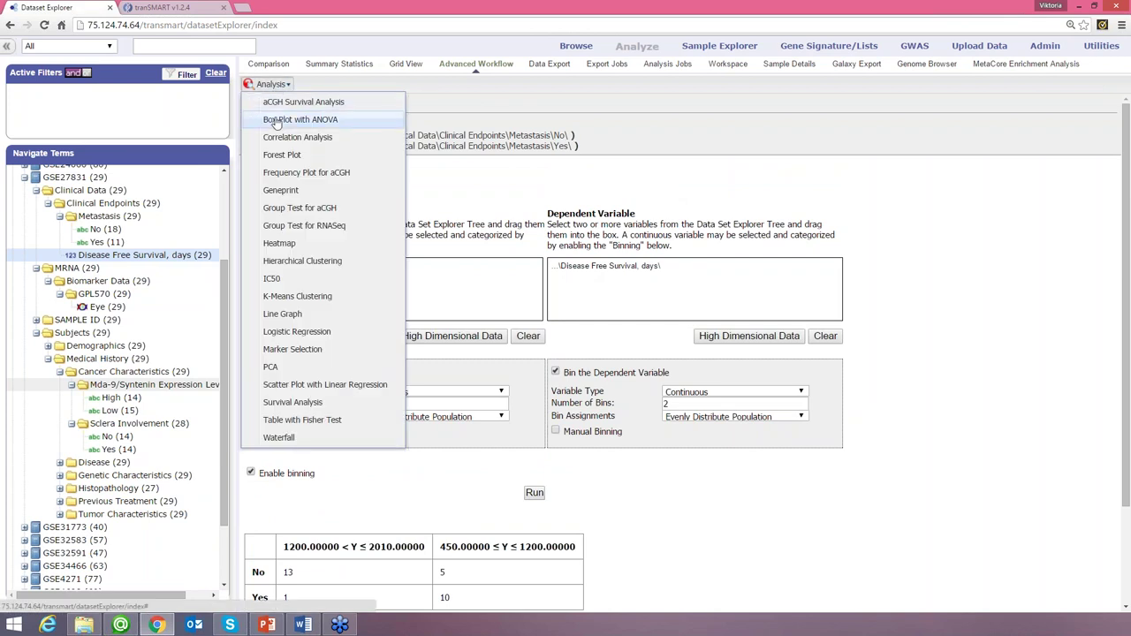
{"action": "left_click", "coordinate": [276, 121]}
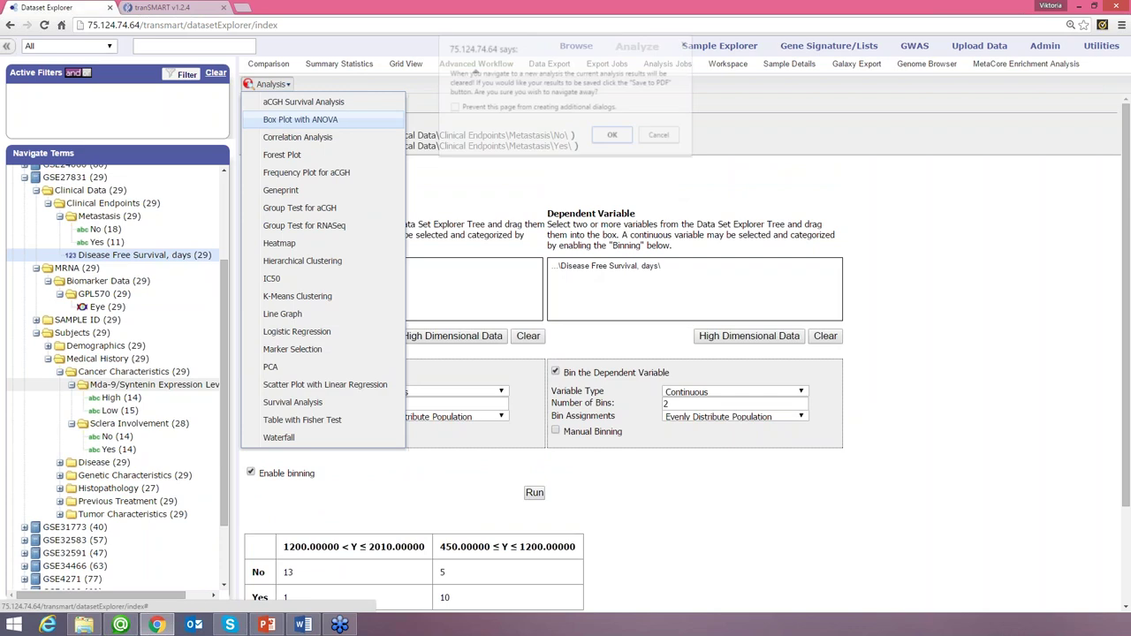
{"action": "left_click", "coordinate": [618, 134]}
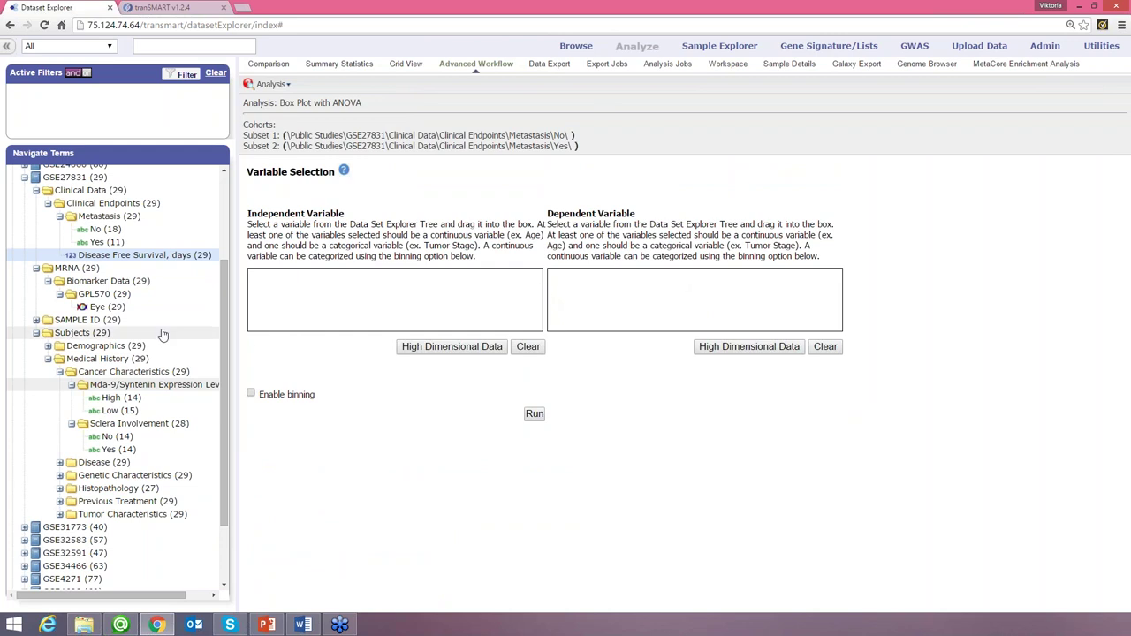
- Assign Tumor Largest Diameter, mm as the independent variable and Mda-9/Syntenin Expression Level as the dependent variable
{"action": "scroll", "coordinate": [162, 325], "scroll_direction": "up", "scroll_amount": 1}
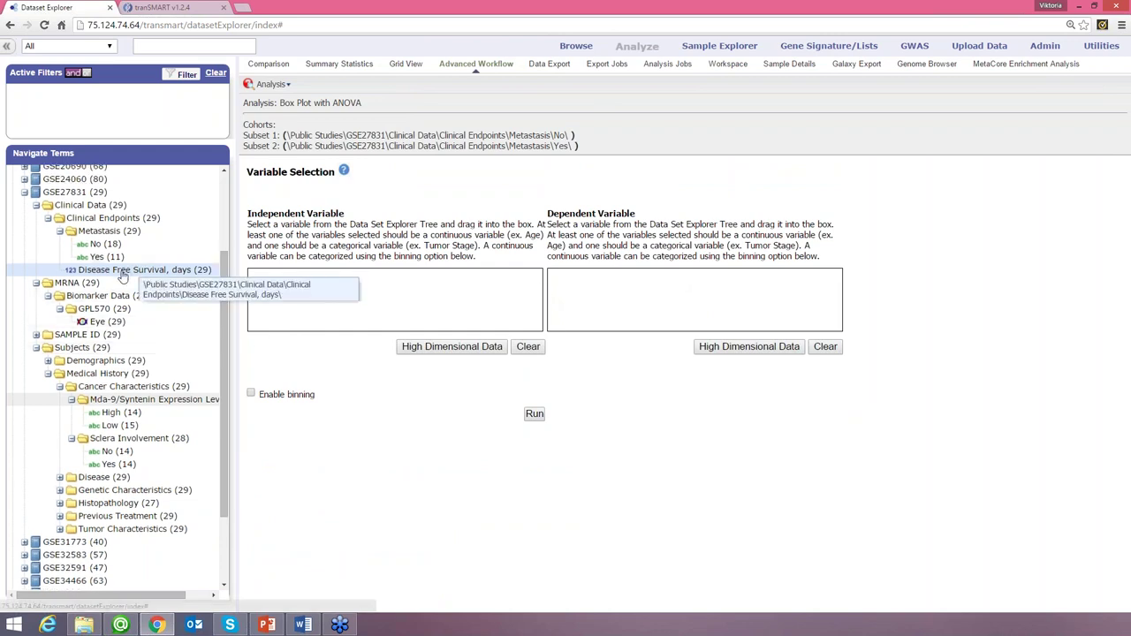
{"action": "scroll", "coordinate": [124, 276], "scroll_direction": "down", "scroll_amount": 4}
{"action": "left_click", "coordinate": [59, 455]}
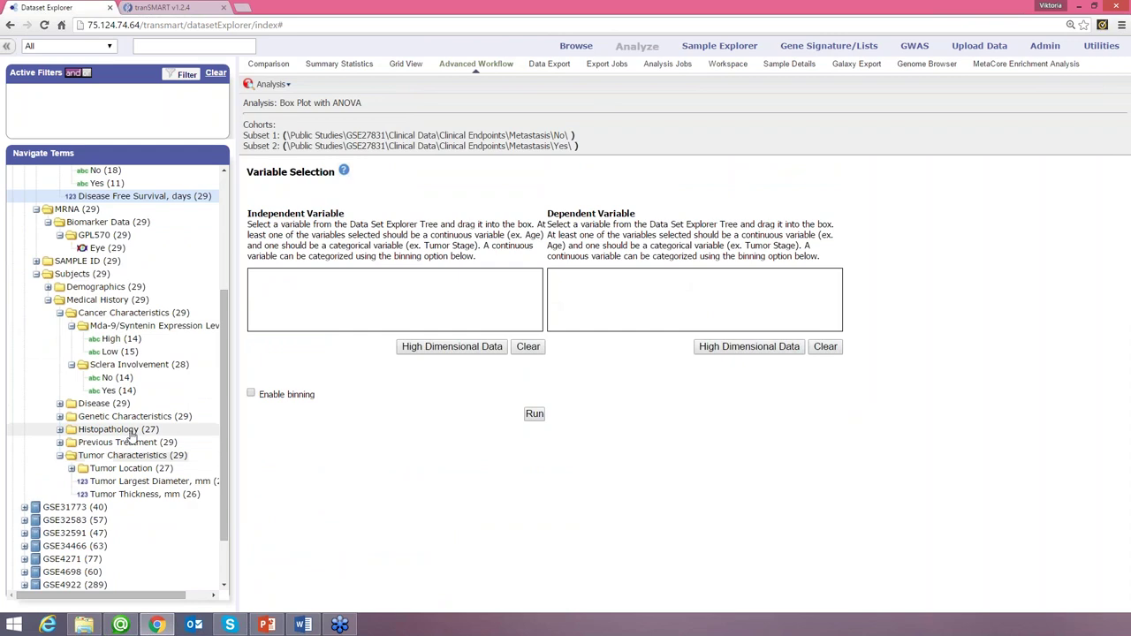
{"action": "scroll", "coordinate": [120, 415], "scroll_direction": "down", "scroll_amount": 3}
{"action": "left_click_drag", "start_coordinate": [118, 415], "coordinate": [270, 282]}
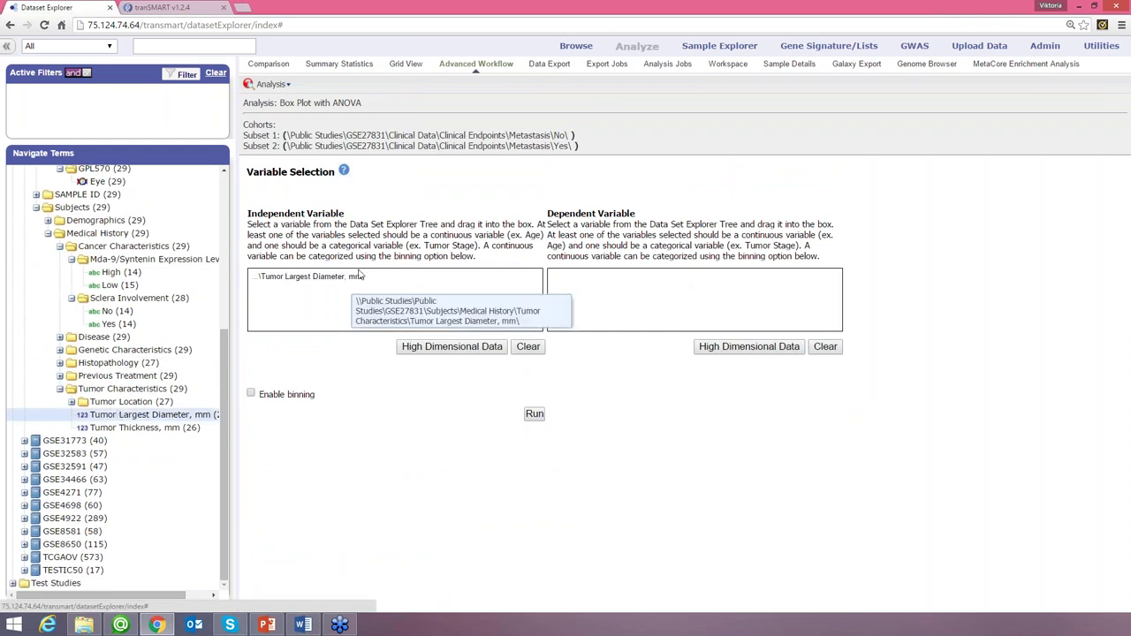
{"action": "scroll", "coordinate": [141, 287], "scroll_direction": "up", "scroll_amount": 3}
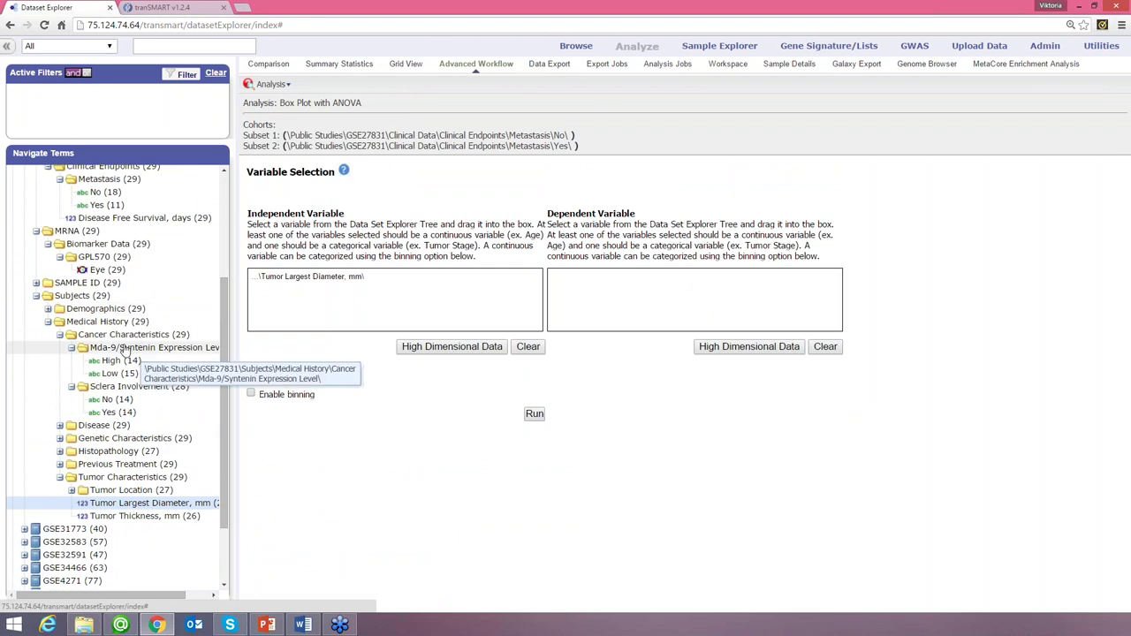
{"action": "left_click_drag", "start_coordinate": [124, 347], "coordinate": [588, 270]}
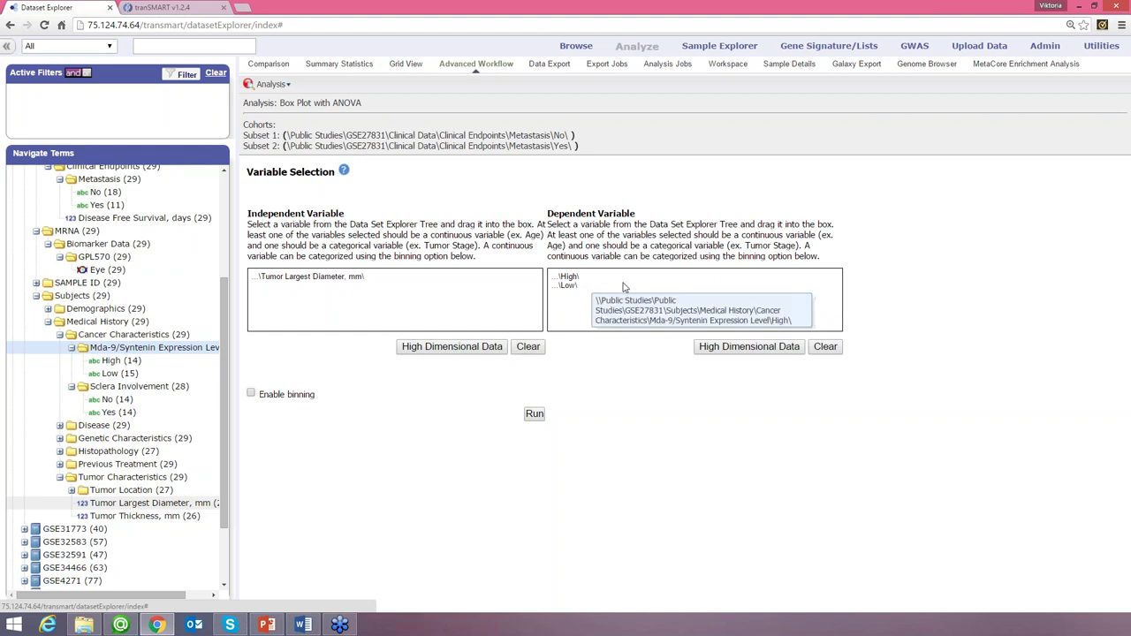
- Run the tumor diameter analysis and examine its box plot, ANOVA result and pairwise t-test p-values
{"action": "left_click", "coordinate": [534, 414]}
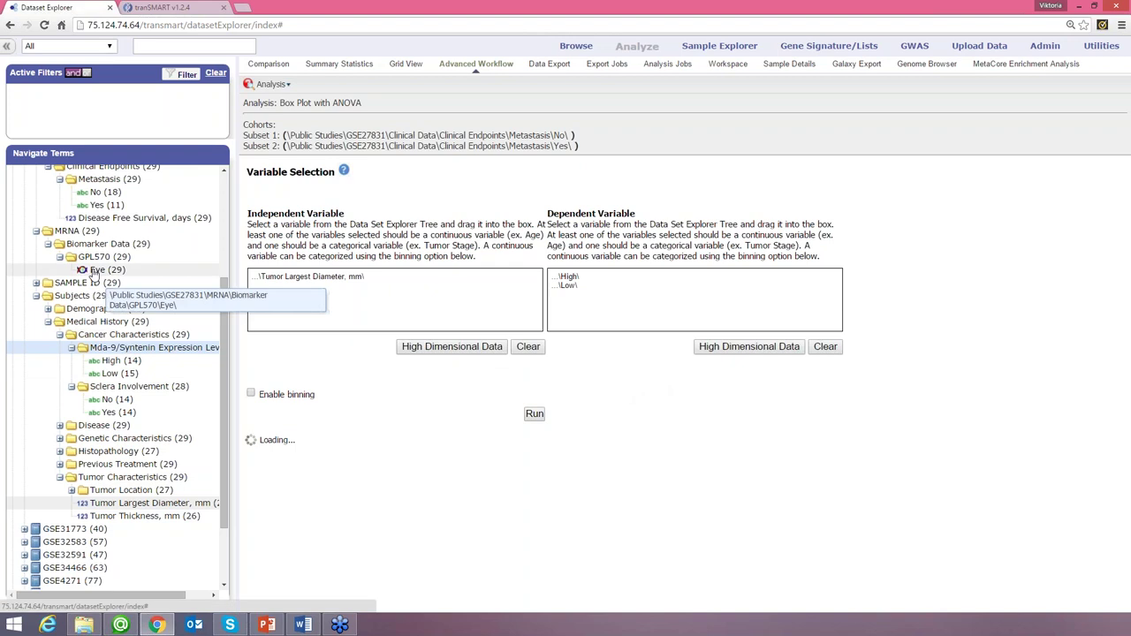
{"action": "left_click", "coordinate": [536, 416]}
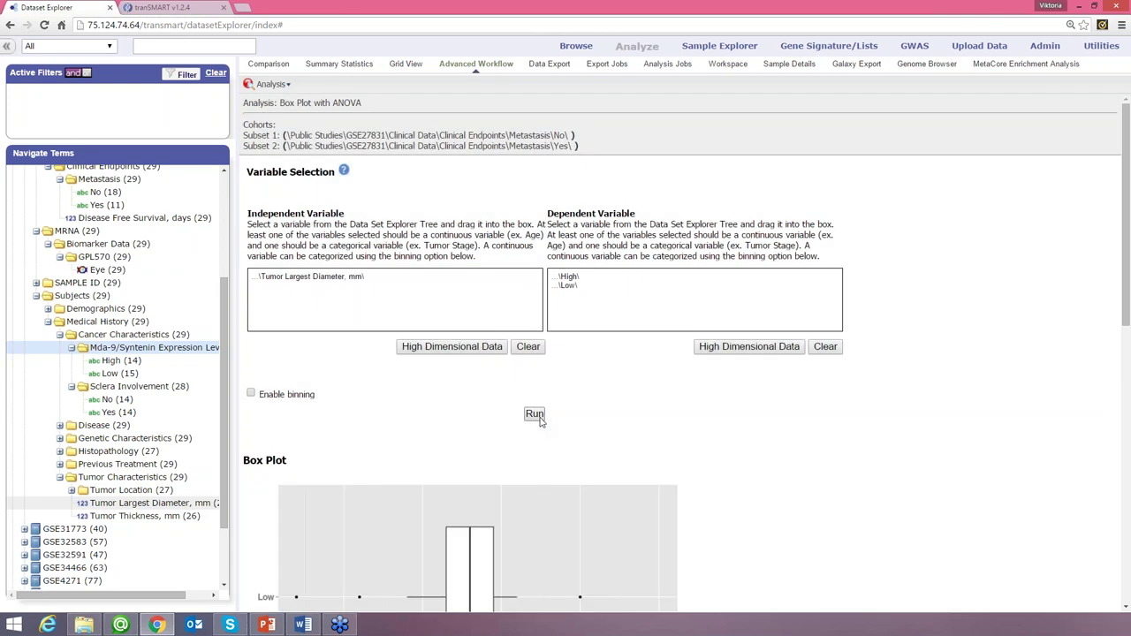
{"action": "scroll", "coordinate": [812, 456], "scroll_direction": "down", "scroll_amount": 5}
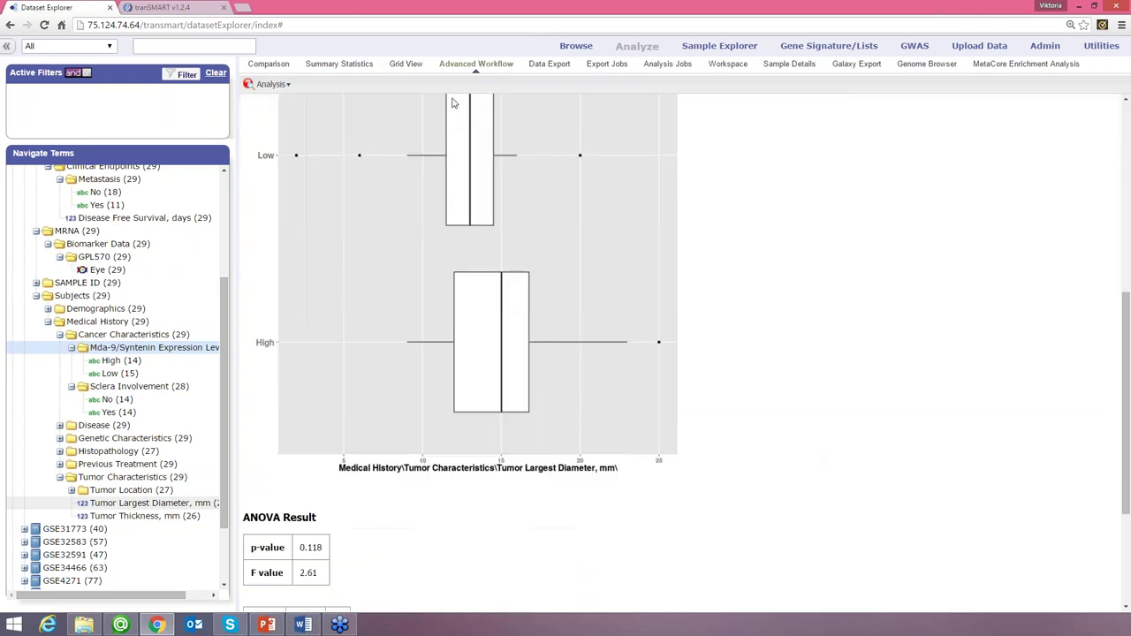
{"action": "scroll", "coordinate": [526, 365], "scroll_direction": "down", "scroll_amount": 1}
{"action": "scroll", "coordinate": [525, 365], "scroll_direction": "down", "scroll_amount": 4}
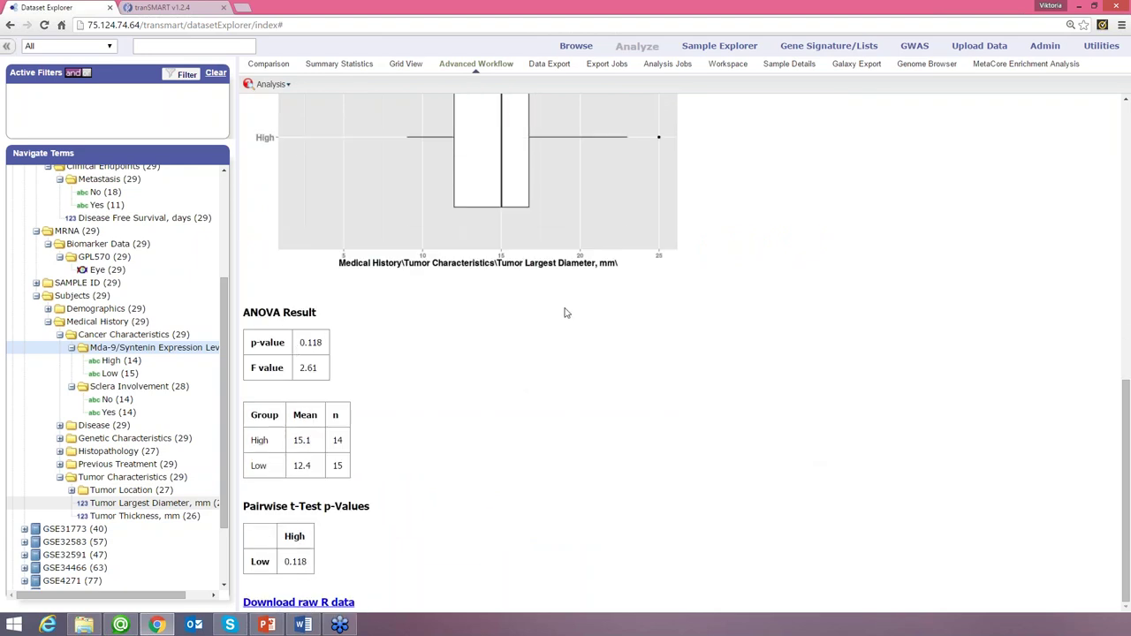
{"action": "scroll", "coordinate": [563, 314], "scroll_direction": "up", "scroll_amount": 4}
{"action": "scroll", "coordinate": [492, 392], "scroll_direction": "down", "scroll_amount": 2}
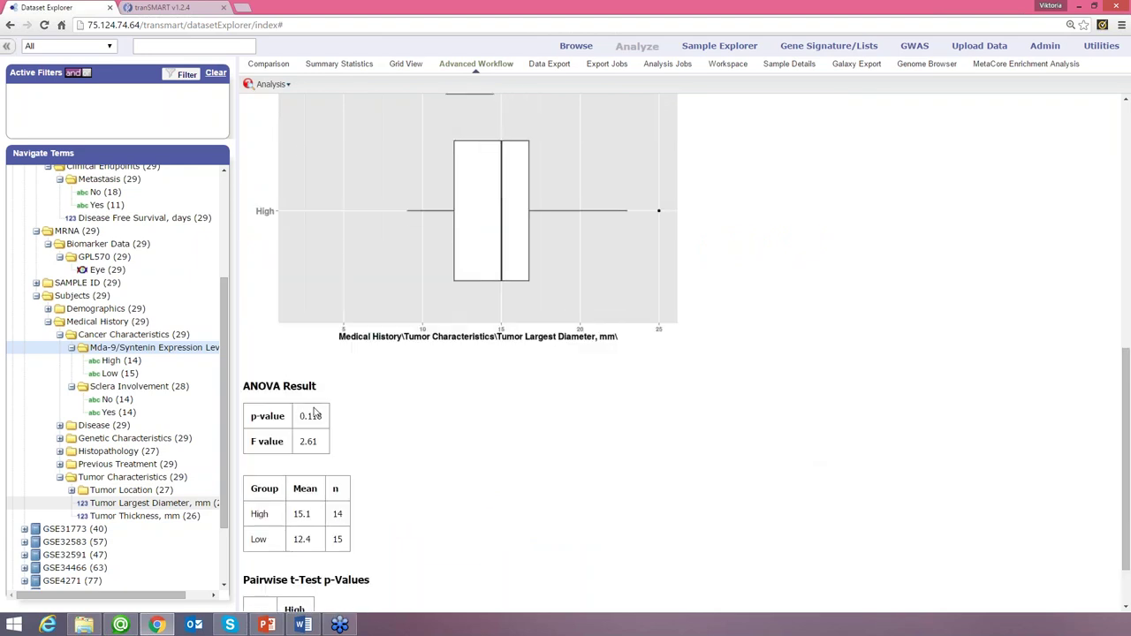
- Replace the independent variable with the GPL570 Eye expression data and open its high dimensional data selection
{"action": "scroll", "coordinate": [517, 424], "scroll_direction": "up", "scroll_amount": 6}
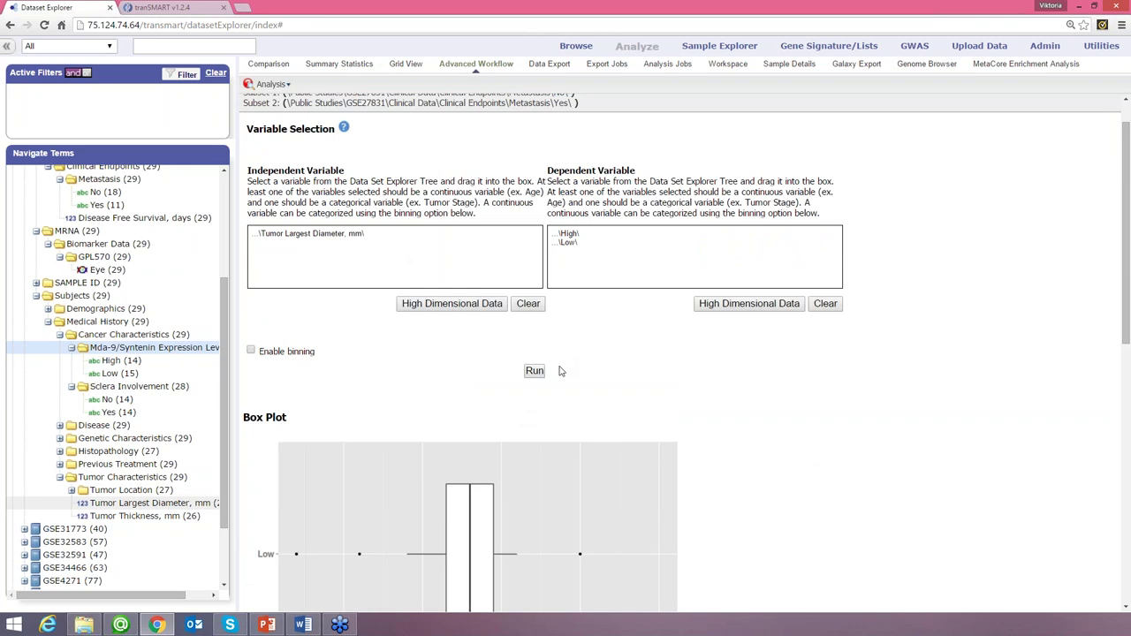
{"action": "left_click", "coordinate": [528, 303]}
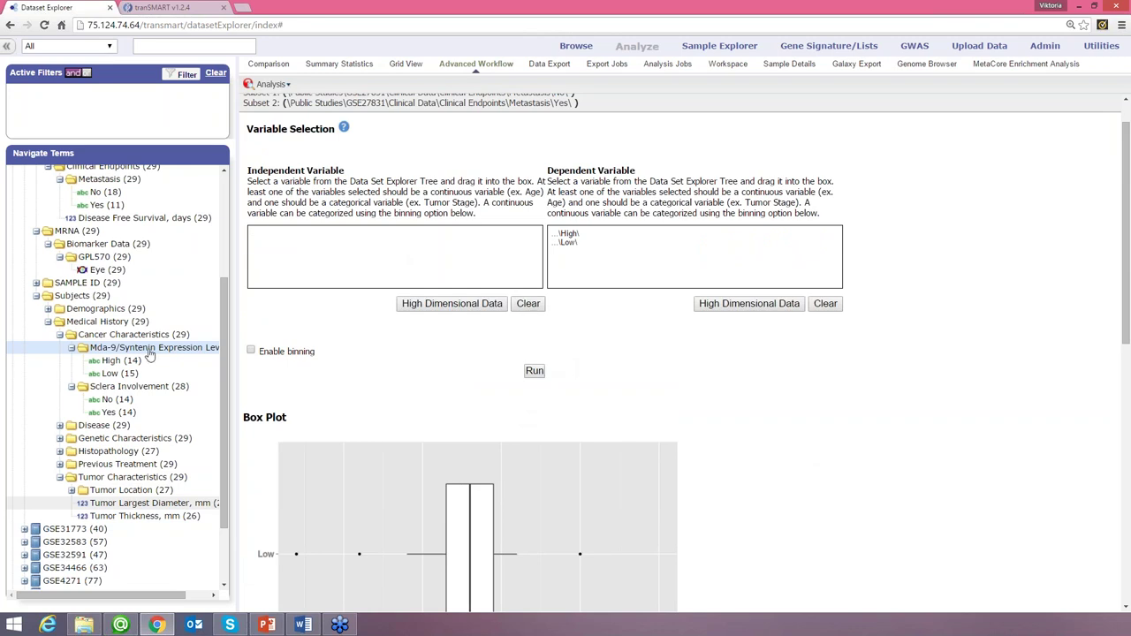
{"action": "left_click_drag", "start_coordinate": [88, 272], "coordinate": [267, 233]}
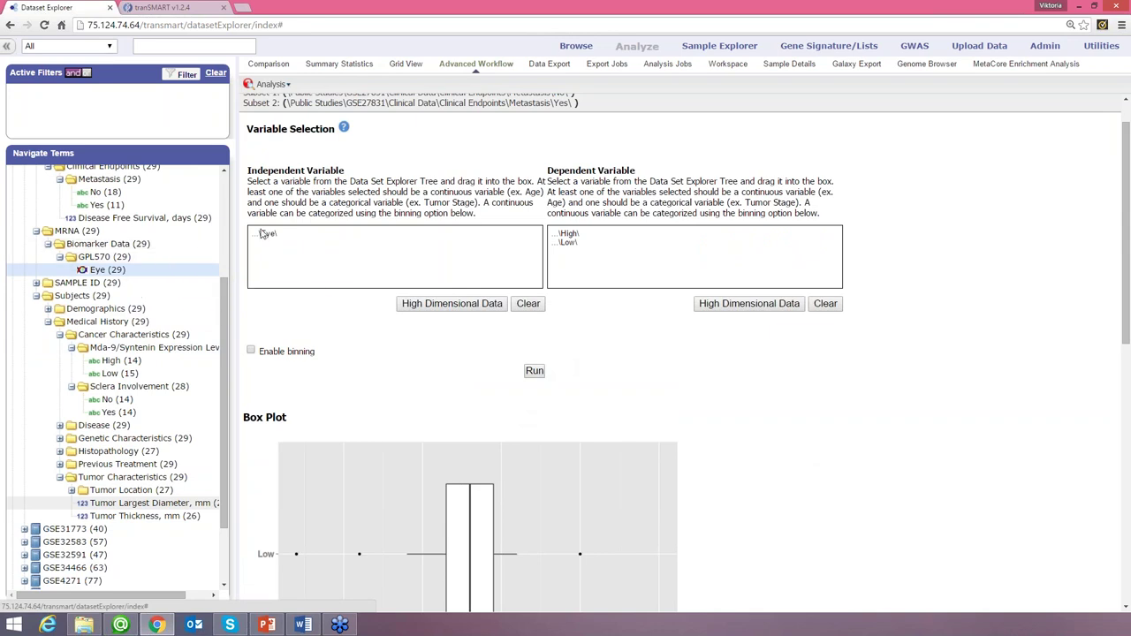
{"action": "left_click", "coordinate": [459, 306]}
{"action": "left_click_drag", "start_coordinate": [608, 209], "coordinate": [449, 132]}
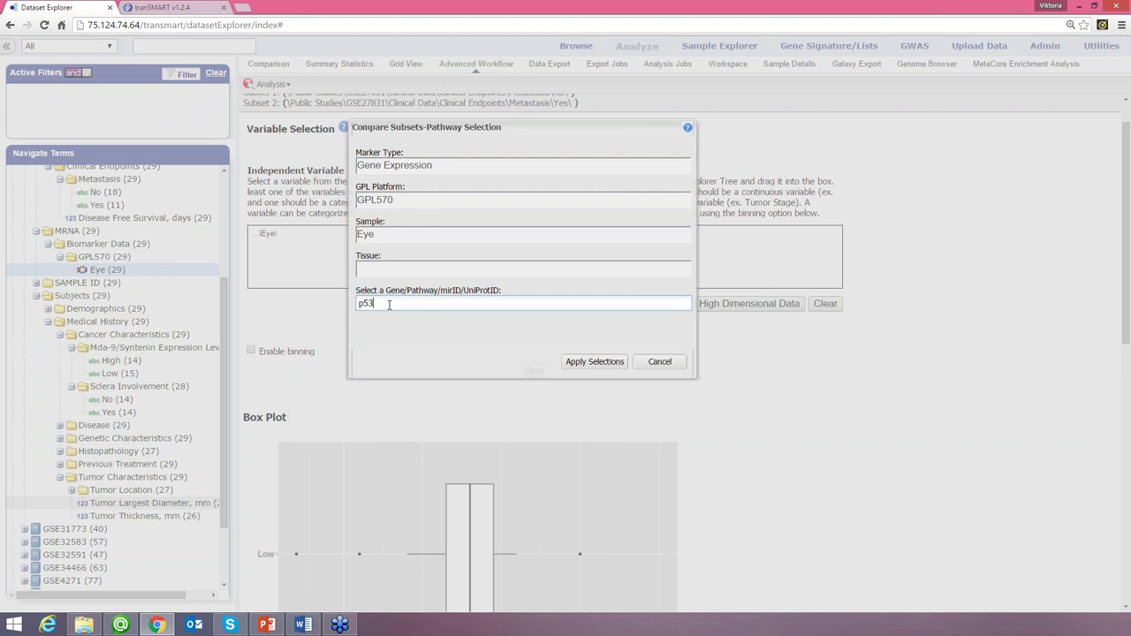
- Look up p53 and RBS_SY among the available genes, pathways and gene lists
{"action": "key", "text": "Down"}
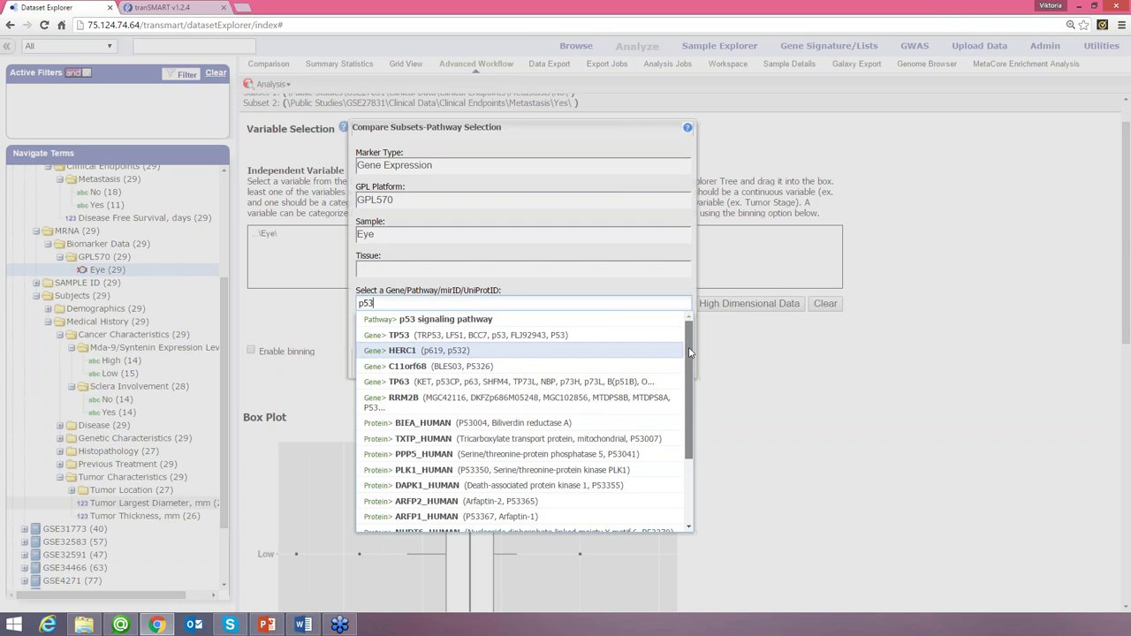
{"action": "mouse_move", "coordinate": [689, 352]}
{"action": "left_mouse_down"}
{"action": "mouse_move", "coordinate": [693, 439]}
{"action": "mouse_move", "coordinate": [693, 330]}
{"action": "left_mouse_up"}
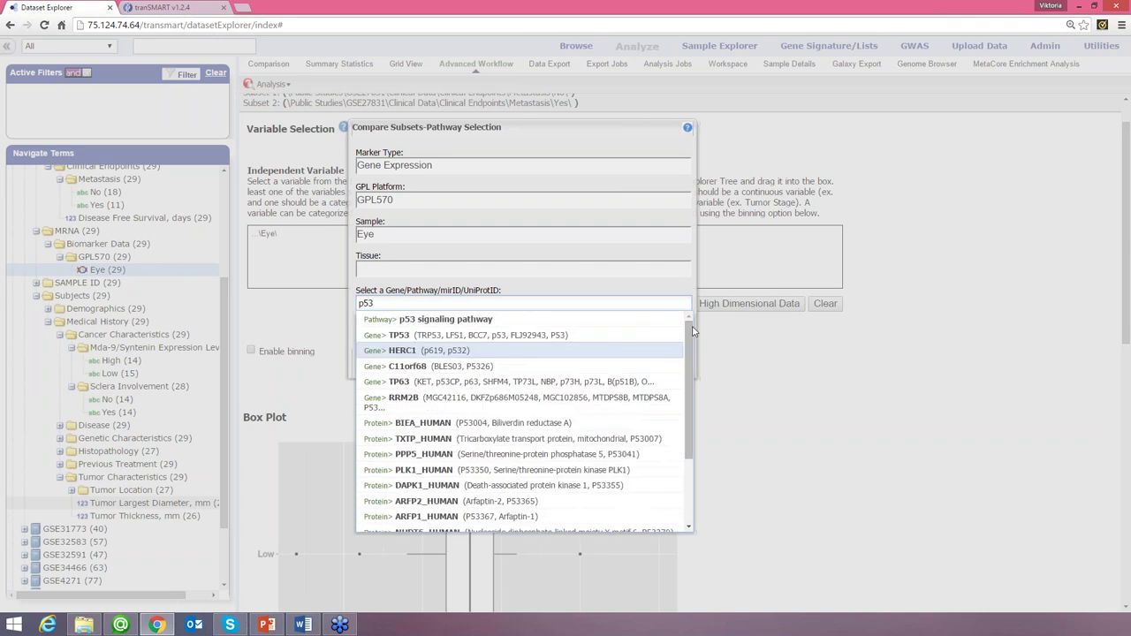
{"action": "left_click_drag", "start_coordinate": [389, 303], "coordinate": [323, 298]}
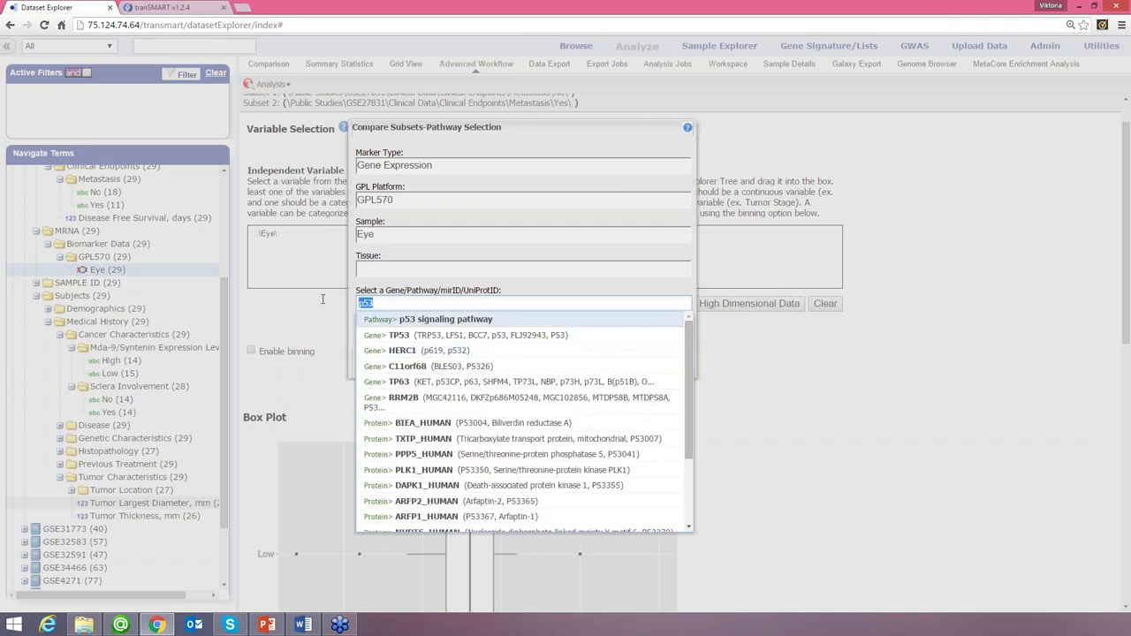
{"action": "type", "text": "RBS"}
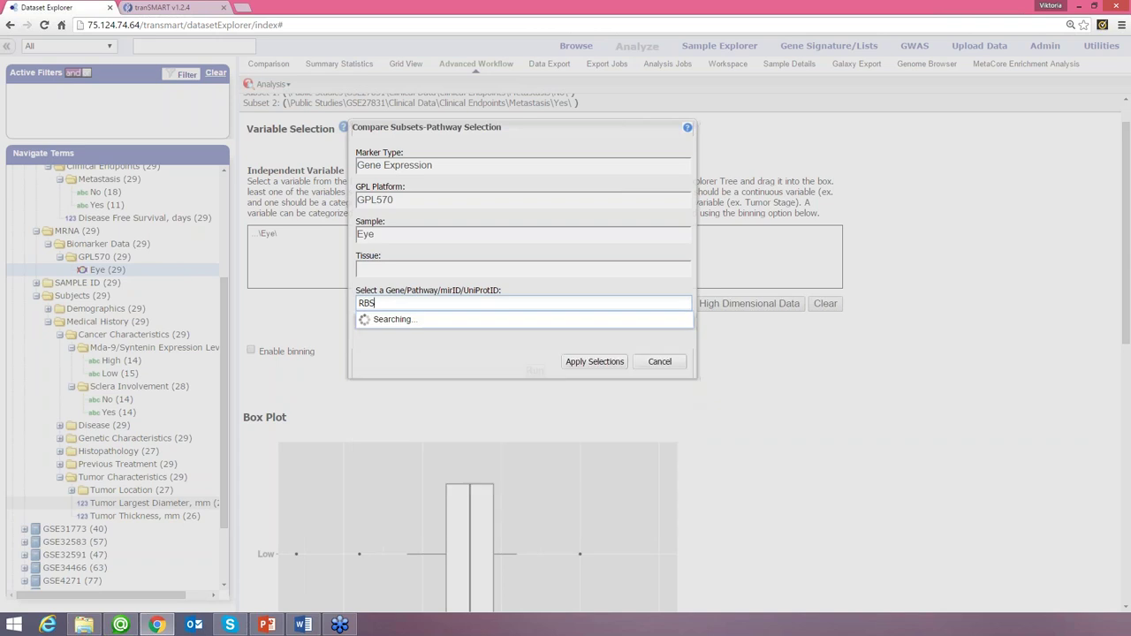
{"action": "type", "text": "_SY"}
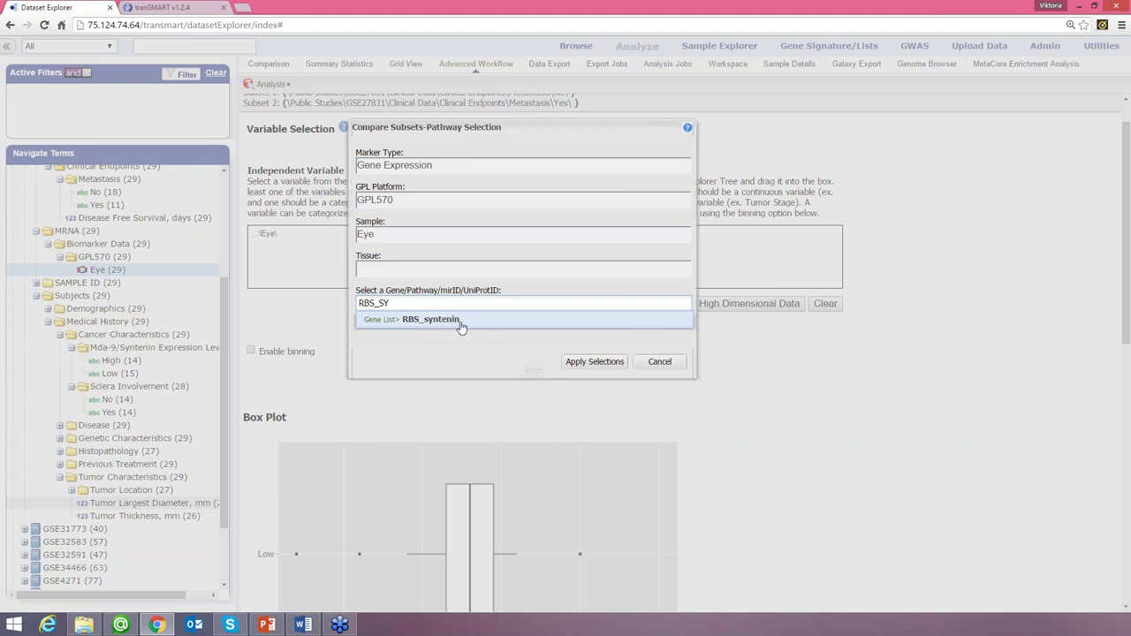
- Search for p53, choose the gene TP53 for the Eye expression data, and apply the selection
{"action": "key", "text": "BackSpace"}
{"action": "key", "text": "BackSpace"}
{"action": "key", "text": "BackSpace"}
{"action": "key", "text": "BackSpace"}
{"action": "type", "text": "3"}
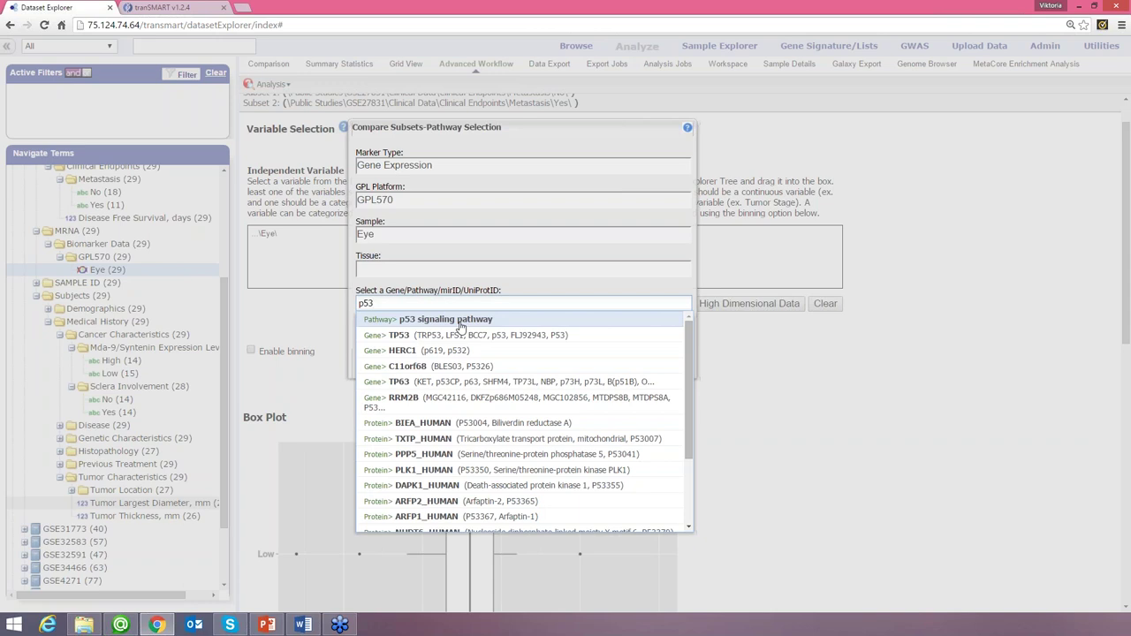
{"action": "left_click", "coordinate": [451, 337]}
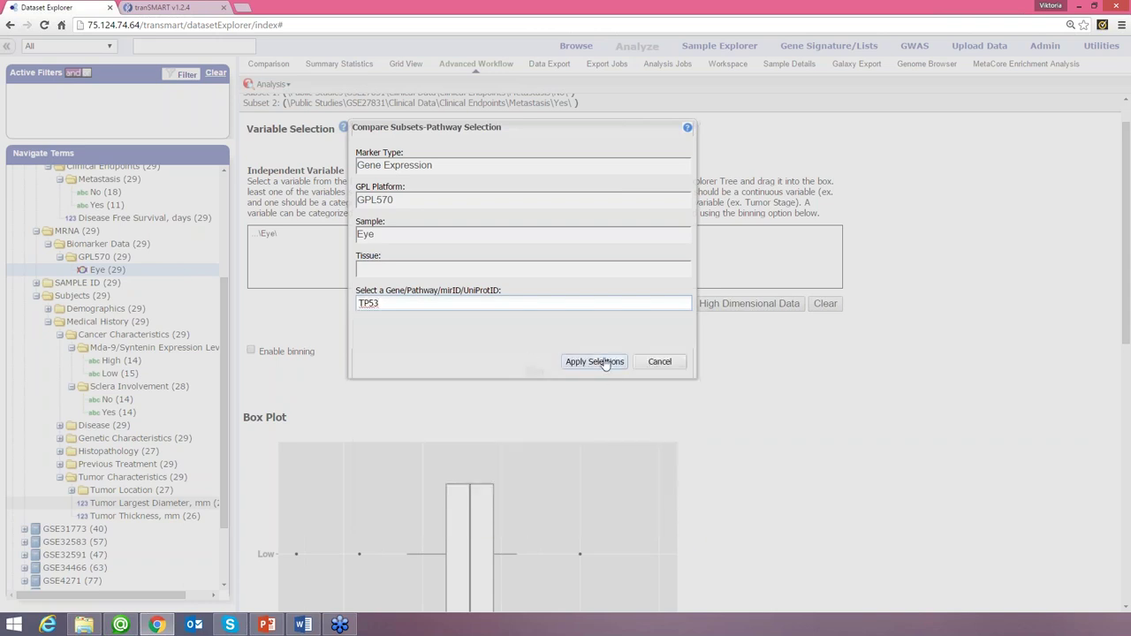
{"action": "left_click", "coordinate": [604, 362]}
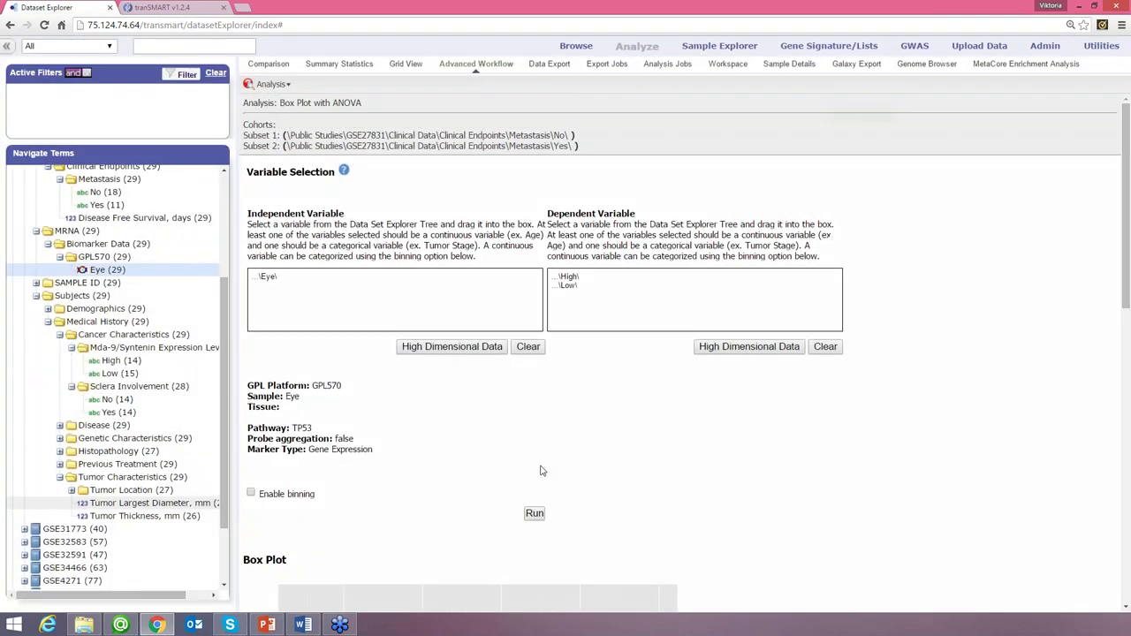
- Run the TP53 expression analysis and examine the box plot, ANOVA results and group means for each probe
{"action": "left_click", "coordinate": [535, 512]}
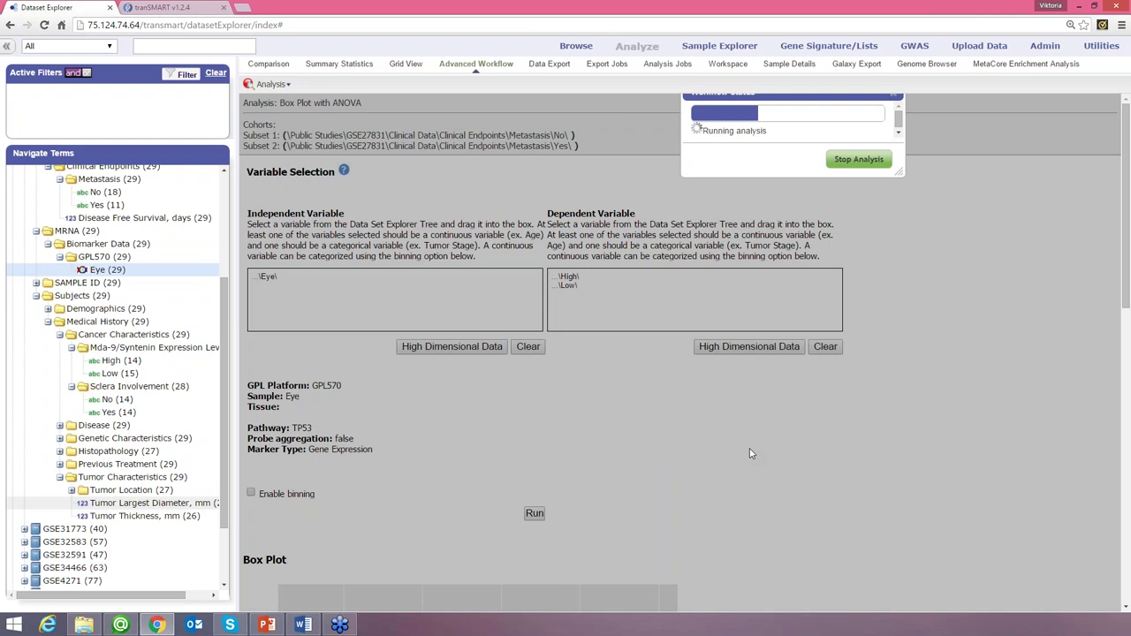
{"action": "scroll", "coordinate": [750, 453], "scroll_direction": "down", "scroll_amount": 4}
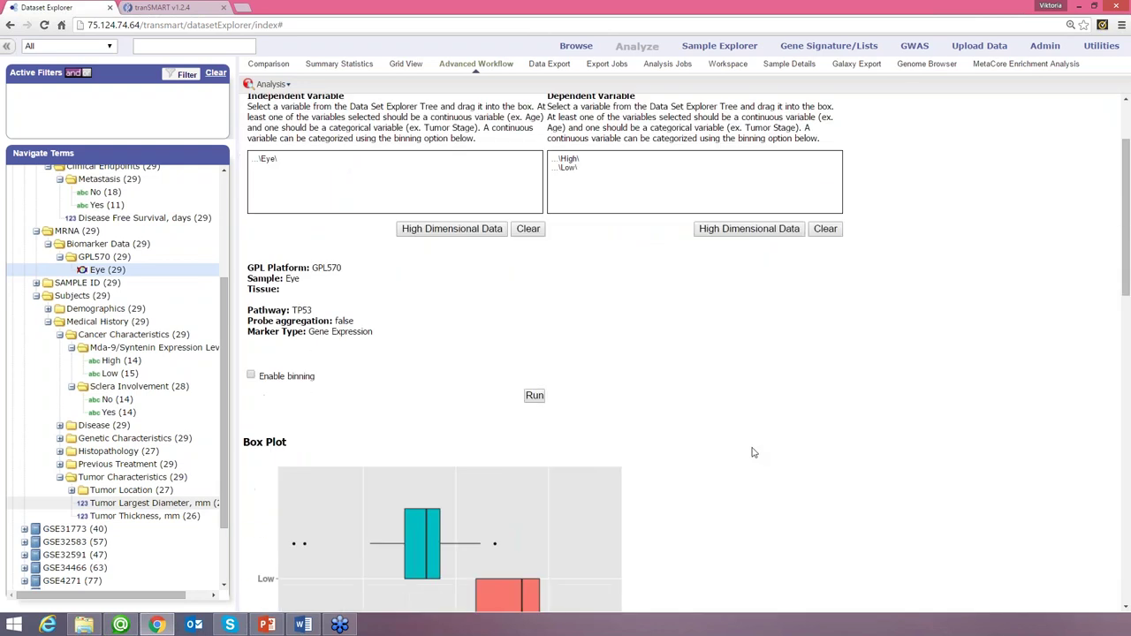
{"action": "scroll", "coordinate": [753, 452], "scroll_direction": "down", "scroll_amount": 2}
{"action": "scroll", "coordinate": [754, 448], "scroll_direction": "up", "scroll_amount": 2}
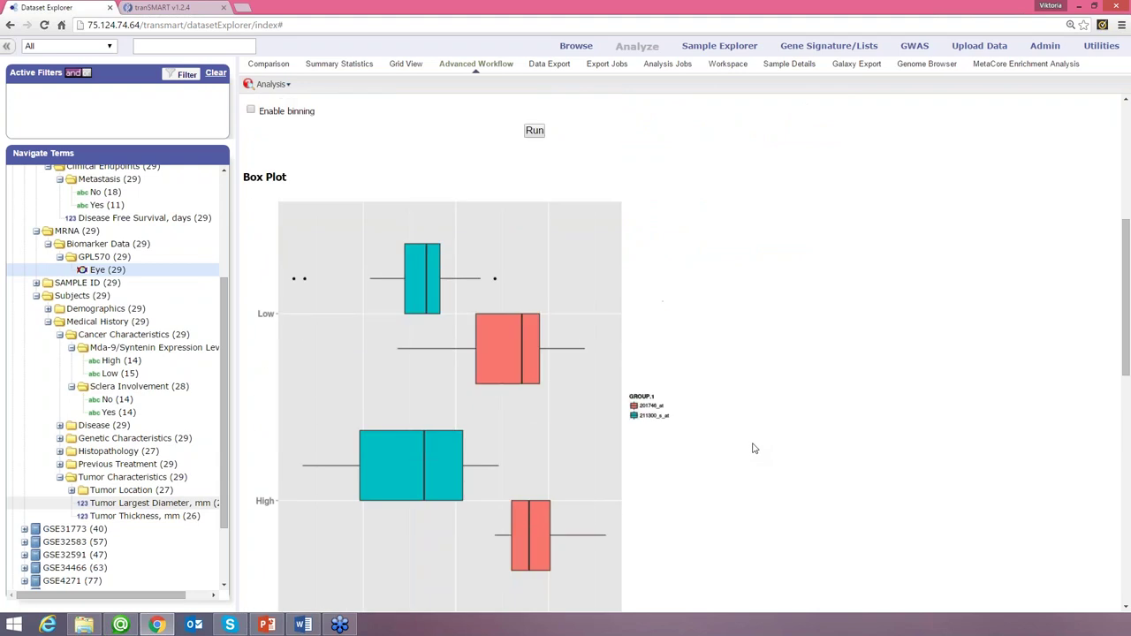
{"action": "scroll", "coordinate": [754, 449], "scroll_direction": "down", "scroll_amount": 1}
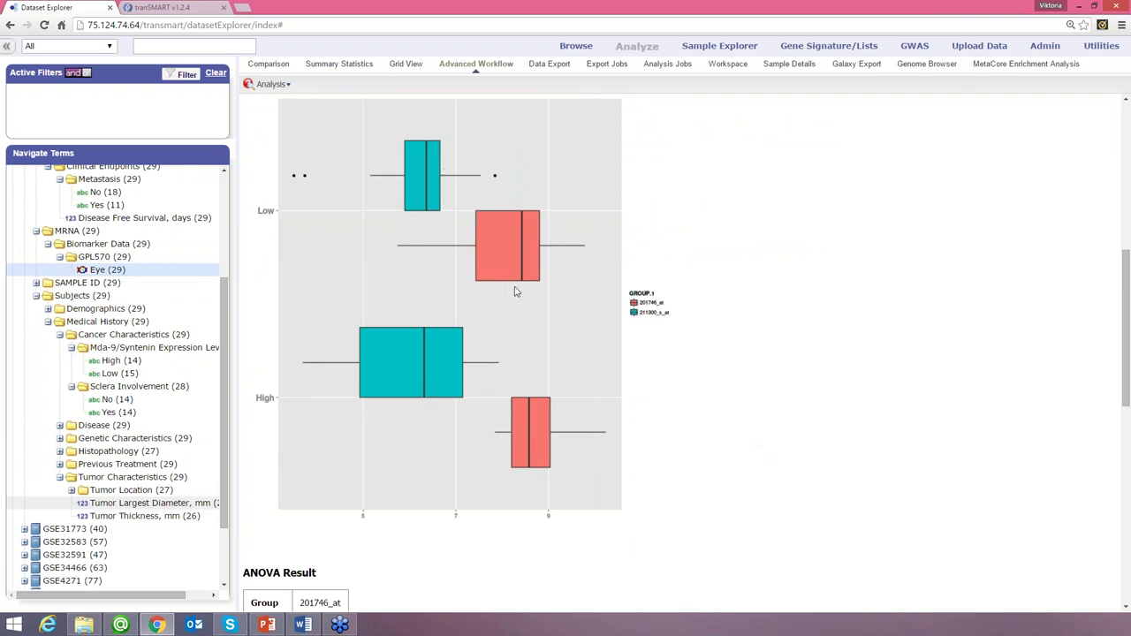
{"action": "scroll", "coordinate": [495, 291], "scroll_direction": "down", "scroll_amount": 3}
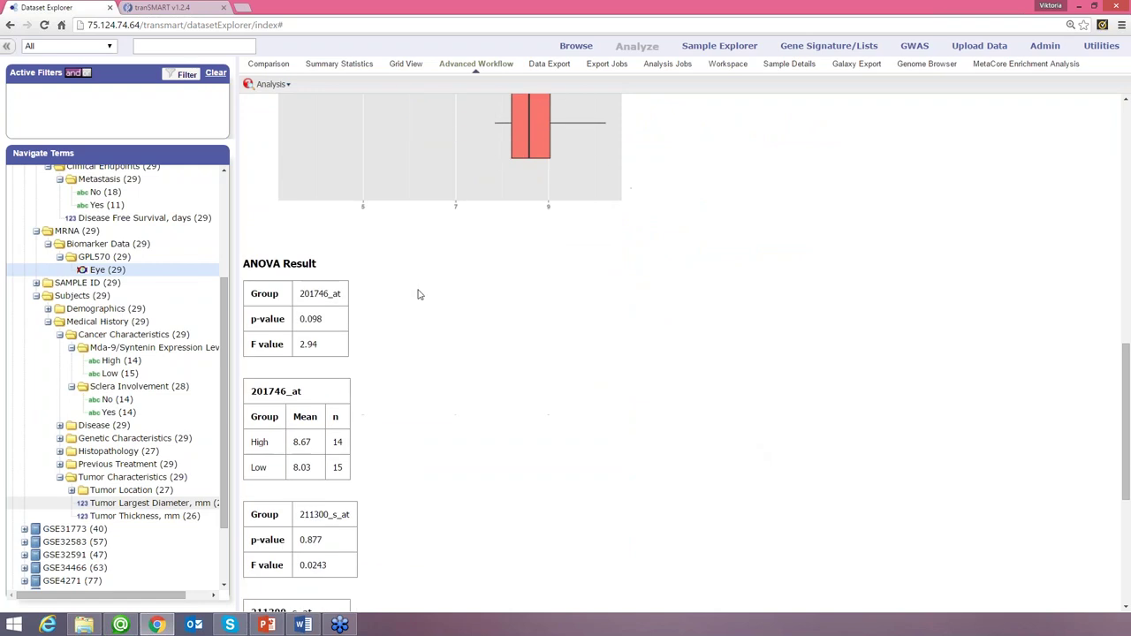
{"action": "scroll", "coordinate": [389, 331], "scroll_direction": "down", "scroll_amount": 2}
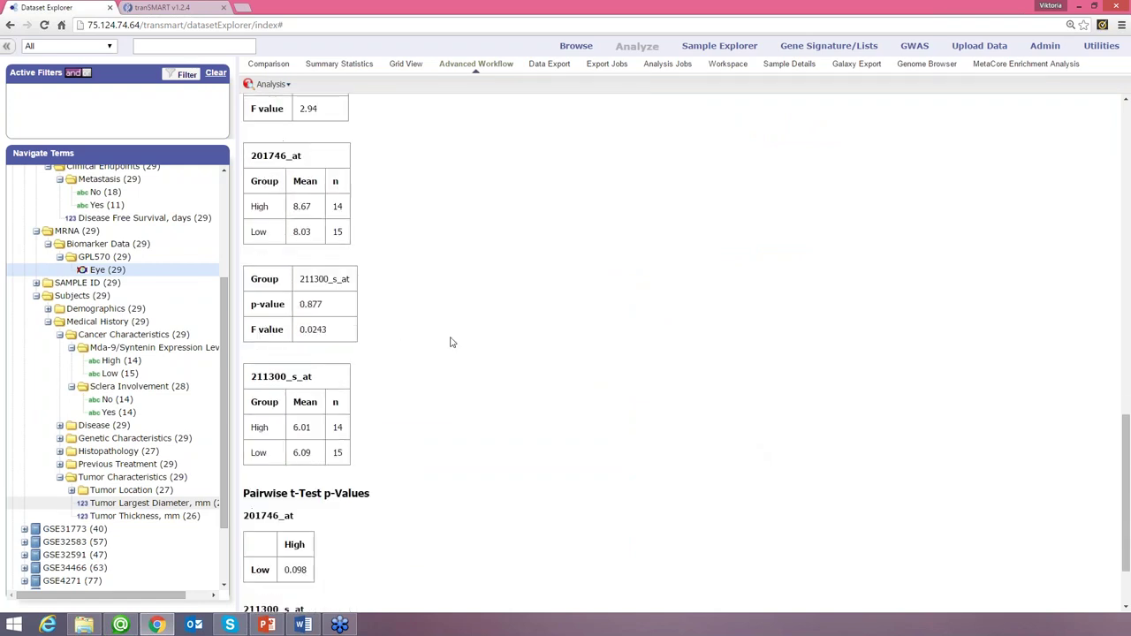
{"action": "scroll", "coordinate": [463, 343], "scroll_direction": "up", "scroll_amount": 2}
{"action": "scroll", "coordinate": [467, 343], "scroll_direction": "up", "scroll_amount": 4}
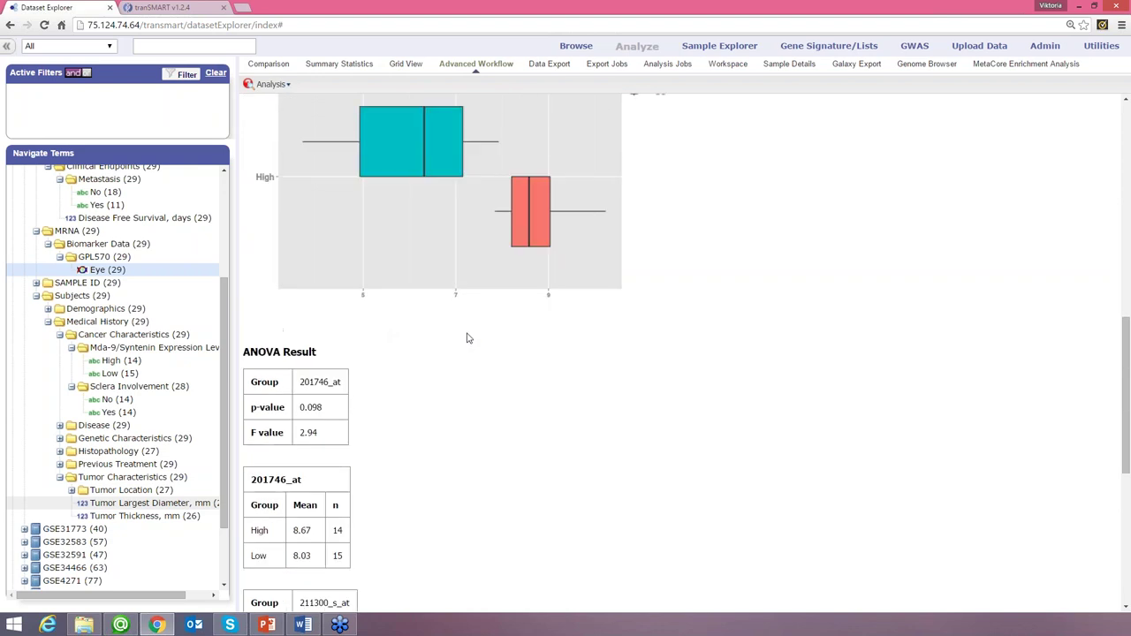
{"action": "scroll", "coordinate": [547, 345], "scroll_direction": "up", "scroll_amount": 5}
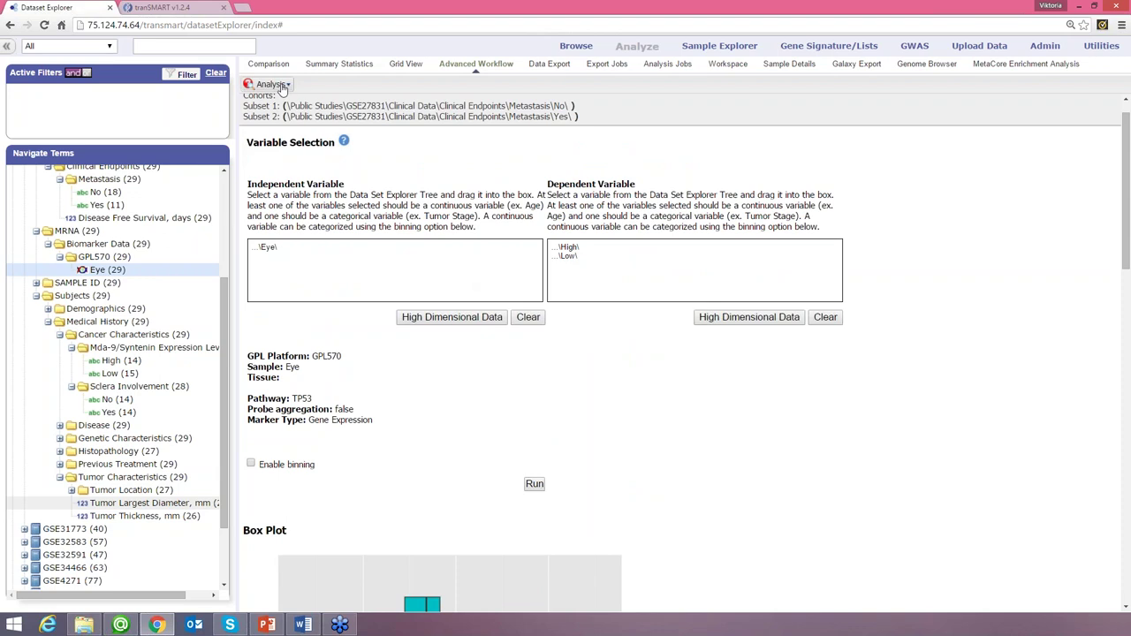
- Set up a Correlation Analysis, discarding the current results, with Disease Free Survival, days and Tumor Largest Diameter, mm as its variables
{"action": "key", "text": "alt+Tab"}
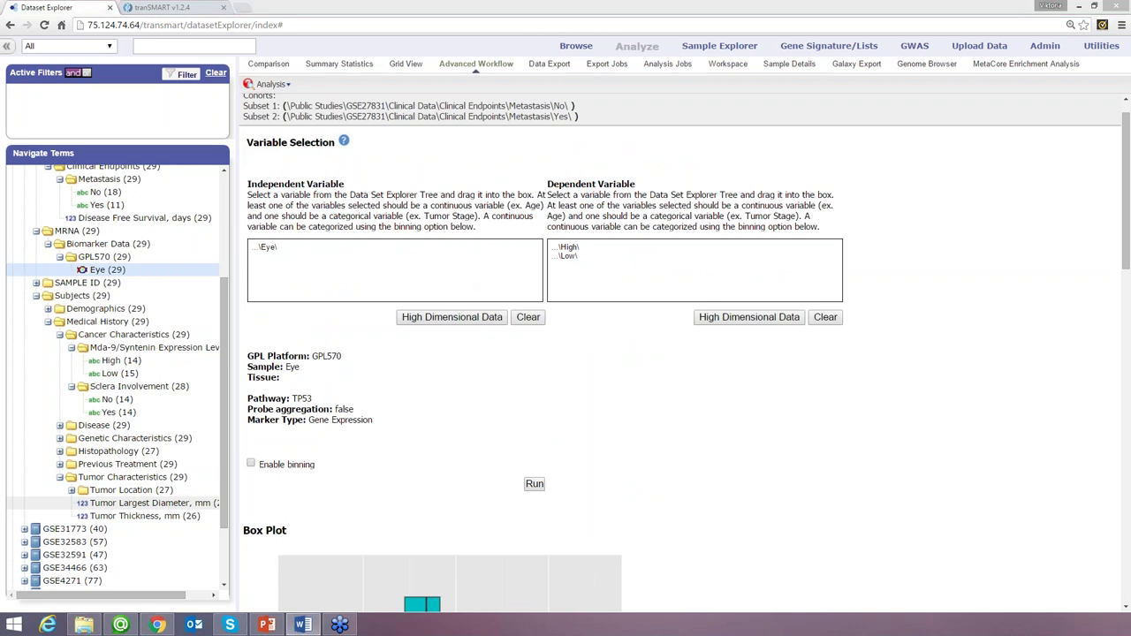
{"action": "left_click", "coordinate": [288, 85]}
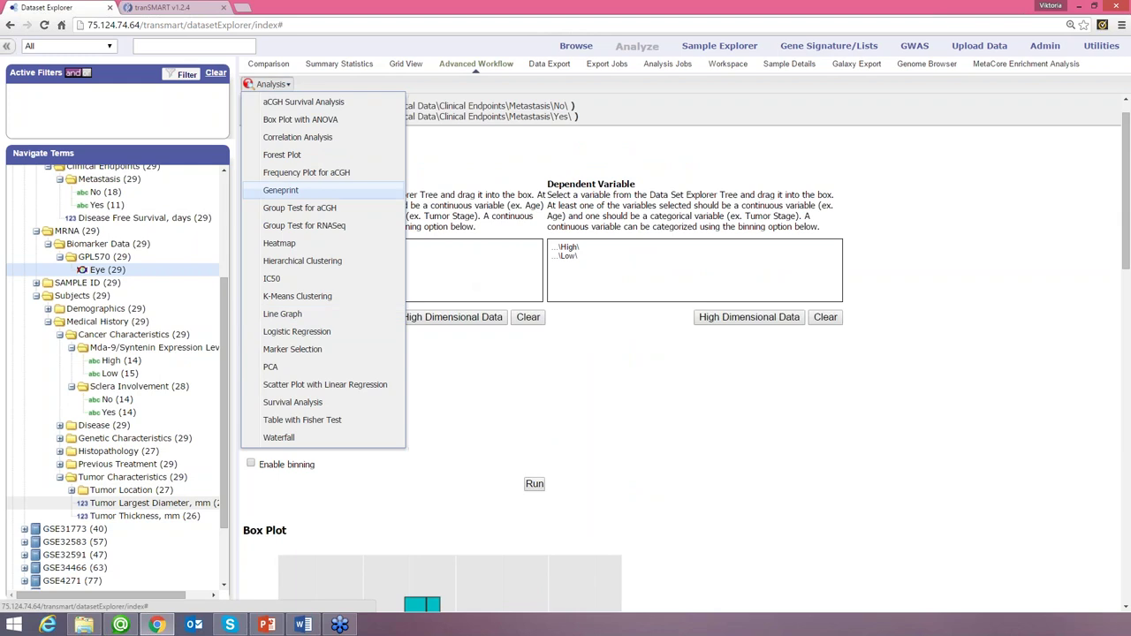
{"action": "left_click", "coordinate": [296, 137]}
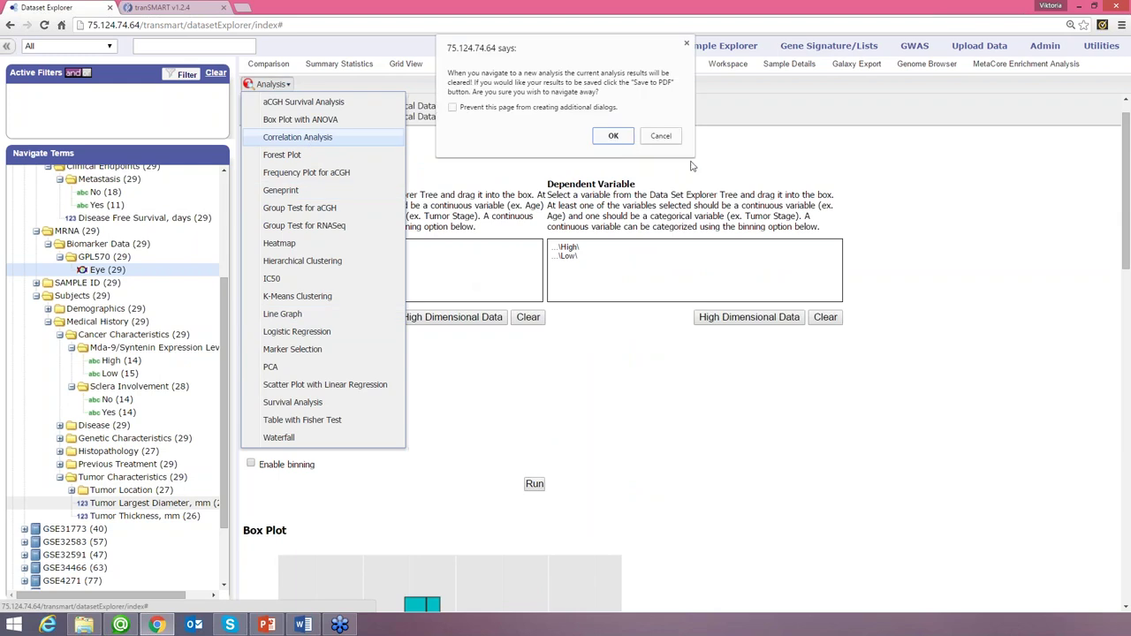
{"action": "left_click", "coordinate": [613, 137]}
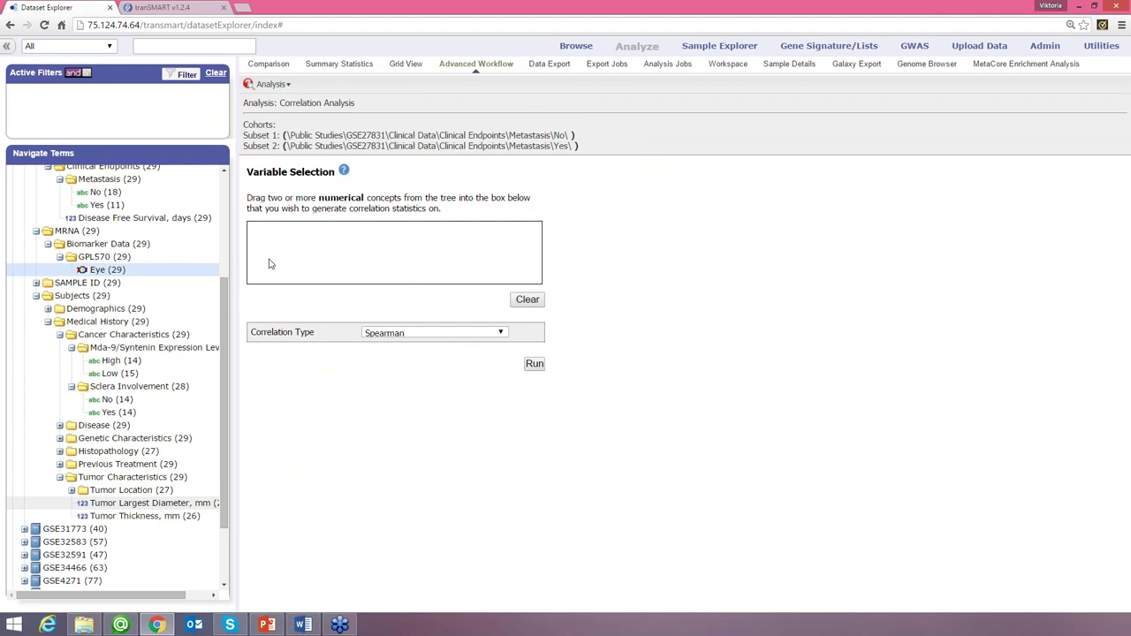
{"action": "left_click", "coordinate": [99, 220]}
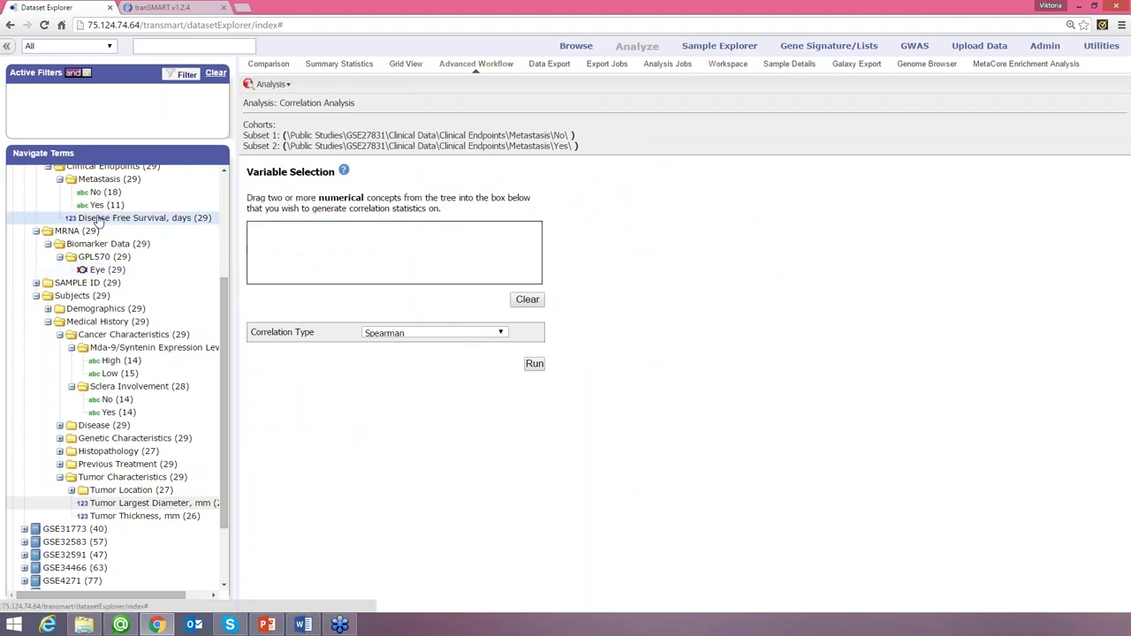
{"action": "left_click_drag", "start_coordinate": [99, 220], "coordinate": [264, 233]}
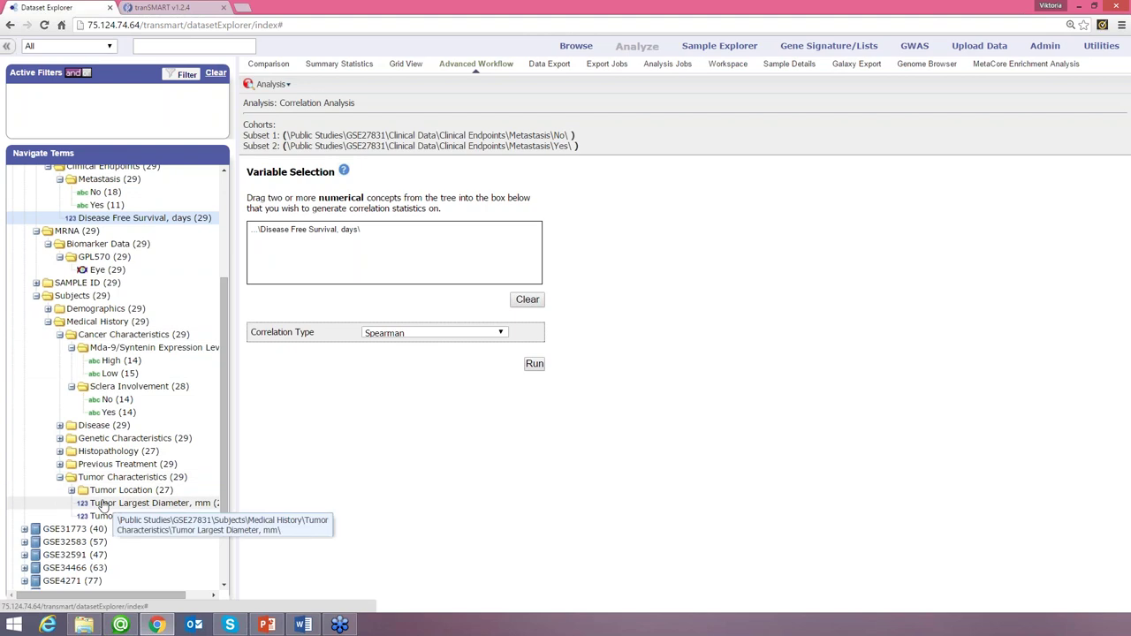
{"action": "left_click_drag", "start_coordinate": [104, 503], "coordinate": [265, 240]}
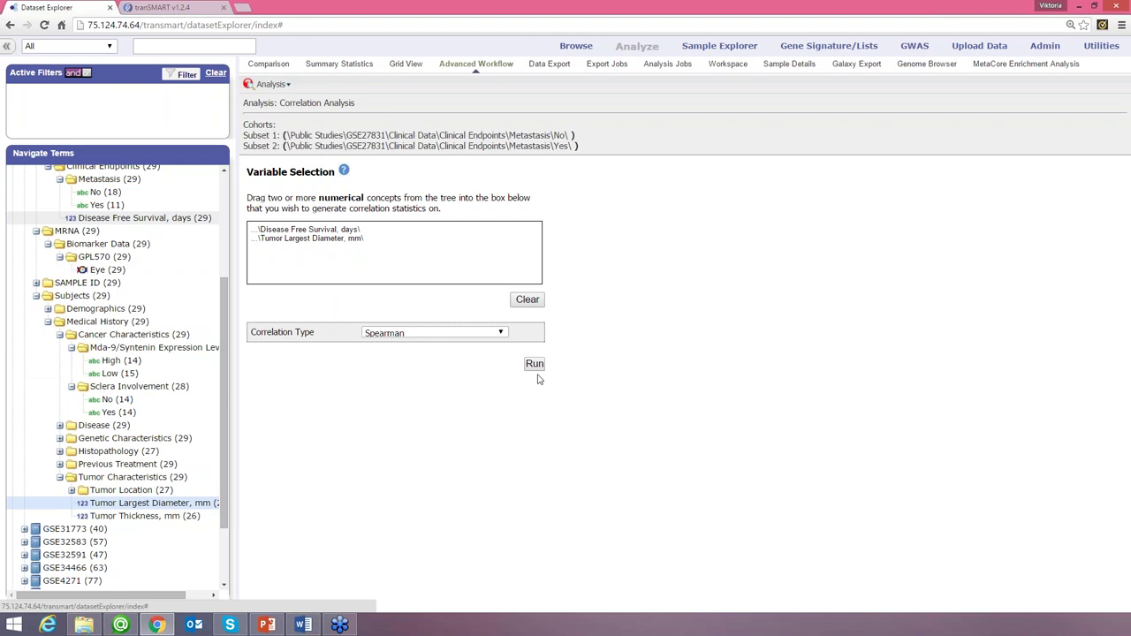
- Run the correlation with the Spearman type and examine the correlation table, histograms and scatter plot
{"action": "left_click", "coordinate": [495, 335]}
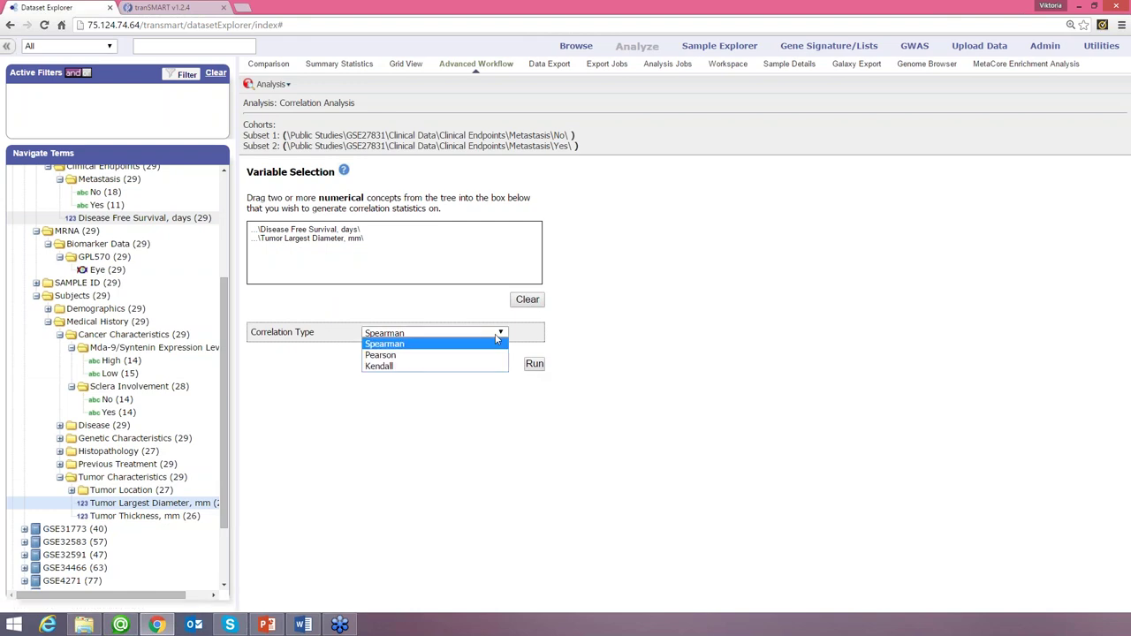
{"action": "left_click", "coordinate": [495, 340]}
{"action": "left_click", "coordinate": [535, 363]}
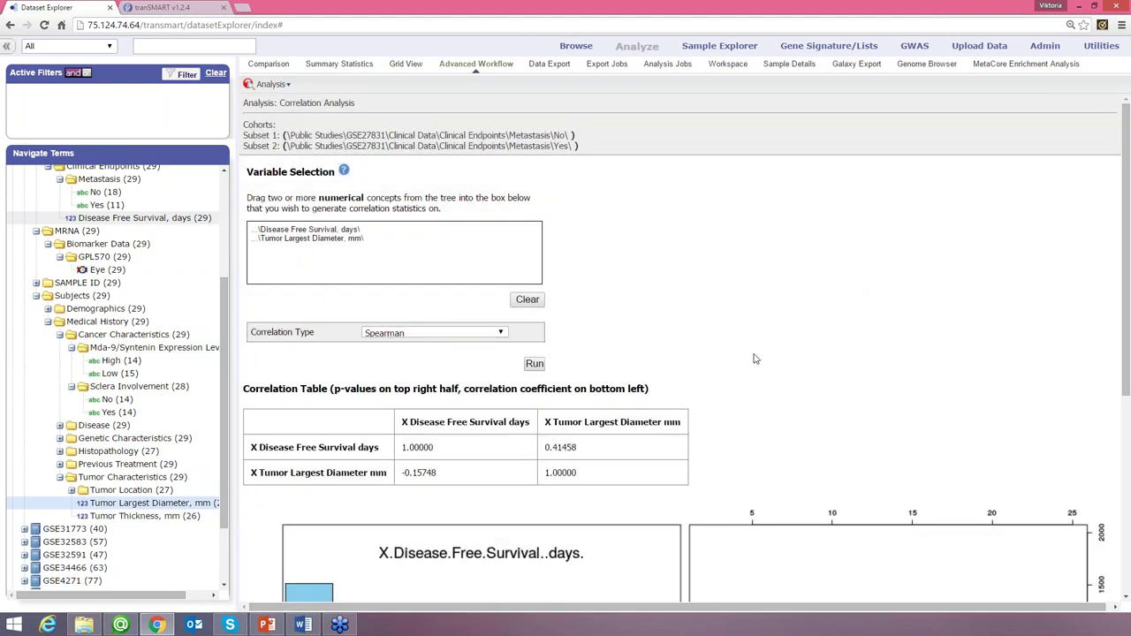
{"action": "scroll", "coordinate": [767, 356], "scroll_direction": "down", "scroll_amount": 3}
{"action": "scroll", "coordinate": [768, 356], "scroll_direction": "down", "scroll_amount": 5}
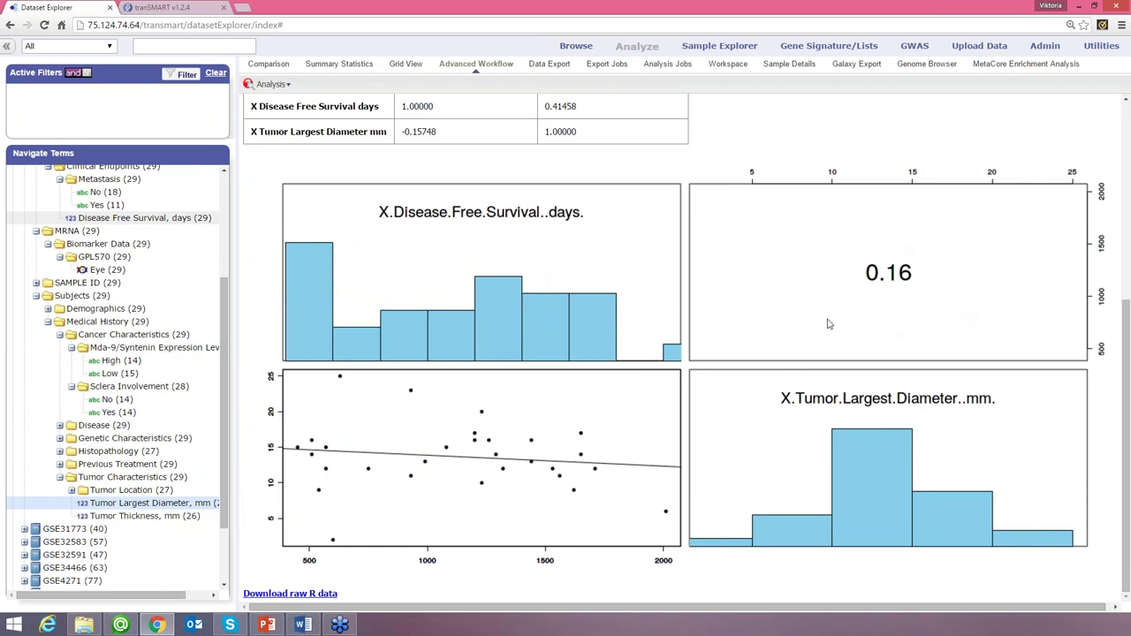
{"action": "scroll", "coordinate": [822, 315], "scroll_direction": "up", "scroll_amount": 4}
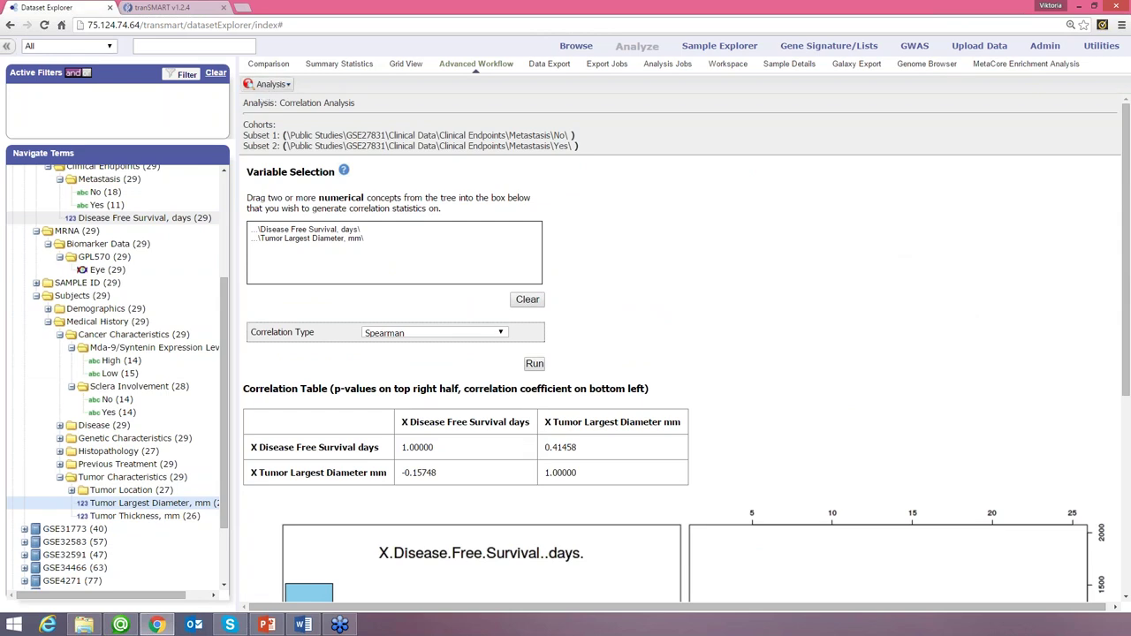
- Set up a Scatter Plot with Linear Regression, using Tumor Largest Diameter, mm as independent and the GPL570 Eye data as dependent variable
{"action": "left_click", "coordinate": [272, 84]}
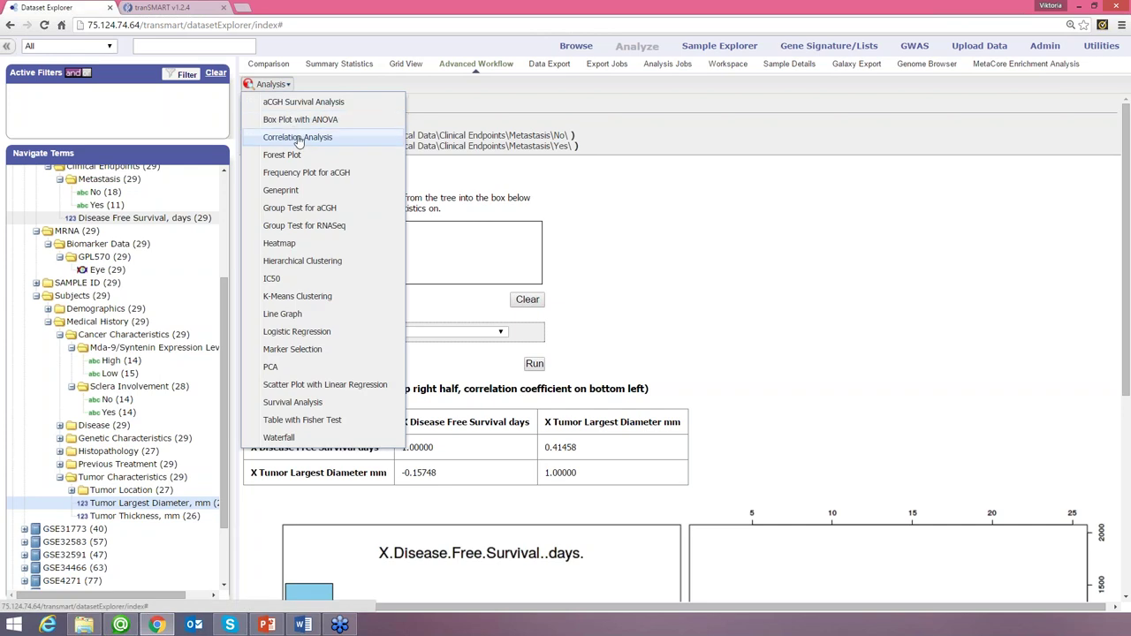
{"action": "left_click", "coordinate": [314, 386]}
{"action": "left_click", "coordinate": [609, 136]}
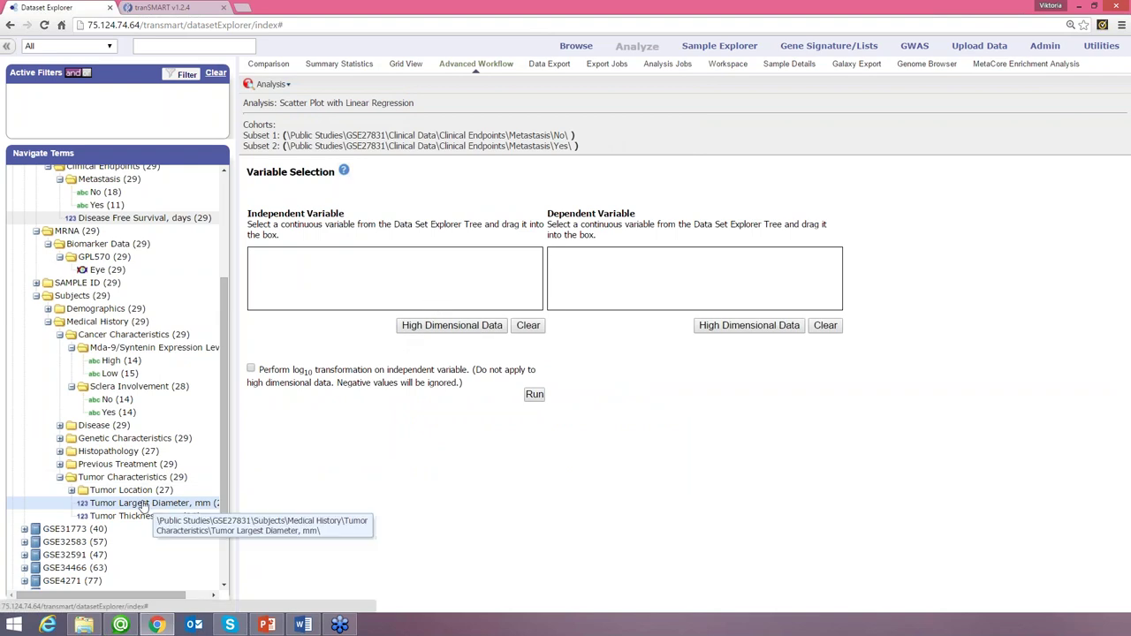
{"action": "left_click_drag", "start_coordinate": [141, 506], "coordinate": [283, 261]}
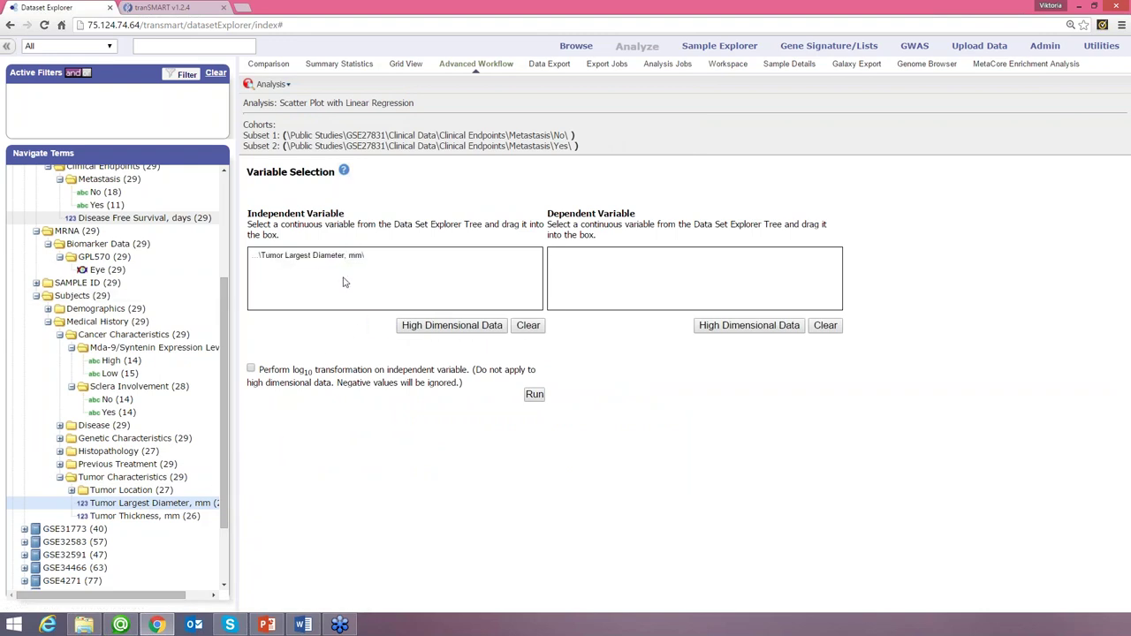
{"action": "left_click_drag", "start_coordinate": [133, 269], "coordinate": [579, 259]}
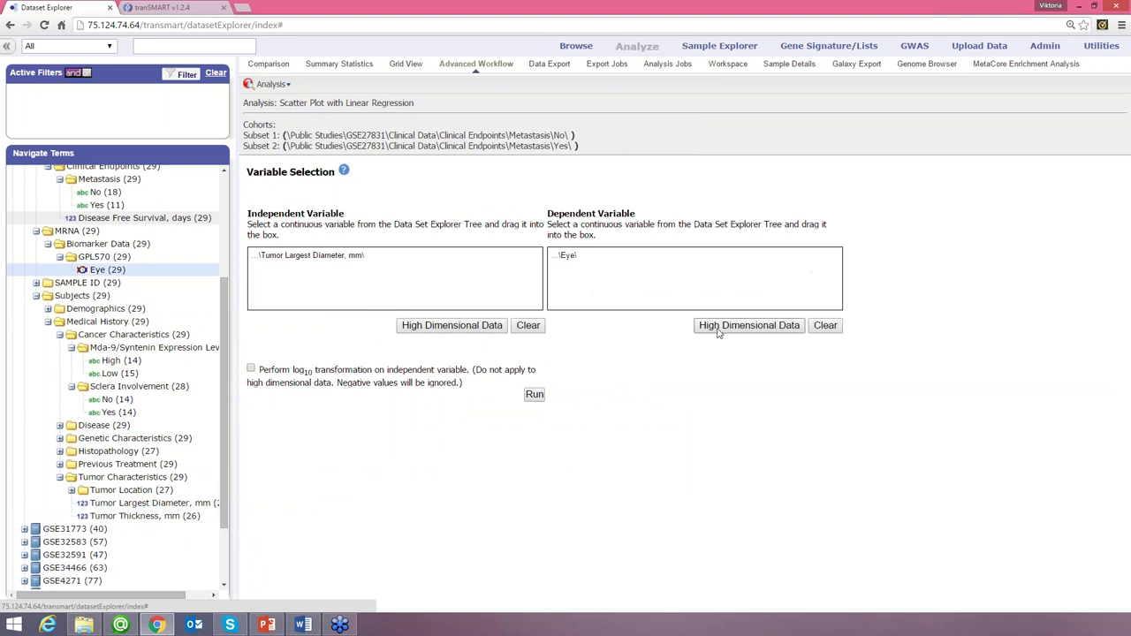
- Search for p53 in the dependent variable's high dimensional data, choose the gene TP53, and apply the selection
{"action": "left_click", "coordinate": [723, 327]}
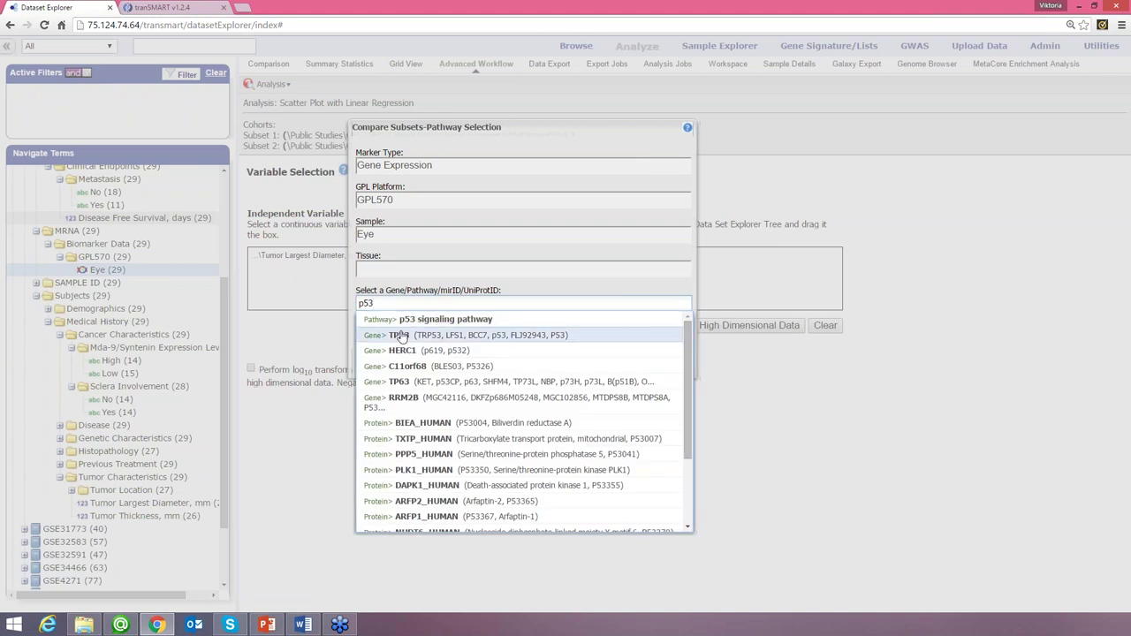
{"action": "left_click", "coordinate": [403, 336]}
{"action": "left_click", "coordinate": [598, 361]}
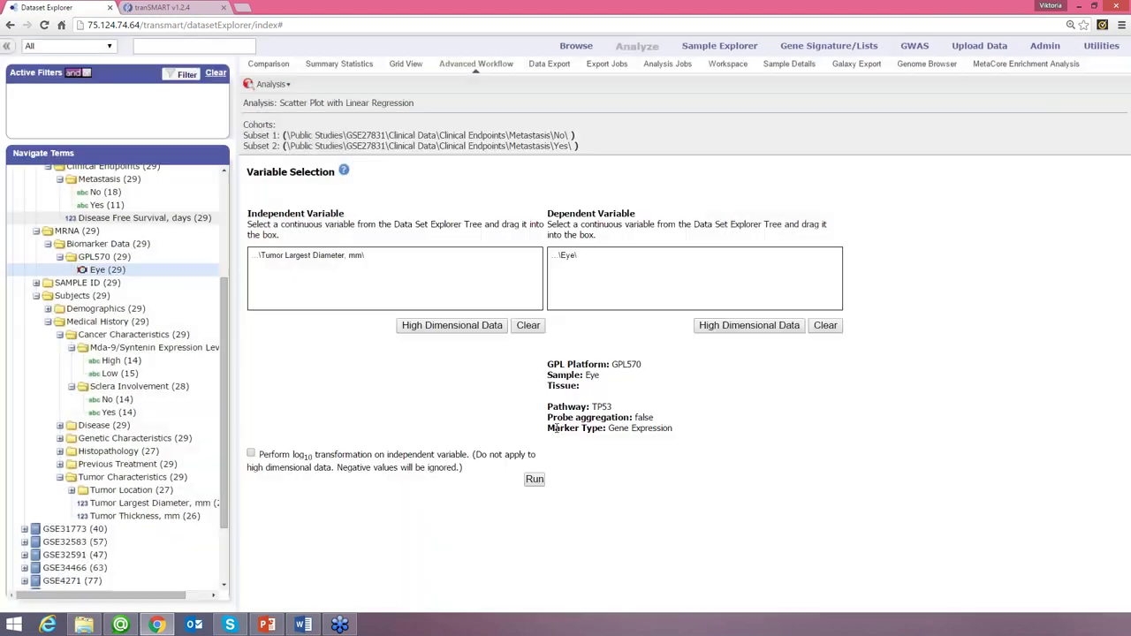
- Run the regression and examine the TP53 scatter plot and the linear regression result tables for each probe
{"action": "left_click", "coordinate": [535, 479]}
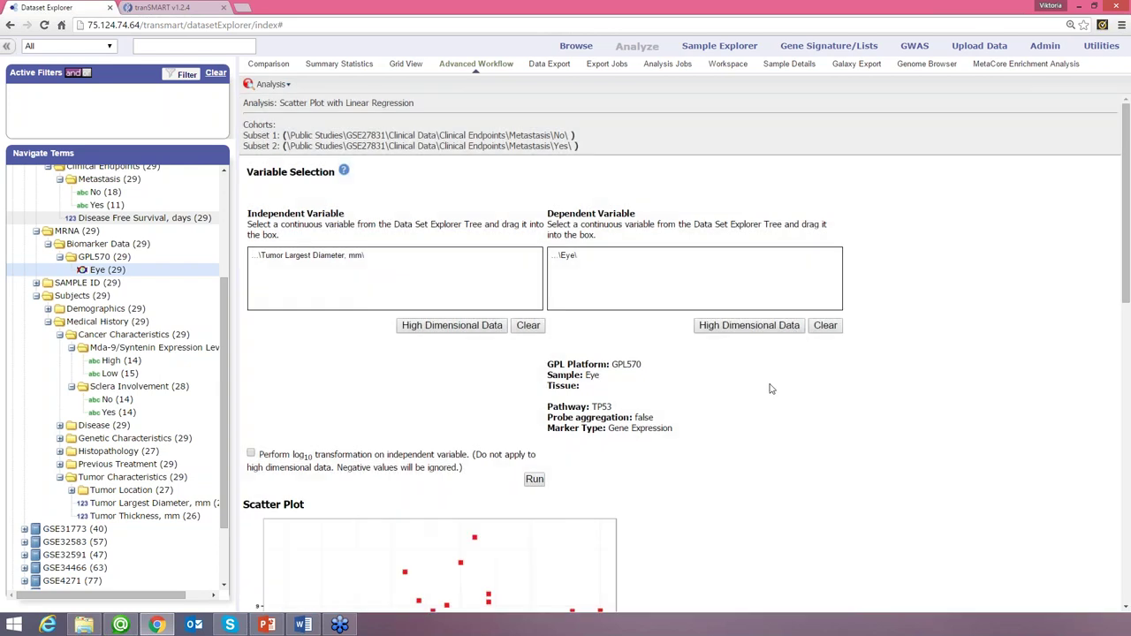
{"action": "scroll", "coordinate": [769, 389], "scroll_direction": "down", "scroll_amount": 4}
{"action": "scroll", "coordinate": [769, 389], "scroll_direction": "down", "scroll_amount": 2}
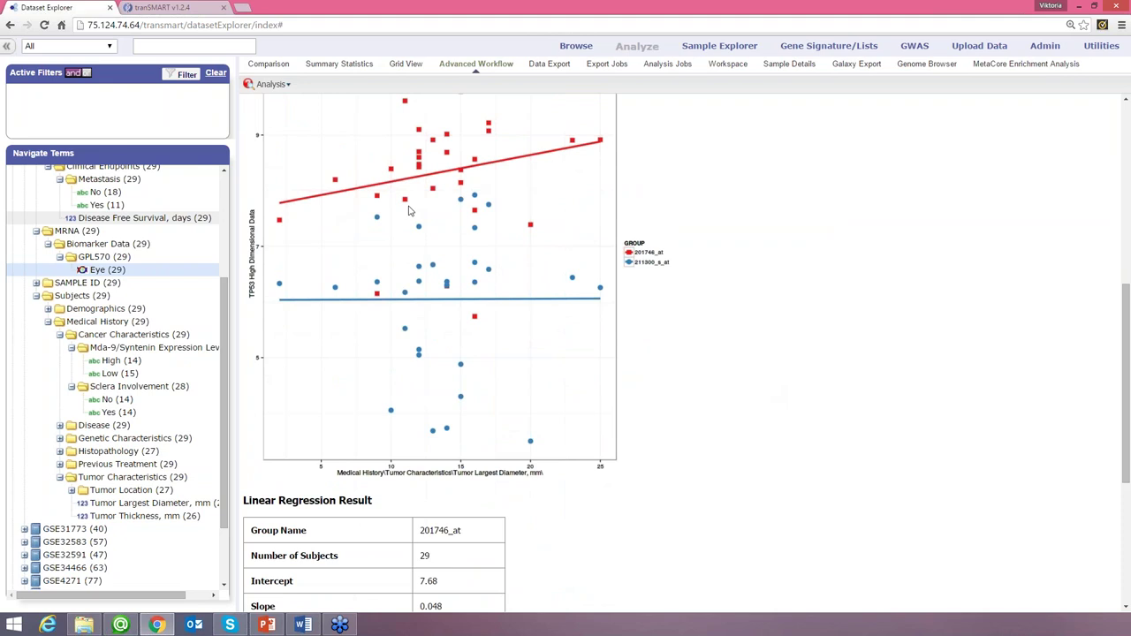
{"action": "scroll", "coordinate": [572, 253], "scroll_direction": "down", "scroll_amount": 1}
{"action": "scroll", "coordinate": [569, 253], "scroll_direction": "down", "scroll_amount": 2}
{"action": "scroll", "coordinate": [480, 256], "scroll_direction": "up", "scroll_amount": 2}
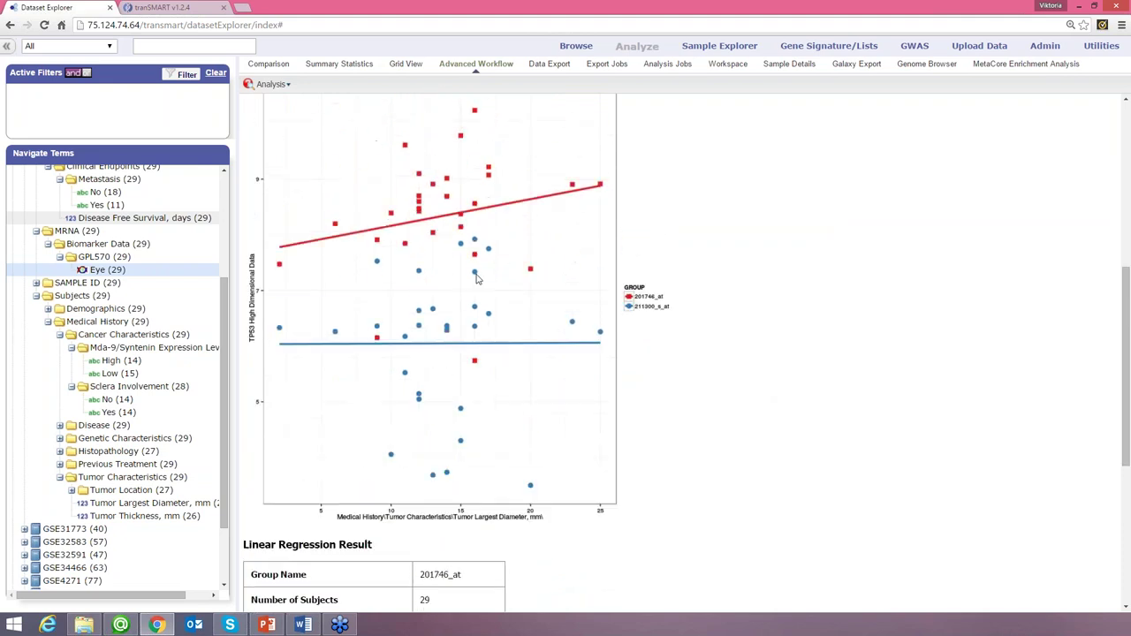
{"action": "scroll", "coordinate": [570, 270], "scroll_direction": "down", "scroll_amount": 4}
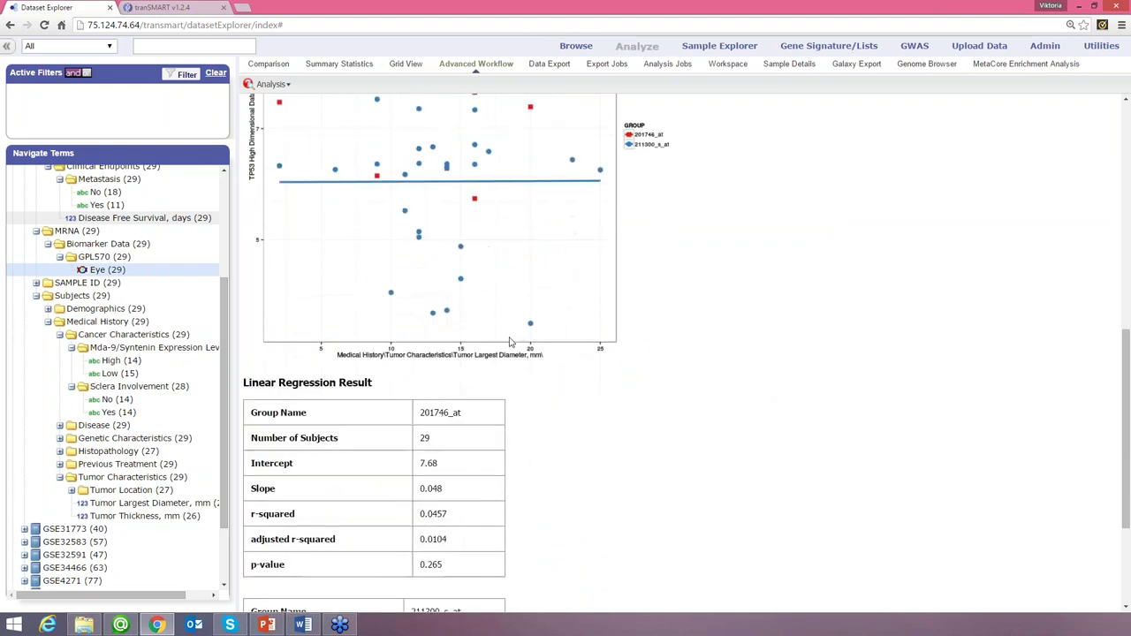
{"action": "scroll", "coordinate": [431, 432], "scroll_direction": "down", "scroll_amount": 1}
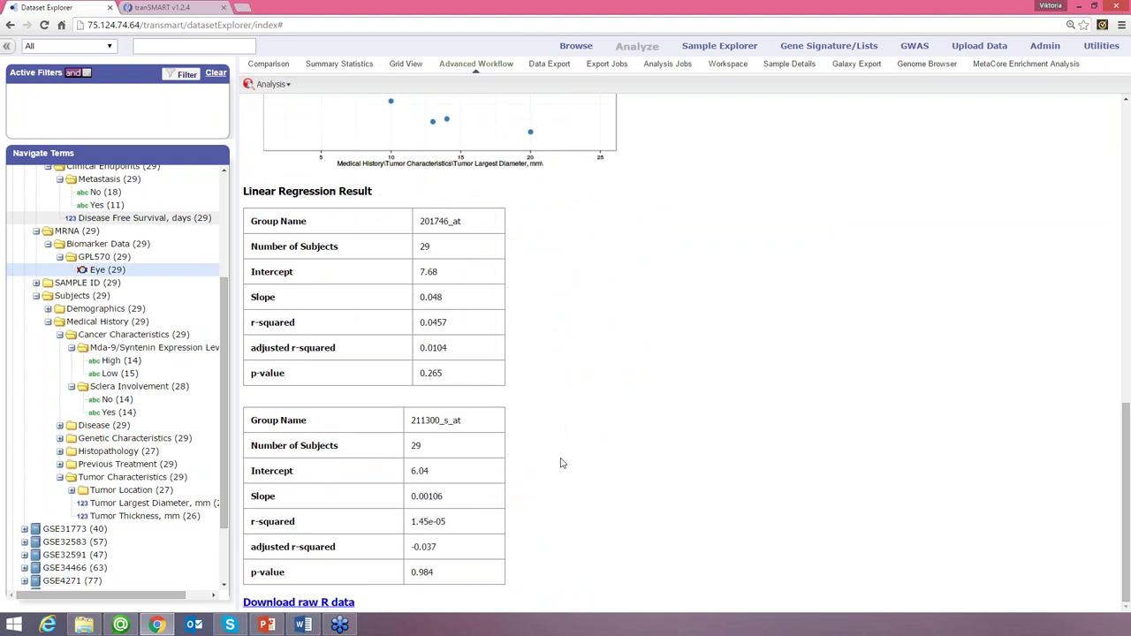
{"action": "scroll", "coordinate": [560, 463], "scroll_direction": "up", "scroll_amount": 2}
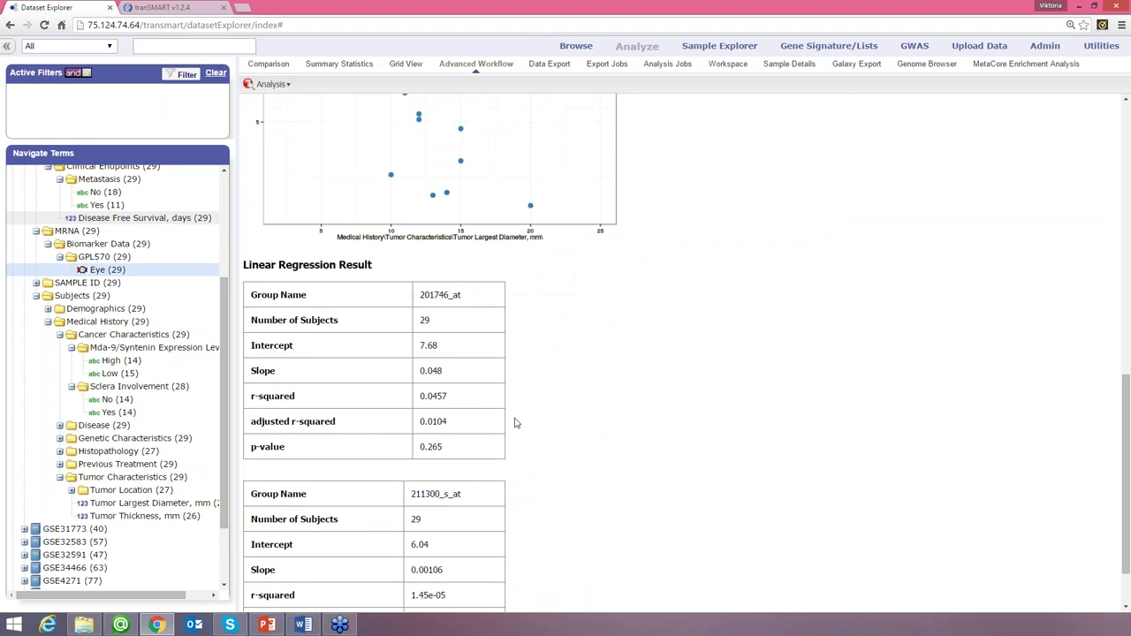
{"action": "scroll", "coordinate": [516, 423], "scroll_direction": "up", "scroll_amount": 12}
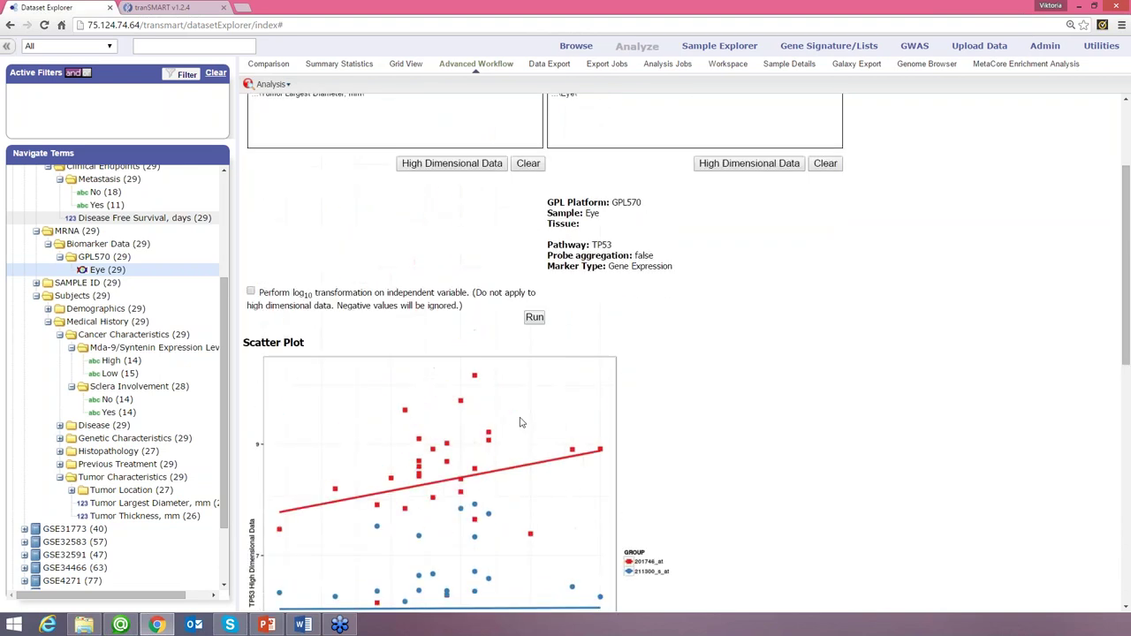
{"action": "scroll", "coordinate": [521, 423], "scroll_direction": "up", "scroll_amount": 4}
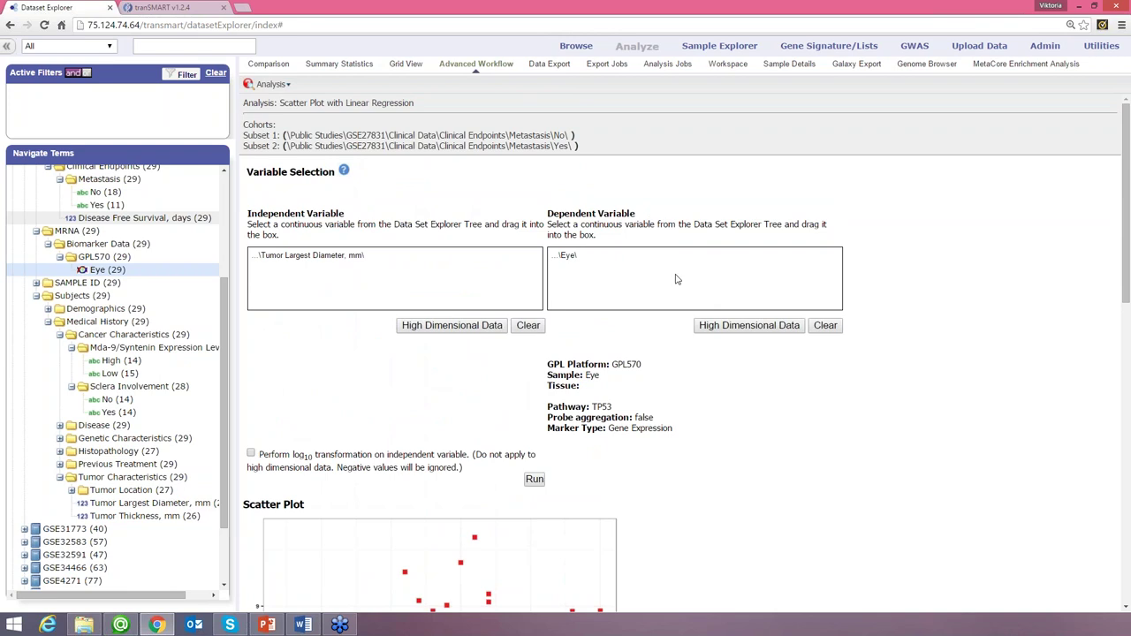
- Examine the scatter plot of Tumor Largest Diameter against TP53 expression and its linear regression lines
{"action": "scroll", "coordinate": [657, 424], "scroll_direction": "down", "scroll_amount": 1}
{"action": "scroll", "coordinate": [657, 424], "scroll_direction": "down", "scroll_amount": 5}
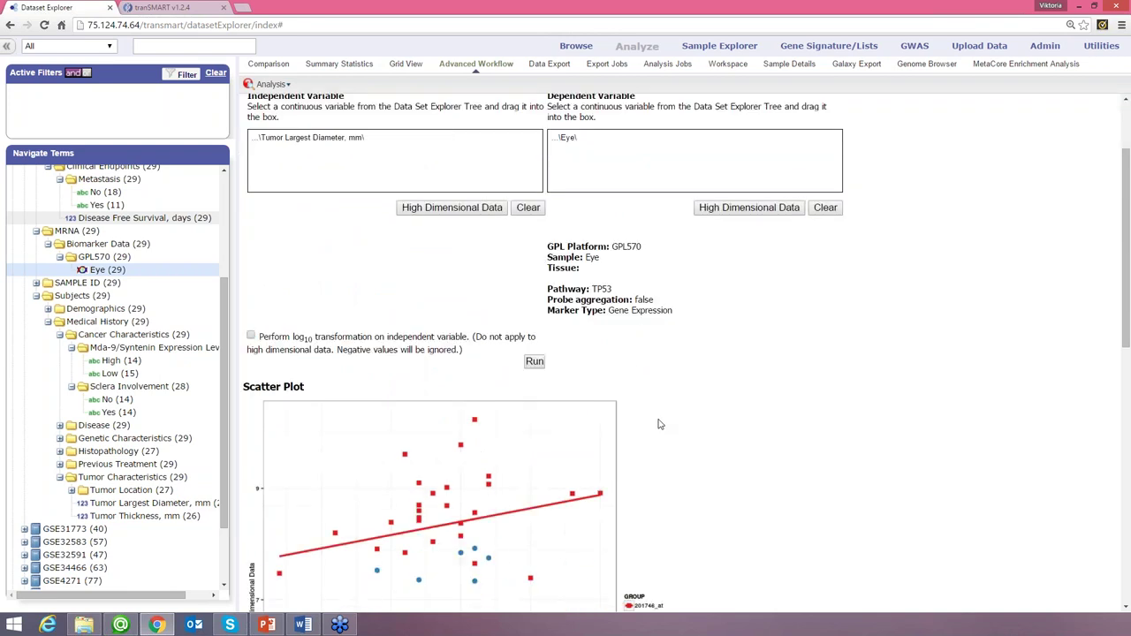
{"action": "scroll", "coordinate": [661, 412], "scroll_direction": "up", "scroll_amount": 1}
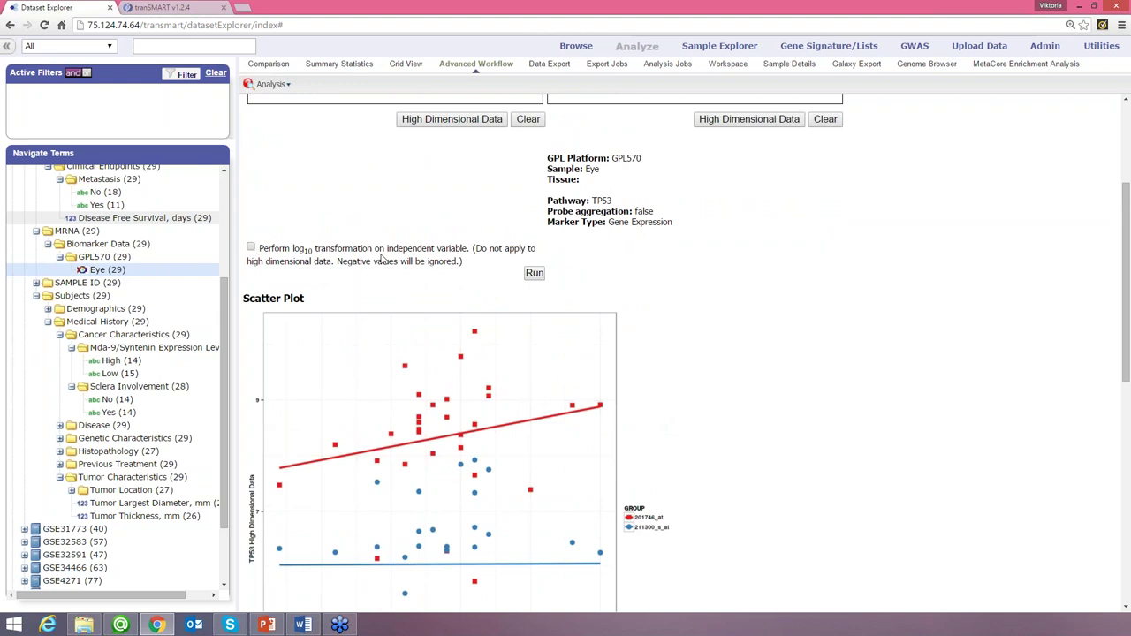
{"action": "scroll", "coordinate": [508, 269], "scroll_direction": "up", "scroll_amount": 5}
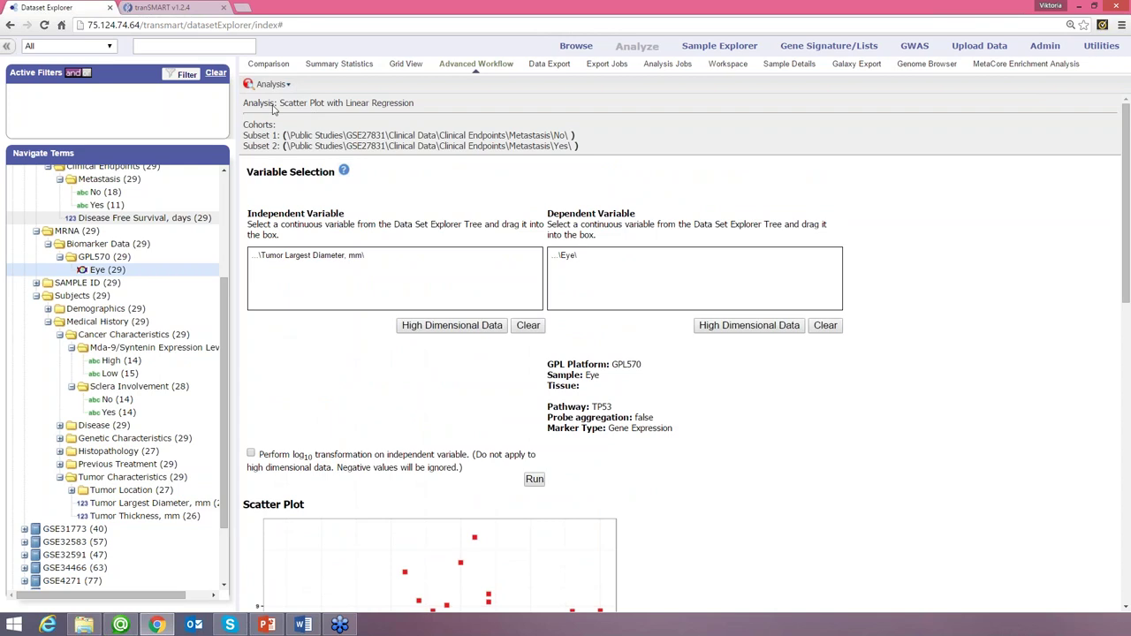
{"action": "key", "text": "alt+Tab"}
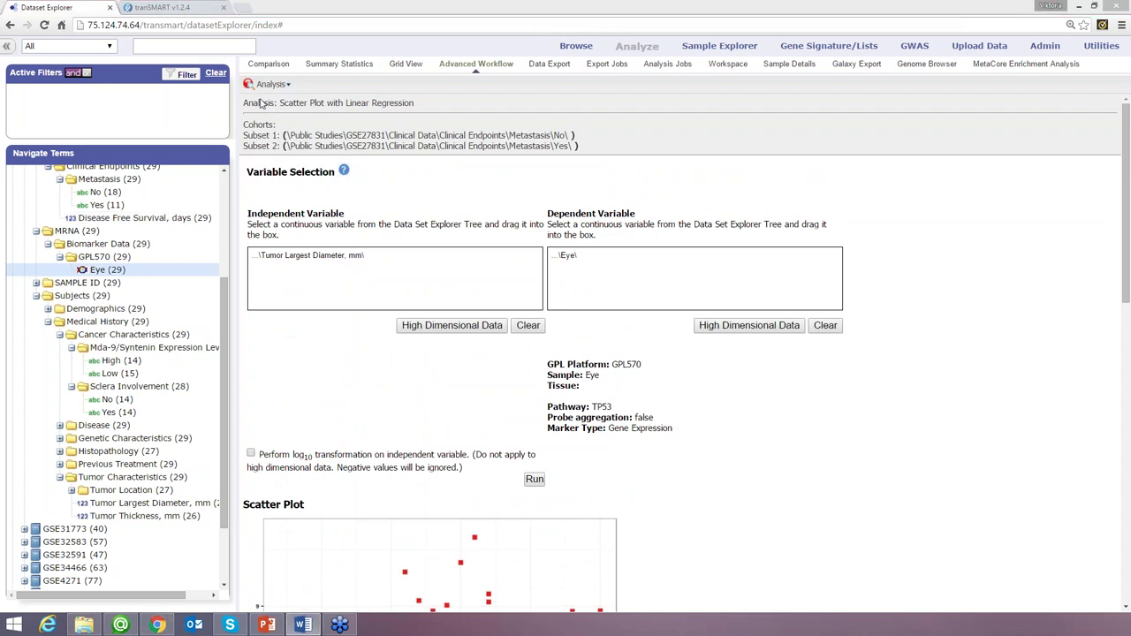
- Start a Survival Analysis and assign Disease Free Survival, days from GSE27831 as the time variable
{"action": "left_click", "coordinate": [284, 84]}
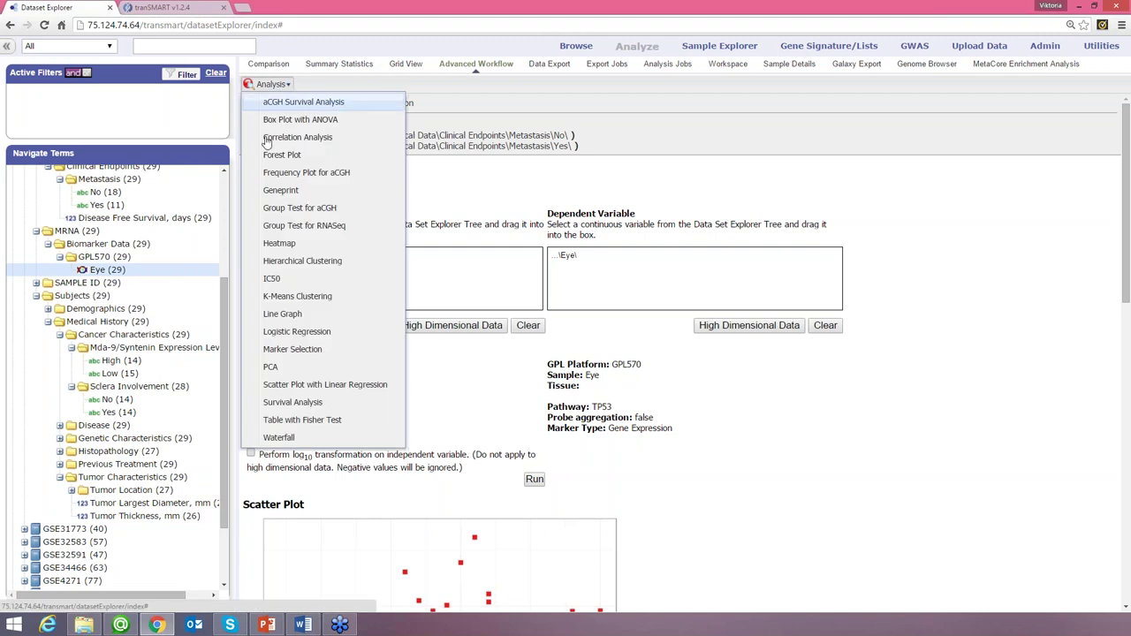
{"action": "left_click", "coordinate": [299, 405]}
{"action": "left_click", "coordinate": [612, 137]}
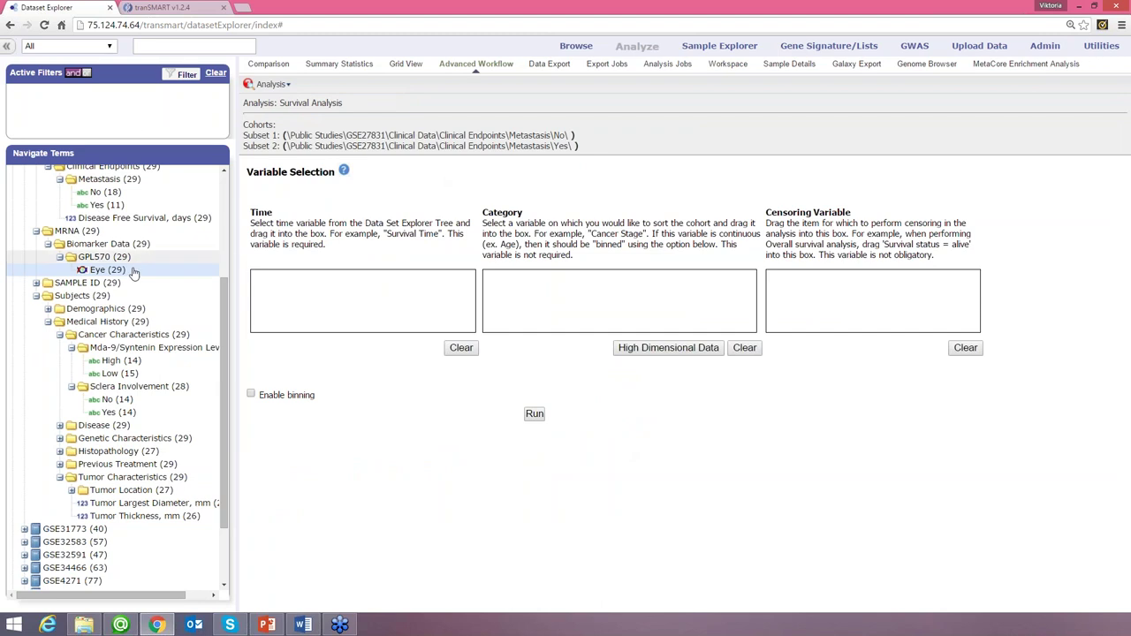
{"action": "scroll", "coordinate": [162, 285], "scroll_direction": "up", "scroll_amount": 2}
{"action": "scroll", "coordinate": [164, 283], "scroll_direction": "down", "scroll_amount": 4}
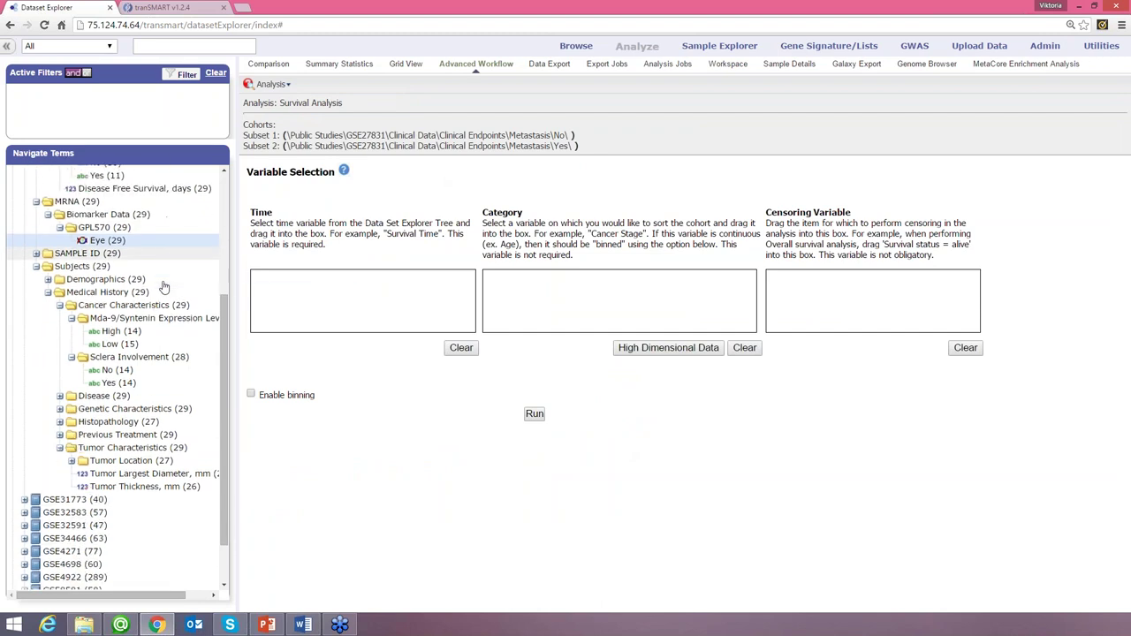
{"action": "scroll", "coordinate": [146, 407], "scroll_direction": "up", "scroll_amount": 2}
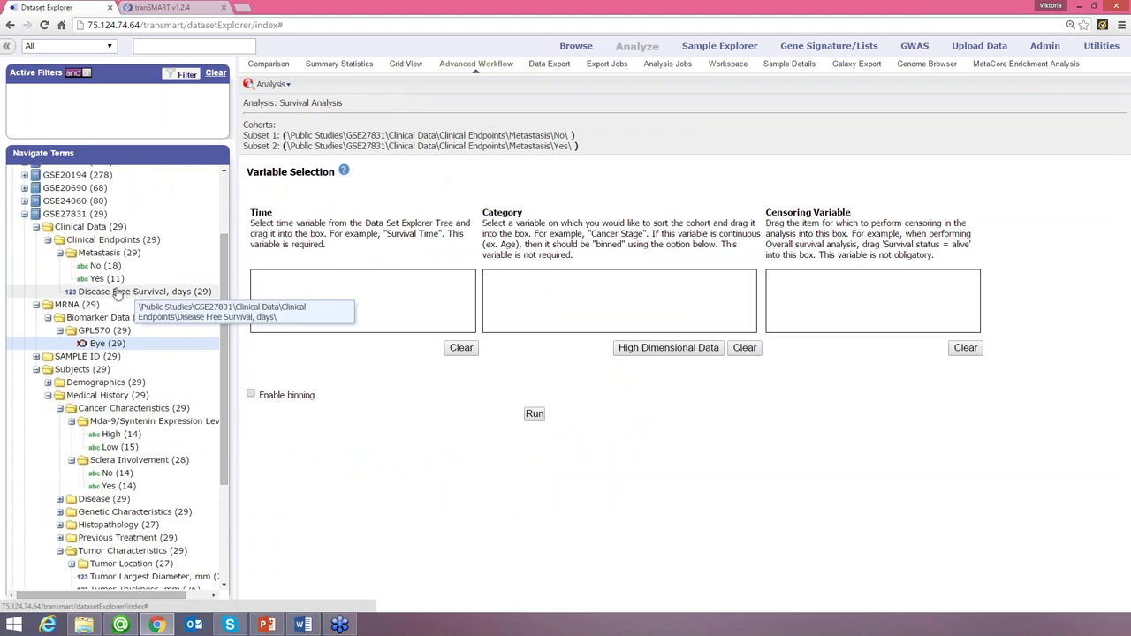
{"action": "left_click_drag", "start_coordinate": [124, 291], "coordinate": [264, 281]}
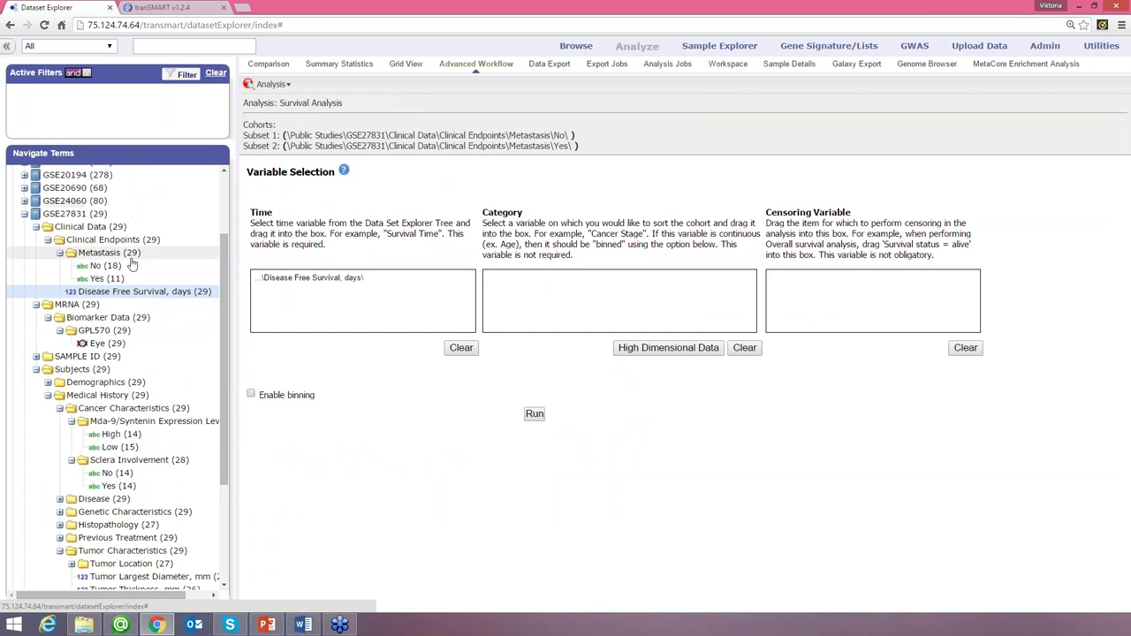
- Assign the Metastasis groups No and Yes as the category, run the analysis and inspect the Kaplan-Meier curve
{"action": "left_click_drag", "start_coordinate": [94, 256], "coordinate": [520, 283]}
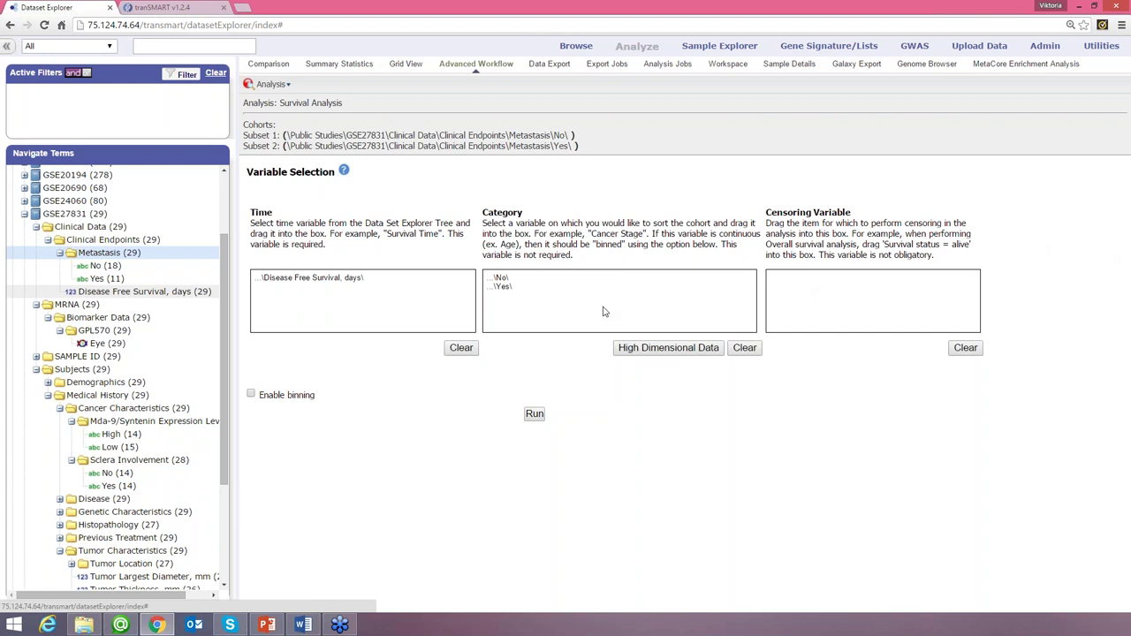
{"action": "left_click", "coordinate": [535, 415]}
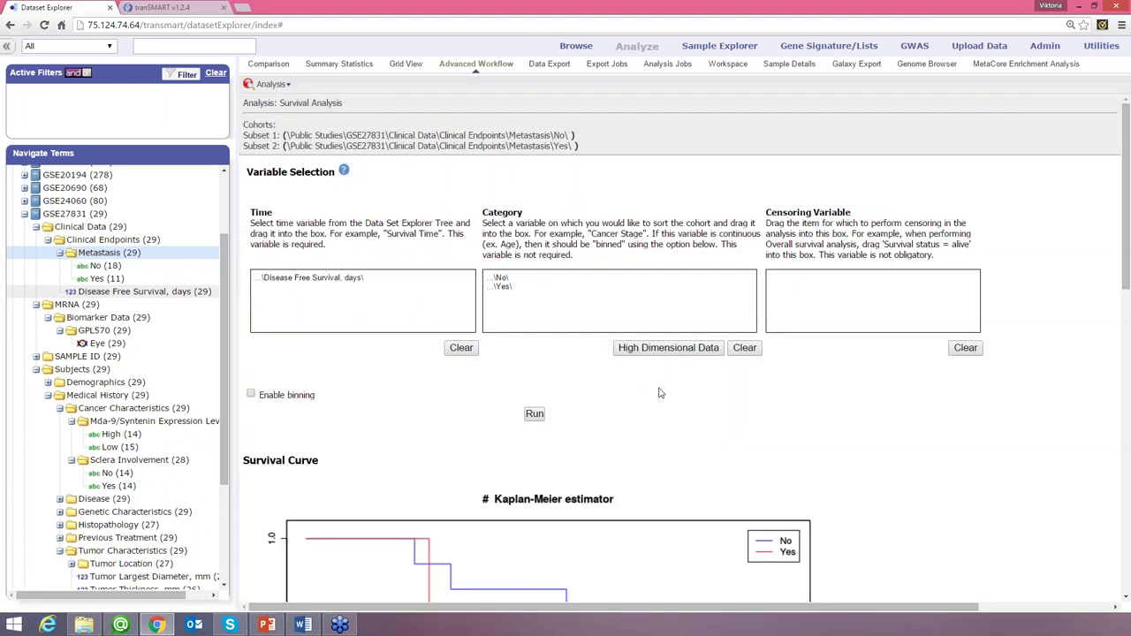
{"action": "scroll", "coordinate": [701, 400], "scroll_direction": "down", "scroll_amount": 3}
{"action": "scroll", "coordinate": [700, 400], "scroll_direction": "down", "scroll_amount": 3}
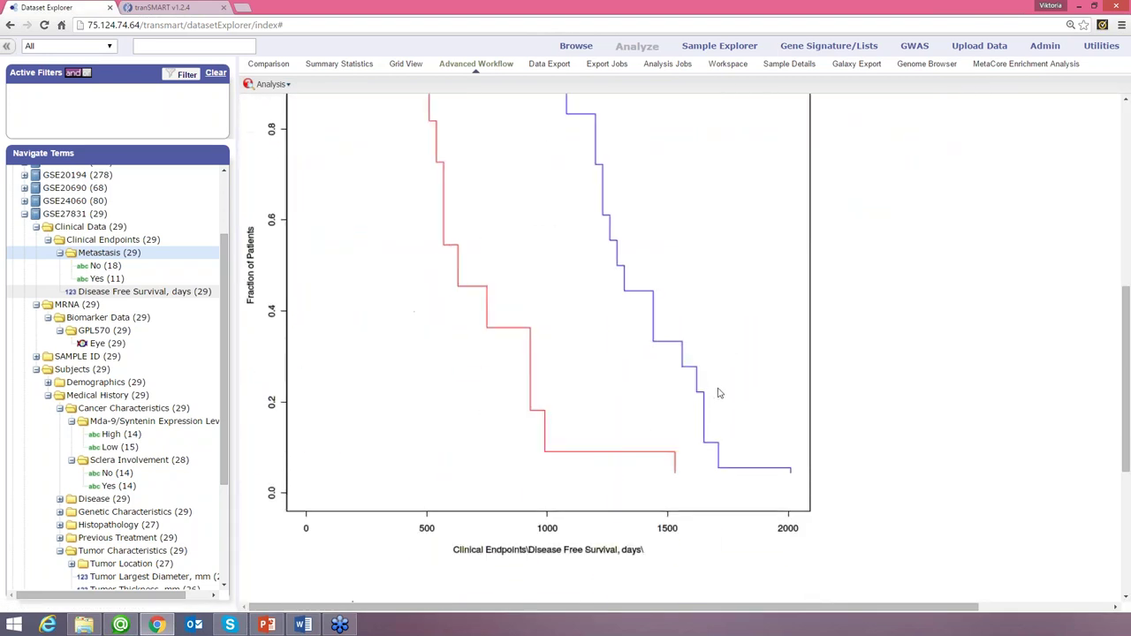
{"action": "scroll", "coordinate": [738, 364], "scroll_direction": "up", "scroll_amount": 2}
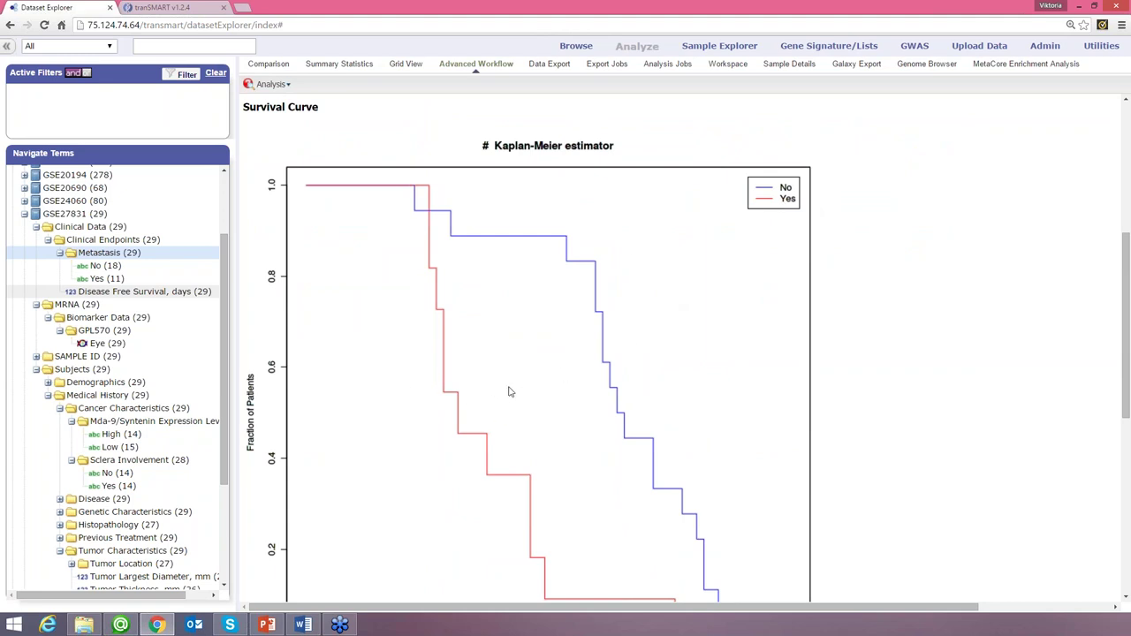
{"action": "scroll", "coordinate": [508, 392], "scroll_direction": "down", "scroll_amount": 1}
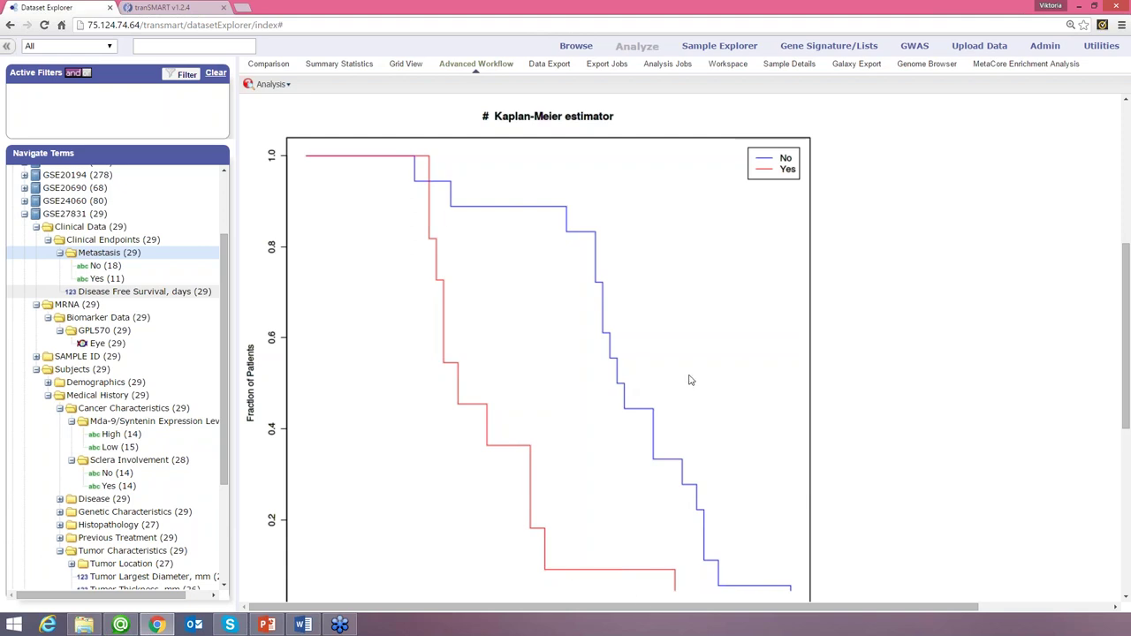
- Replace the category with the Mda-9/Syntenin Expression Level groups, rerun the survival analysis and inspect the curve
{"action": "scroll", "coordinate": [691, 380], "scroll_direction": "up", "scroll_amount": 4}
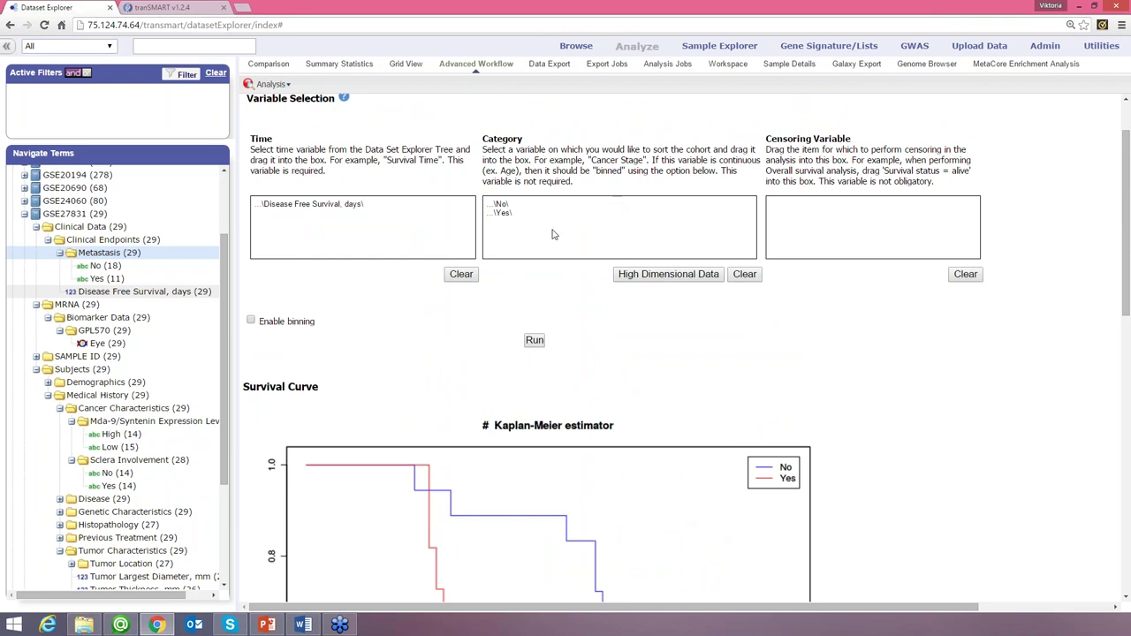
{"action": "left_click", "coordinate": [745, 274]}
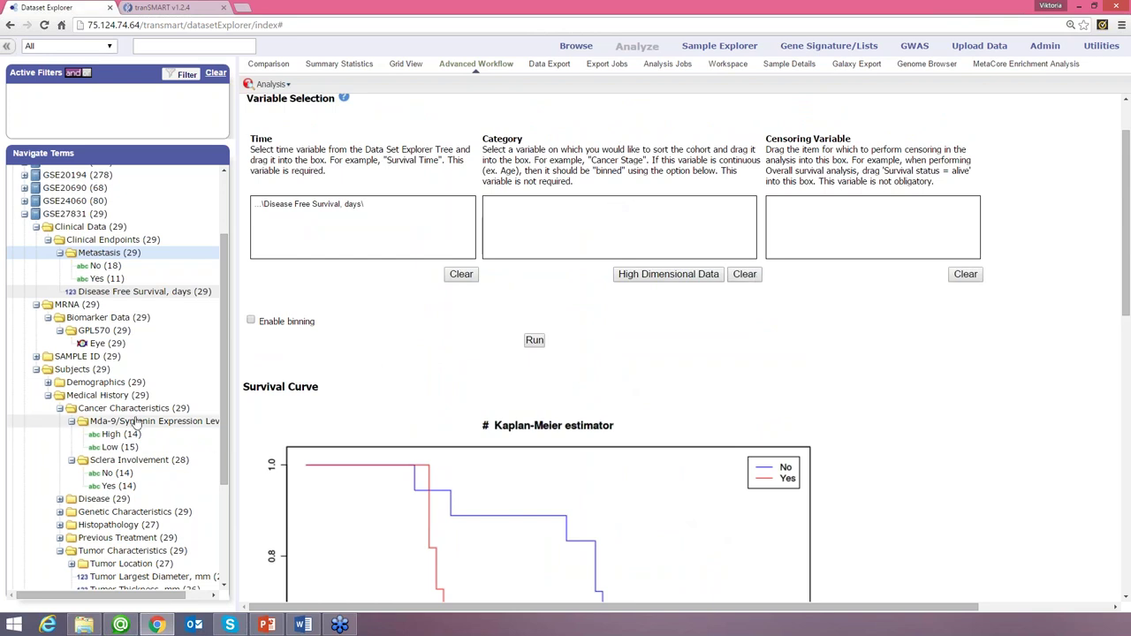
{"action": "scroll", "coordinate": [137, 424], "scroll_direction": "down", "scroll_amount": 1}
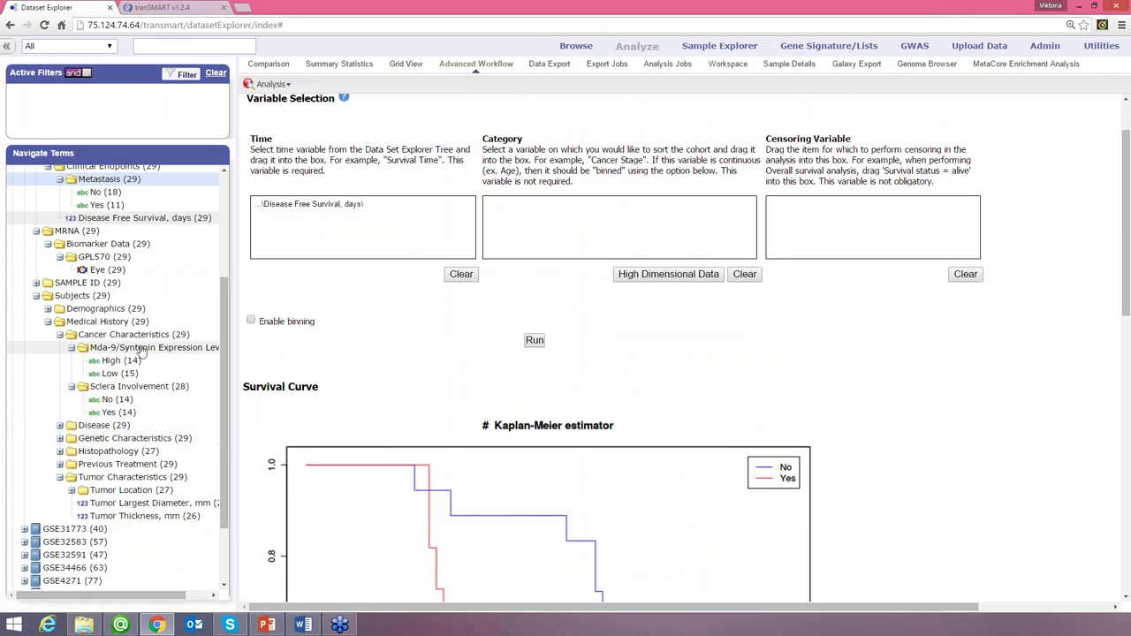
{"action": "left_click_drag", "start_coordinate": [143, 349], "coordinate": [526, 204]}
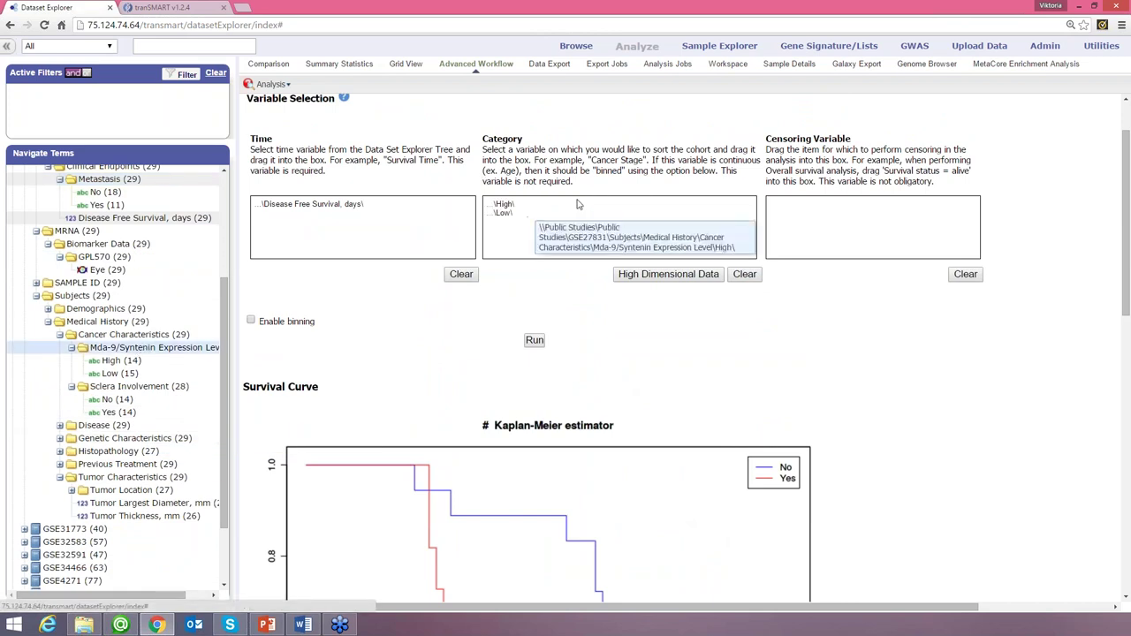
{"action": "left_click", "coordinate": [533, 341]}
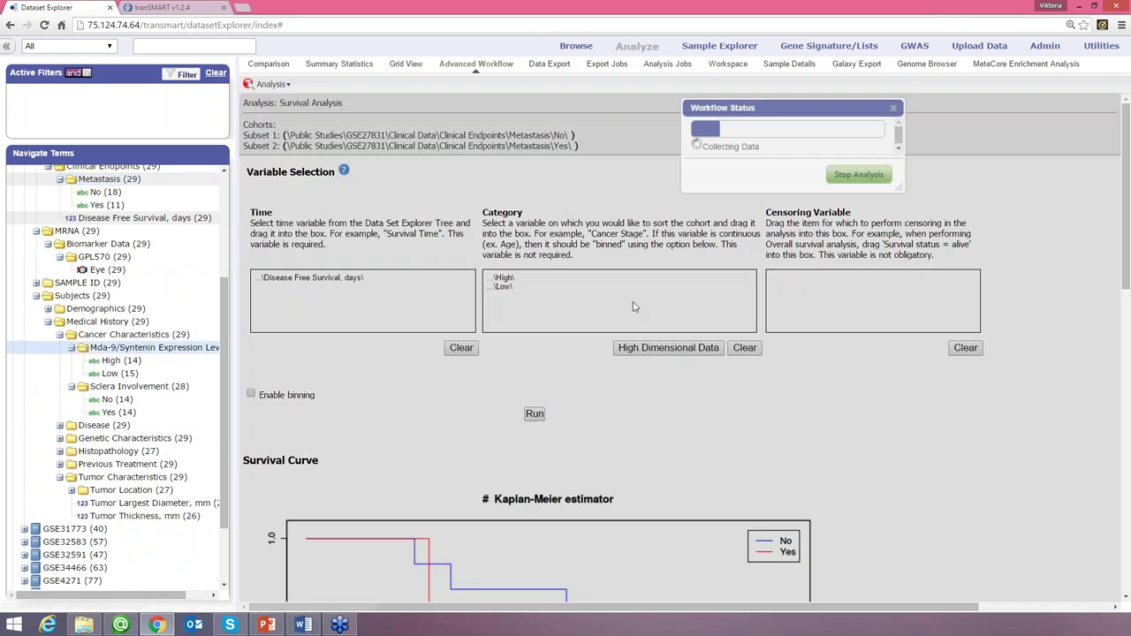
{"action": "scroll", "coordinate": [695, 327], "scroll_direction": "down", "scroll_amount": 5}
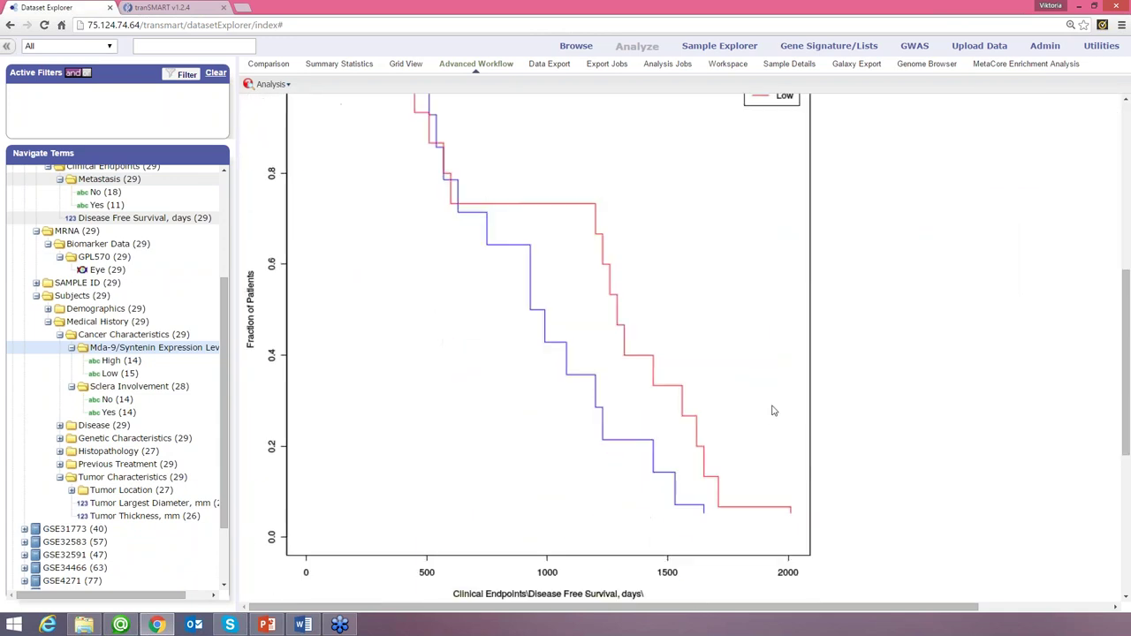
{"action": "scroll", "coordinate": [775, 409], "scroll_direction": "up", "scroll_amount": 1}
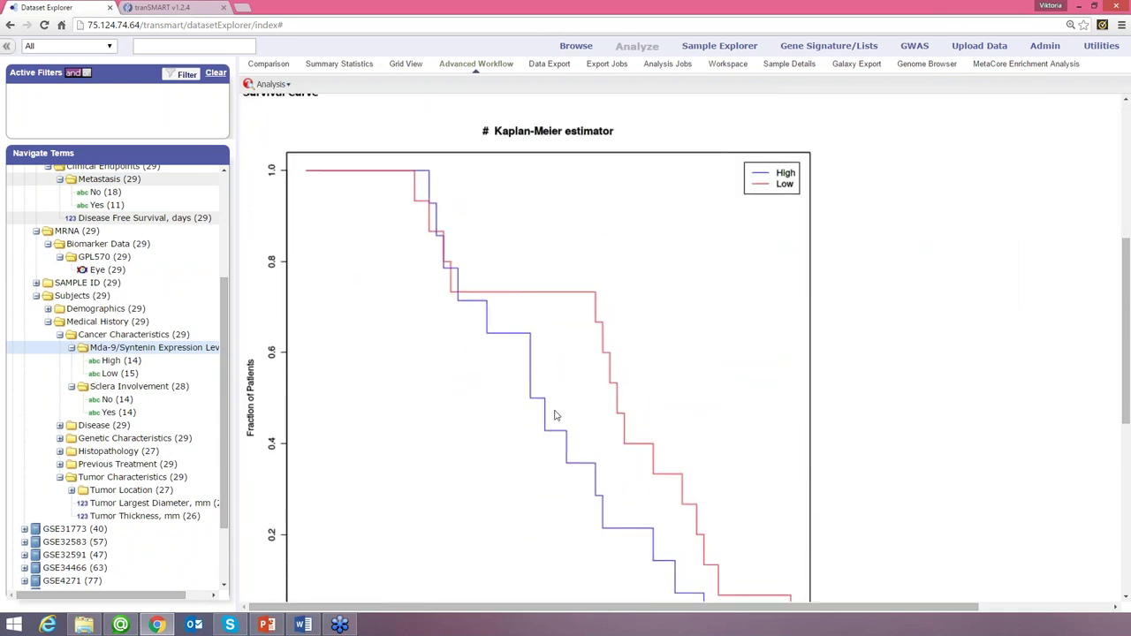
{"action": "scroll", "coordinate": [697, 462], "scroll_direction": "down", "scroll_amount": 3}
{"action": "scroll", "coordinate": [674, 450], "scroll_direction": "up", "scroll_amount": 2}
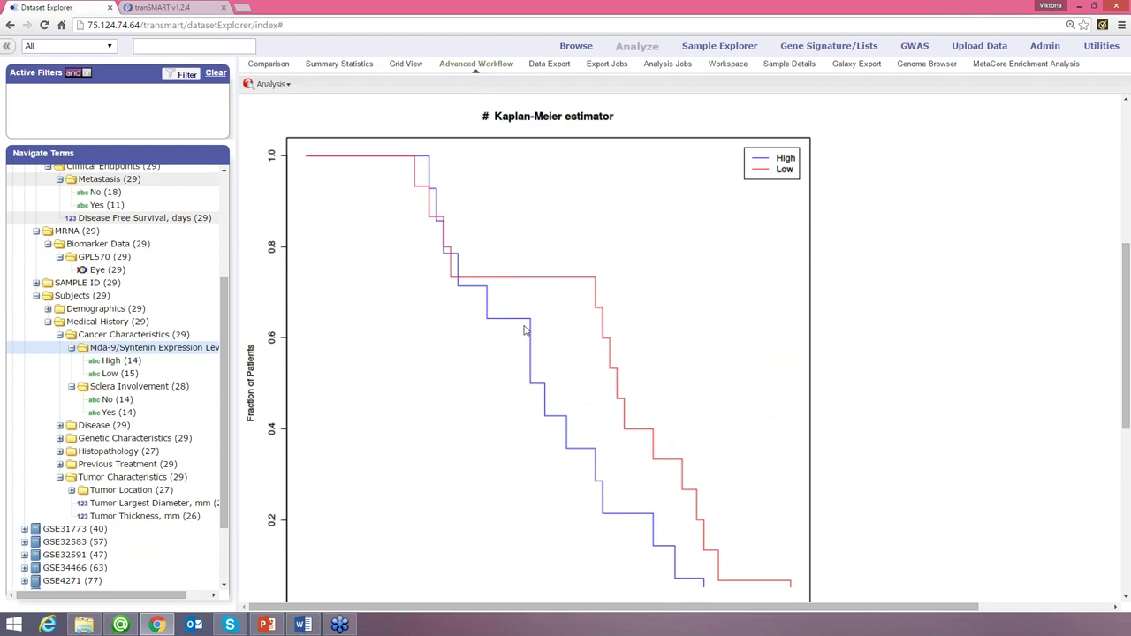
{"action": "scroll", "coordinate": [396, 144], "scroll_direction": "down", "scroll_amount": 1}
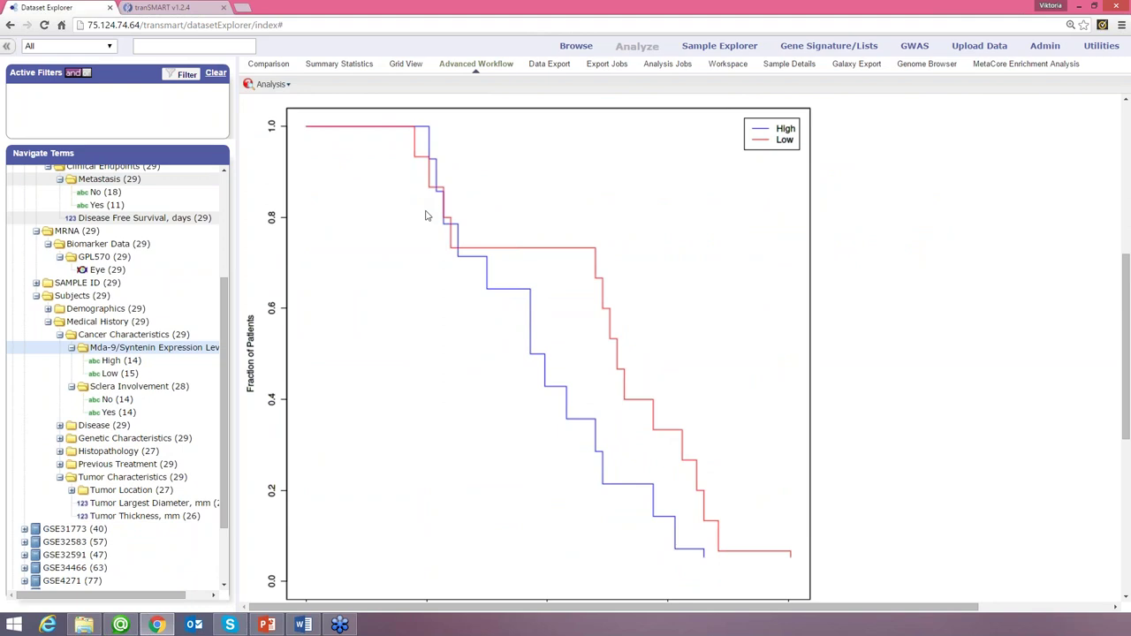
- Replace the category with the GPL570 Eye expression data and select gene TP53 as its high dimensional data
{"action": "scroll", "coordinate": [451, 216], "scroll_direction": "up", "scroll_amount": 2}
{"action": "scroll", "coordinate": [451, 216], "scroll_direction": "up", "scroll_amount": 2}
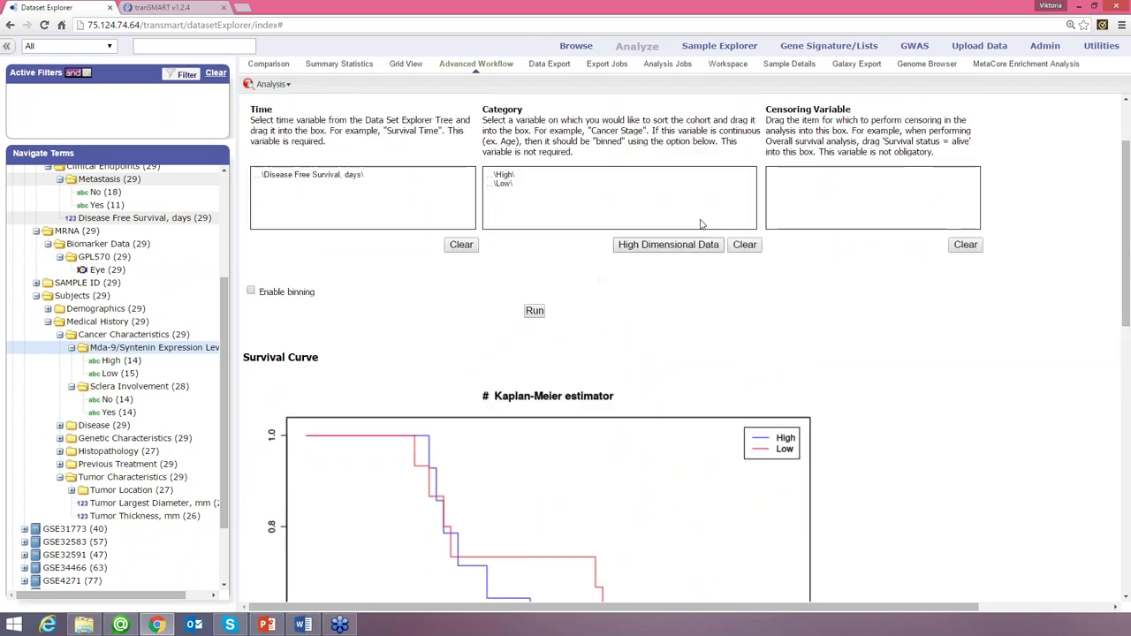
{"action": "left_click", "coordinate": [746, 245]}
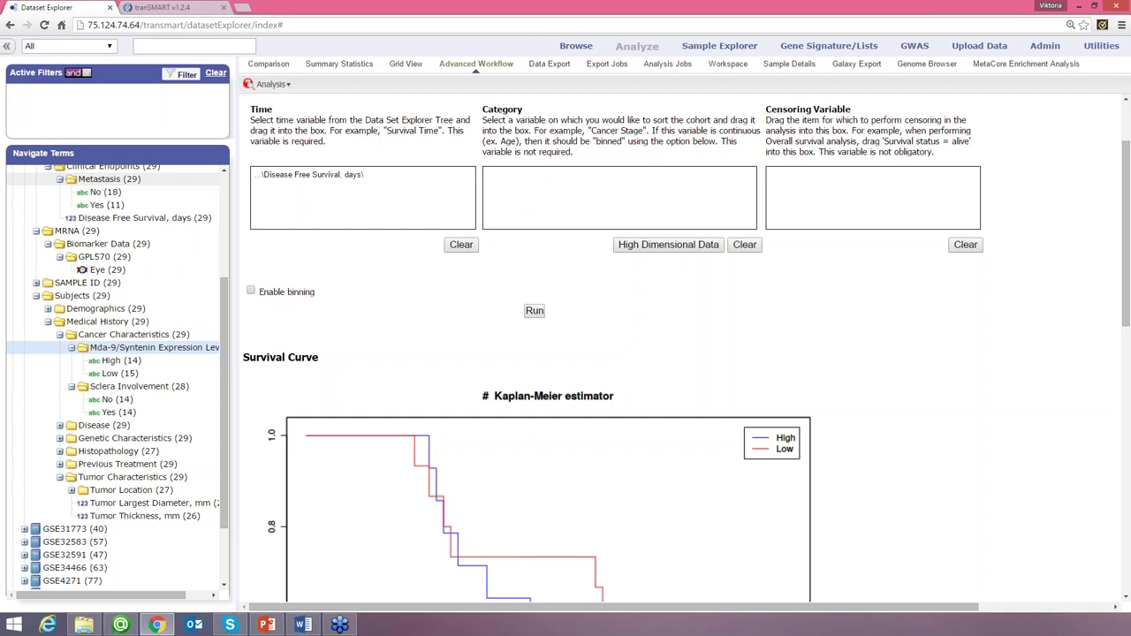
{"action": "left_click_drag", "start_coordinate": [85, 271], "coordinate": [530, 190]}
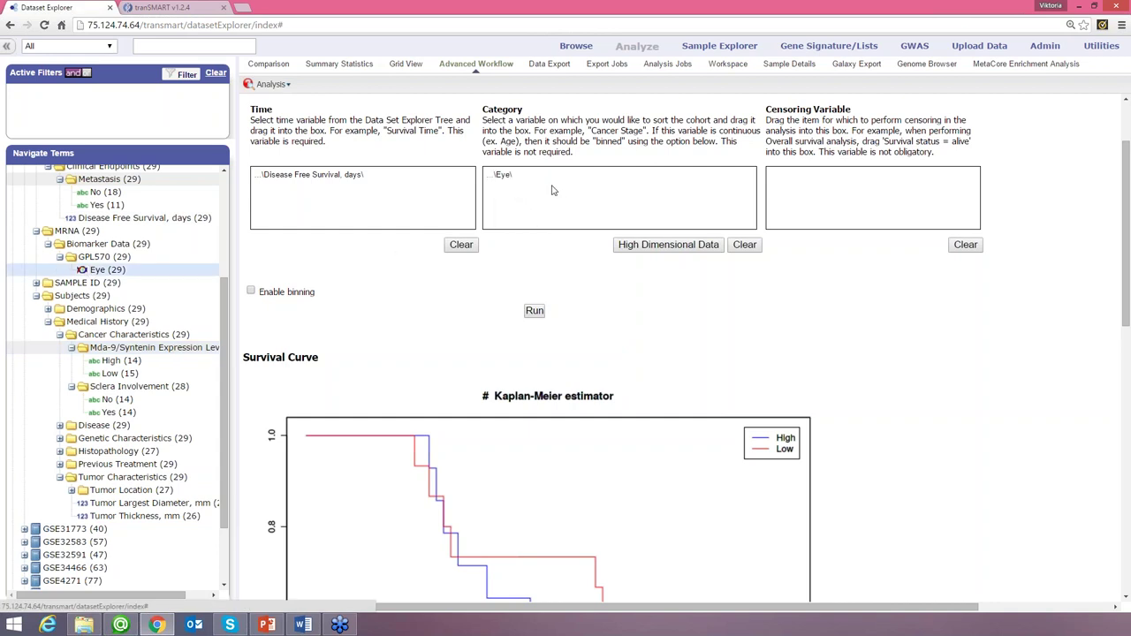
{"action": "left_click", "coordinate": [689, 250]}
{"action": "left_click", "coordinate": [442, 304]}
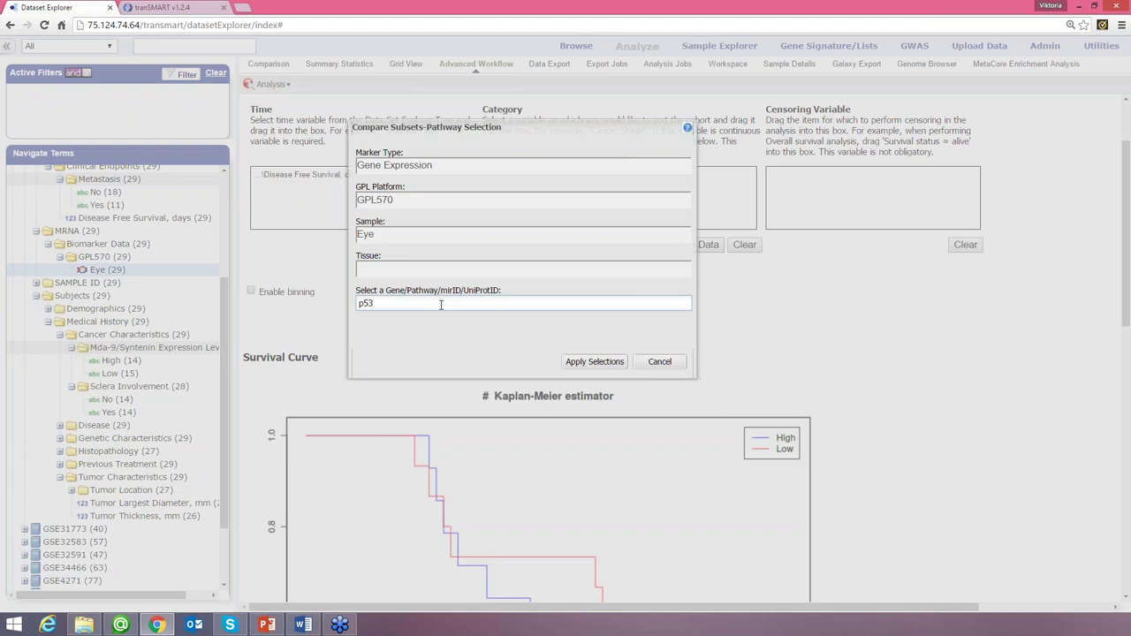
{"action": "left_click", "coordinate": [441, 337]}
{"action": "left_click", "coordinate": [566, 359]}
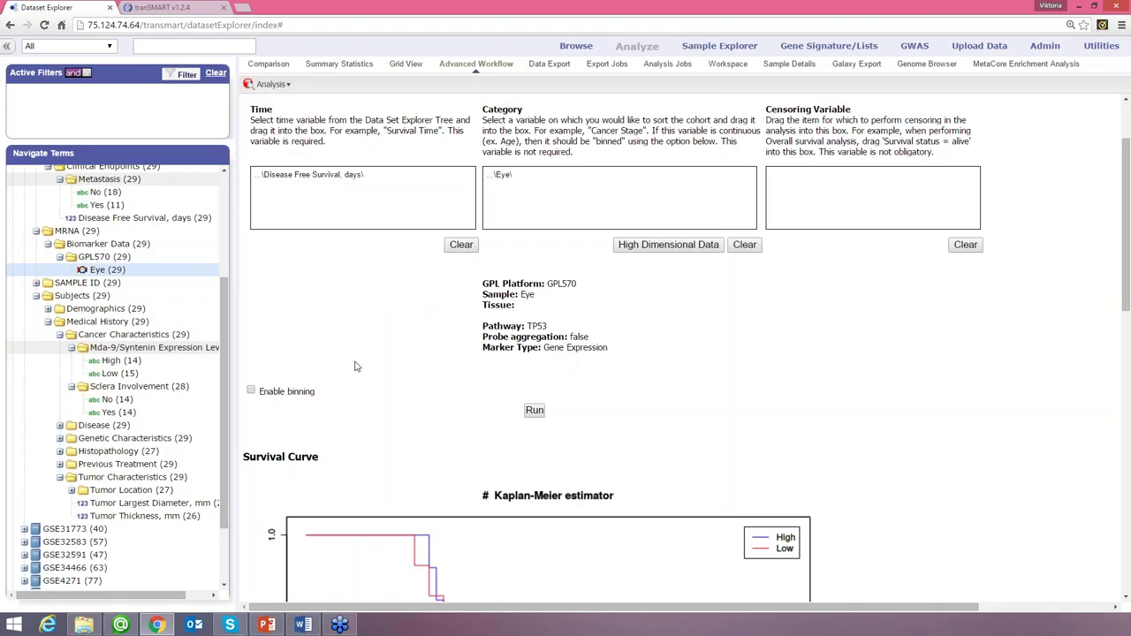
- Enable binning of the continuous category variable with 2 bins, using Evenly Distribute Population
{"action": "left_click", "coordinate": [252, 391]}
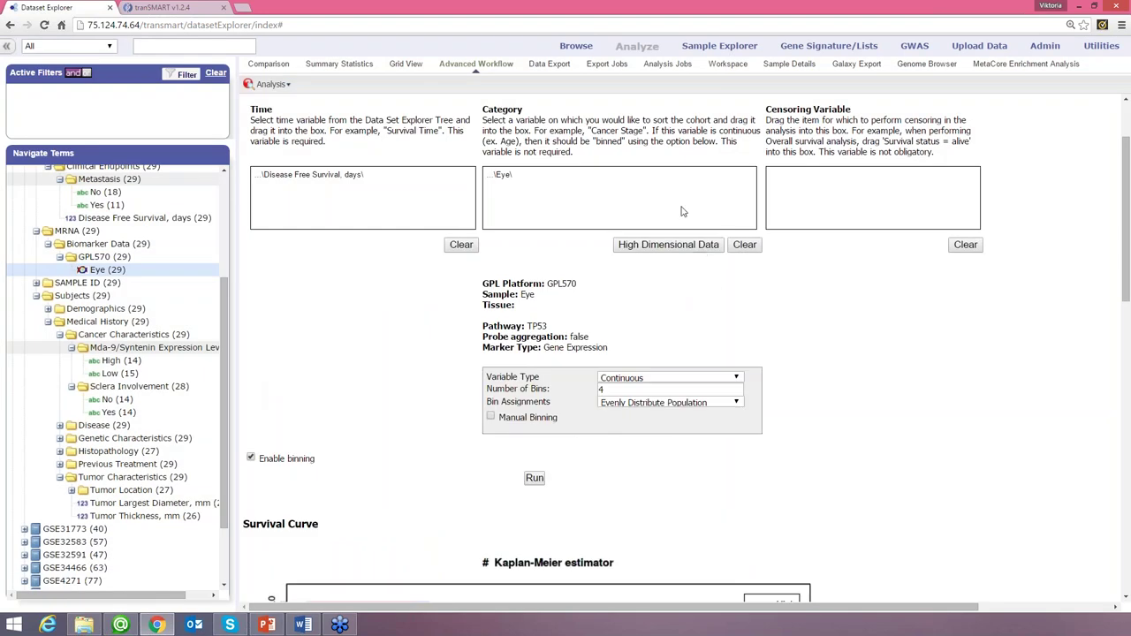
{"action": "scroll", "coordinate": [671, 316], "scroll_direction": "down", "scroll_amount": 1}
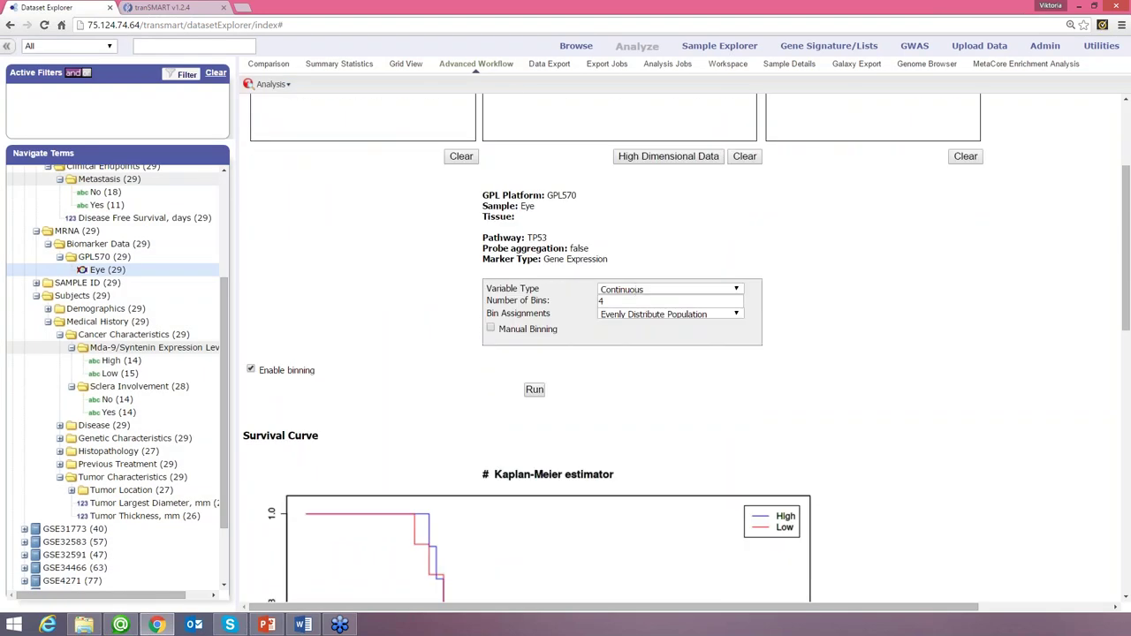
{"action": "double_click", "coordinate": [600, 300]}
{"action": "type", "text": "4"}
{"action": "type", "text": "2"}
{"action": "left_click", "coordinate": [661, 315]}
{"action": "left_click", "coordinate": [660, 324]}
- Run the survival analysis and inspect the Kaplan-Meier curve for the binned TP53 expression
{"action": "left_click", "coordinate": [533, 390]}
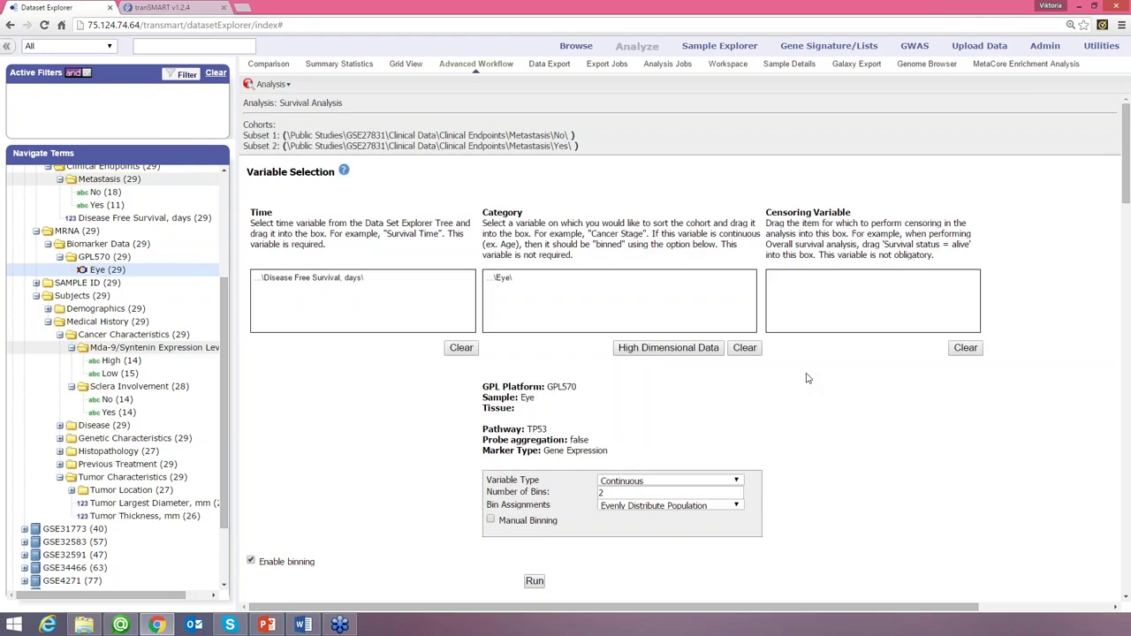
{"action": "scroll", "coordinate": [809, 376], "scroll_direction": "down", "scroll_amount": 5}
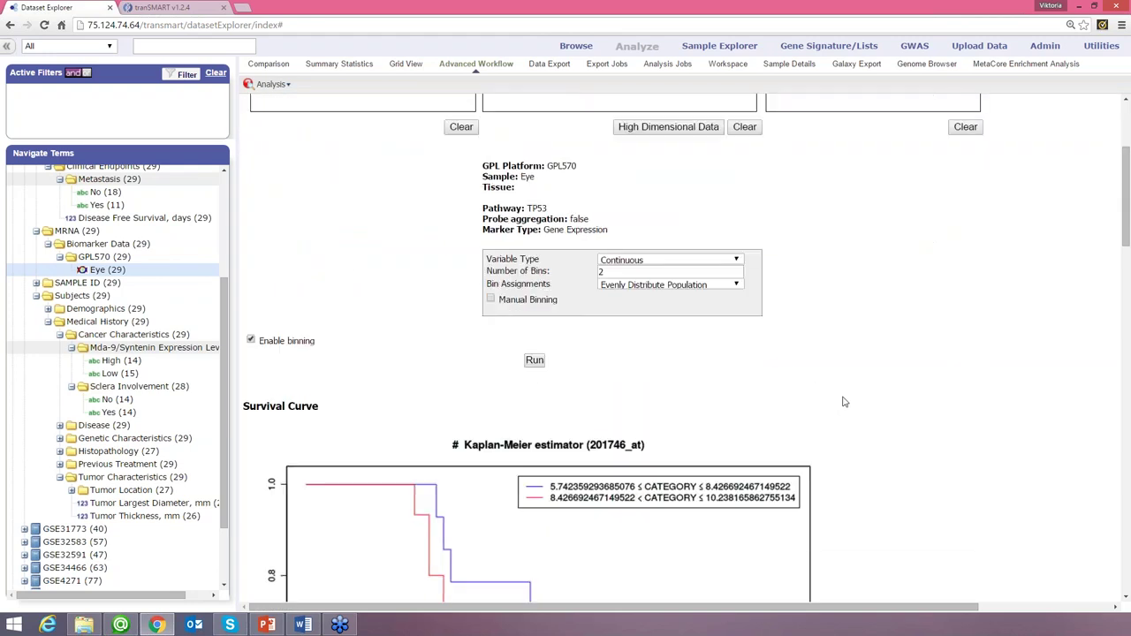
{"action": "scroll", "coordinate": [901, 353], "scroll_direction": "down", "scroll_amount": 4}
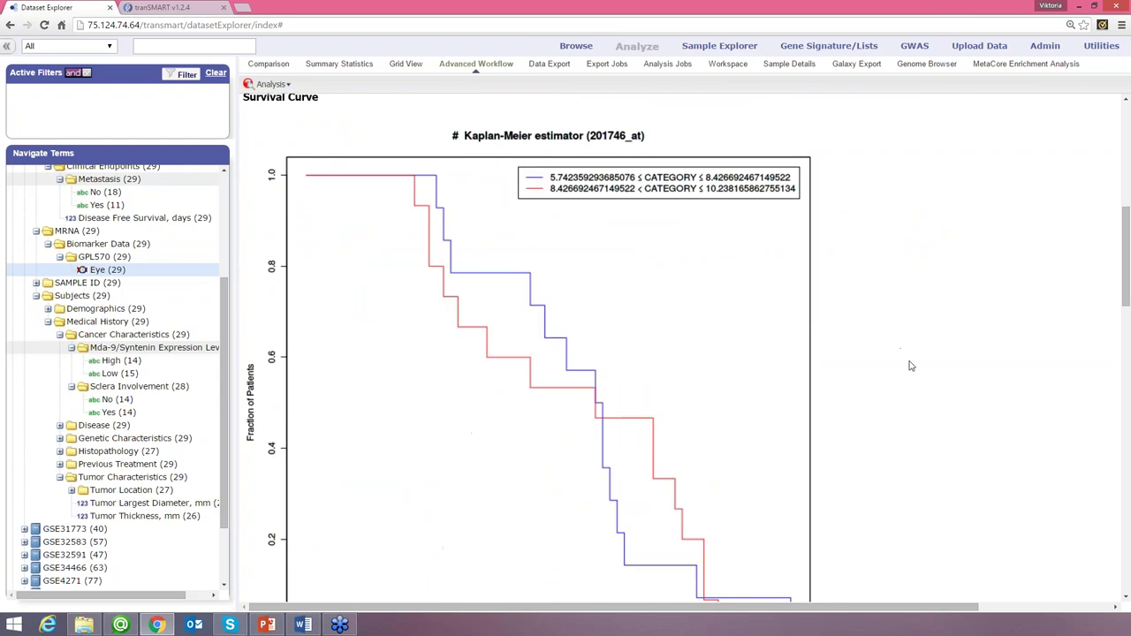
{"action": "scroll", "coordinate": [807, 365], "scroll_direction": "down", "scroll_amount": 1}
{"action": "scroll", "coordinate": [803, 369], "scroll_direction": "up", "scroll_amount": 2}
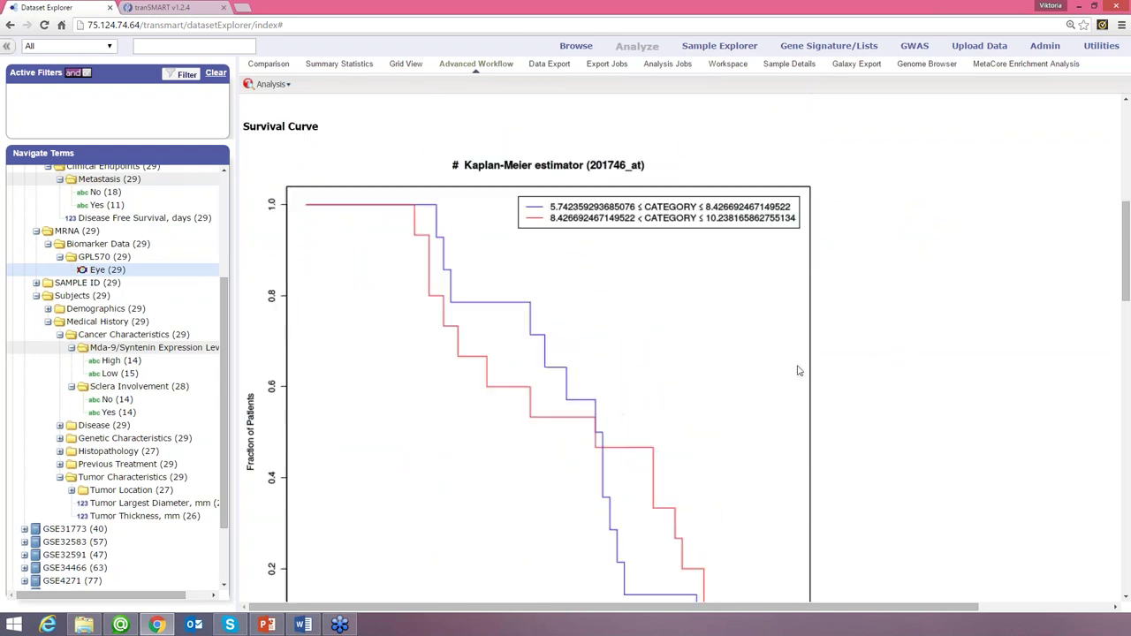
{"action": "scroll", "coordinate": [621, 369], "scroll_direction": "down", "scroll_amount": 2}
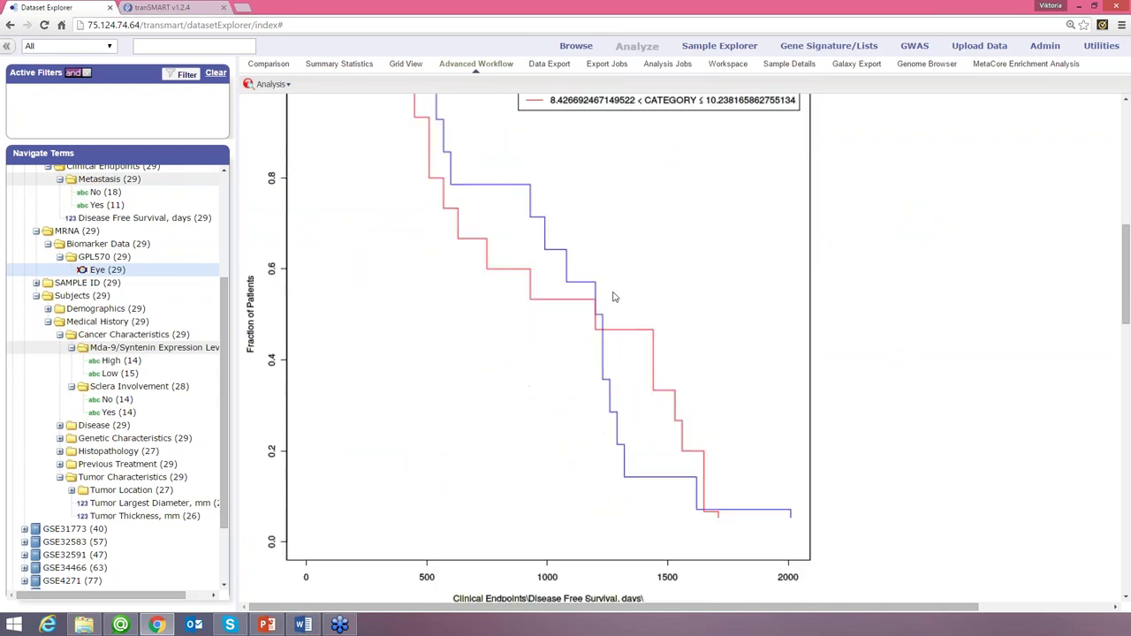
- Review the TP53 Kaplan-Meier curve, and switch the analysis to Logistic Regression, accepting that the current results are cleared
{"action": "scroll", "coordinate": [548, 282], "scroll_direction": "up", "scroll_amount": 1}
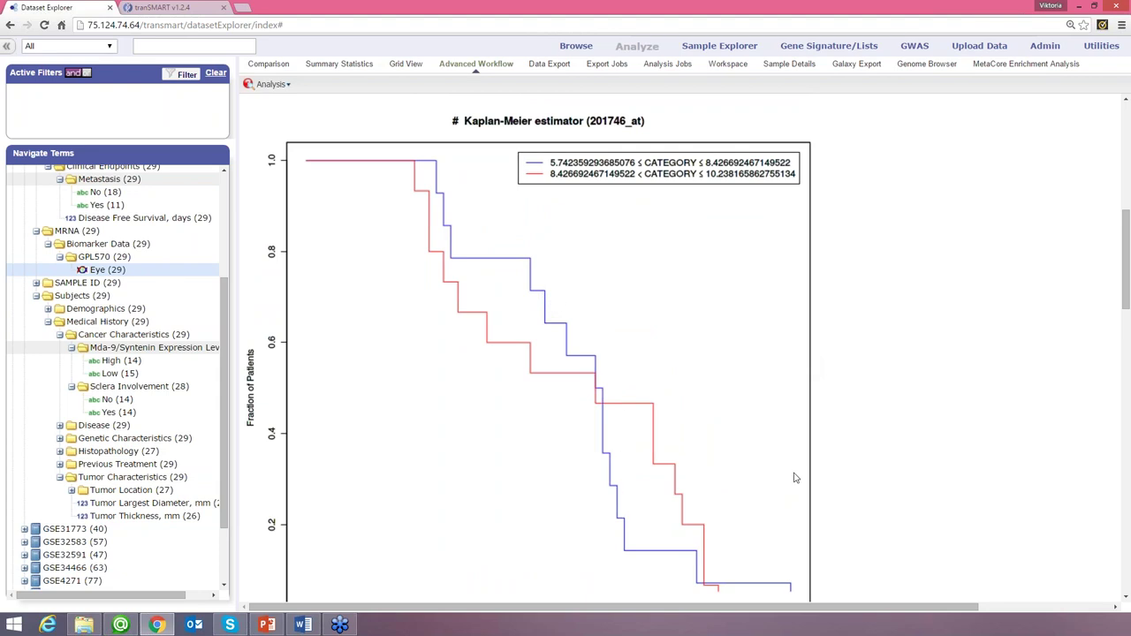
{"action": "scroll", "coordinate": [805, 443], "scroll_direction": "up", "scroll_amount": 7}
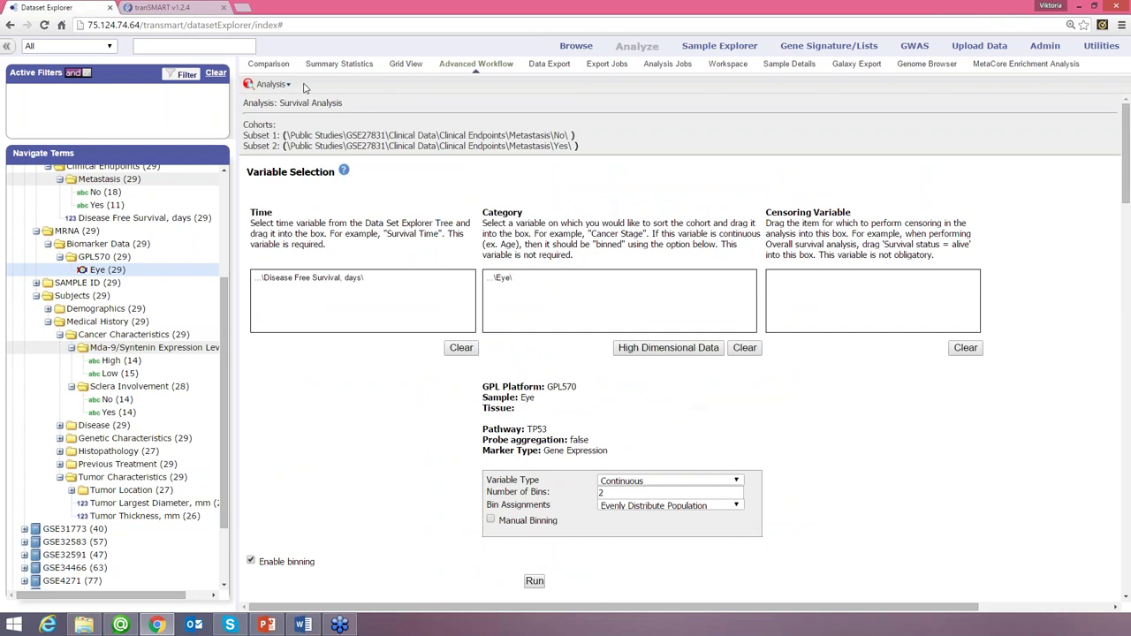
{"action": "left_click", "coordinate": [302, 625]}
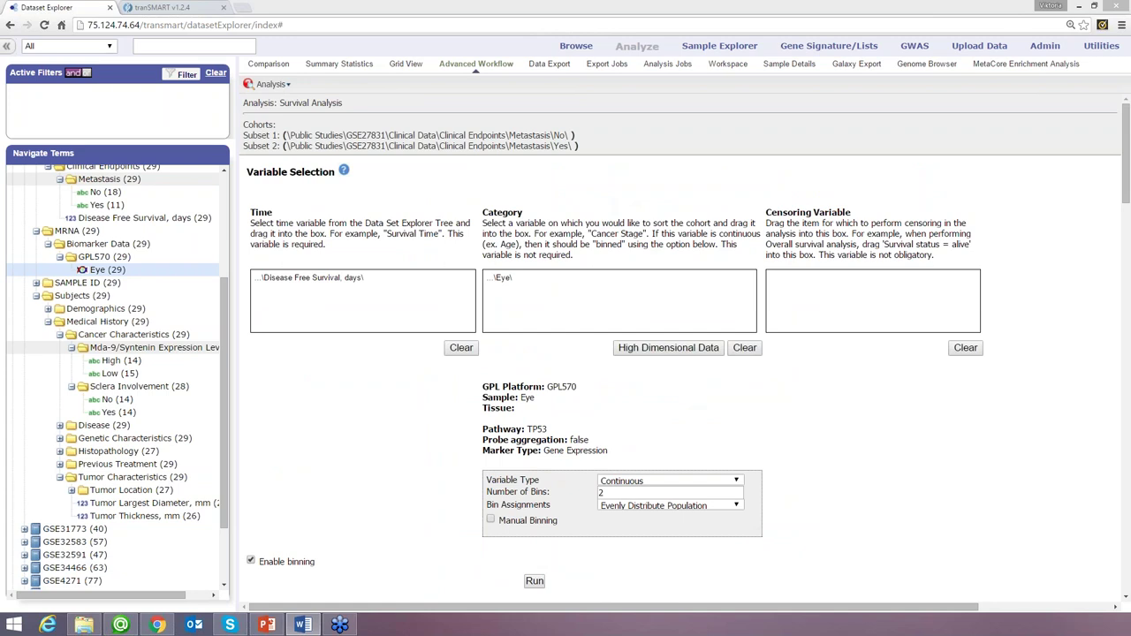
{"action": "left_click", "coordinate": [282, 87]}
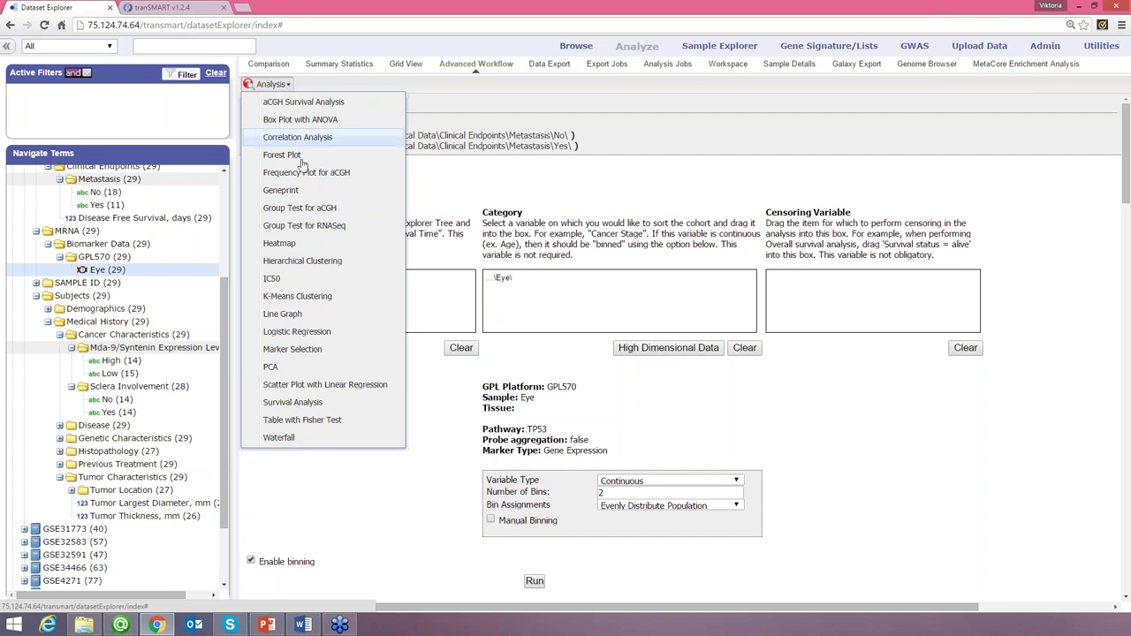
{"action": "left_click", "coordinate": [299, 332]}
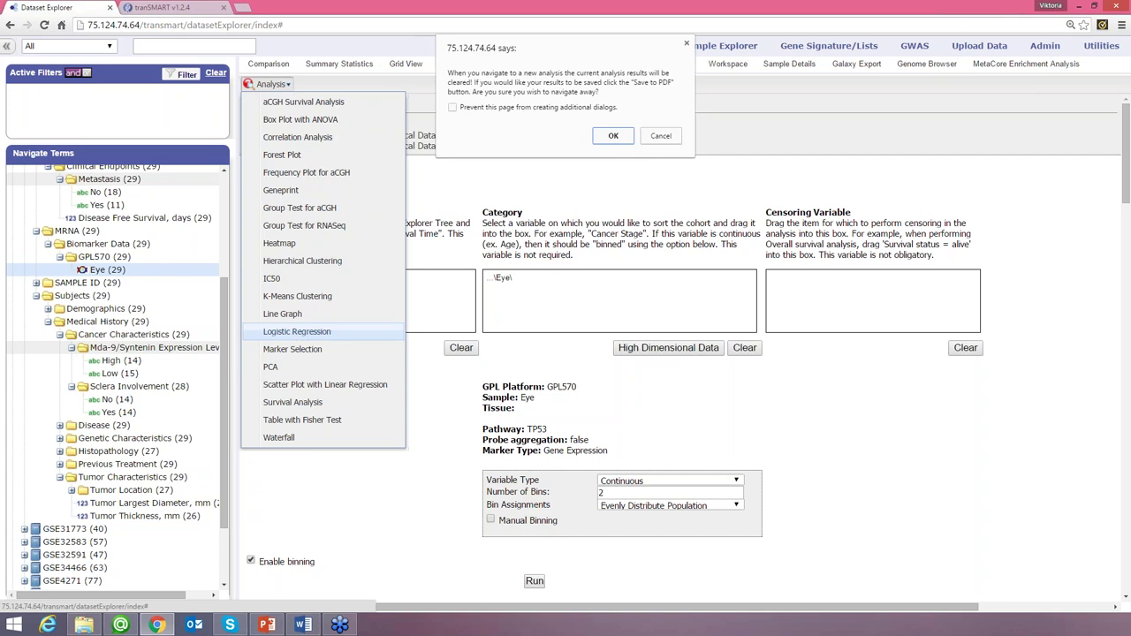
{"action": "left_click", "coordinate": [613, 136]}
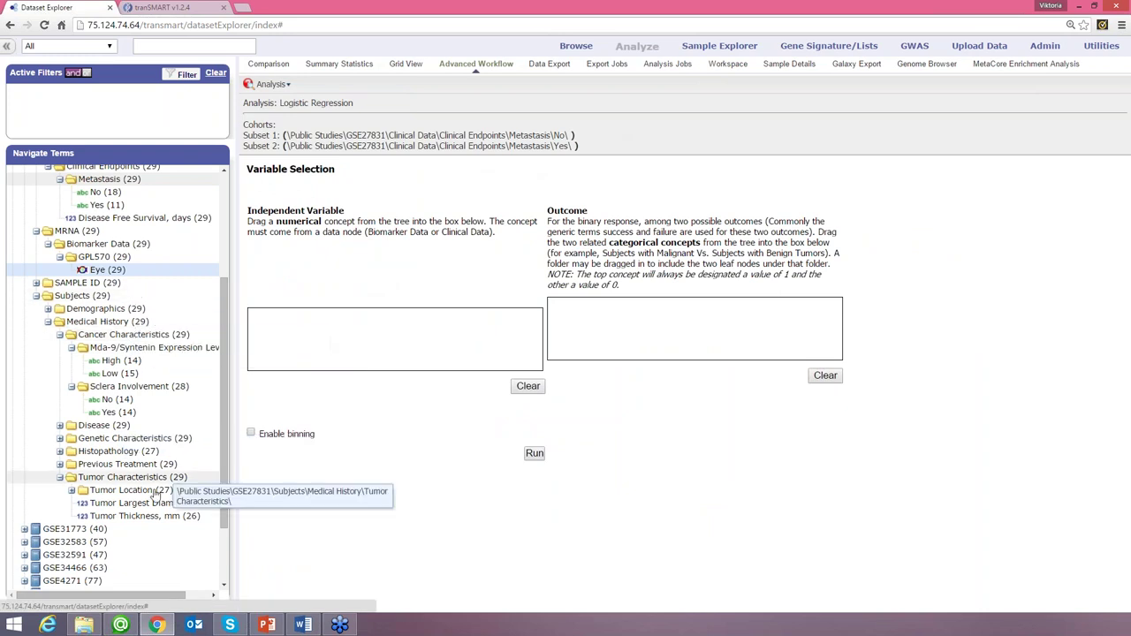
- Run the logistic regression with Tumor Largest Diameter, mm as the independent variable and the Metastasis folder as the outcome
{"action": "left_click_drag", "start_coordinate": [146, 507], "coordinate": [274, 331]}
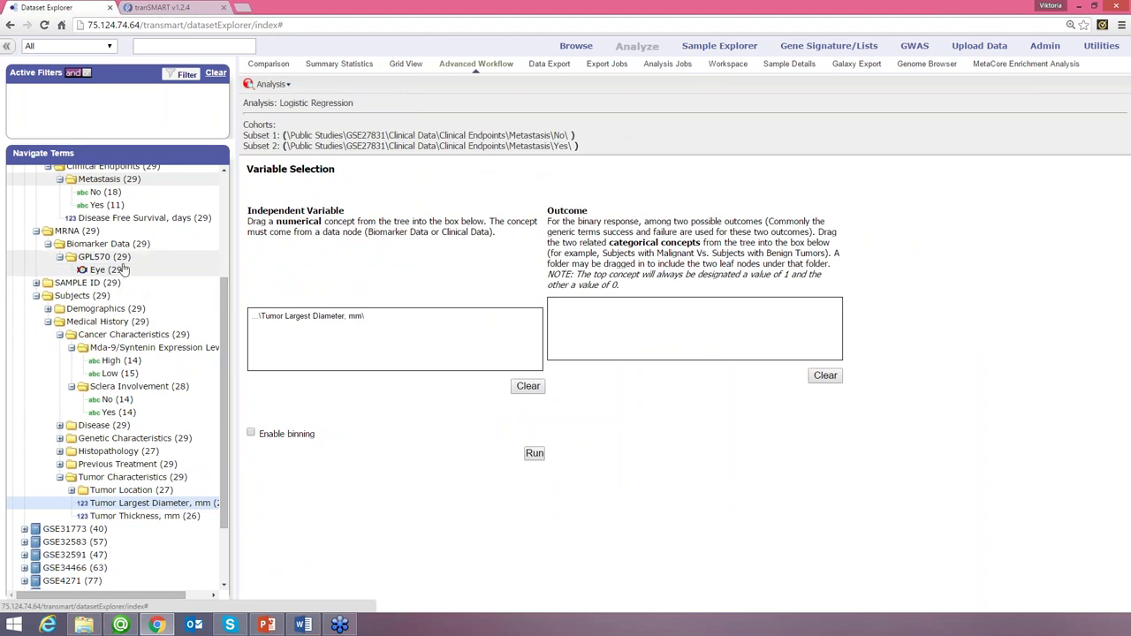
{"action": "scroll", "coordinate": [97, 272], "scroll_direction": "up", "scroll_amount": 2}
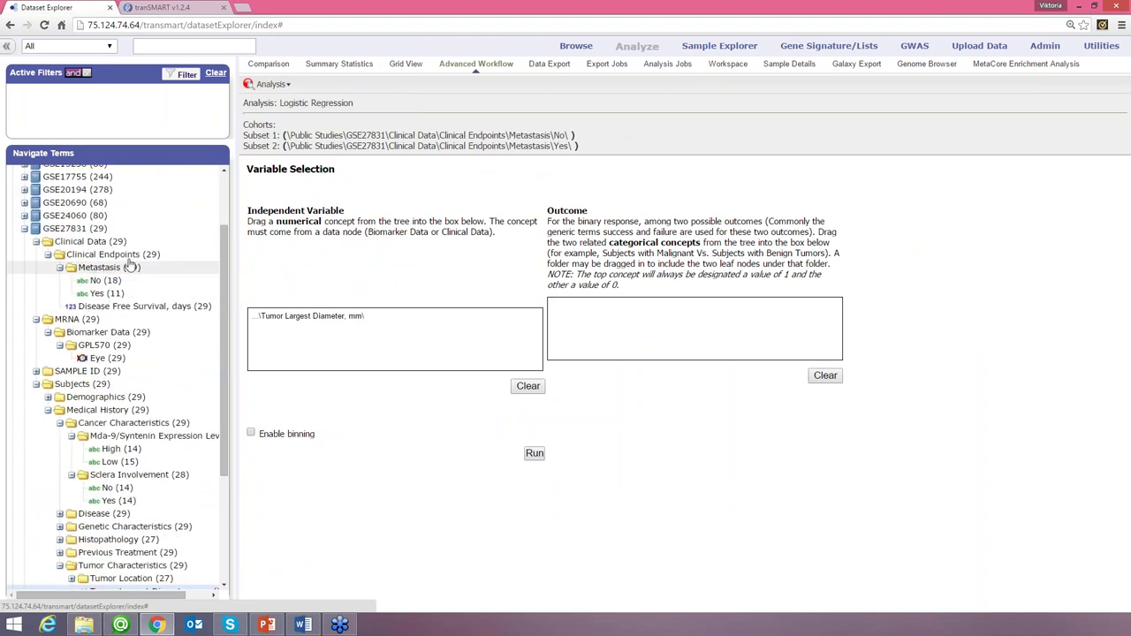
{"action": "left_click_drag", "start_coordinate": [97, 268], "coordinate": [595, 307]}
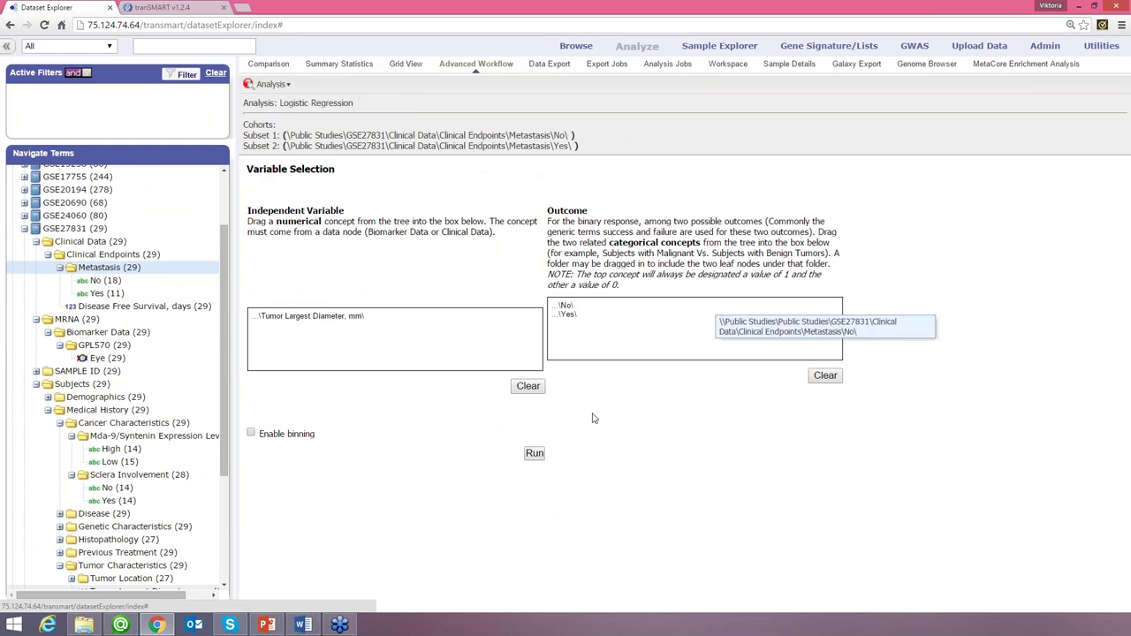
{"action": "left_click", "coordinate": [534, 454]}
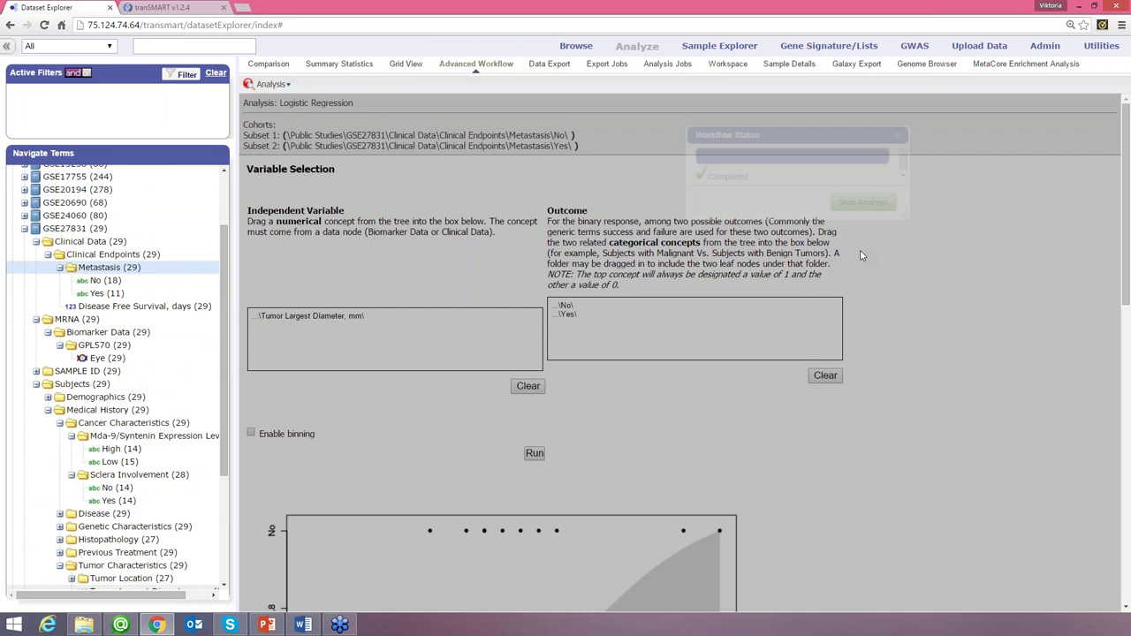
- Examine the logistic regression plot of metastasis outcome probability against tumor largest diameter, including the Yes and No data points
{"action": "scroll", "coordinate": [871, 304], "scroll_direction": "down", "scroll_amount": 3}
{"action": "scroll", "coordinate": [871, 306], "scroll_direction": "down", "scroll_amount": 3}
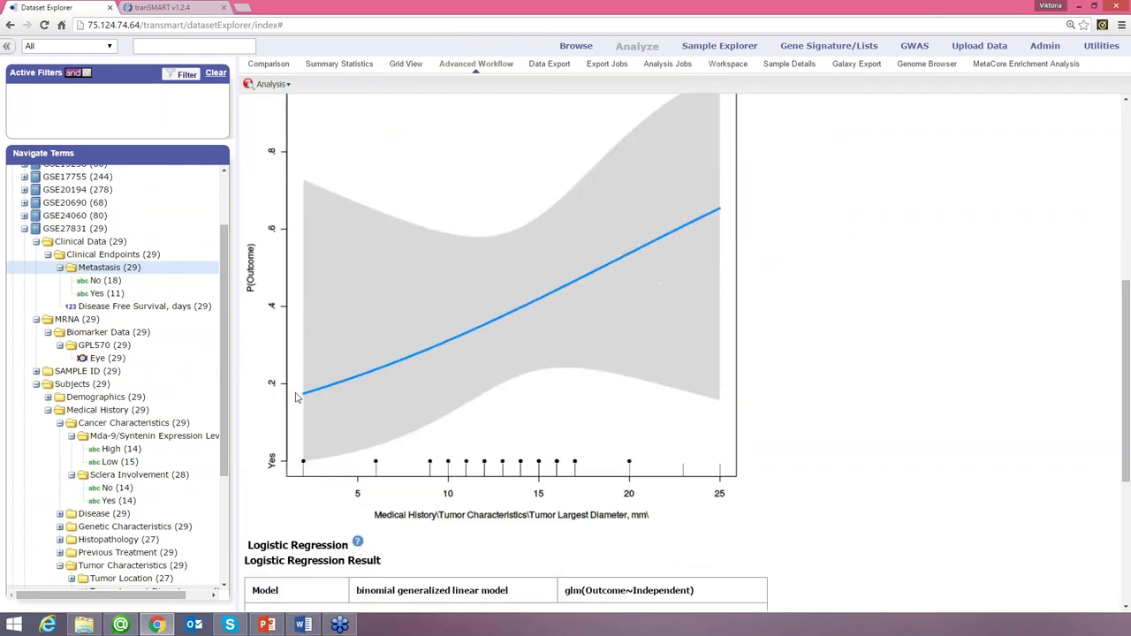
{"action": "scroll", "coordinate": [421, 418], "scroll_direction": "up", "scroll_amount": 2}
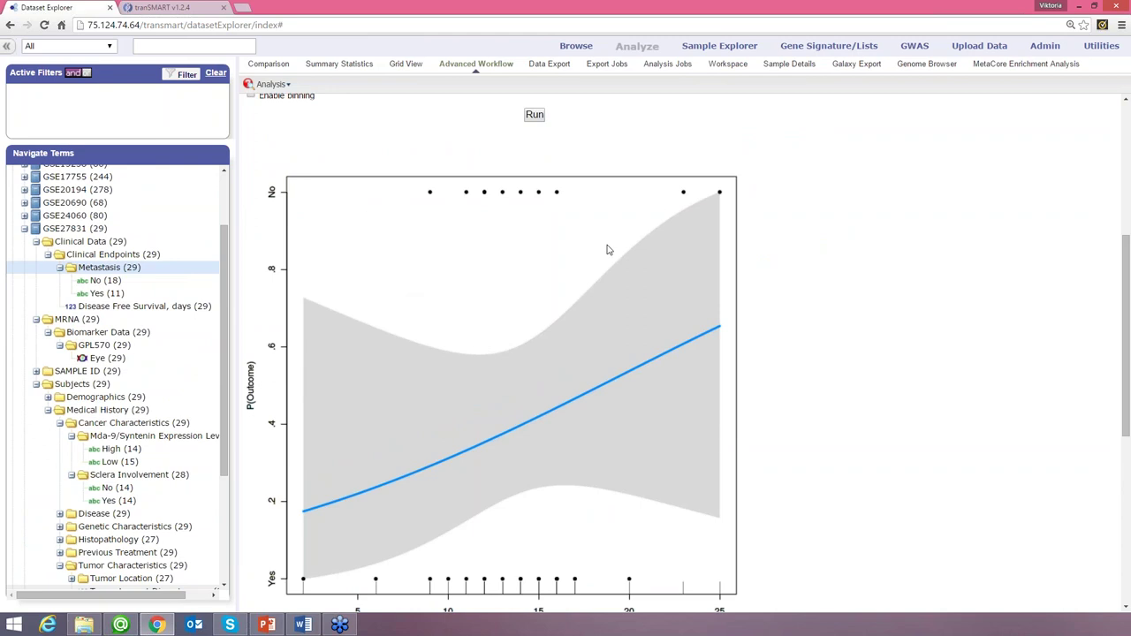
{"action": "scroll", "coordinate": [403, 273], "scroll_direction": "down", "scroll_amount": 1}
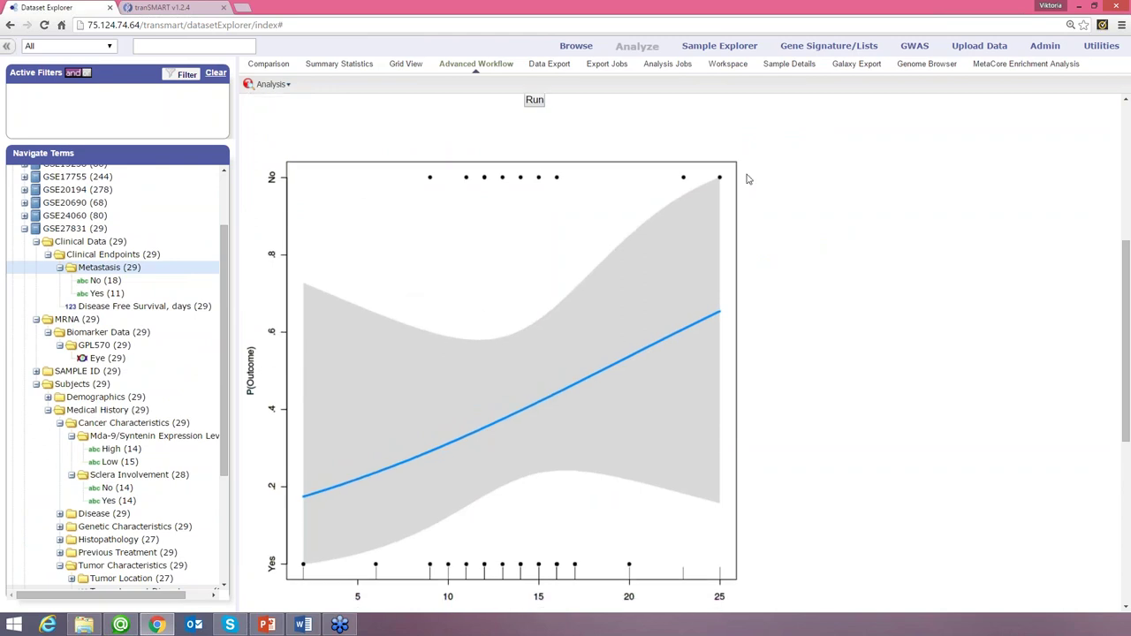
{"action": "scroll", "coordinate": [669, 381], "scroll_direction": "down", "scroll_amount": 1}
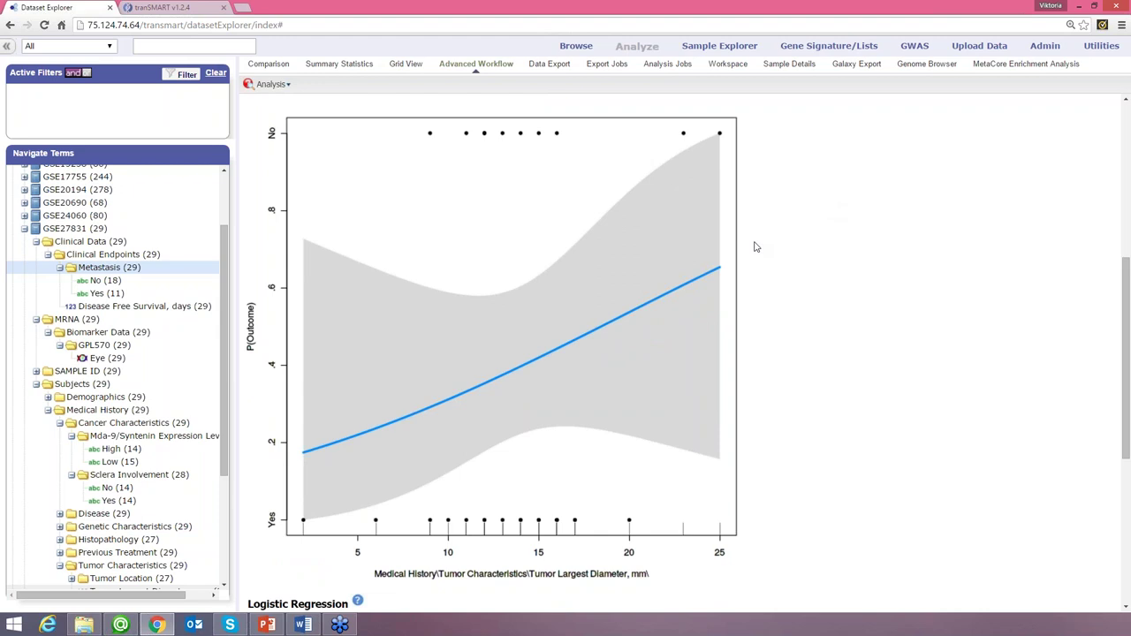
{"action": "scroll", "coordinate": [756, 246], "scroll_direction": "down", "scroll_amount": 1}
{"action": "scroll", "coordinate": [745, 348], "scroll_direction": "up", "scroll_amount": 2}
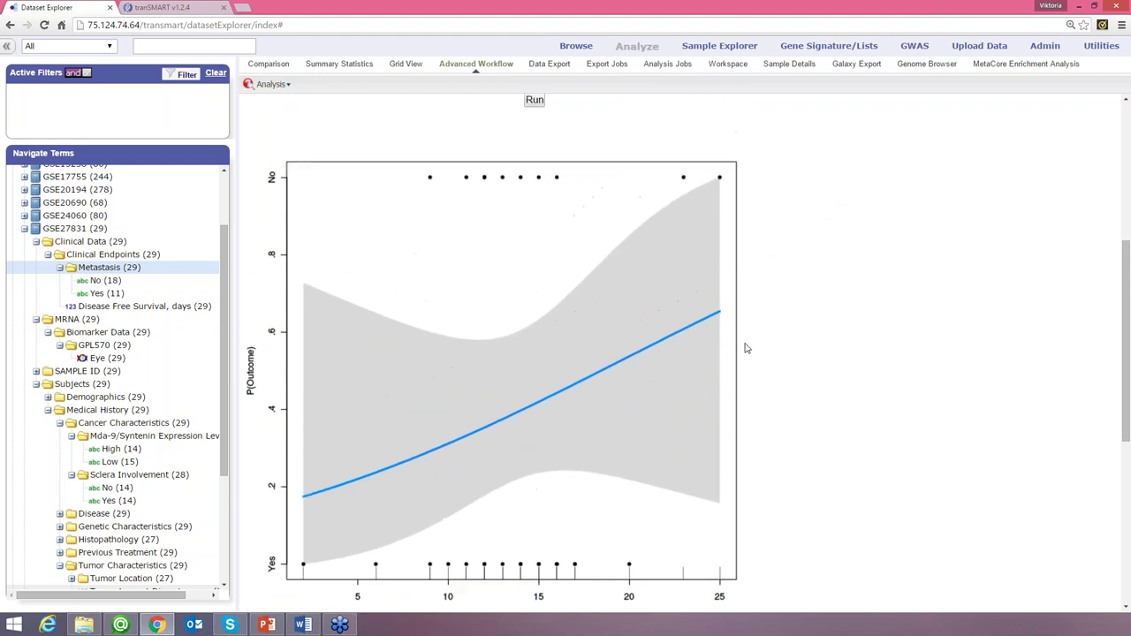
{"action": "scroll", "coordinate": [745, 348], "scroll_direction": "up", "scroll_amount": 1}
{"action": "scroll", "coordinate": [305, 451], "scroll_direction": "down", "scroll_amount": 2}
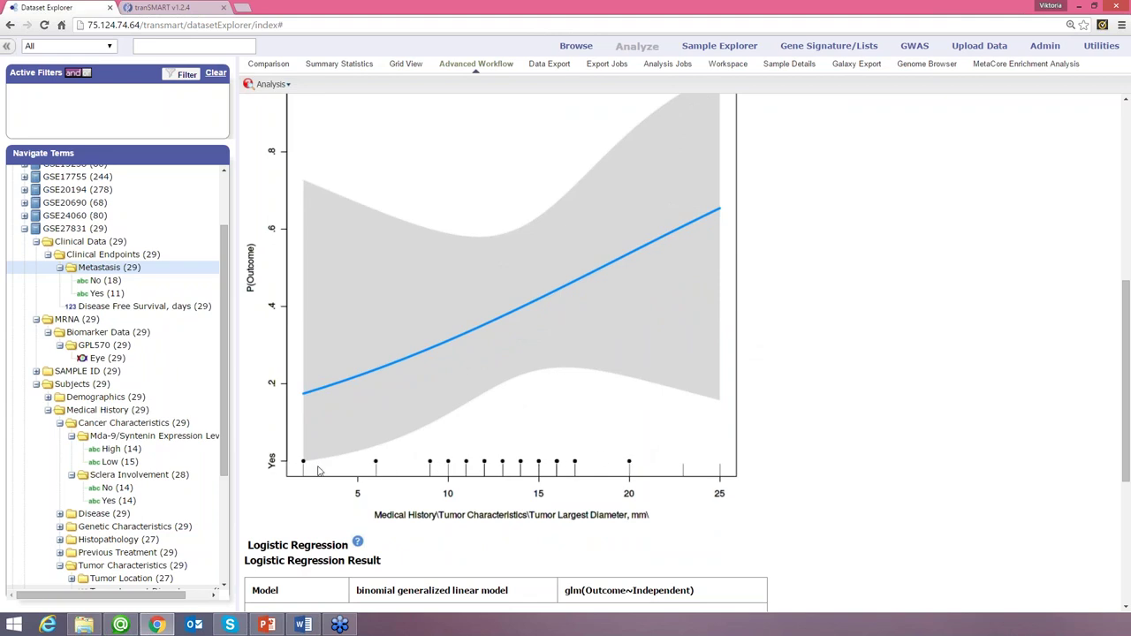
{"action": "scroll", "coordinate": [374, 464], "scroll_direction": "up", "scroll_amount": 1}
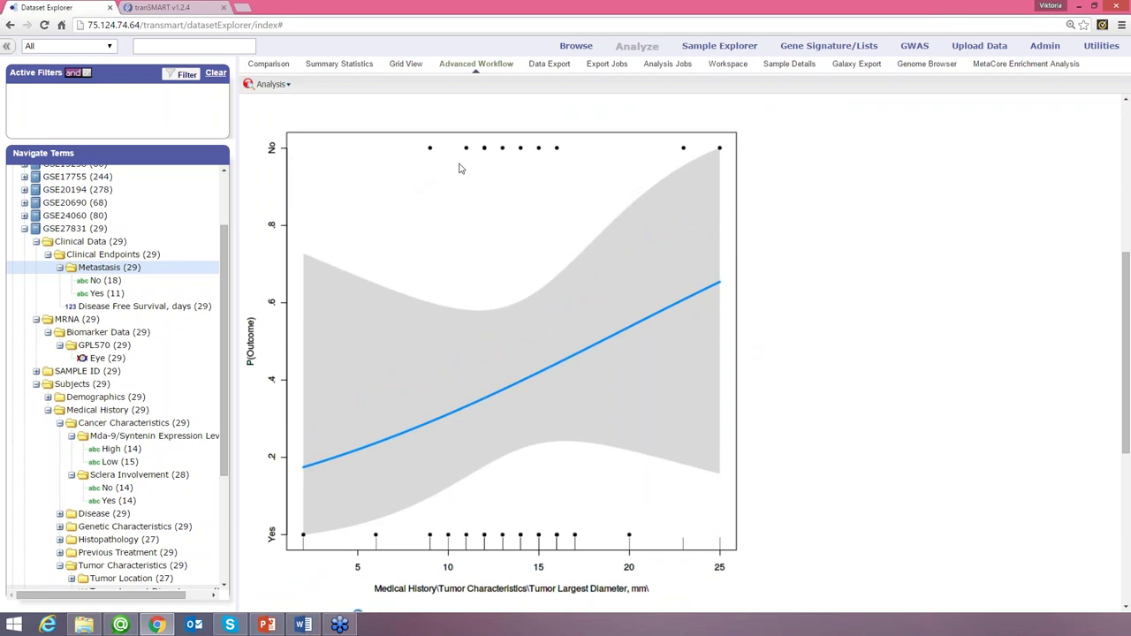
{"action": "scroll", "coordinate": [617, 219], "scroll_direction": "up", "scroll_amount": 2}
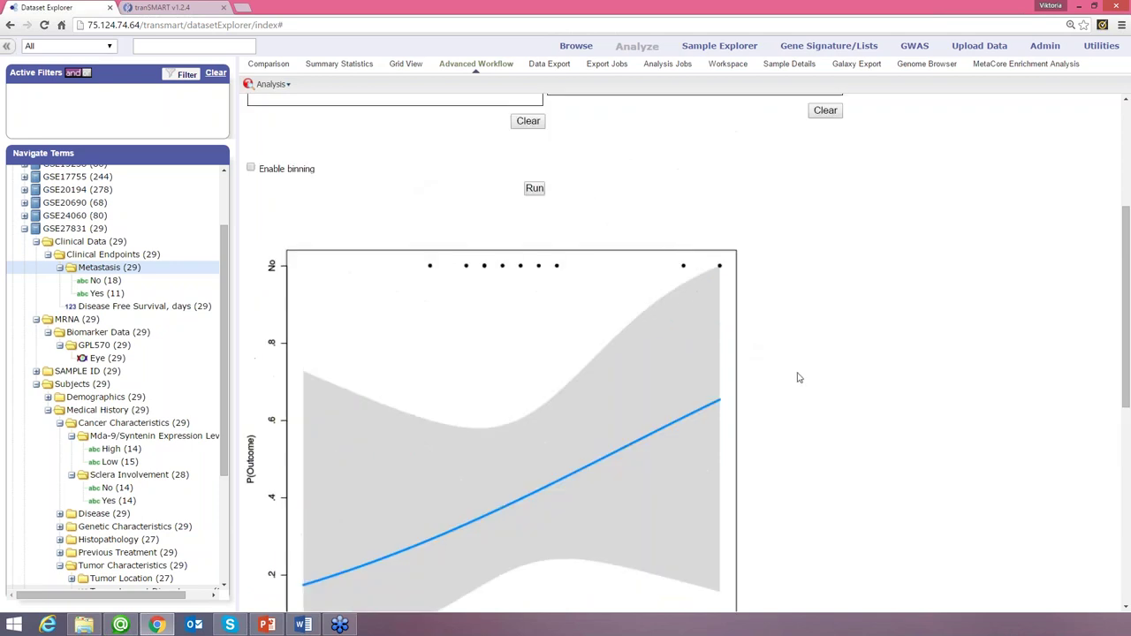
{"action": "scroll", "coordinate": [804, 374], "scroll_direction": "up", "scroll_amount": 1}
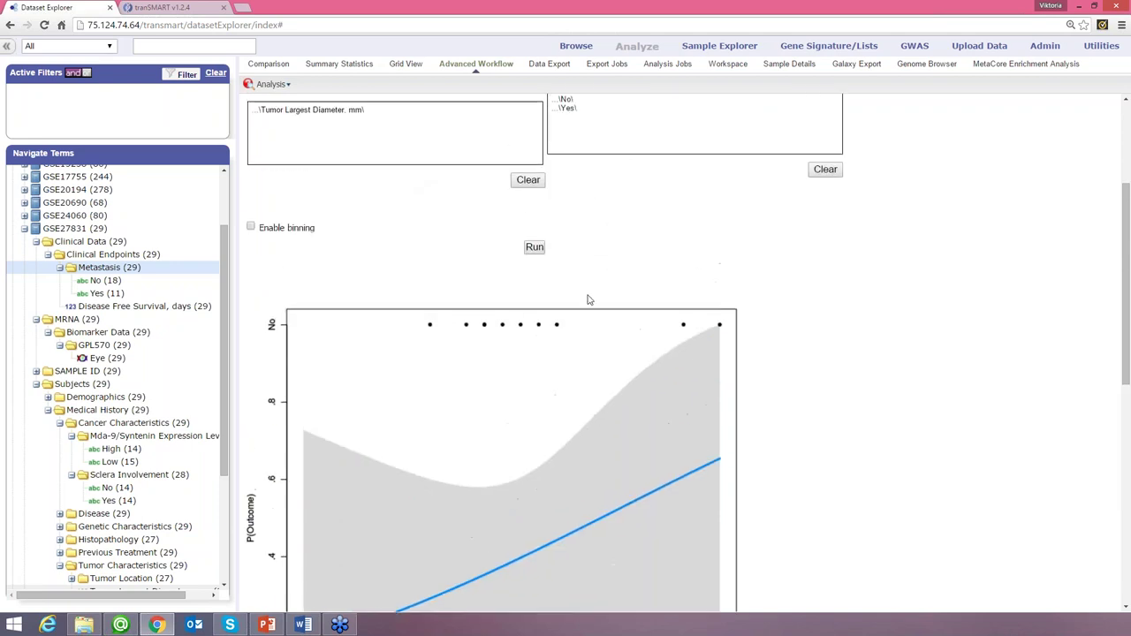
{"action": "scroll", "coordinate": [906, 399], "scroll_direction": "up", "scroll_amount": 2}
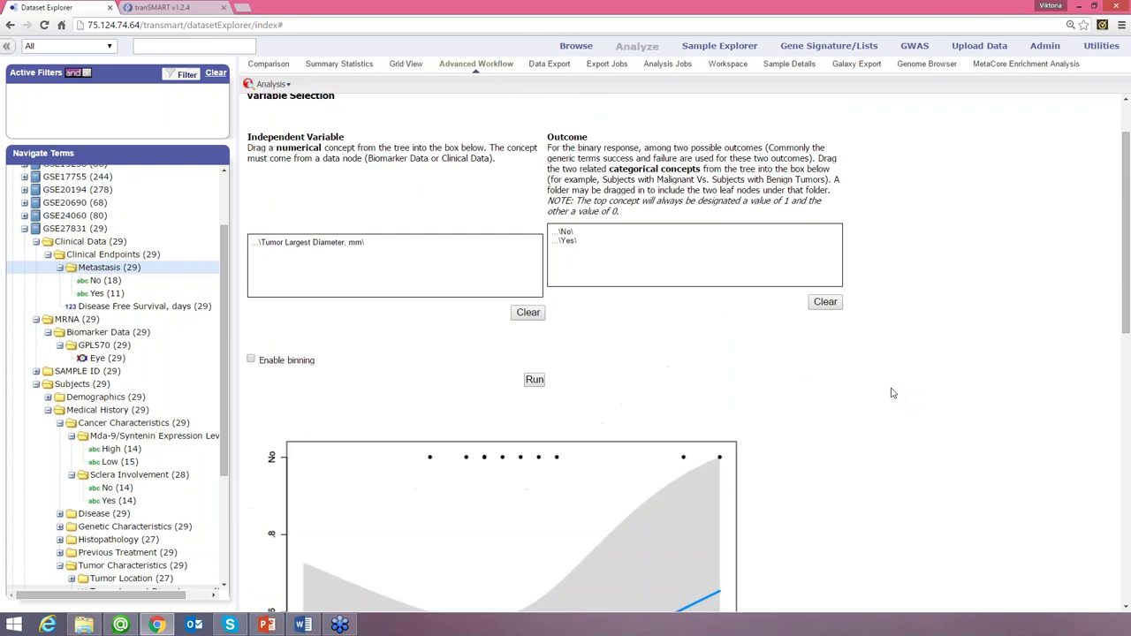
{"action": "scroll", "coordinate": [891, 393], "scroll_direction": "up", "scroll_amount": 1}
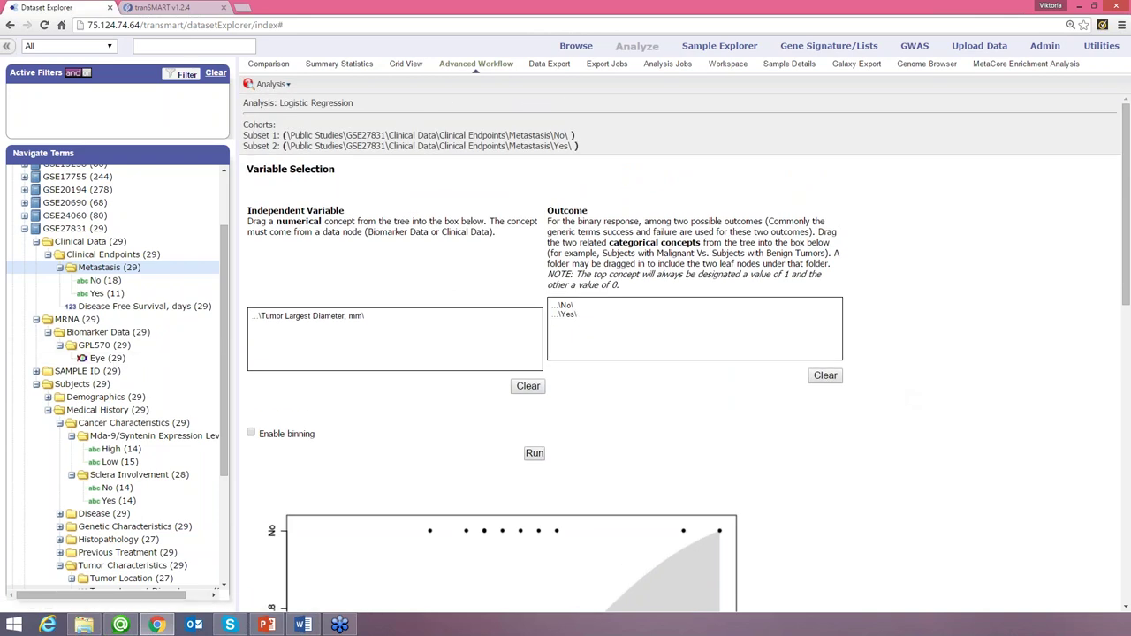
- Switch the analysis to Waterfall and add Tumor Largest Diameter, mm as its continuous variable
{"action": "key", "text": "alt+Tab"}
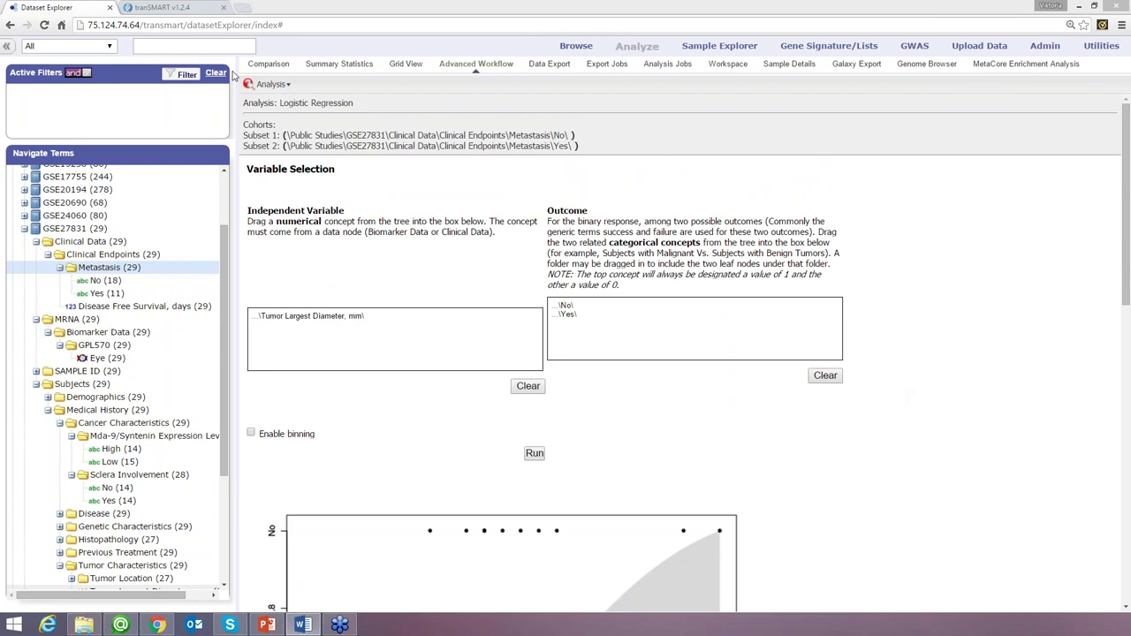
{"action": "left_click", "coordinate": [271, 84]}
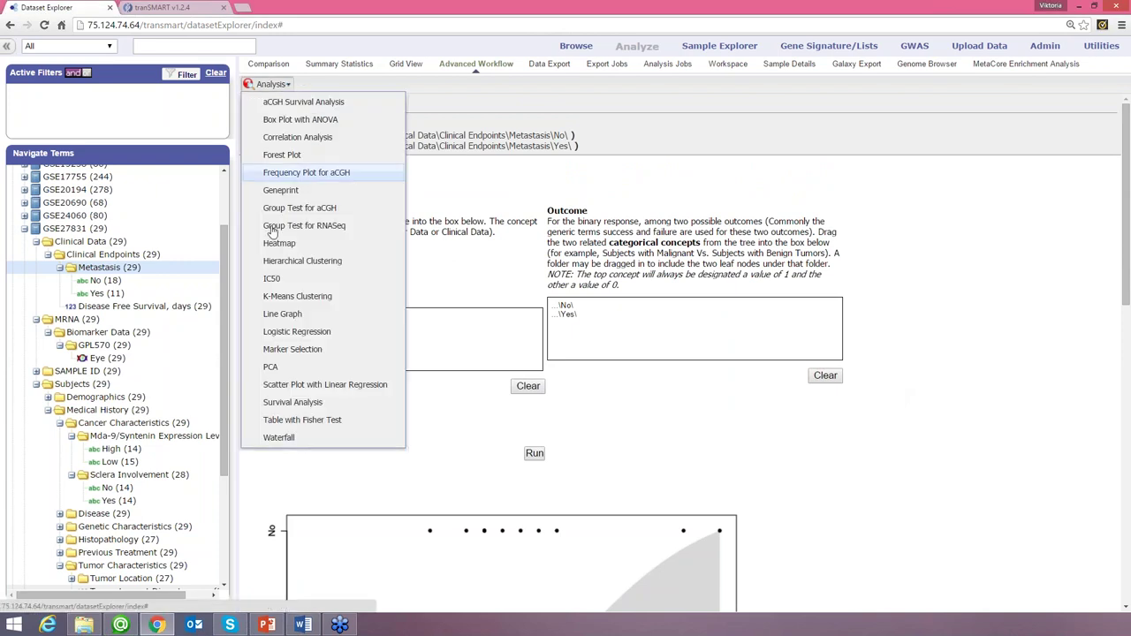
{"action": "left_click", "coordinate": [285, 440]}
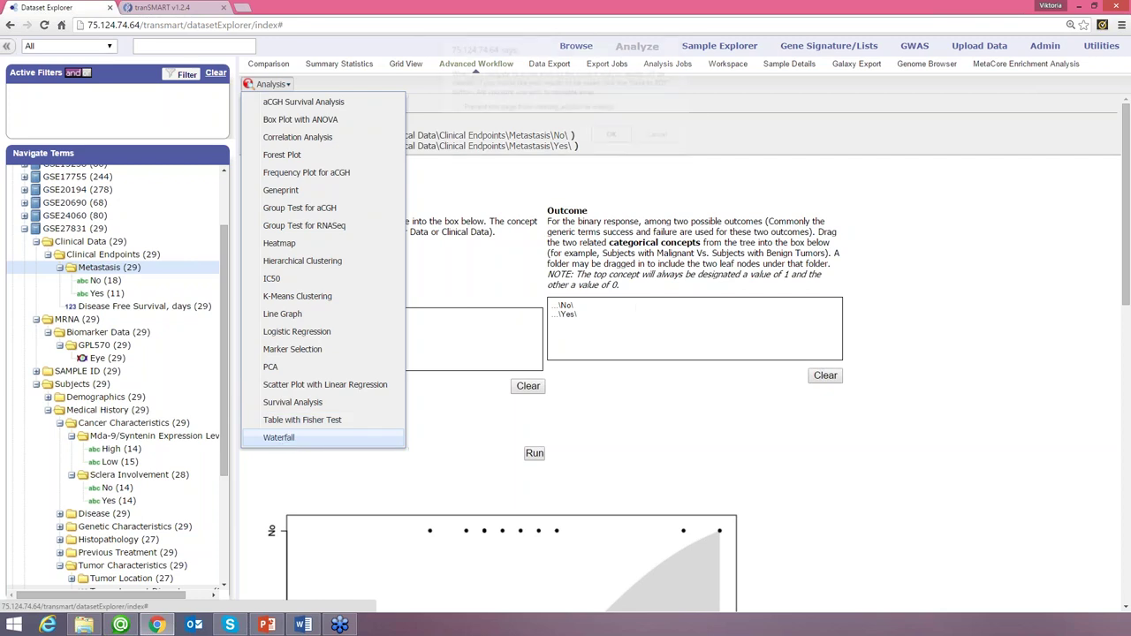
{"action": "left_click", "coordinate": [619, 138]}
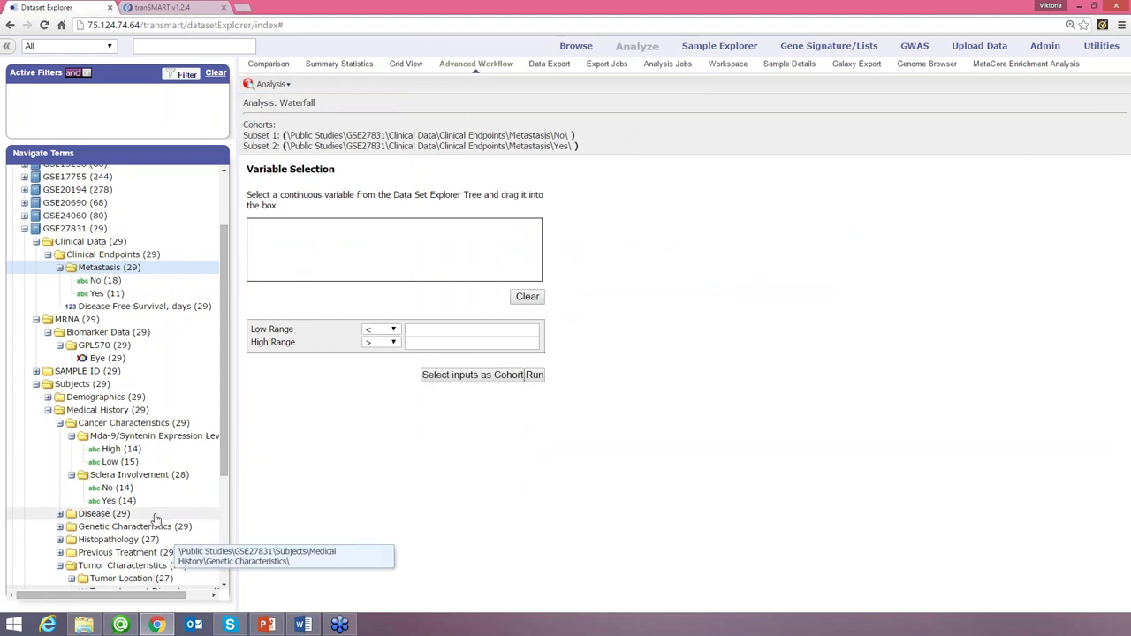
{"action": "scroll", "coordinate": [164, 457], "scroll_direction": "down", "scroll_amount": 3}
{"action": "left_click_drag", "start_coordinate": [143, 477], "coordinate": [262, 238]}
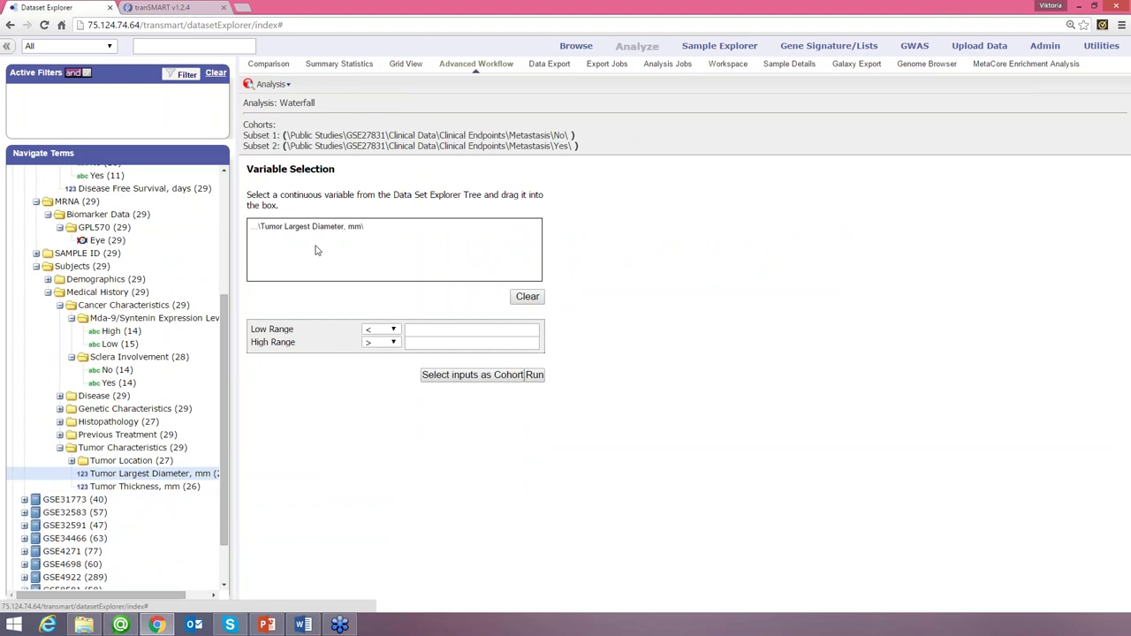
- Set the low range to < 10 and the high range to > 15, run the analysis and inspect the waterfall plot
{"action": "left_click", "coordinate": [394, 332]}
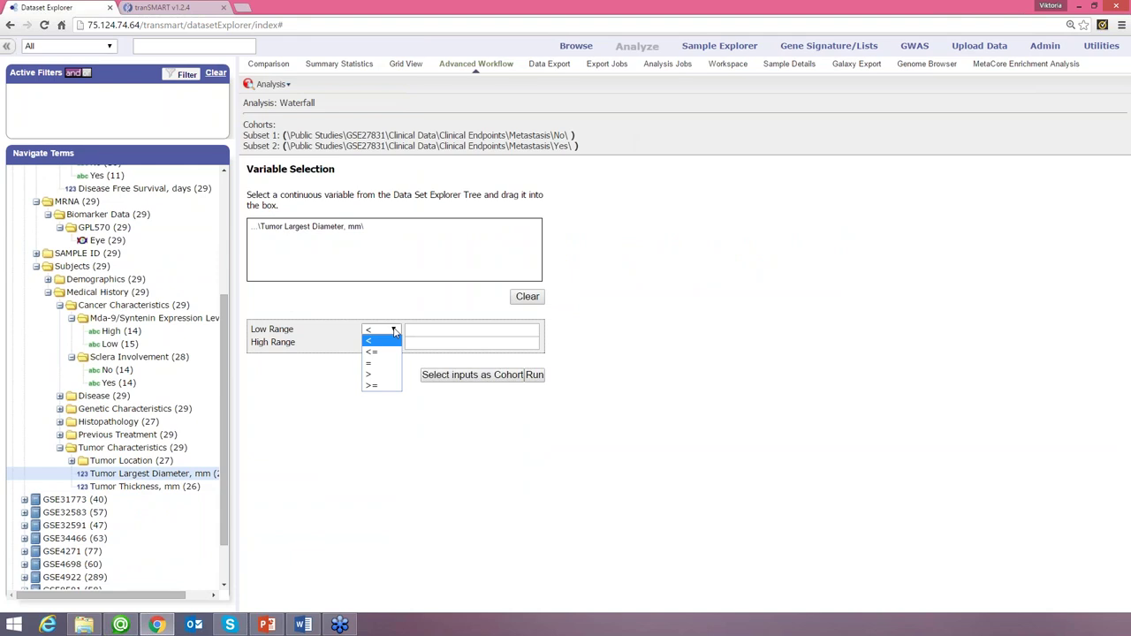
{"action": "left_click", "coordinate": [394, 332]}
{"action": "left_click", "coordinate": [417, 331]}
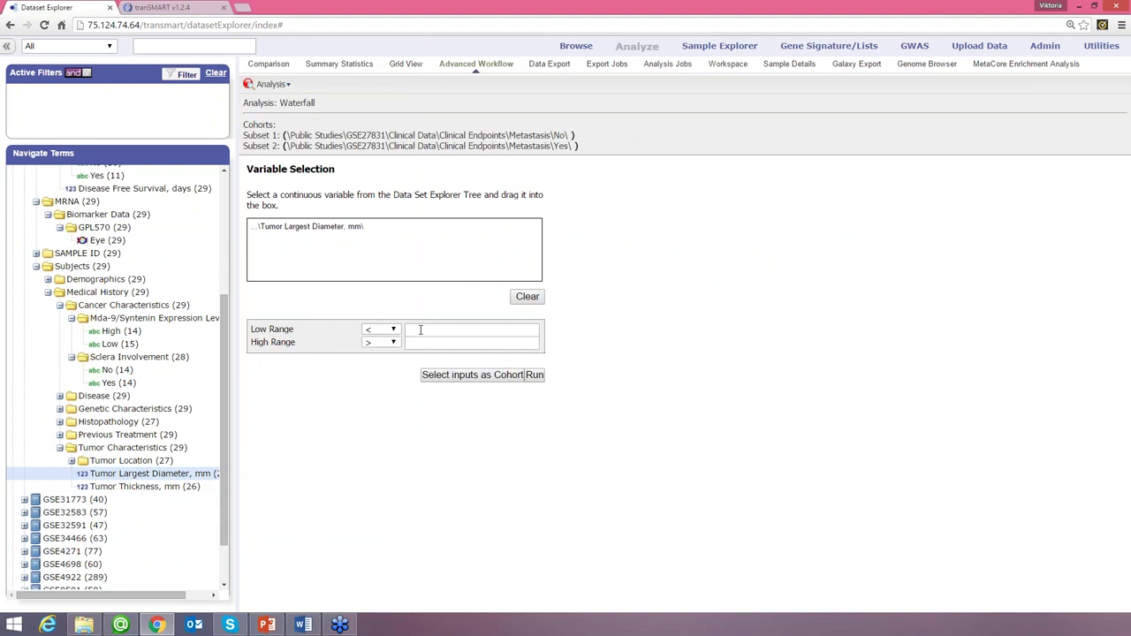
{"action": "type", "text": "1"}
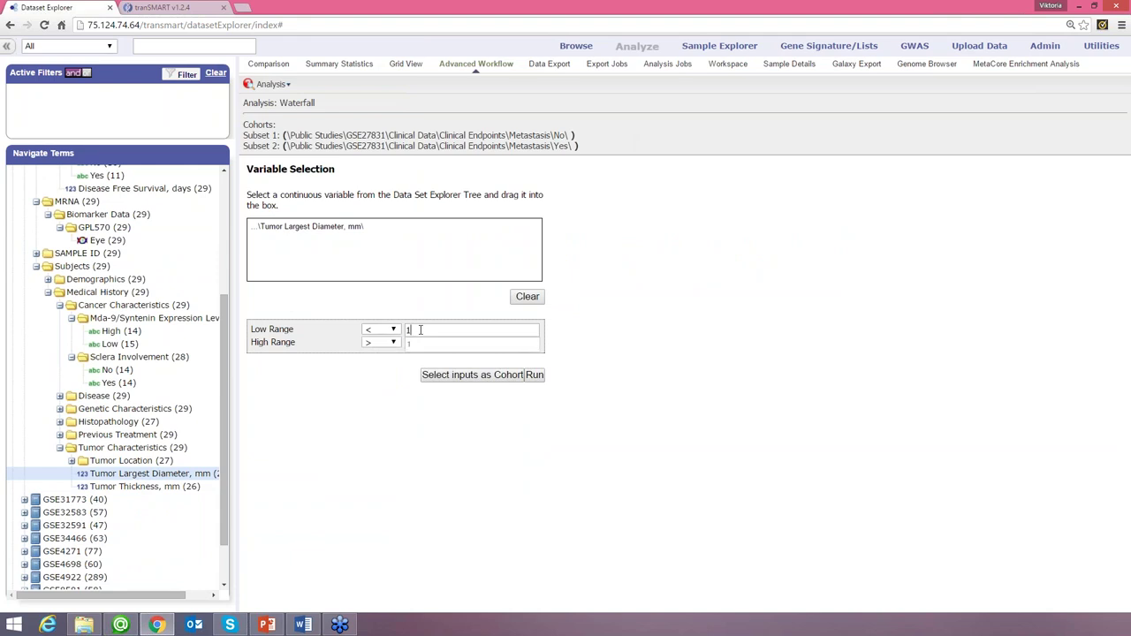
{"action": "type", "text": "0"}
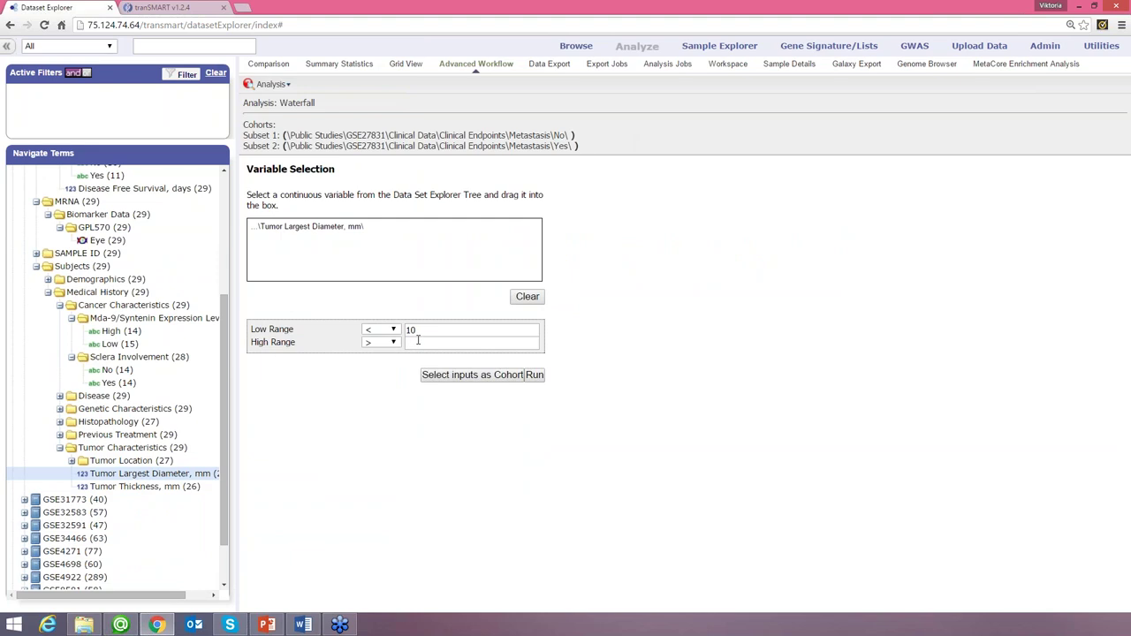
{"action": "type", "text": "15"}
{"action": "left_click", "coordinate": [534, 375]}
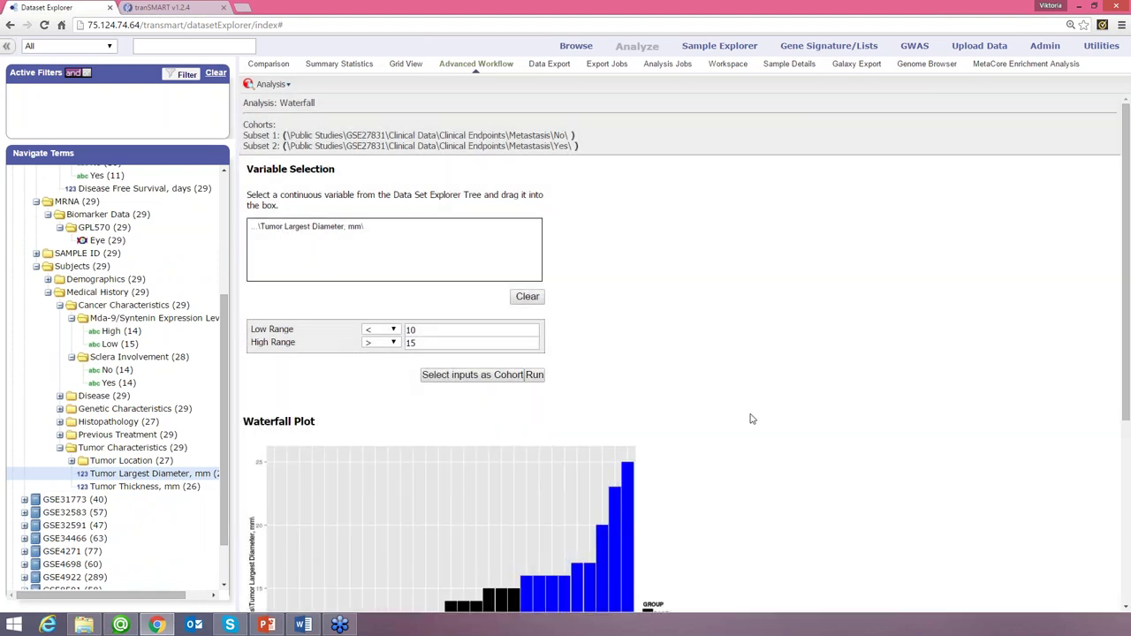
{"action": "scroll", "coordinate": [267, 533], "scroll_direction": "down", "scroll_amount": 3}
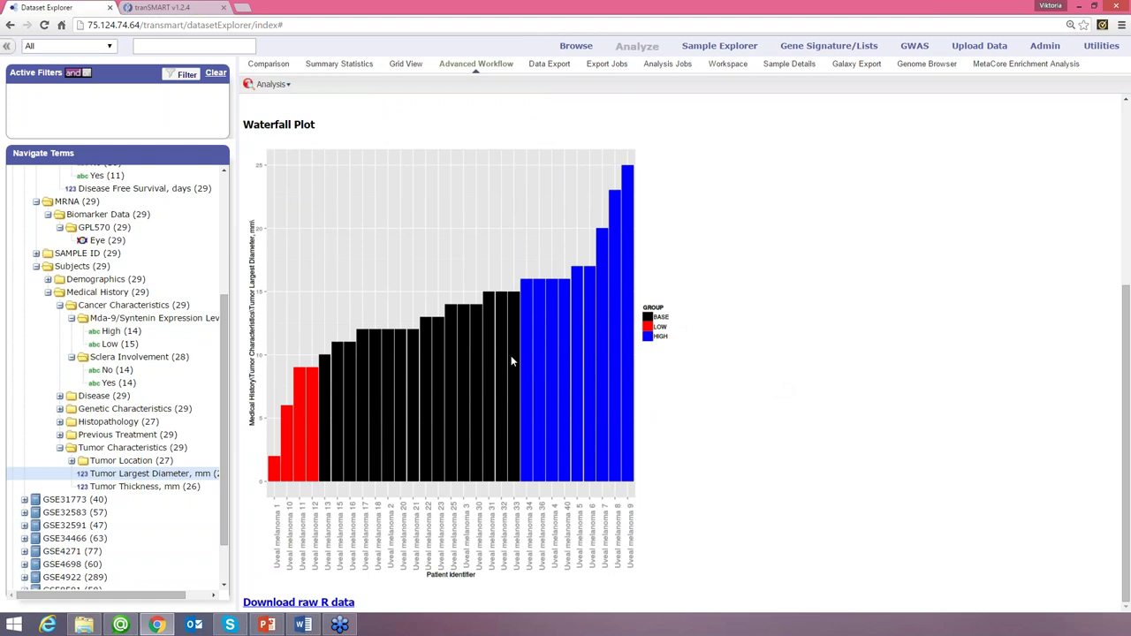
{"action": "scroll", "coordinate": [499, 449], "scroll_direction": "up", "scroll_amount": 3}
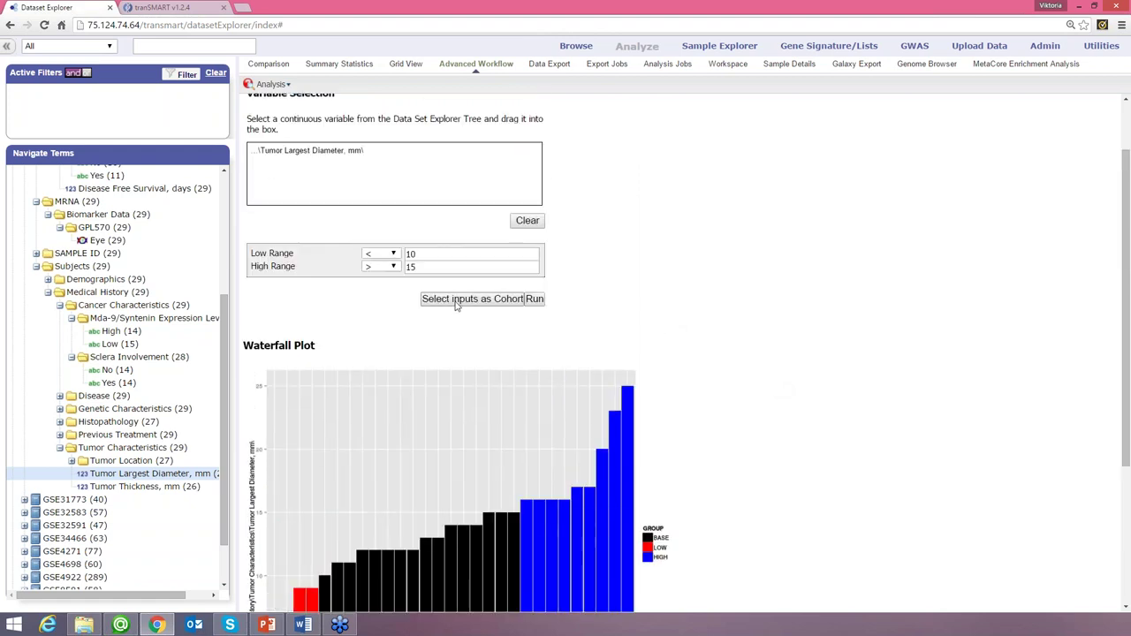
- Use the waterfall inputs as comparison cohorts, and remove the added <10 and >15 criteria before returning to the Advanced Workflow
{"action": "left_click", "coordinate": [457, 300]}
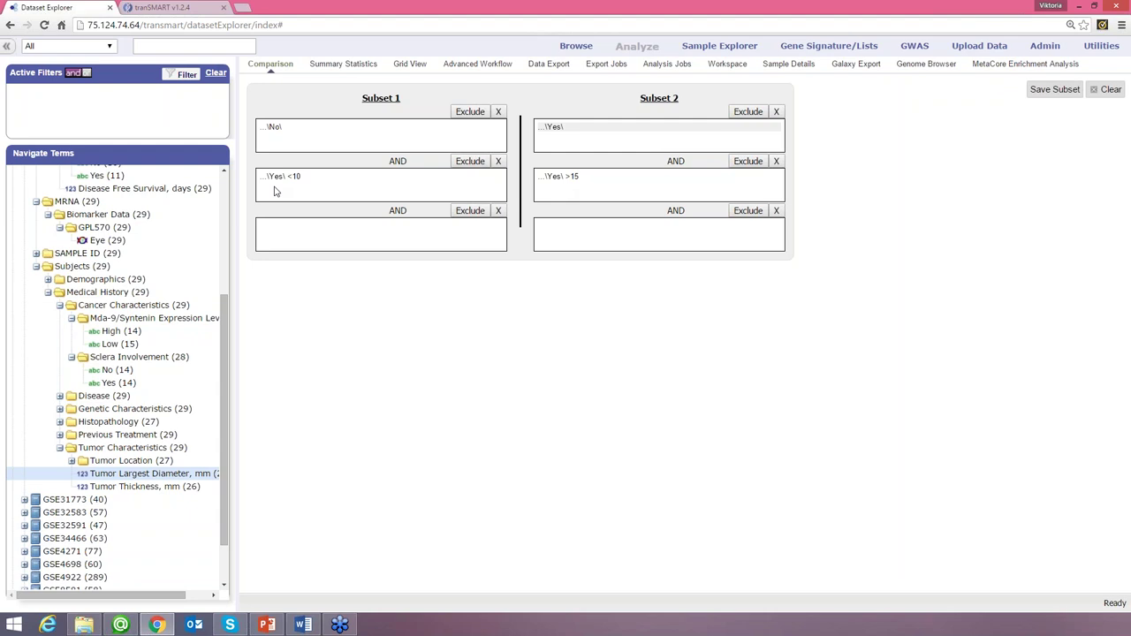
{"action": "left_click", "coordinate": [777, 161]}
{"action": "left_click", "coordinate": [498, 162]}
{"action": "left_click", "coordinate": [474, 64]}
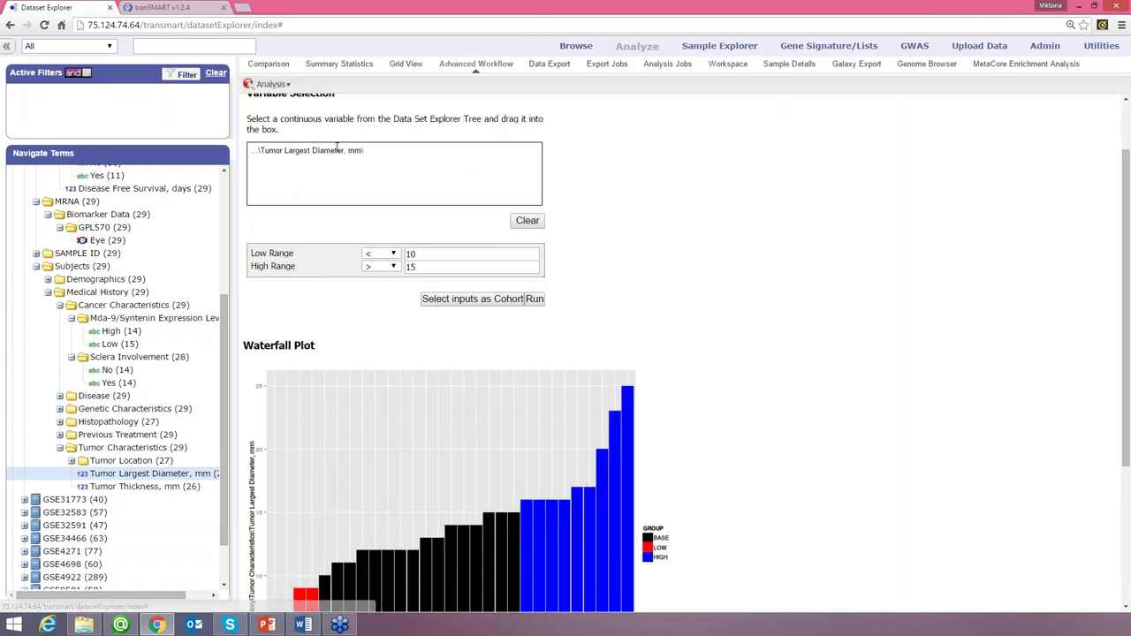
- Switch the analysis to PCA, discarding the waterfall results, and add the GPL570 Eye expression node as its high dimensional variable
{"action": "left_click", "coordinate": [281, 84]}
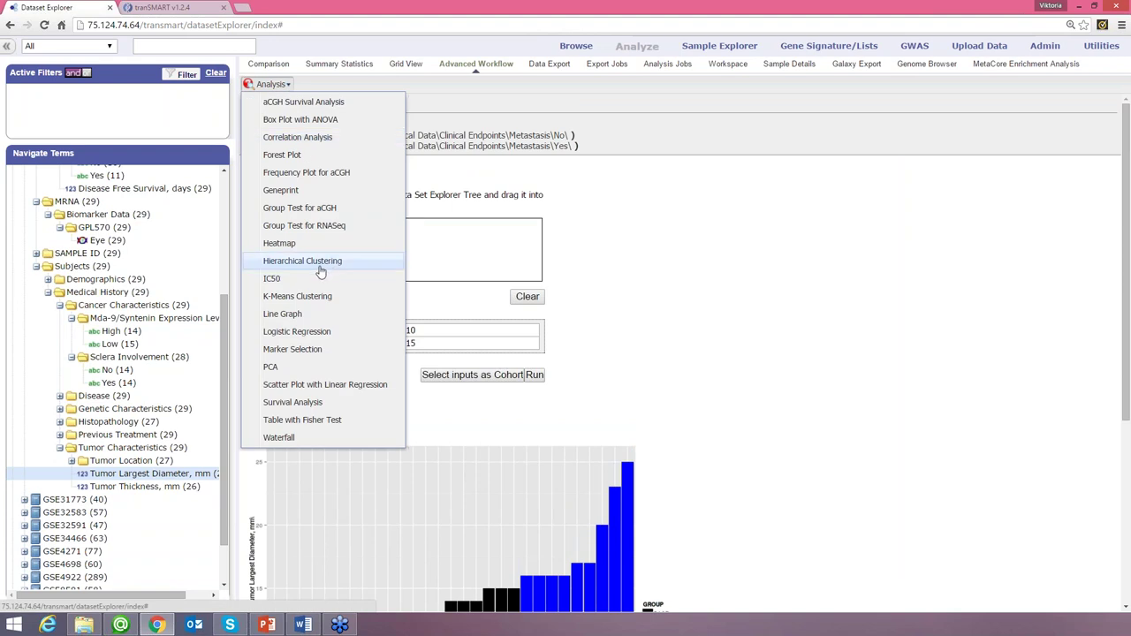
{"action": "left_click", "coordinate": [274, 368]}
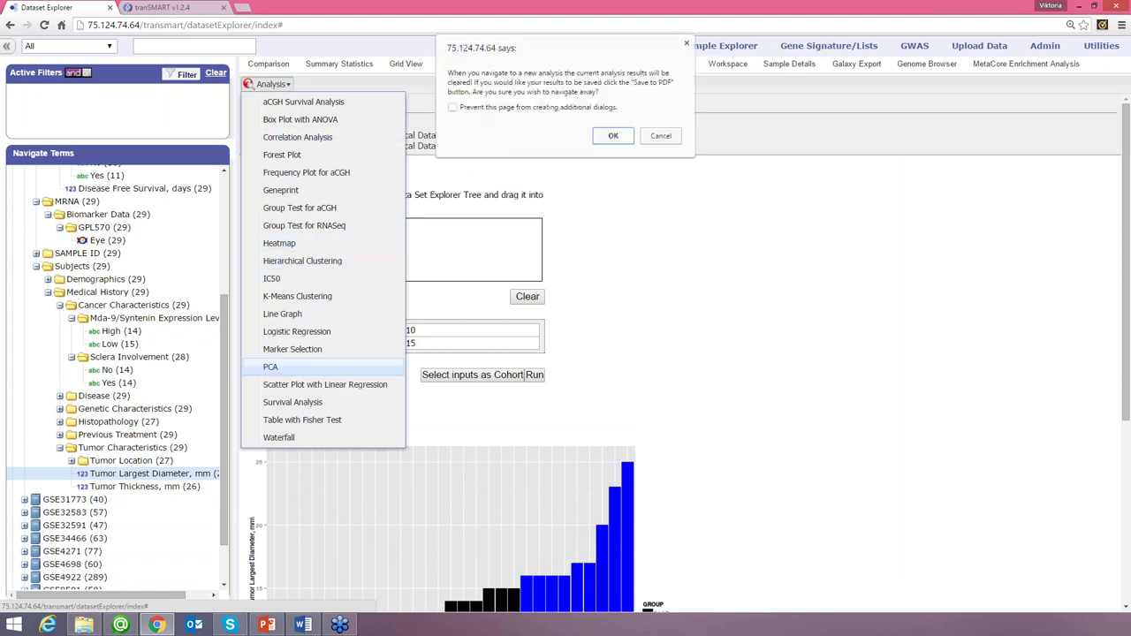
{"action": "left_click", "coordinate": [621, 141]}
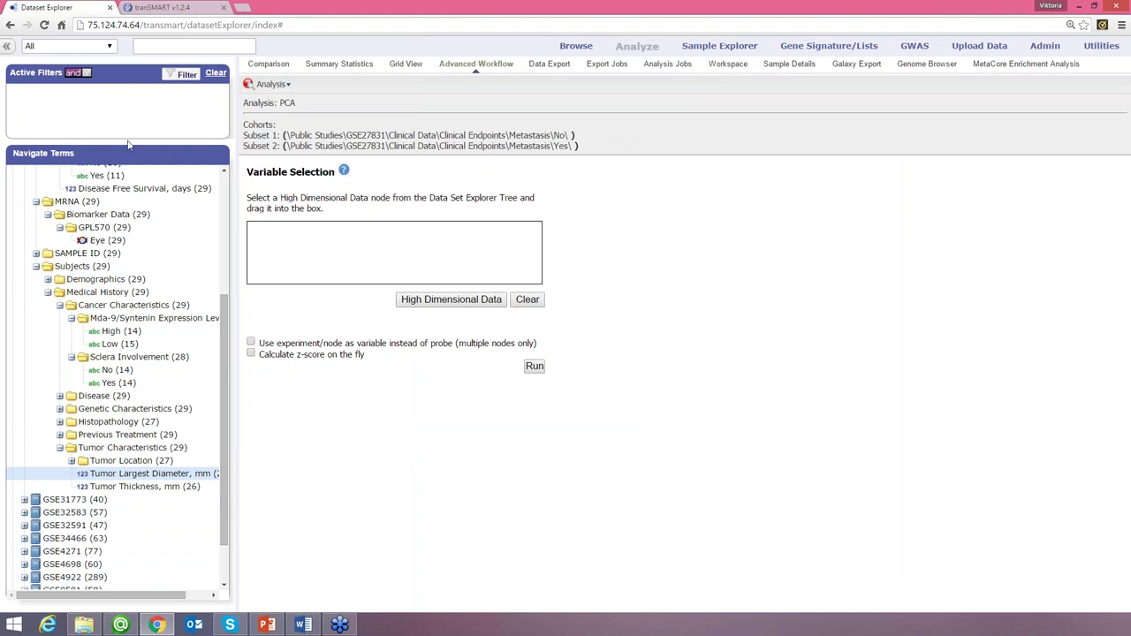
{"action": "left_click_drag", "start_coordinate": [95, 244], "coordinate": [262, 230]}
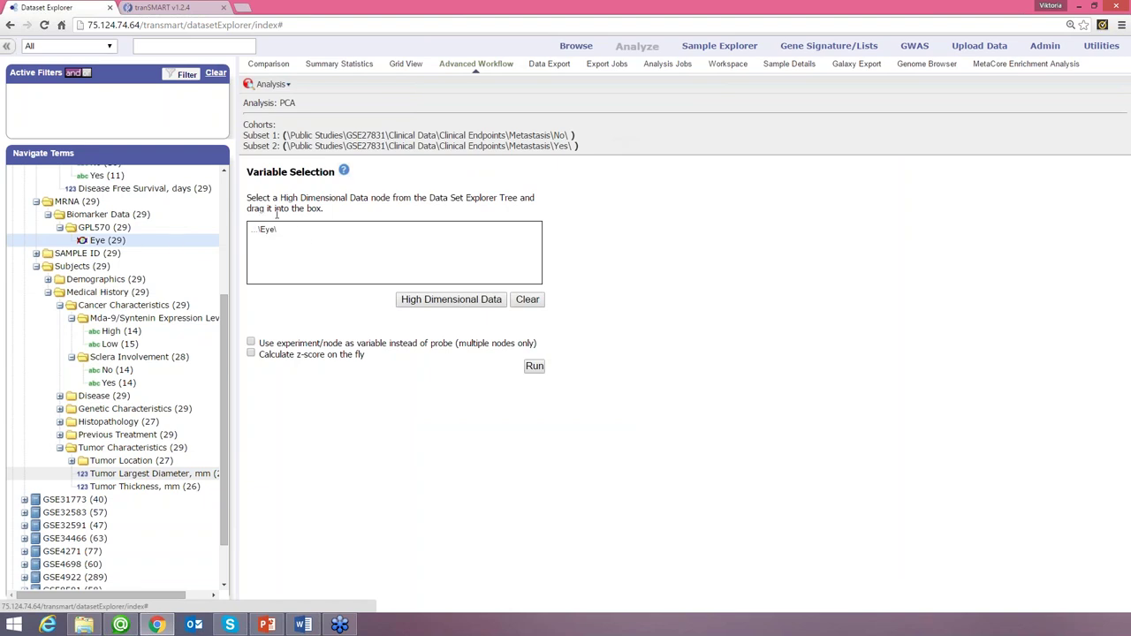
- Restrict the high dimensional data to the RBS_syntenin gene list and run the PCA
{"action": "left_click", "coordinate": [434, 304]}
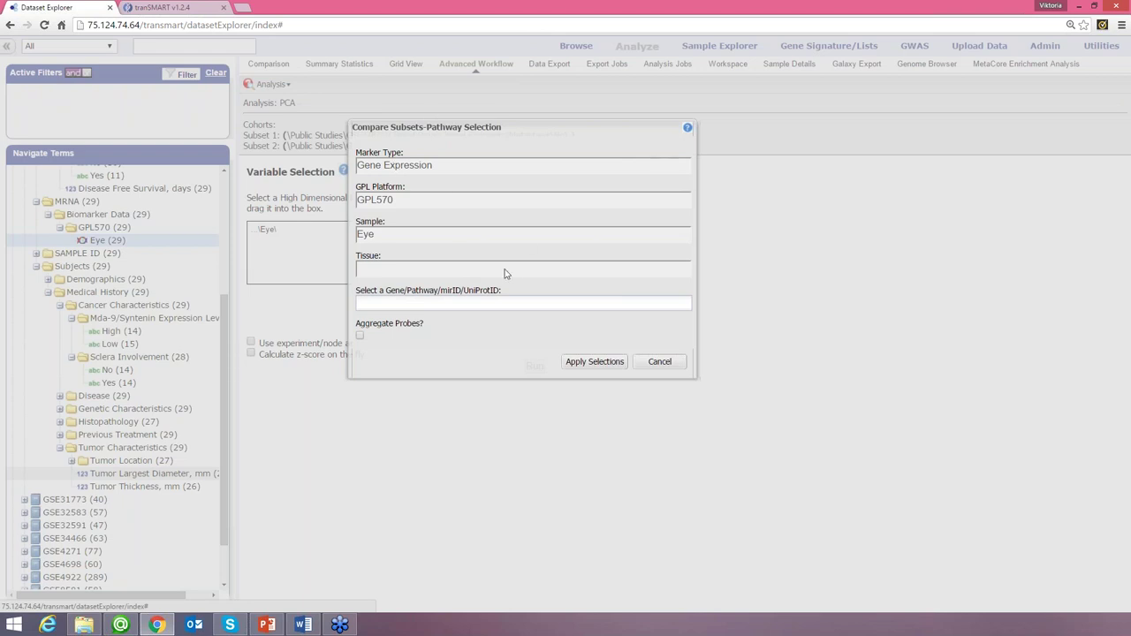
{"action": "left_click", "coordinate": [474, 301]}
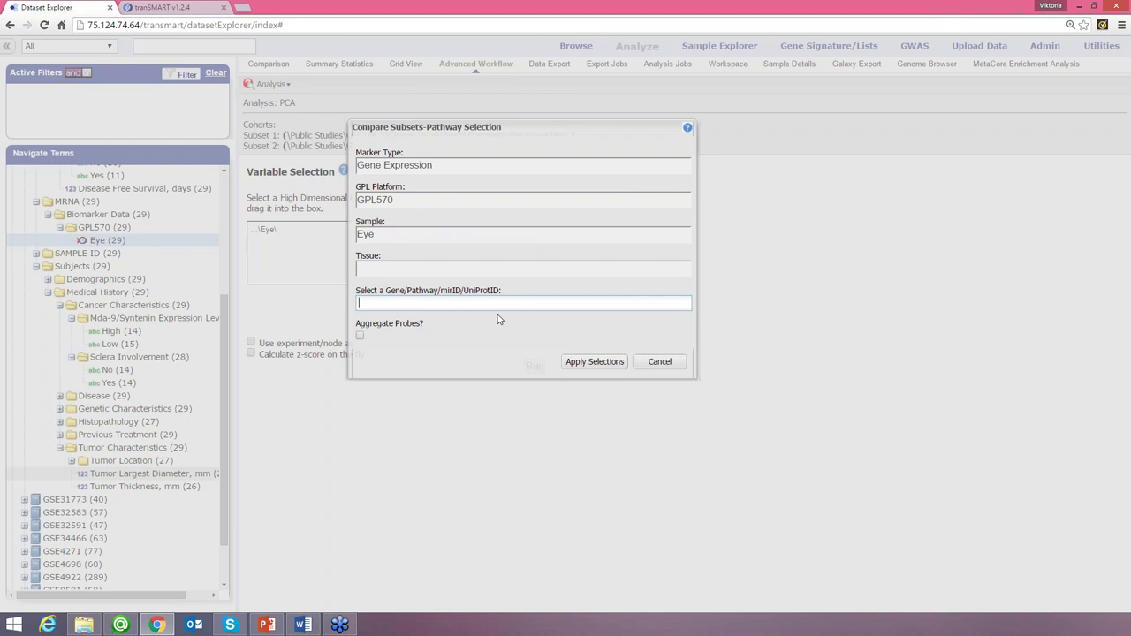
{"action": "type", "text": "RBS_sy"}
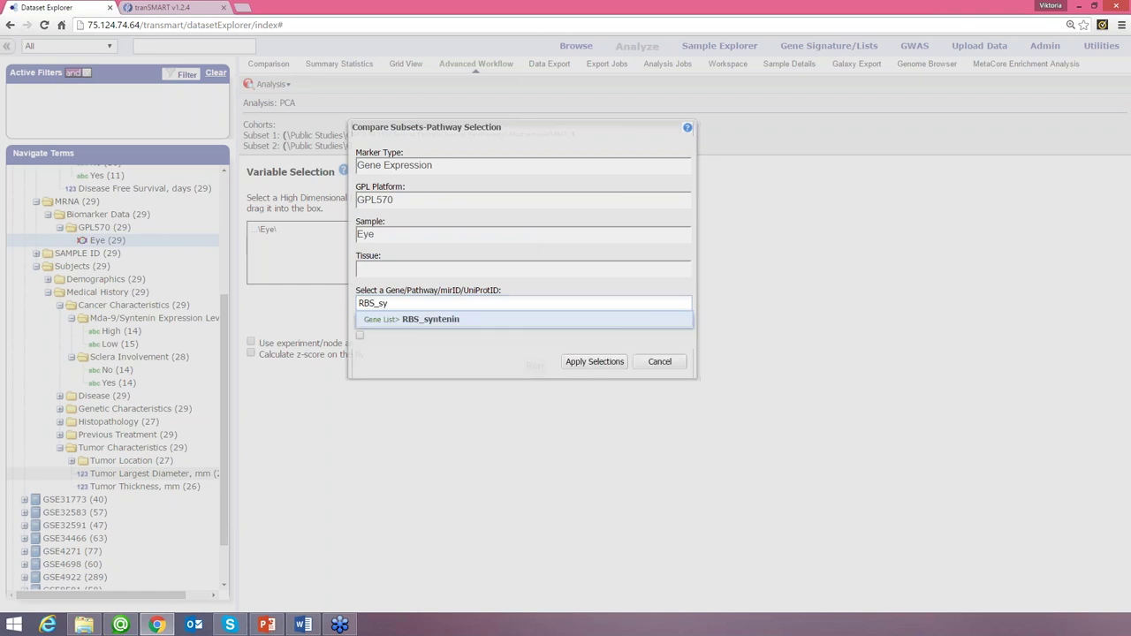
{"action": "left_click", "coordinate": [430, 319]}
{"action": "left_click", "coordinate": [606, 364]}
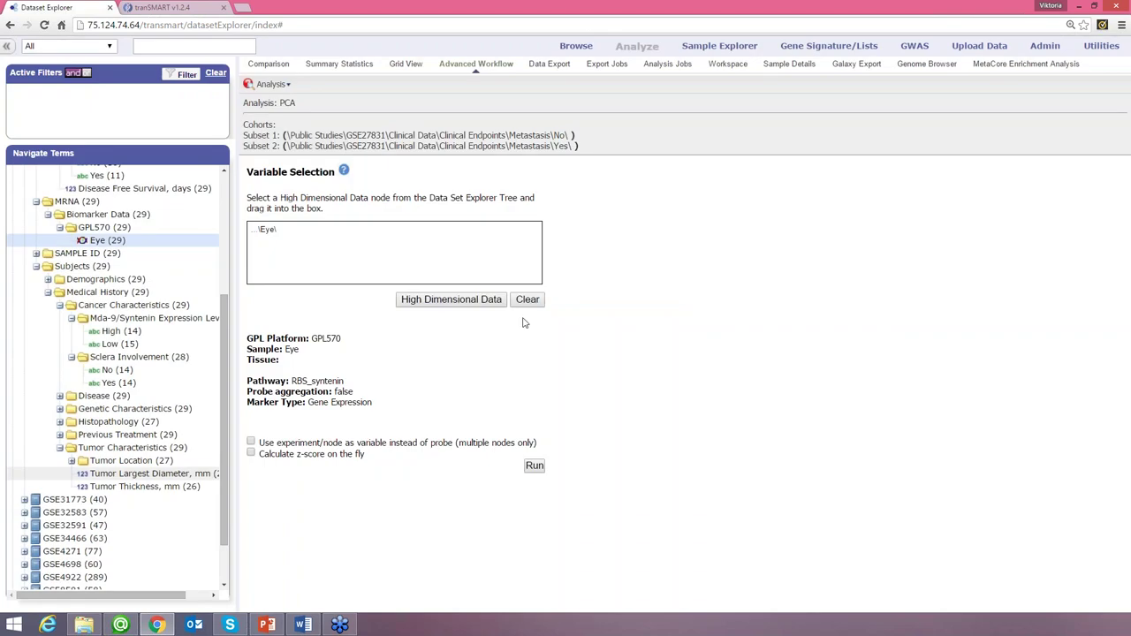
{"action": "left_click", "coordinate": [535, 466]}
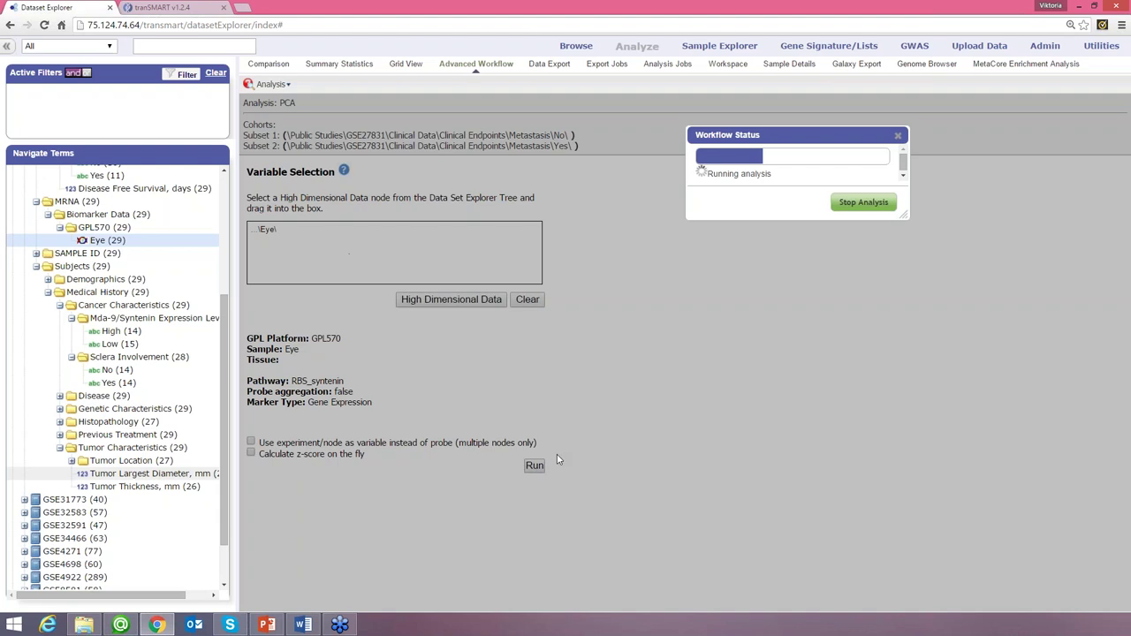
- Examine the PCA results, including the component summary table and the observation plots of PC1 against PC2 and PC3 for both subsets
{"action": "scroll", "coordinate": [653, 415], "scroll_direction": "down", "scroll_amount": 2}
{"action": "scroll", "coordinate": [653, 407], "scroll_direction": "down", "scroll_amount": 1}
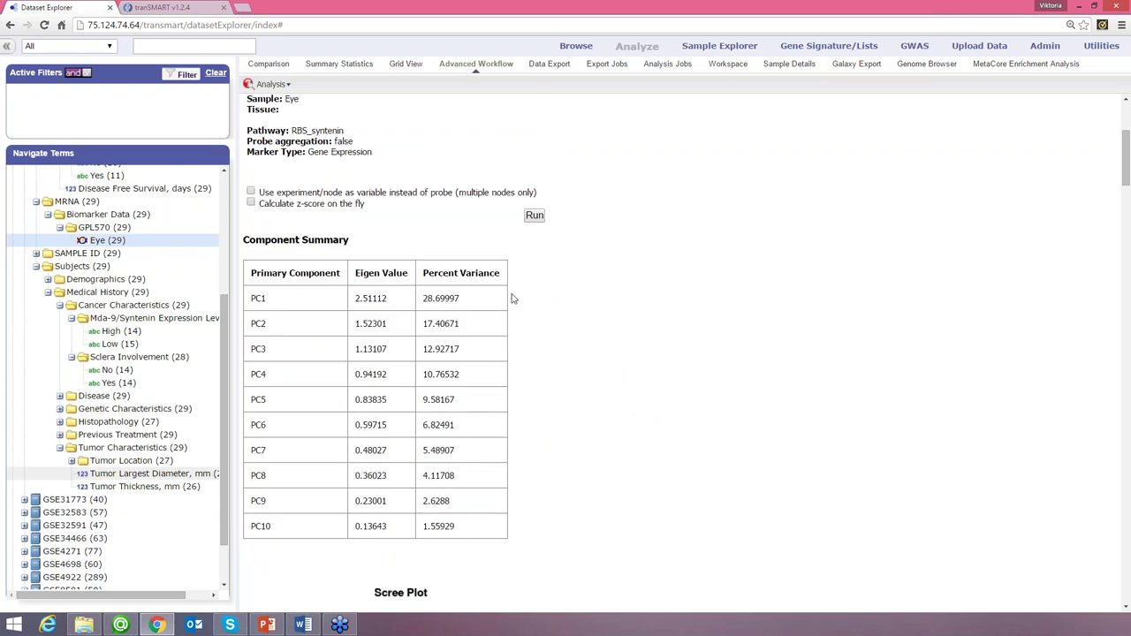
{"action": "scroll", "coordinate": [502, 381], "scroll_direction": "down", "scroll_amount": 3}
{"action": "scroll", "coordinate": [386, 373], "scroll_direction": "down", "scroll_amount": 4}
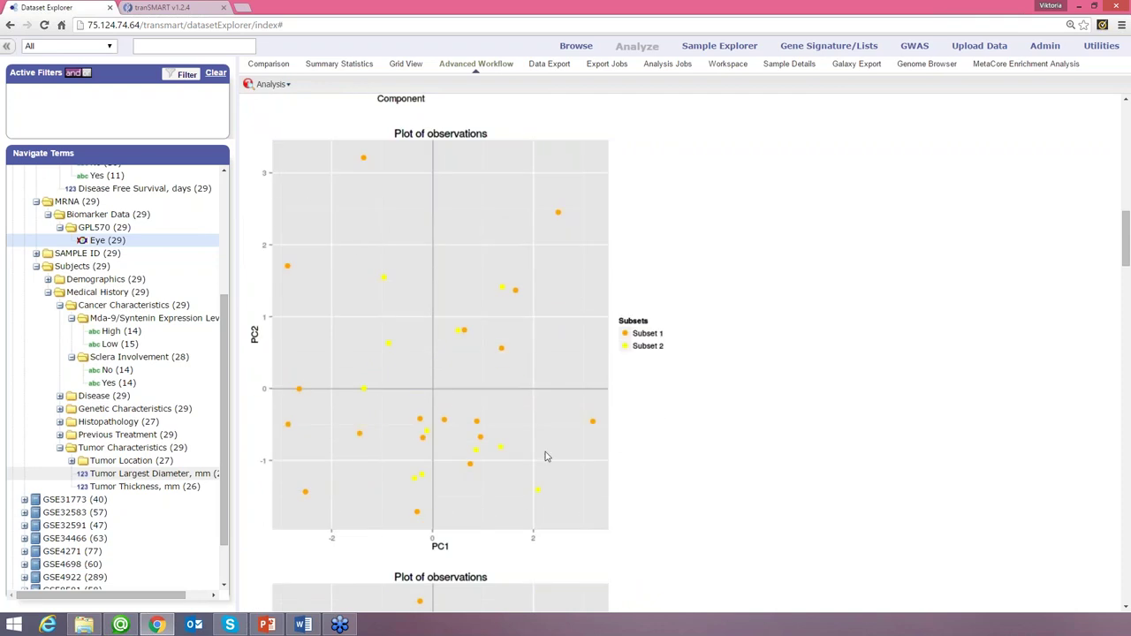
{"action": "scroll", "coordinate": [512, 251], "scroll_direction": "down", "scroll_amount": 4}
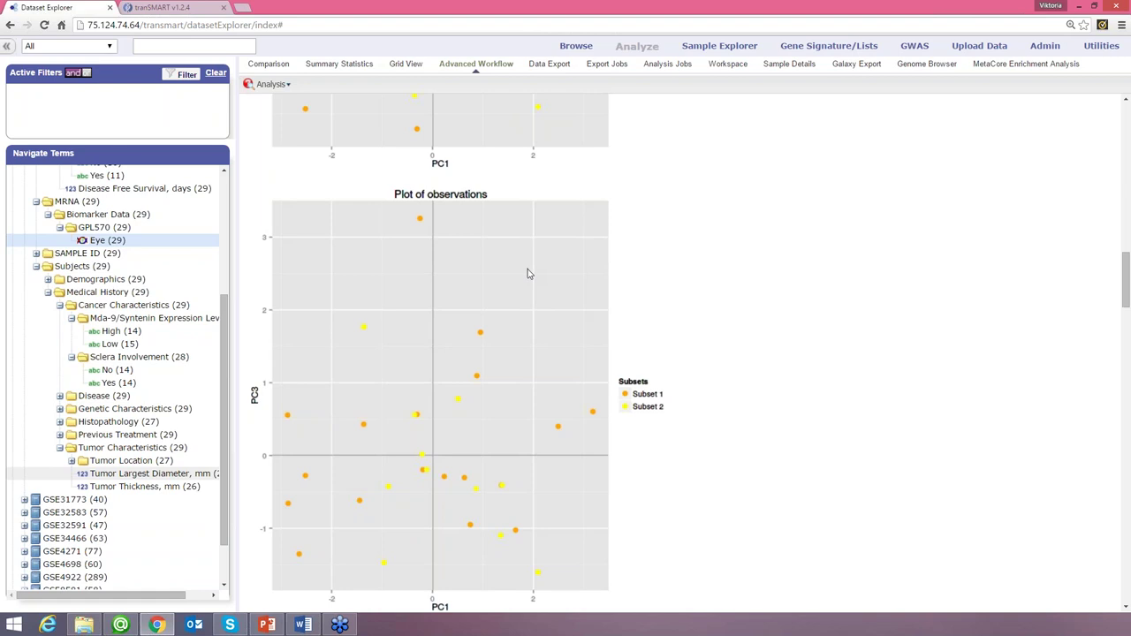
{"action": "scroll", "coordinate": [472, 386], "scroll_direction": "down", "scroll_amount": 2}
{"action": "scroll", "coordinate": [507, 410], "scroll_direction": "down", "scroll_amount": 3}
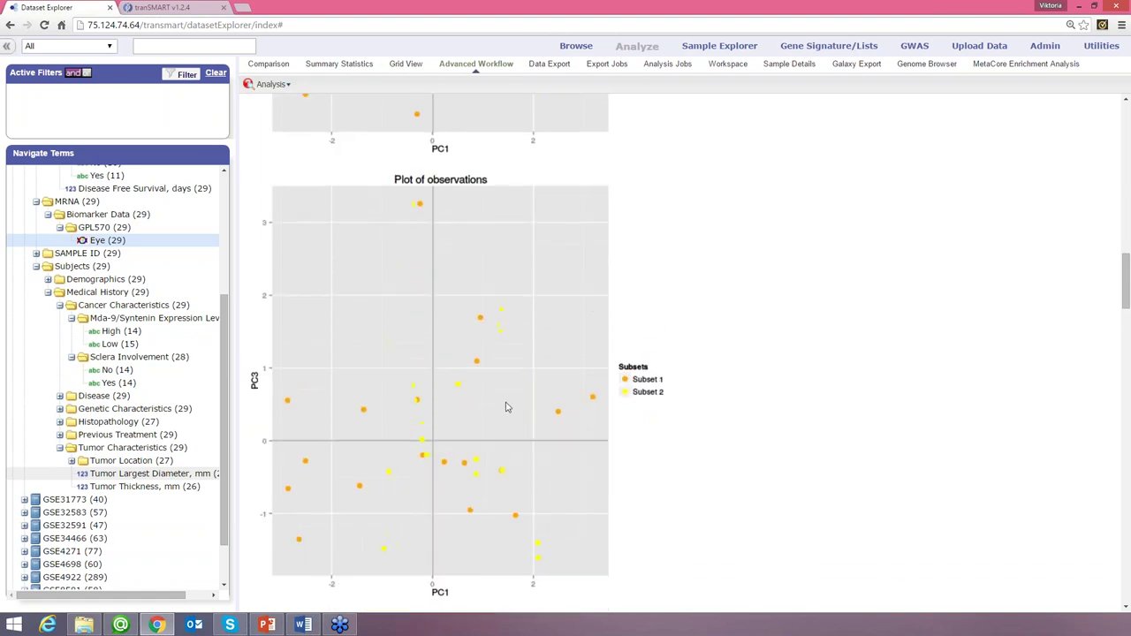
{"action": "scroll", "coordinate": [494, 402], "scroll_direction": "up", "scroll_amount": 4}
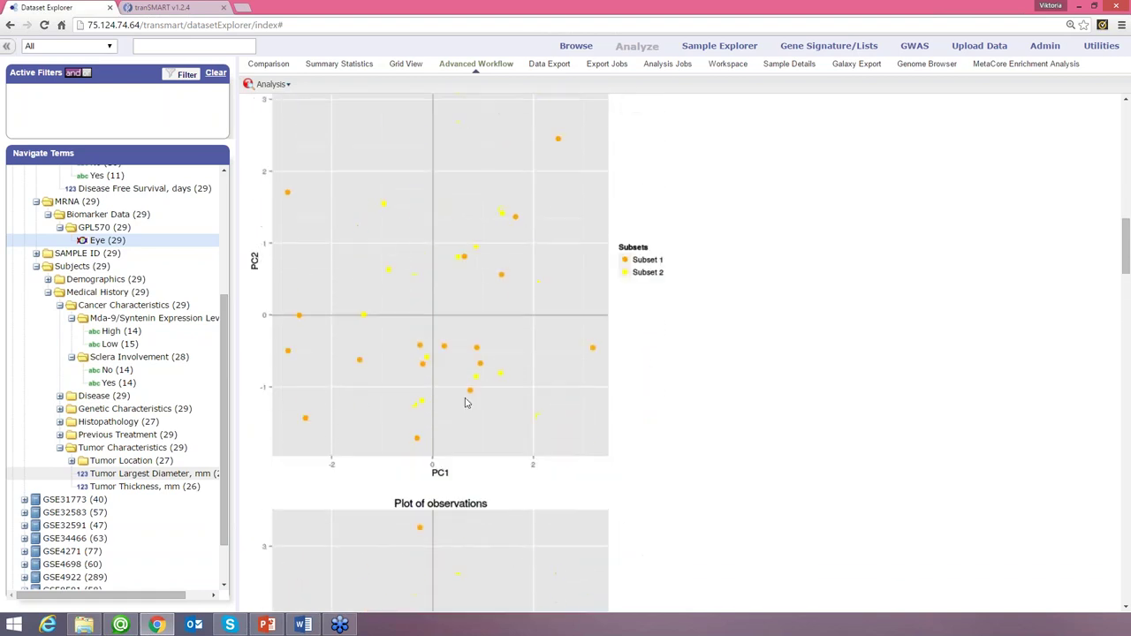
{"action": "scroll", "coordinate": [501, 423], "scroll_direction": "up", "scroll_amount": 1}
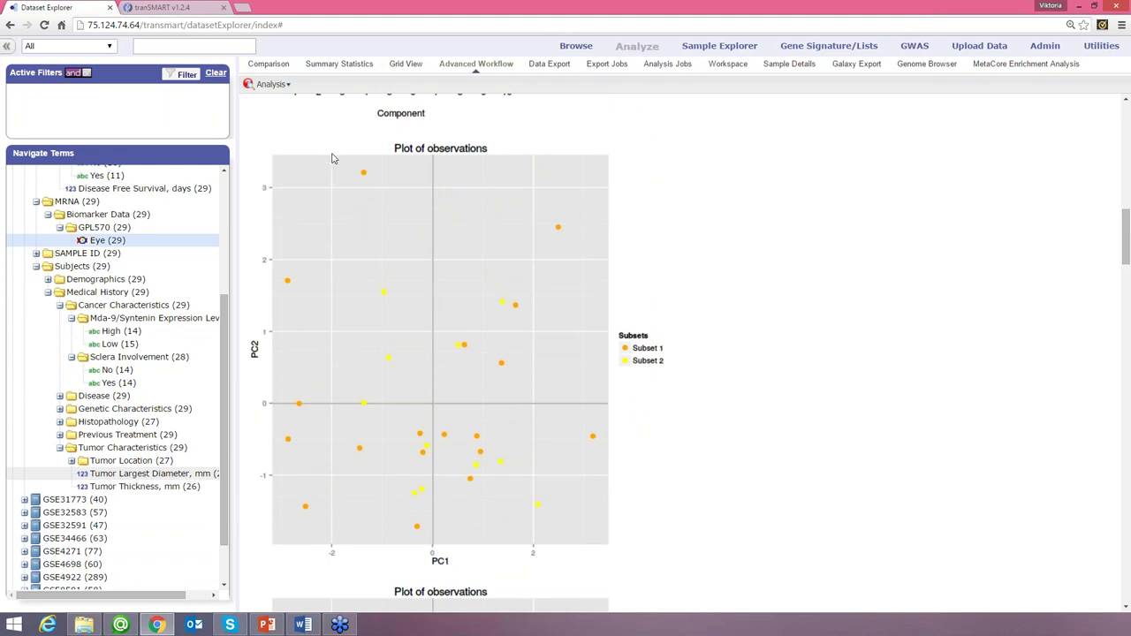
{"action": "scroll", "coordinate": [752, 388], "scroll_direction": "up", "scroll_amount": 3}
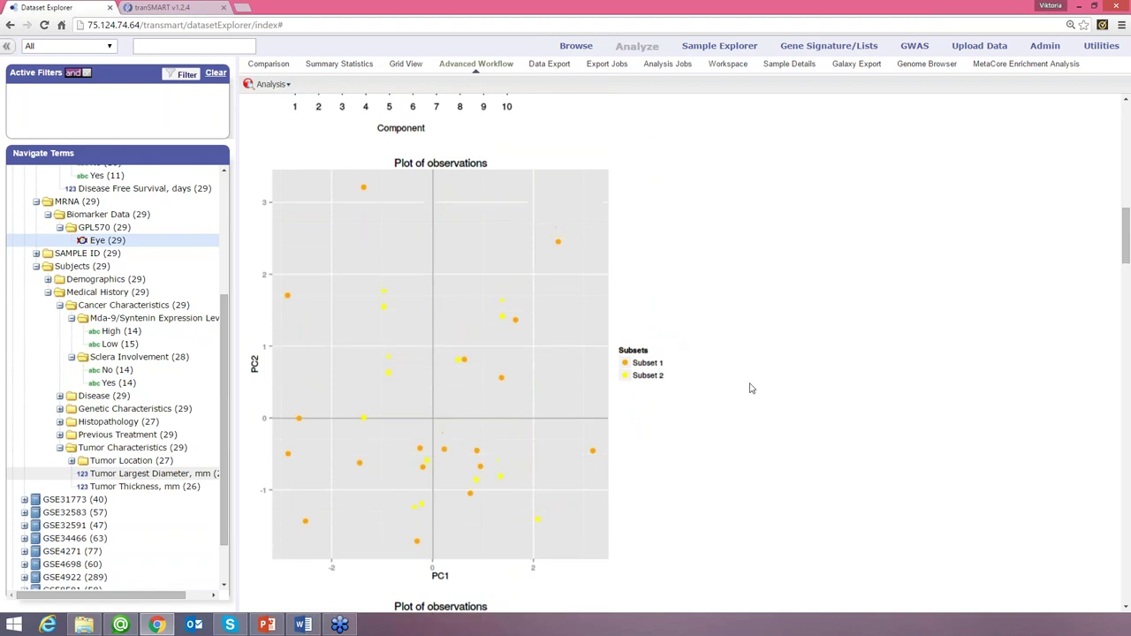
{"action": "scroll", "coordinate": [753, 389], "scroll_direction": "up", "scroll_amount": 5}
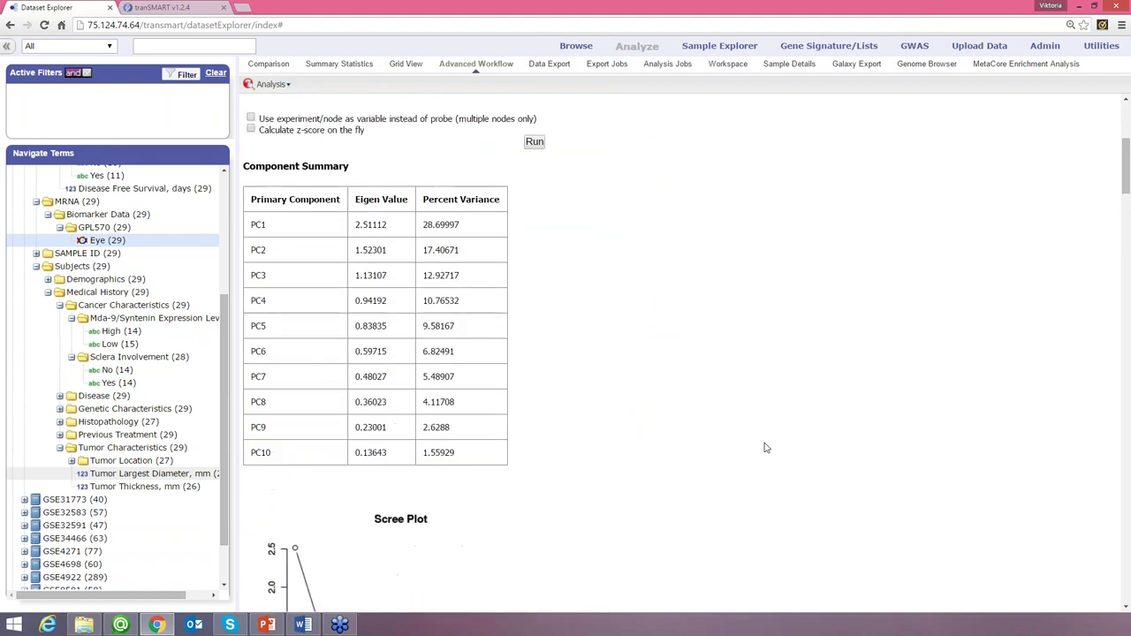
{"action": "scroll", "coordinate": [765, 447], "scroll_direction": "up", "scroll_amount": 1}
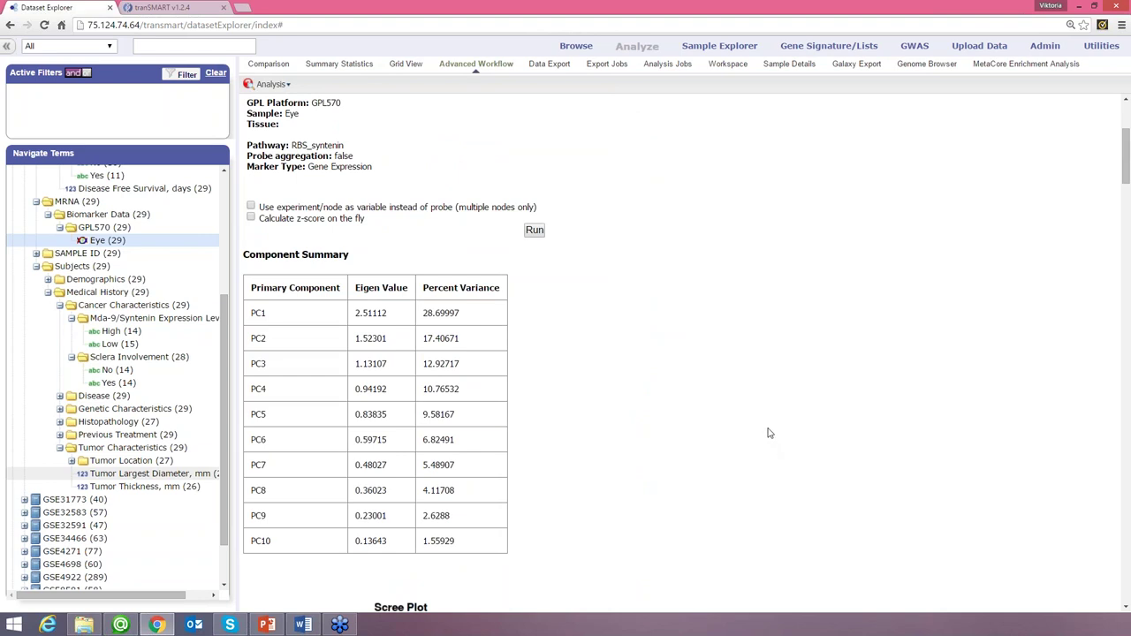
{"action": "scroll", "coordinate": [767, 441], "scroll_direction": "up", "scroll_amount": 3}
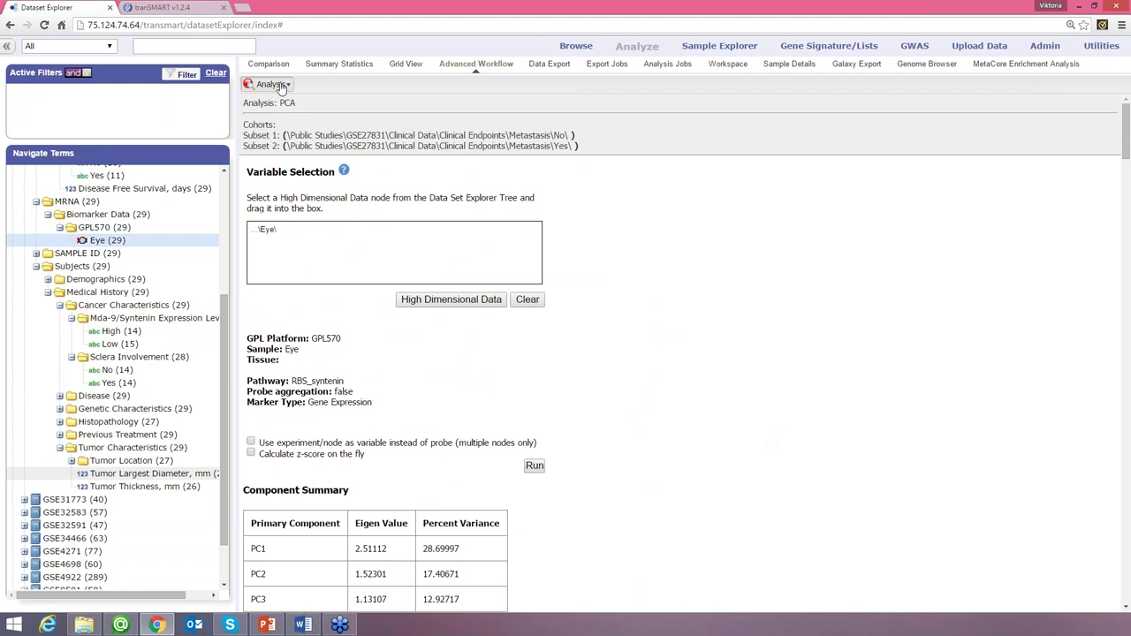
- Switch the analysis to Heatmap, discarding the PCA results, and add the GPL570 Eye expression node as its variable
{"action": "left_click", "coordinate": [280, 86]}
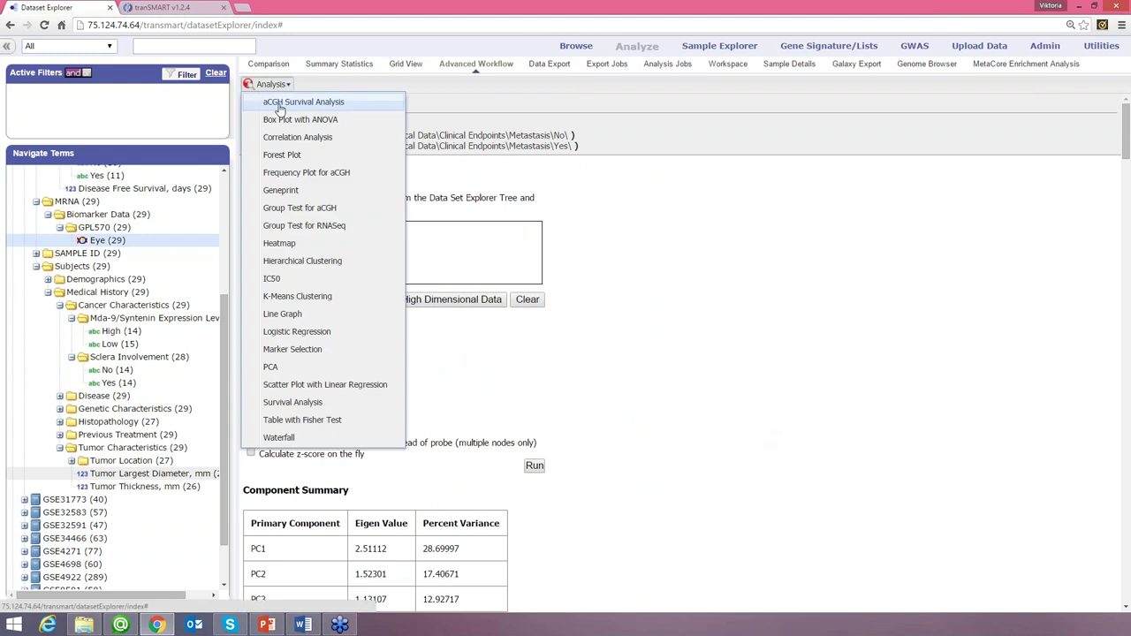
{"action": "left_click", "coordinate": [281, 245]}
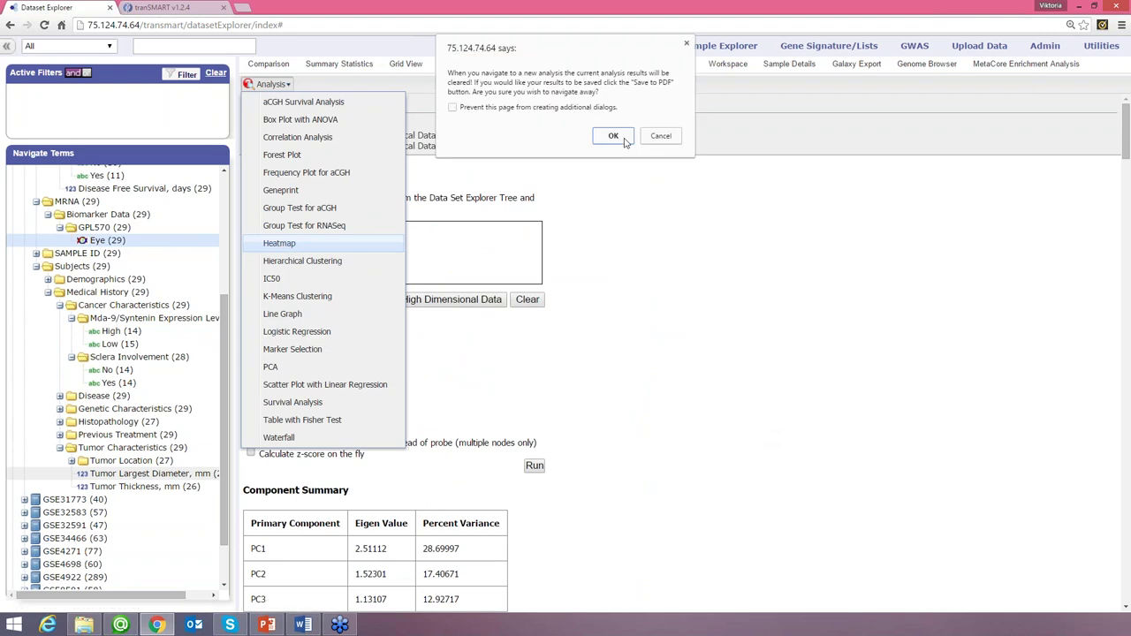
{"action": "key", "text": "Return"}
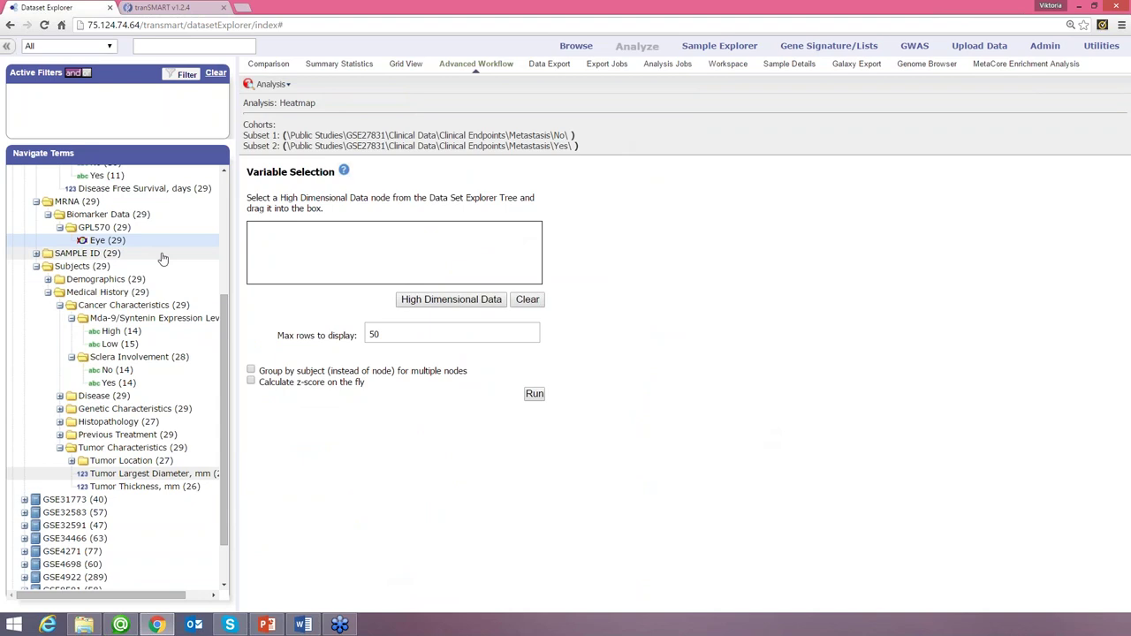
{"action": "scroll", "coordinate": [163, 258], "scroll_direction": "up", "scroll_amount": 1}
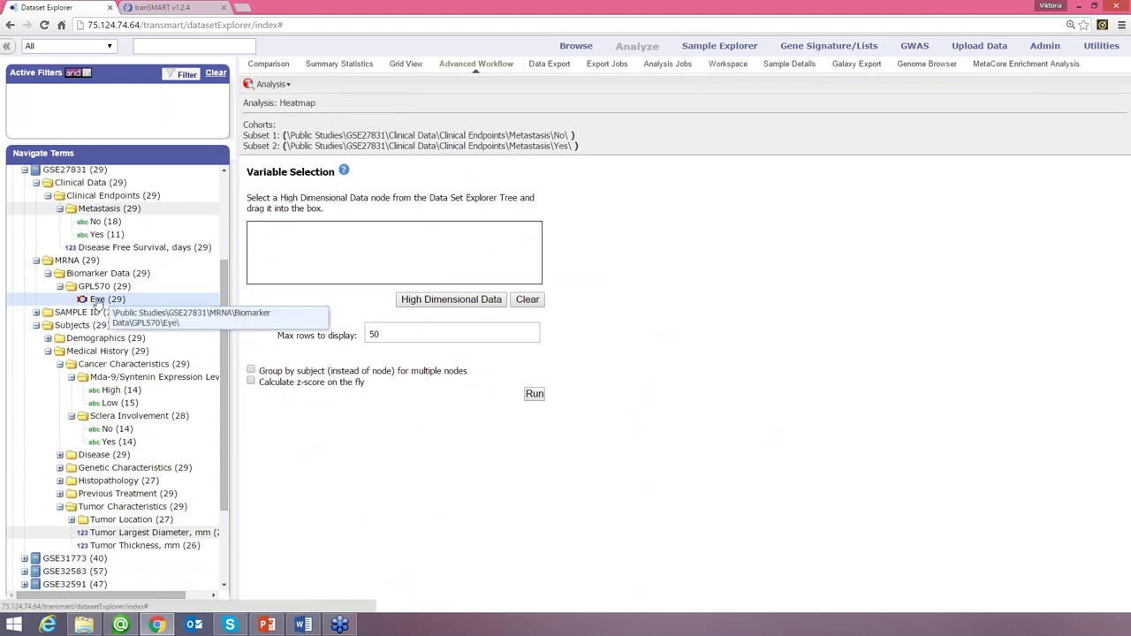
{"action": "left_click_drag", "start_coordinate": [95, 303], "coordinate": [363, 256]}
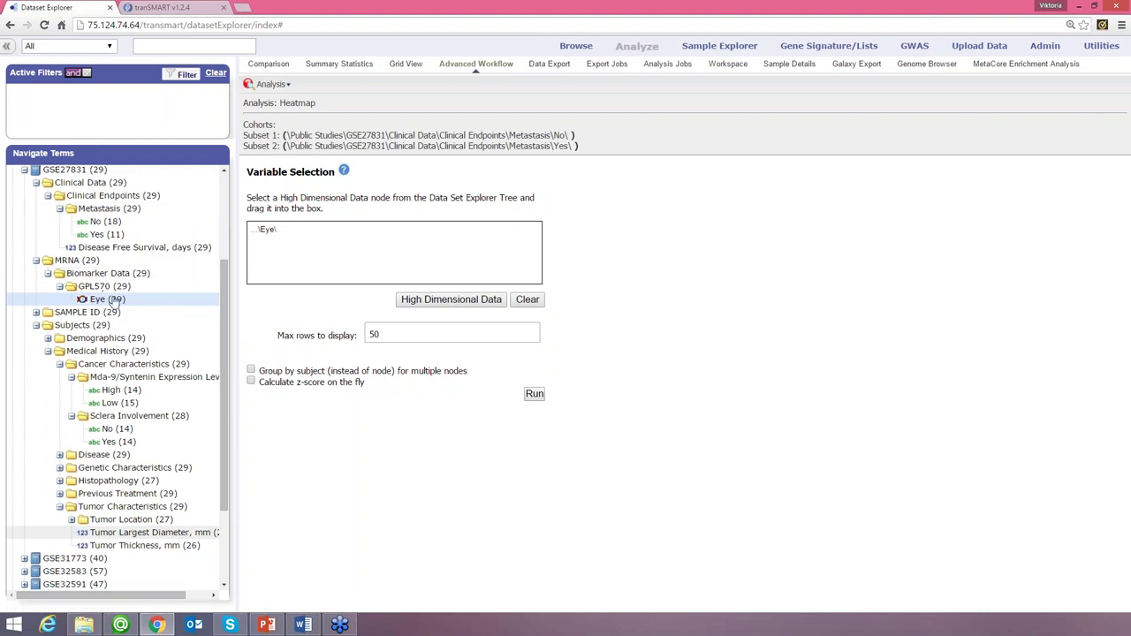
- Restrict the heatmap's high dimensional data to the Apoptosis pathway
{"action": "left_click", "coordinate": [463, 301]}
{"action": "left_click", "coordinate": [393, 303]}
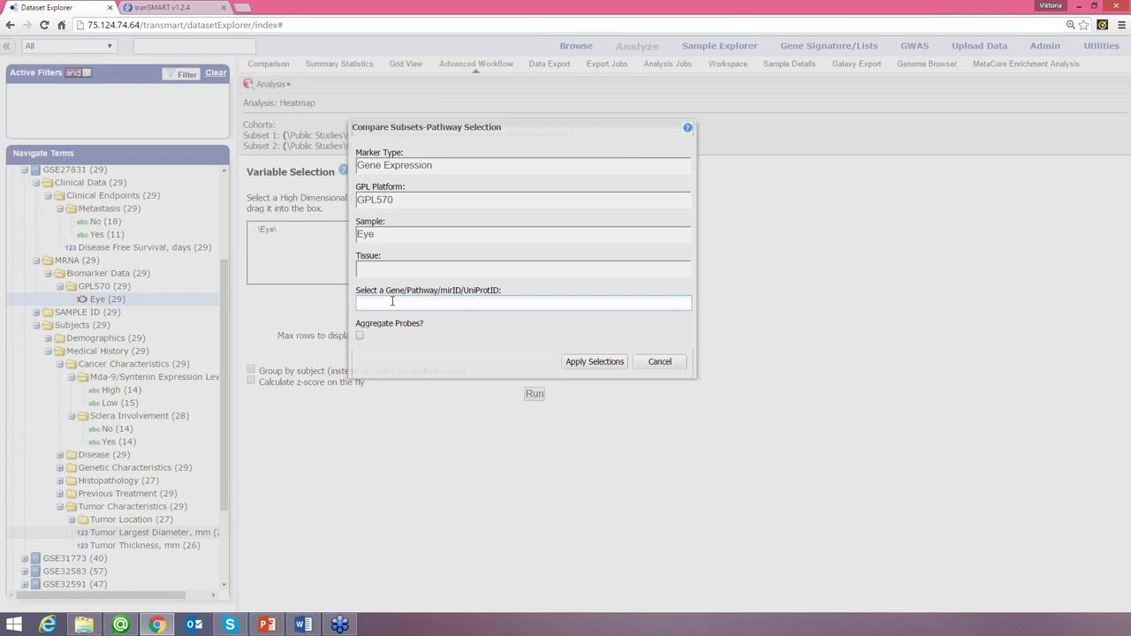
{"action": "type", "text": "apop"}
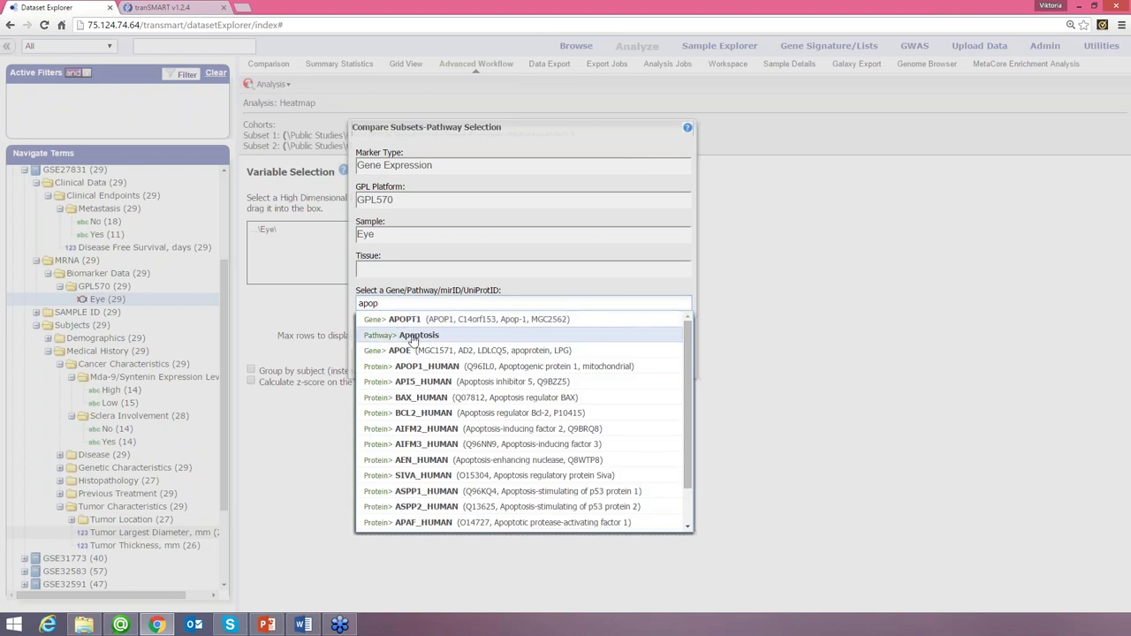
{"action": "left_click", "coordinate": [412, 337]}
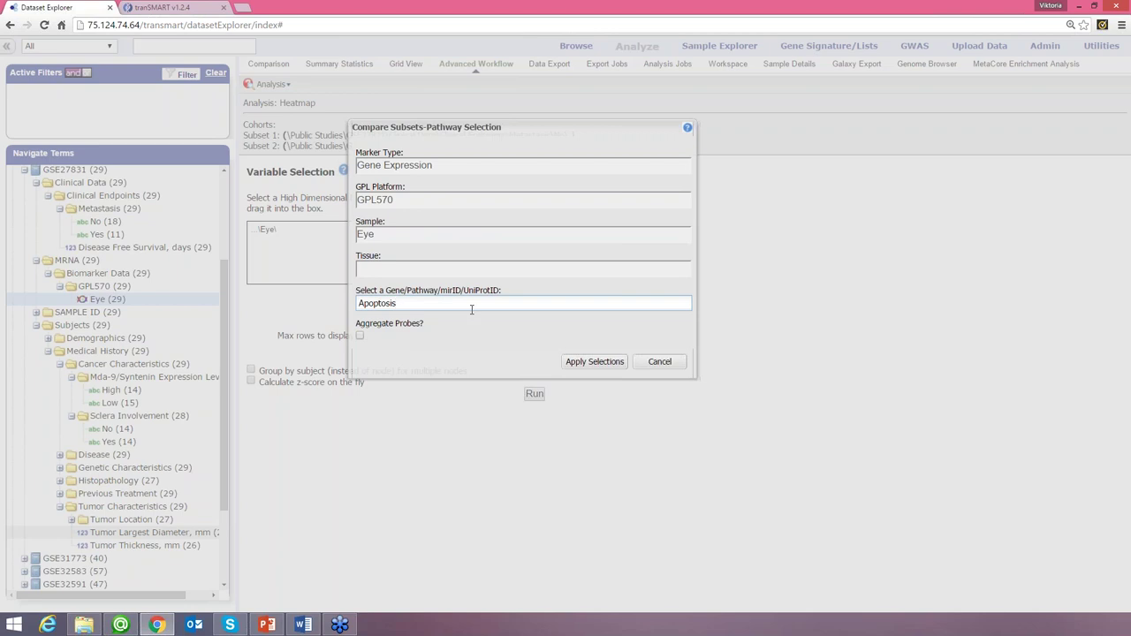
{"action": "left_click", "coordinate": [592, 359]}
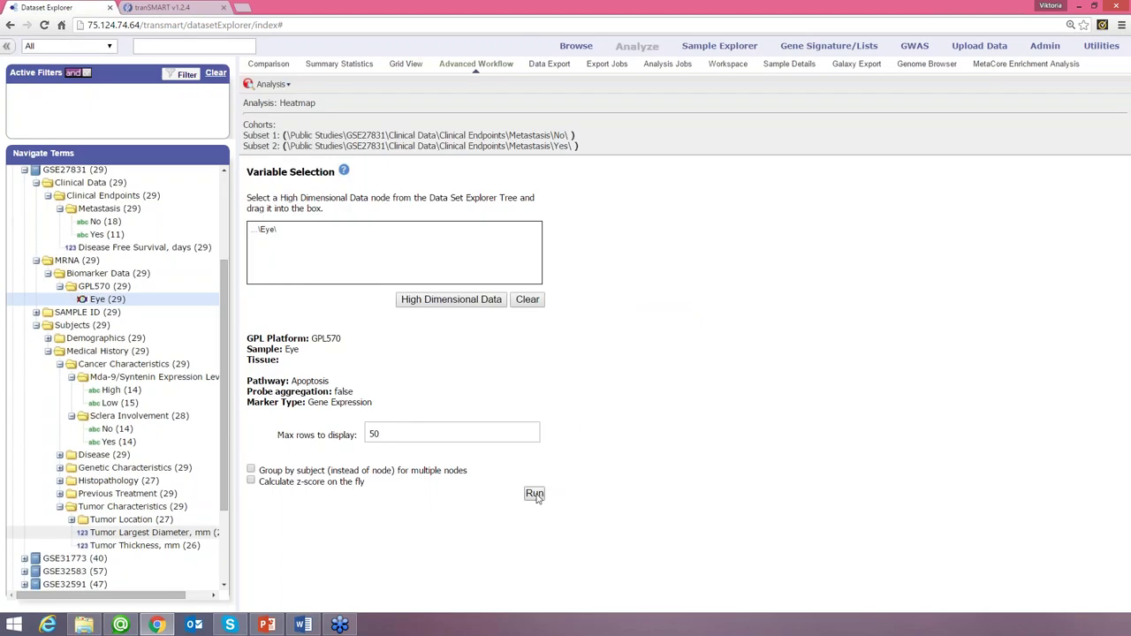
- Set the maximum rows to display to 10, run the heatmap and inspect its probes, subsets and Z score color mapping
{"action": "left_click", "coordinate": [373, 433]}
{"action": "double_click", "coordinate": [373, 433]}
{"action": "type", "text": "10"}
{"action": "left_click", "coordinate": [534, 494]}
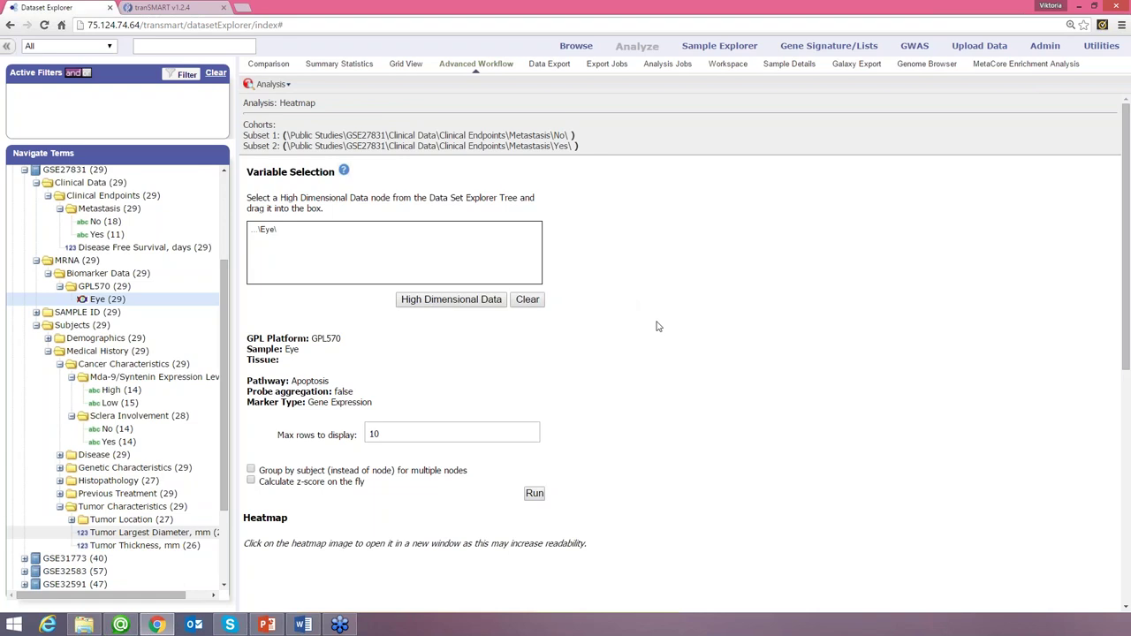
{"action": "scroll", "coordinate": [671, 325], "scroll_direction": "down", "scroll_amount": 3}
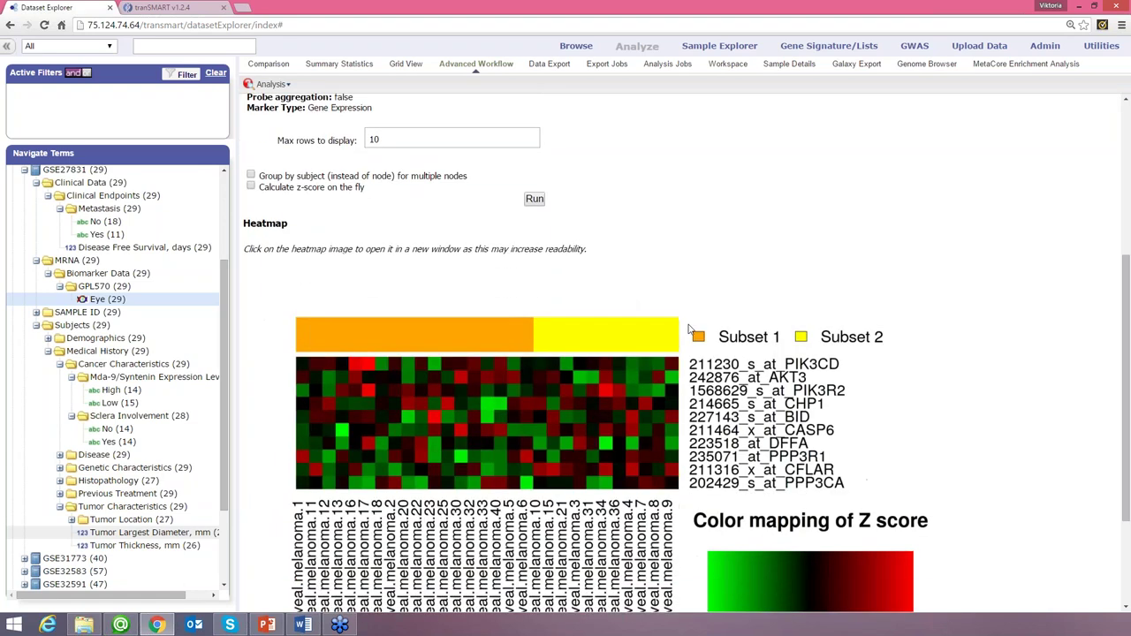
{"action": "scroll", "coordinate": [689, 328], "scroll_direction": "down", "scroll_amount": 2}
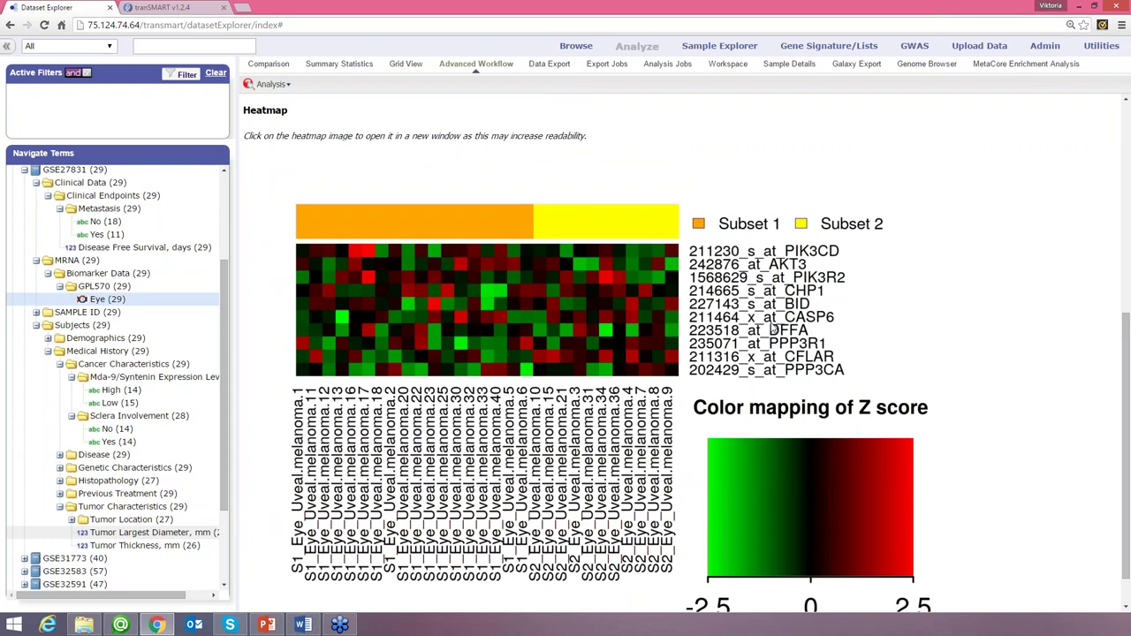
{"action": "scroll", "coordinate": [773, 330], "scroll_direction": "down", "scroll_amount": 1}
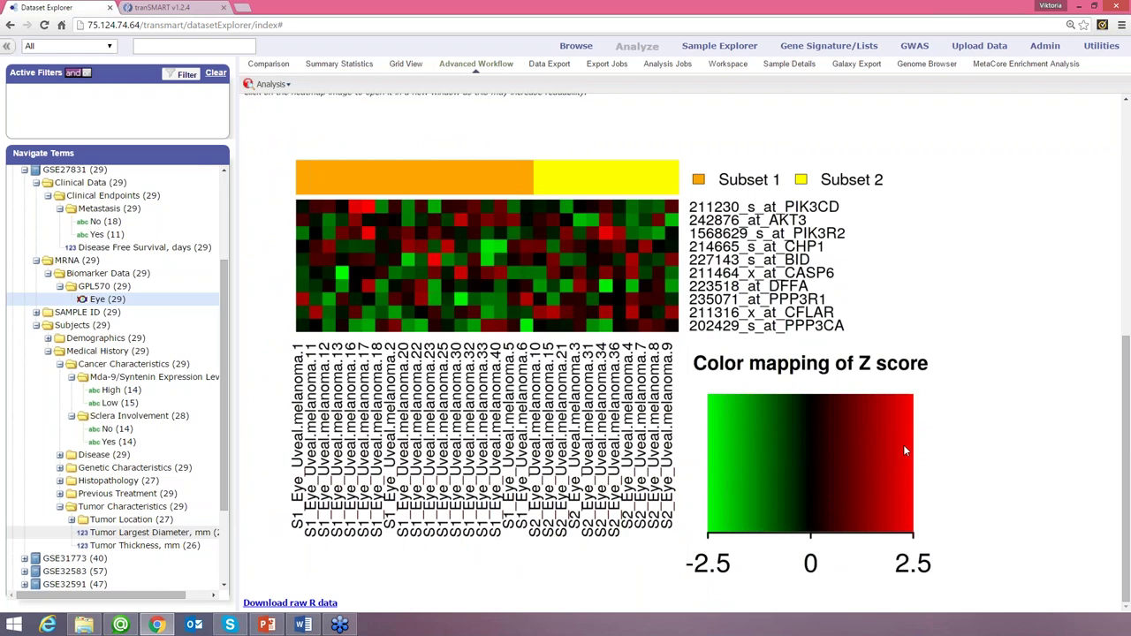
{"action": "scroll", "coordinate": [878, 443], "scroll_direction": "up", "scroll_amount": 2}
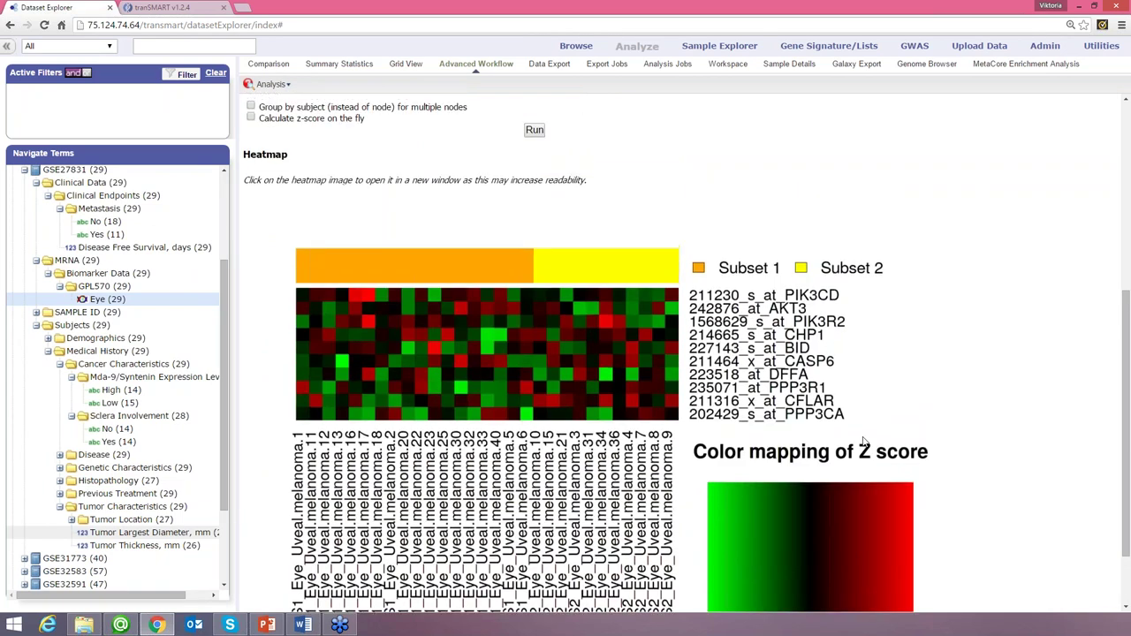
{"action": "scroll", "coordinate": [830, 458], "scroll_direction": "up", "scroll_amount": 1}
{"action": "scroll", "coordinate": [831, 459], "scroll_direction": "up", "scroll_amount": 8}
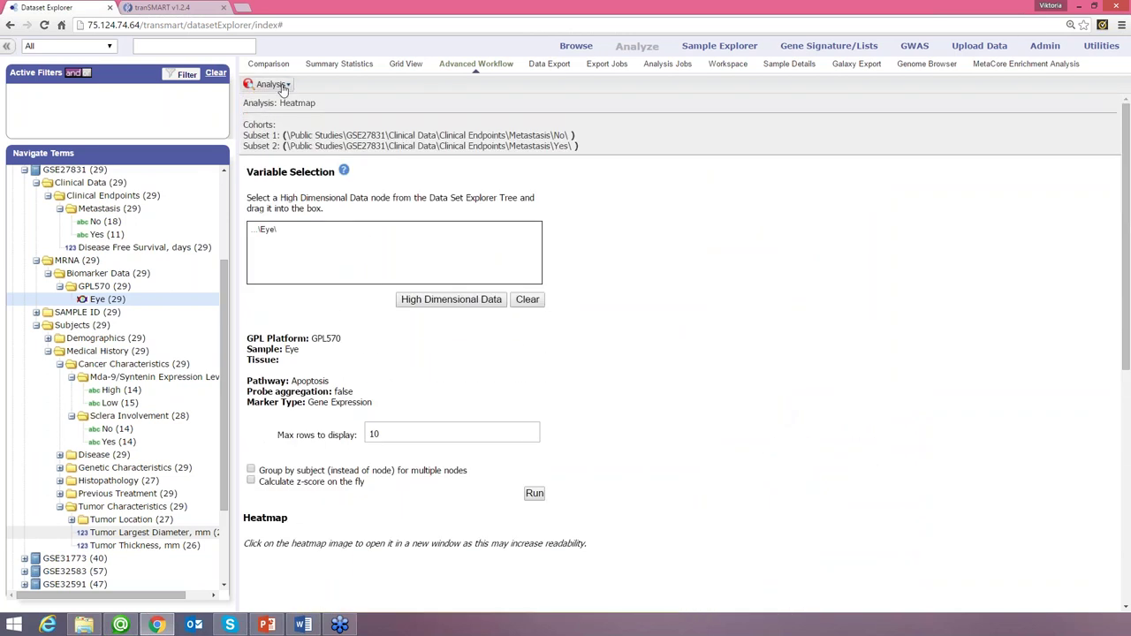
- Switch the analysis to Marker Selection, discarding the heatmap results, and add the GPL570 Eye expression node as its variable
{"action": "left_click", "coordinate": [282, 85]}
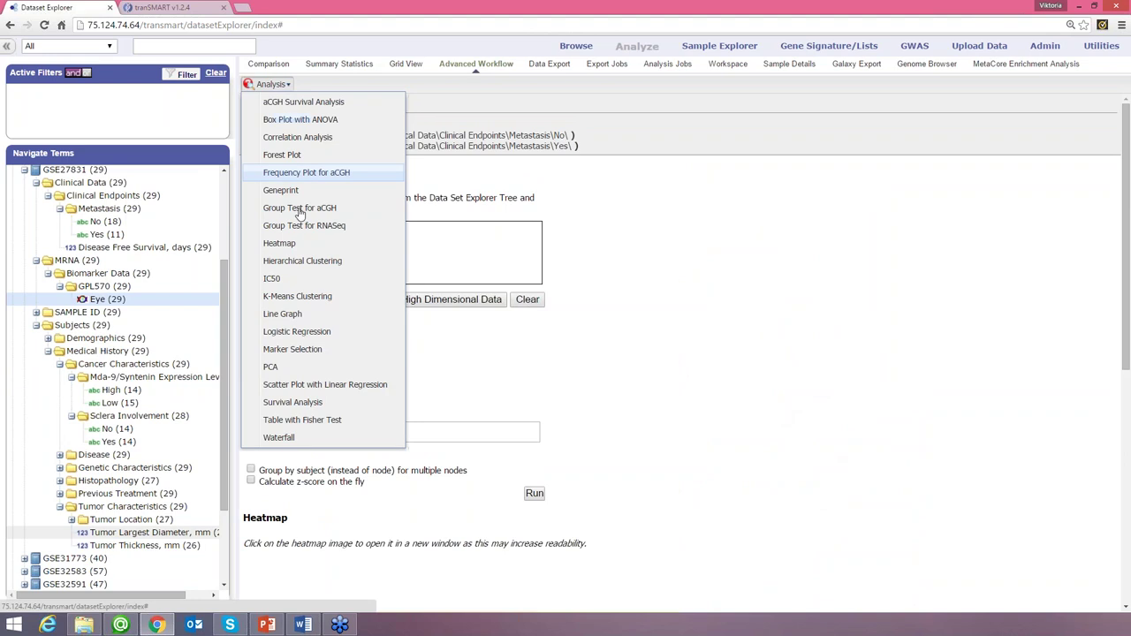
{"action": "left_click", "coordinate": [292, 350]}
{"action": "left_click", "coordinate": [605, 139]}
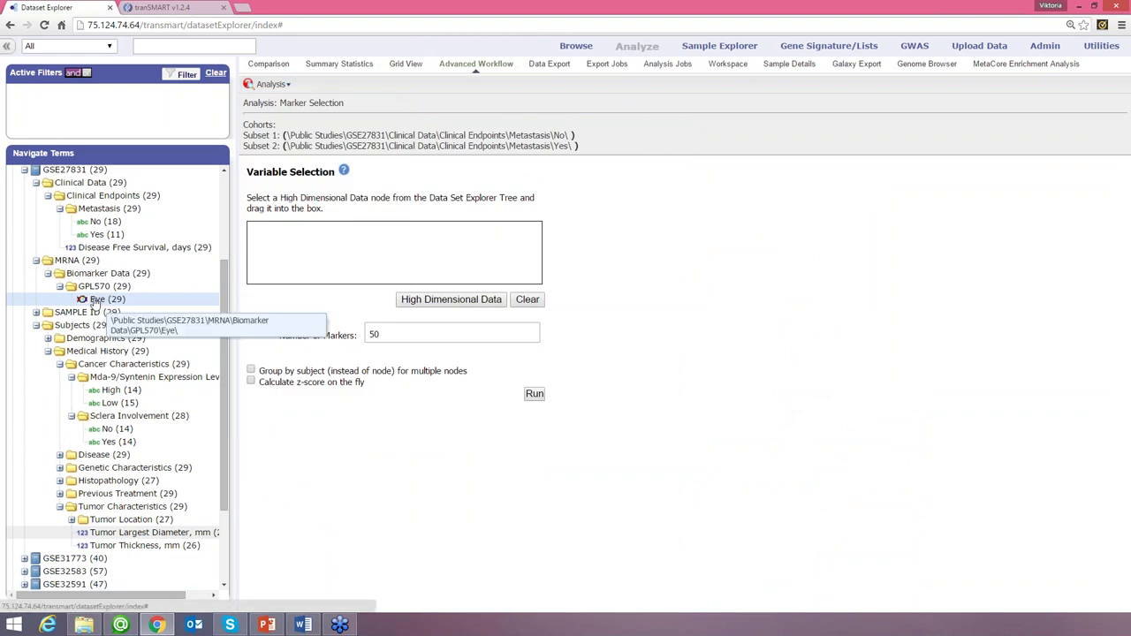
{"action": "left_click_drag", "start_coordinate": [94, 301], "coordinate": [270, 235]}
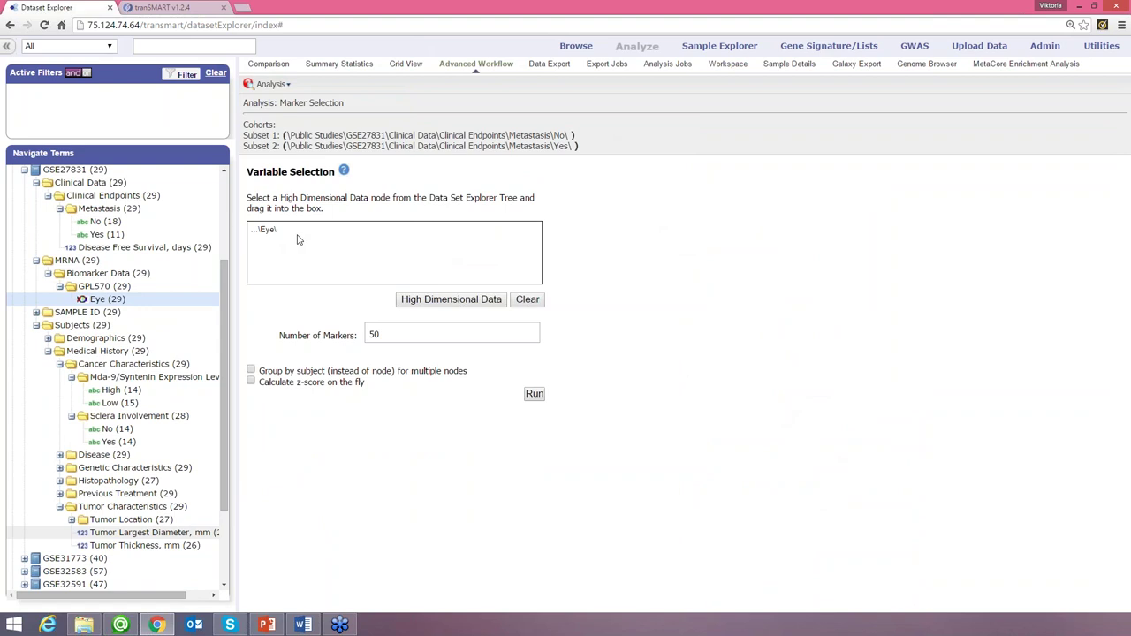
- Restrict the marker selection's high dimensional data to the p53 signaling pathway, without aggregating probes
{"action": "left_click", "coordinate": [439, 301]}
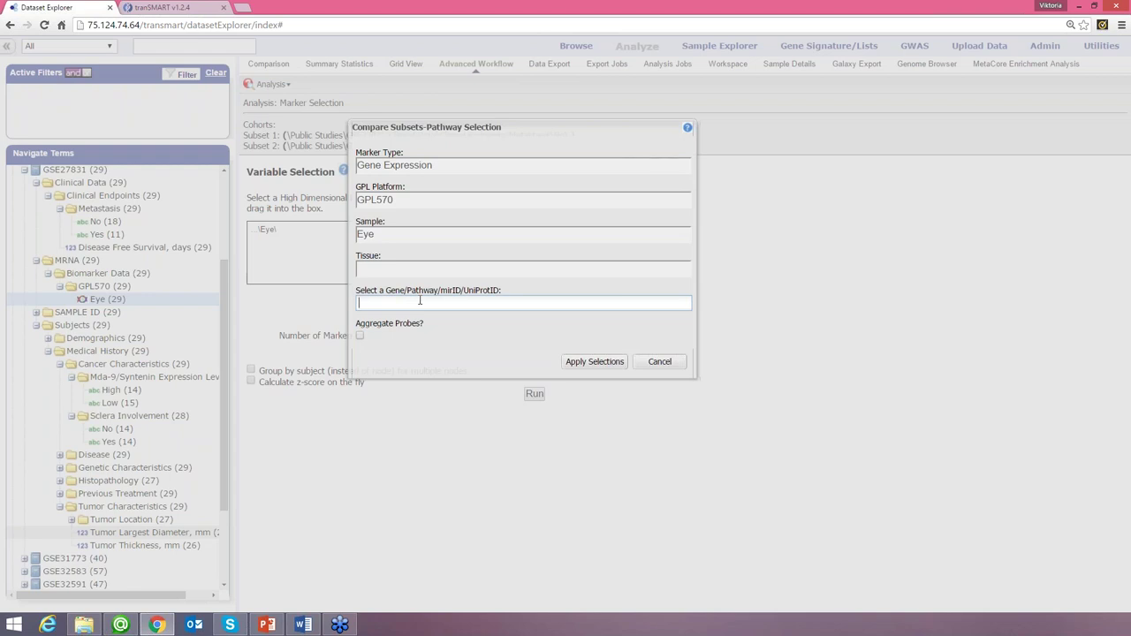
{"action": "type", "text": "p53"}
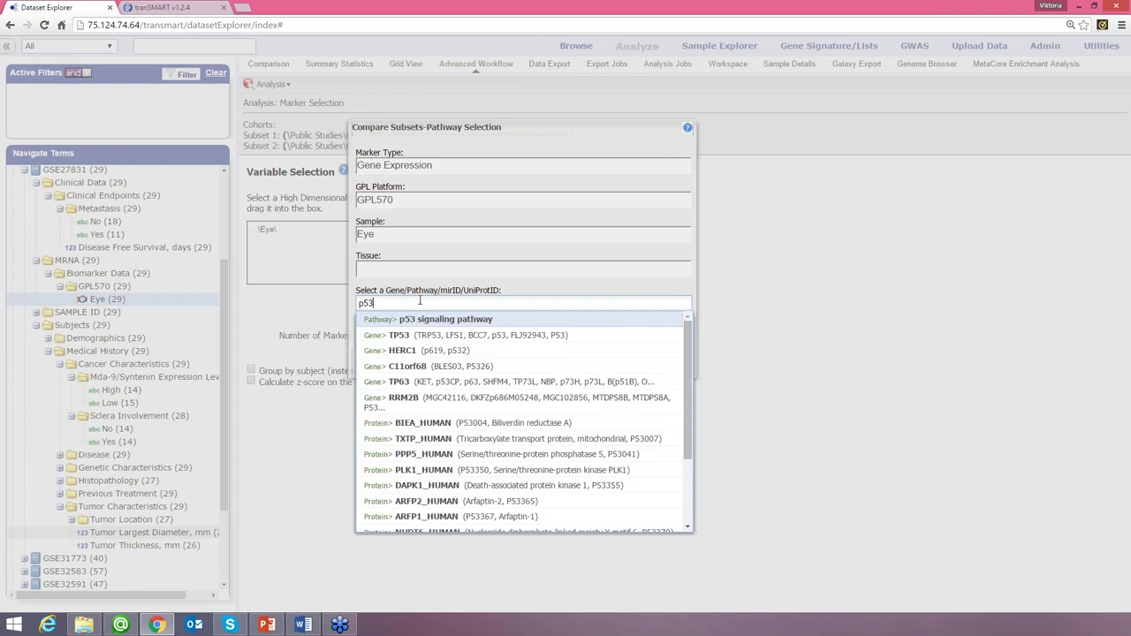
{"action": "left_click", "coordinate": [405, 320]}
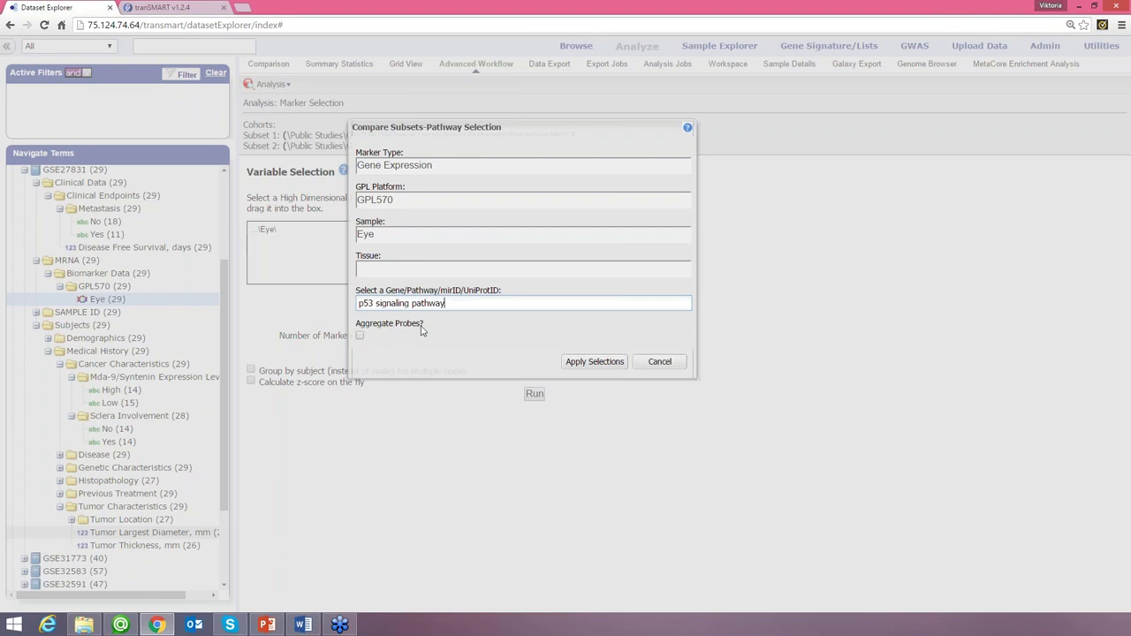
{"action": "left_click", "coordinate": [590, 362]}
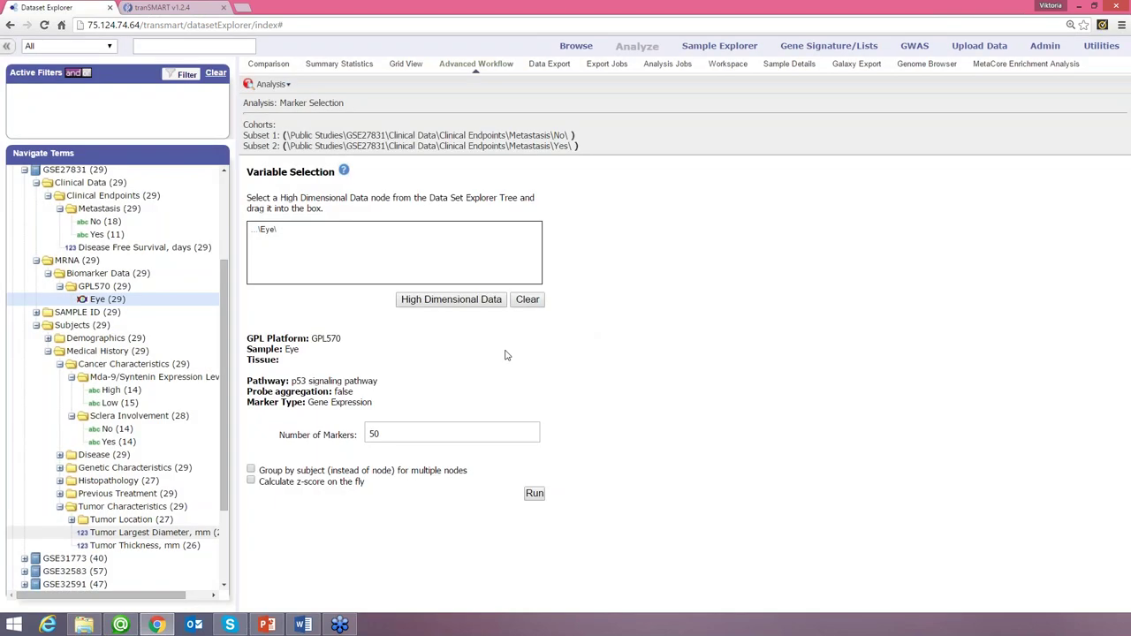
- Run the marker selection with the number of markers kept at 50
{"action": "double_click", "coordinate": [378, 434]}
{"action": "left_click", "coordinate": [383, 432]}
{"action": "left_click", "coordinate": [534, 493]}
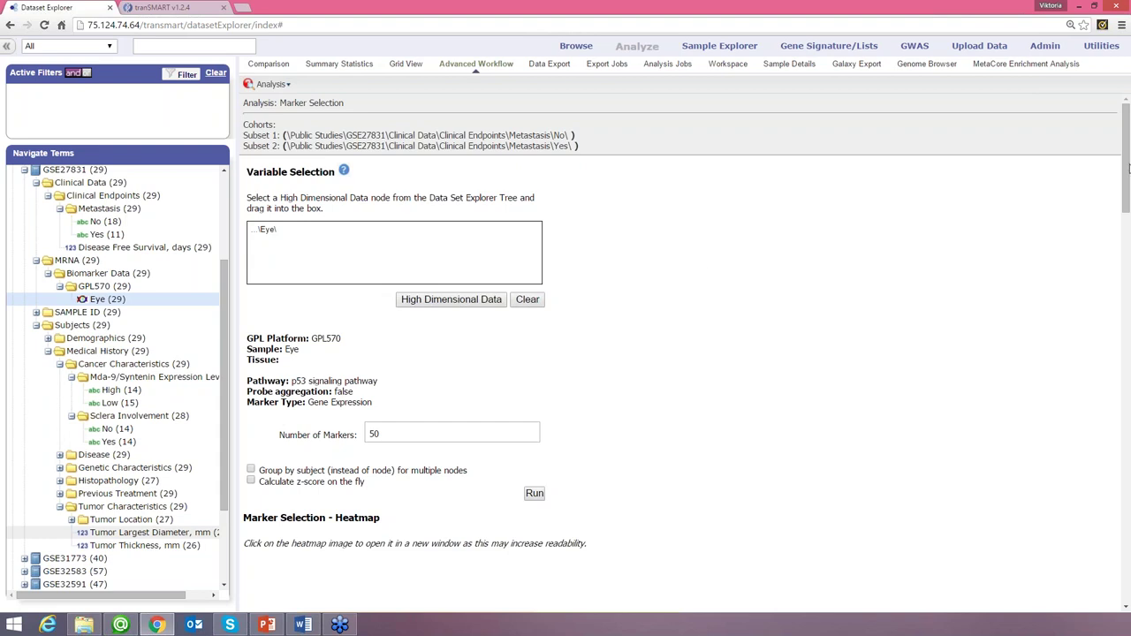
- Examine the marker selection heatmap, comparing probe expression between the two subsets and checking the Z score color mapping
{"action": "left_click_drag", "start_coordinate": [1127, 148], "coordinate": [1128, 349]}
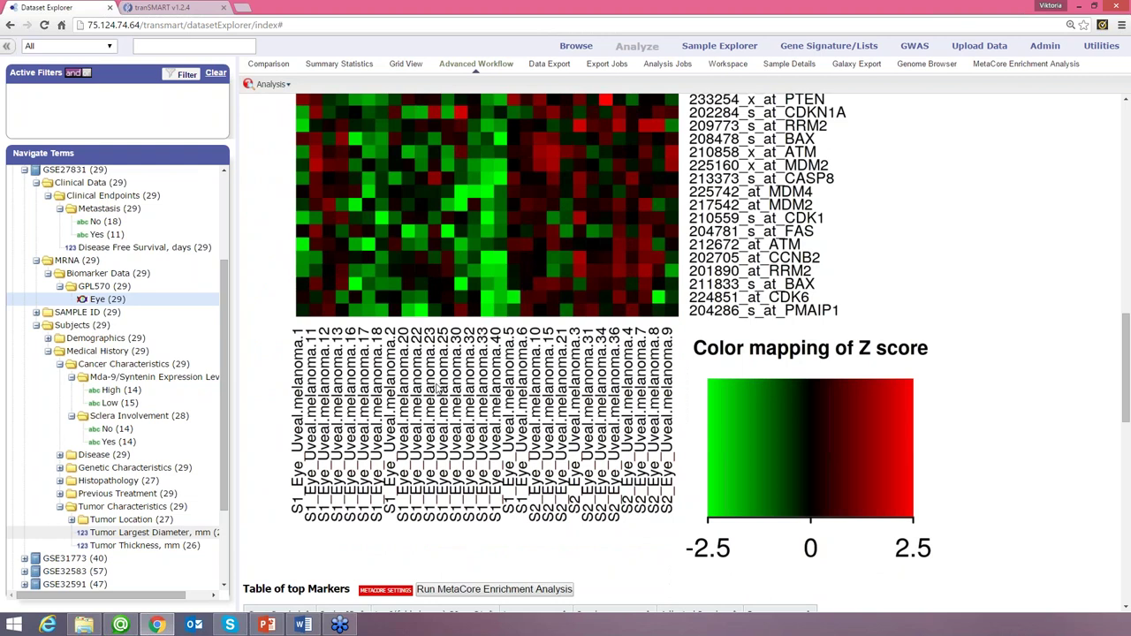
{"action": "scroll", "coordinate": [439, 388], "scroll_direction": "up", "scroll_amount": 1}
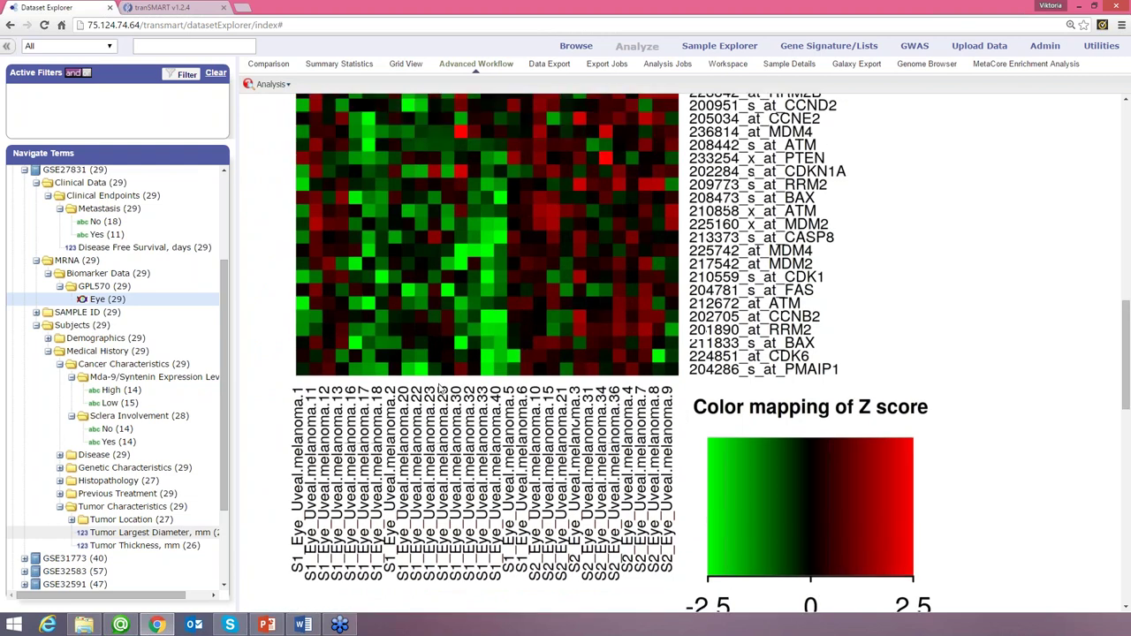
{"action": "scroll", "coordinate": [439, 382], "scroll_direction": "up", "scroll_amount": 6}
{"action": "scroll", "coordinate": [307, 282], "scroll_direction": "down", "scroll_amount": 1}
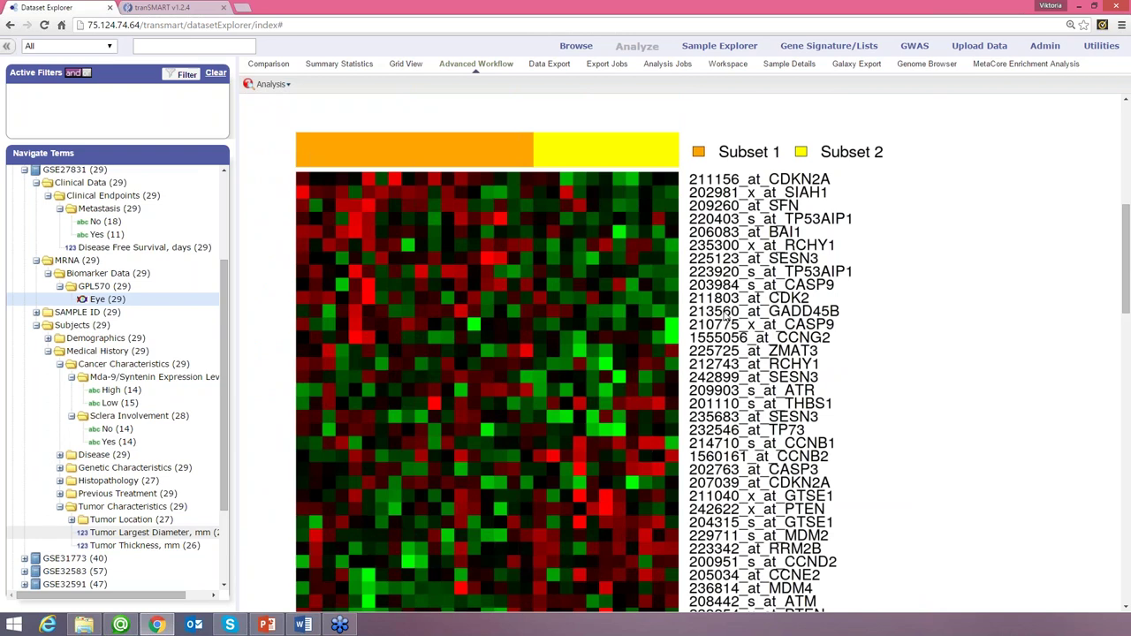
{"action": "scroll", "coordinate": [724, 314], "scroll_direction": "down", "scroll_amount": 2}
{"action": "scroll", "coordinate": [726, 323], "scroll_direction": "down", "scroll_amount": 4}
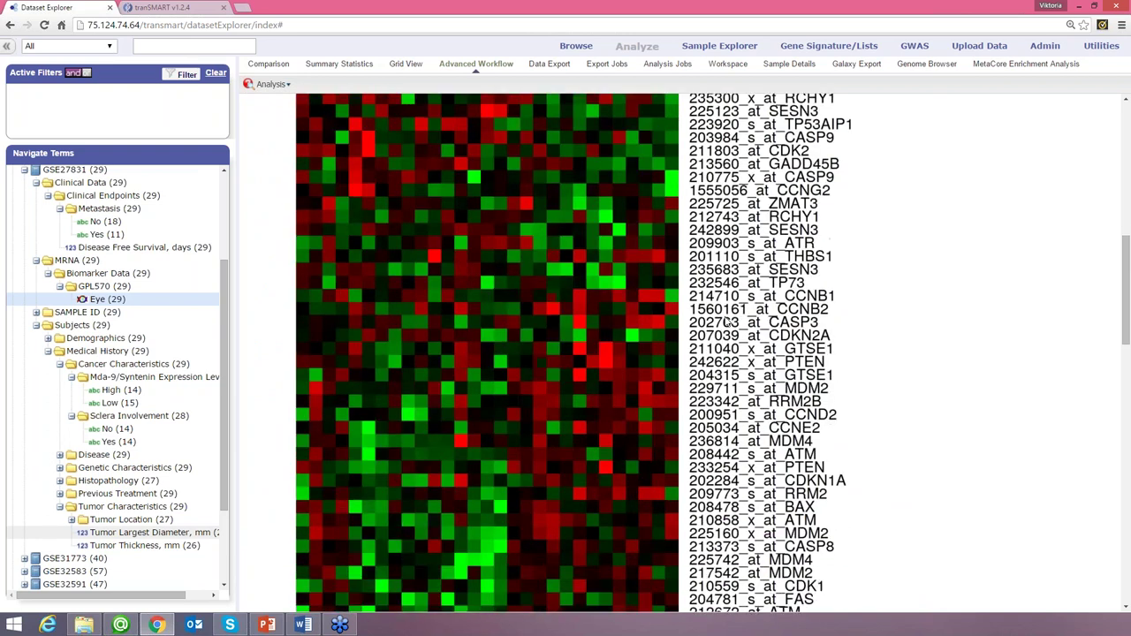
{"action": "scroll", "coordinate": [724, 319], "scroll_direction": "up", "scroll_amount": 7}
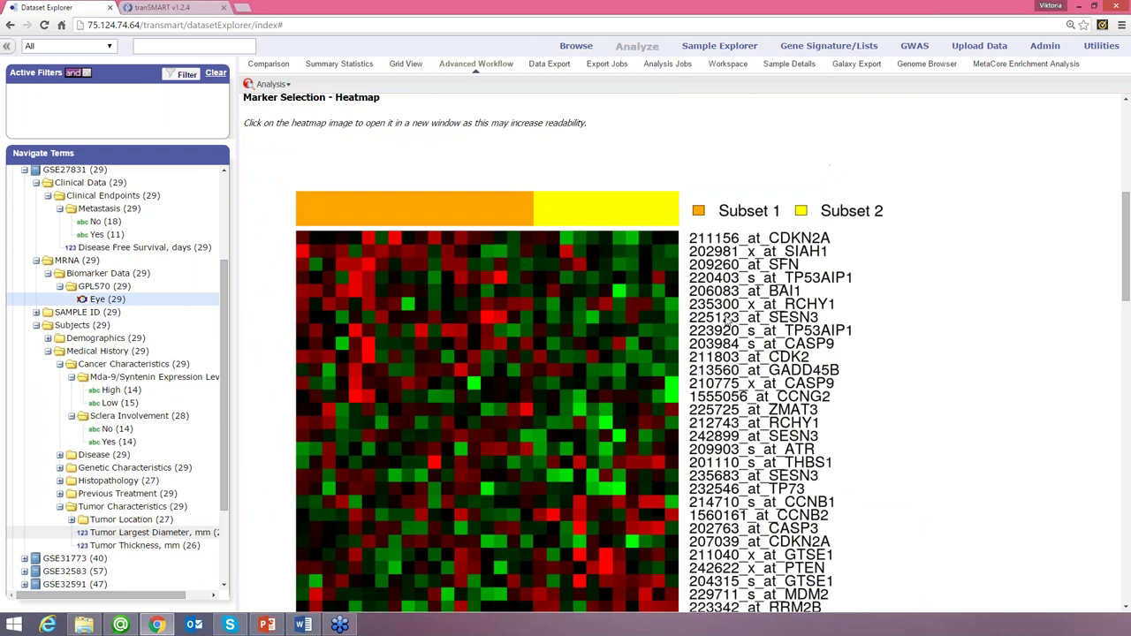
{"action": "scroll", "coordinate": [573, 376], "scroll_direction": "down", "scroll_amount": 2}
{"action": "scroll", "coordinate": [583, 398], "scroll_direction": "down", "scroll_amount": 4}
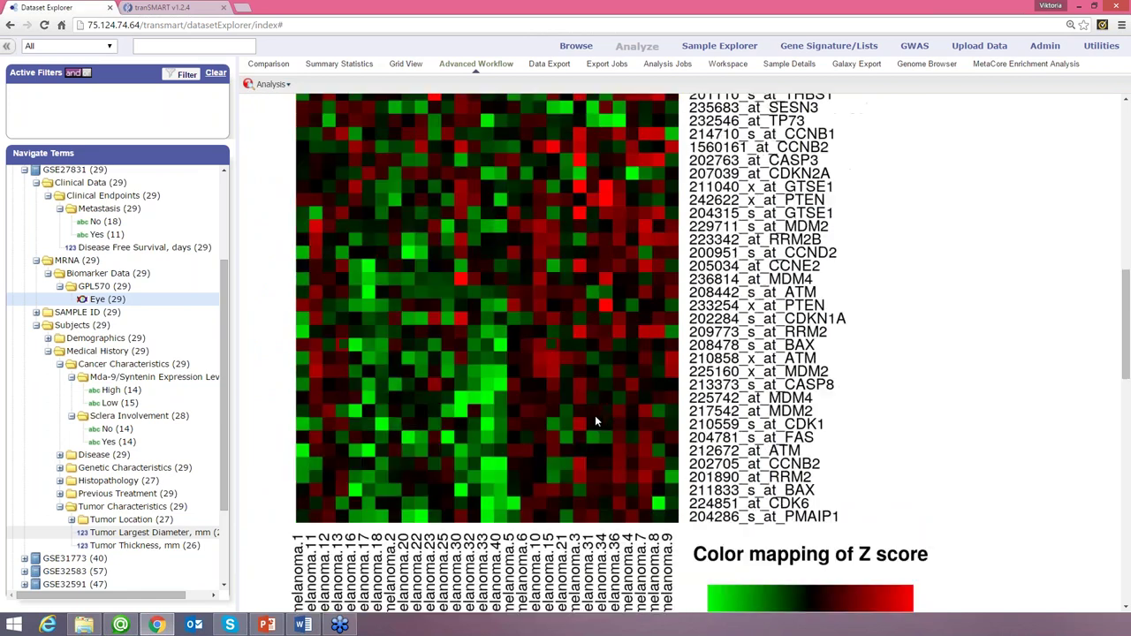
{"action": "scroll", "coordinate": [605, 422], "scroll_direction": "down", "scroll_amount": 2}
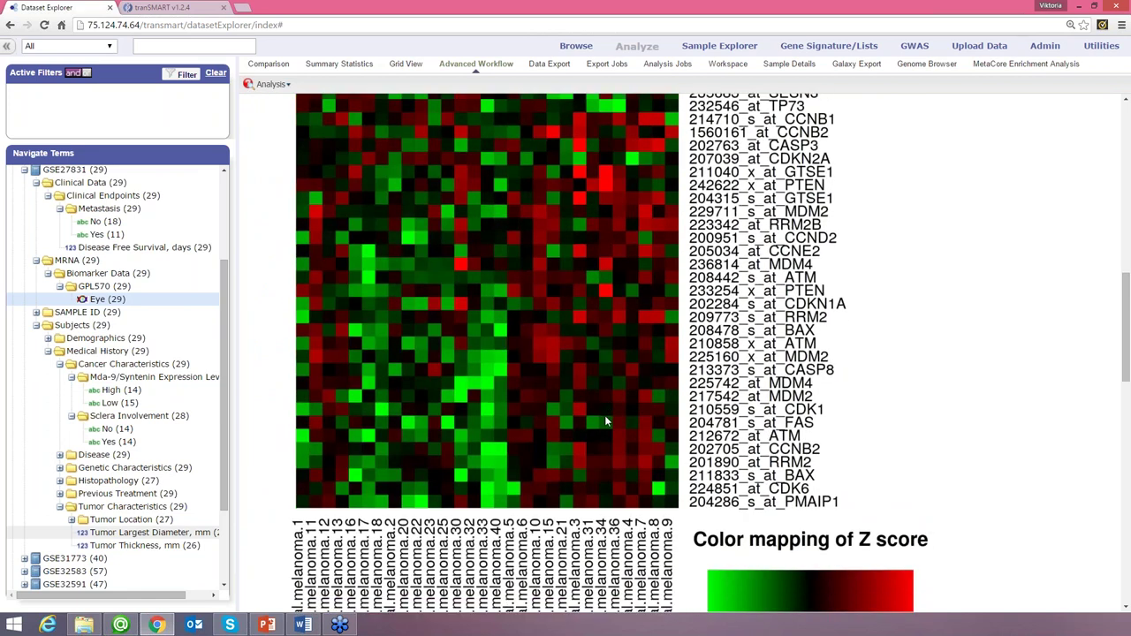
{"action": "scroll", "coordinate": [605, 421], "scroll_direction": "down", "scroll_amount": 2}
{"action": "scroll", "coordinate": [610, 422], "scroll_direction": "up", "scroll_amount": 4}
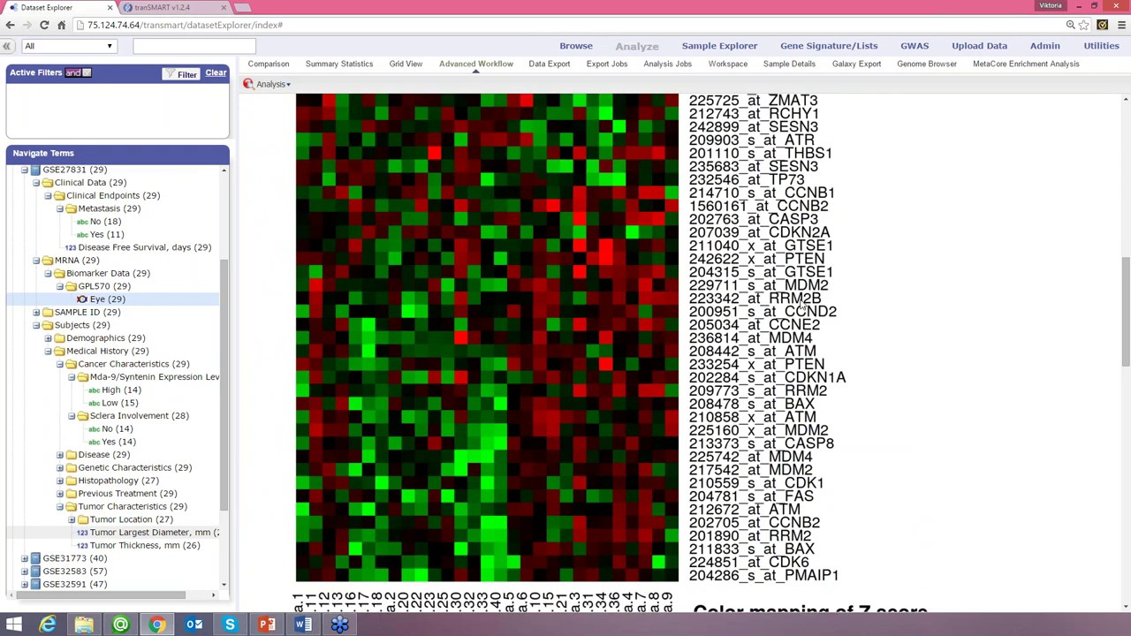
{"action": "scroll", "coordinate": [802, 302], "scroll_direction": "up", "scroll_amount": 5}
{"action": "scroll", "coordinate": [769, 363], "scroll_direction": "down", "scroll_amount": 15}
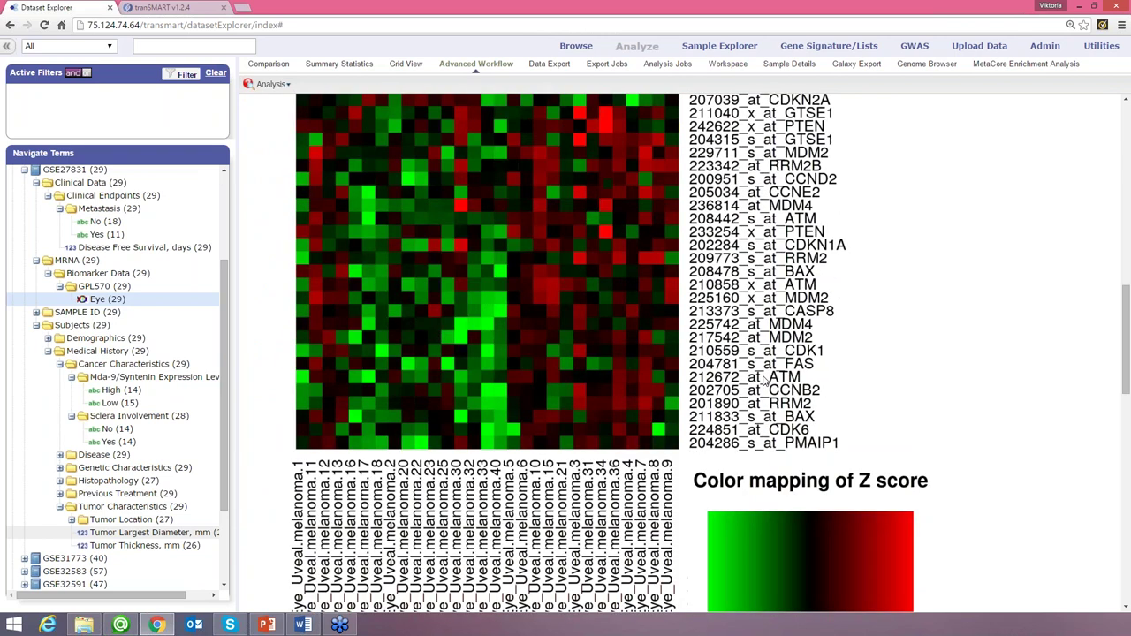
- Review the table of top markers, including fold change, P-value and adjusted P-value, and compare it with the heatmap
{"action": "scroll", "coordinate": [353, 452], "scroll_direction": "down", "scroll_amount": 2}
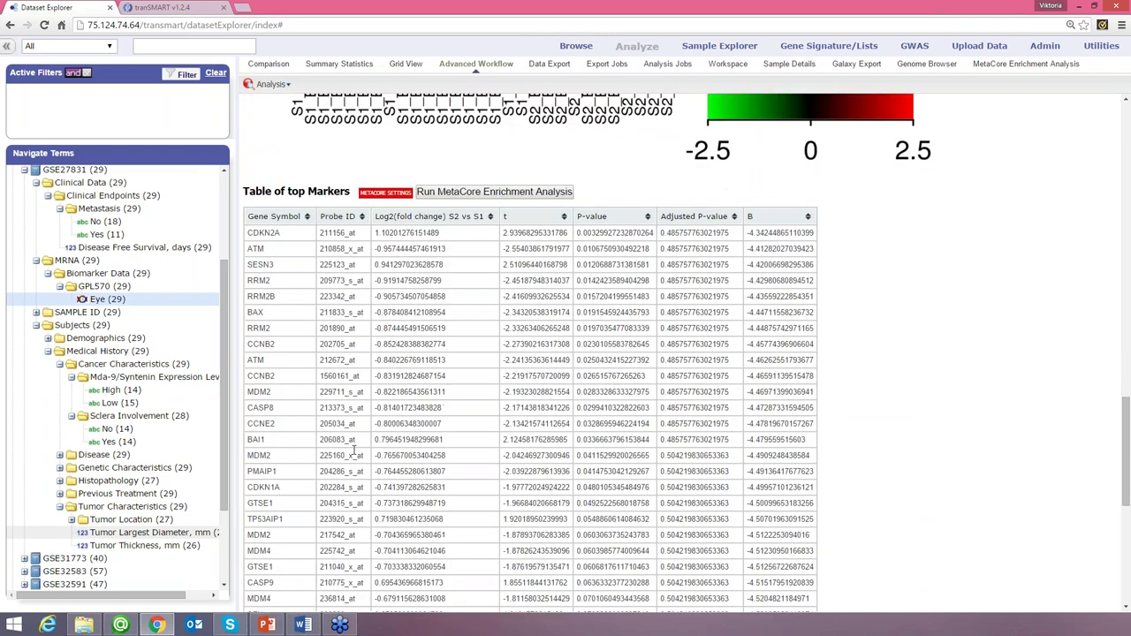
{"action": "scroll", "coordinate": [399, 234], "scroll_direction": "down", "scroll_amount": 2}
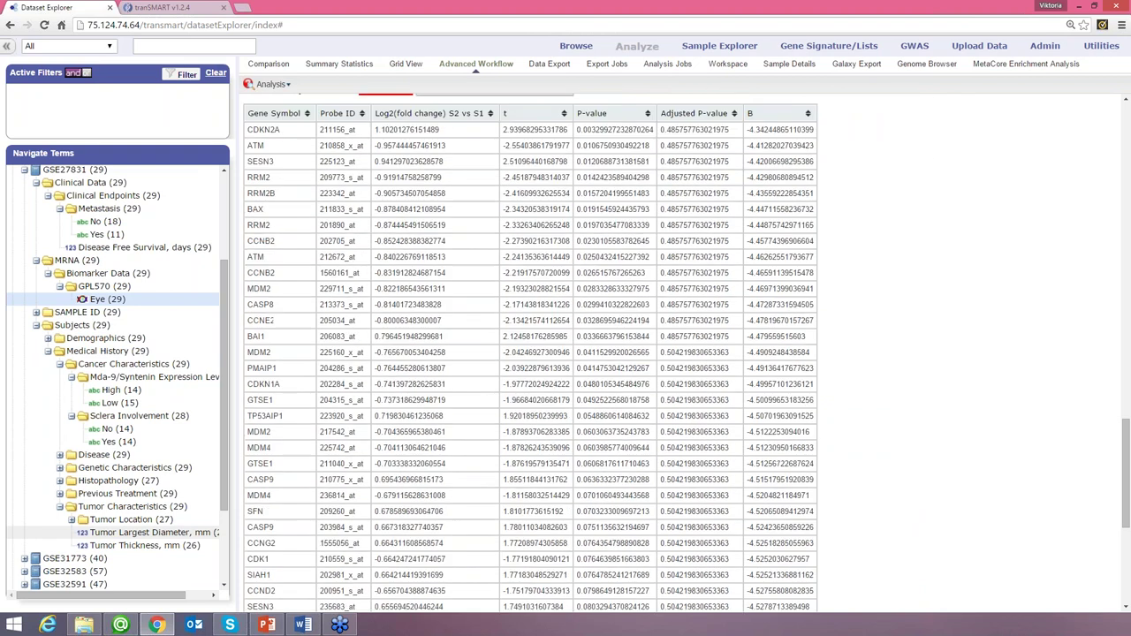
{"action": "scroll", "coordinate": [530, 353], "scroll_direction": "up", "scroll_amount": 1}
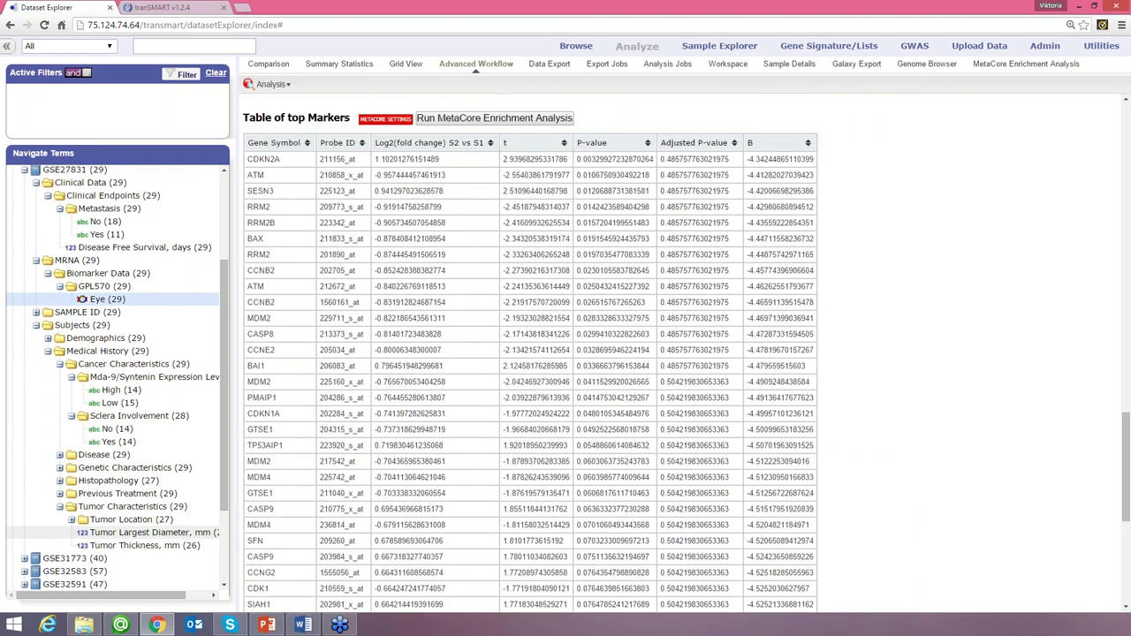
{"action": "scroll", "coordinate": [282, 607], "scroll_direction": "down", "scroll_amount": 10}
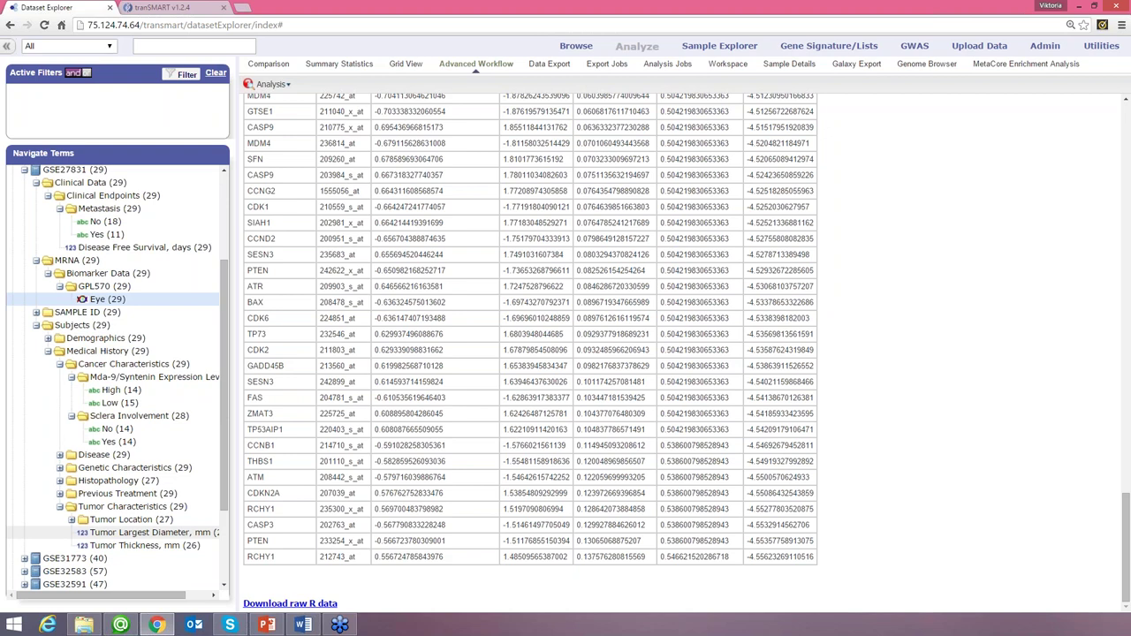
{"action": "scroll", "coordinate": [595, 225], "scroll_direction": "up", "scroll_amount": 5}
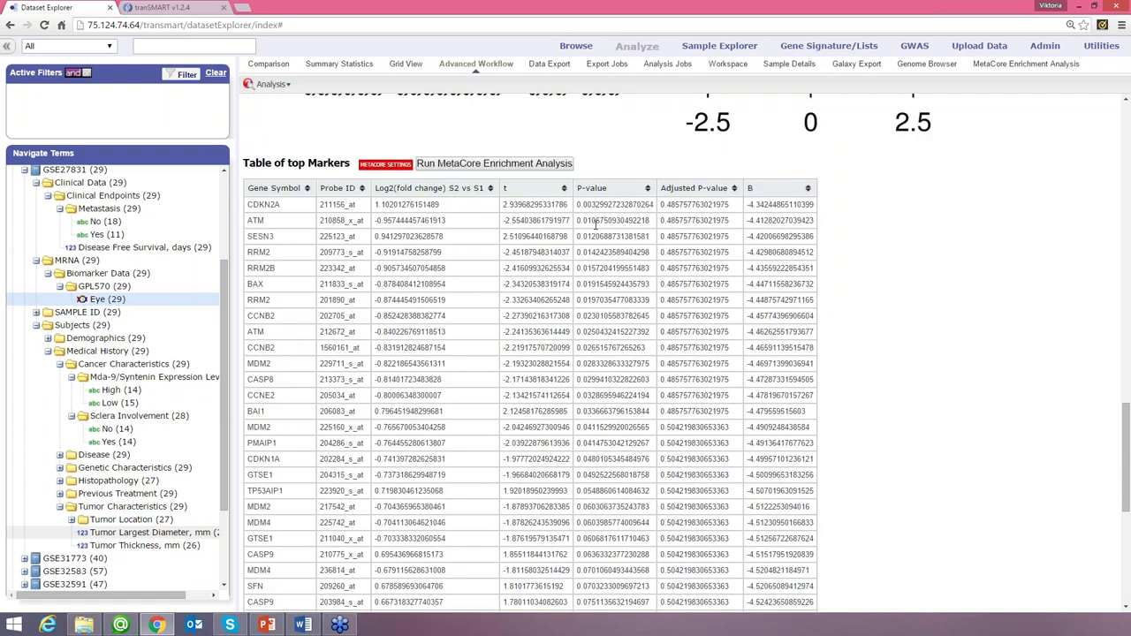
{"action": "scroll", "coordinate": [596, 226], "scroll_direction": "up", "scroll_amount": 1}
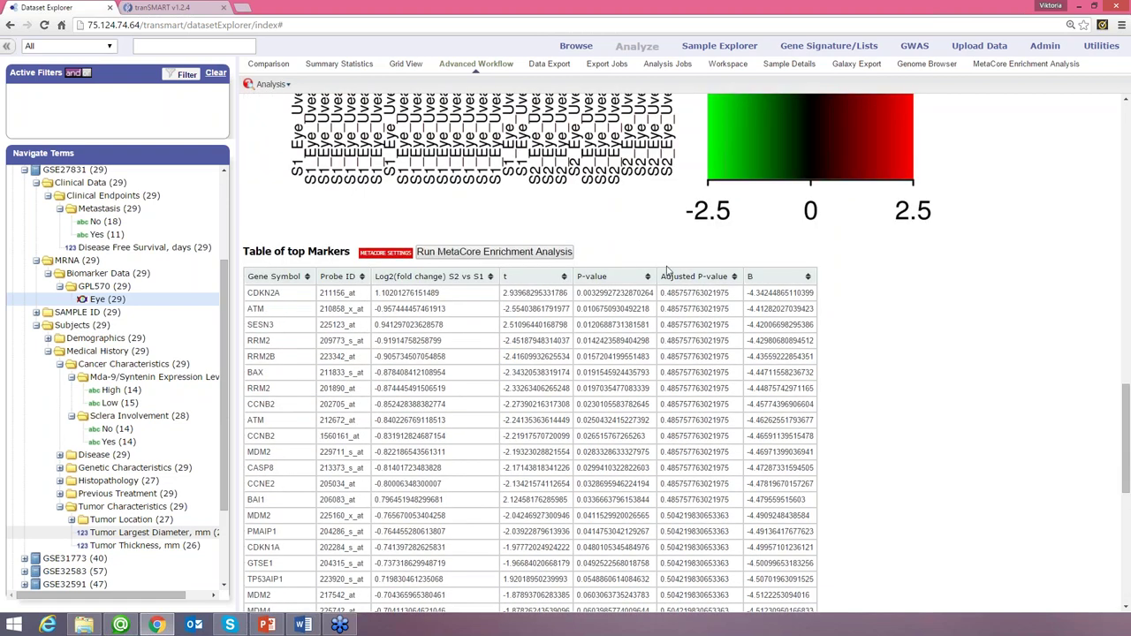
{"action": "scroll", "coordinate": [667, 283], "scroll_direction": "up", "scroll_amount": 2}
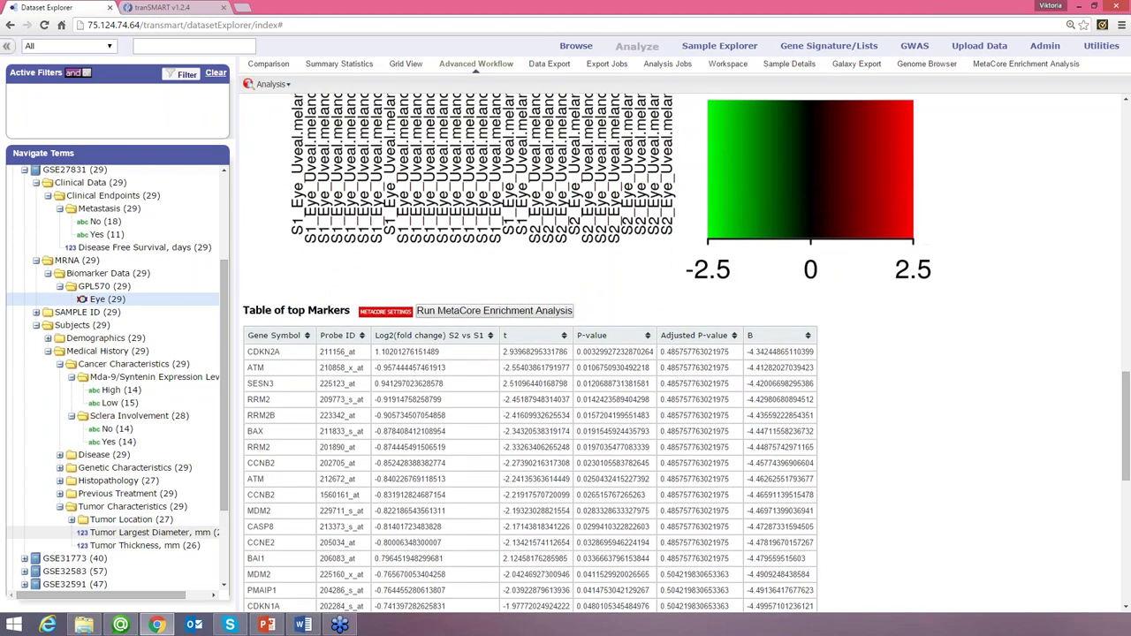
{"action": "scroll", "coordinate": [524, 215], "scroll_direction": "up", "scroll_amount": 4}
{"action": "scroll", "coordinate": [471, 205], "scroll_direction": "up", "scroll_amount": 2}
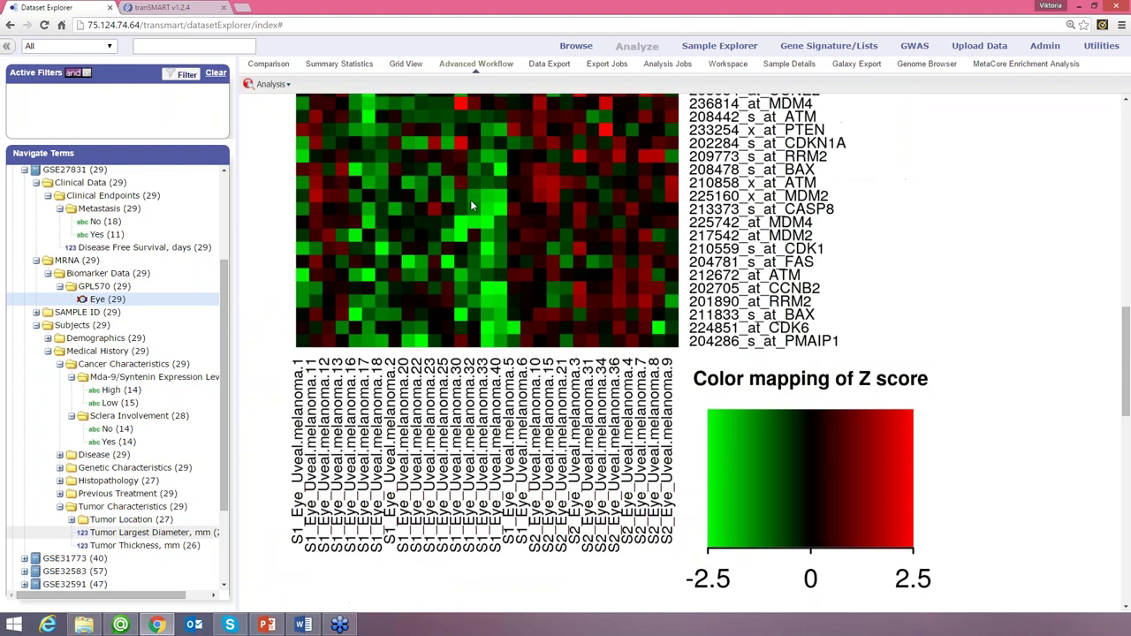
{"action": "scroll", "coordinate": [539, 284], "scroll_direction": "down", "scroll_amount": 1}
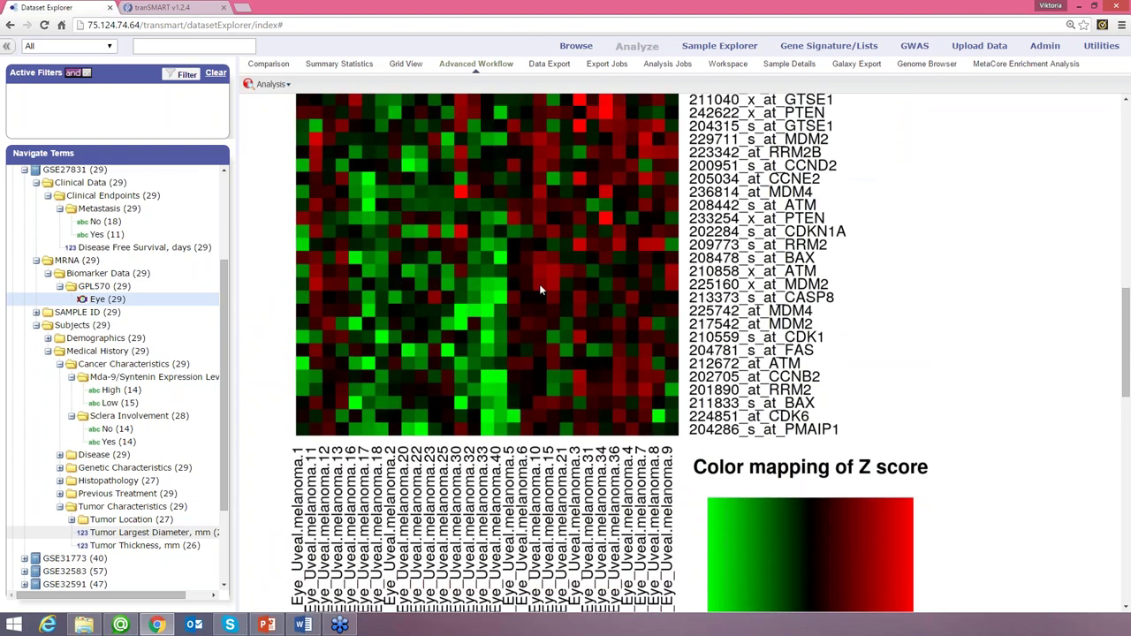
{"action": "scroll", "coordinate": [536, 287], "scroll_direction": "down", "scroll_amount": 6}
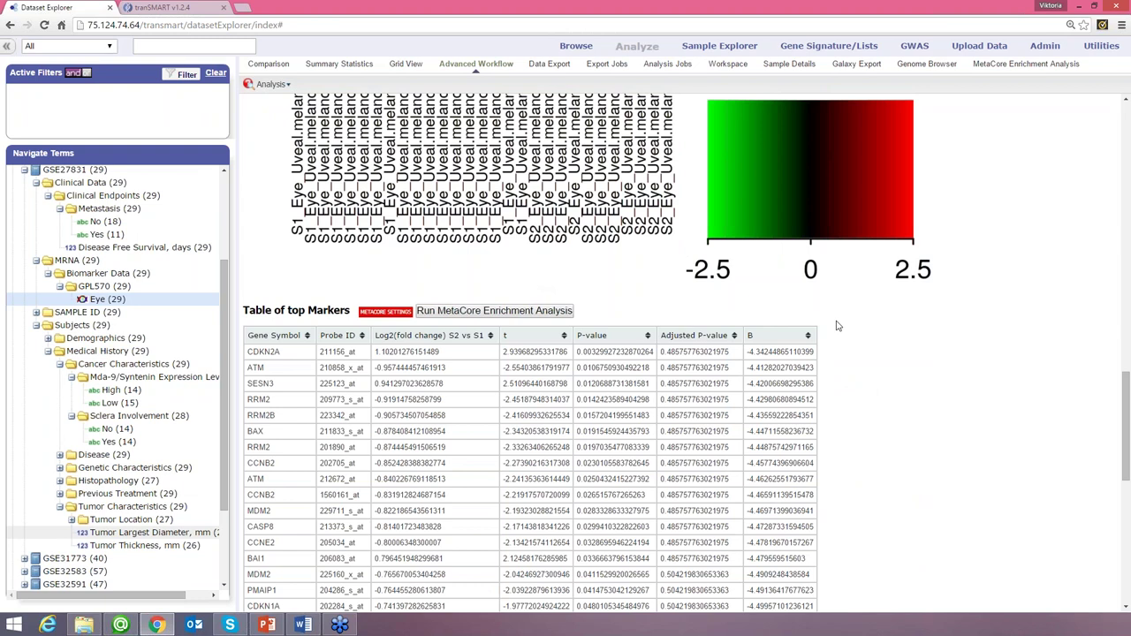
{"action": "scroll", "coordinate": [838, 326], "scroll_direction": "up", "scroll_amount": 1}
{"action": "scroll", "coordinate": [830, 318], "scroll_direction": "down", "scroll_amount": 2}
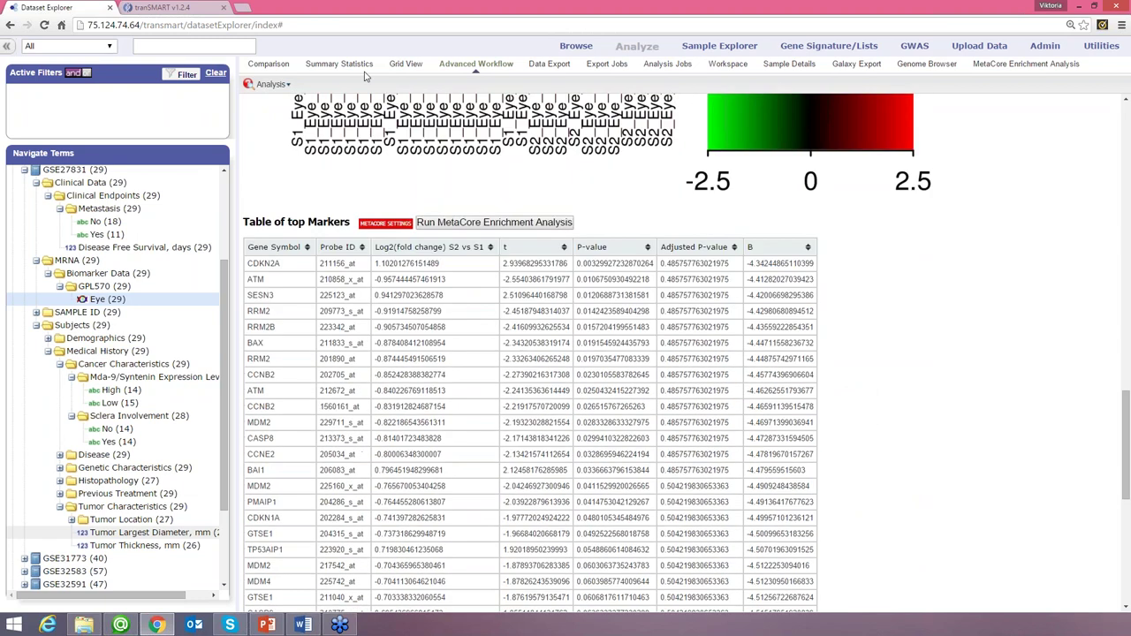
- Run the MetaCore enrichment analysis on the top markers and review the ranked pathway list with its p-values
{"action": "left_click", "coordinate": [493, 224]}
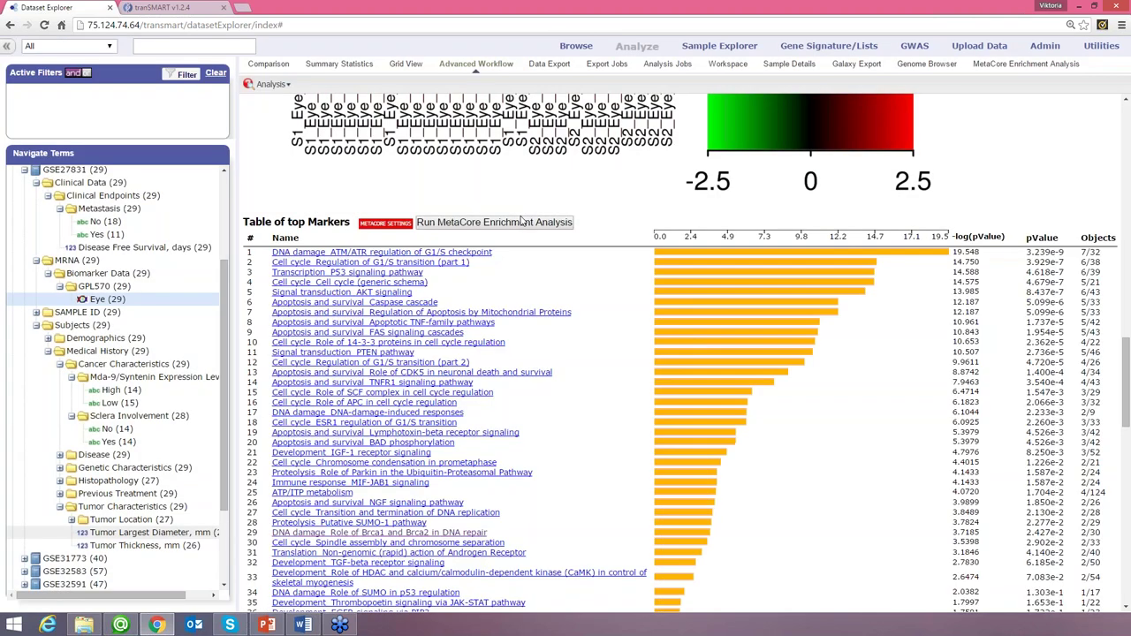
{"action": "scroll", "coordinate": [539, 226], "scroll_direction": "down", "scroll_amount": 2}
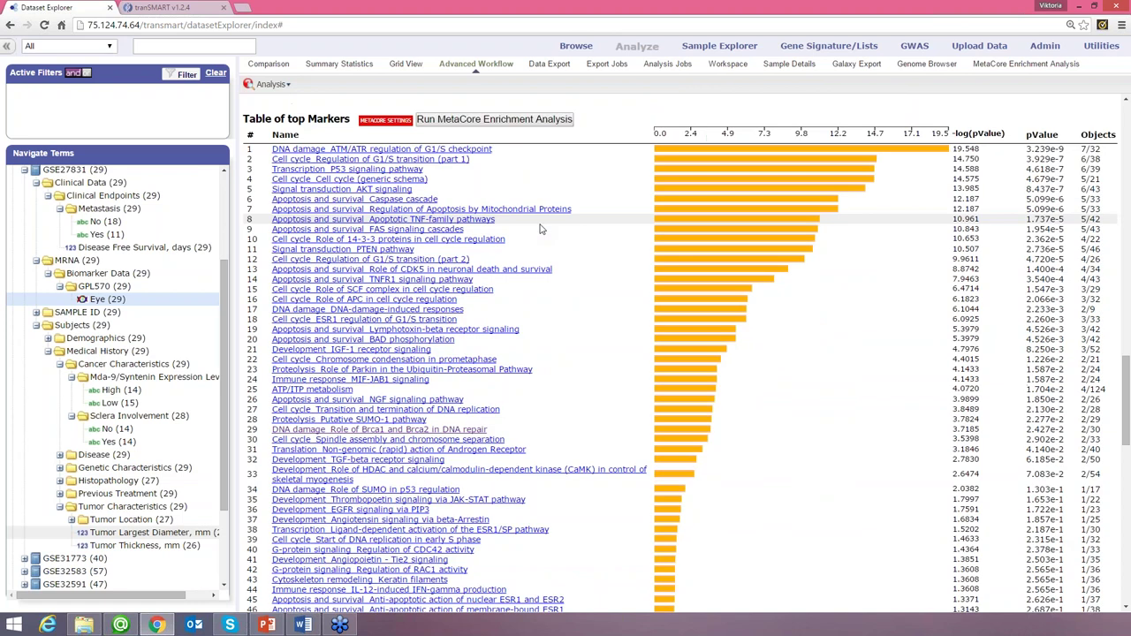
{"action": "scroll", "coordinate": [541, 228], "scroll_direction": "up", "scroll_amount": 2}
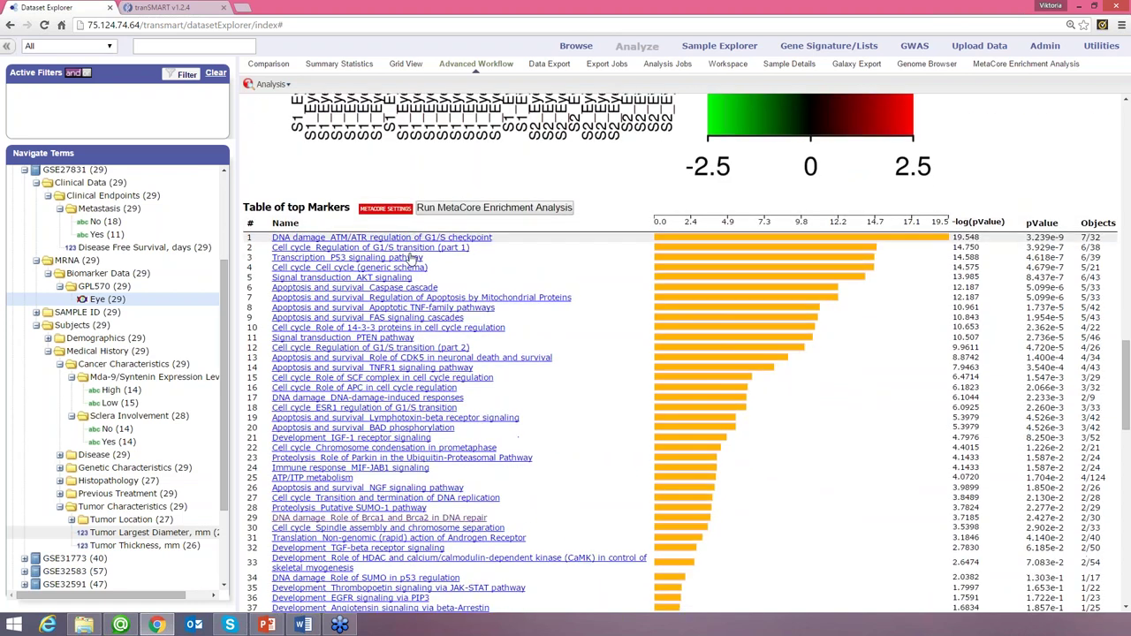
{"action": "scroll", "coordinate": [413, 257], "scroll_direction": "down", "scroll_amount": 4}
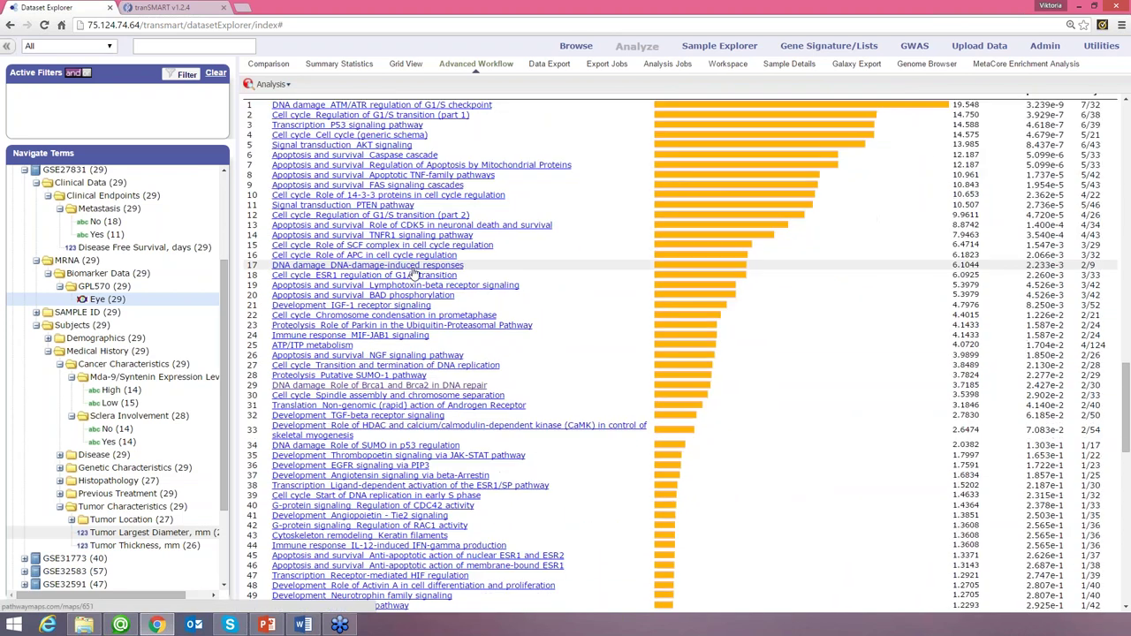
{"action": "scroll", "coordinate": [681, 353], "scroll_direction": "up", "scroll_amount": 3}
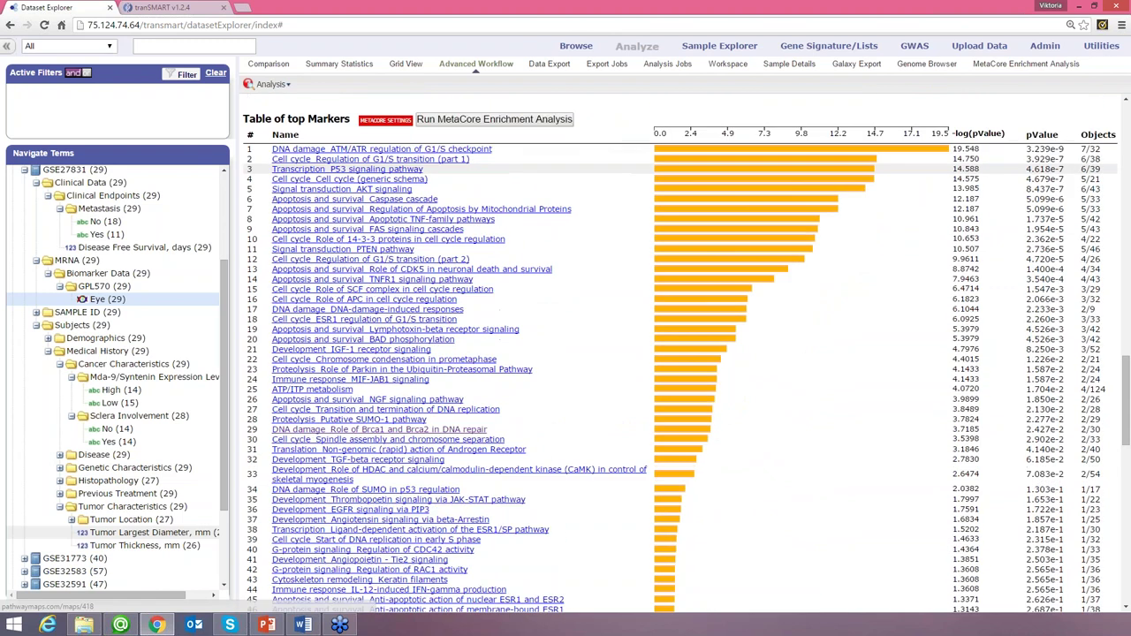
{"action": "scroll", "coordinate": [477, 240], "scroll_direction": "down", "scroll_amount": 2}
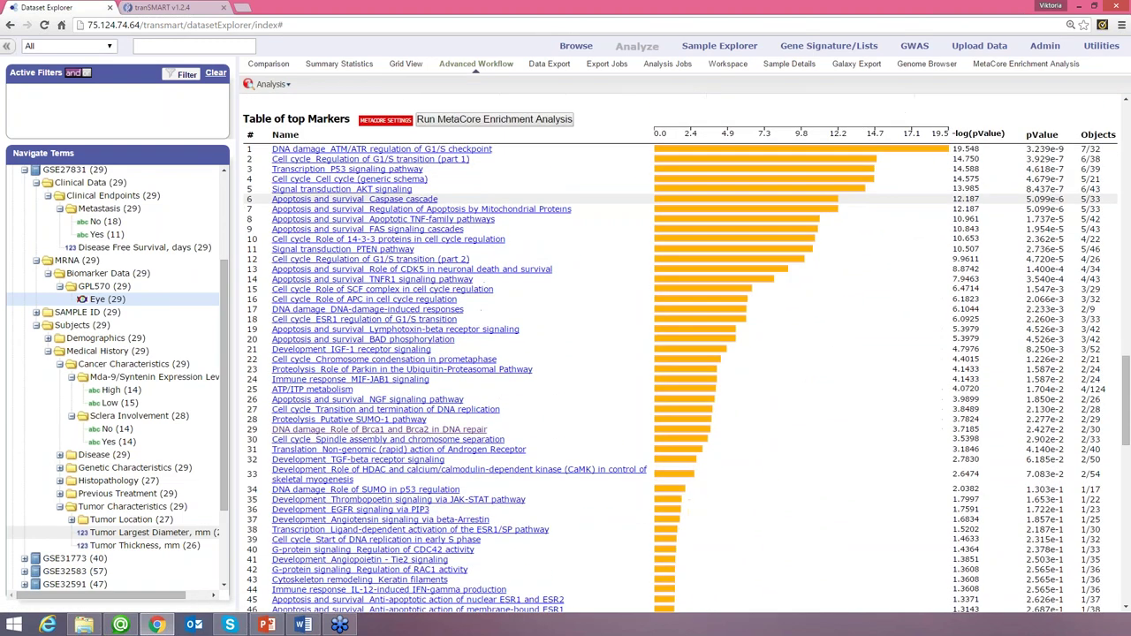
{"action": "scroll", "coordinate": [477, 240], "scroll_direction": "up", "scroll_amount": 2}
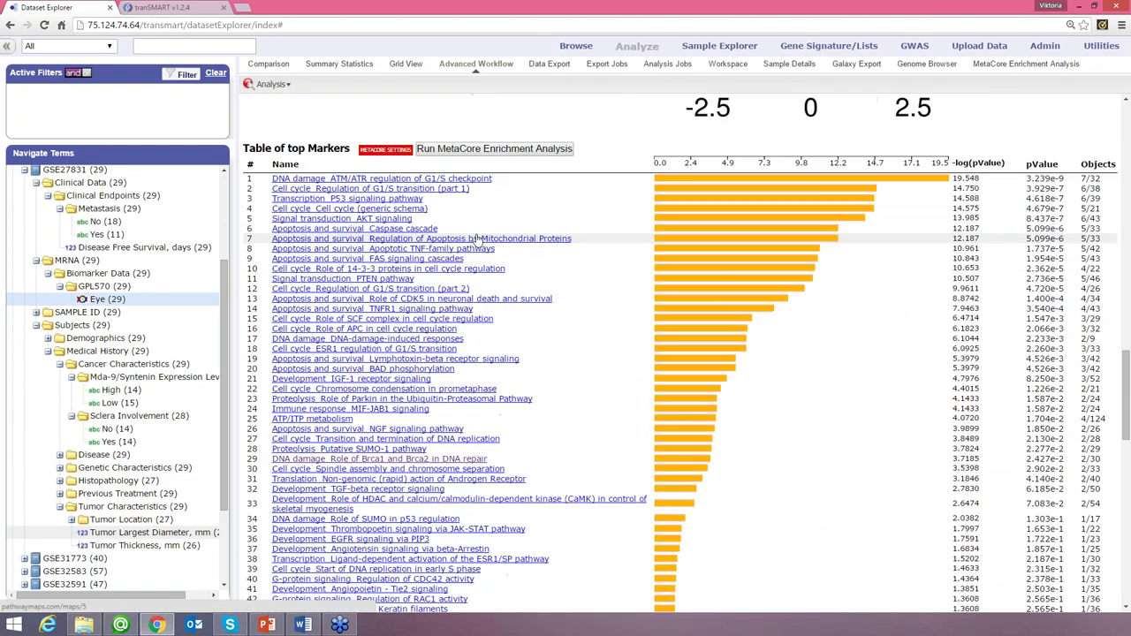
- Look through the enriched pathway list, comparing the bar lengths, p-values and object counts of the top-ranked pathways
{"action": "scroll", "coordinate": [291, 281], "scroll_direction": "up", "scroll_amount": 1}
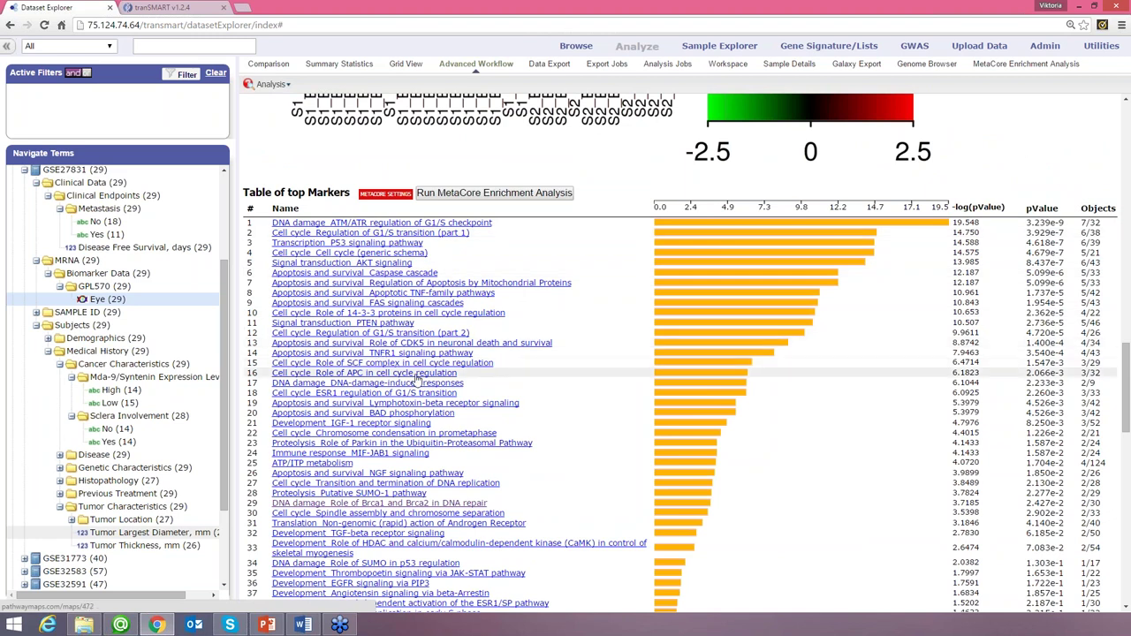
{"action": "scroll", "coordinate": [415, 378], "scroll_direction": "down", "scroll_amount": 1}
{"action": "scroll", "coordinate": [419, 378], "scroll_direction": "down", "scroll_amount": 2}
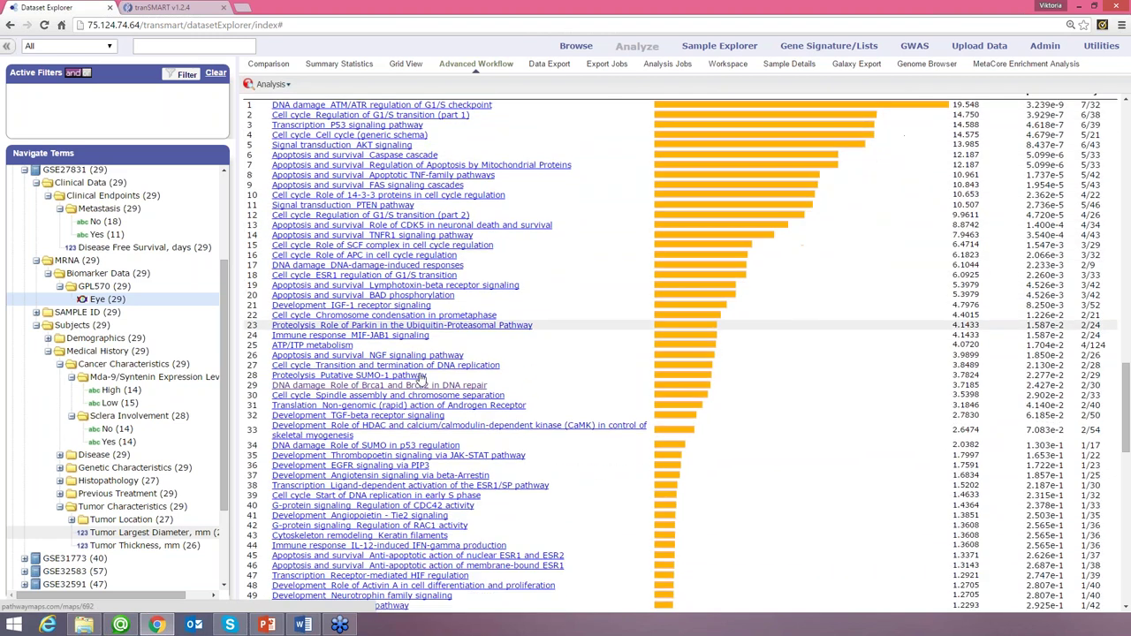
{"action": "scroll", "coordinate": [424, 375], "scroll_direction": "down", "scroll_amount": 1}
{"action": "scroll", "coordinate": [431, 369], "scroll_direction": "up", "scroll_amount": 5}
{"action": "scroll", "coordinate": [430, 369], "scroll_direction": "up", "scroll_amount": 7}
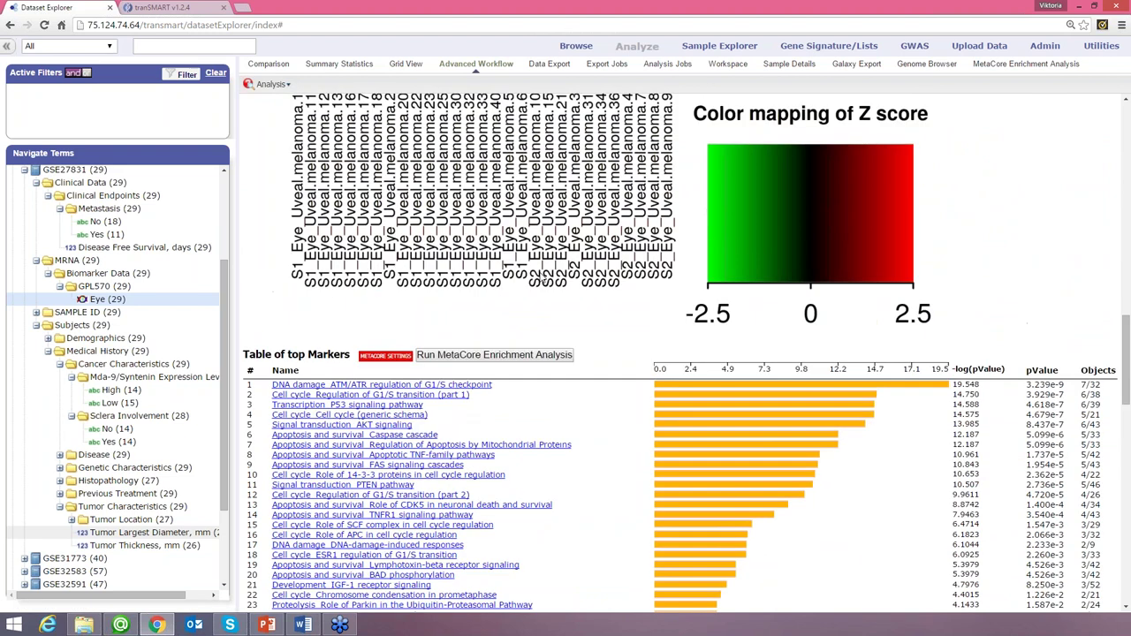
{"action": "scroll", "coordinate": [539, 274], "scroll_direction": "down", "scroll_amount": 6}
- View the pathway map for DNA damage_ATM/ATR regulation of G1/S checkpoint, including its object list and description, and close it
{"action": "left_click", "coordinate": [429, 303]}
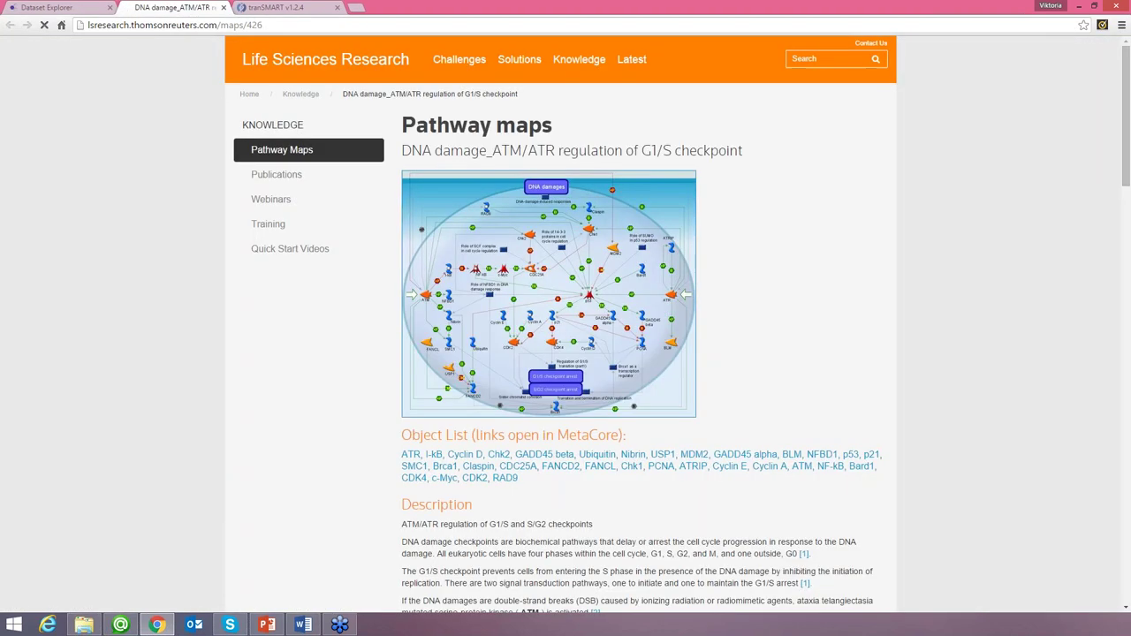
{"action": "scroll", "coordinate": [764, 291], "scroll_direction": "down", "scroll_amount": 3}
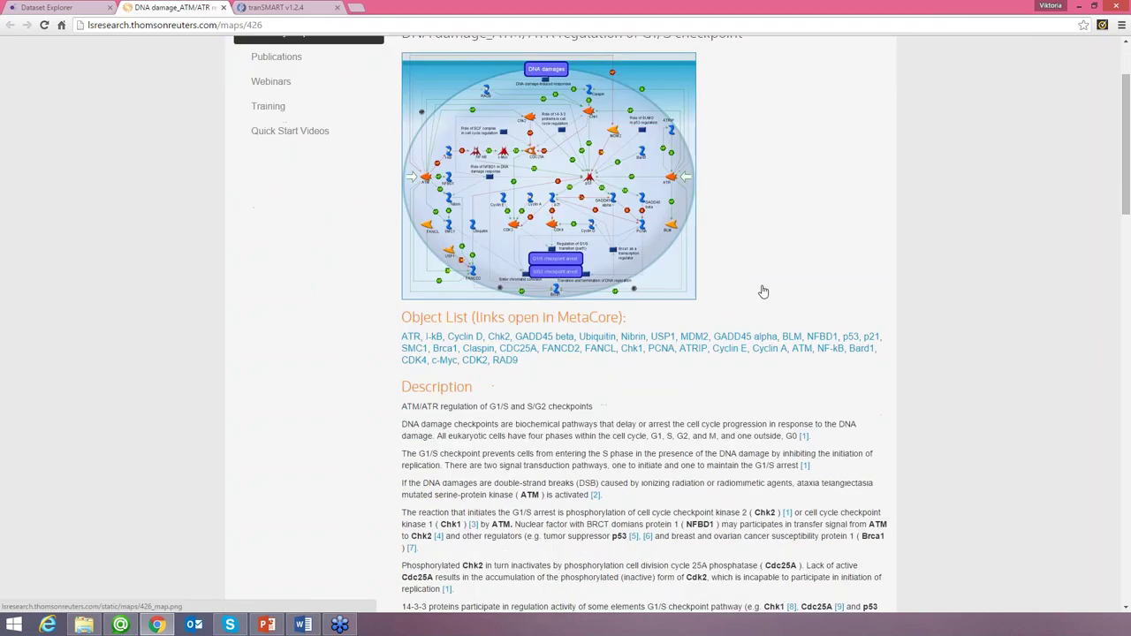
{"action": "scroll", "coordinate": [548, 106], "scroll_direction": "up", "scroll_amount": 3}
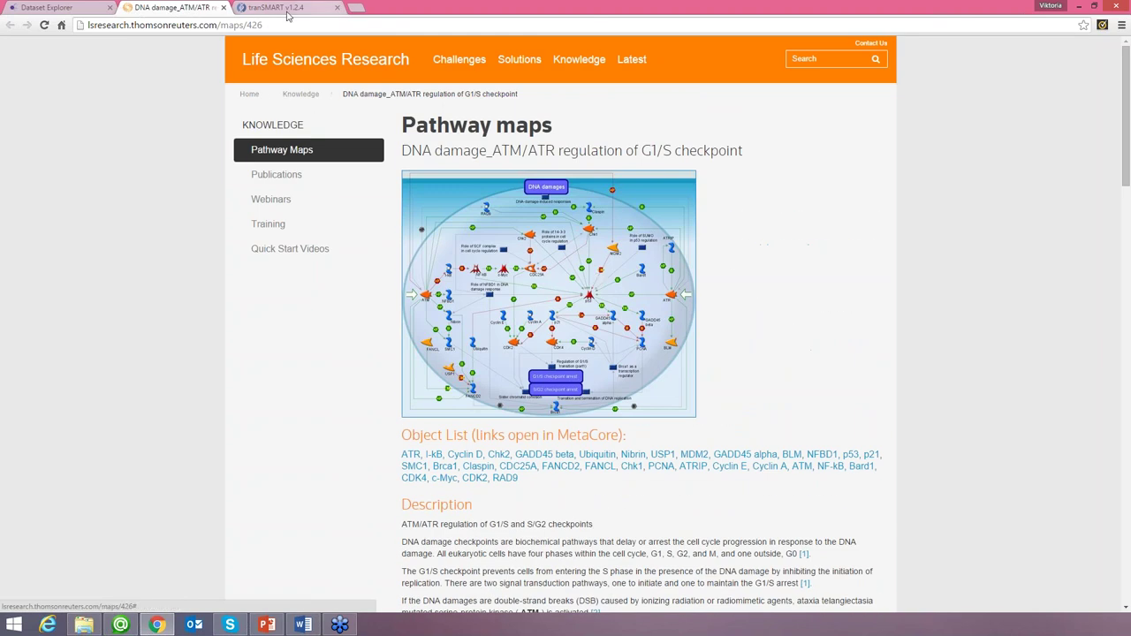
{"action": "left_click", "coordinate": [225, 7]}
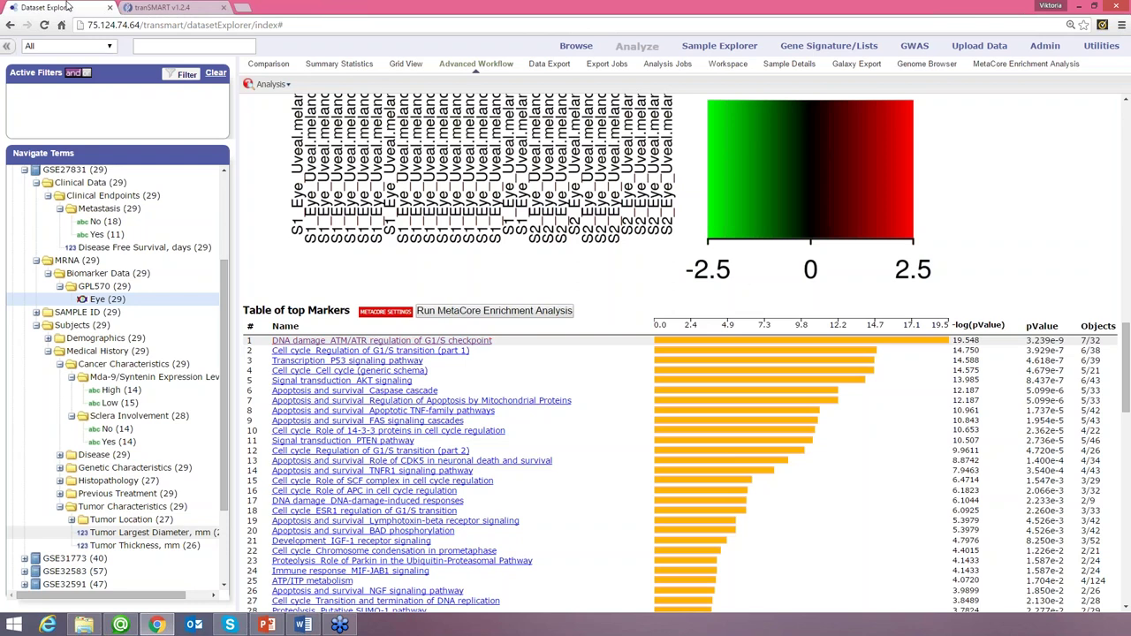
- Start a K-Means Clustering analysis, discarding the current marker results, and add the GPL570 Eye node as its high dimensional data
{"action": "scroll", "coordinate": [744, 283], "scroll_direction": "up", "scroll_amount": 1}
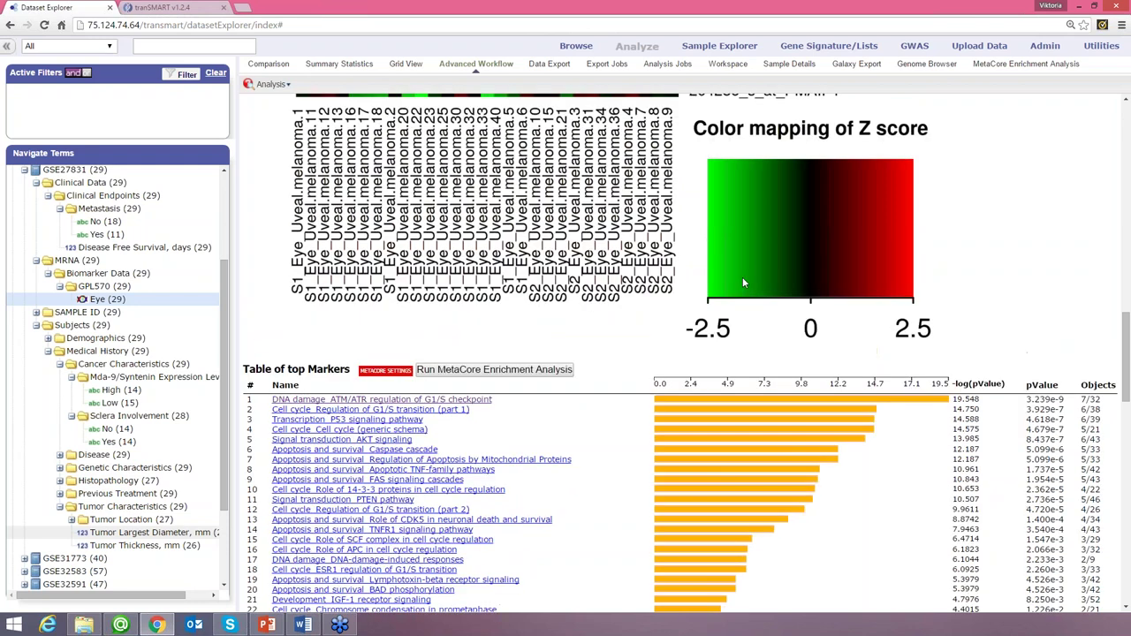
{"action": "scroll", "coordinate": [742, 277], "scroll_direction": "up", "scroll_amount": 3}
{"action": "scroll", "coordinate": [742, 277], "scroll_direction": "up", "scroll_amount": 8}
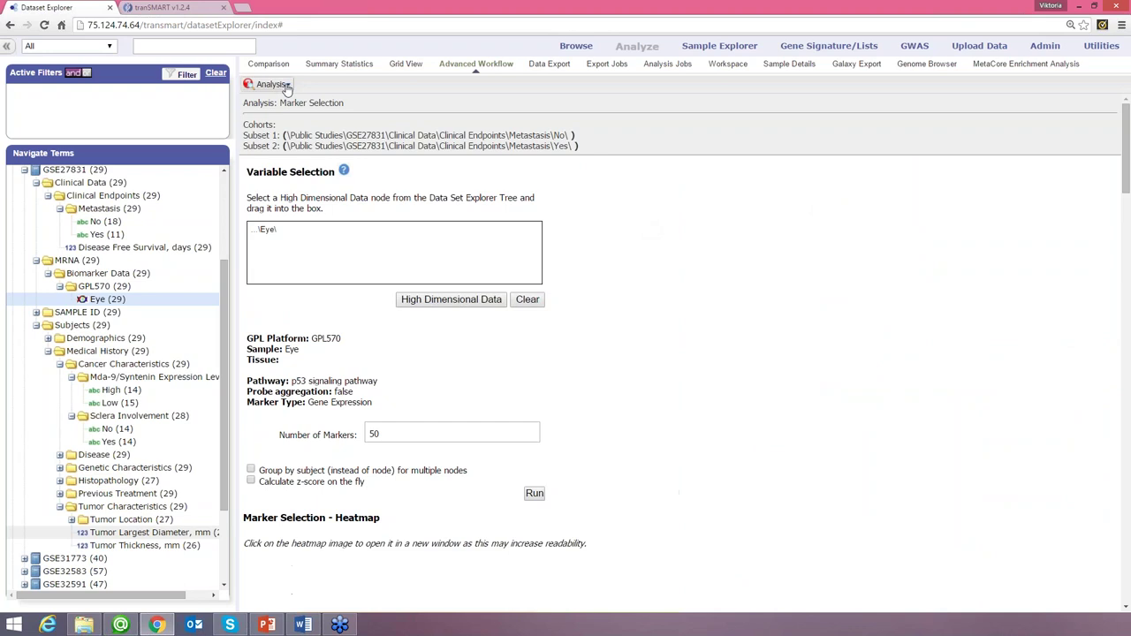
{"action": "left_click", "coordinate": [284, 85]}
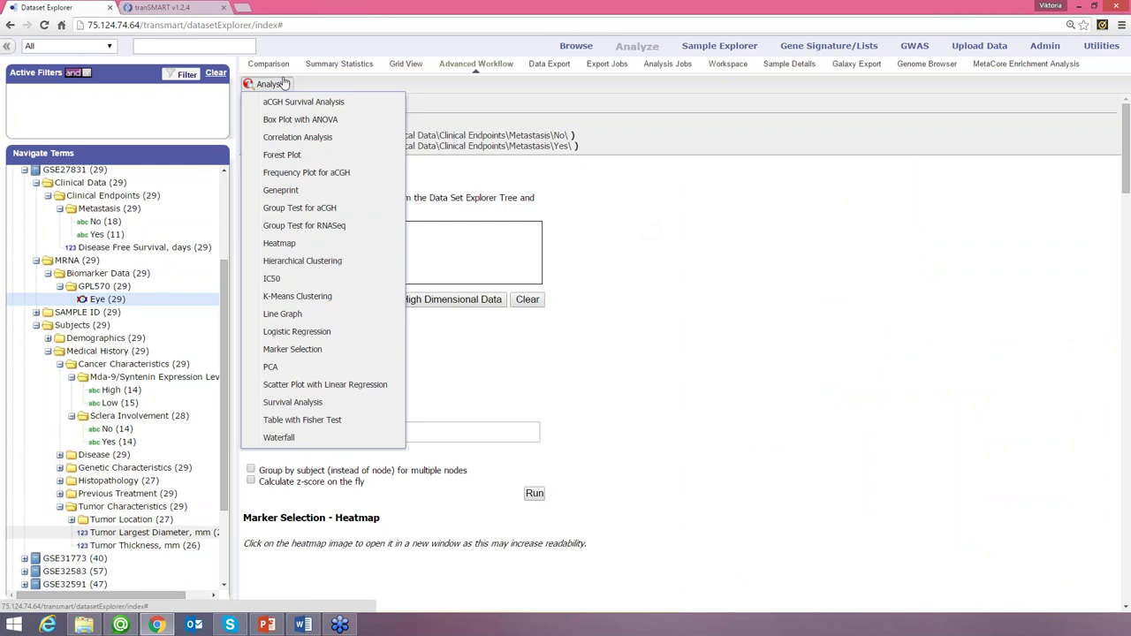
{"action": "left_click", "coordinate": [314, 298]}
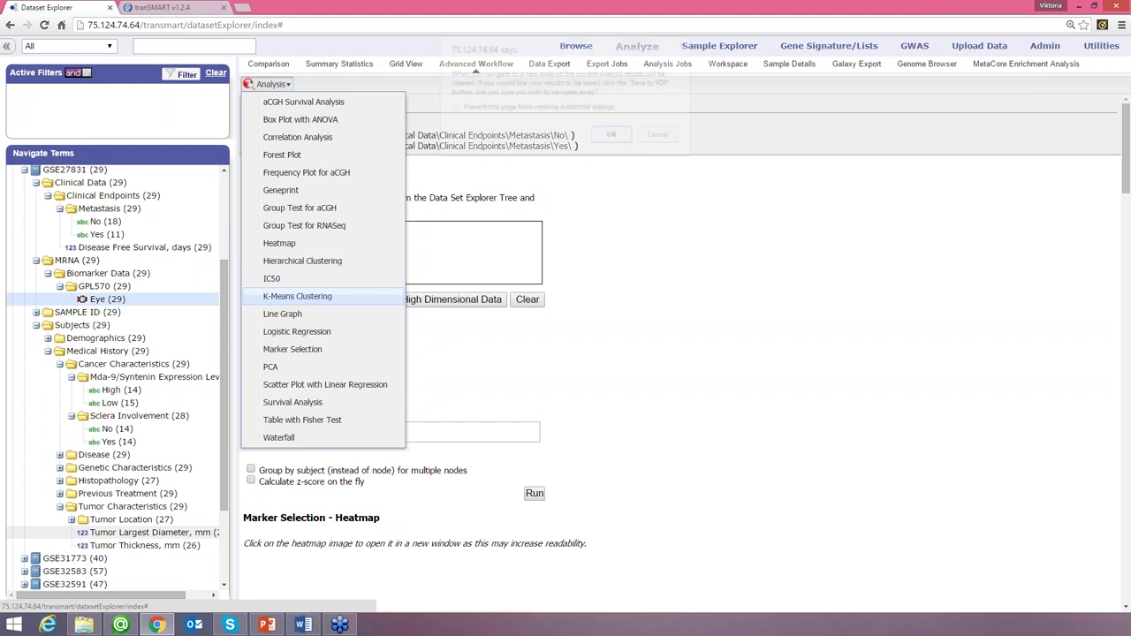
{"action": "left_click", "coordinate": [615, 137]}
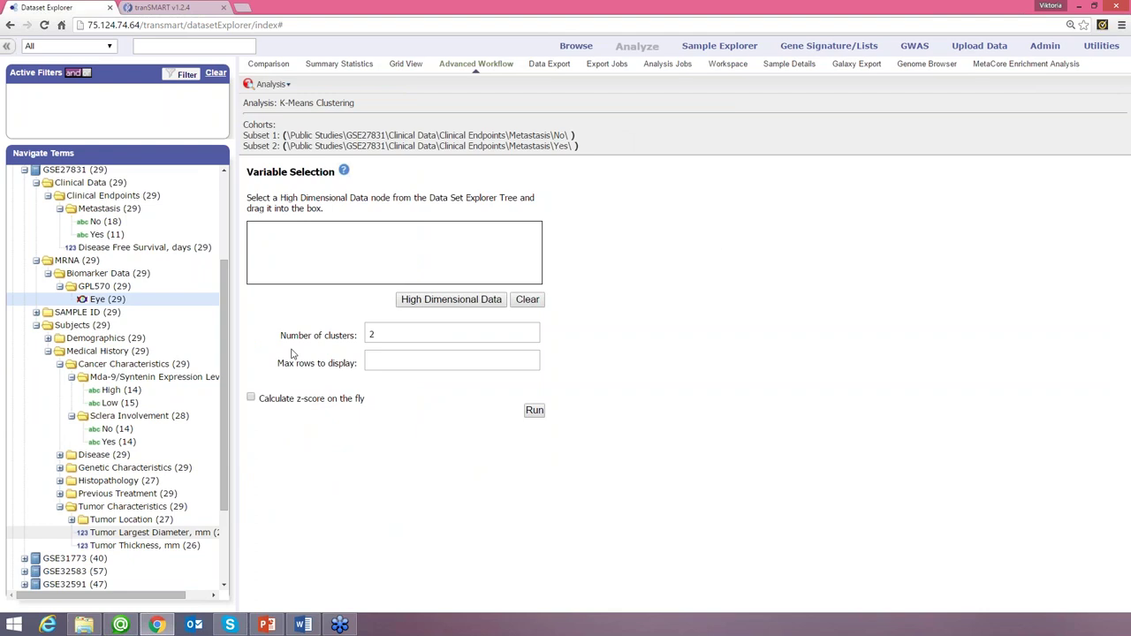
{"action": "left_click_drag", "start_coordinate": [94, 303], "coordinate": [279, 238]}
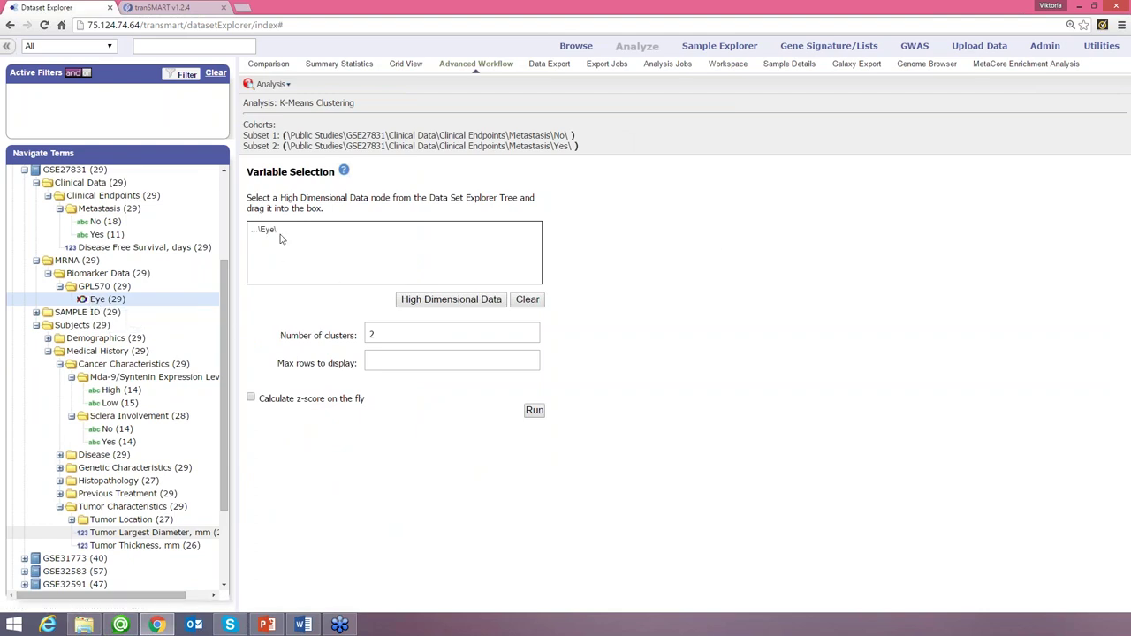
- Restrict the Eye expression data to the RBS_melanoma gene list without aggregating probes
{"action": "left_click", "coordinate": [459, 301]}
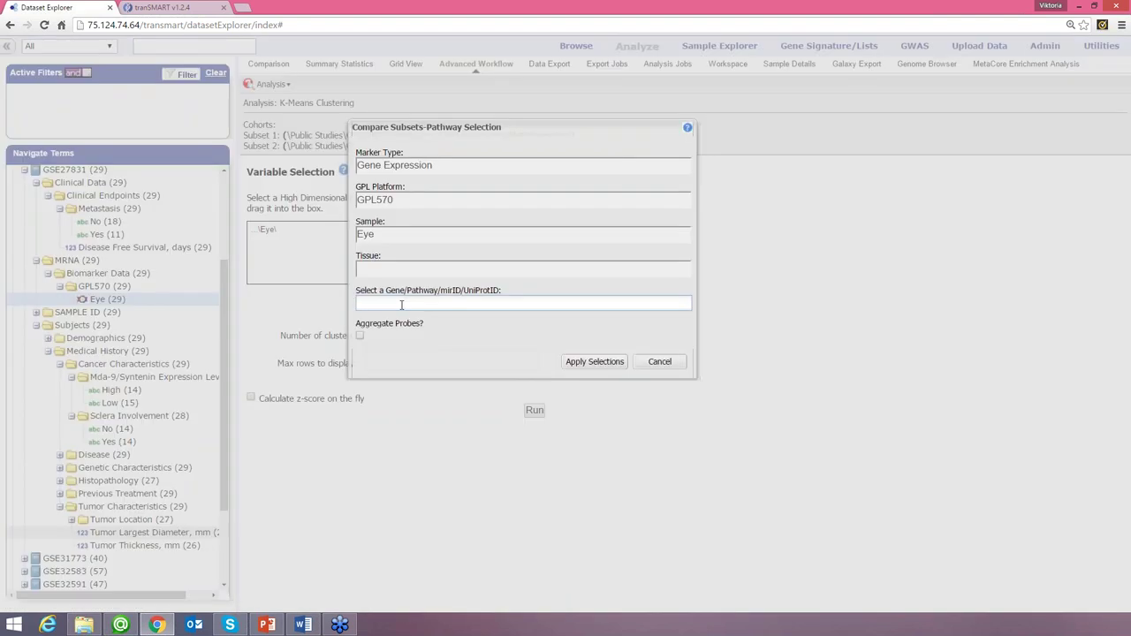
{"action": "type", "text": "RB"}
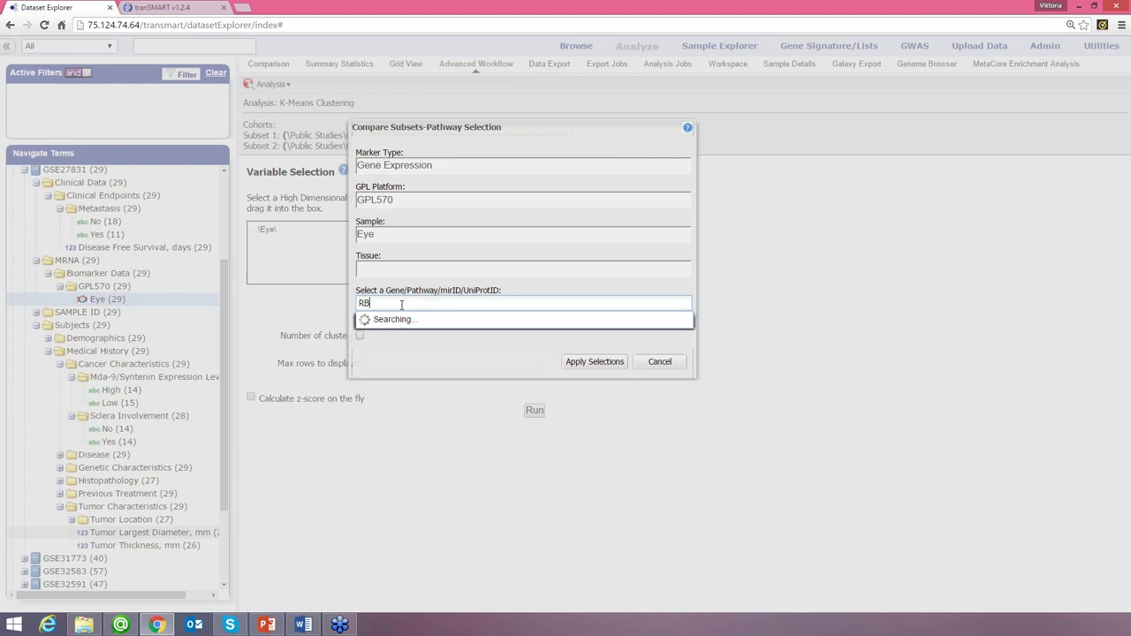
{"action": "type", "text": "S_me"}
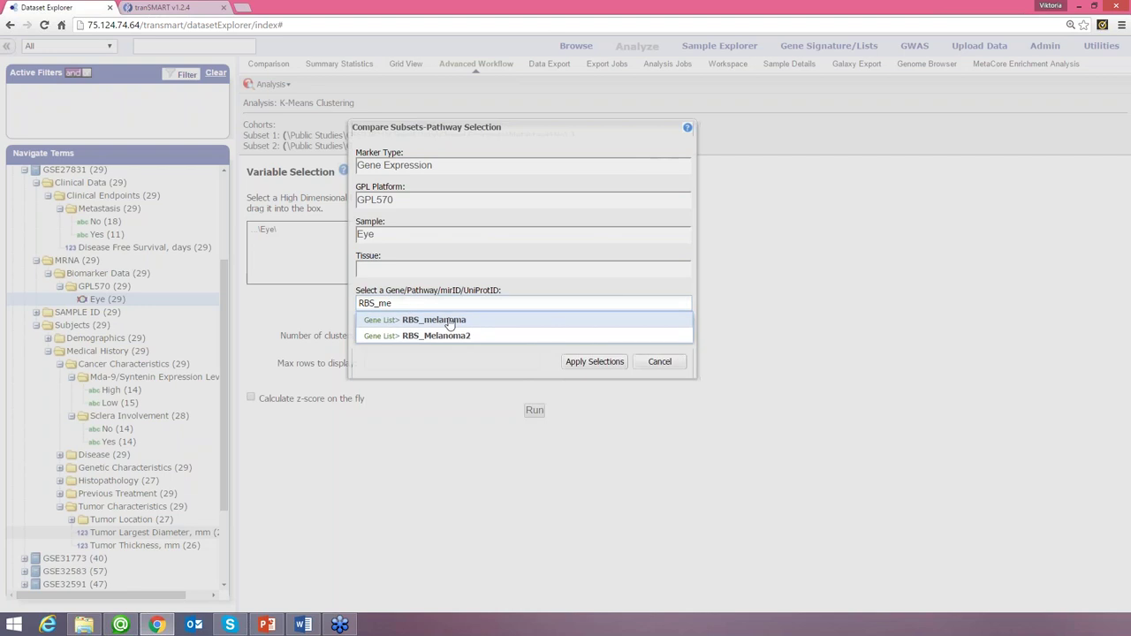
{"action": "left_click", "coordinate": [449, 322]}
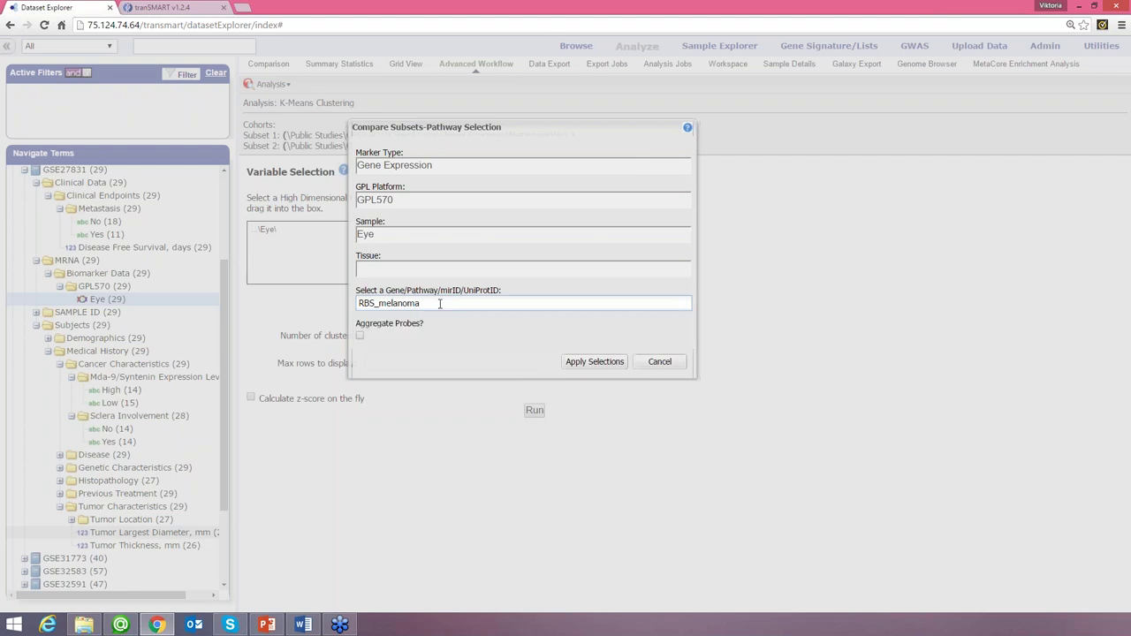
{"action": "left_click", "coordinate": [585, 362]}
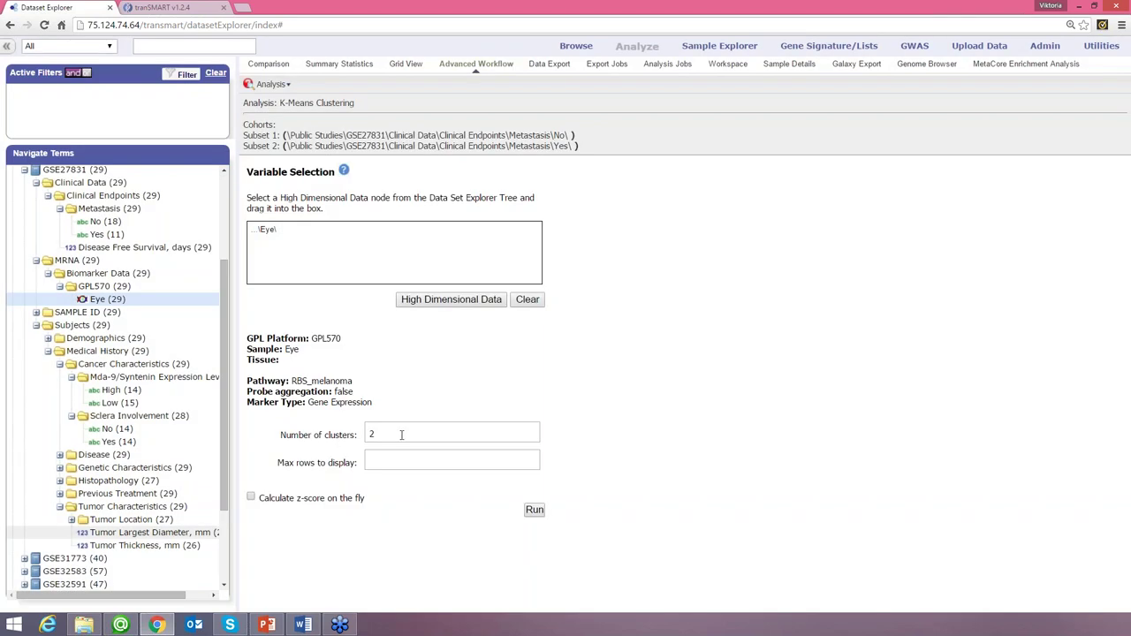
- Set the number of clusters to 4 and run the K-Means Clustering
{"action": "left_click_drag", "start_coordinate": [401, 434], "coordinate": [357, 431]}
{"action": "type", "text": "4"}
{"action": "left_click", "coordinate": [534, 511]}
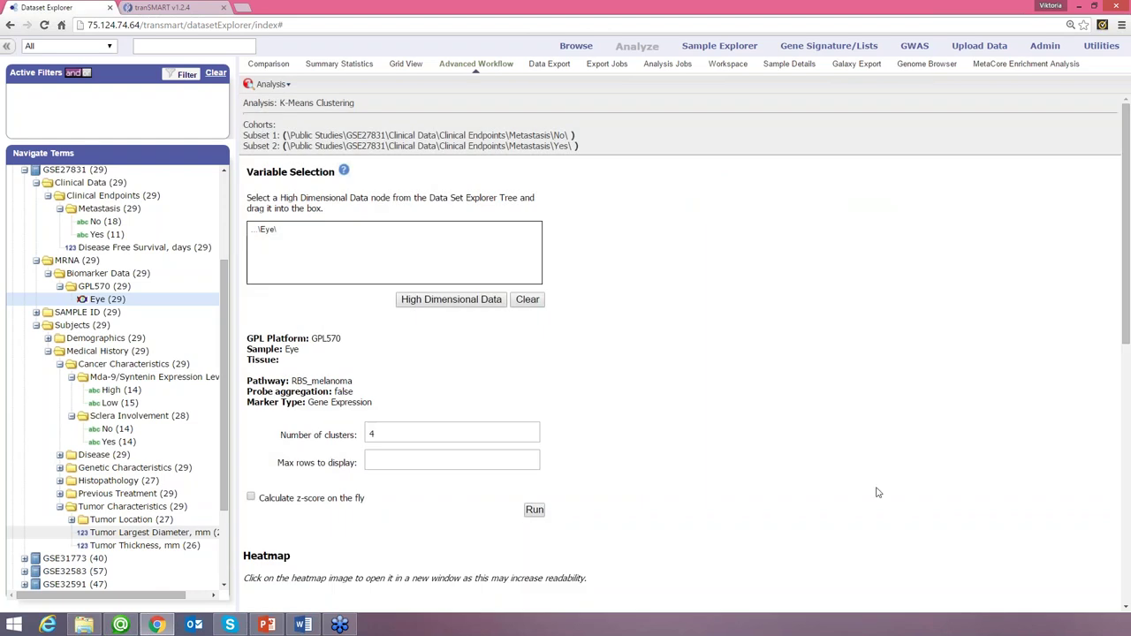
- Examine the K-Means heatmap, comparing the four sample clusters, the probe expression patterns and the Z score color mapping
{"action": "scroll", "coordinate": [866, 386], "scroll_direction": "down", "scroll_amount": 2}
{"action": "scroll", "coordinate": [792, 379], "scroll_direction": "down", "scroll_amount": 4}
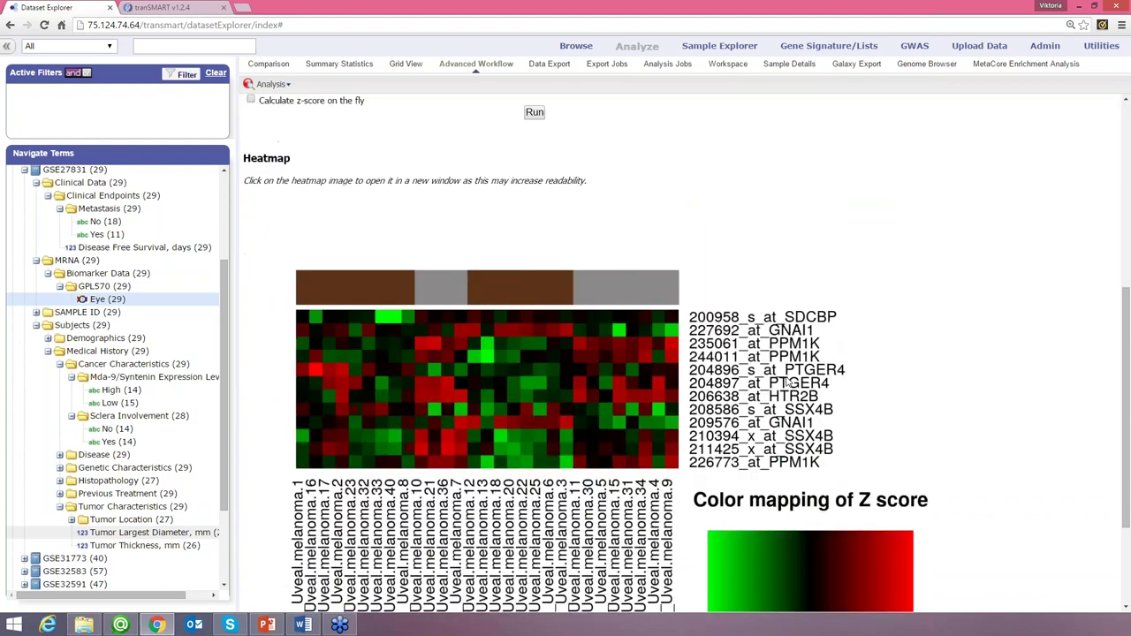
{"action": "scroll", "coordinate": [425, 299], "scroll_direction": "up", "scroll_amount": 1}
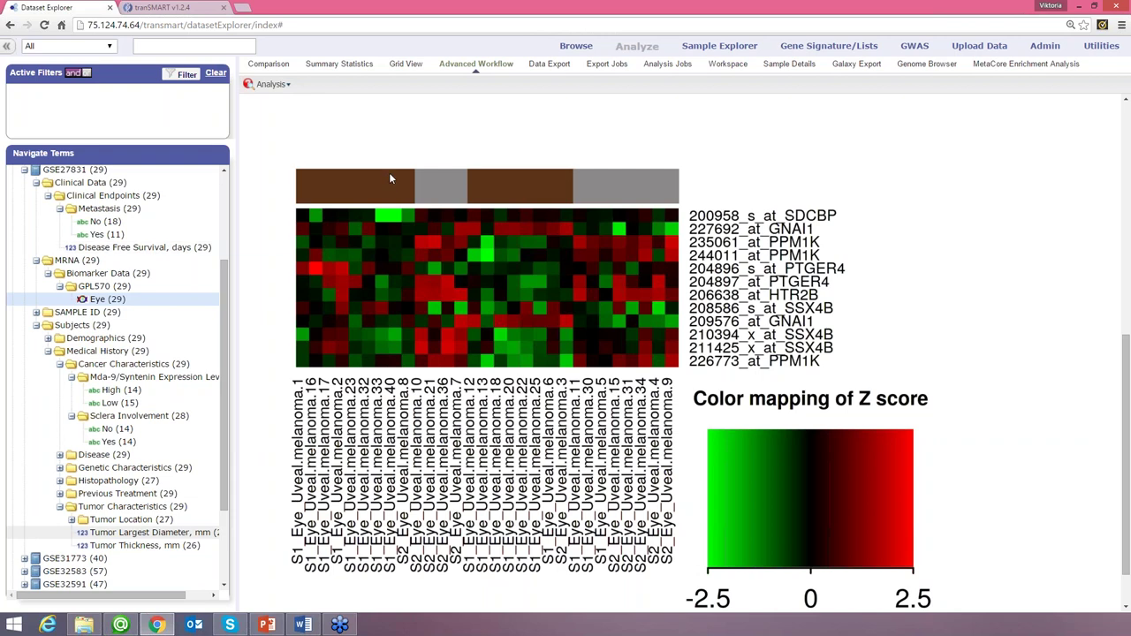
{"action": "scroll", "coordinate": [624, 265], "scroll_direction": "up", "scroll_amount": 6}
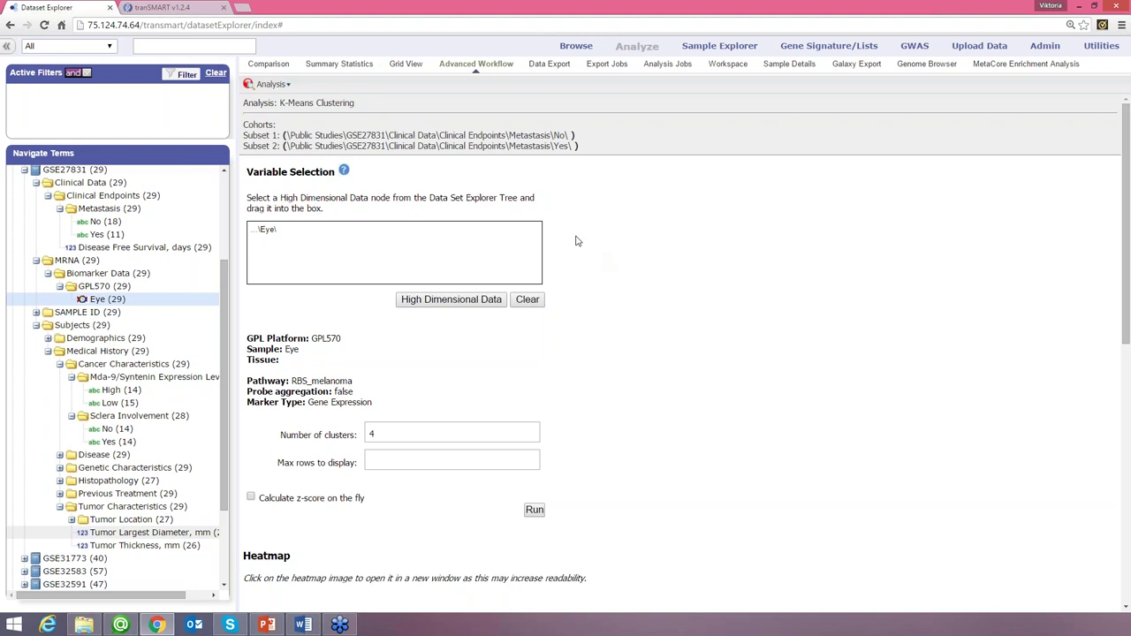
- Return to the cohort comparison and remove the metastasis criteria from both subsets
{"action": "left_click", "coordinate": [269, 65]}
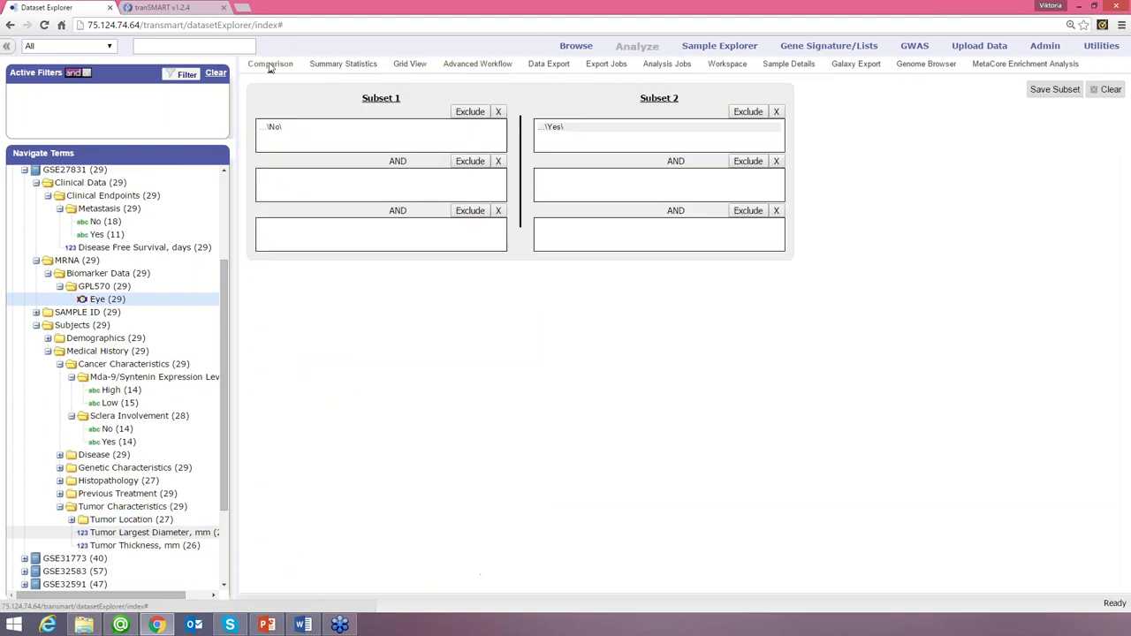
{"action": "left_click", "coordinate": [775, 112]}
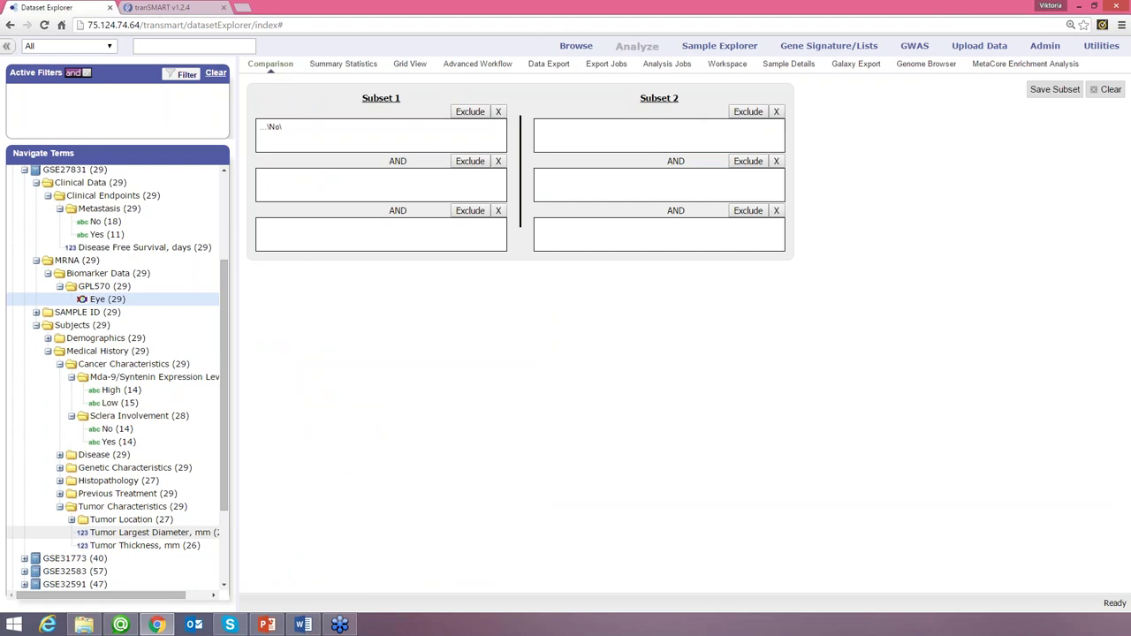
{"action": "left_click", "coordinate": [498, 111]}
- Collapse the GSE27831 study and assign the Ovary node under TCGAOV Biomarker Data, Chrom, GPL4091 to Subset 1
{"action": "scroll", "coordinate": [55, 290], "scroll_direction": "up", "scroll_amount": 2}
{"action": "left_click", "coordinate": [36, 242]}
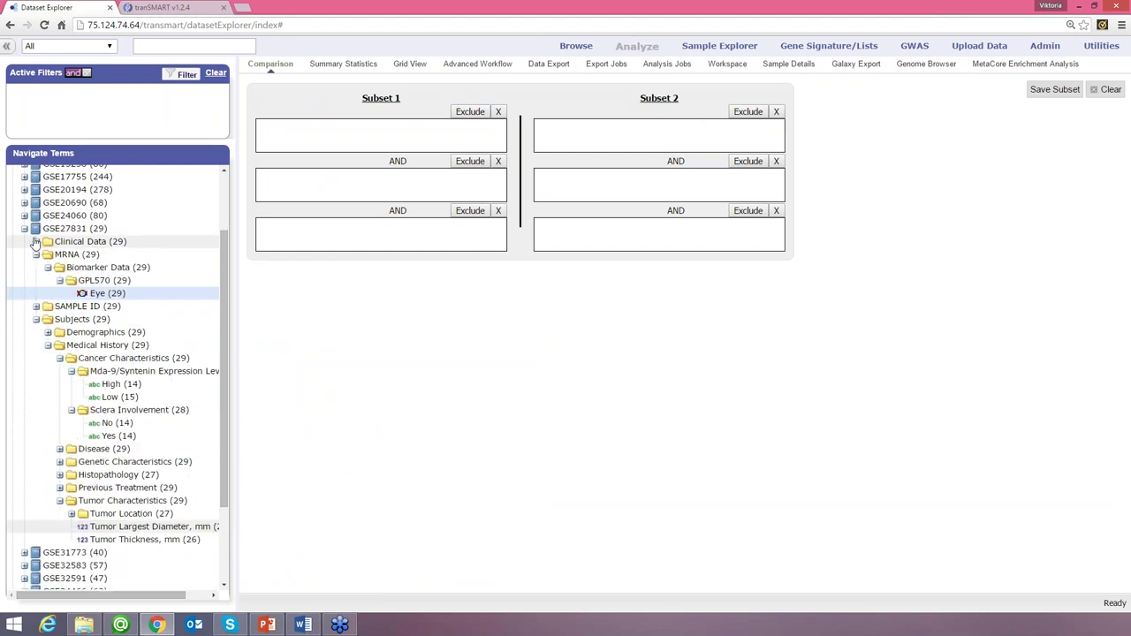
{"action": "left_click", "coordinate": [24, 228]}
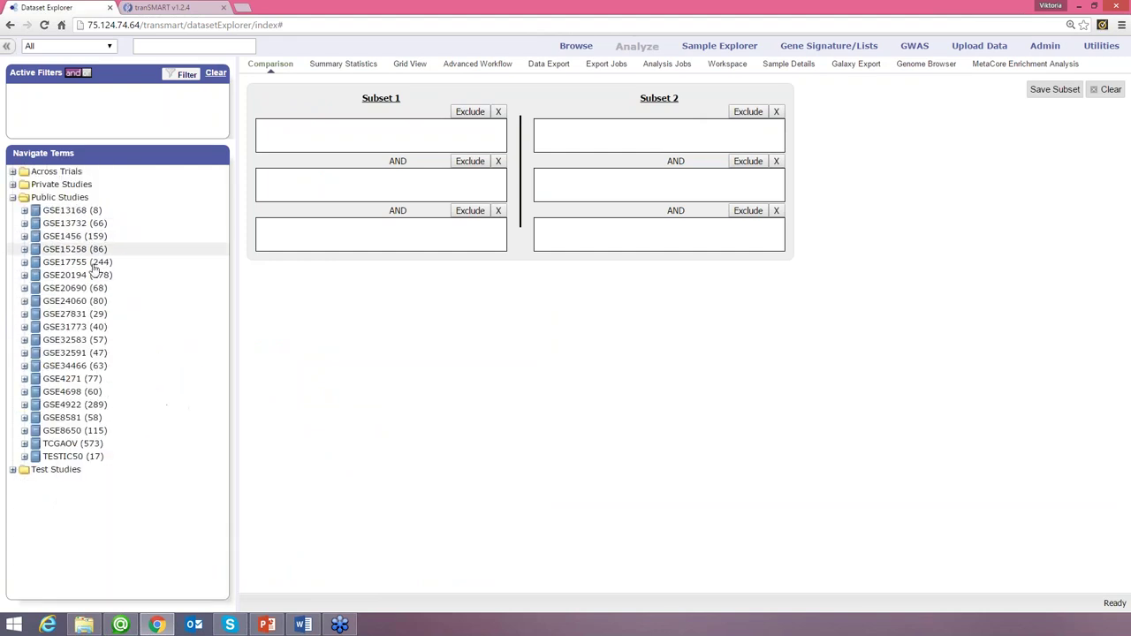
{"action": "left_click", "coordinate": [25, 444]}
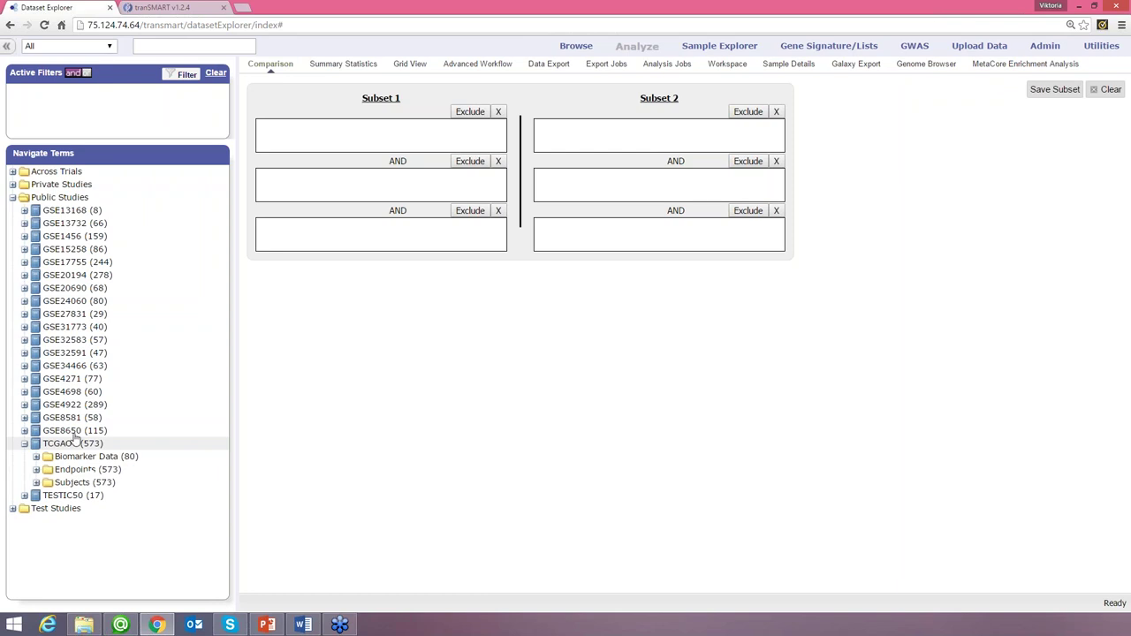
{"action": "left_click", "coordinate": [36, 456]}
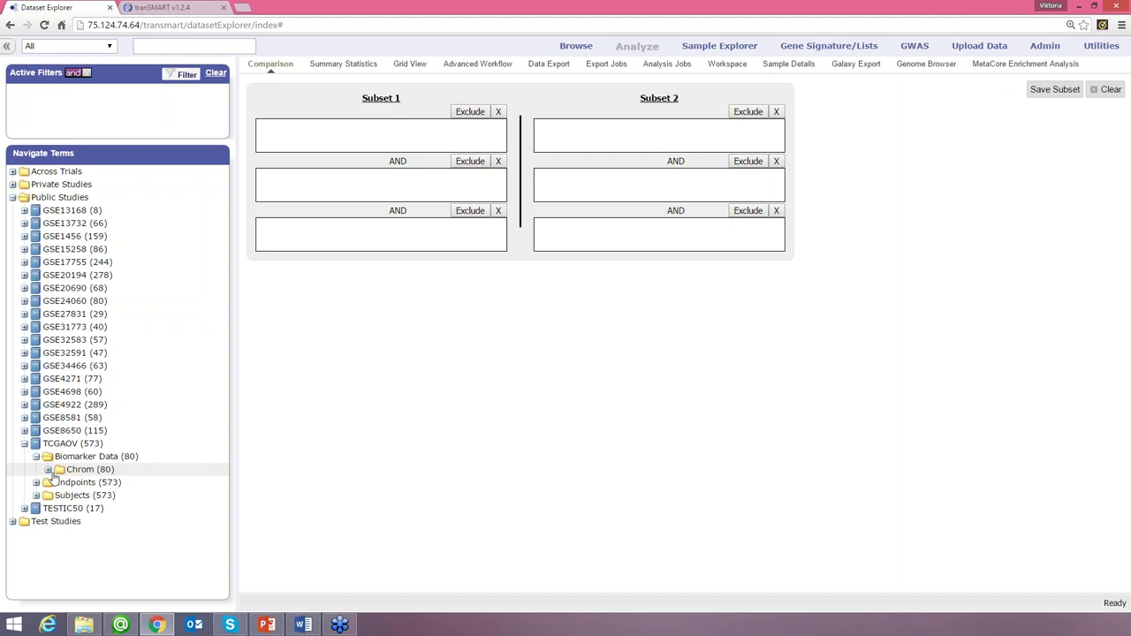
{"action": "left_click", "coordinate": [49, 470]}
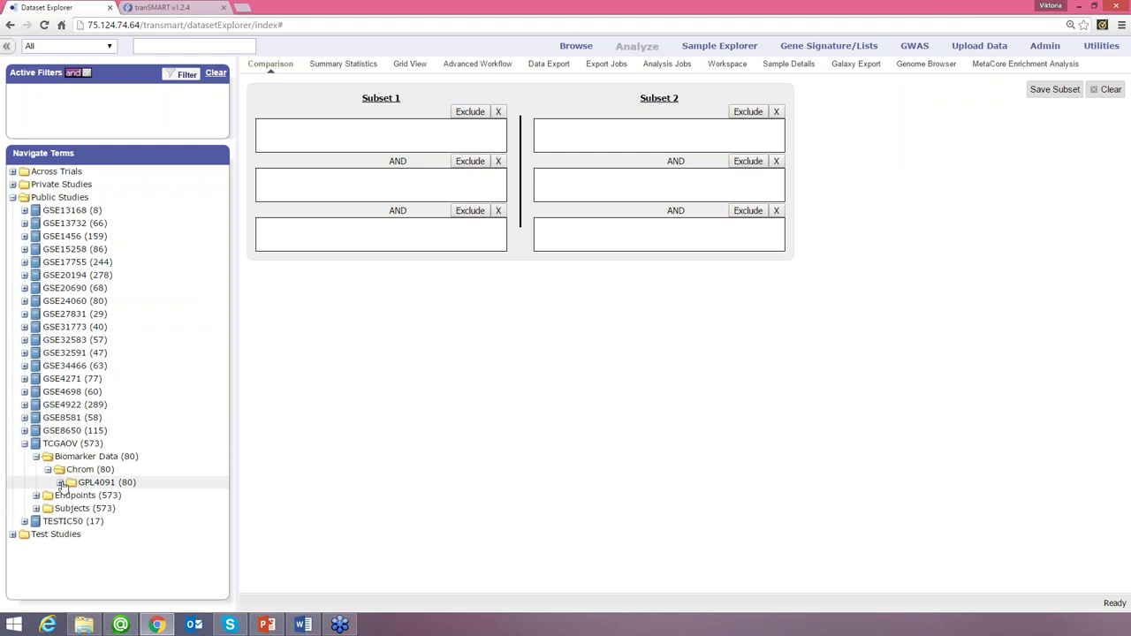
{"action": "left_click", "coordinate": [60, 483]}
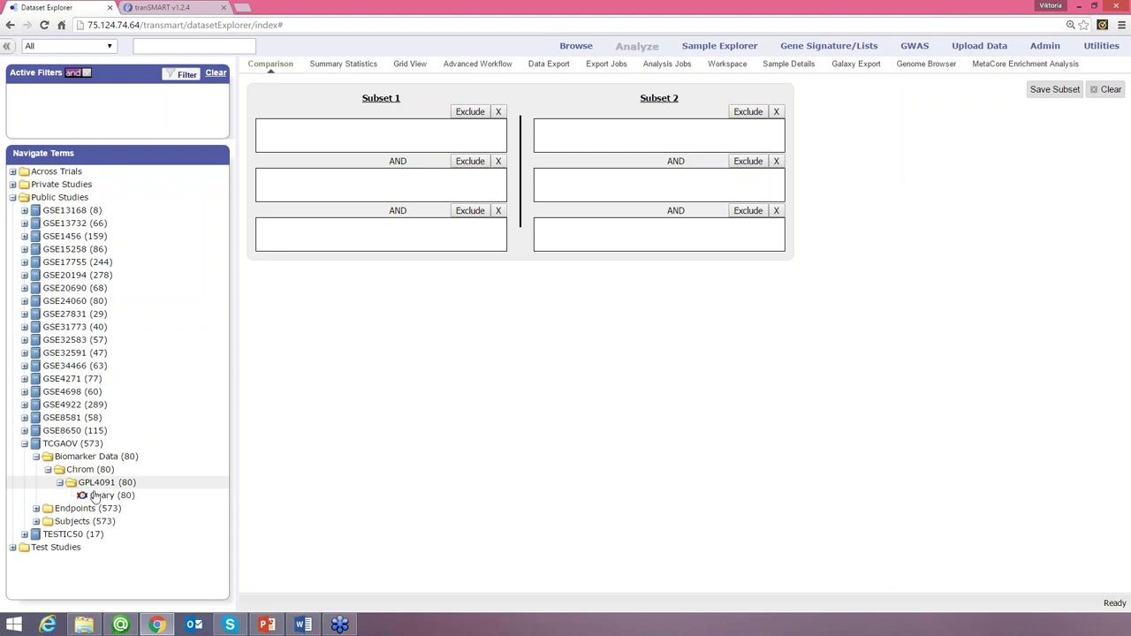
{"action": "left_click_drag", "start_coordinate": [102, 497], "coordinate": [291, 138]}
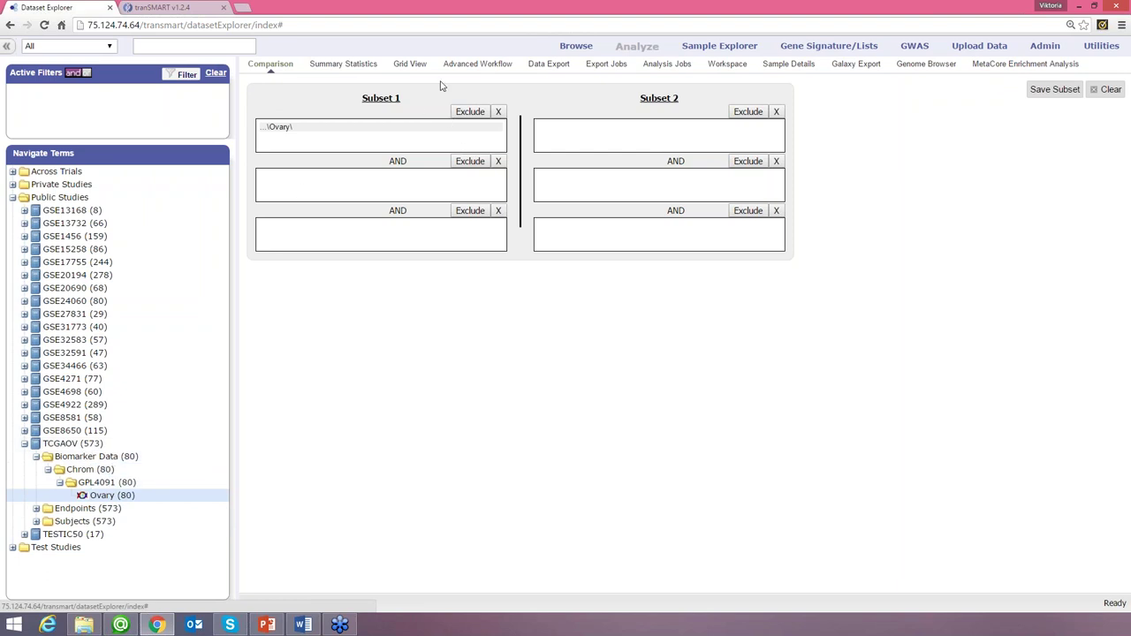
- In Advanced Workflow, clear the Eye node from K-Means Clustering, switch to Frequency Plot for aCGH and assign the Ovary node as Array CGH
{"action": "left_click", "coordinate": [495, 66]}
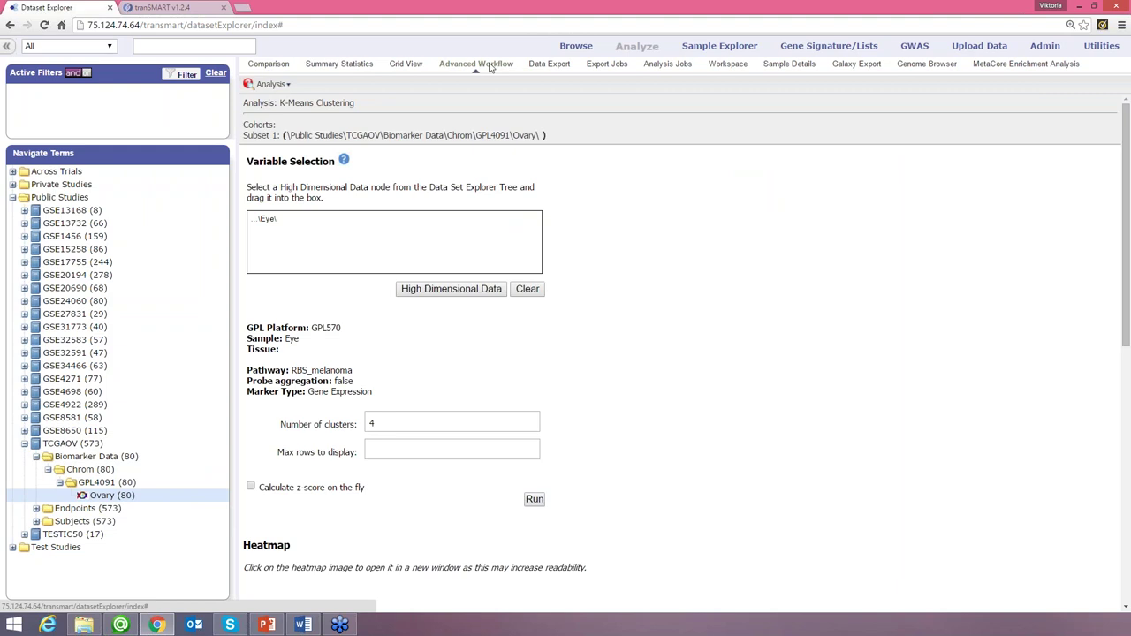
{"action": "left_click", "coordinate": [530, 290]}
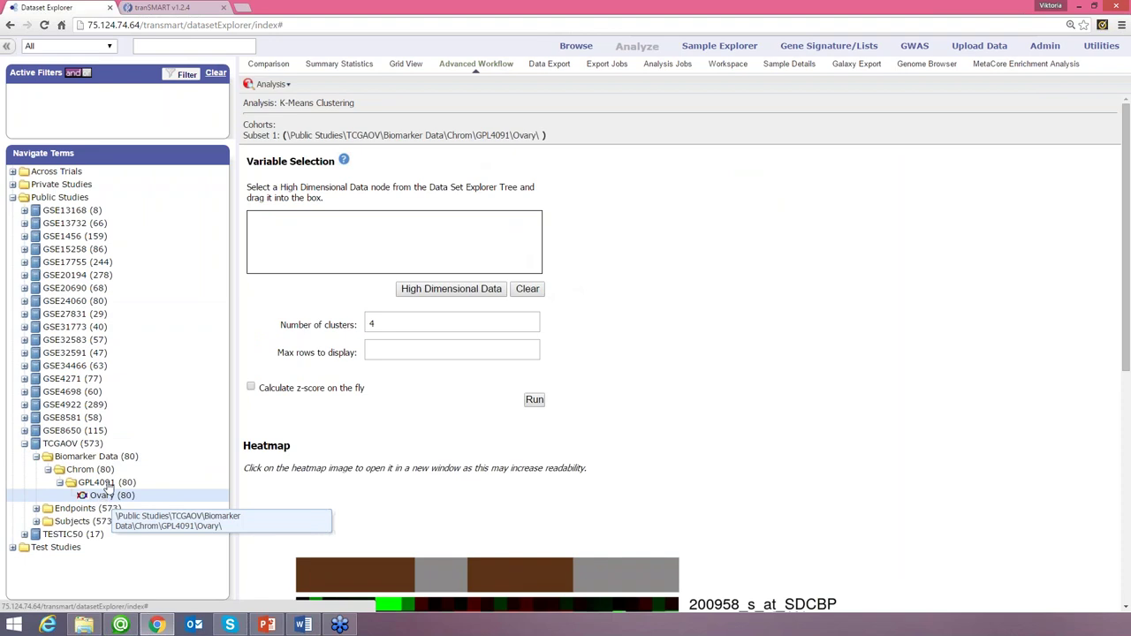
{"action": "left_click", "coordinate": [285, 84]}
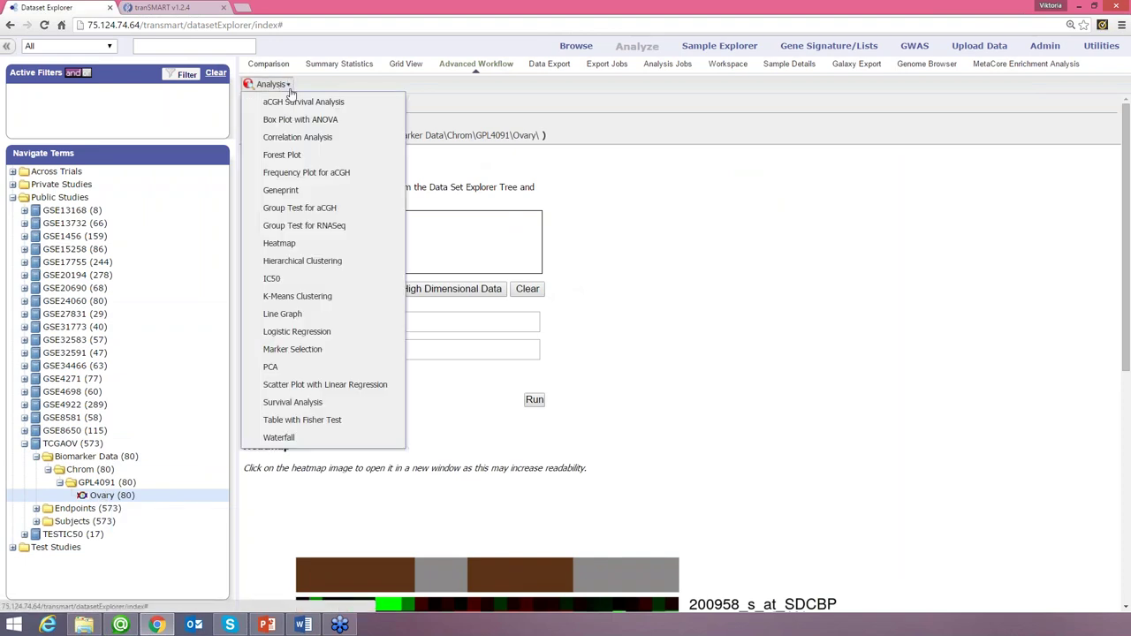
{"action": "left_click", "coordinate": [294, 174]}
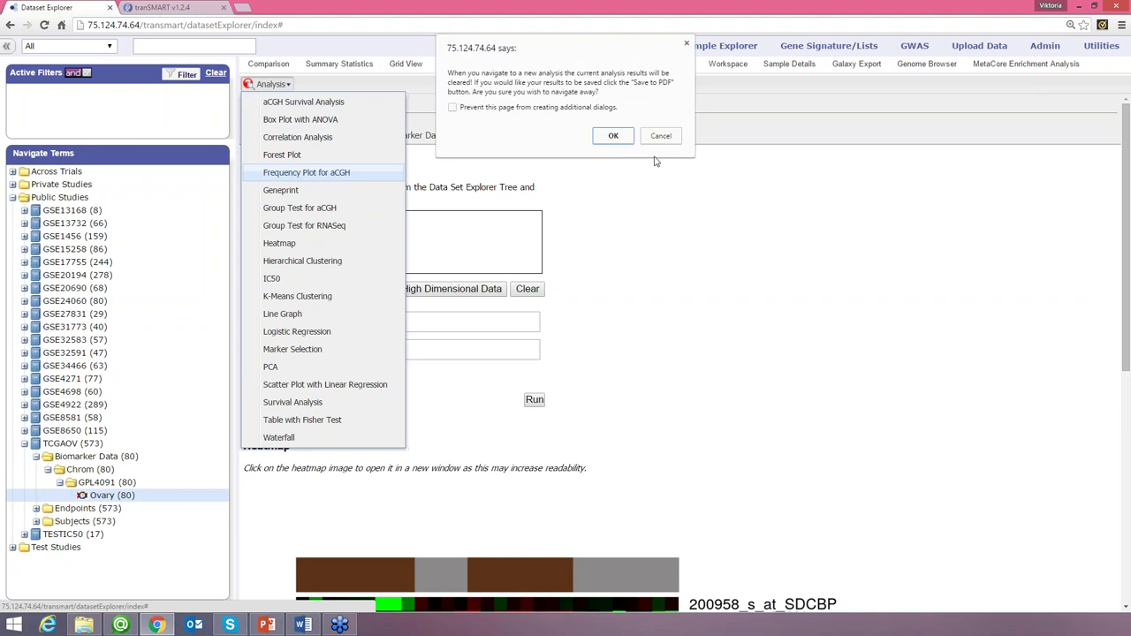
{"action": "left_click", "coordinate": [615, 136]}
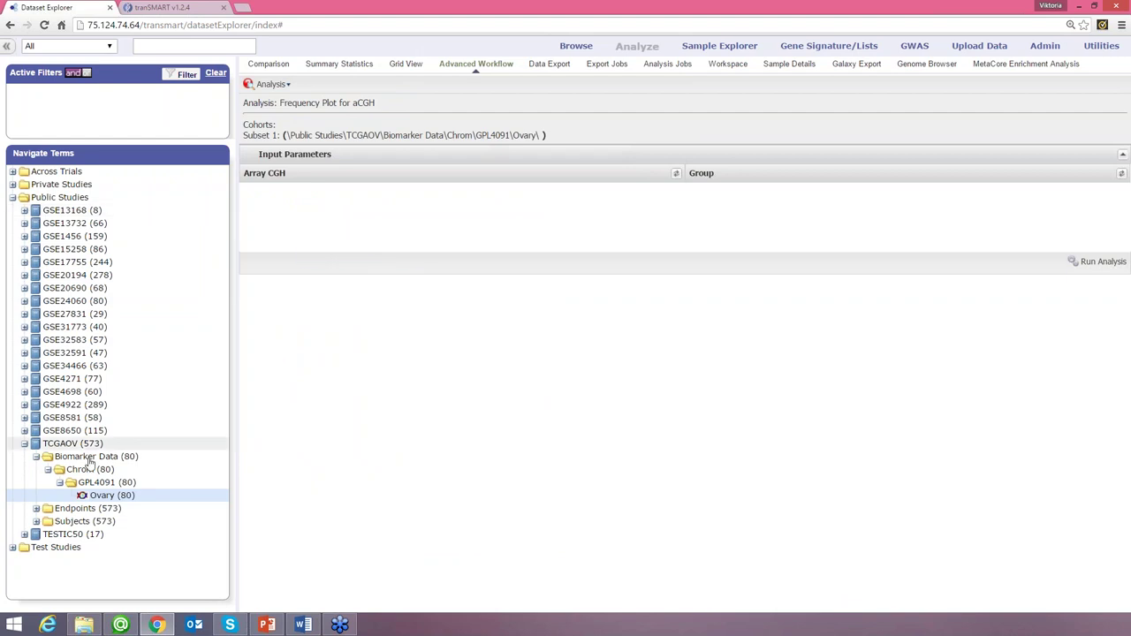
{"action": "left_click_drag", "start_coordinate": [104, 495], "coordinate": [260, 200]}
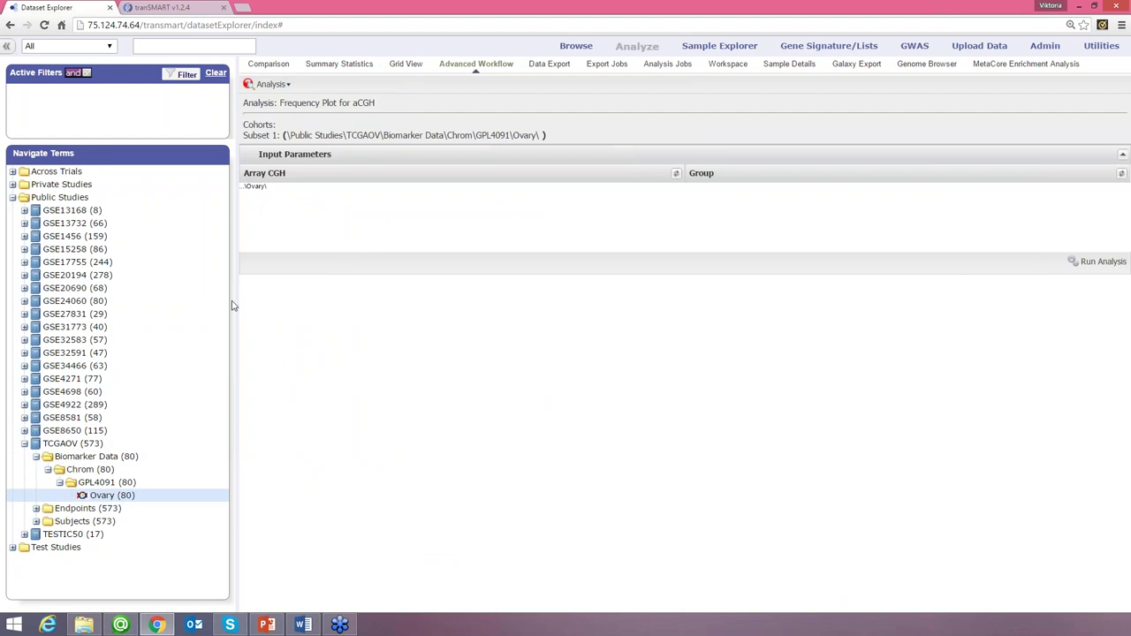
- Add Stage IIIC and Stage IV from the TCGAOV clinical stage endpoints as groups and run the frequency plot analysis in the background
{"action": "left_click", "coordinate": [37, 521]}
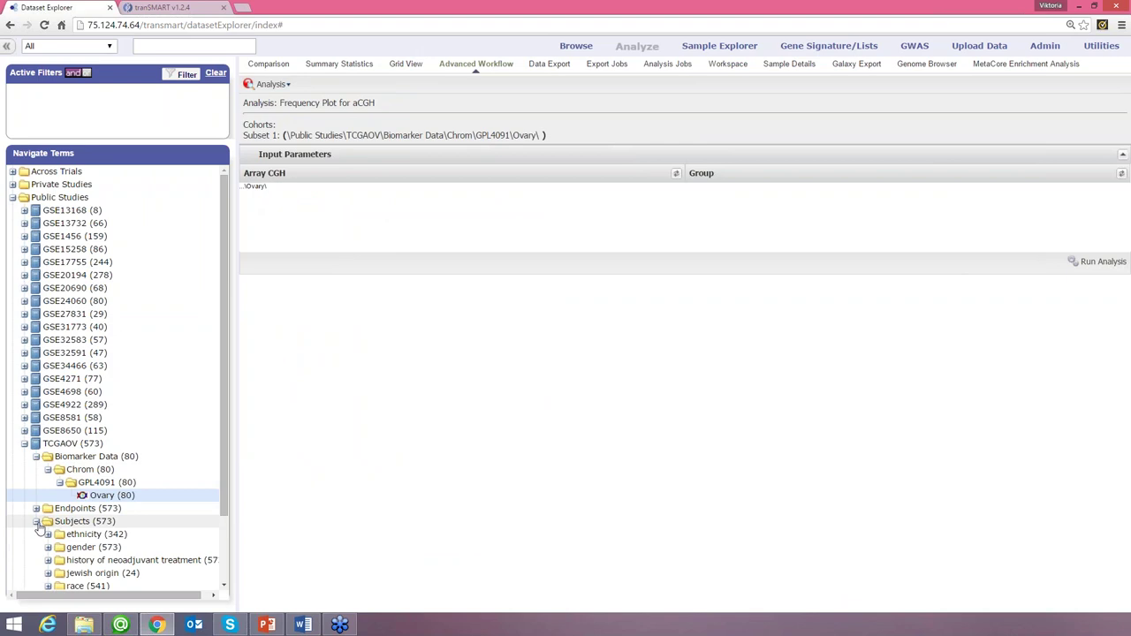
{"action": "left_click", "coordinate": [36, 521]}
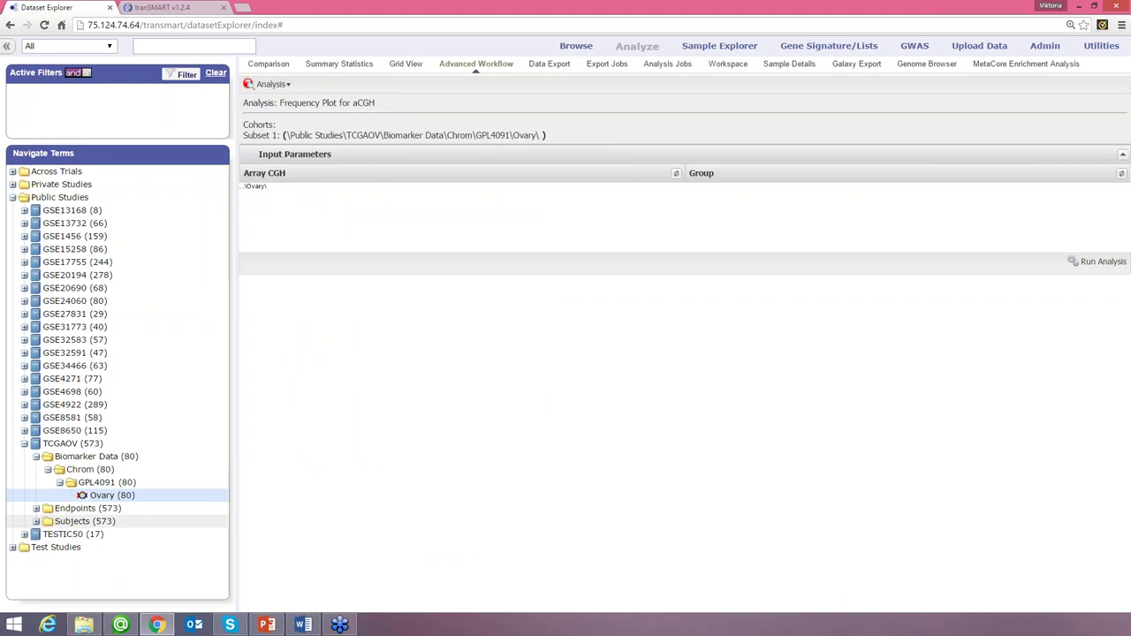
{"action": "left_click", "coordinate": [36, 508]}
{"action": "scroll", "coordinate": [102, 468], "scroll_direction": "down", "scroll_amount": 1}
{"action": "scroll", "coordinate": [115, 475], "scroll_direction": "down", "scroll_amount": 3}
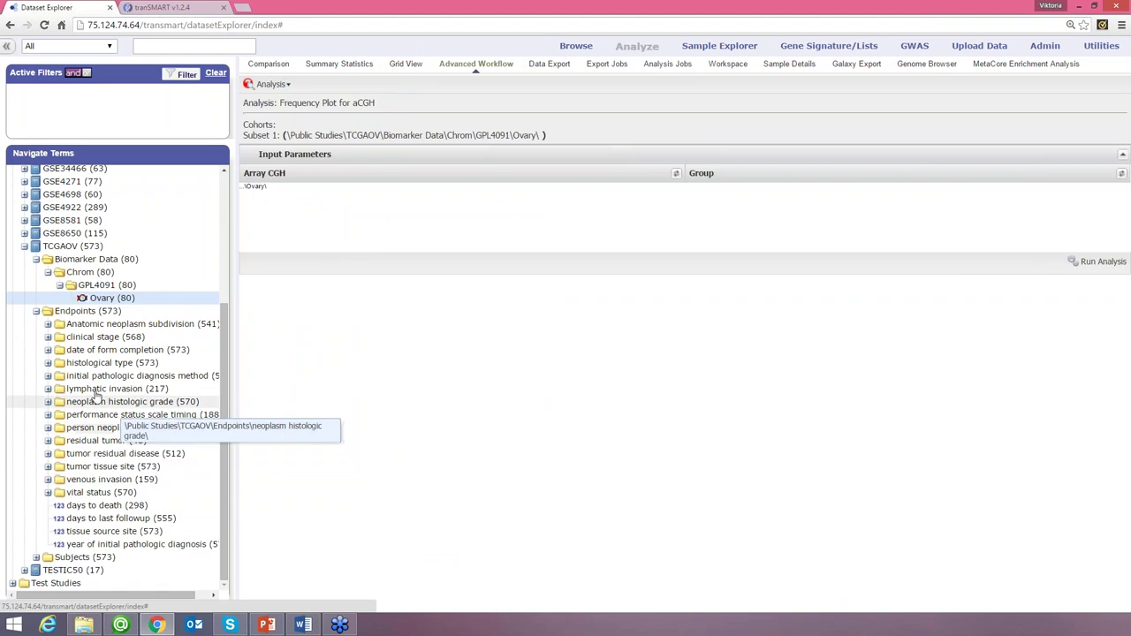
{"action": "left_click", "coordinate": [48, 337]}
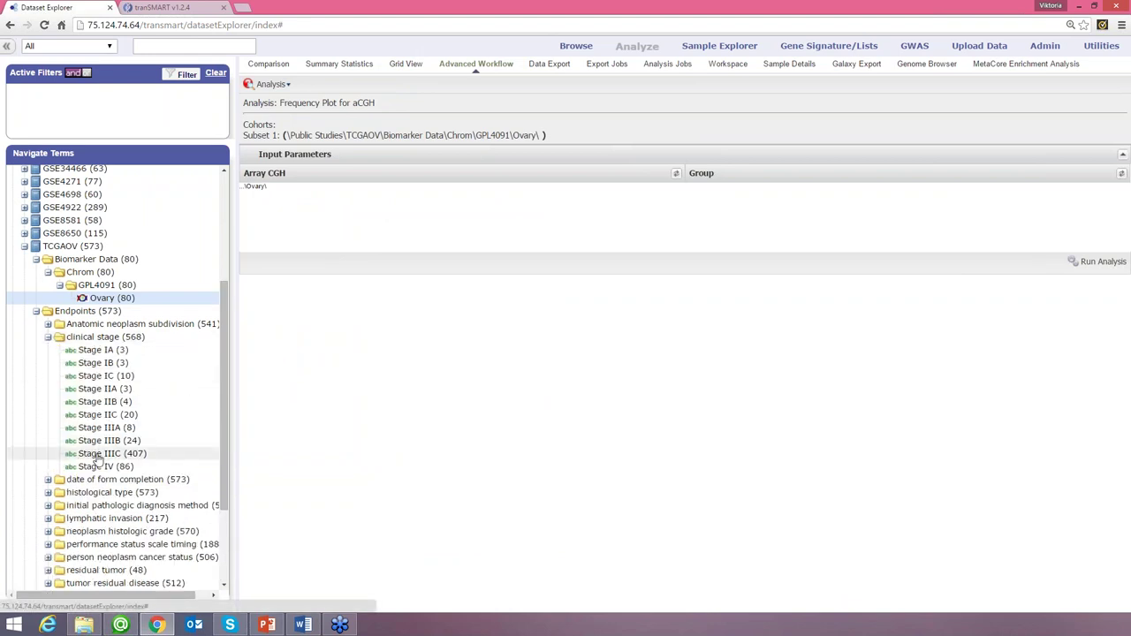
{"action": "left_click_drag", "start_coordinate": [96, 456], "coordinate": [732, 203]}
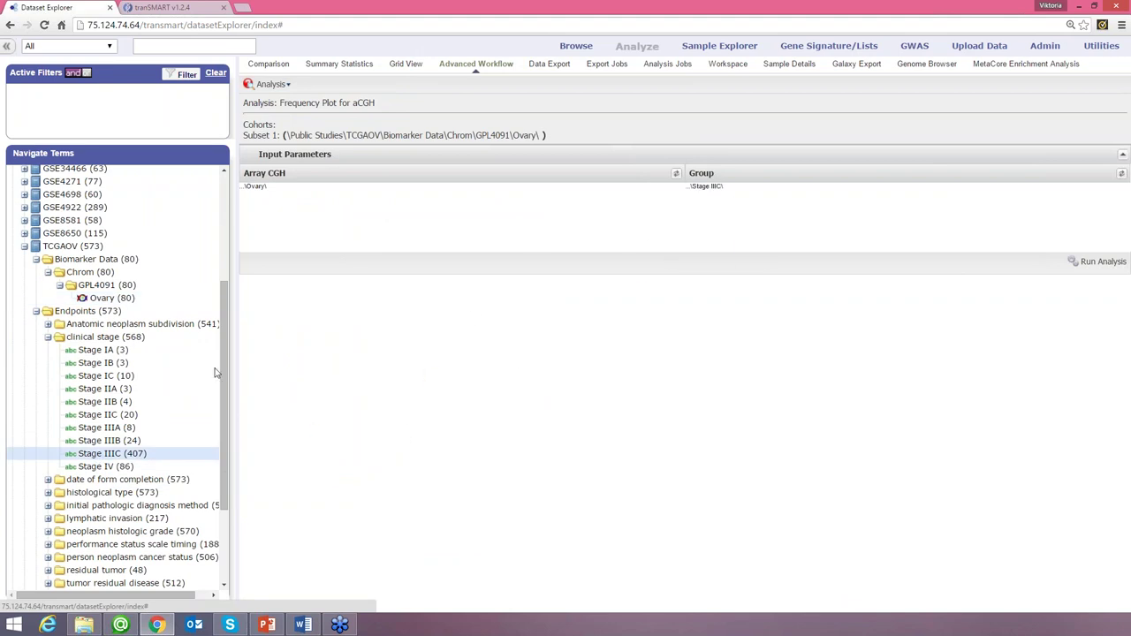
{"action": "left_click_drag", "start_coordinate": [91, 468], "coordinate": [744, 201]}
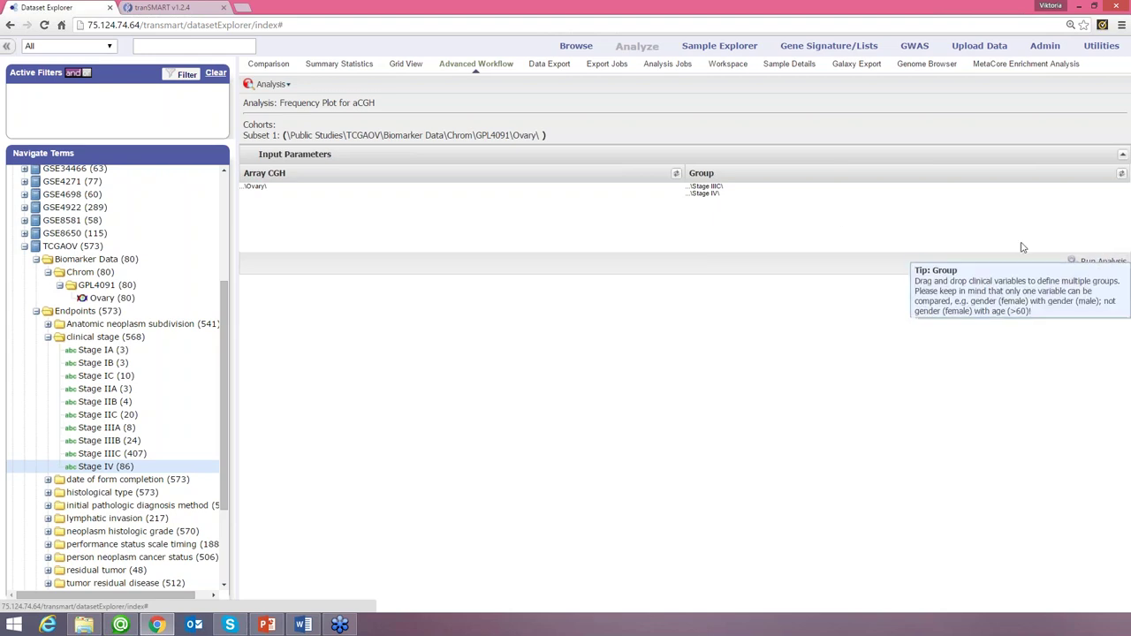
{"action": "left_click", "coordinate": [1103, 261]}
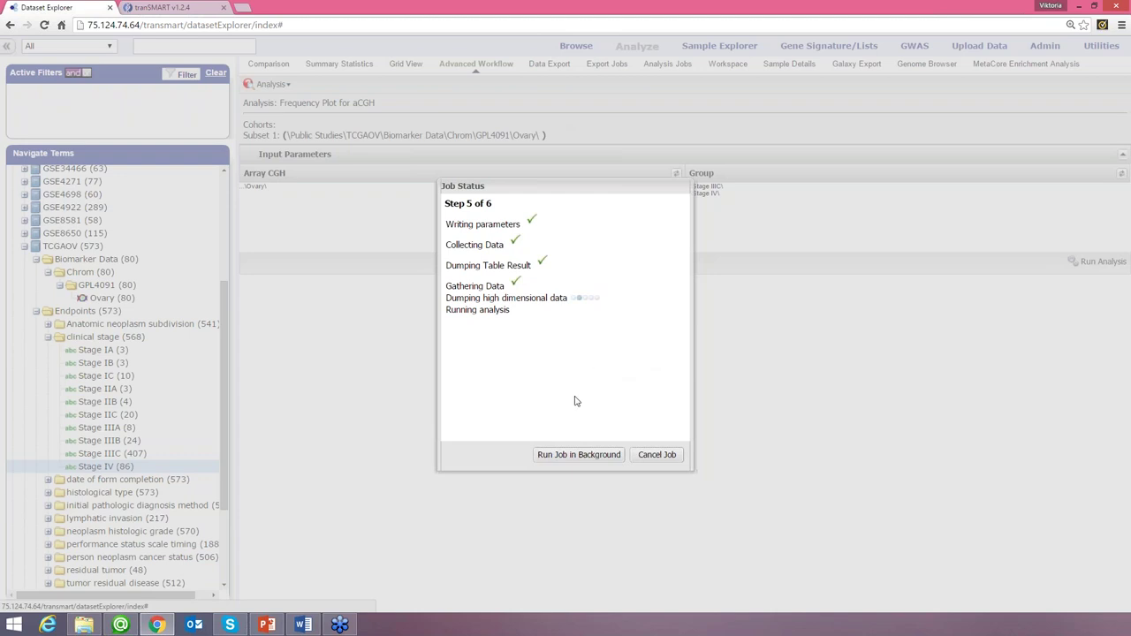
{"action": "left_click", "coordinate": [552, 455]}
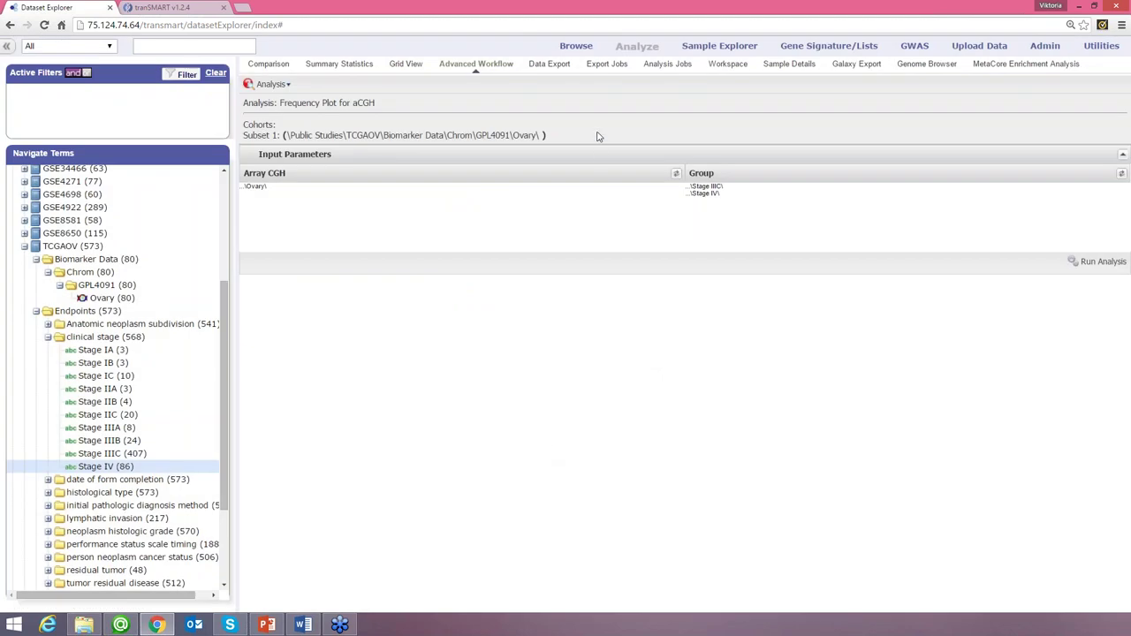
- Open the completed job acghFrequencyPlot-111134 from the analysis jobs list and view its frequency plot
{"action": "left_click", "coordinate": [663, 66]}
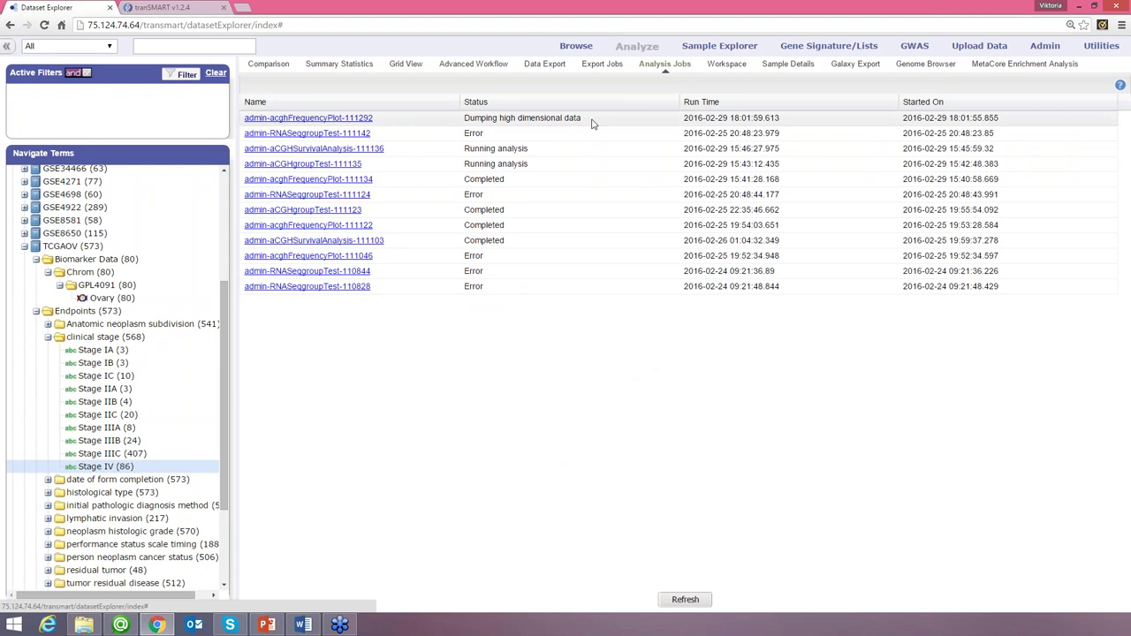
{"action": "left_click", "coordinate": [342, 180]}
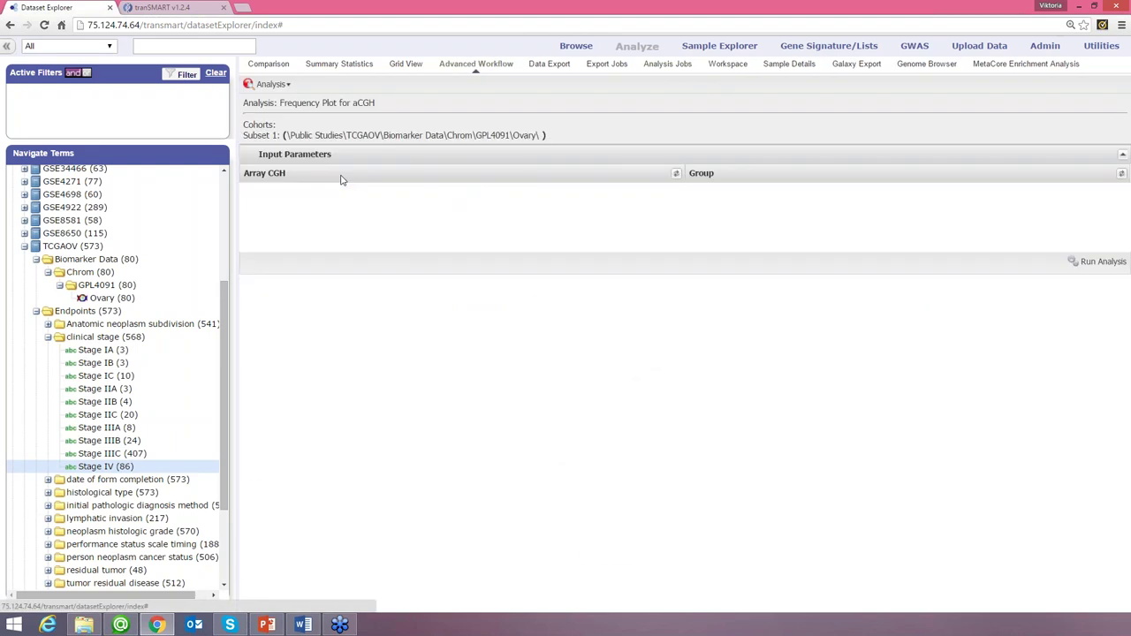
{"action": "scroll", "coordinate": [835, 350], "scroll_direction": "down", "scroll_amount": 2}
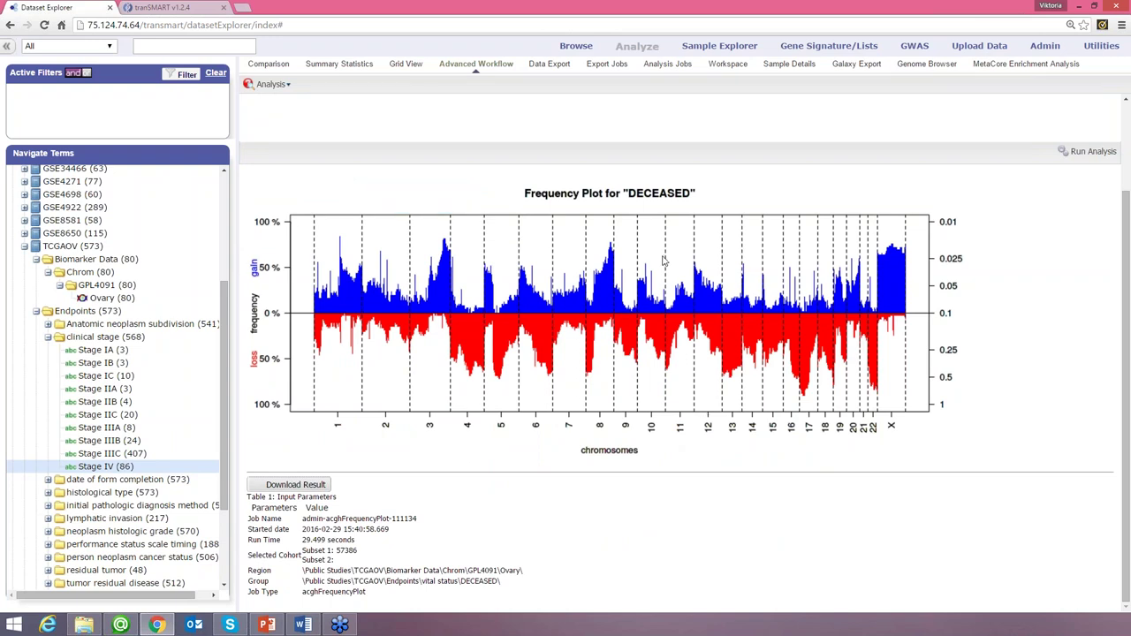
- Examine the Stage IIIC and Stage IV frequency plots, comparing the gains and losses across the chromosomes
{"action": "scroll", "coordinate": [693, 319], "scroll_direction": "down", "scroll_amount": 1}
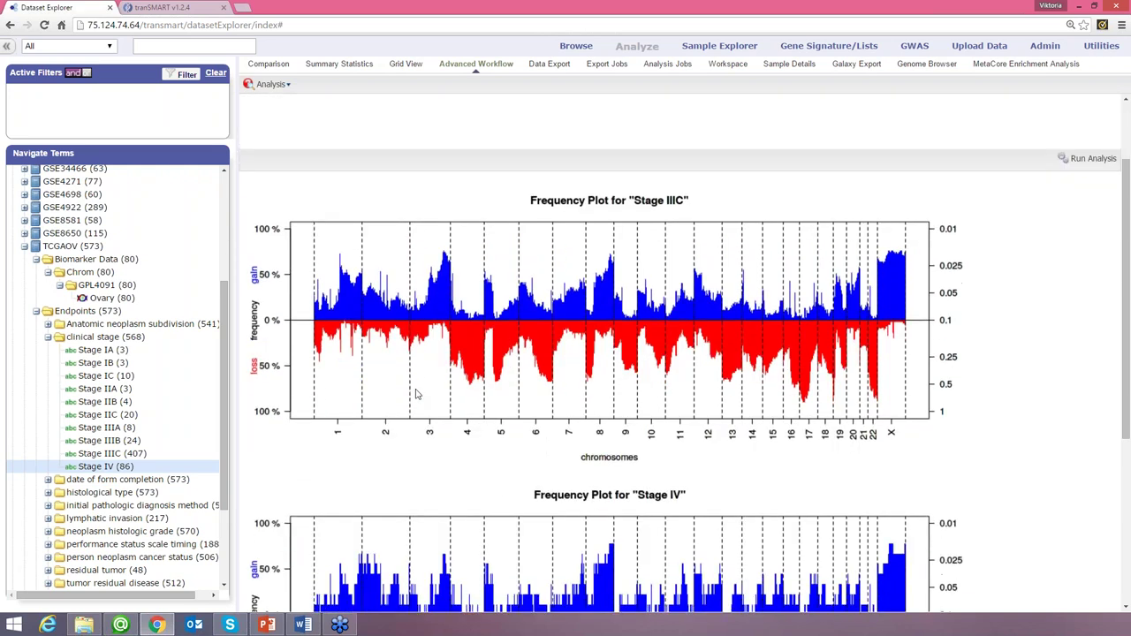
{"action": "scroll", "coordinate": [413, 382], "scroll_direction": "down", "scroll_amount": 2}
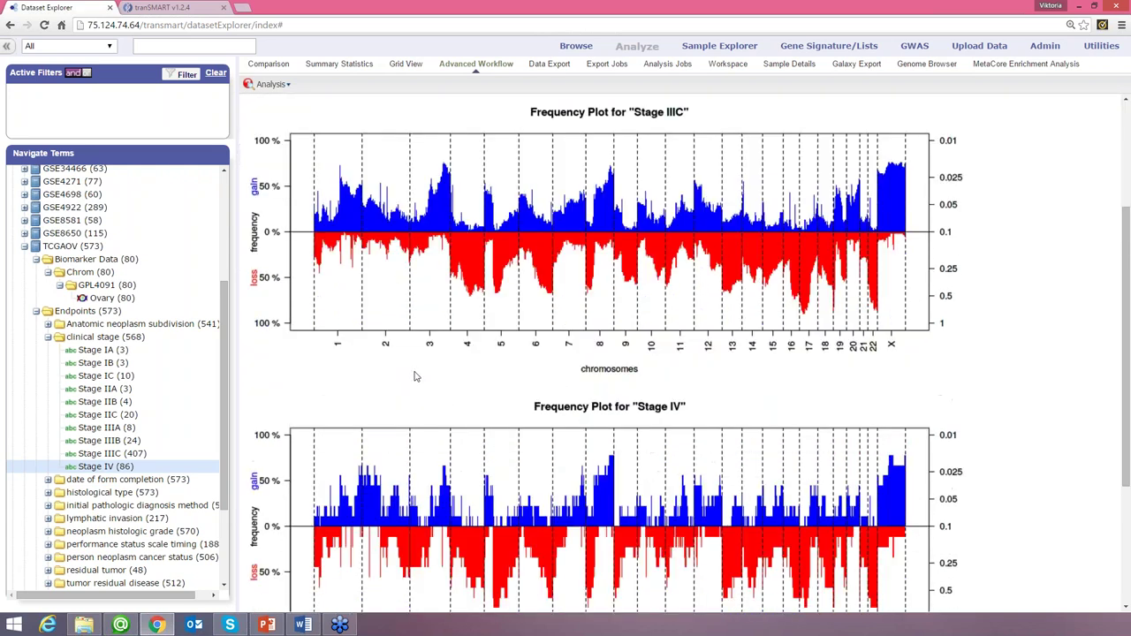
{"action": "scroll", "coordinate": [495, 339], "scroll_direction": "down", "scroll_amount": 1}
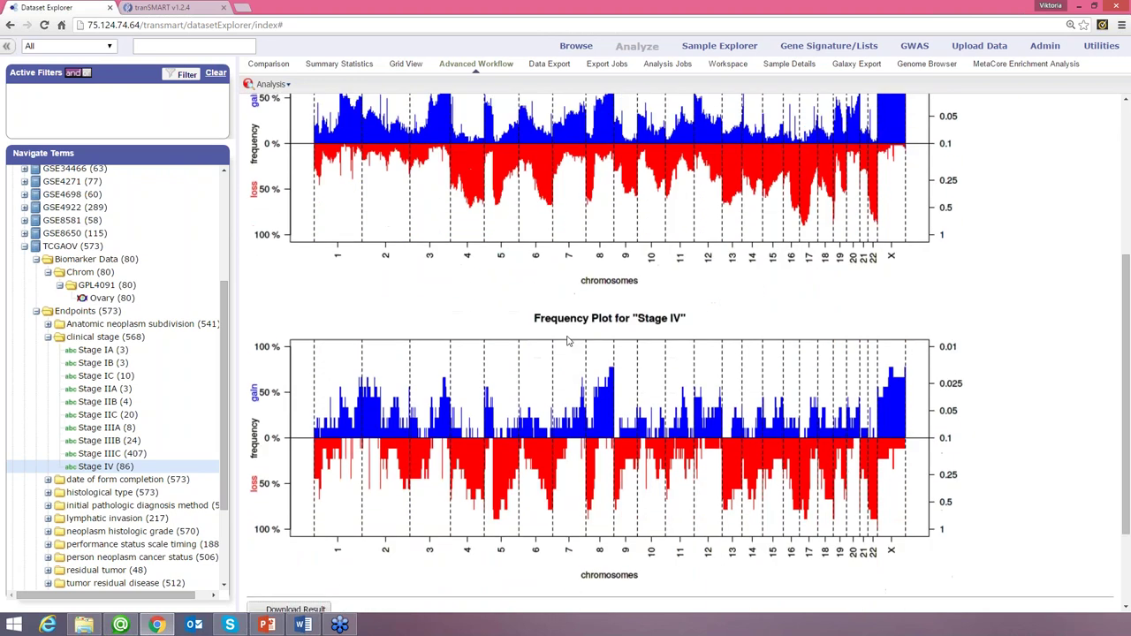
{"action": "scroll", "coordinate": [568, 340], "scroll_direction": "up", "scroll_amount": 1}
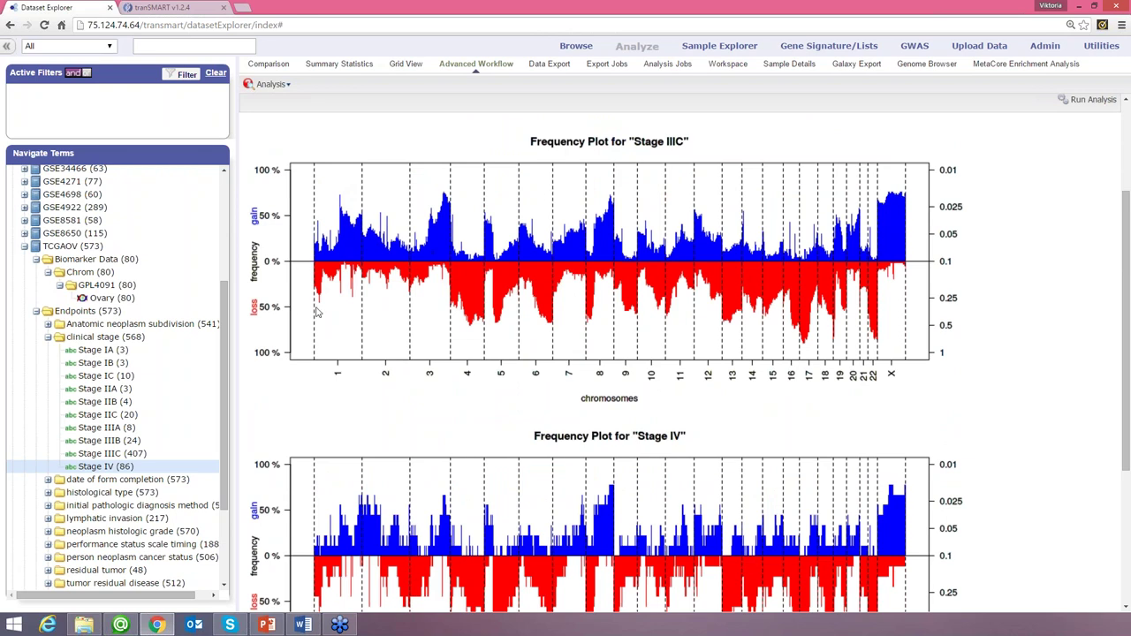
{"action": "scroll", "coordinate": [900, 309], "scroll_direction": "down", "scroll_amount": 1}
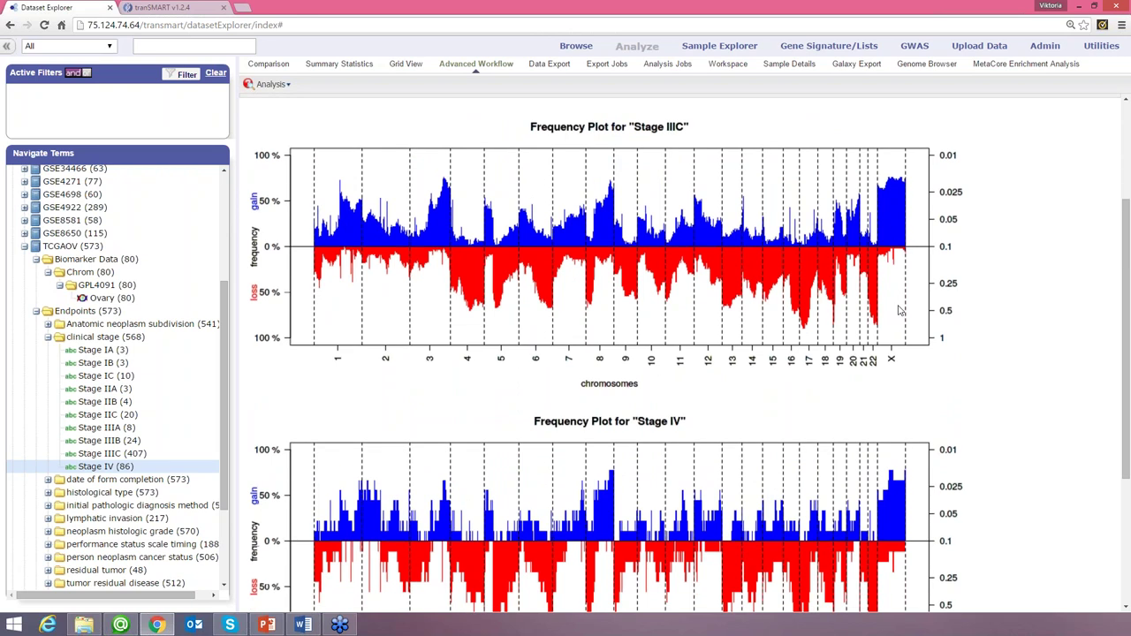
{"action": "scroll", "coordinate": [899, 309], "scroll_direction": "down", "scroll_amount": 3}
{"action": "scroll", "coordinate": [883, 353], "scroll_direction": "up", "scroll_amount": 2}
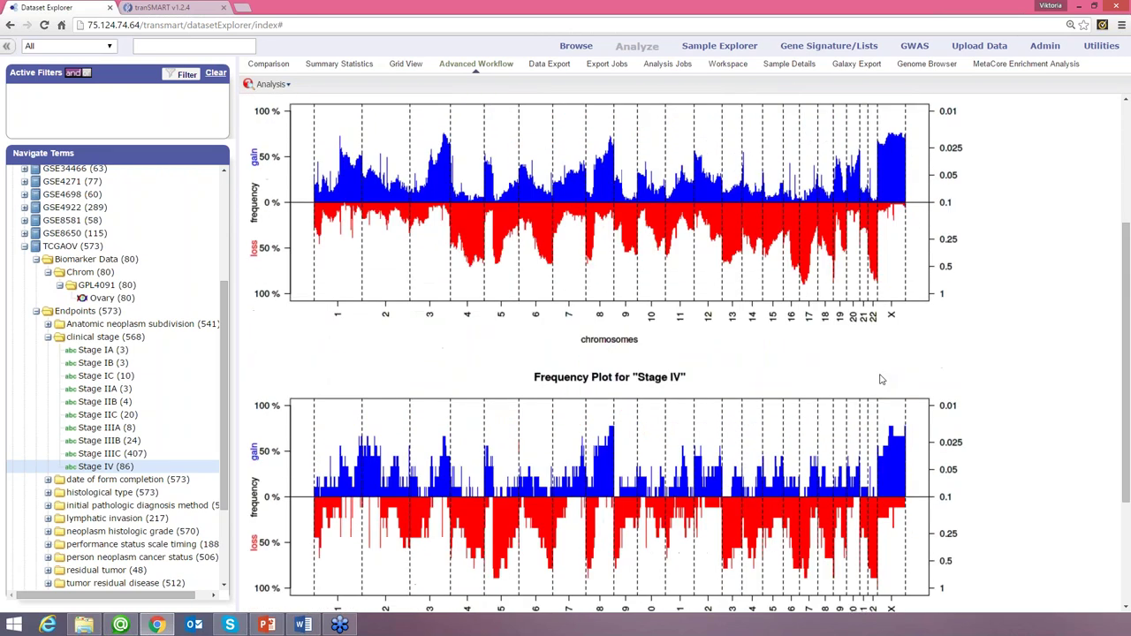
{"action": "scroll", "coordinate": [880, 379], "scroll_direction": "up", "scroll_amount": 5}
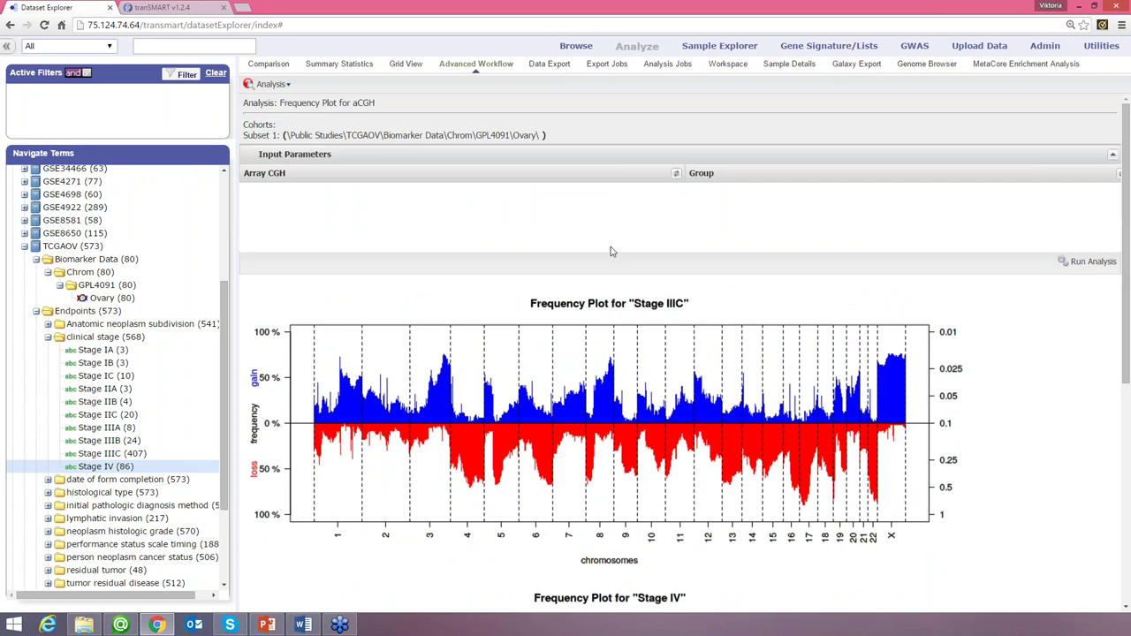
- Switch to Group Test for aCGH, with the Ovary node as region and Stage IIIC and Stage IV as groups
{"action": "left_click", "coordinate": [279, 85]}
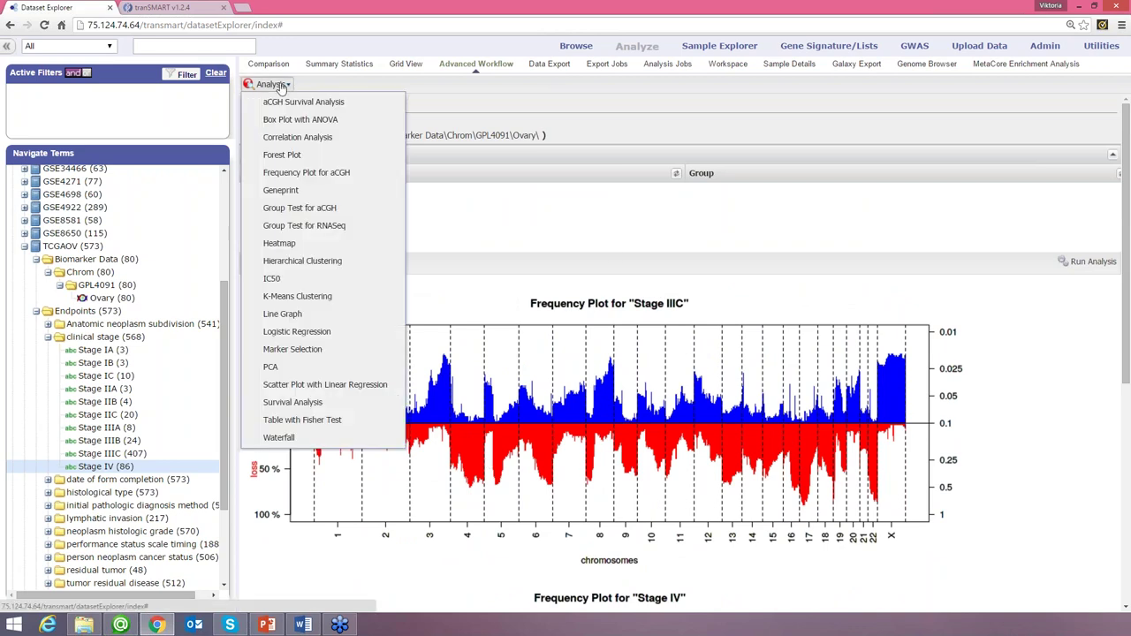
{"action": "left_click", "coordinate": [305, 207]}
{"action": "left_click", "coordinate": [612, 135]}
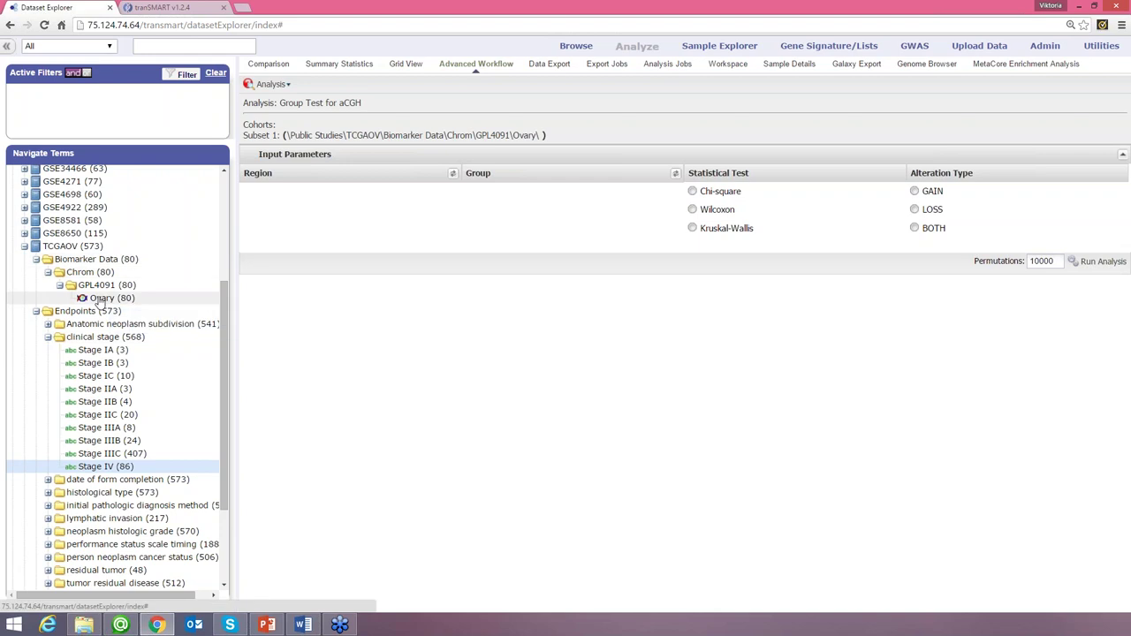
{"action": "left_click_drag", "start_coordinate": [100, 300], "coordinate": [254, 198]}
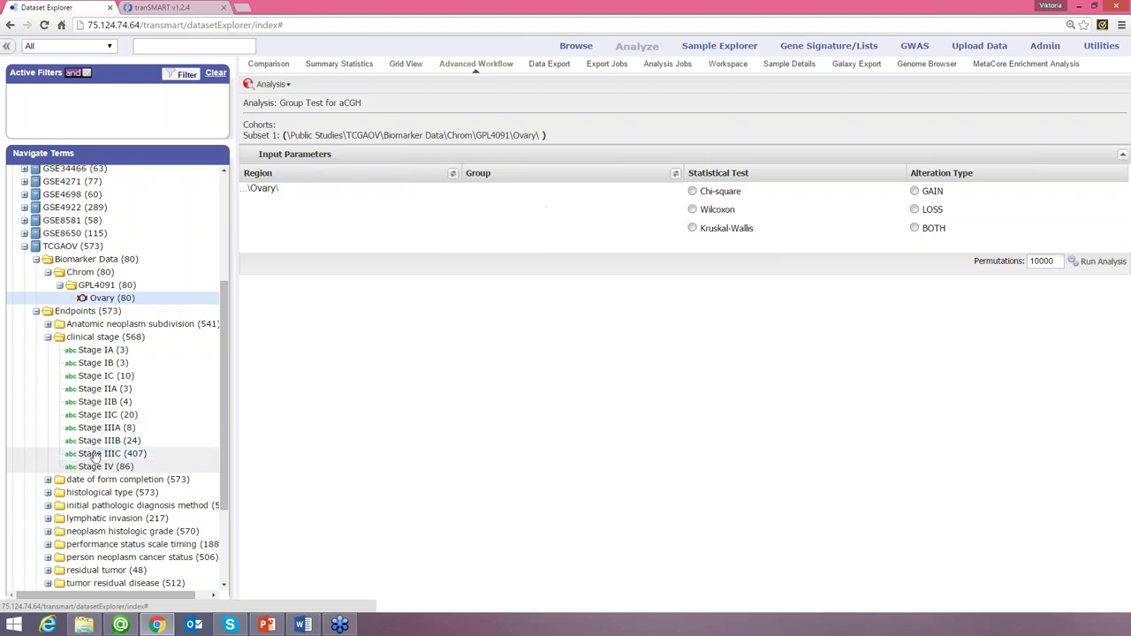
{"action": "left_click_drag", "start_coordinate": [93, 456], "coordinate": [481, 205]}
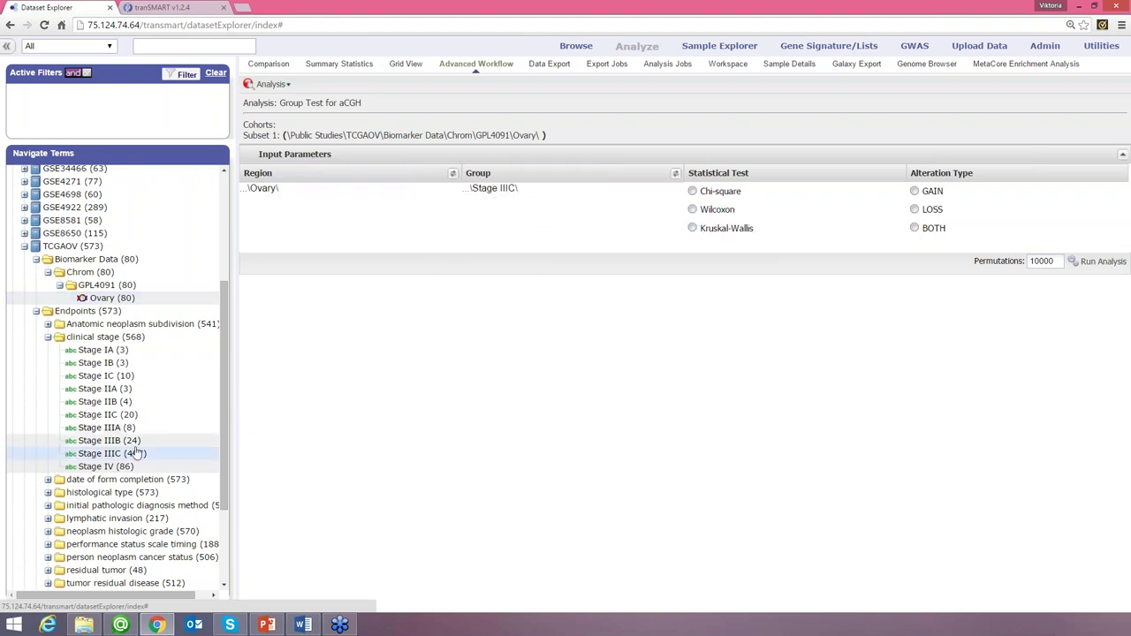
{"action": "left_click_drag", "start_coordinate": [111, 466], "coordinate": [530, 202]}
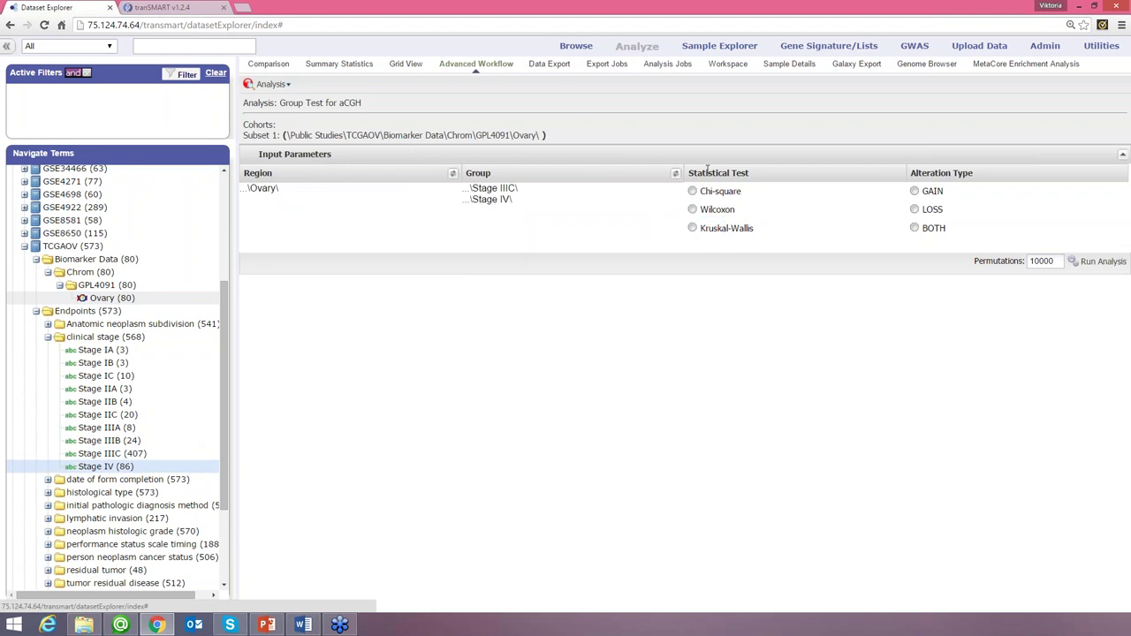
- Select the Wilcoxon statistical test and the LOSS alteration type, and run the group test in the background
{"action": "mouse_move", "coordinate": [707, 175]}
{"action": "mouse_move", "coordinate": [709, 209]}
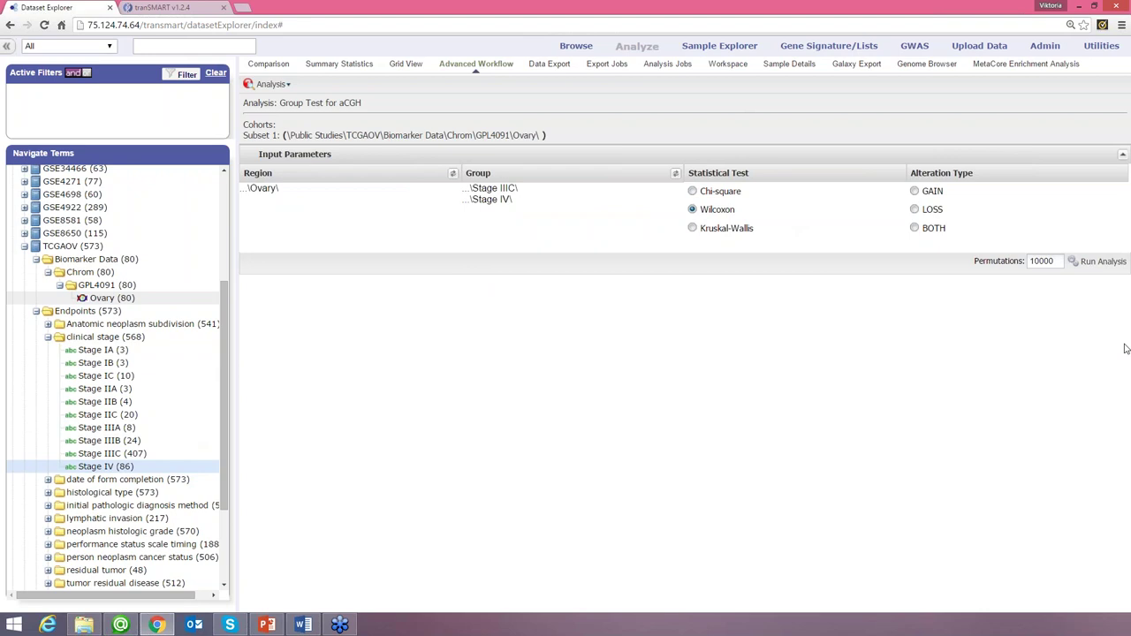
{"action": "left_click", "coordinate": [915, 228]}
{"action": "left_click", "coordinate": [915, 210]}
{"action": "left_click", "coordinate": [1100, 261]}
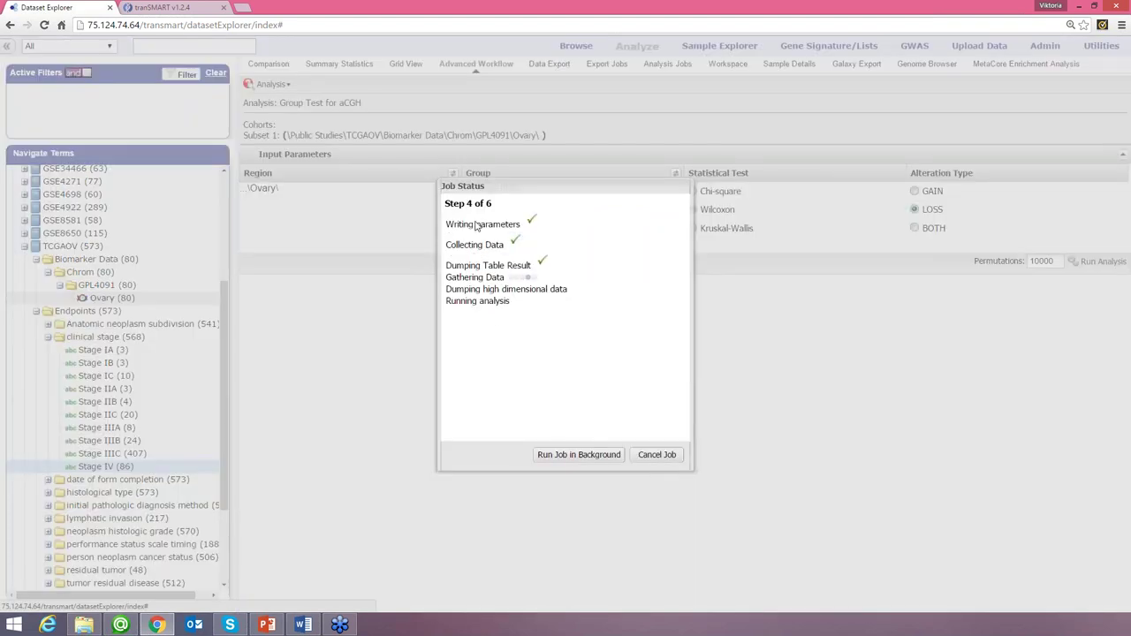
{"action": "left_click", "coordinate": [583, 454]}
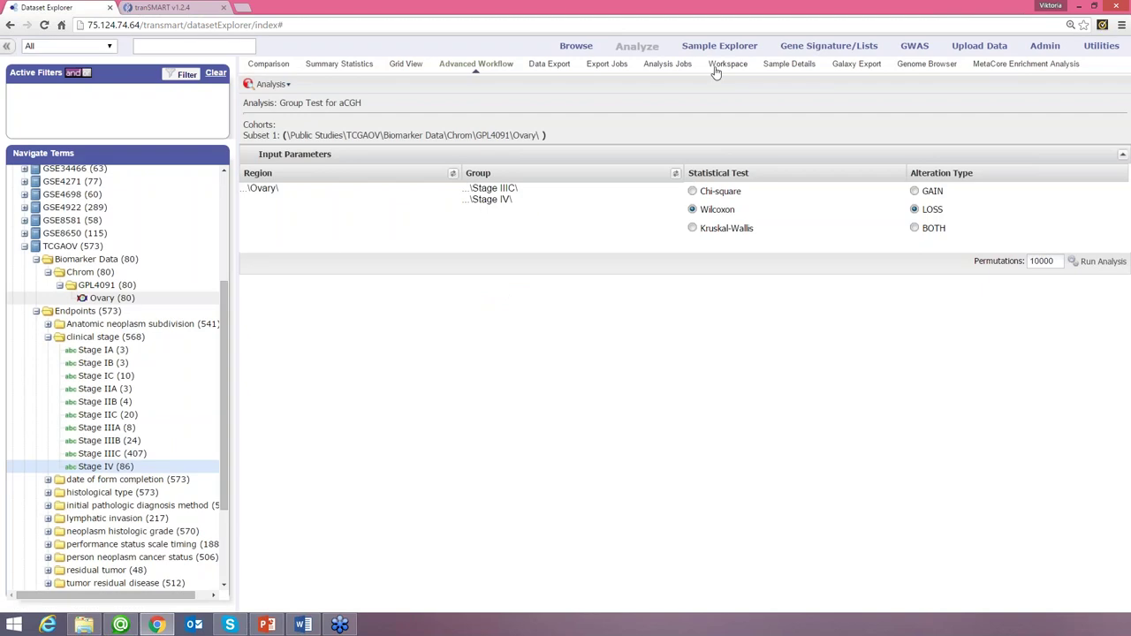
- Open the completed job aCGHgroupTest-111123 from the analysis jobs list and view its result table and plot of losses
{"action": "left_click", "coordinate": [652, 63]}
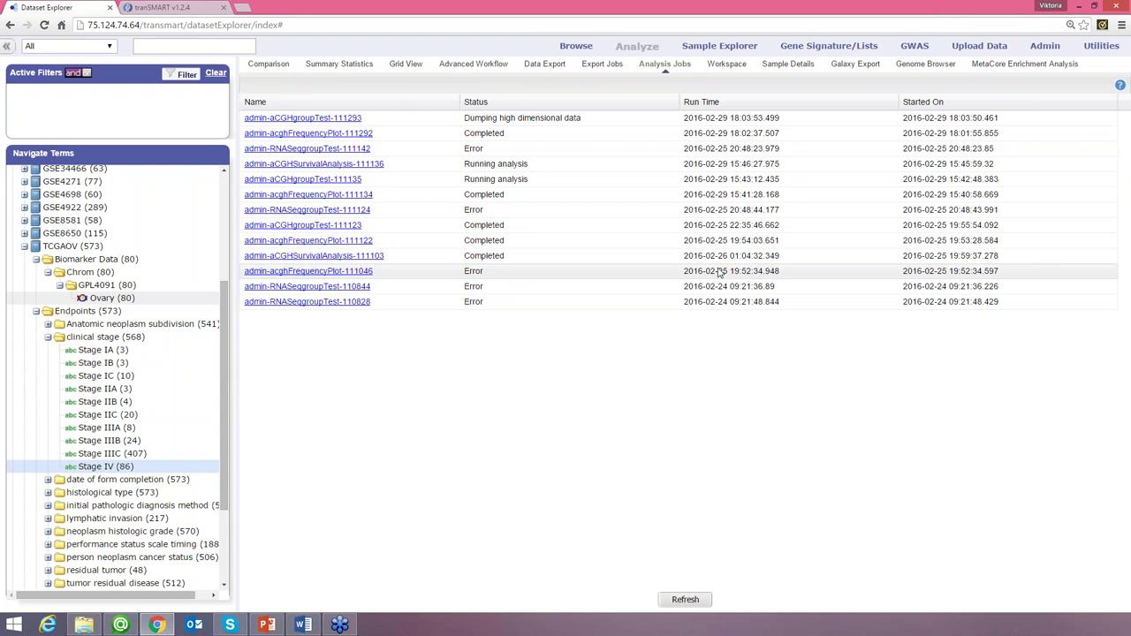
{"action": "left_click", "coordinate": [317, 180]}
{"action": "left_click", "coordinate": [569, 345]}
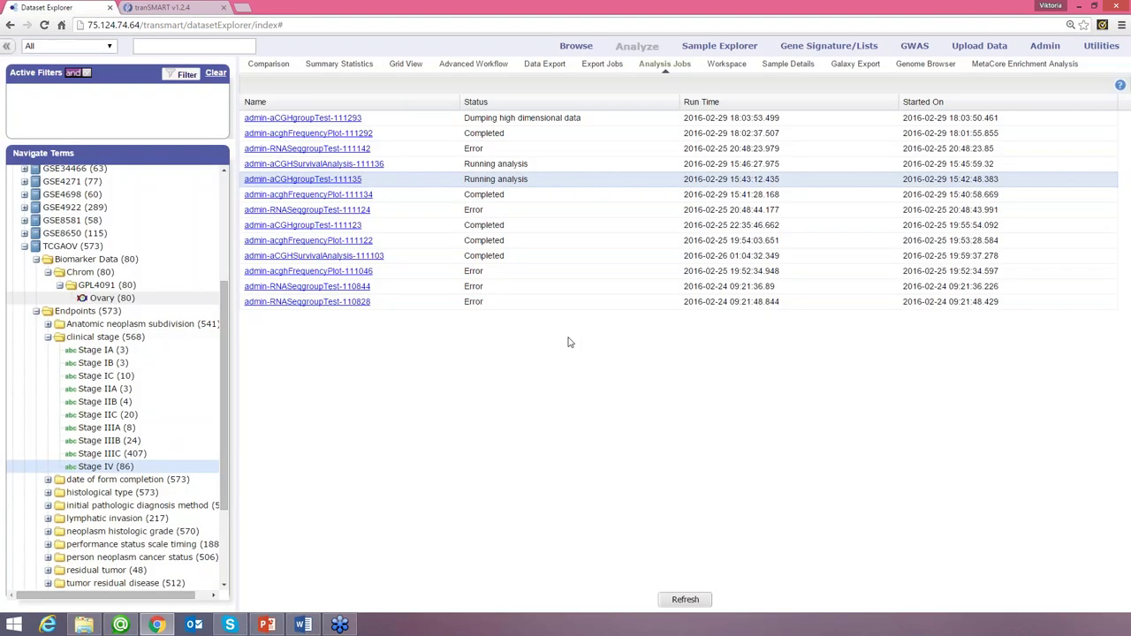
{"action": "left_click", "coordinate": [302, 225]}
{"action": "scroll", "coordinate": [566, 265], "scroll_direction": "down", "scroll_amount": 1}
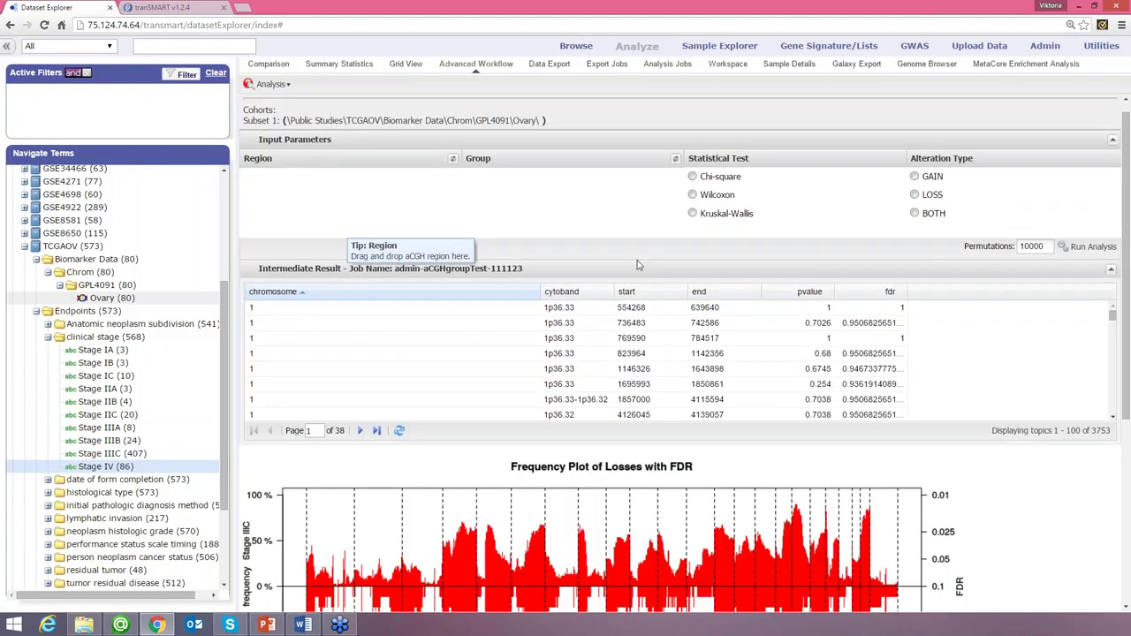
- Examine the group test result table, the frequency plot of losses with FDR and the input parameters below it
{"action": "scroll", "coordinate": [623, 250], "scroll_direction": "up", "scroll_amount": 2}
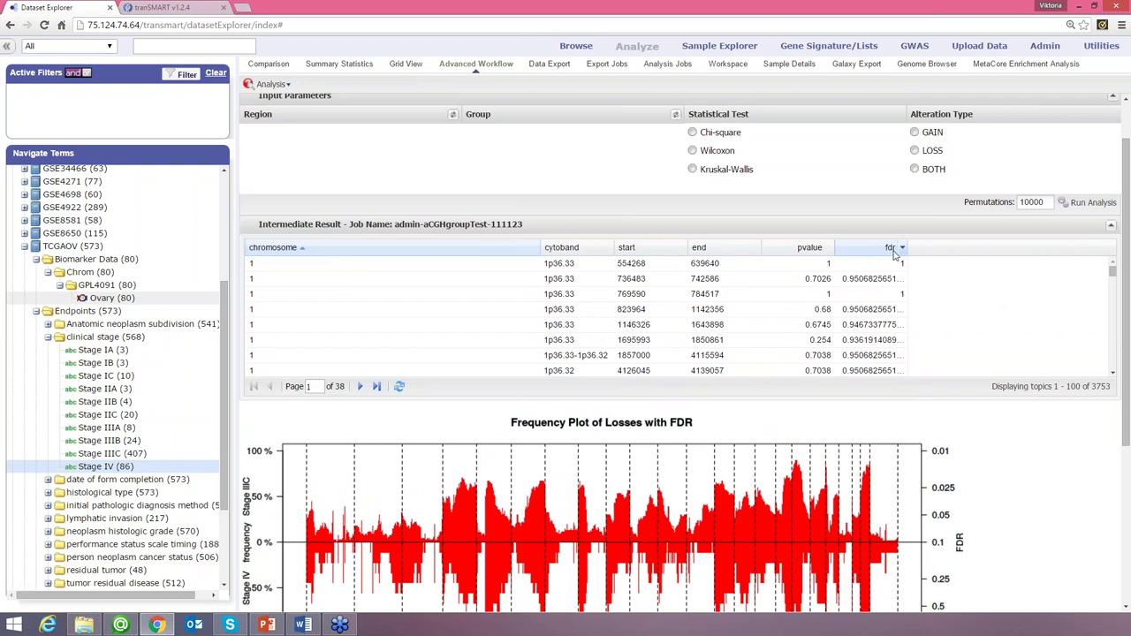
{"action": "scroll", "coordinate": [1115, 281], "scroll_direction": "down", "scroll_amount": 1}
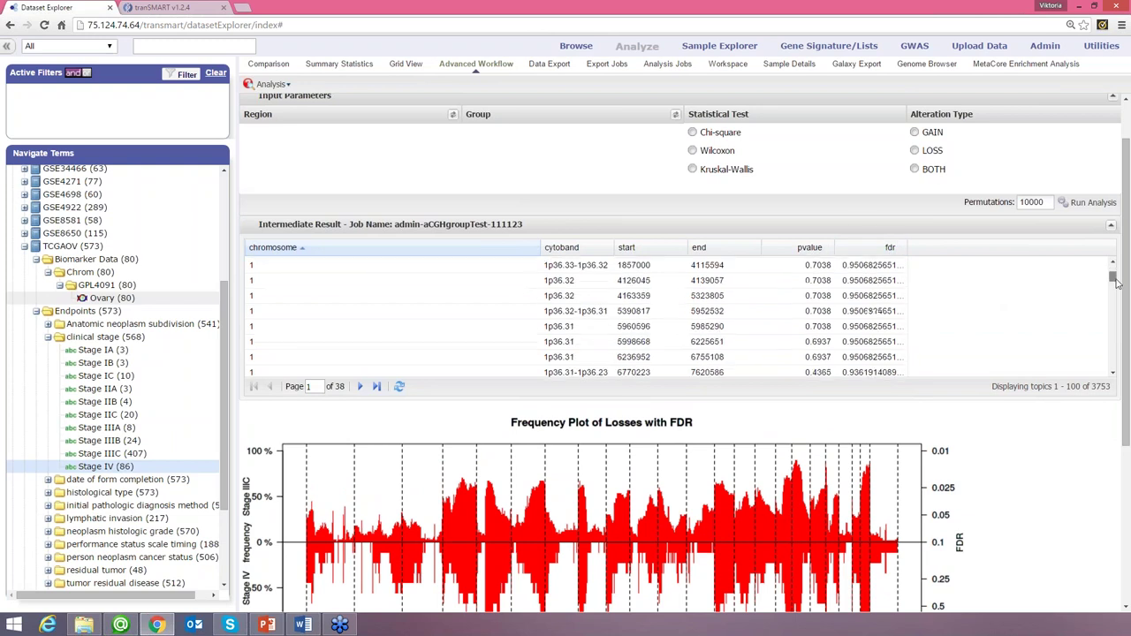
{"action": "scroll", "coordinate": [1045, 446], "scroll_direction": "down", "scroll_amount": 1}
{"action": "scroll", "coordinate": [1045, 446], "scroll_direction": "down", "scroll_amount": 5}
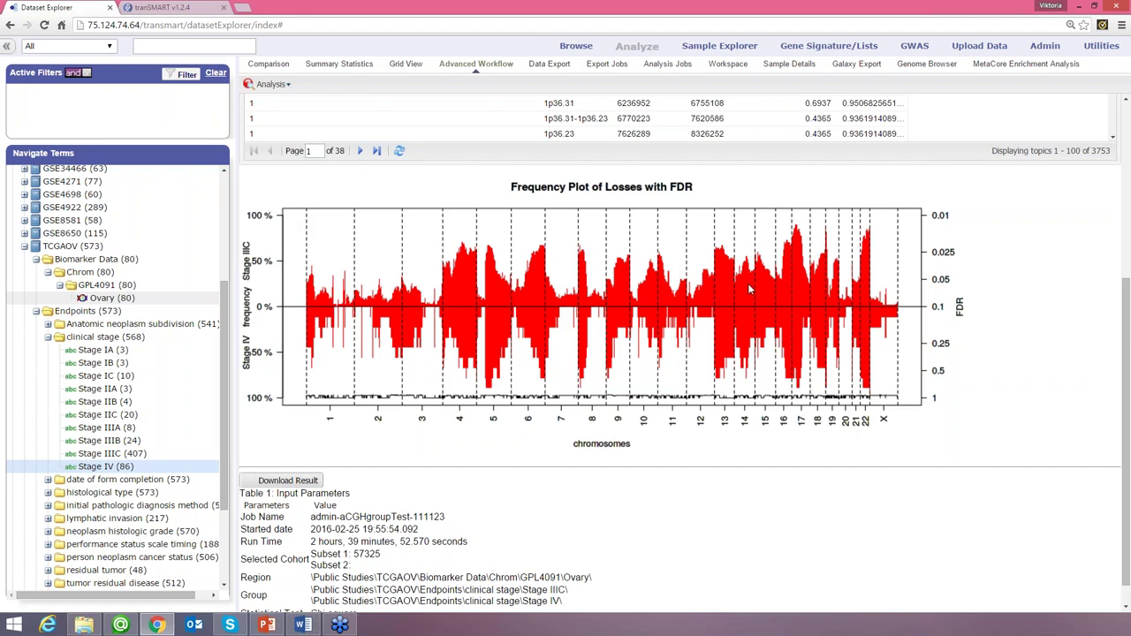
{"action": "scroll", "coordinate": [748, 283], "scroll_direction": "up", "scroll_amount": 3}
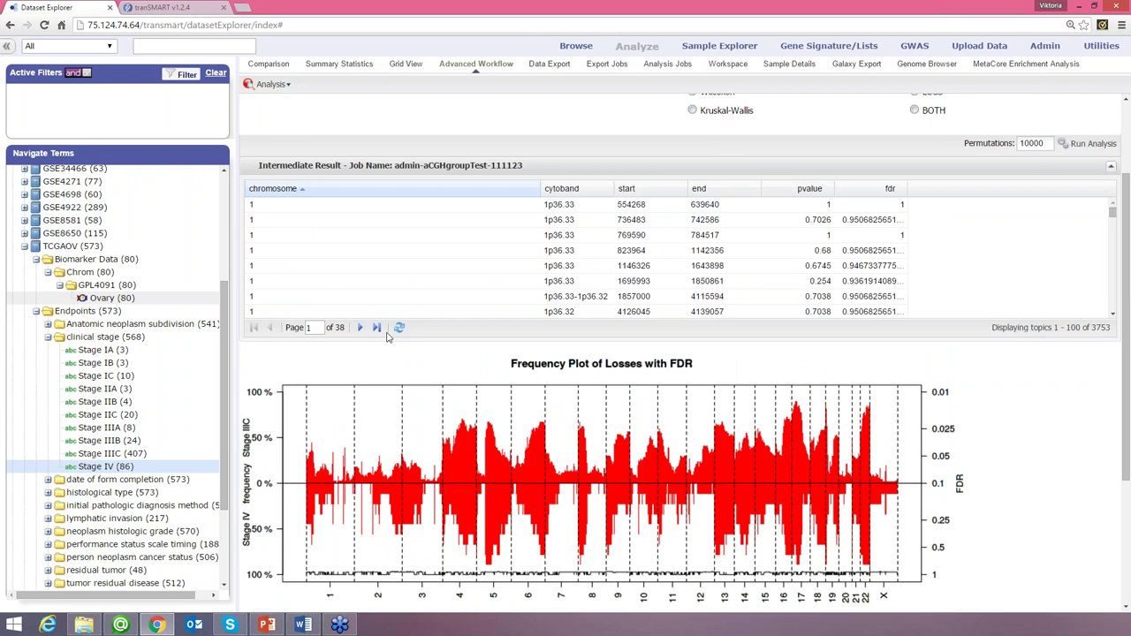
{"action": "scroll", "coordinate": [386, 336], "scroll_direction": "up", "scroll_amount": 1}
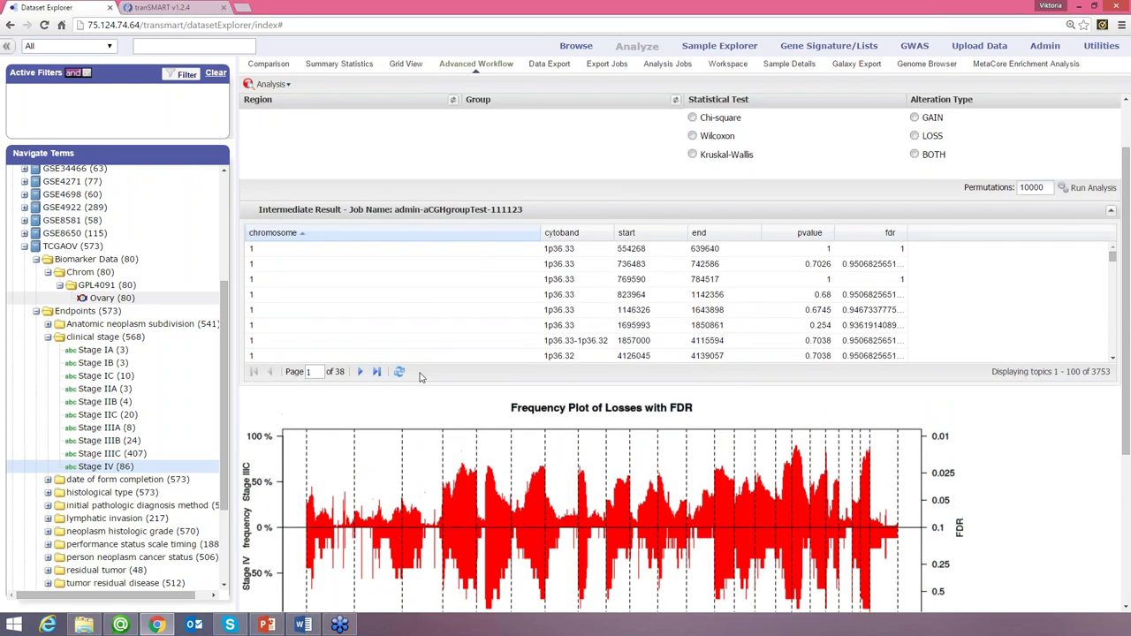
{"action": "scroll", "coordinate": [455, 362], "scroll_direction": "down", "scroll_amount": 3}
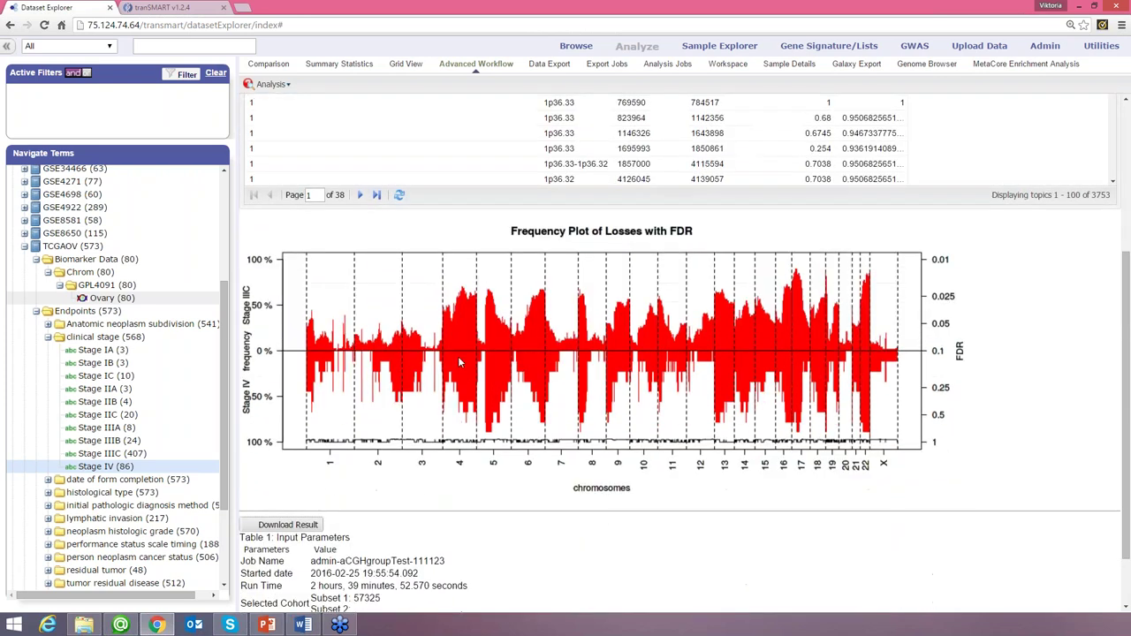
{"action": "scroll", "coordinate": [457, 356], "scroll_direction": "down", "scroll_amount": 1}
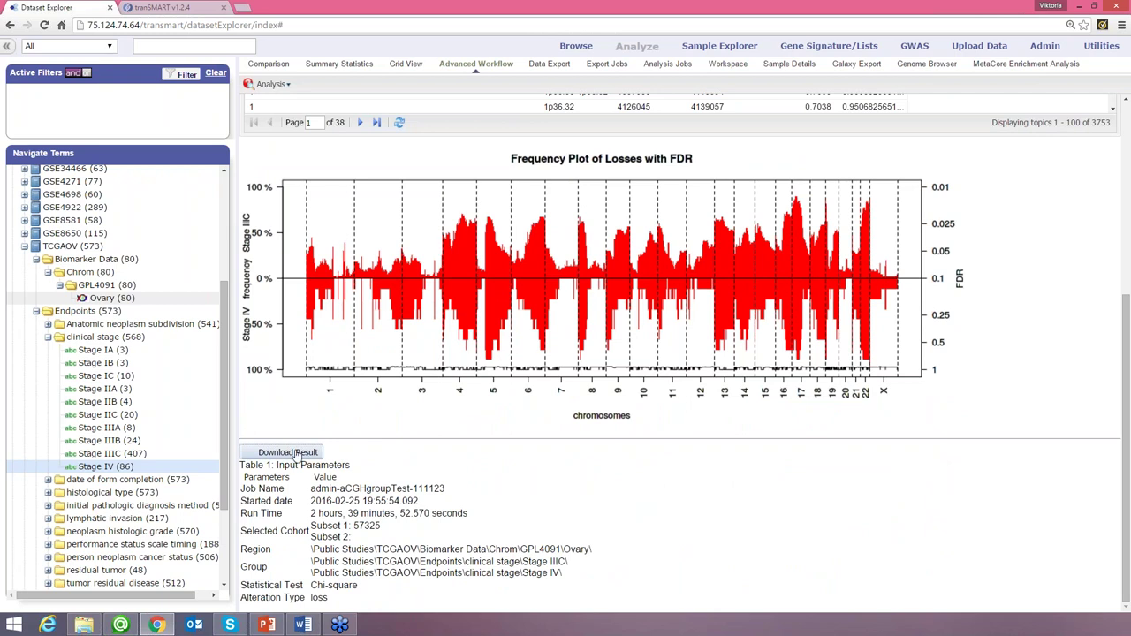
{"action": "scroll", "coordinate": [792, 353], "scroll_direction": "up", "scroll_amount": 2}
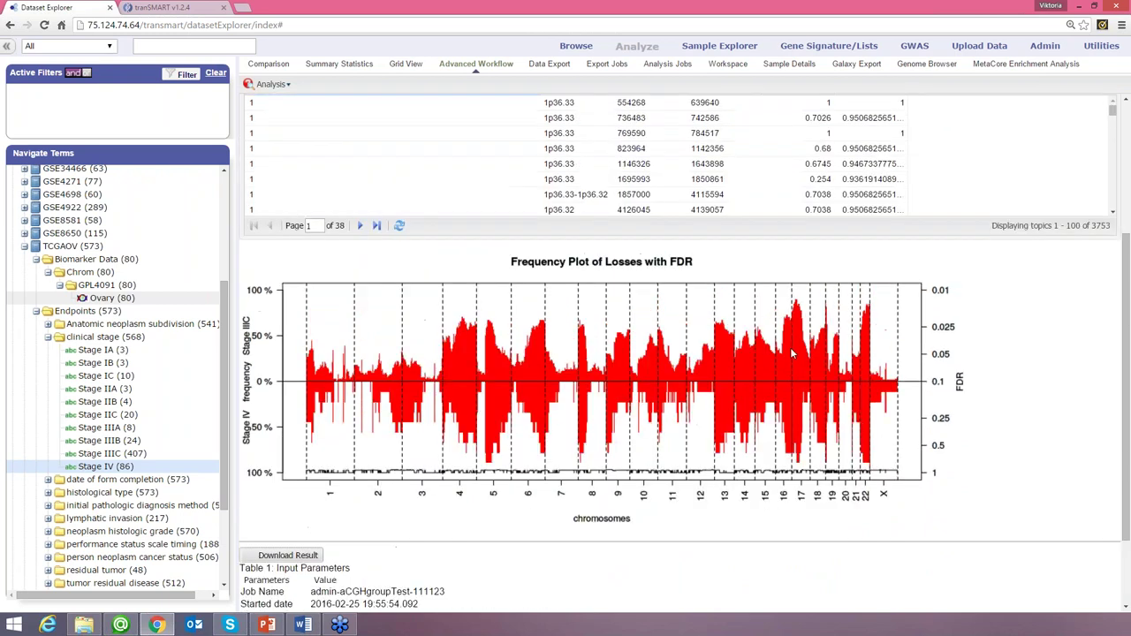
{"action": "scroll", "coordinate": [790, 347], "scroll_direction": "up", "scroll_amount": 2}
- Sort the group test result table by pvalue, trying descending order before settling on ascending, and review the sorted regions
{"action": "left_click", "coordinate": [829, 204]}
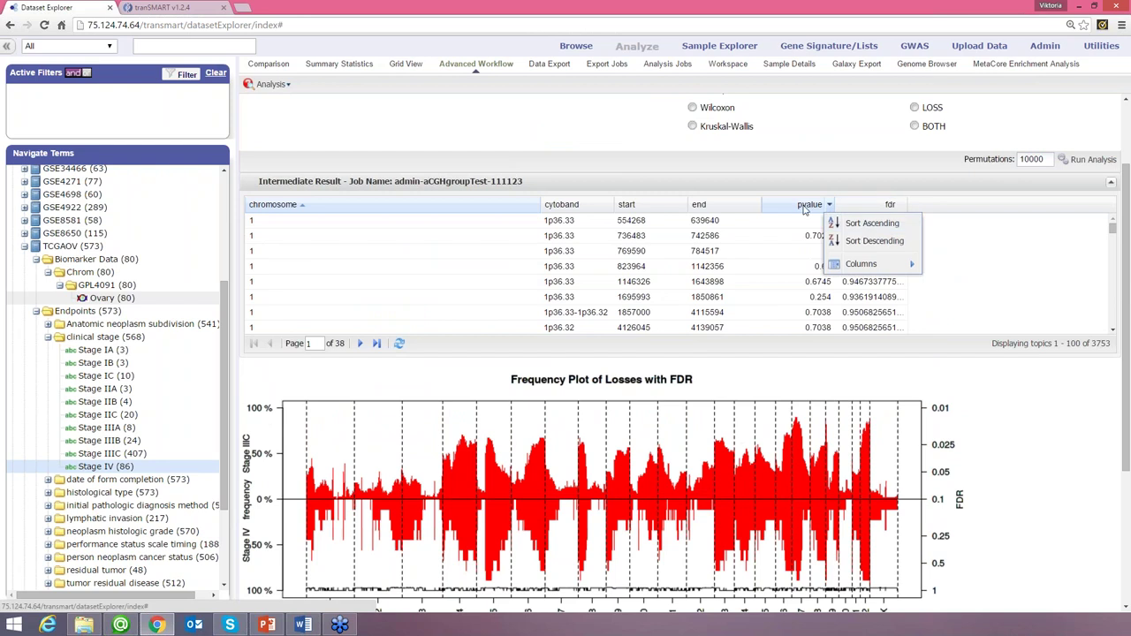
{"action": "left_click", "coordinate": [855, 241]}
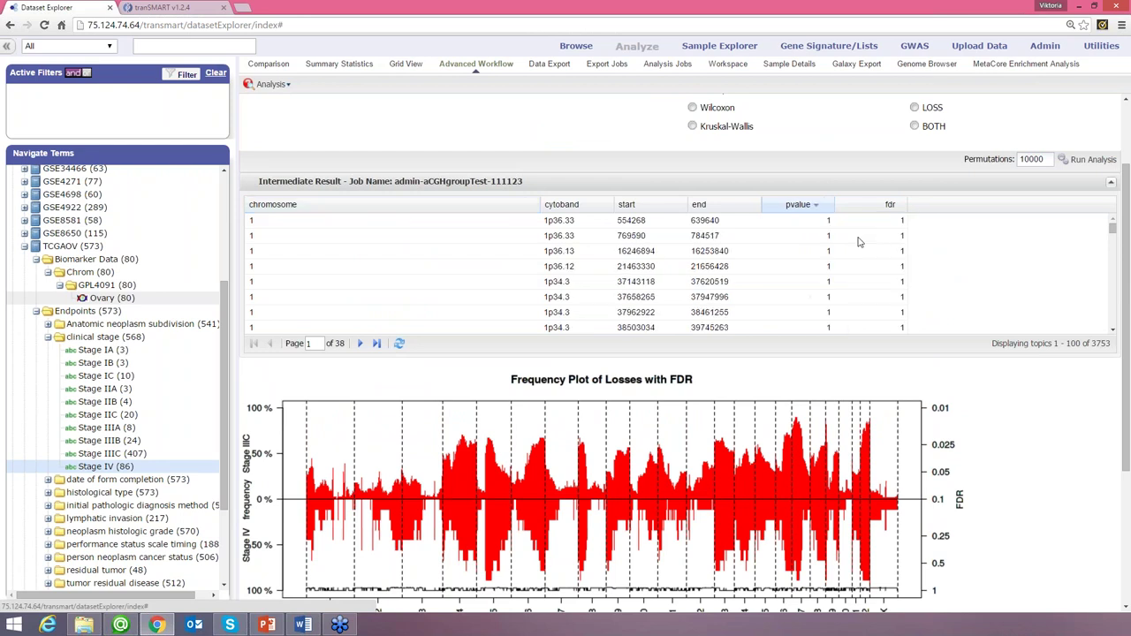
{"action": "left_click", "coordinate": [828, 205]}
{"action": "left_click", "coordinate": [839, 223]}
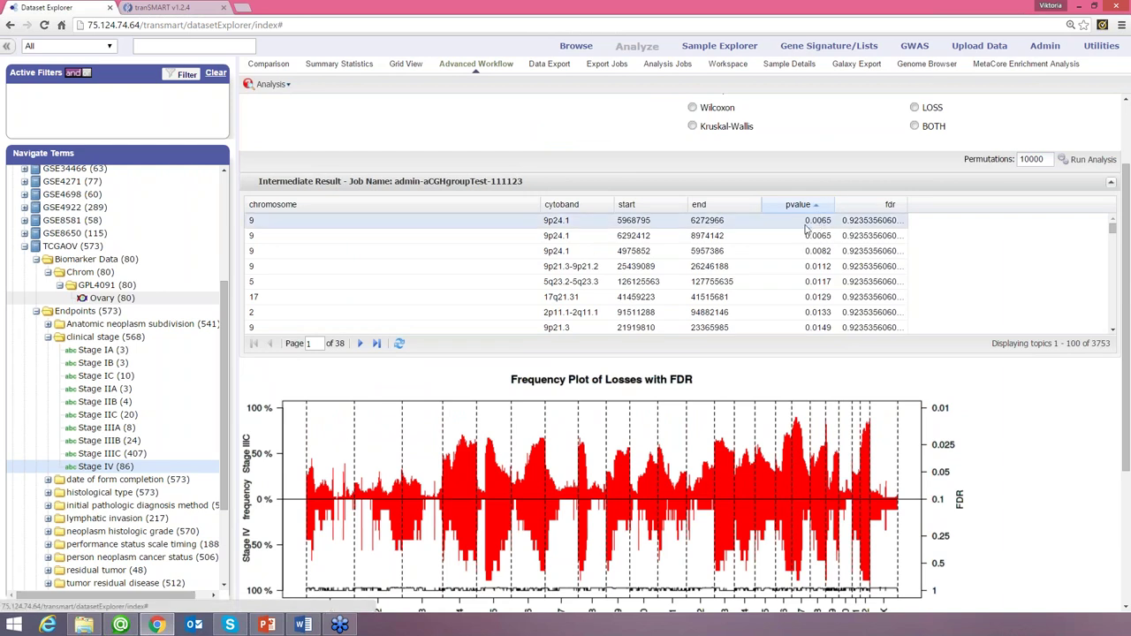
{"action": "scroll", "coordinate": [822, 248], "scroll_direction": "down", "scroll_amount": 3}
{"action": "scroll", "coordinate": [804, 286], "scroll_direction": "up", "scroll_amount": 3}
{"action": "scroll", "coordinate": [775, 289], "scroll_direction": "up", "scroll_amount": 3}
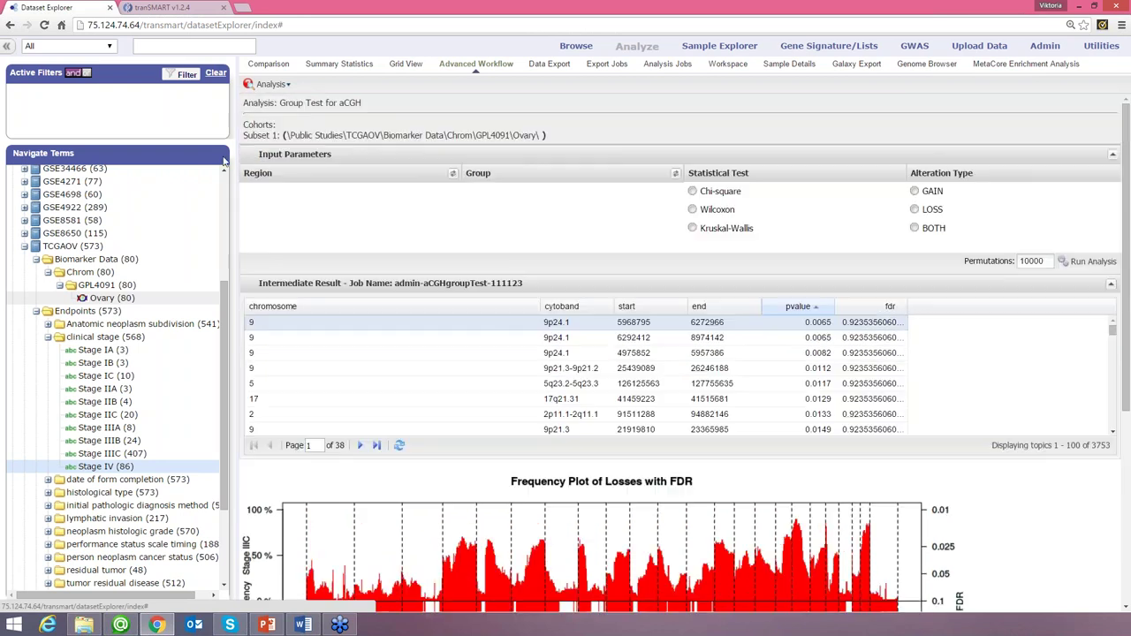
- Set up an aCGH Survival Analysis with Ovary as region, days to death as survival time and LIVING as censoring variable
{"action": "left_click", "coordinate": [289, 85]}
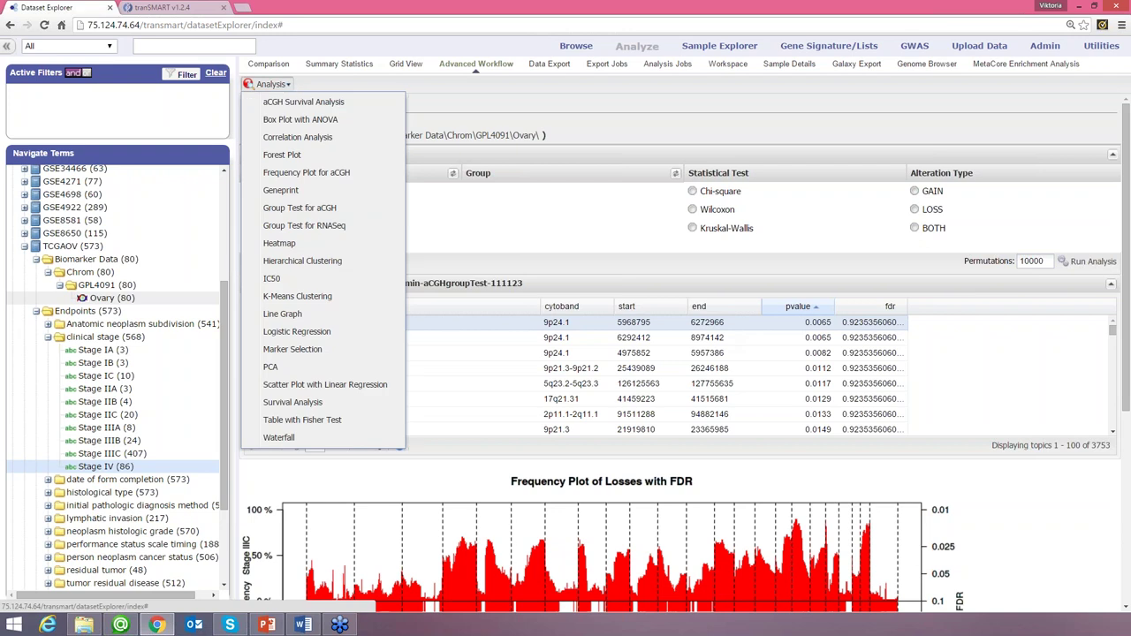
{"action": "left_click", "coordinate": [296, 105]}
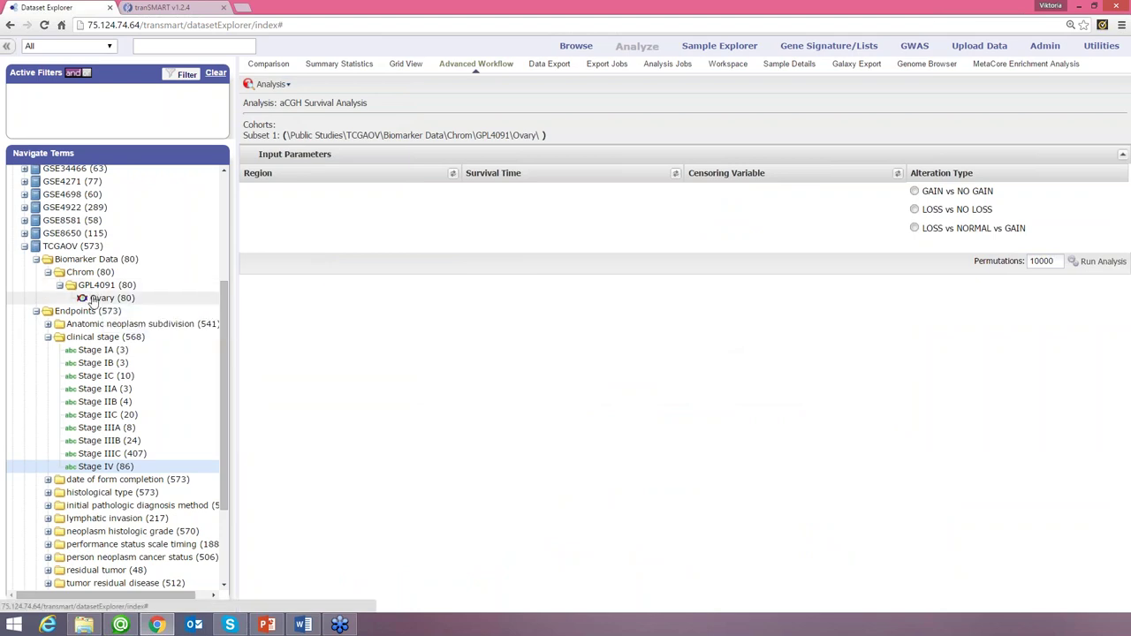
{"action": "left_click_drag", "start_coordinate": [91, 300], "coordinate": [269, 196]}
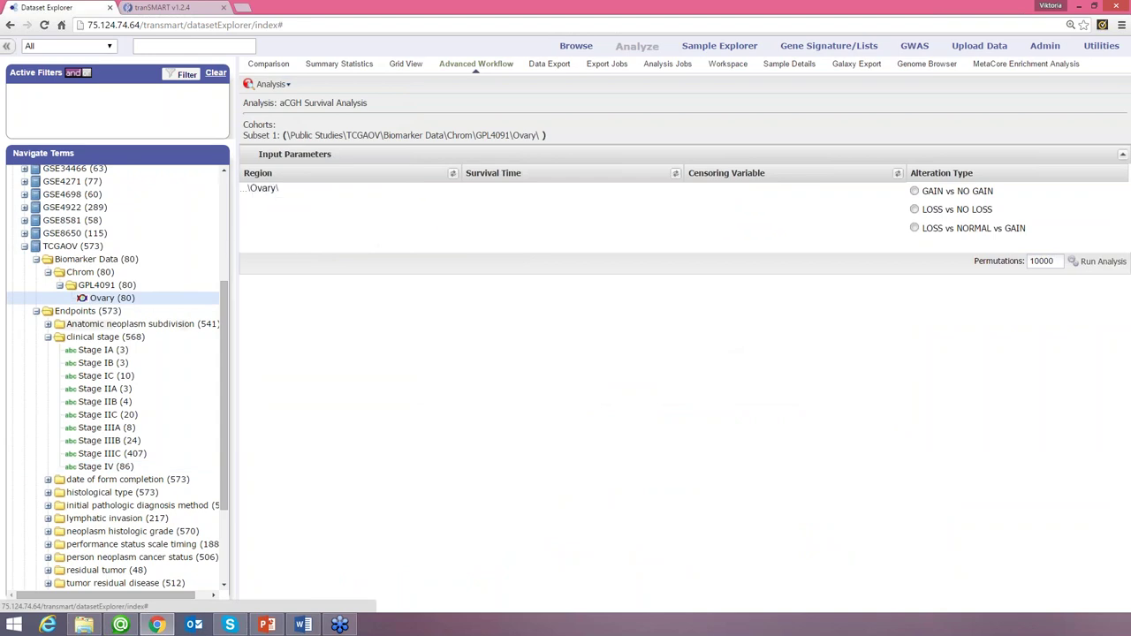
{"action": "left_click", "coordinate": [47, 338]}
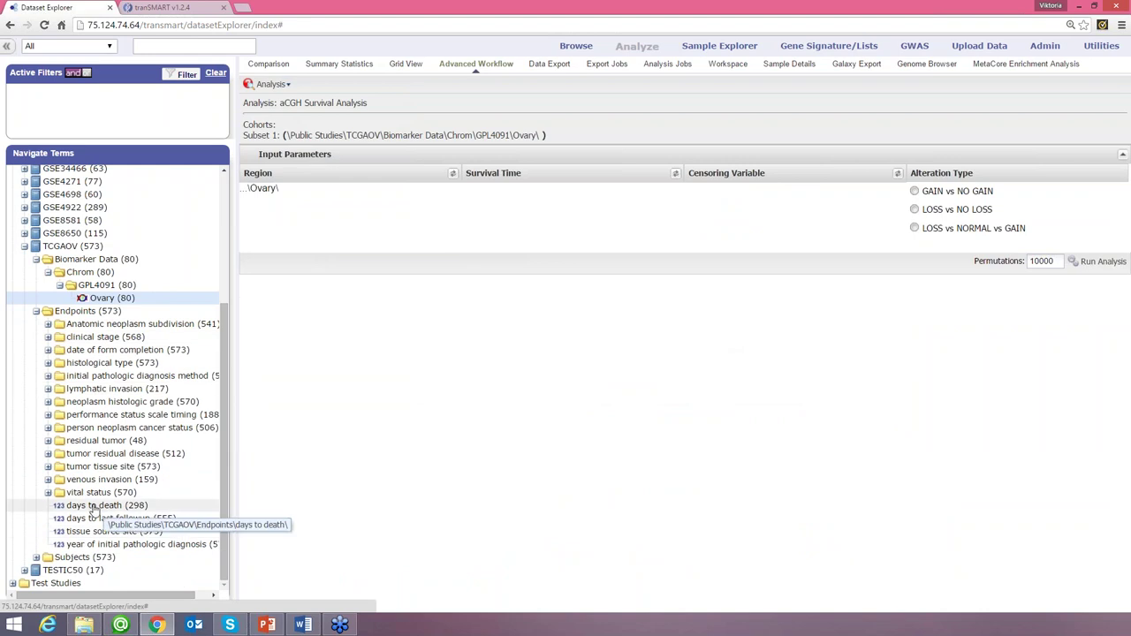
{"action": "left_click_drag", "start_coordinate": [93, 509], "coordinate": [521, 187]}
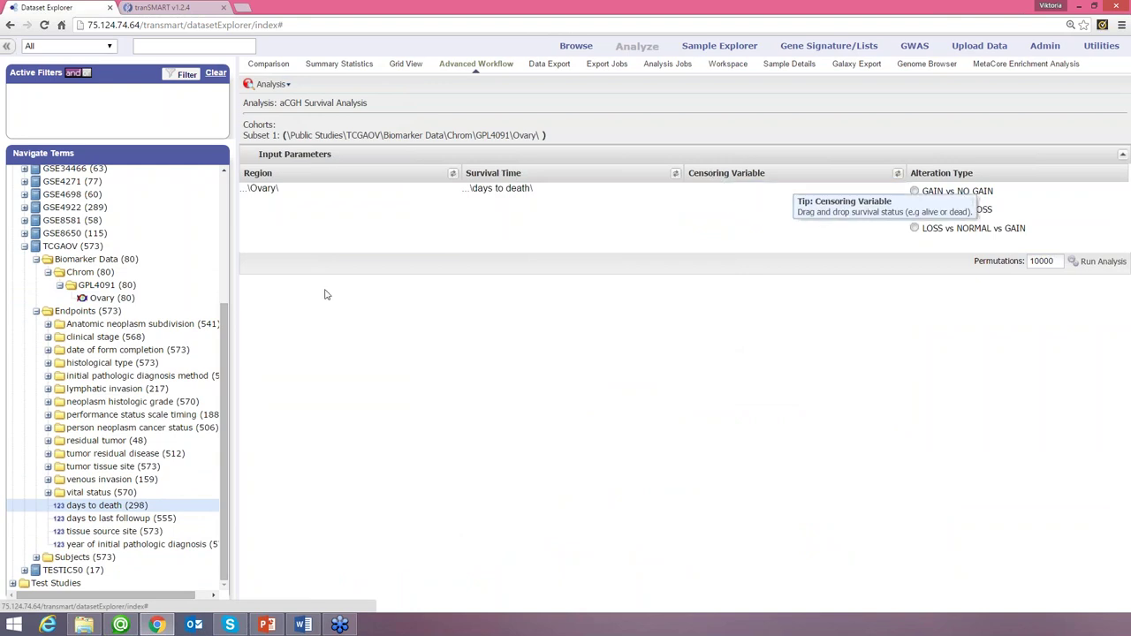
{"action": "left_click", "coordinate": [48, 495]}
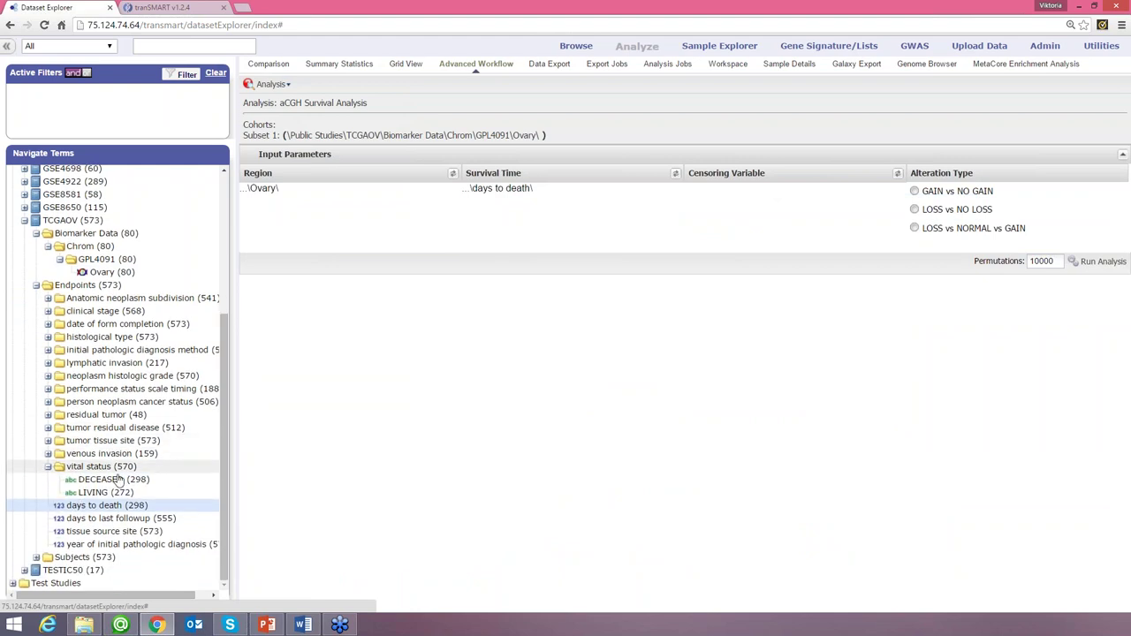
{"action": "left_click_drag", "start_coordinate": [96, 492], "coordinate": [729, 207]}
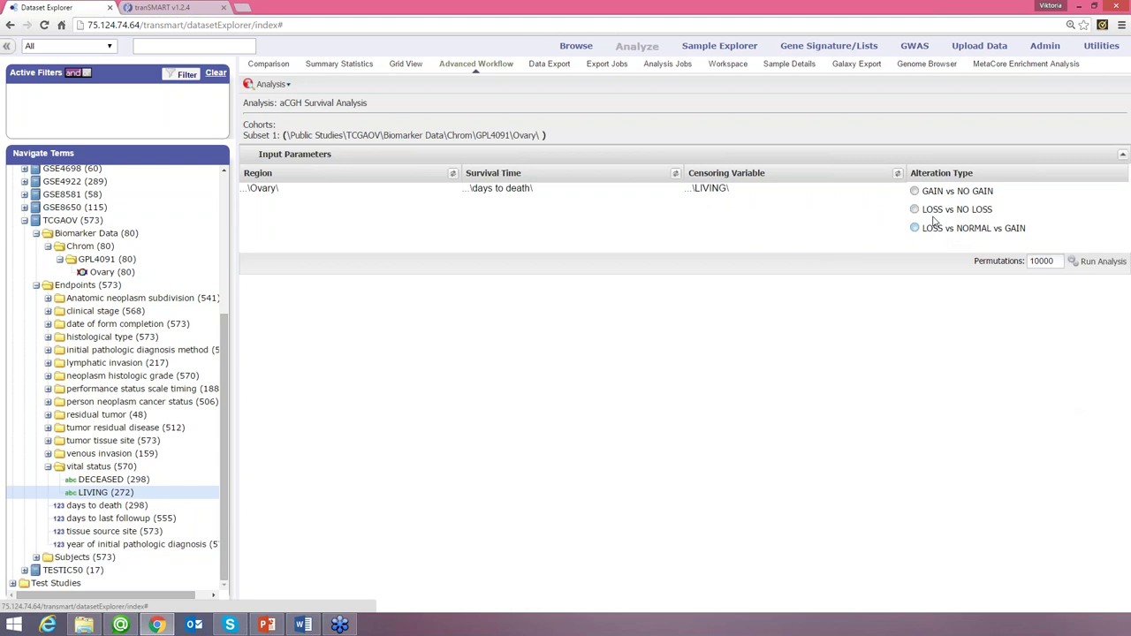
- Select the GAIN vs NO GAIN alteration type and run the aCGH survival analysis in the background
{"action": "left_click", "coordinate": [916, 192]}
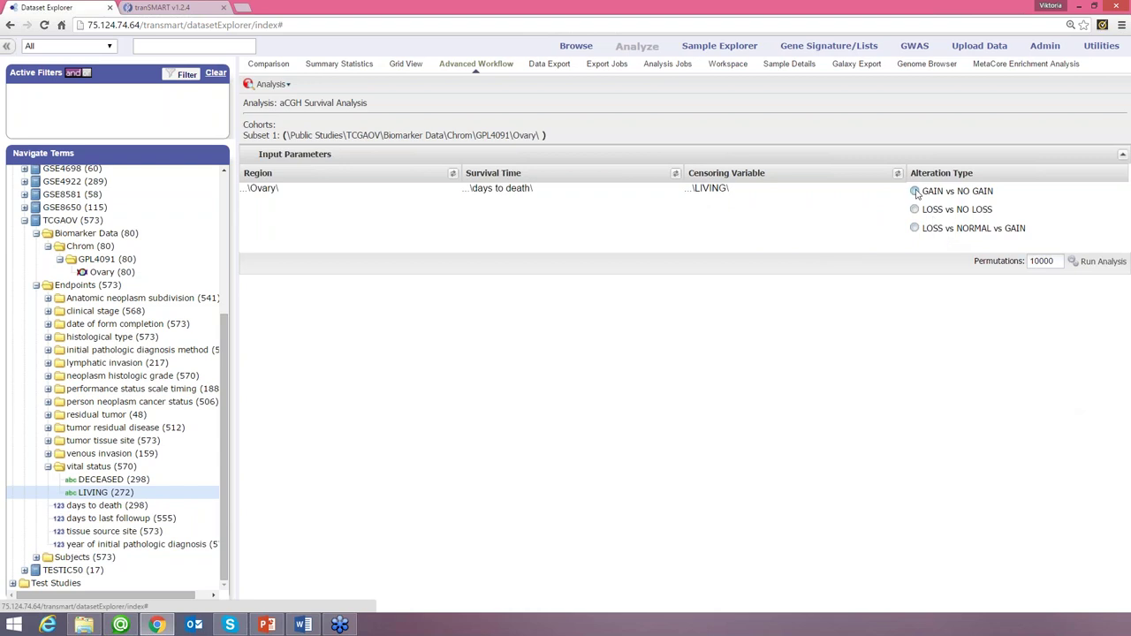
{"action": "left_click", "coordinate": [1118, 261]}
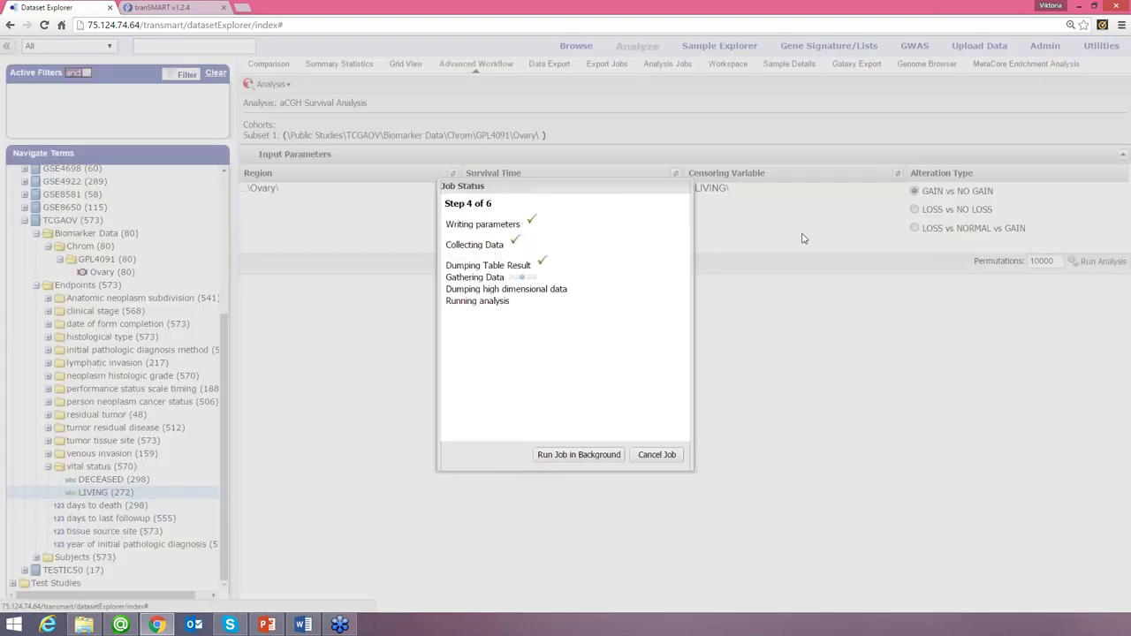
{"action": "left_click", "coordinate": [580, 455]}
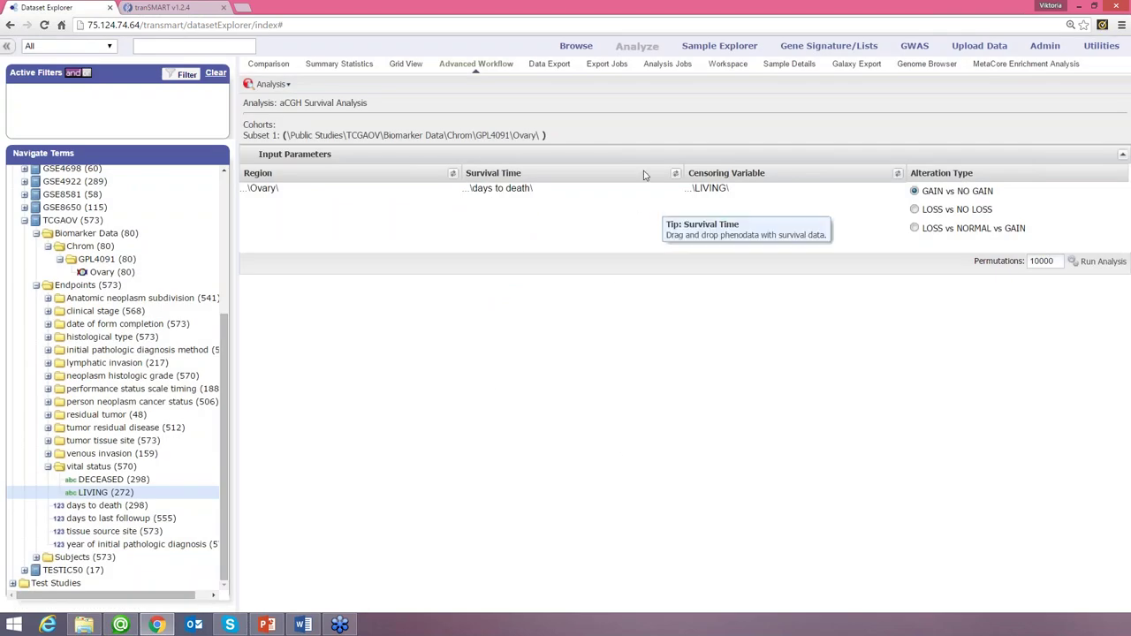
{"action": "left_click", "coordinate": [667, 66]}
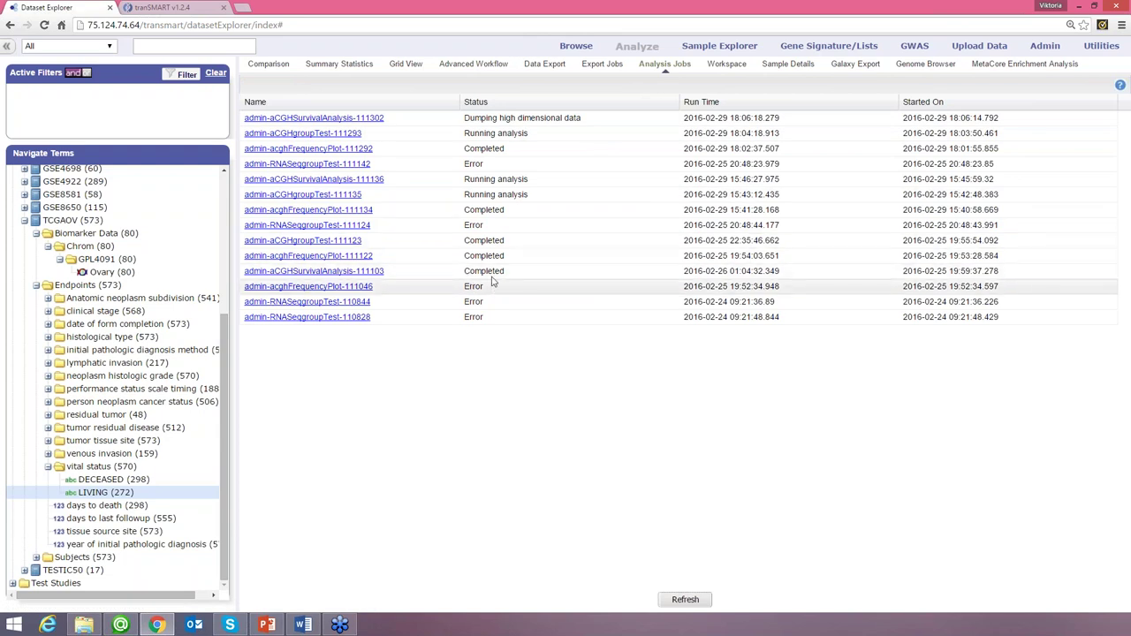
{"action": "left_click", "coordinate": [341, 271]}
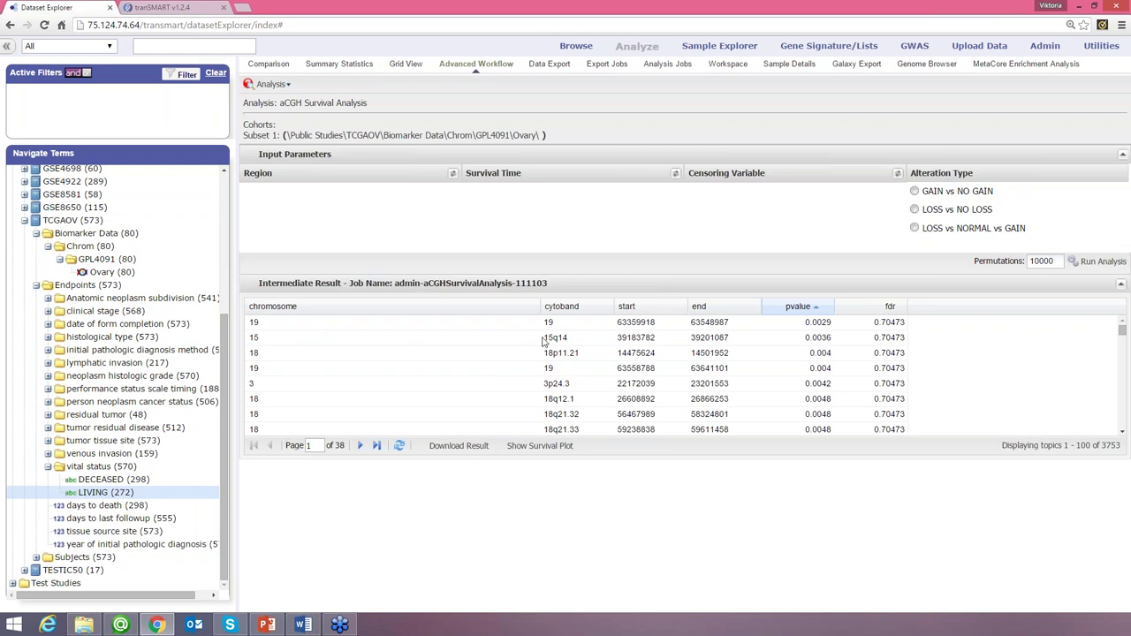
{"action": "left_click", "coordinate": [814, 326]}
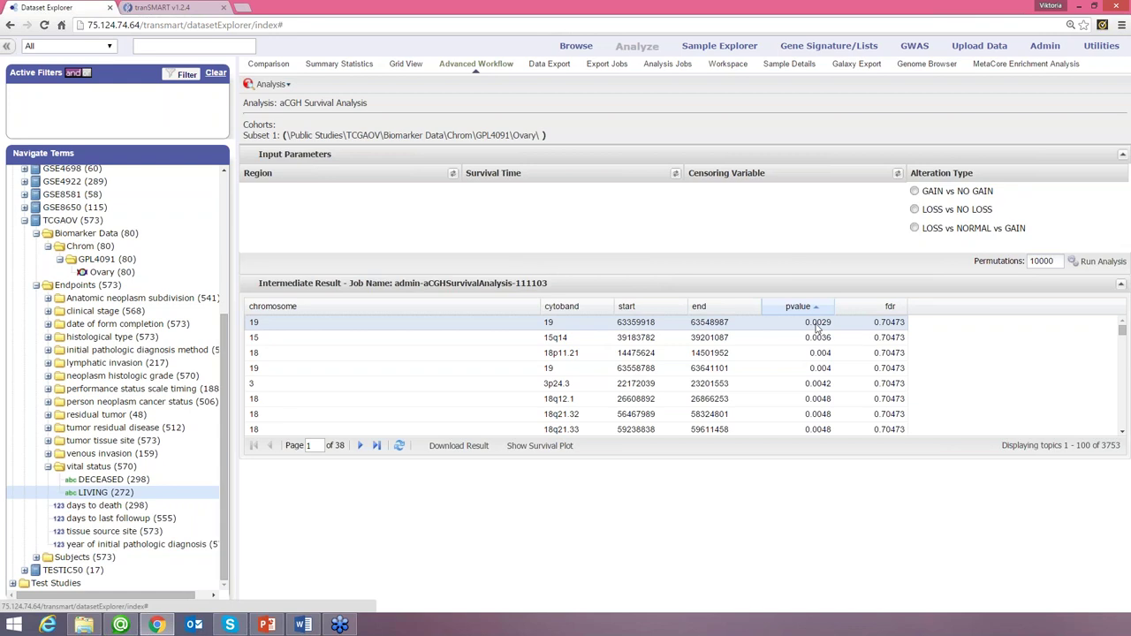
{"action": "left_click", "coordinate": [533, 448]}
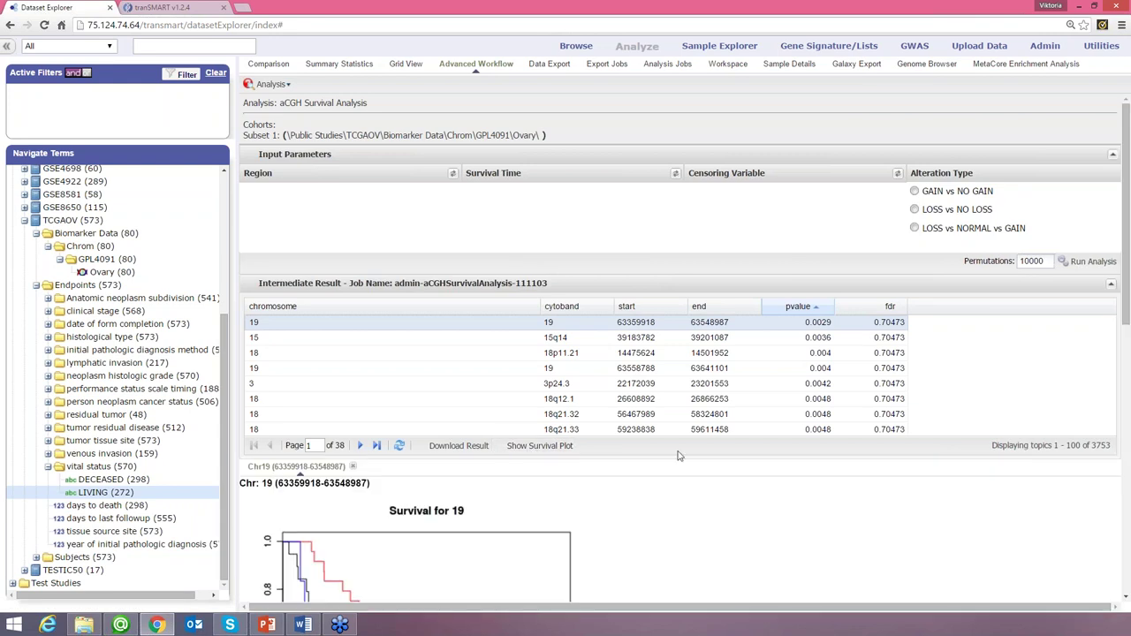
- Examine the chromosome 19 survival curves for loss, normal and gain, and look through the p-values and FDR in the result table
{"action": "scroll", "coordinate": [1119, 388], "scroll_direction": "down", "scroll_amount": 3}
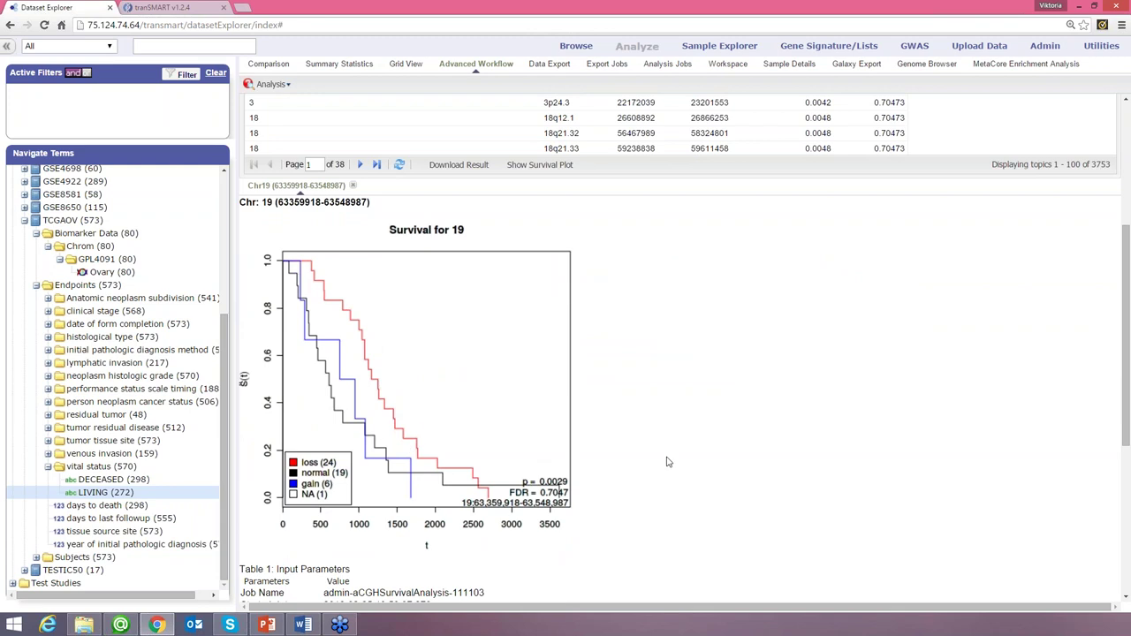
{"action": "scroll", "coordinate": [667, 462], "scroll_direction": "up", "scroll_amount": 1}
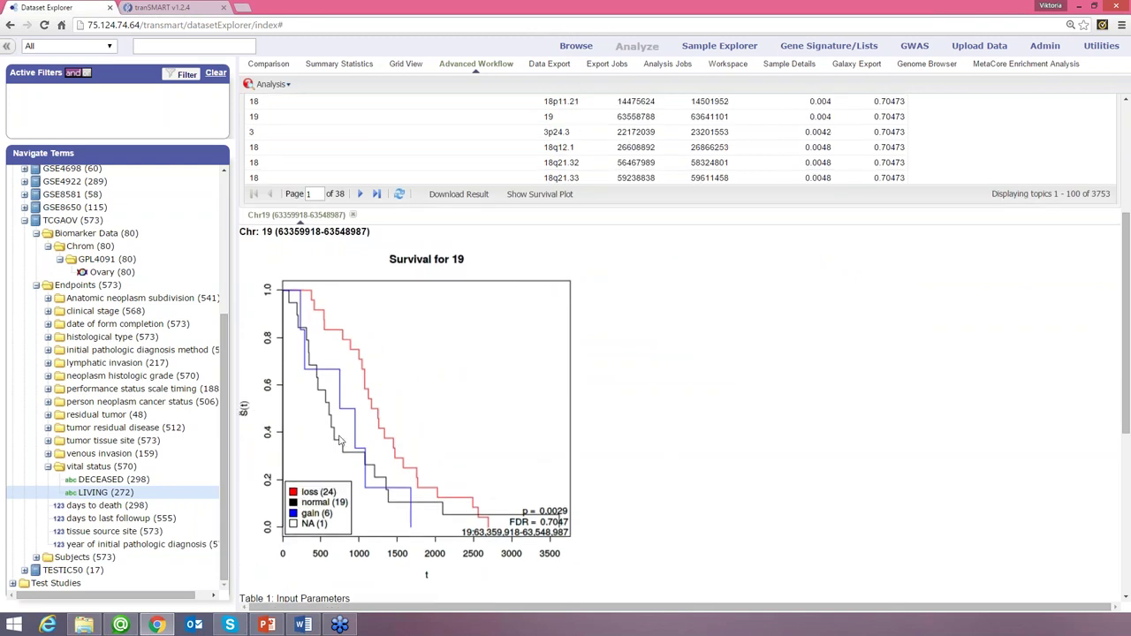
{"action": "scroll", "coordinate": [822, 428], "scroll_direction": "up", "scroll_amount": 5}
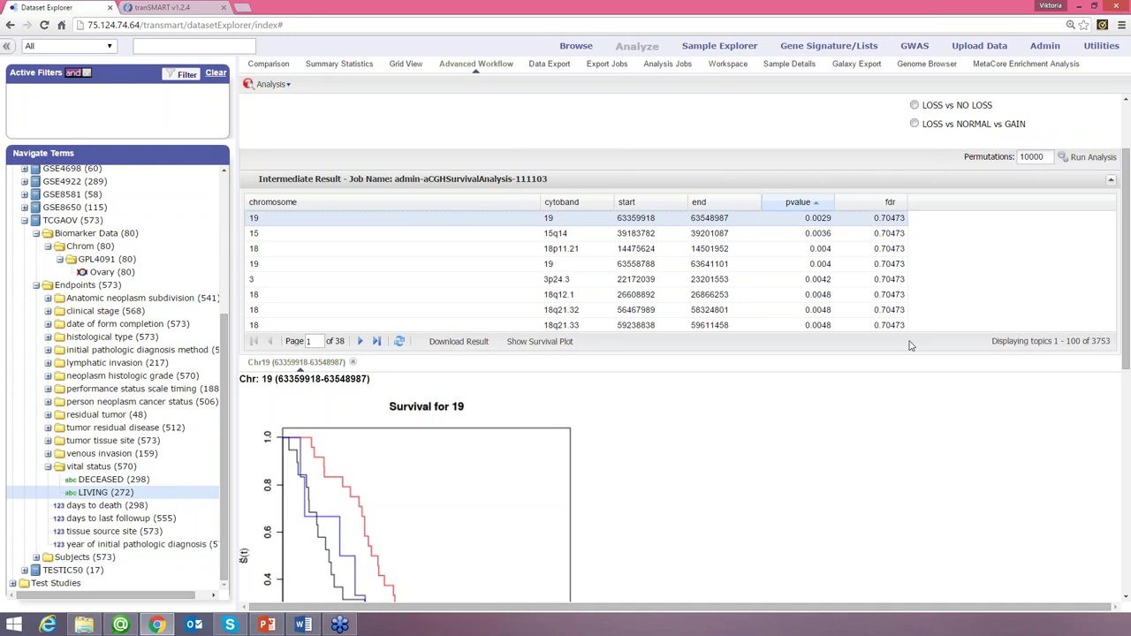
{"action": "scroll", "coordinate": [688, 289], "scroll_direction": "down", "scroll_amount": 3}
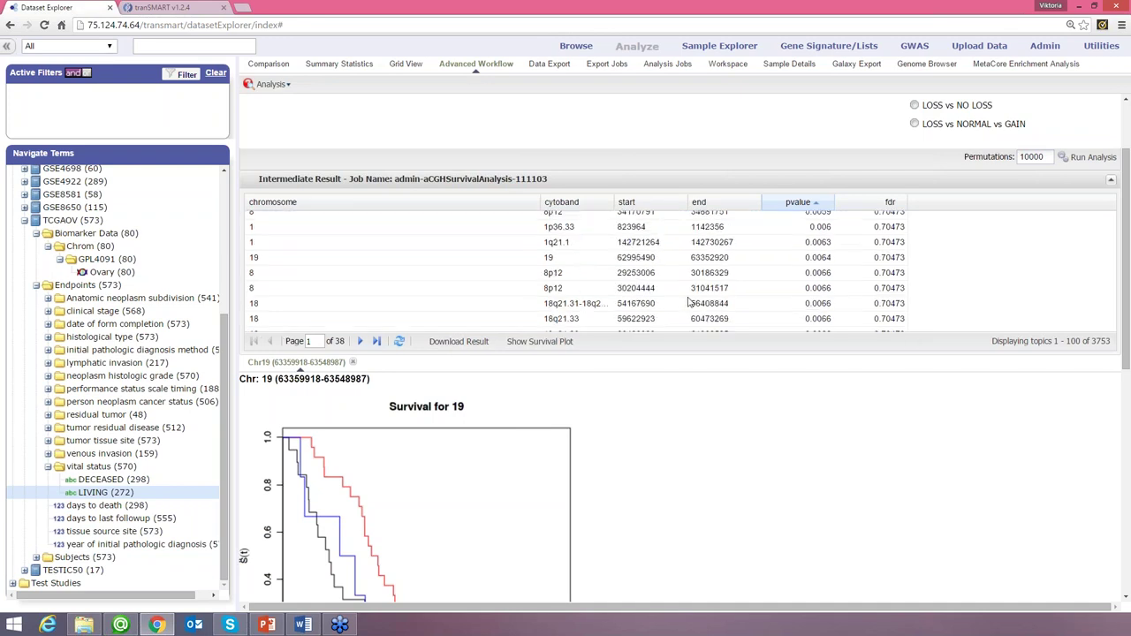
{"action": "scroll", "coordinate": [688, 302], "scroll_direction": "down", "scroll_amount": 10}
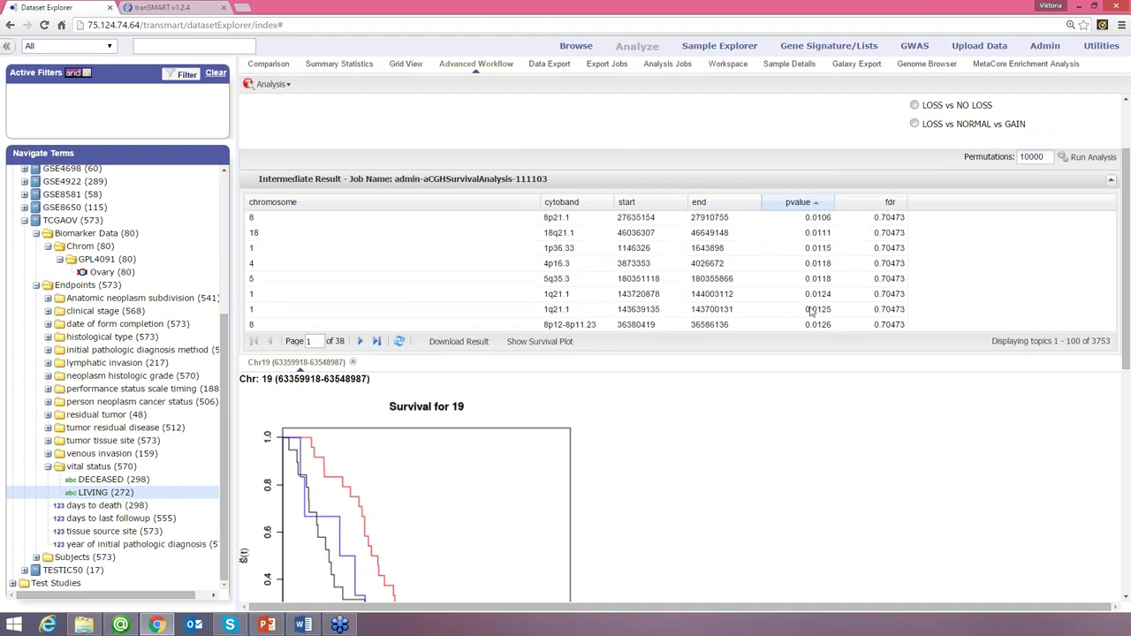
{"action": "scroll", "coordinate": [810, 311], "scroll_direction": "up", "scroll_amount": 5}
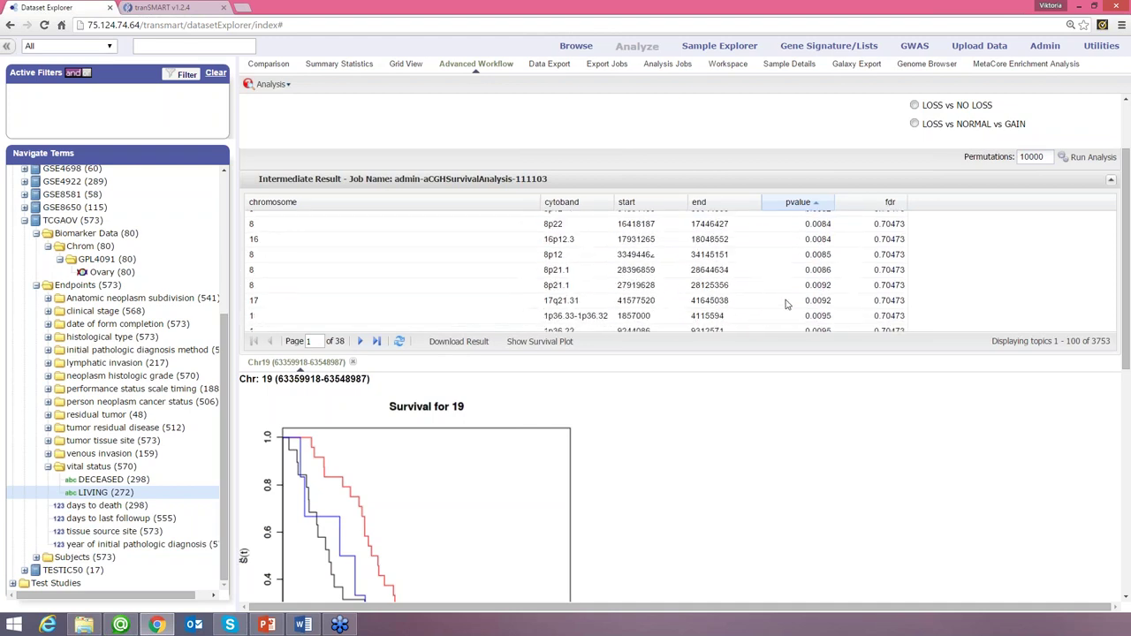
{"action": "scroll", "coordinate": [786, 305], "scroll_direction": "up", "scroll_amount": 10}
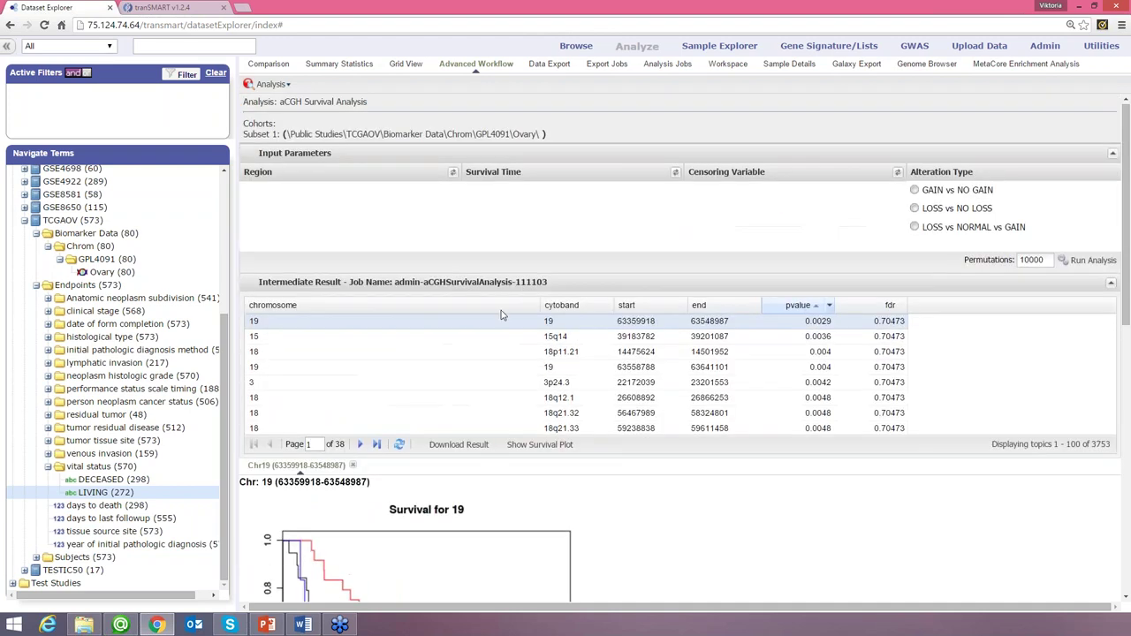
- Remove the Ovary cohort from Subset 1 of the comparison and collapse the TCGAOV study in the term tree
{"action": "key", "text": "alt+Tab"}
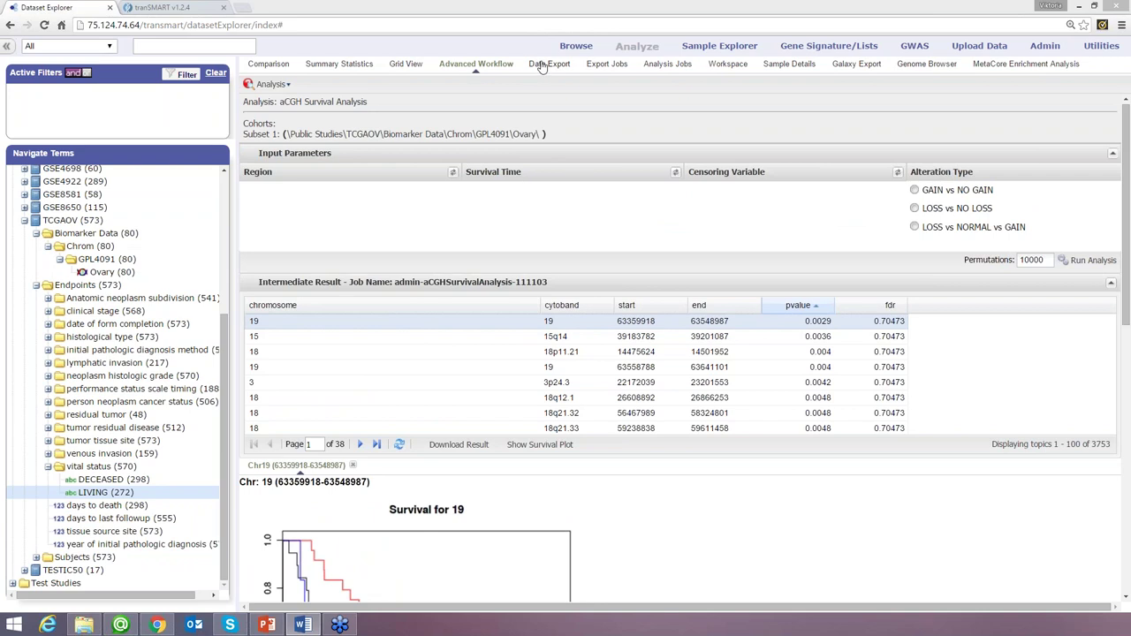
{"action": "left_click", "coordinate": [268, 64]}
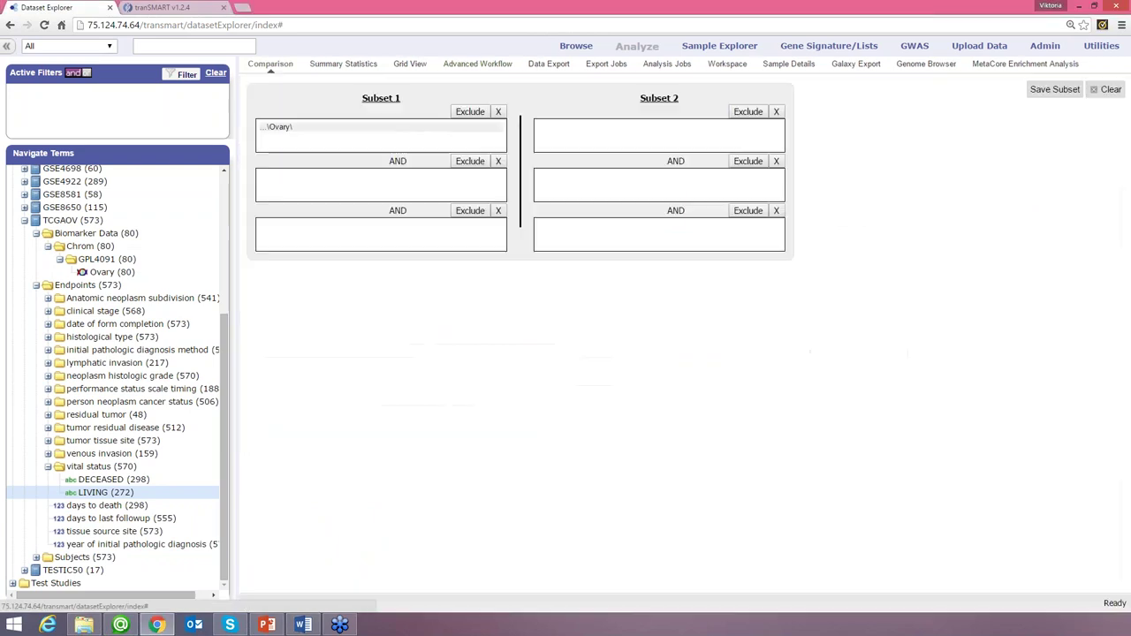
{"action": "left_click", "coordinate": [498, 112]}
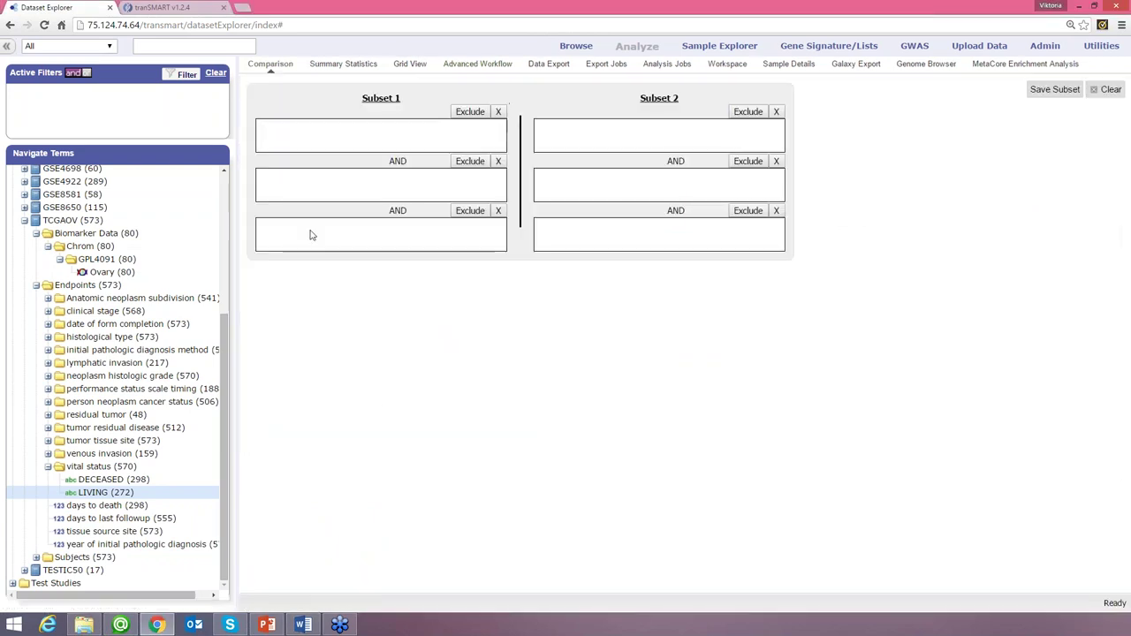
{"action": "left_click", "coordinate": [25, 220]}
{"action": "left_click", "coordinate": [14, 470]}
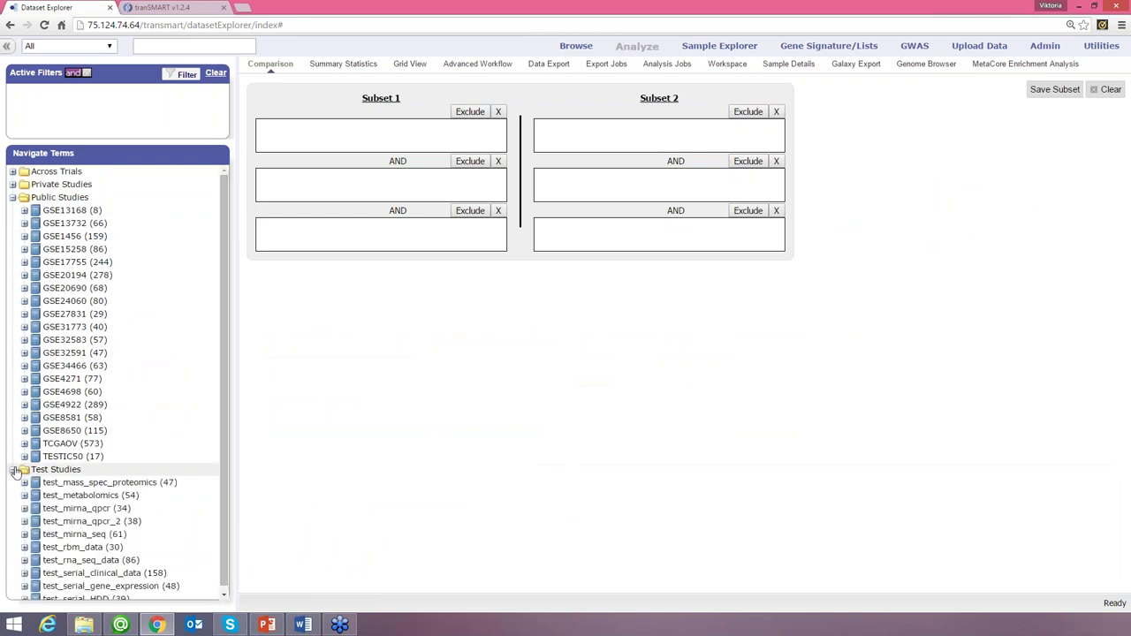
{"action": "left_click", "coordinate": [13, 470]}
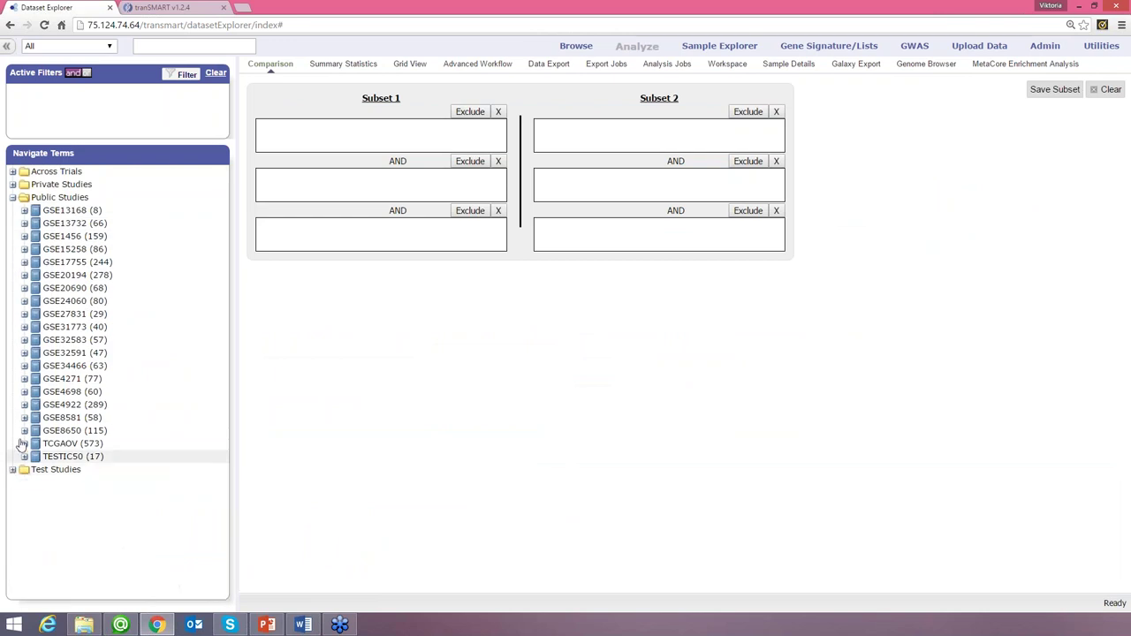
- Add Large intestine; colon from the private Cell-line study's Agilent-014850 biomarker data to Subset 1
{"action": "left_click", "coordinate": [13, 186]}
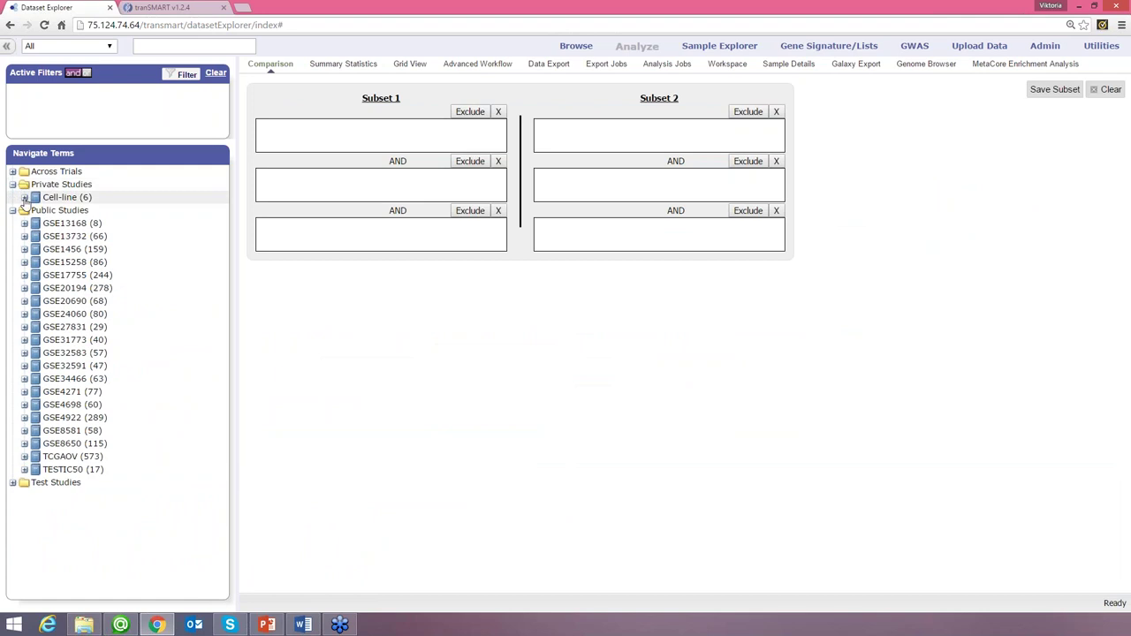
{"action": "left_click", "coordinate": [25, 197]}
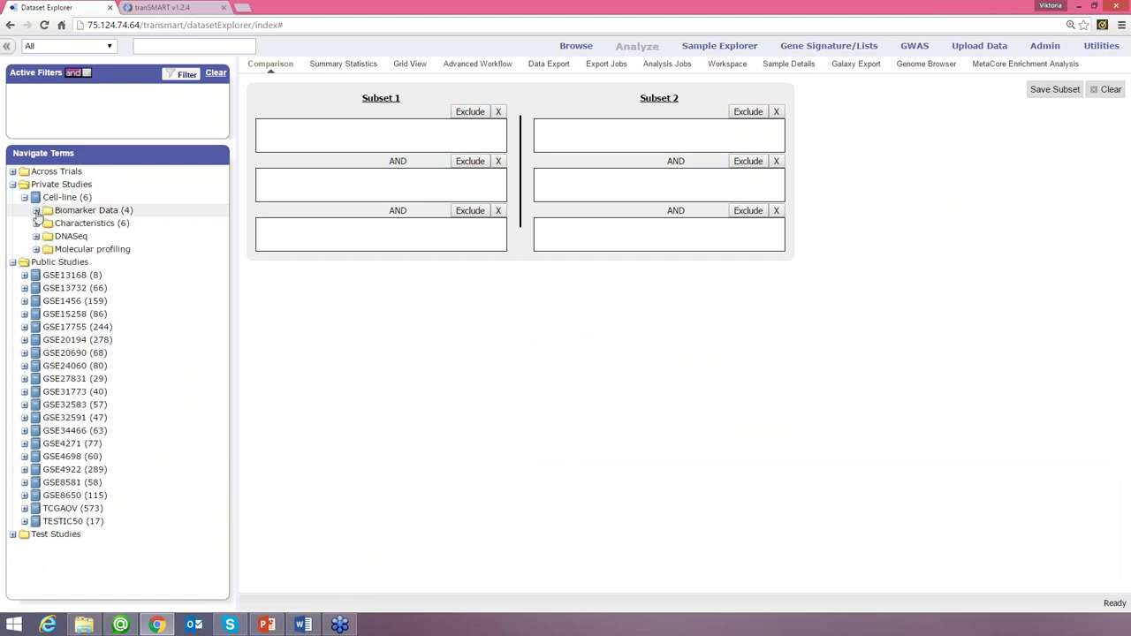
{"action": "left_click", "coordinate": [36, 211]}
{"action": "left_click", "coordinate": [48, 223]}
{"action": "left_click_drag", "start_coordinate": [124, 236], "coordinate": [353, 134]}
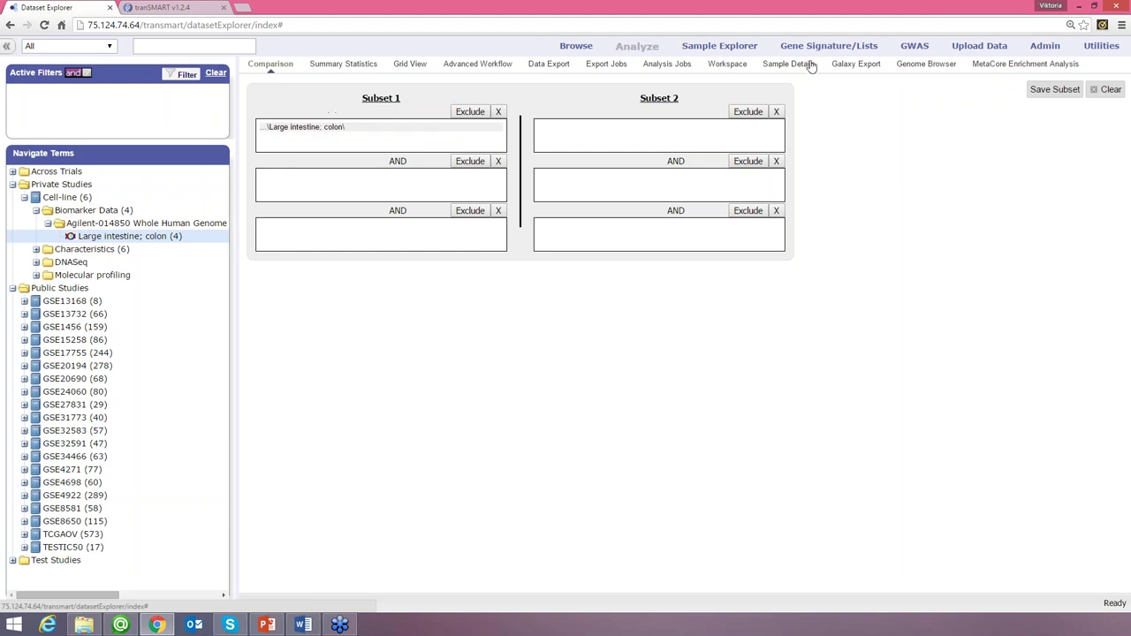
- Show the cohort in the Genome Browser and look over the GENCODE, Repeats, BWG test and SNPs tracks
{"action": "left_click", "coordinate": [925, 65]}
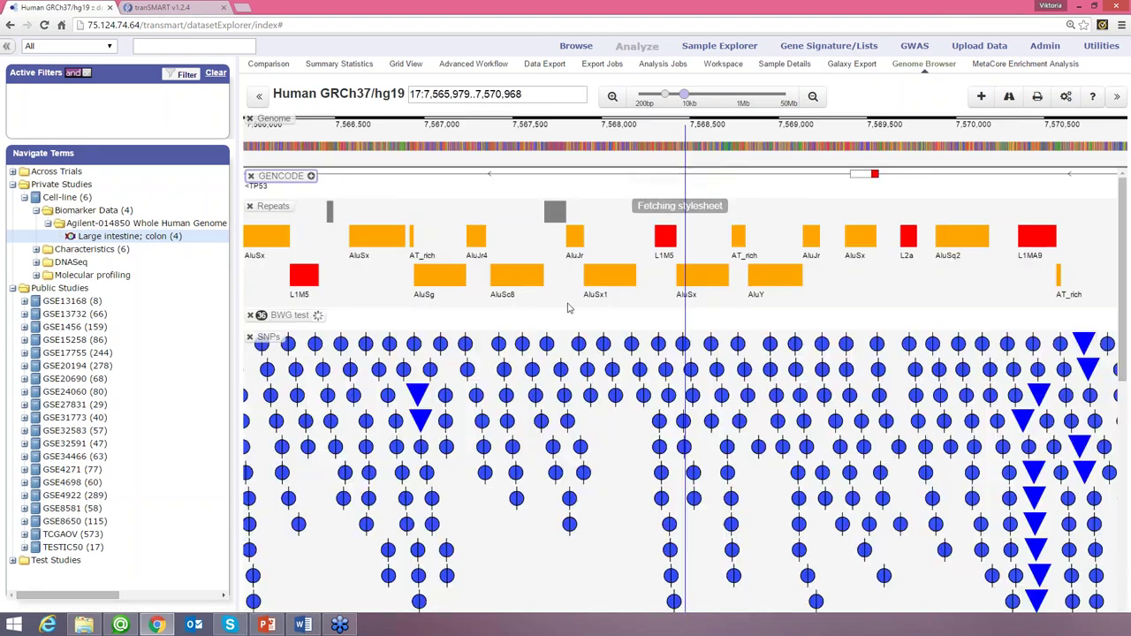
{"action": "scroll", "coordinate": [621, 338], "scroll_direction": "down", "scroll_amount": 1}
{"action": "scroll", "coordinate": [621, 338], "scroll_direction": "up", "scroll_amount": 1}
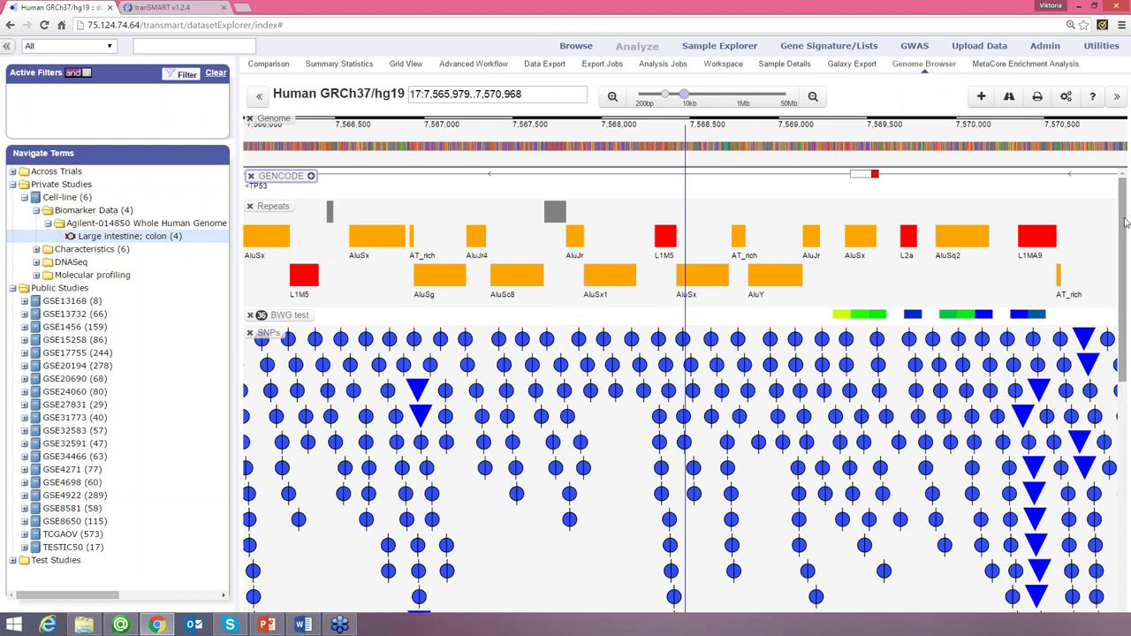
{"action": "left_click_drag", "start_coordinate": [1127, 232], "coordinate": [584, 115]}
- Change the chromosome in the Genome Browser location to 10, giving 10:7,565,979..7,570,968, and go to that region
{"action": "left_click", "coordinate": [577, 93]}
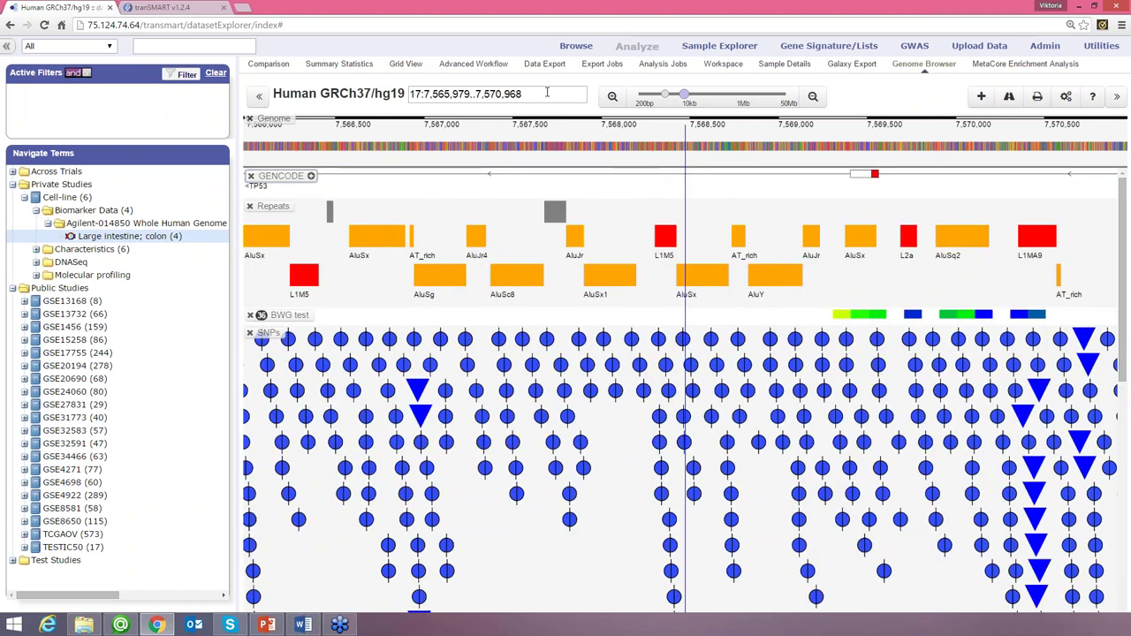
{"action": "left_click_drag", "start_coordinate": [521, 94], "coordinate": [427, 94]}
{"action": "left_click", "coordinate": [428, 93]}
{"action": "left_click_drag", "start_coordinate": [536, 93], "coordinate": [500, 94]}
{"action": "double_click", "coordinate": [415, 94]}
{"action": "type", "text": "10"}
{"action": "key", "text": "Return"}
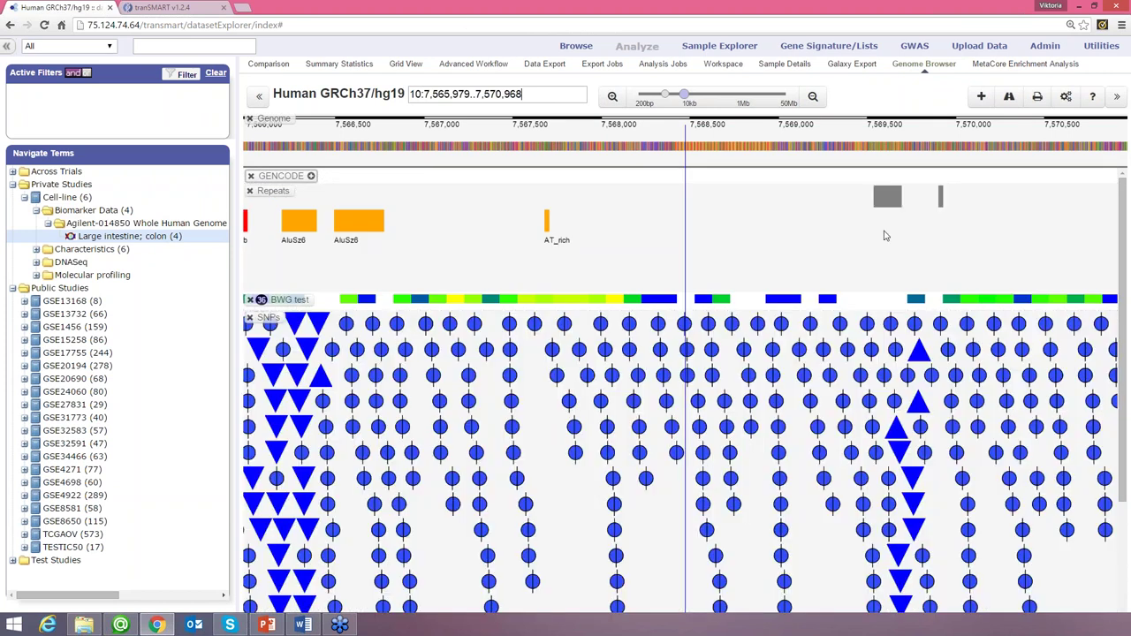
- Replace the Genome Browser location with the gene TP53, go to it and look through the SNPs track
{"action": "left_click_drag", "start_coordinate": [535, 92], "coordinate": [389, 82]}
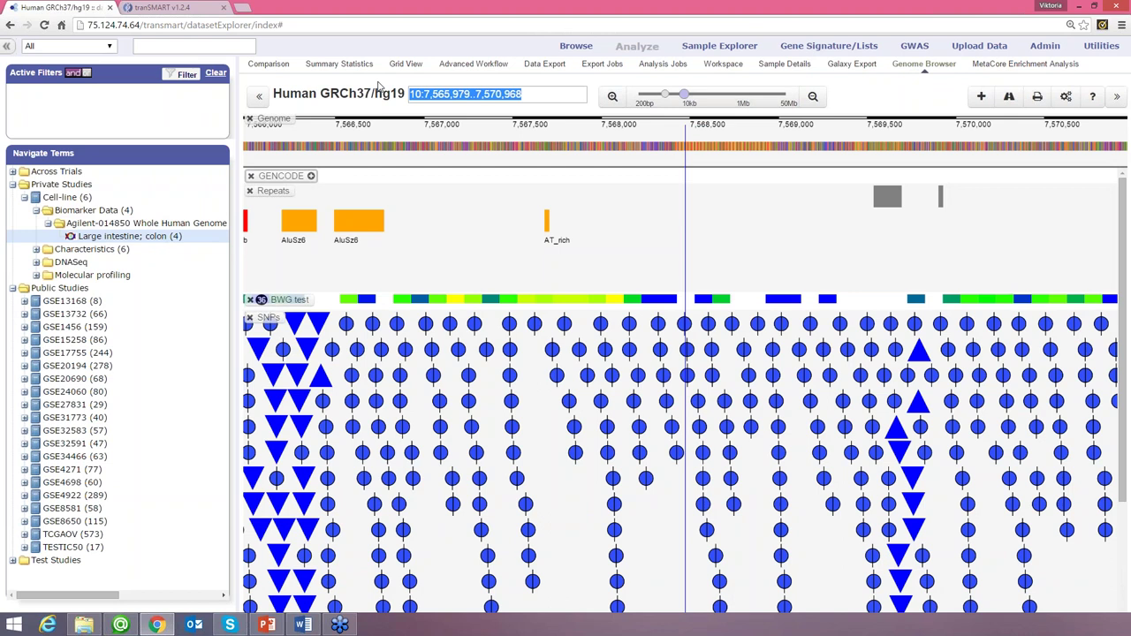
{"action": "type", "text": "T%"}
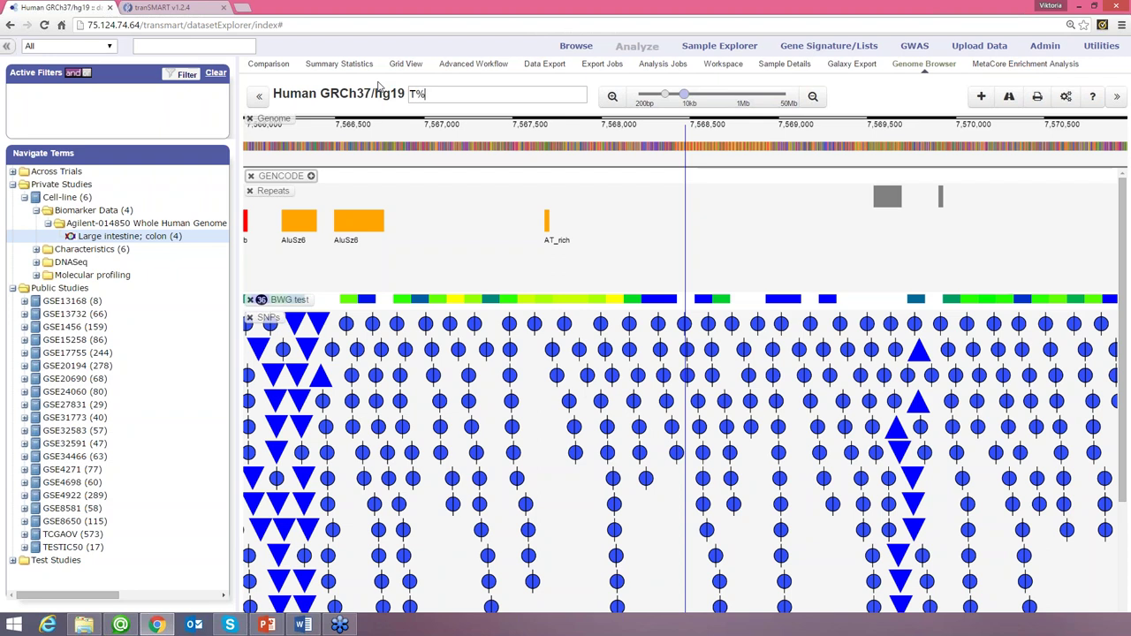
{"action": "type", "text": "%"}
{"action": "key", "text": "Return"}
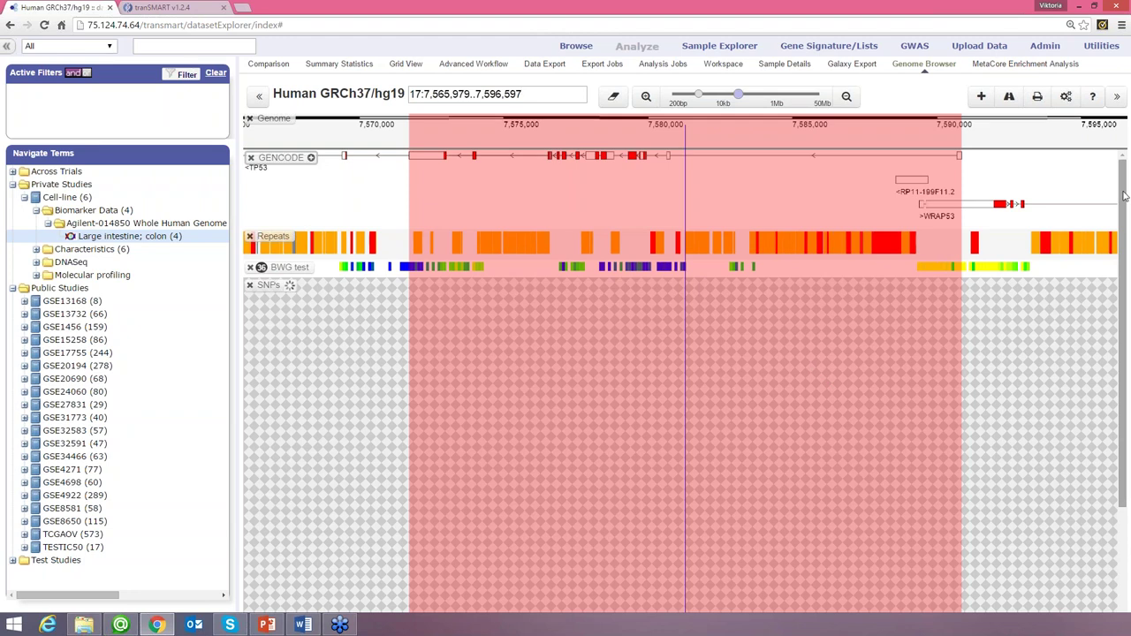
{"action": "scroll", "coordinate": [1124, 203], "scroll_direction": "down", "scroll_amount": 10}
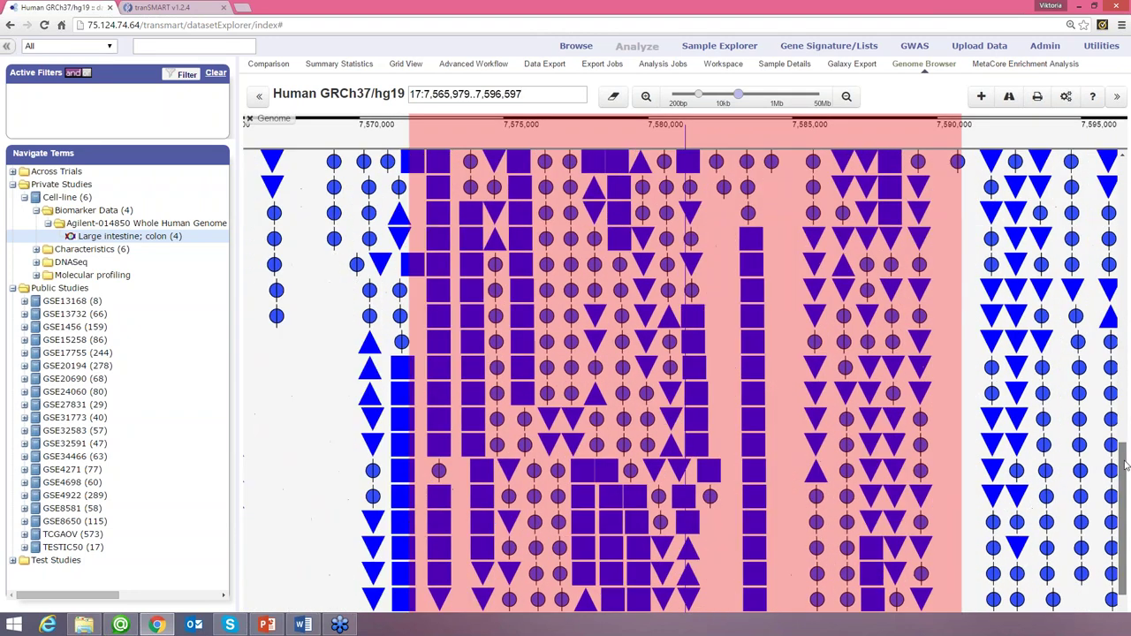
{"action": "scroll", "coordinate": [1128, 380], "scroll_direction": "up", "scroll_amount": 10}
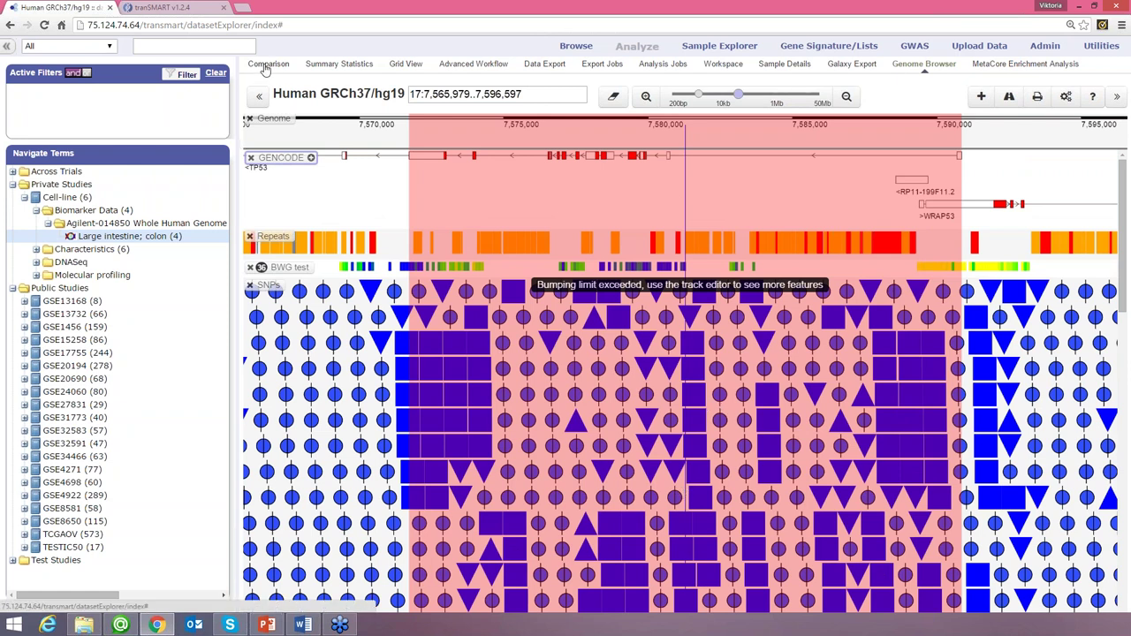
- Return to the cohort comparison, collapse Public Studies and Private Studies, and remove Large intestine; colon from Subset 1
{"action": "left_click", "coordinate": [265, 66]}
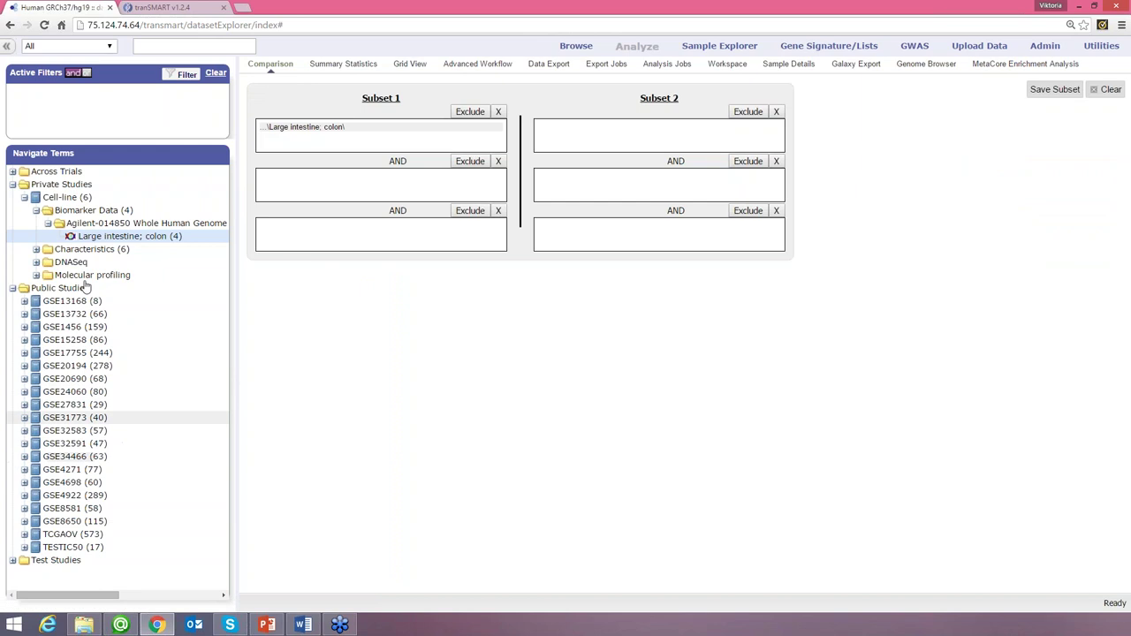
{"action": "left_click", "coordinate": [12, 288]}
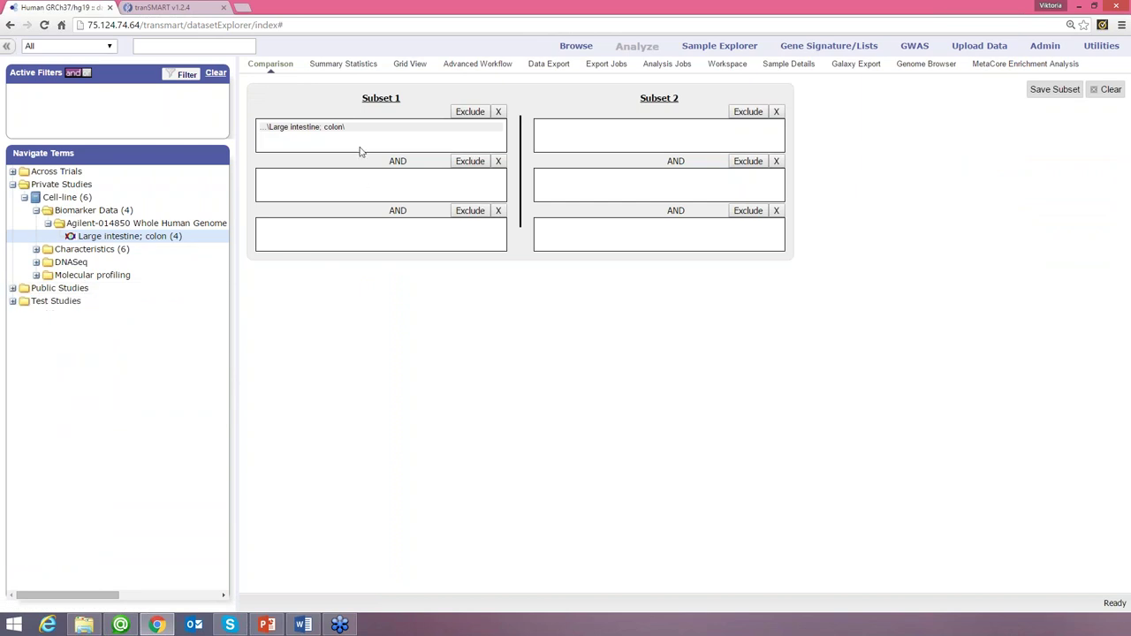
{"action": "left_click", "coordinate": [13, 186]}
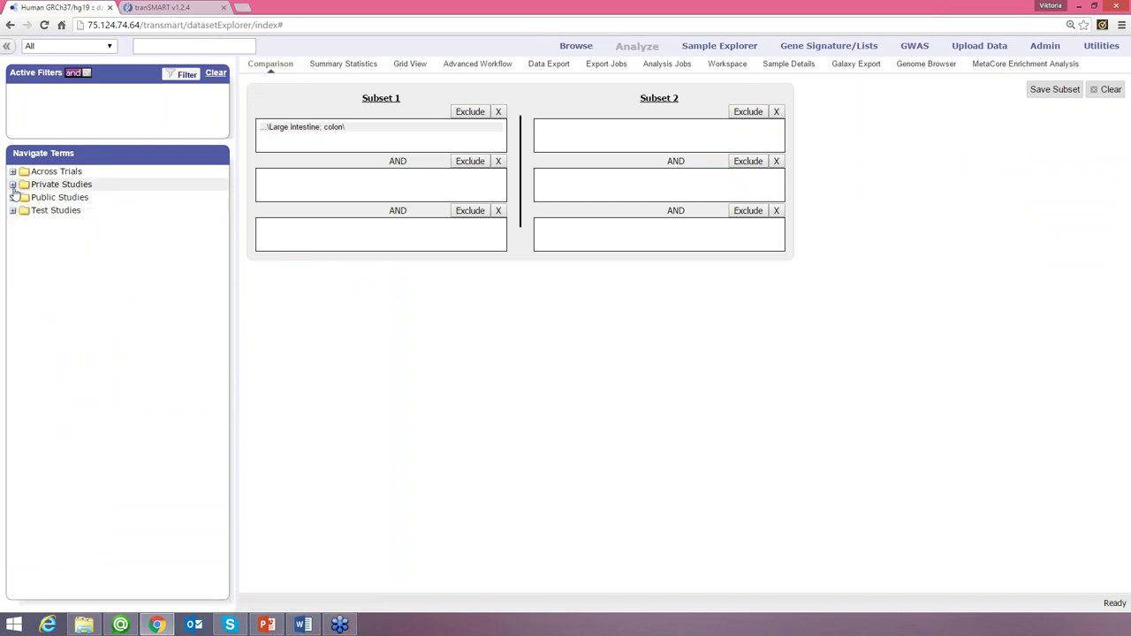
{"action": "left_click", "coordinate": [498, 112]}
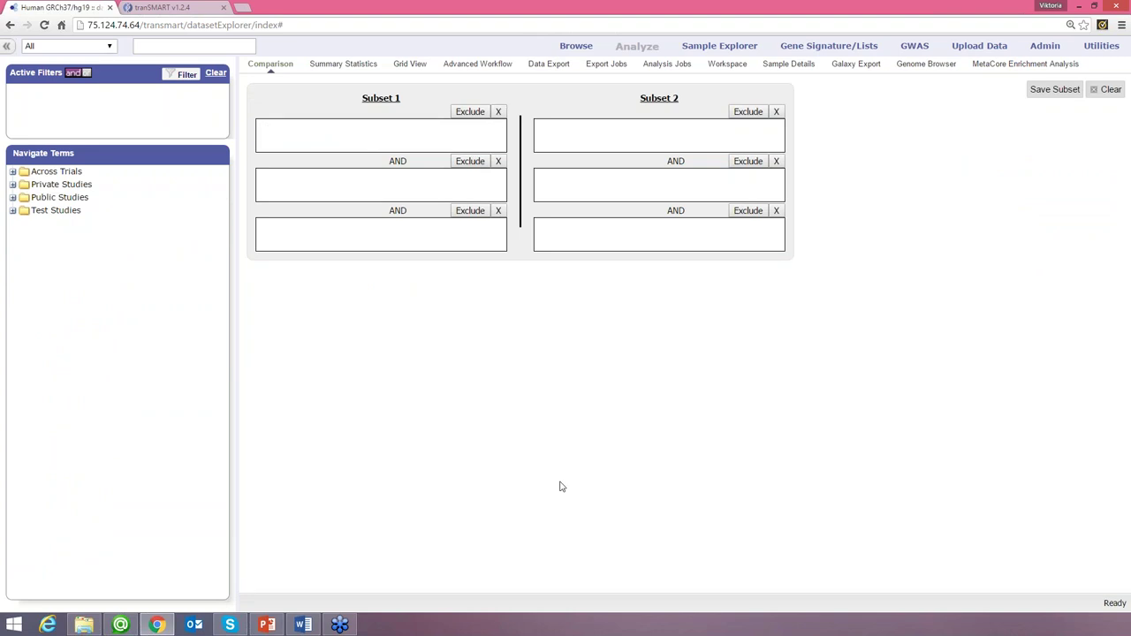